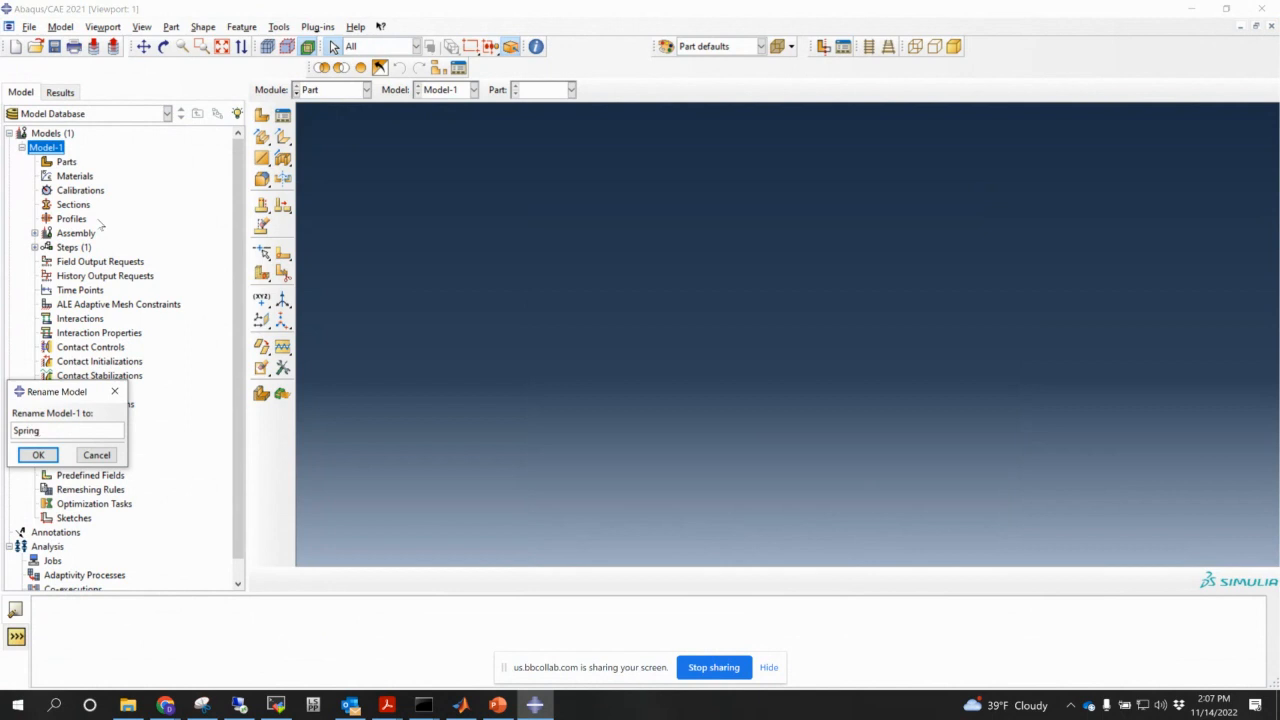
- Rename the model to Spring and start a revolved solid part Spring with approximate size 20
left_click(38, 455)
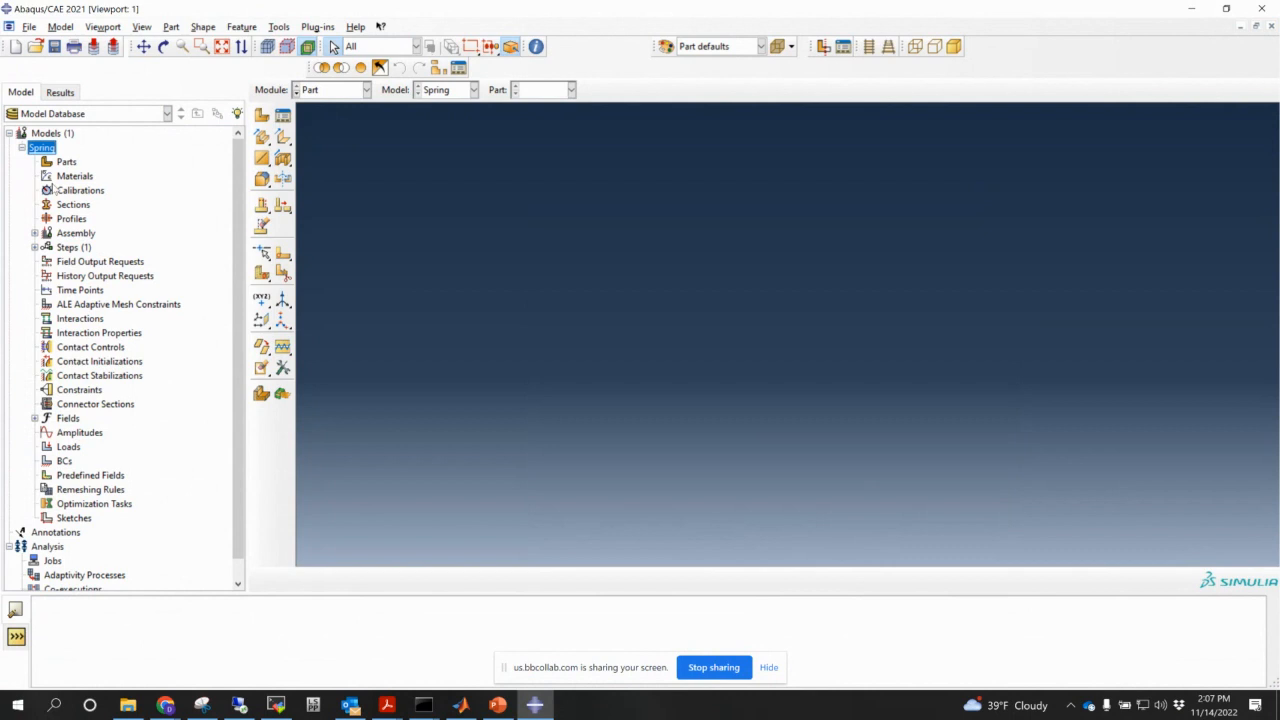
double_click(66, 161)
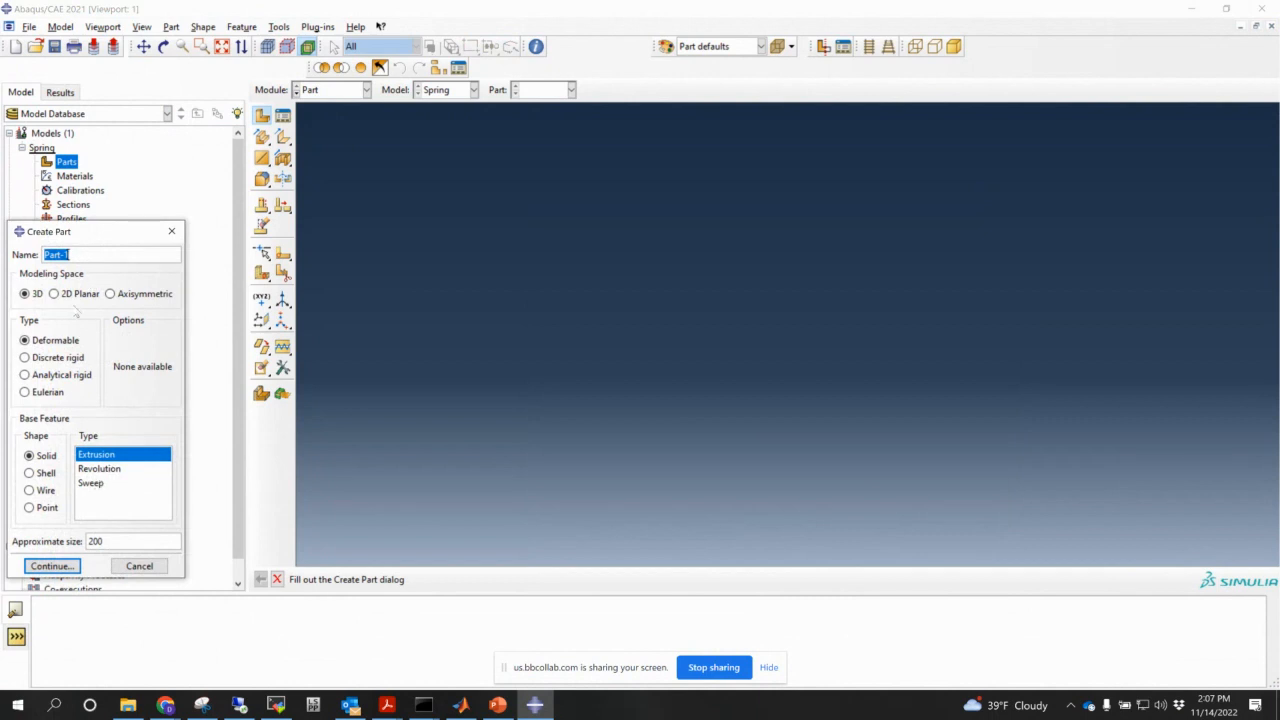
type("Spring")
left_click(109, 474)
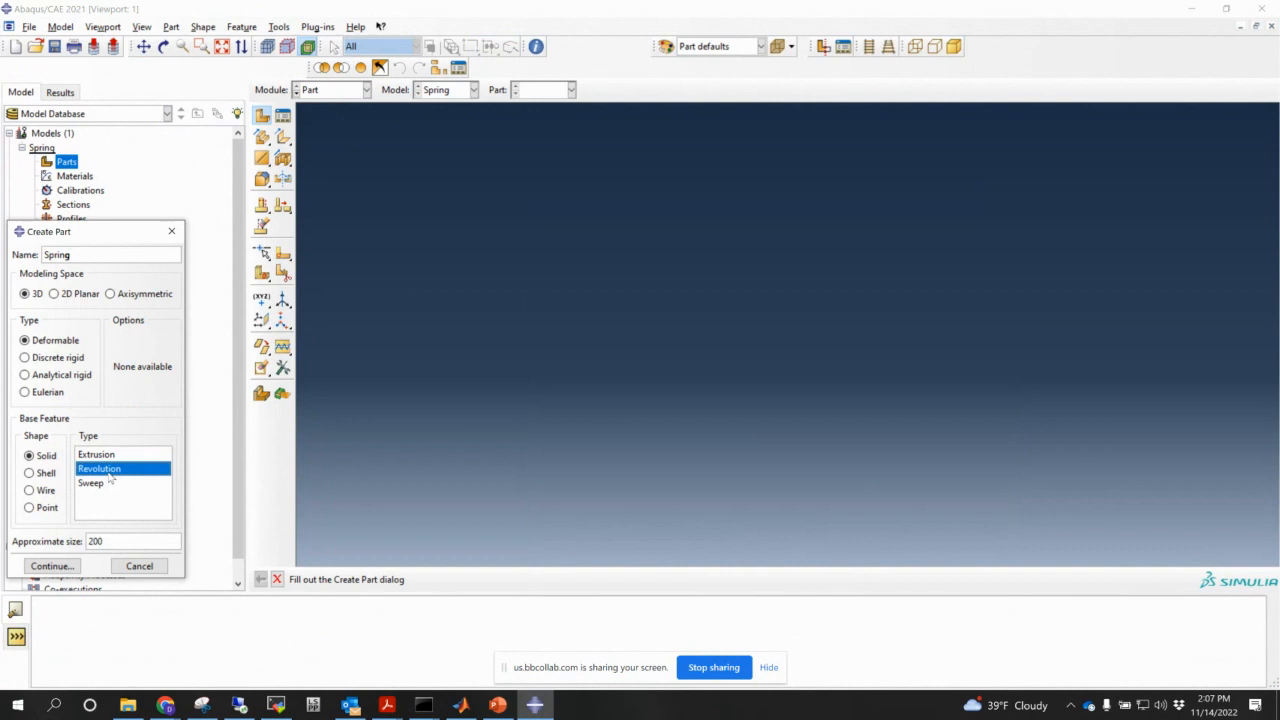
double_click(111, 539)
type("1")
type("0")
left_click(58, 565)
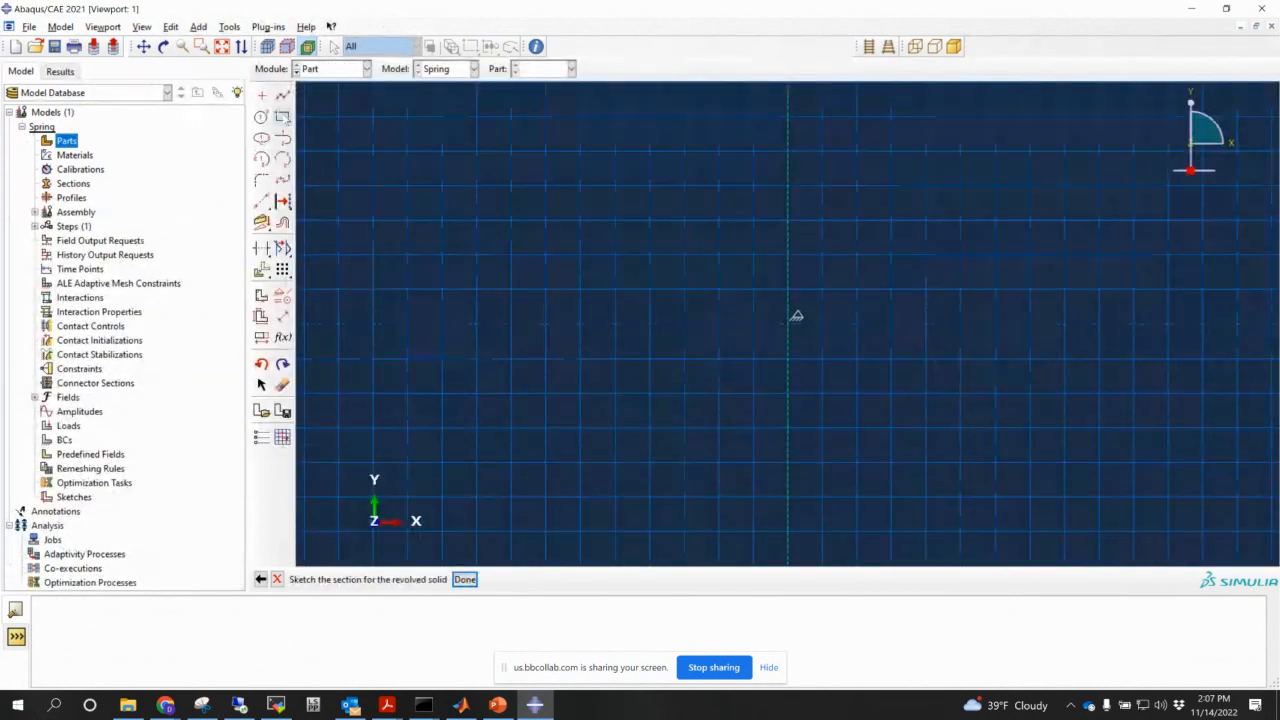
- Draw the first rectangle from the origin to corner 5,1
left_click(283, 117)
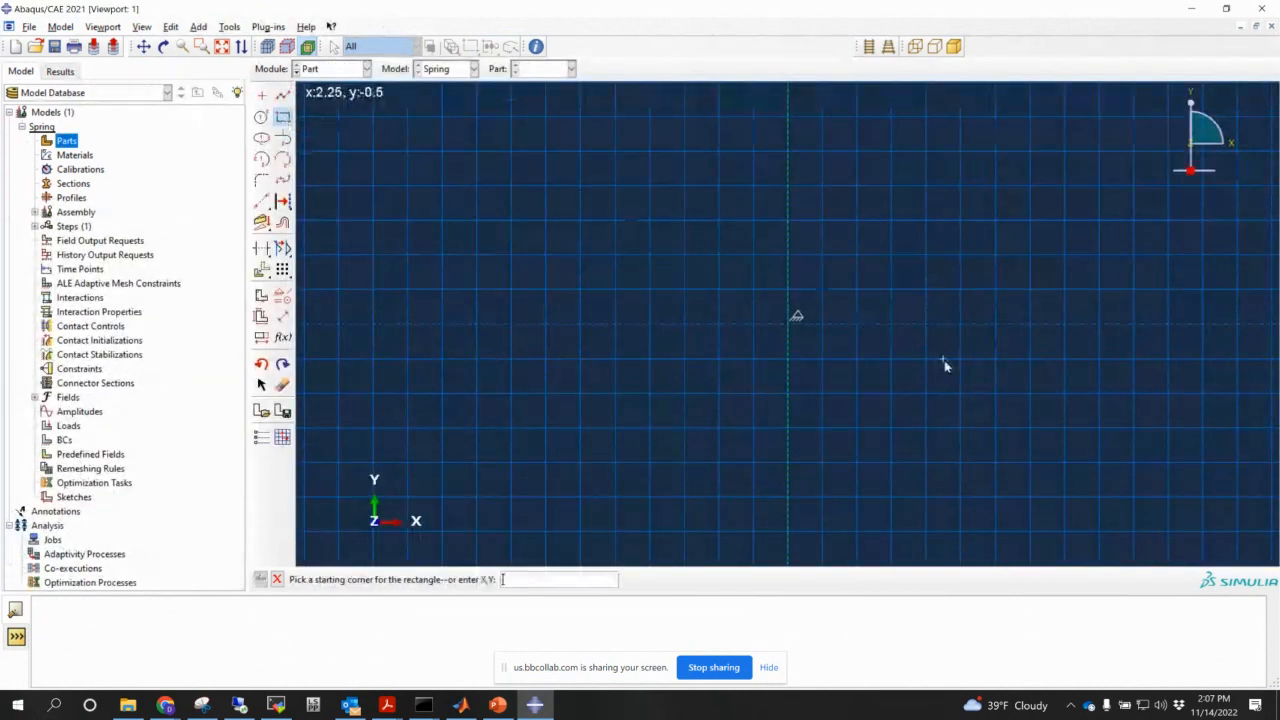
left_click(795, 326)
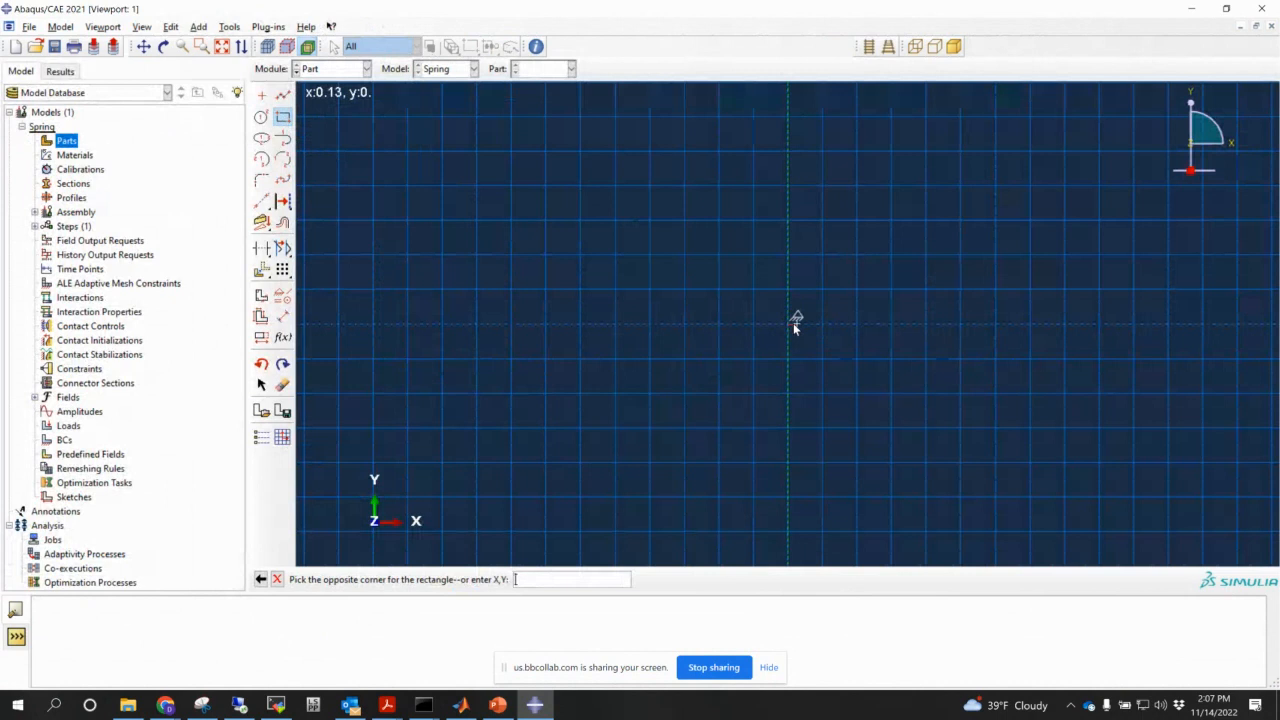
type("5,1")
key("Return")
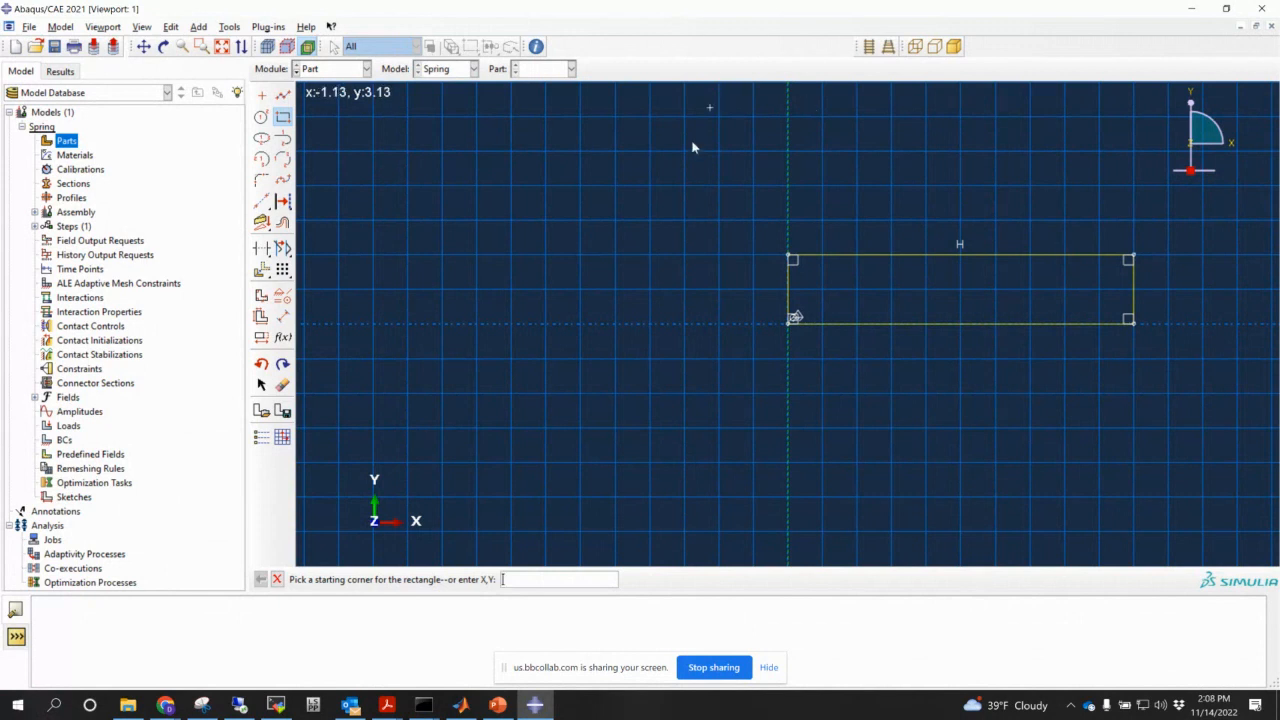
- Draw the second rectangle from 0,-10 to 5,-1 and end the Rectangle tool
left_click(768, 667)
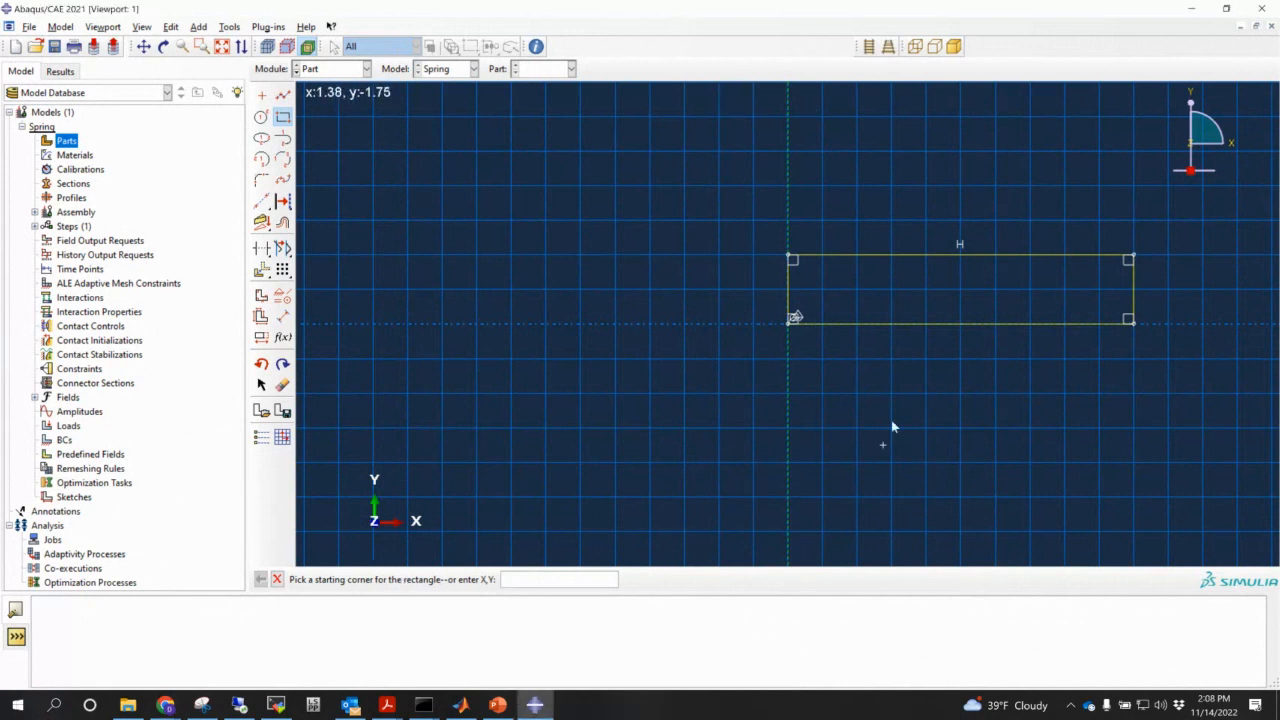
scroll(845, 390, "down", 1)
scroll(855, 346, "down", 3)
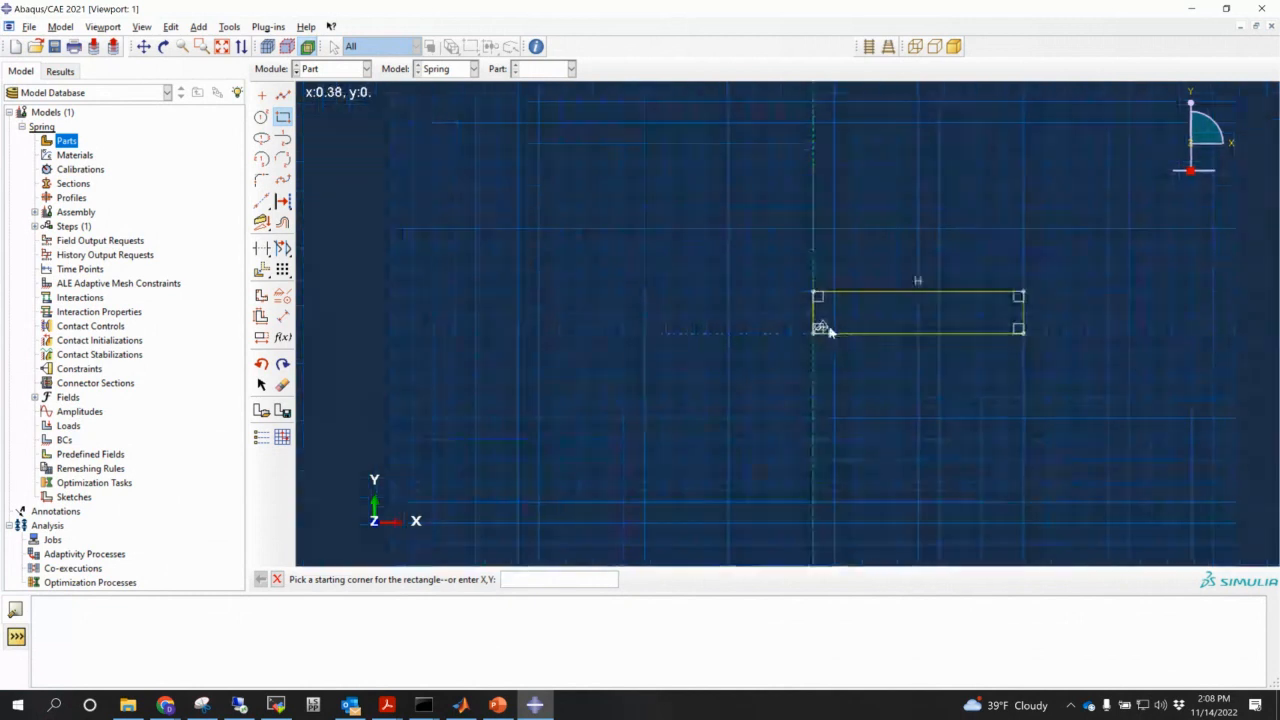
mouse_move(911, 343)
middle_mouse_down("ctrl+alt")
mouse_move(841, 278)
mouse_move(713, 223)
middle_mouse_up("ctrl+alt")
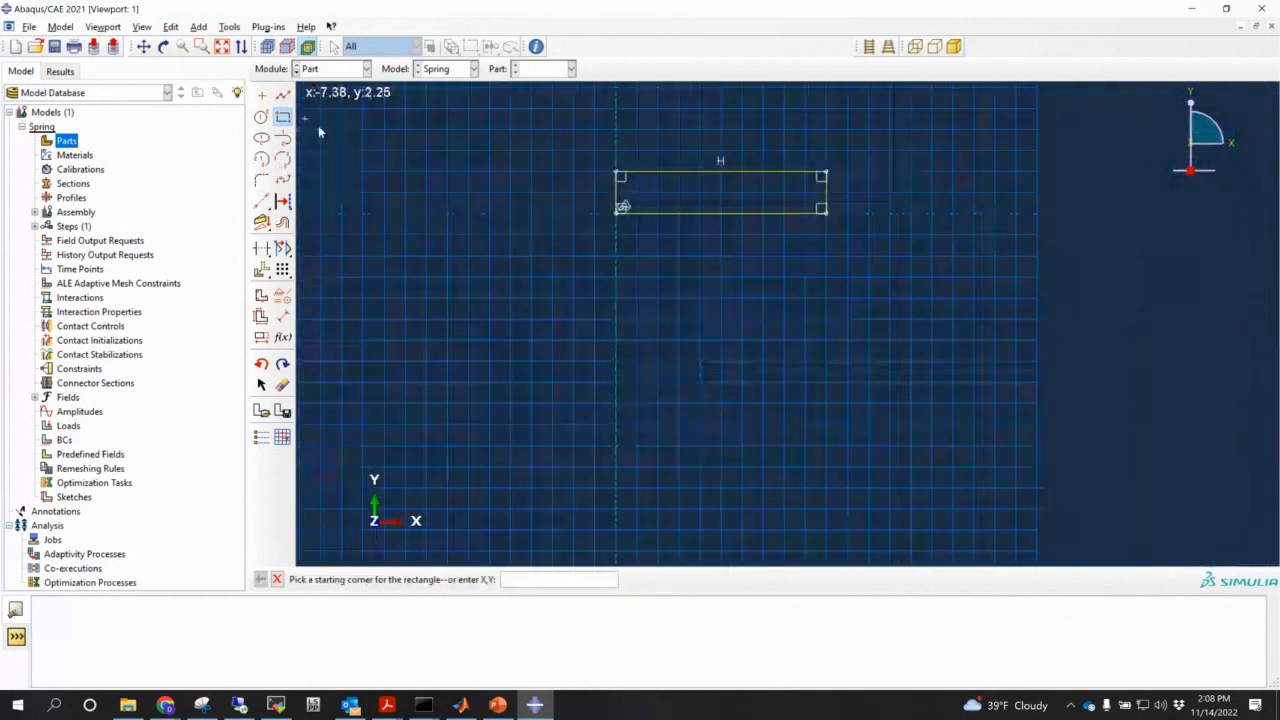
type("0")
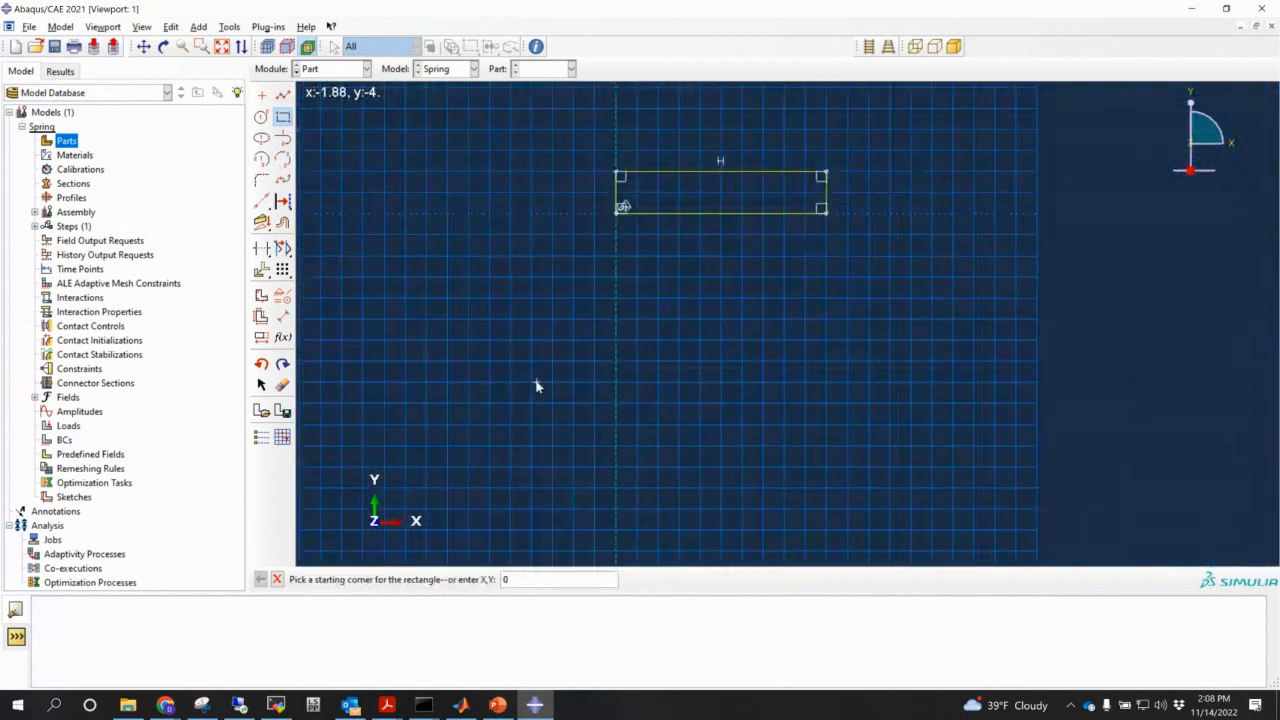
type(",-10")
key("Return")
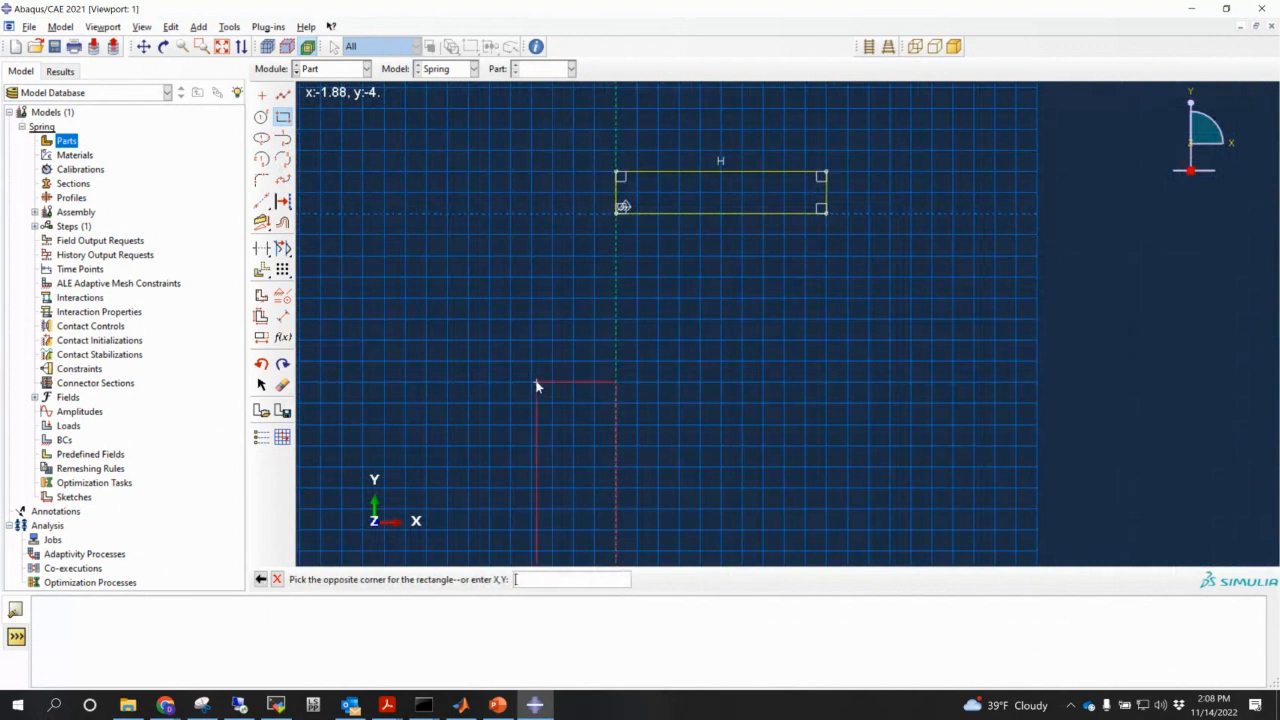
type("5,-")
key("BackSpace")
key("BackSpace")
type(",-1")
key("Return")
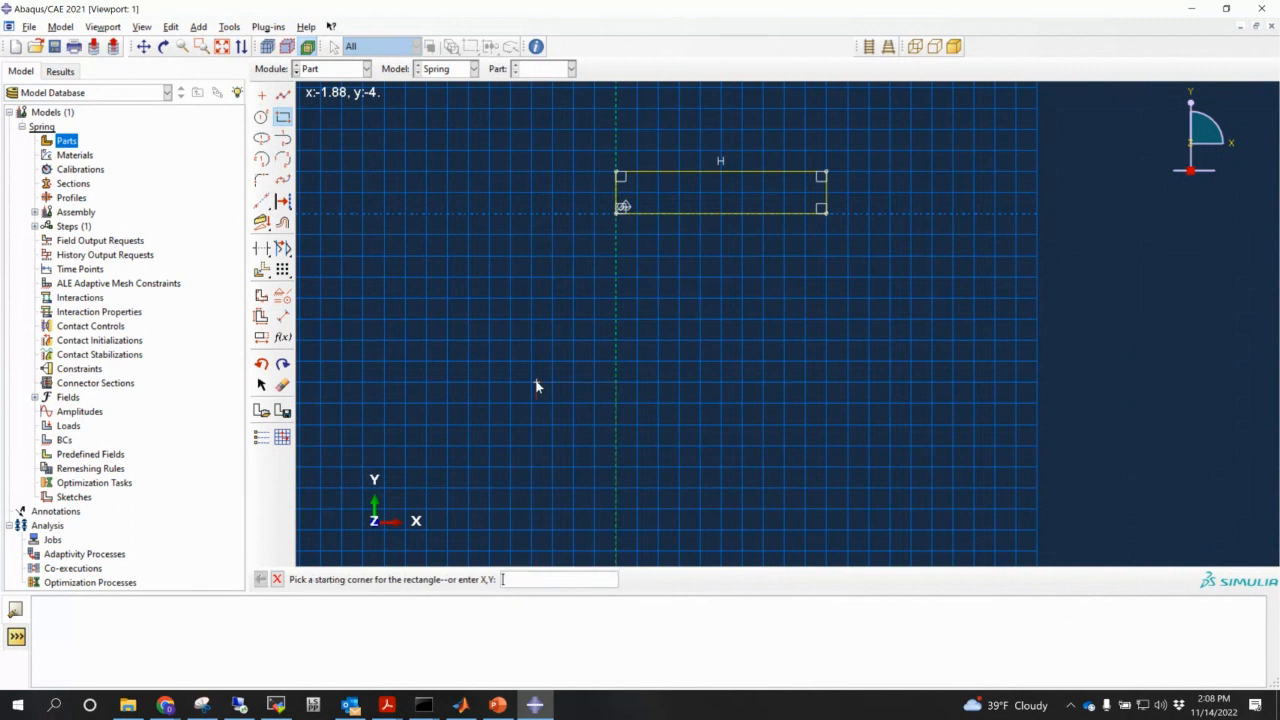
scroll(616, 408, "down", 6)
middle_click_drag(649, 419, 609, 277, "ctrl+alt")
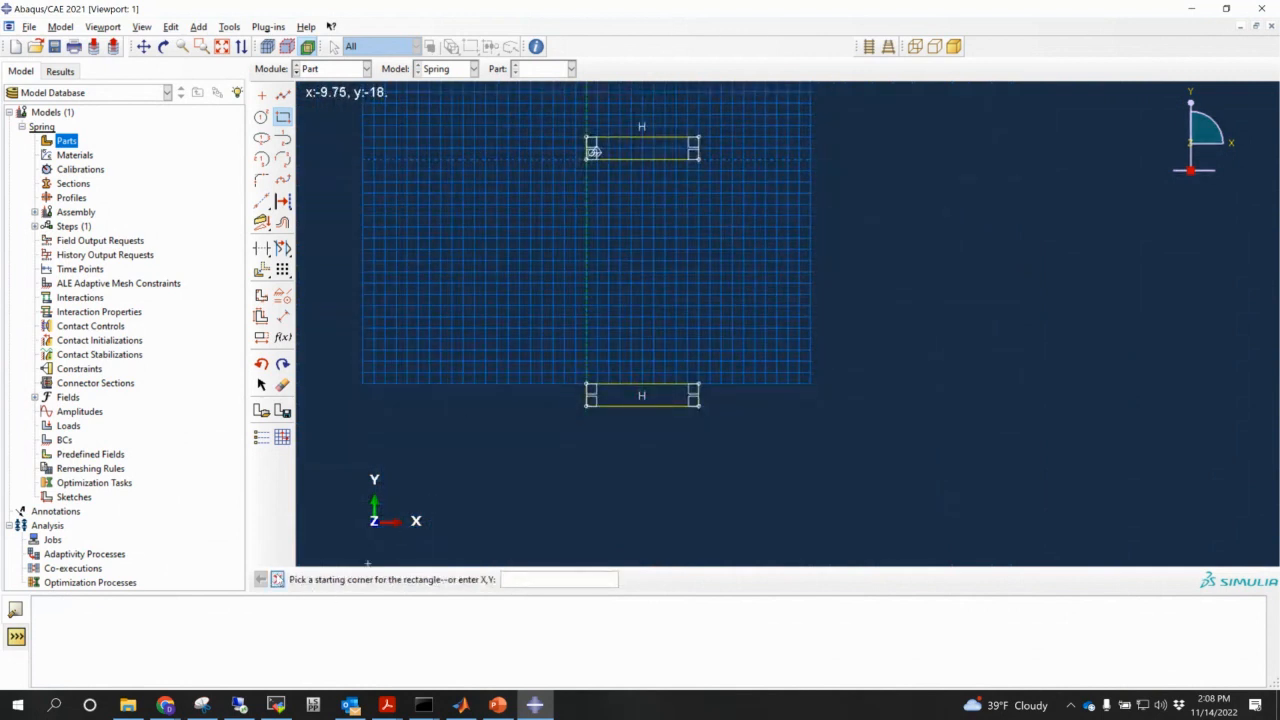
left_click(277, 579)
- Revolve the two-rectangle profile 360° and view the plates without perspective
left_click(464, 579)
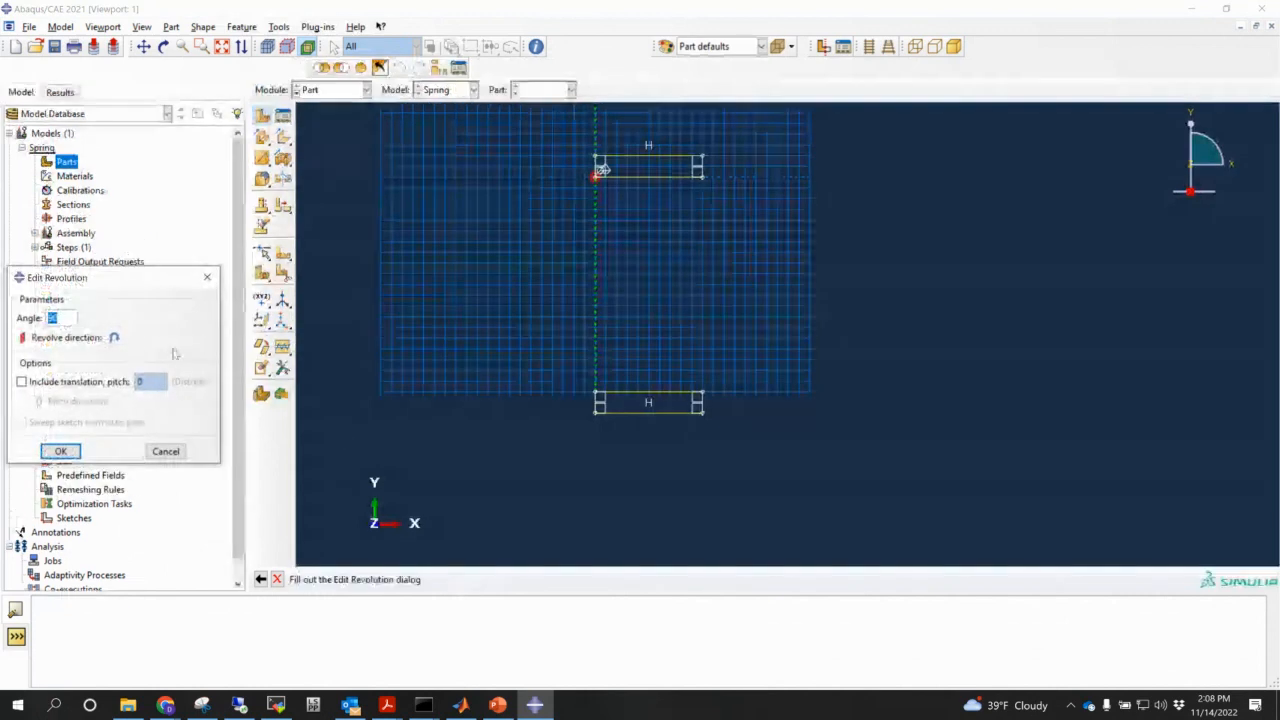
type("360")
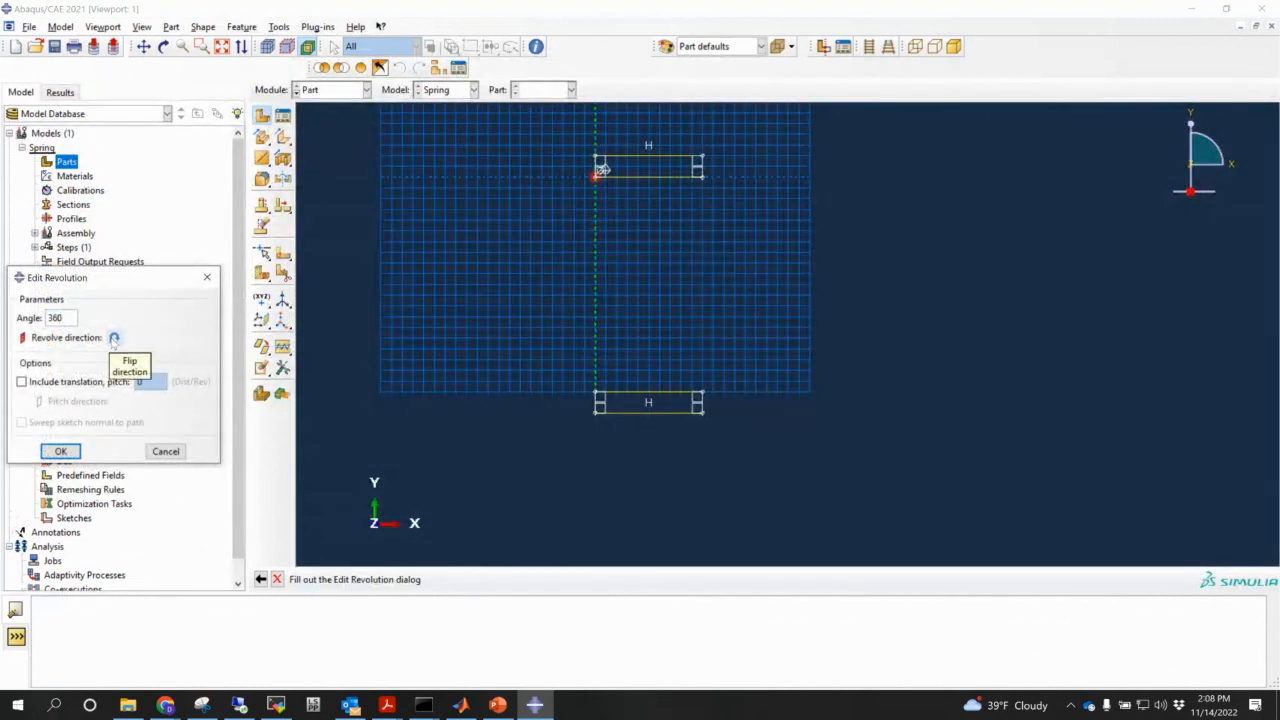
left_click(69, 454)
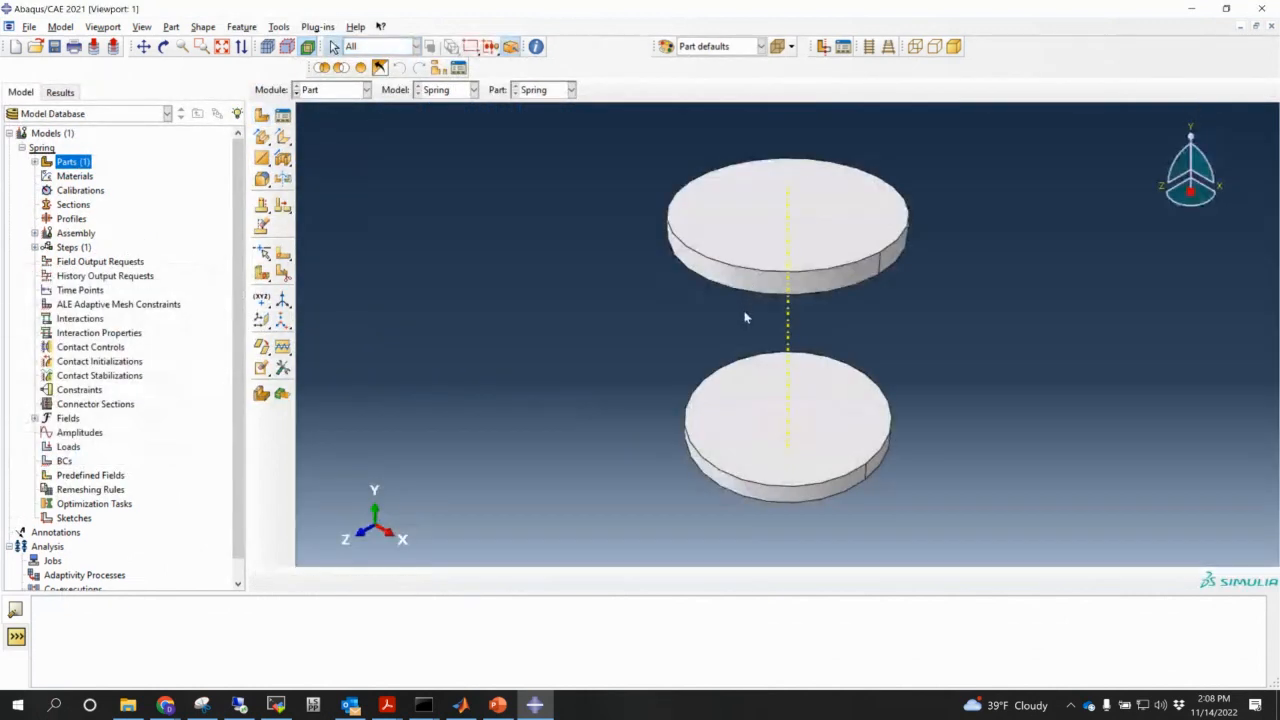
left_click_drag(748, 316, 803, 227, "ctrl+alt")
left_click(870, 48)
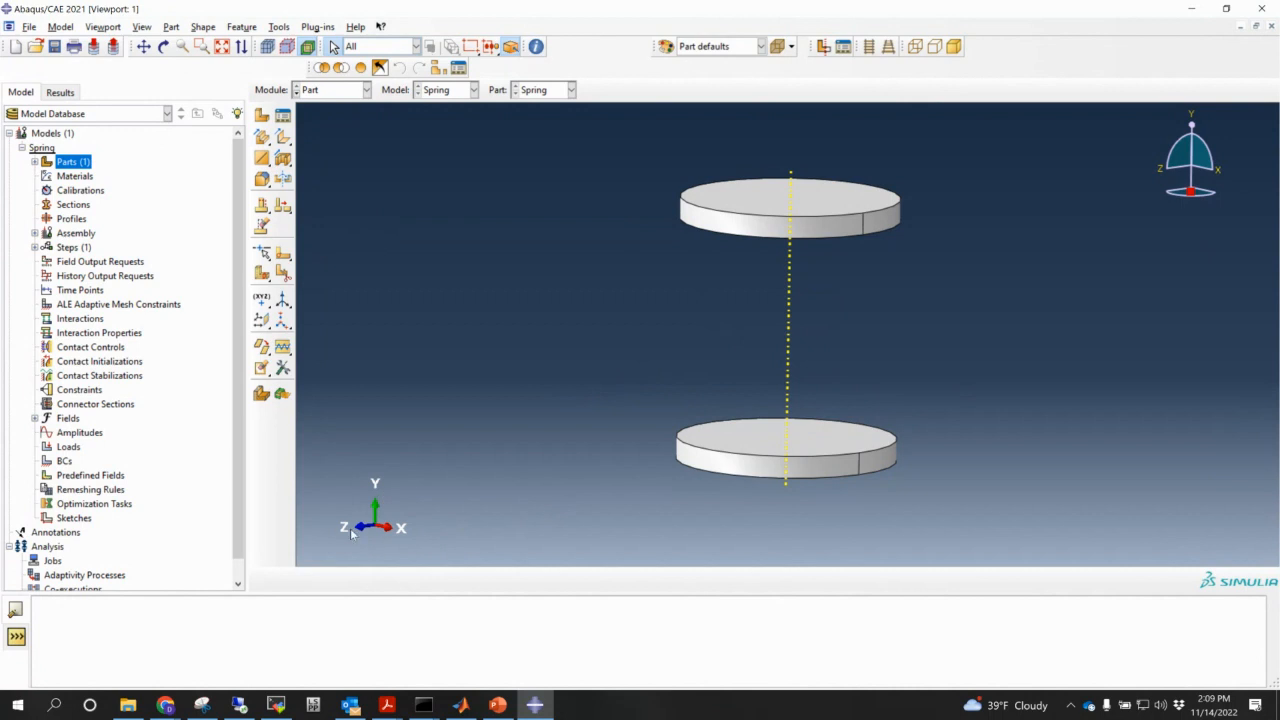
- Add a datum plane at zero offset from the XY plane
left_click(261, 321)
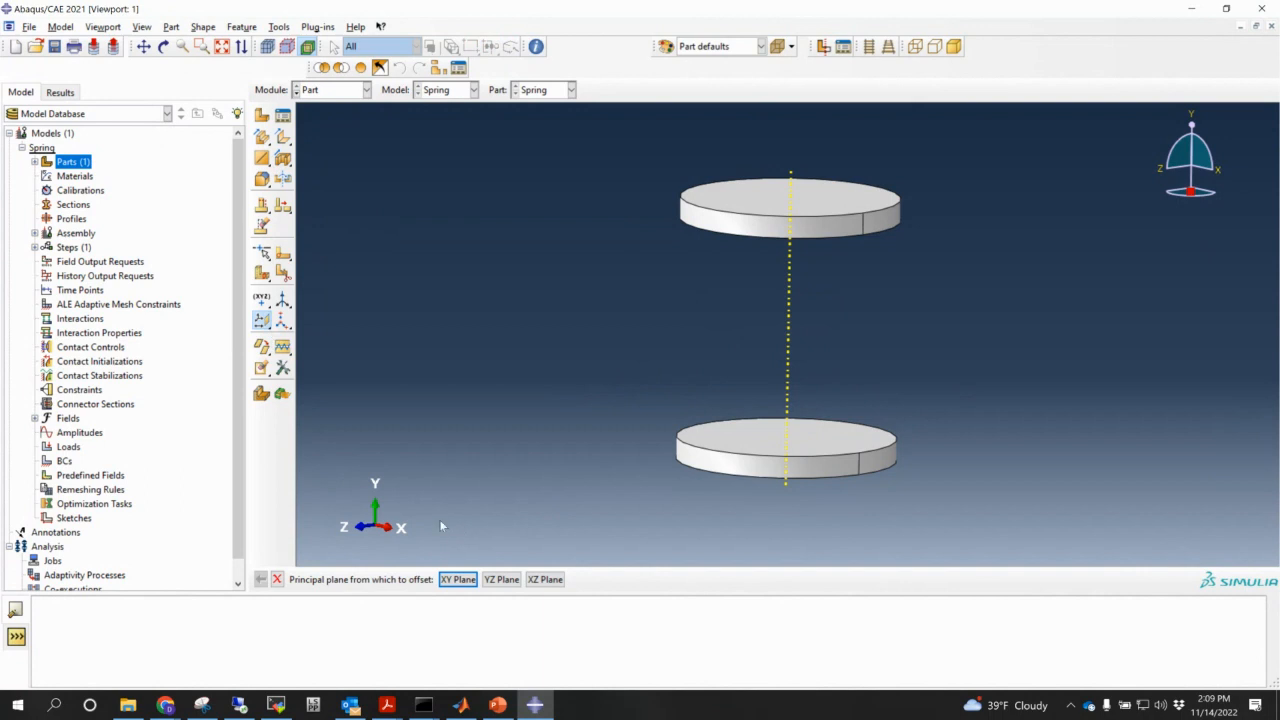
left_click(458, 580)
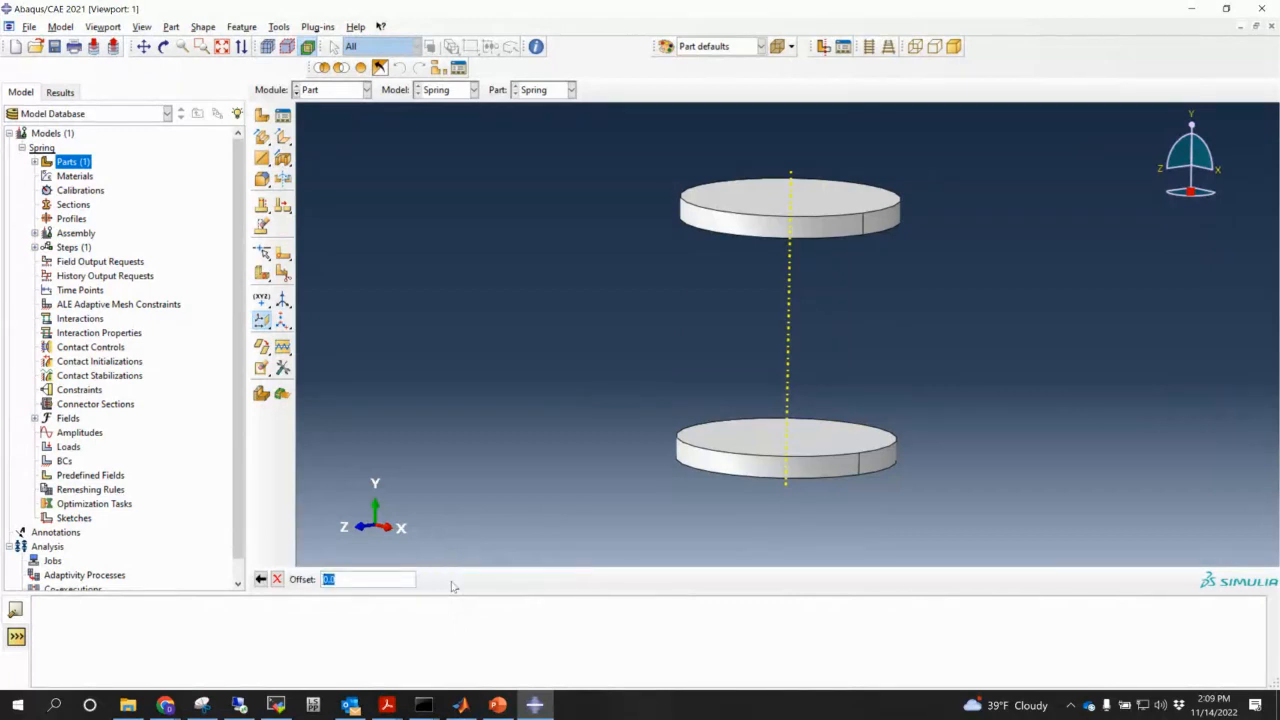
key("Return")
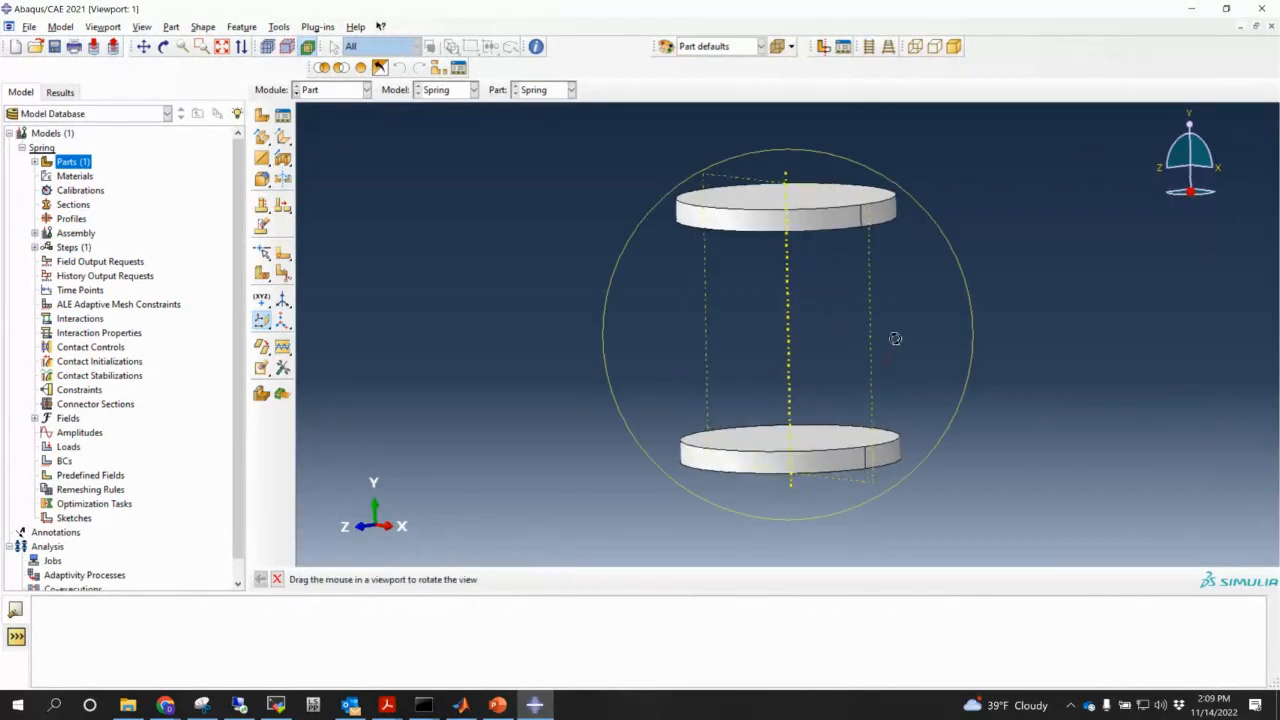
left_click_drag(884, 364, 935, 333, "ctrl+alt")
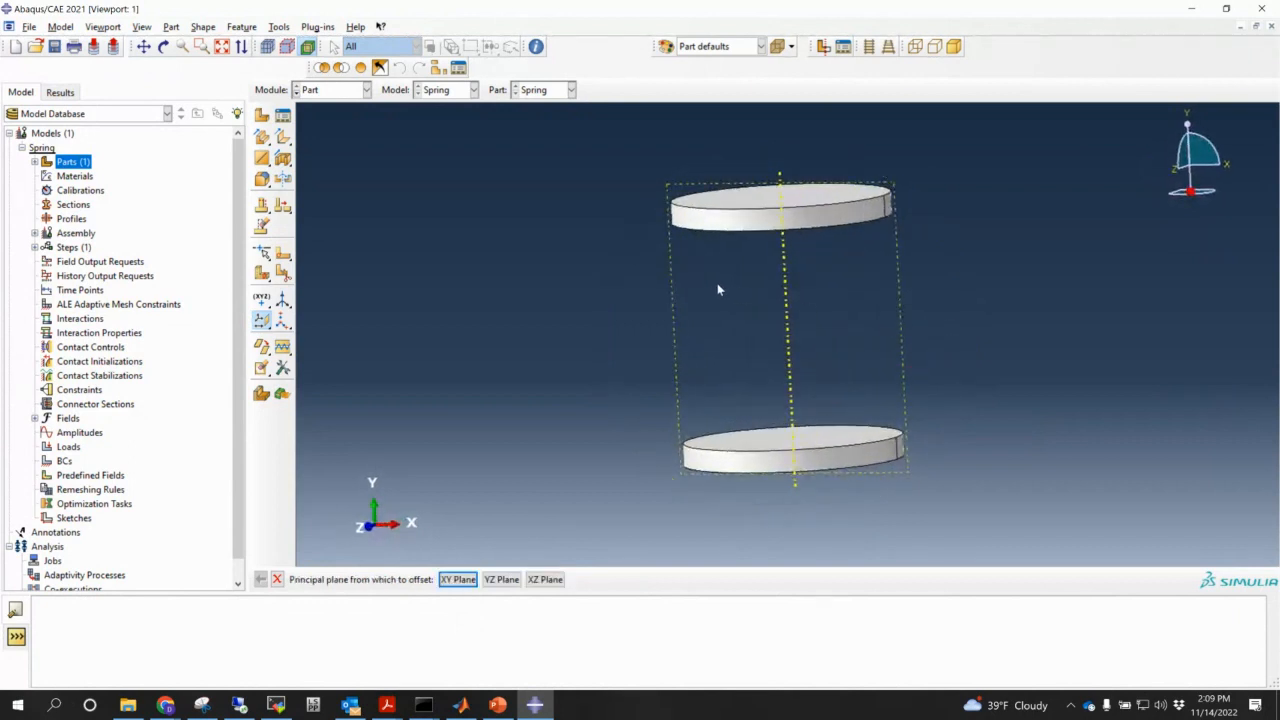
left_click_drag(717, 290, 736, 306, "ctrl+alt")
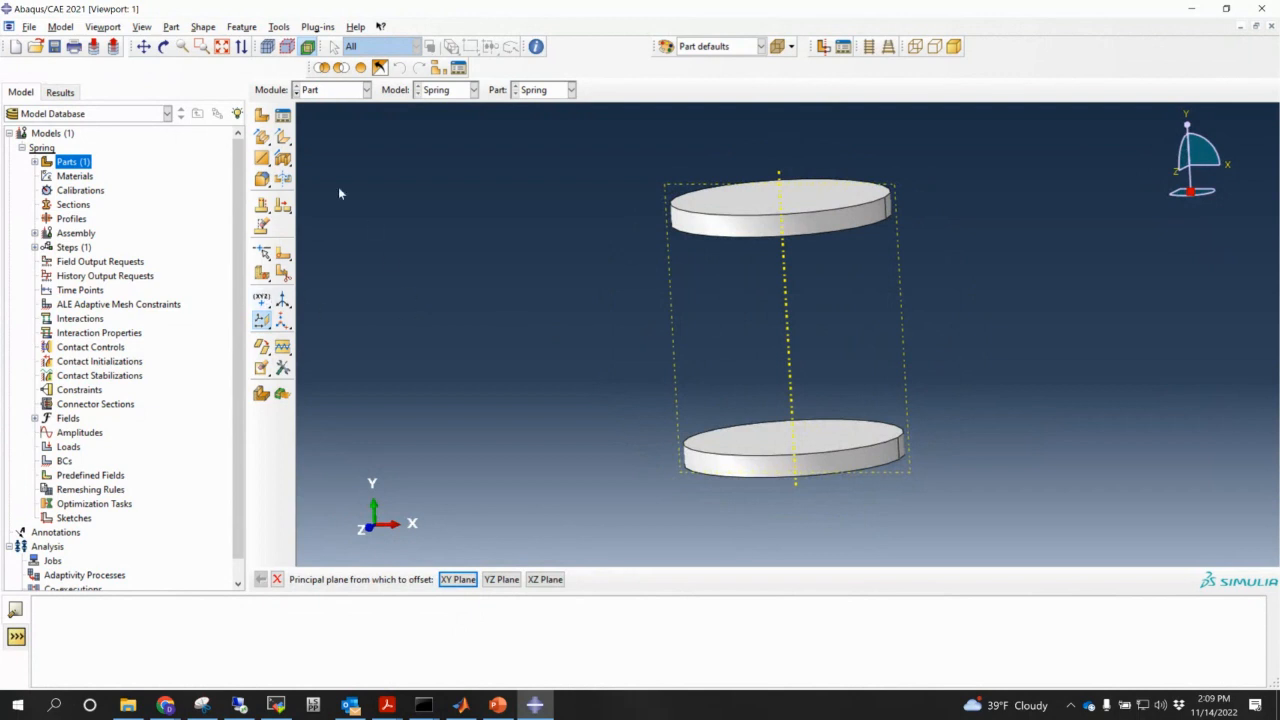
- Start a new revolve sketched on the datum plane, with a plate edge as vertical reference
left_click(262, 138)
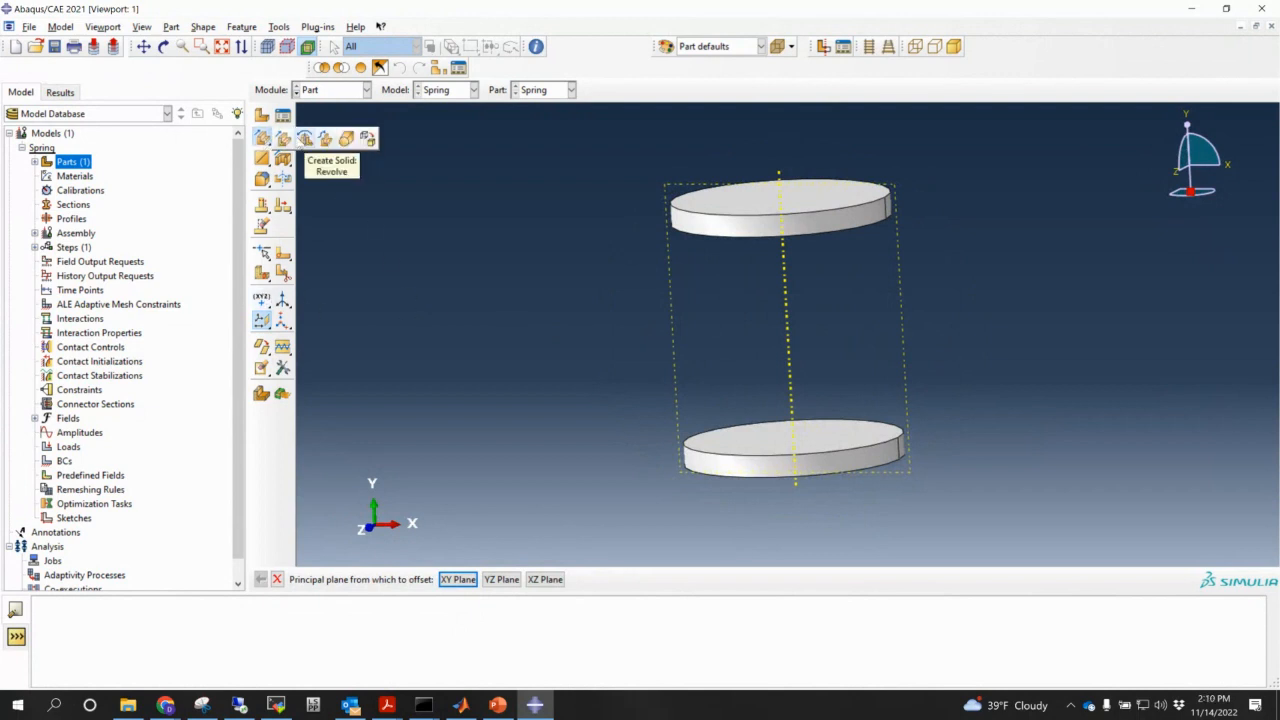
left_click(304, 139)
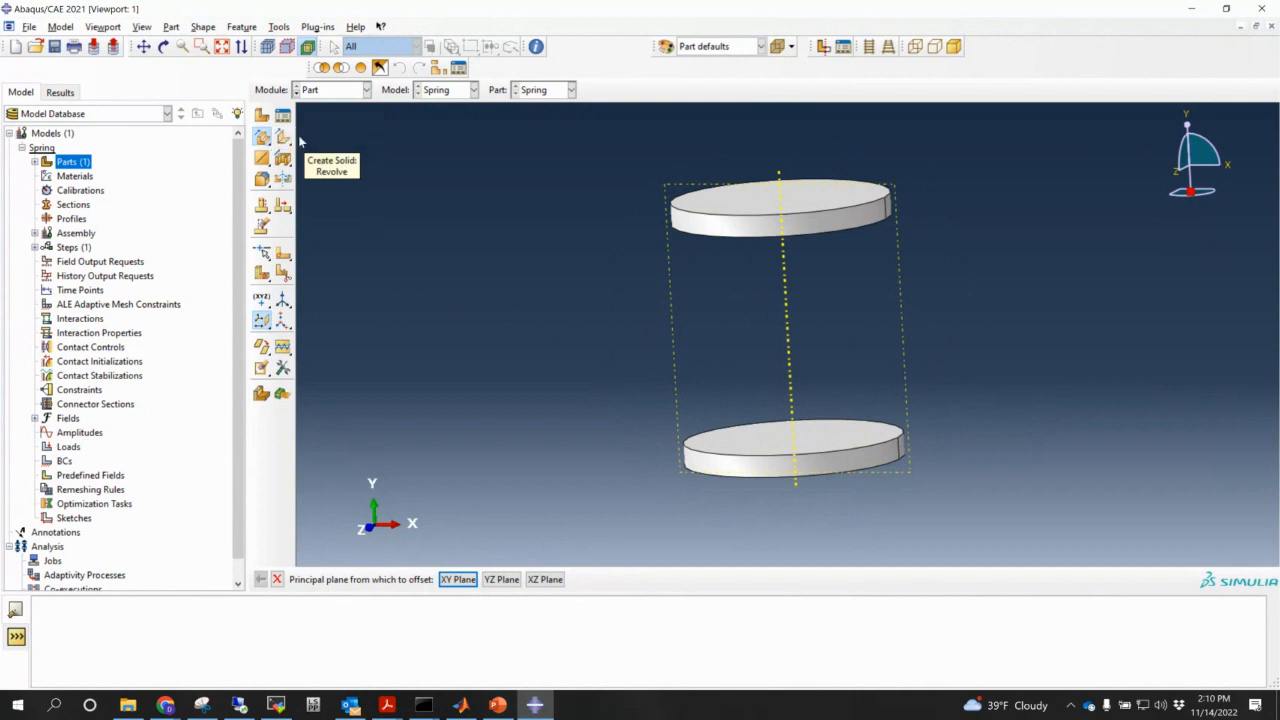
left_click(904, 353)
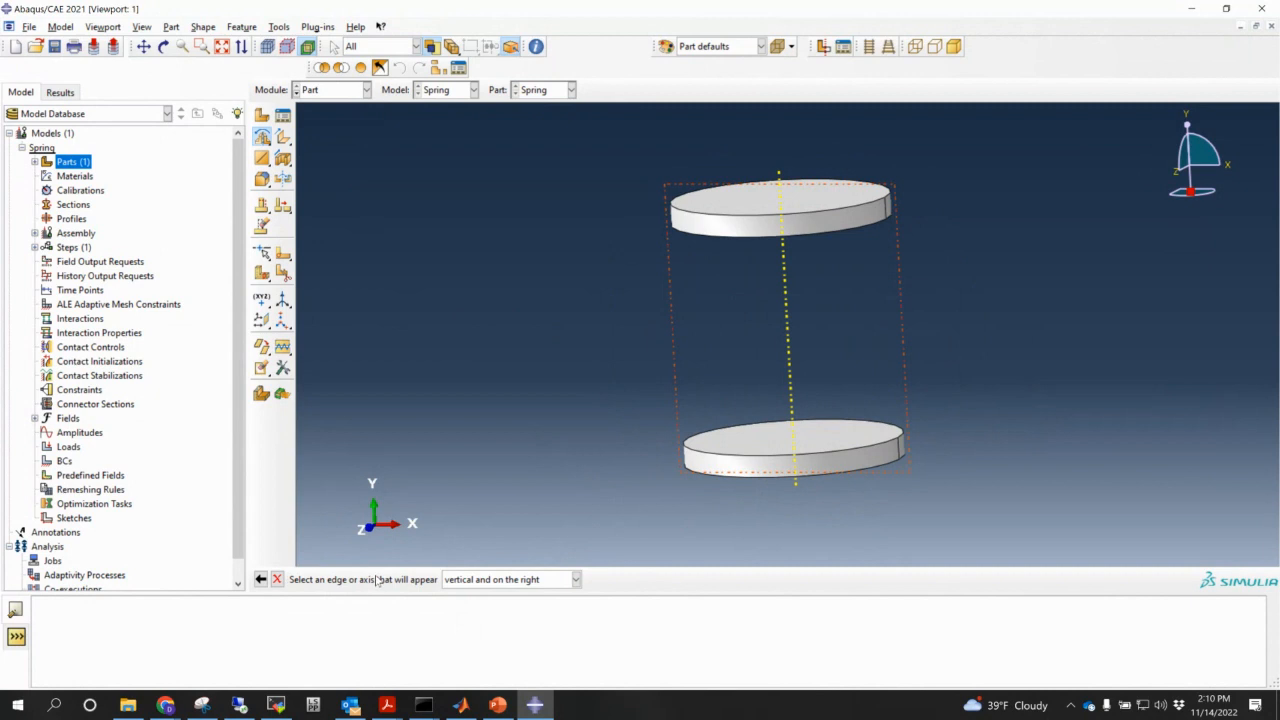
left_click(902, 451)
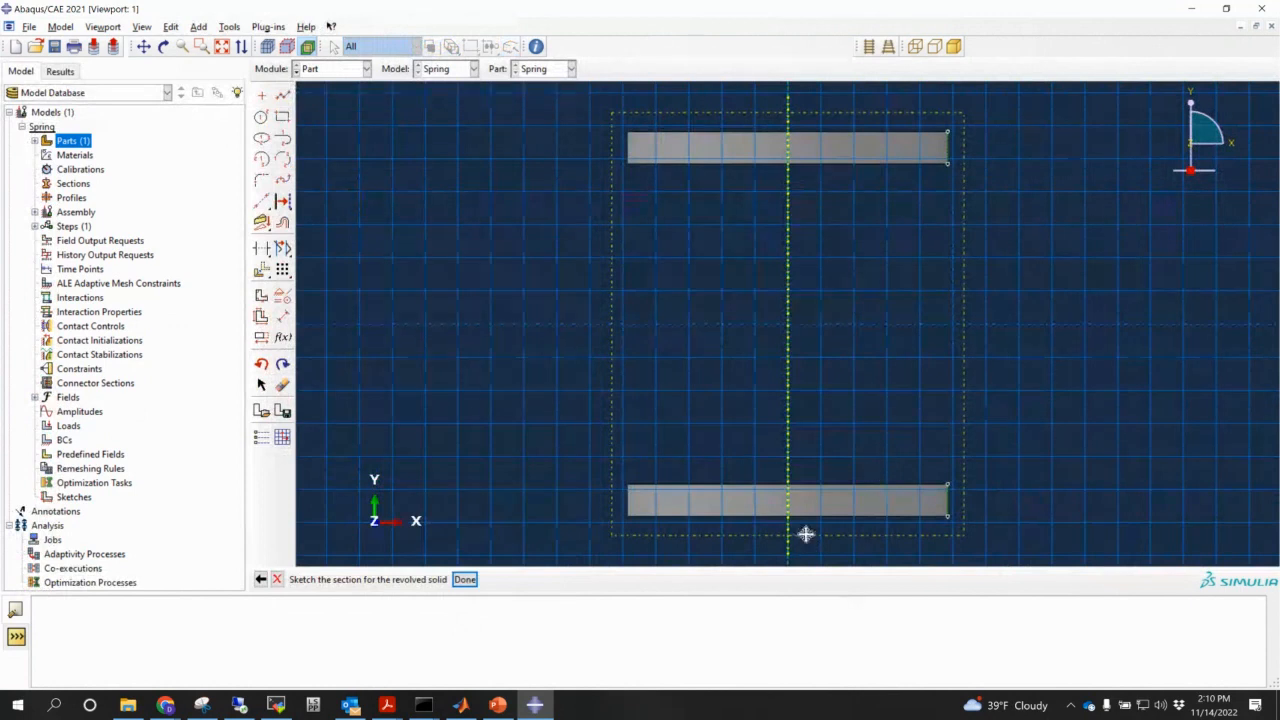
- Sketch a small circle inside the lower plate rectangle and finish the section
middle_click_drag(806, 534, 697, 489)
scroll(665, 440, "up", 2)
middle_click_drag(665, 440, 672, 490, "ctrl+alt")
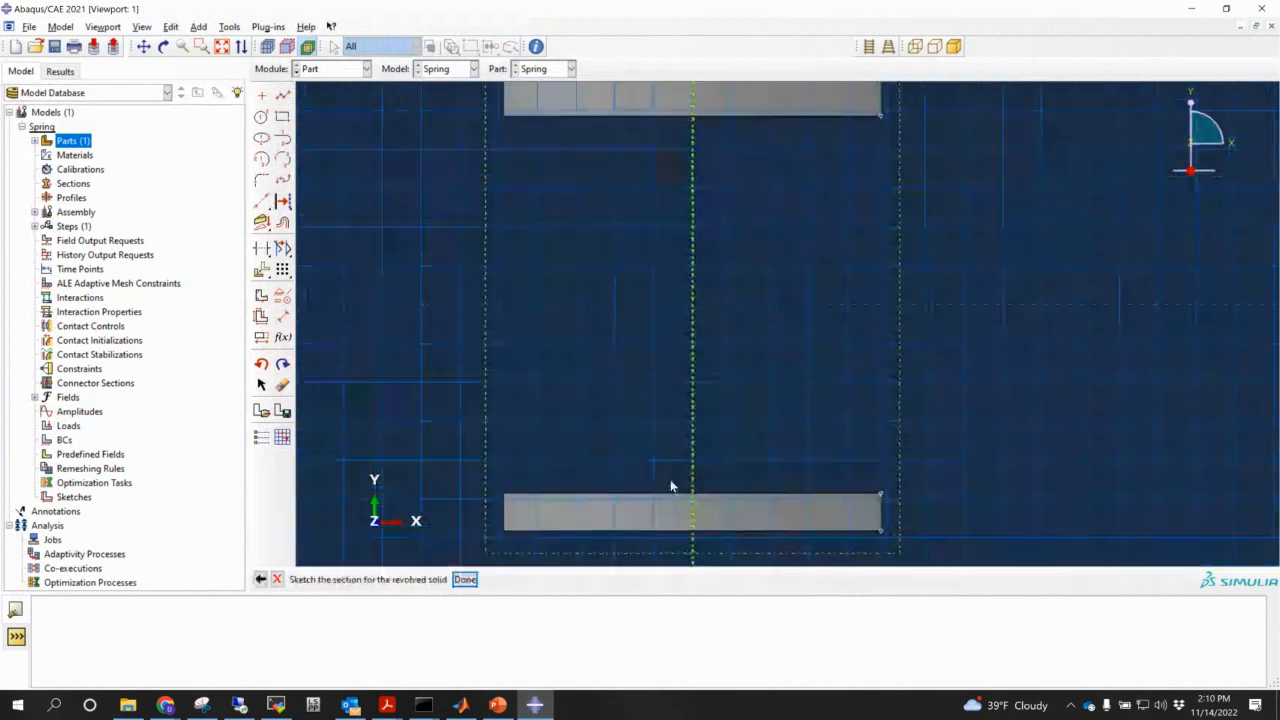
left_click(262, 118)
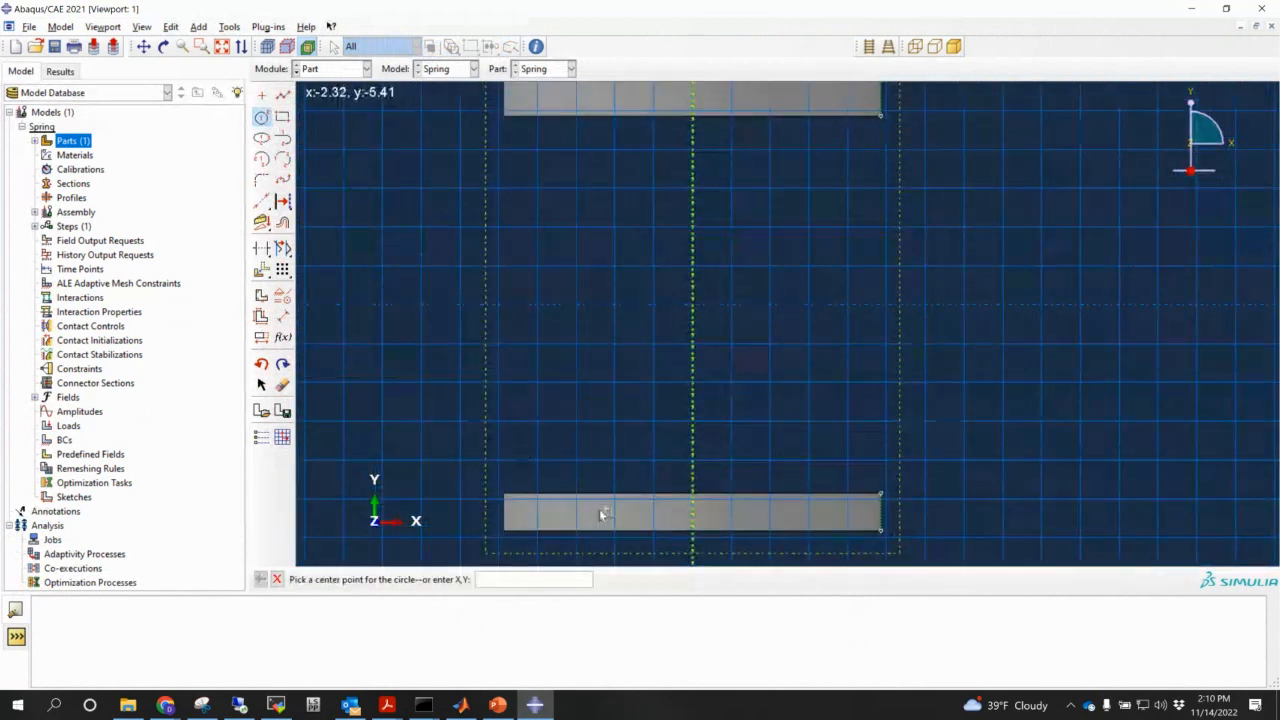
scroll(577, 514, "up", 1)
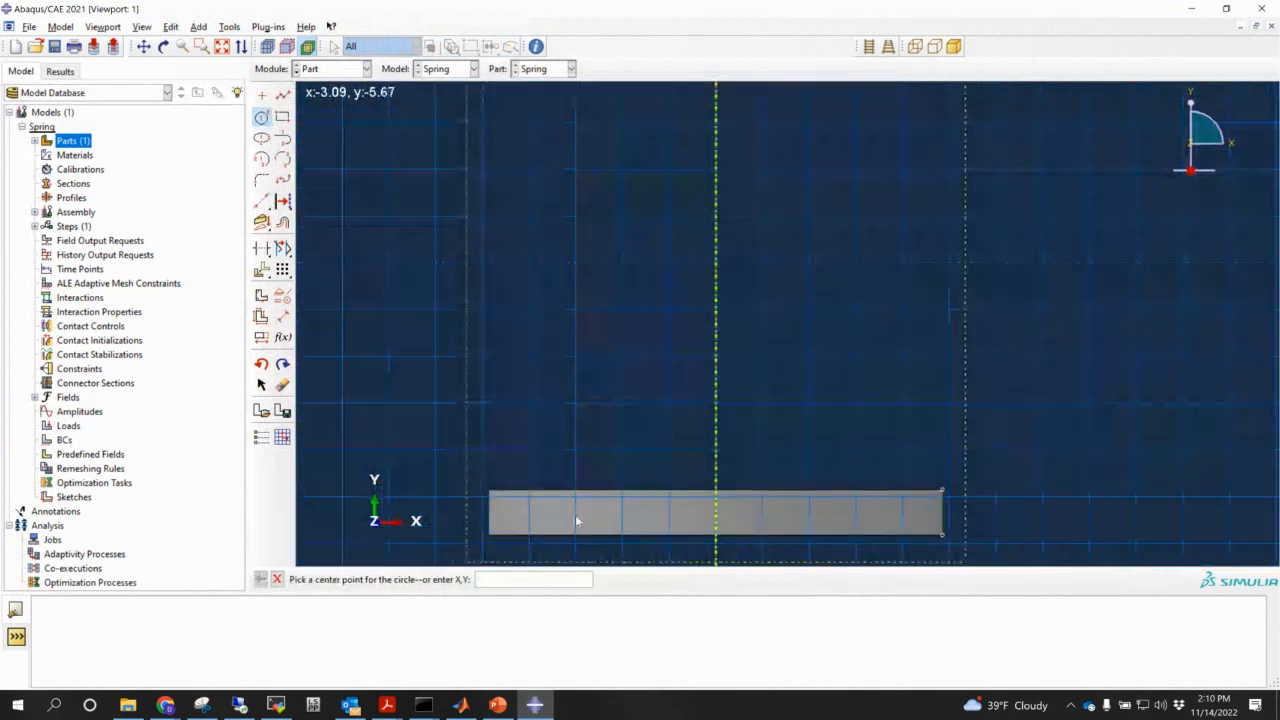
left_click(577, 514)
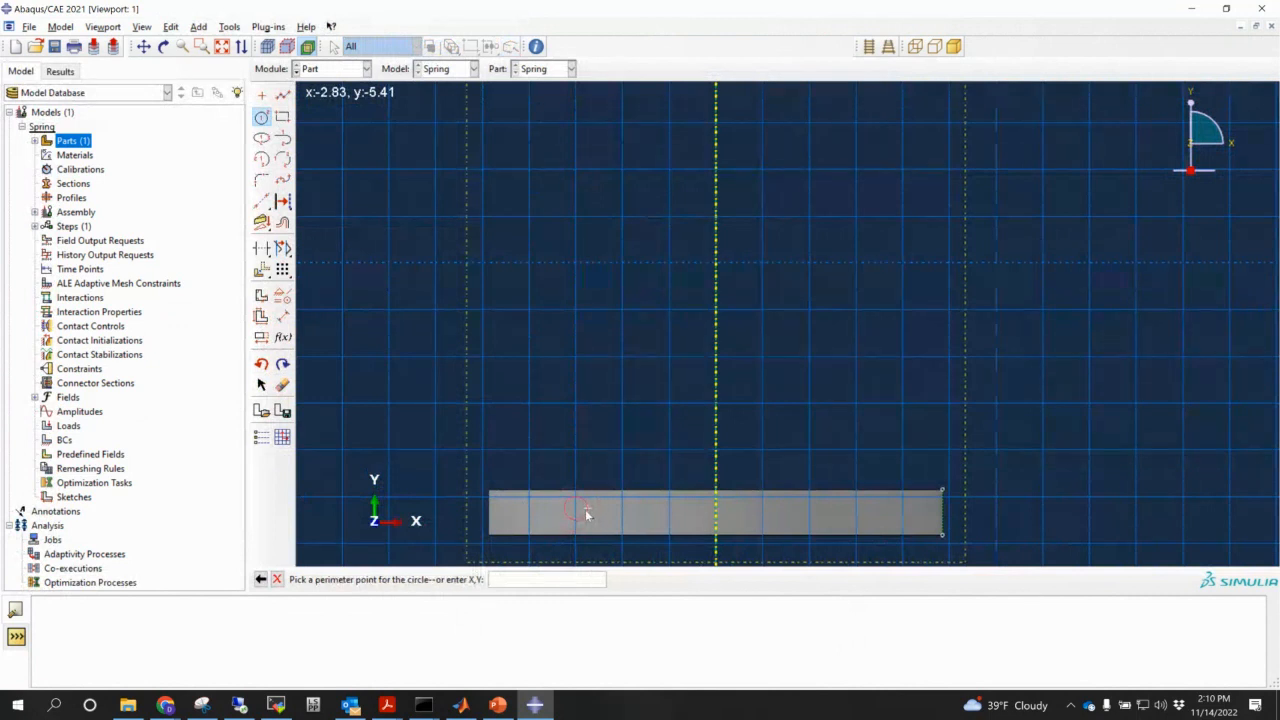
left_click(585, 509)
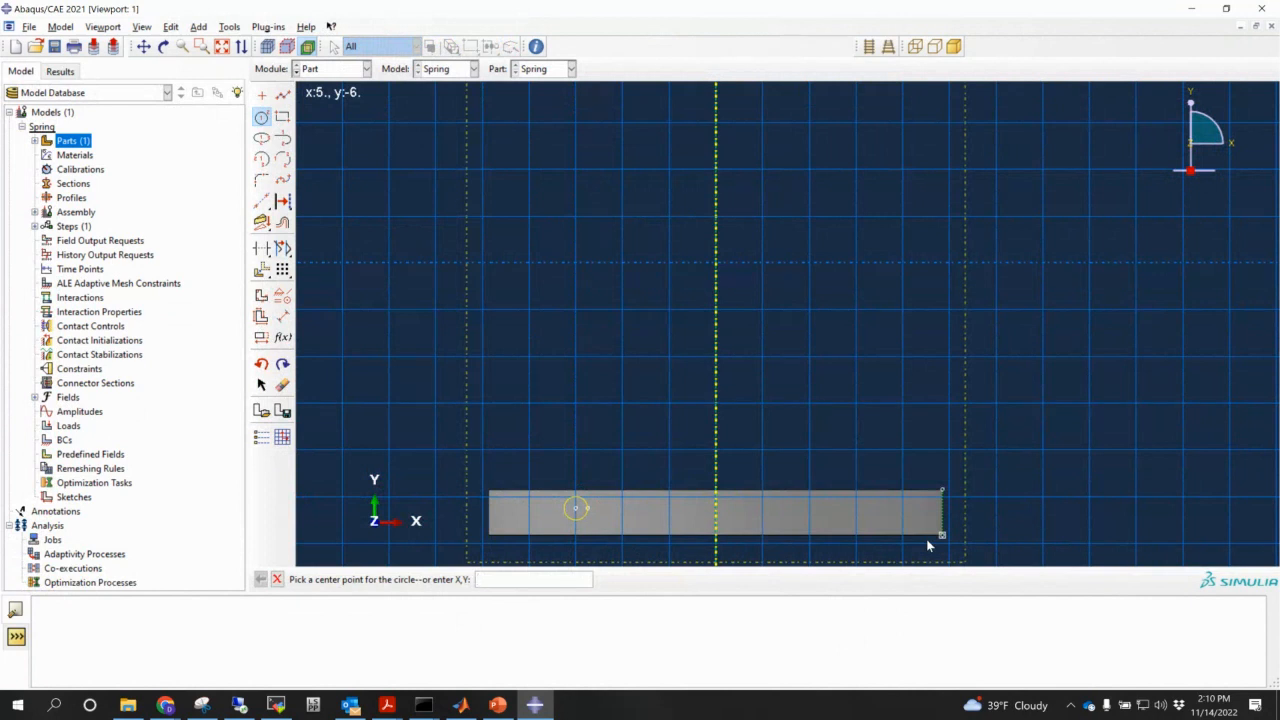
left_click(277, 580)
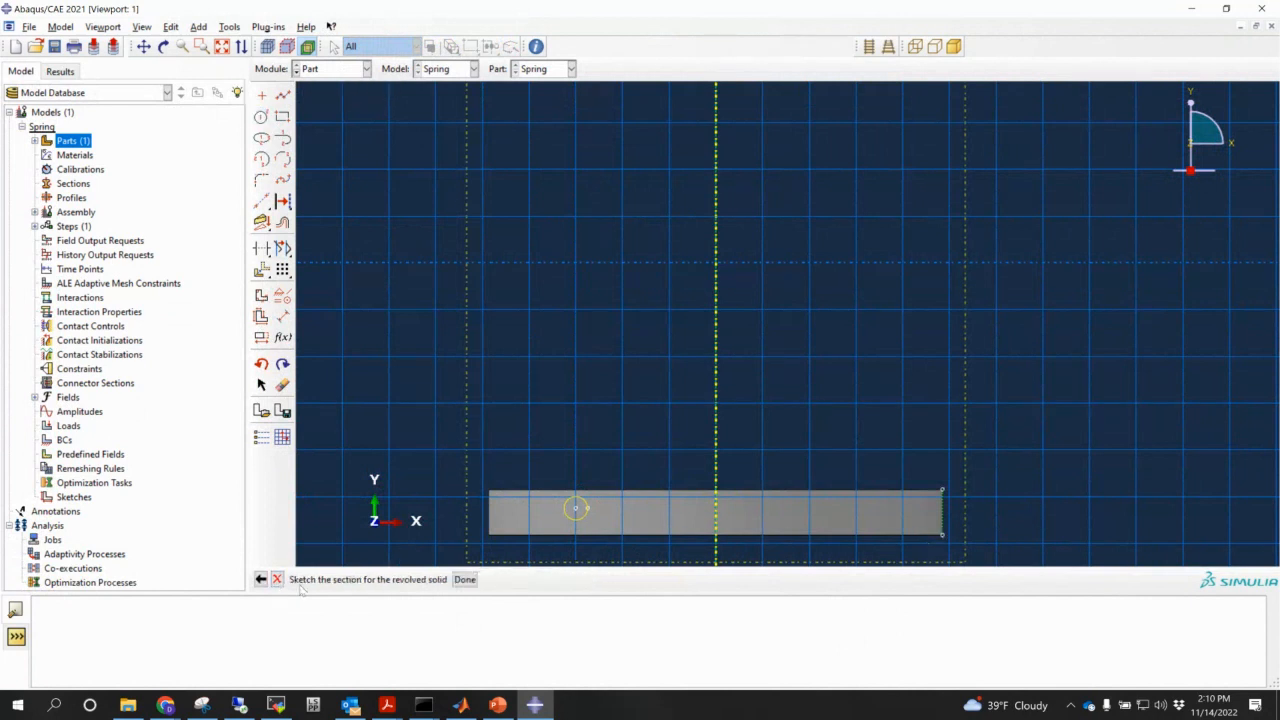
left_click(465, 579)
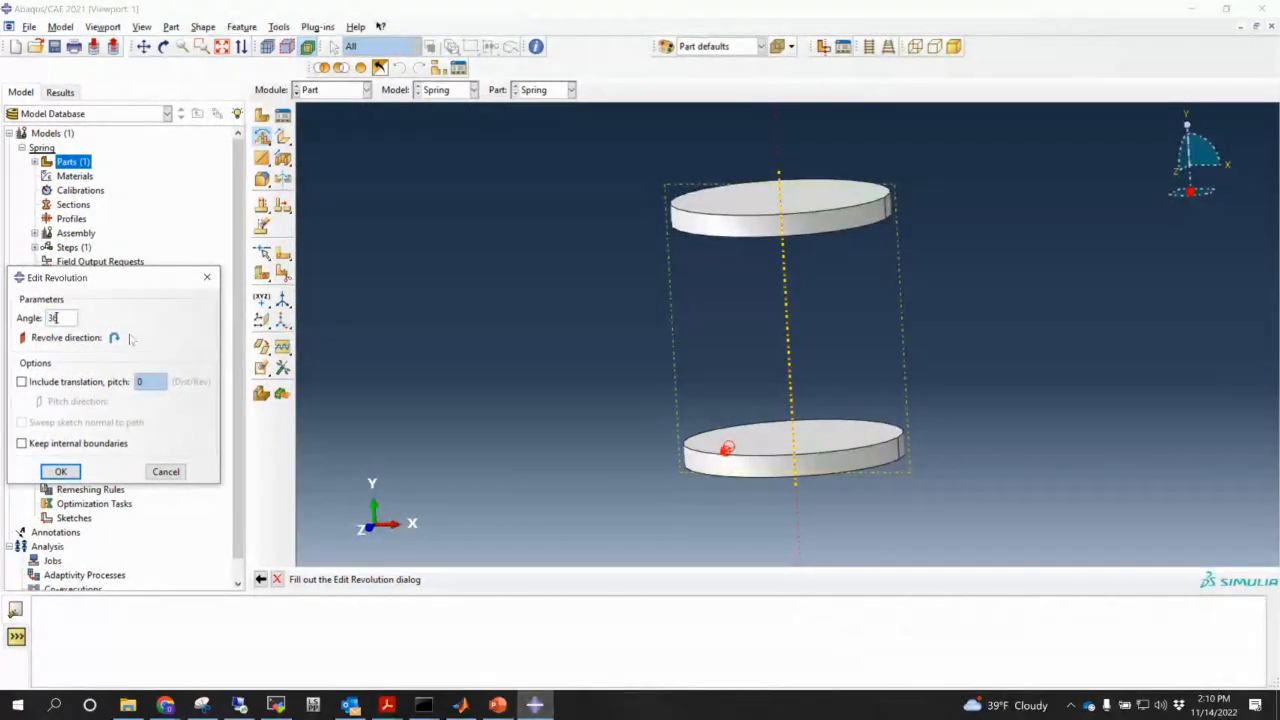
- Create Solid revolve-2 from the circle and open its feature settings from the model tree
left_click(62, 474)
left_click_drag(896, 484, 941, 447, "ctrl+alt")
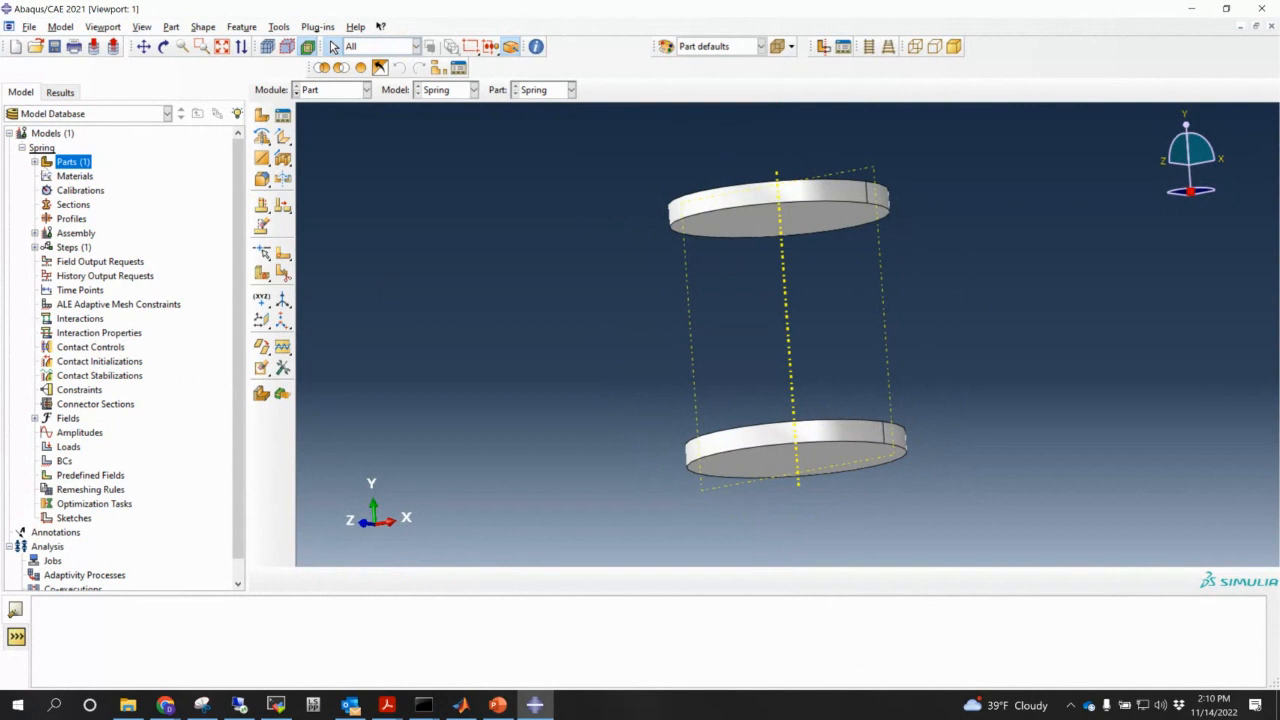
left_click(35, 162)
left_click(47, 176)
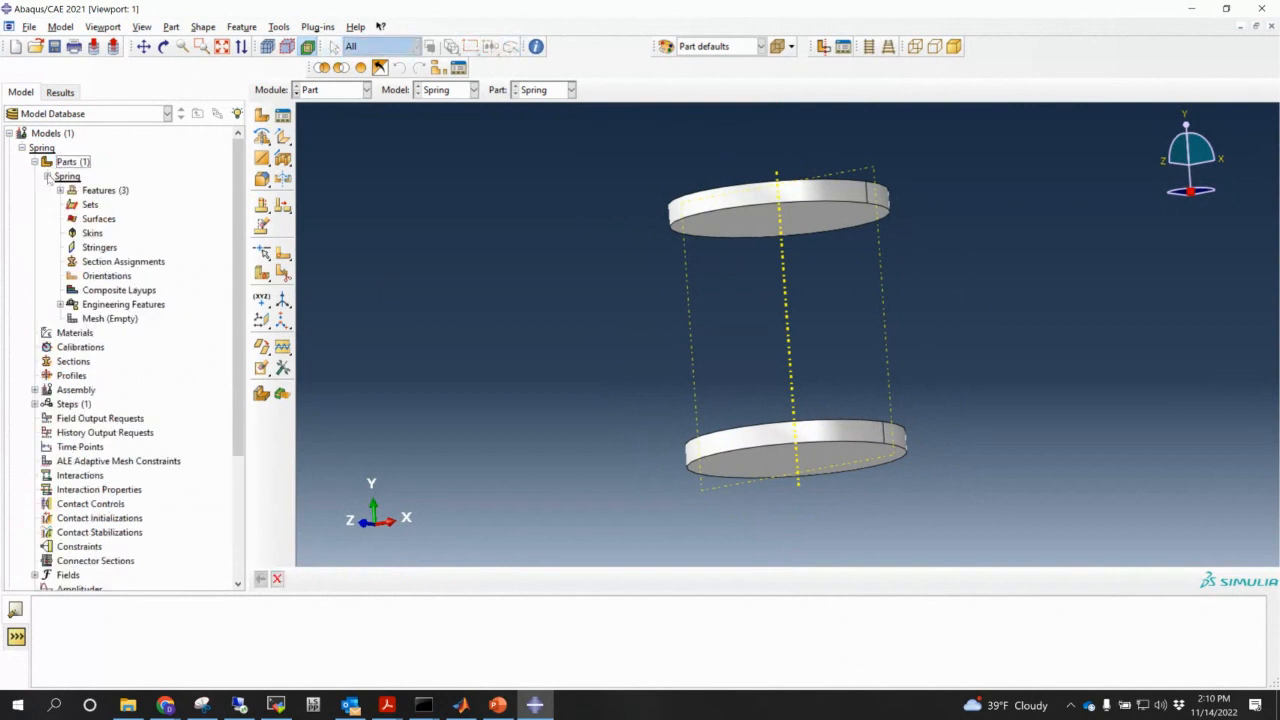
left_click(60, 190)
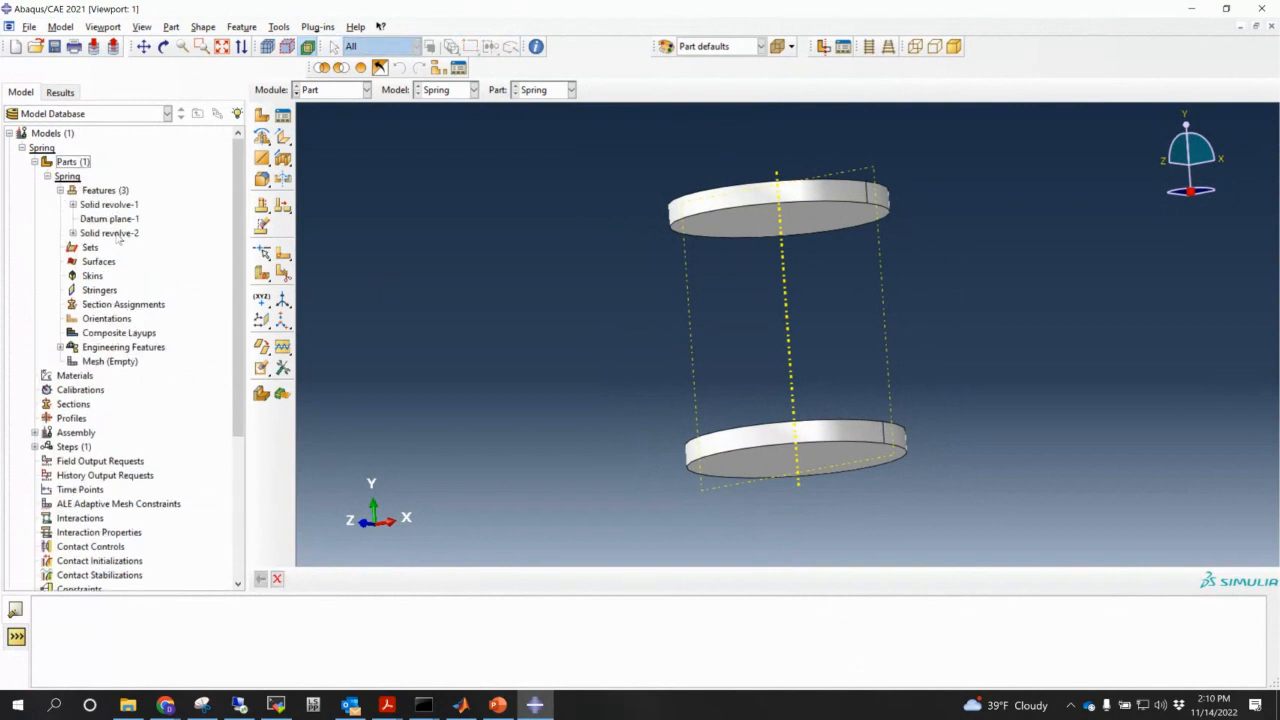
left_click(120, 234)
right_click(118, 223)
left_click(97, 240)
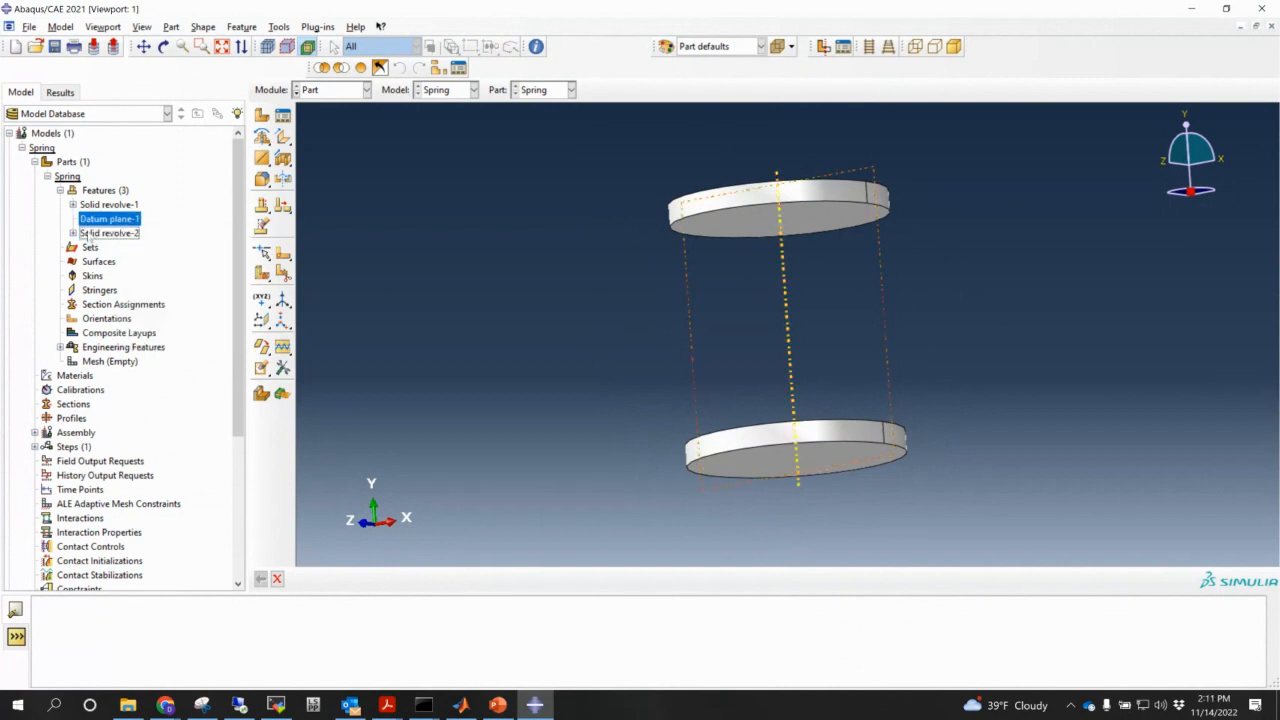
left_click(100, 232)
right_click(100, 232)
left_click(127, 255)
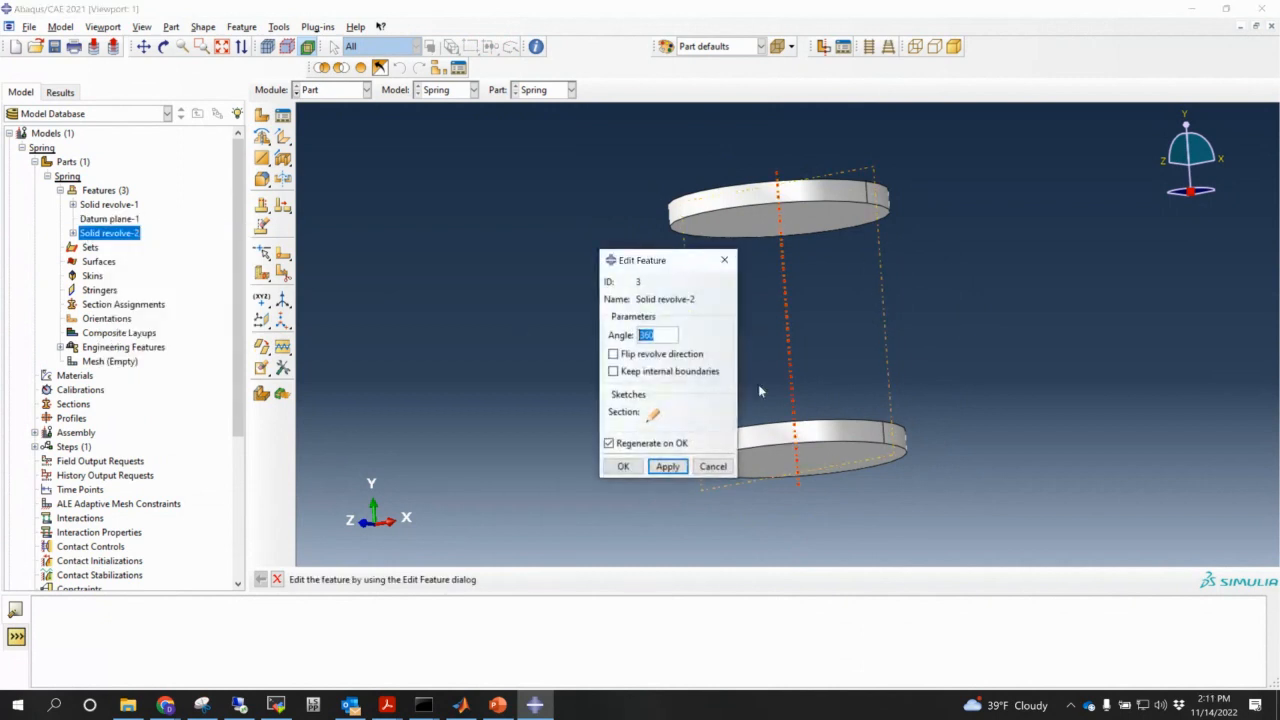
- Flip the revolve direction and set the angle to 1000, keeping changes despite regeneration failure
left_click_drag(657, 264, 492, 242)
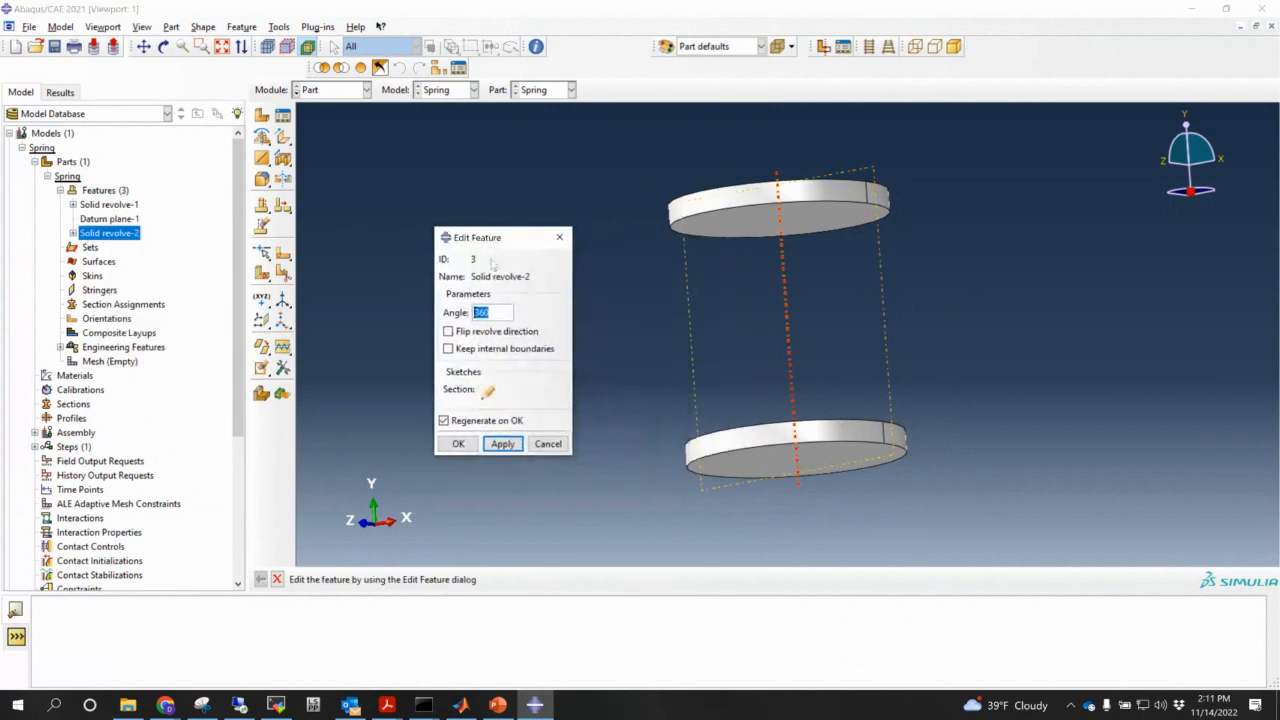
left_click(449, 332)
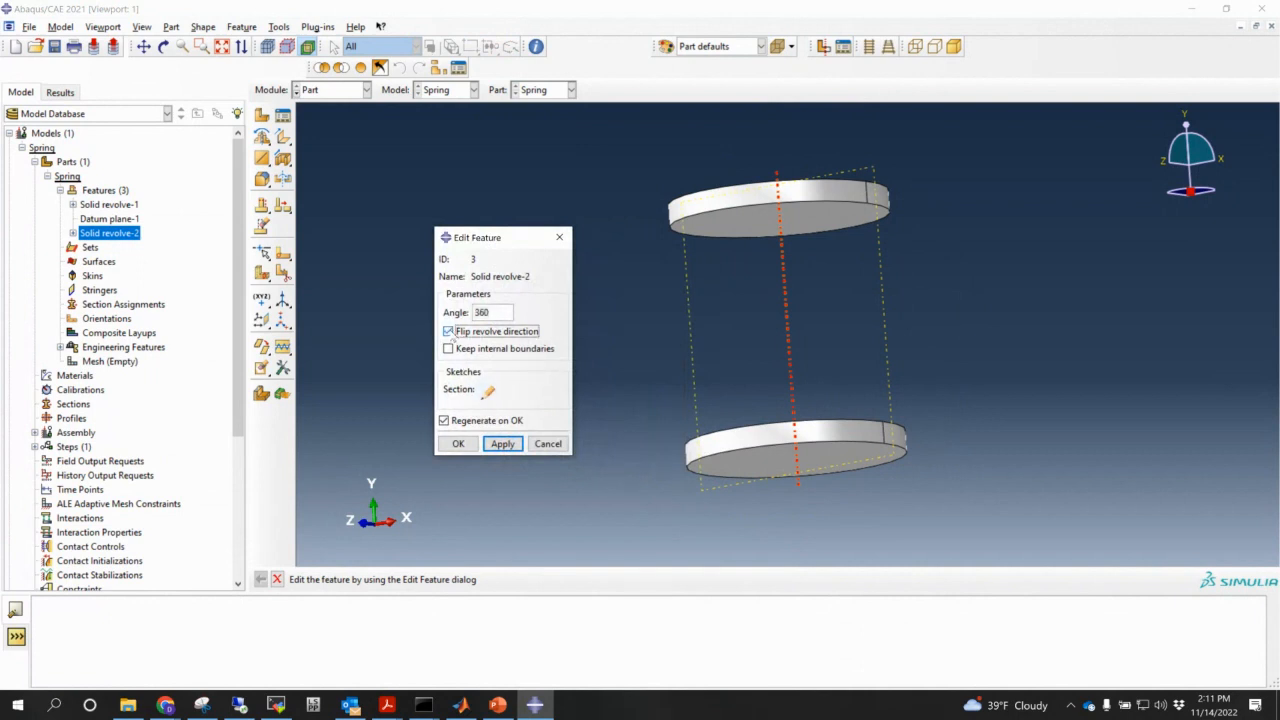
double_click(502, 310)
type("1000")
key("Return")
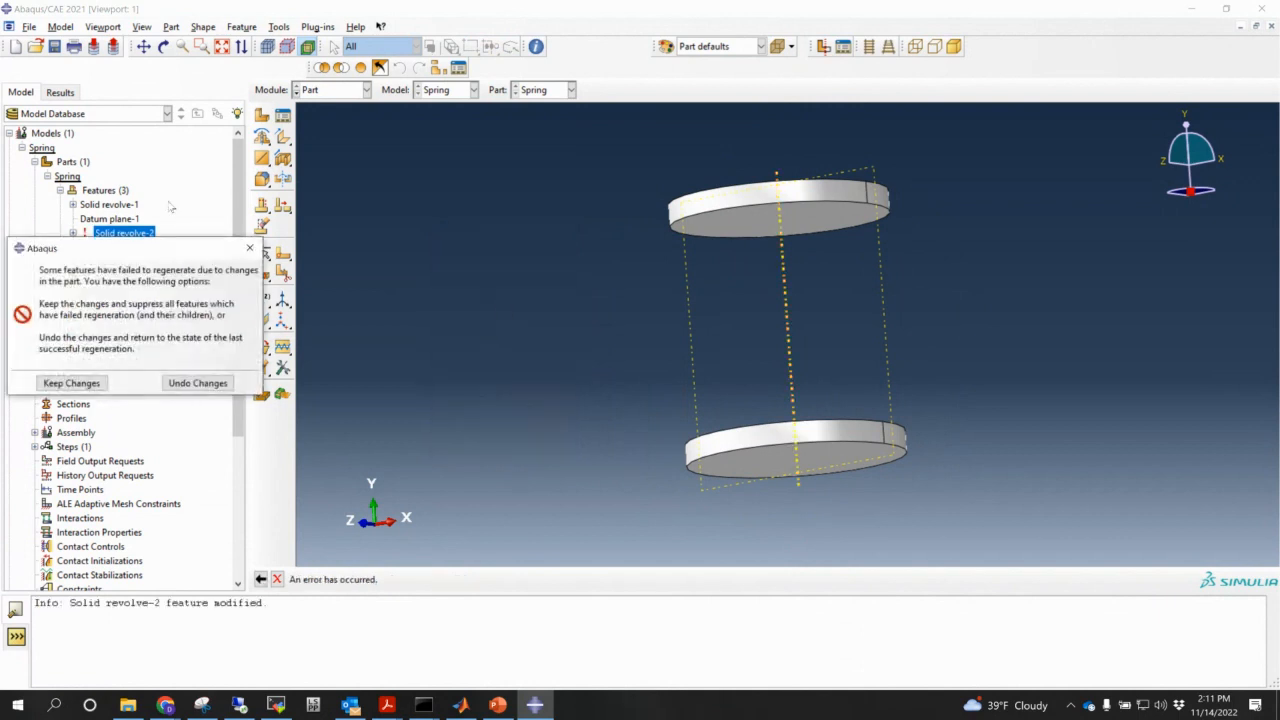
left_click(95, 383)
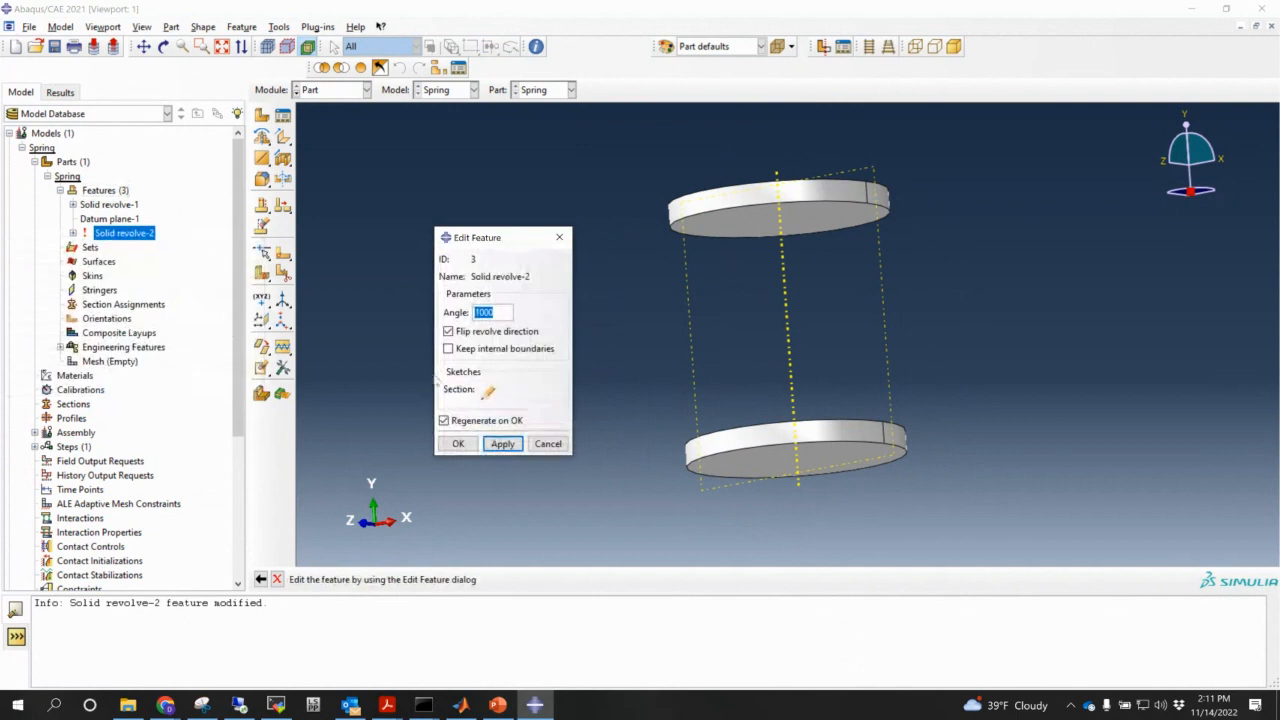
left_click(548, 443)
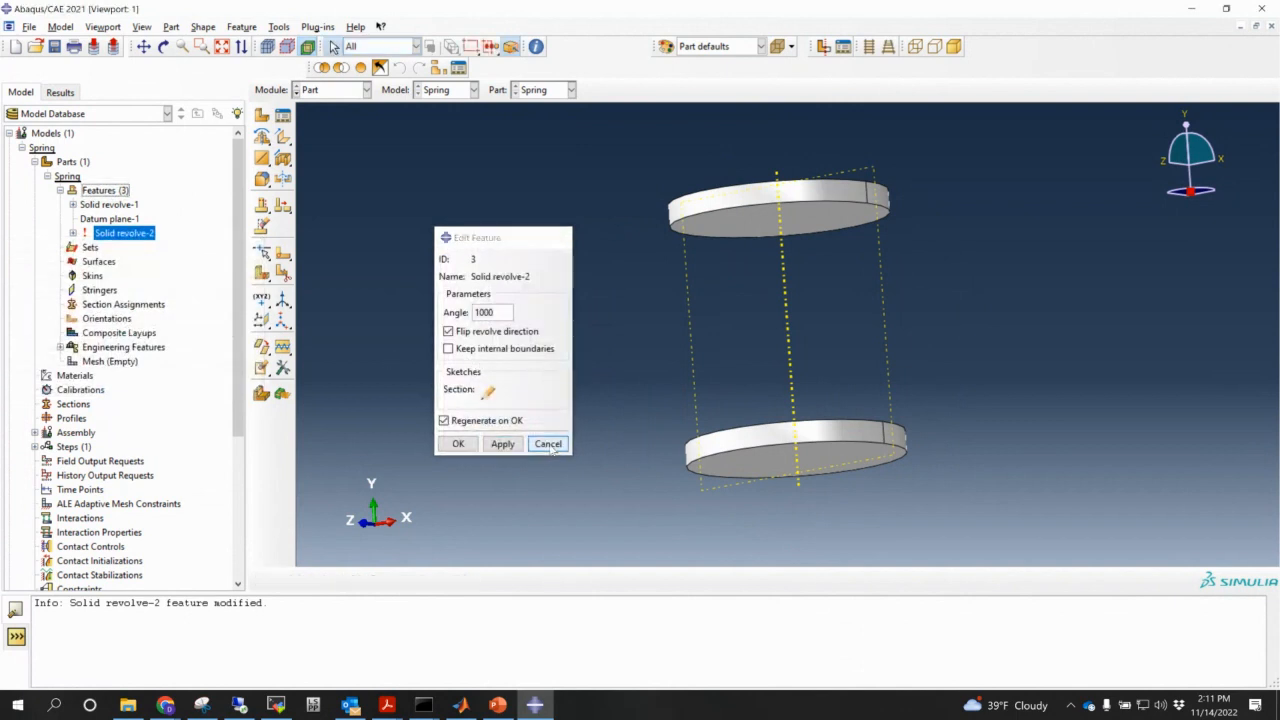
- Inspect Solid revolve-2's section sketch and settings, acknowledging the not-regenerated warning
left_click(72, 232)
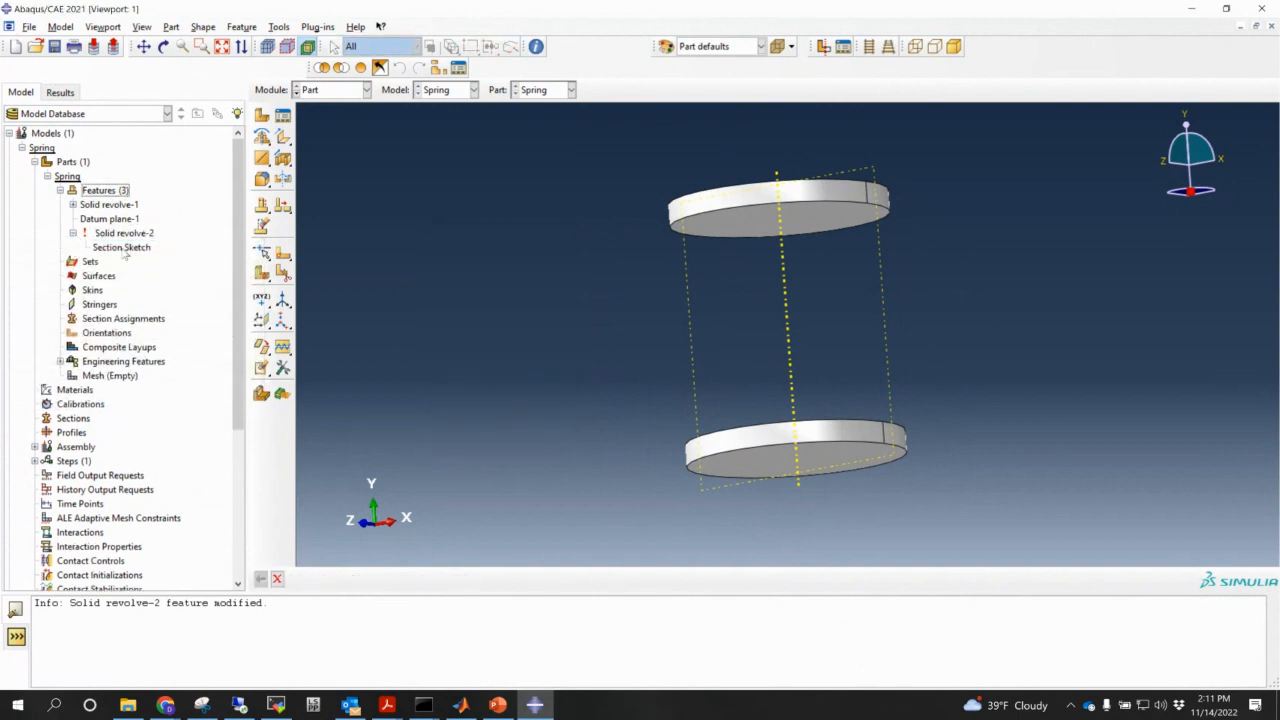
left_click(121, 247)
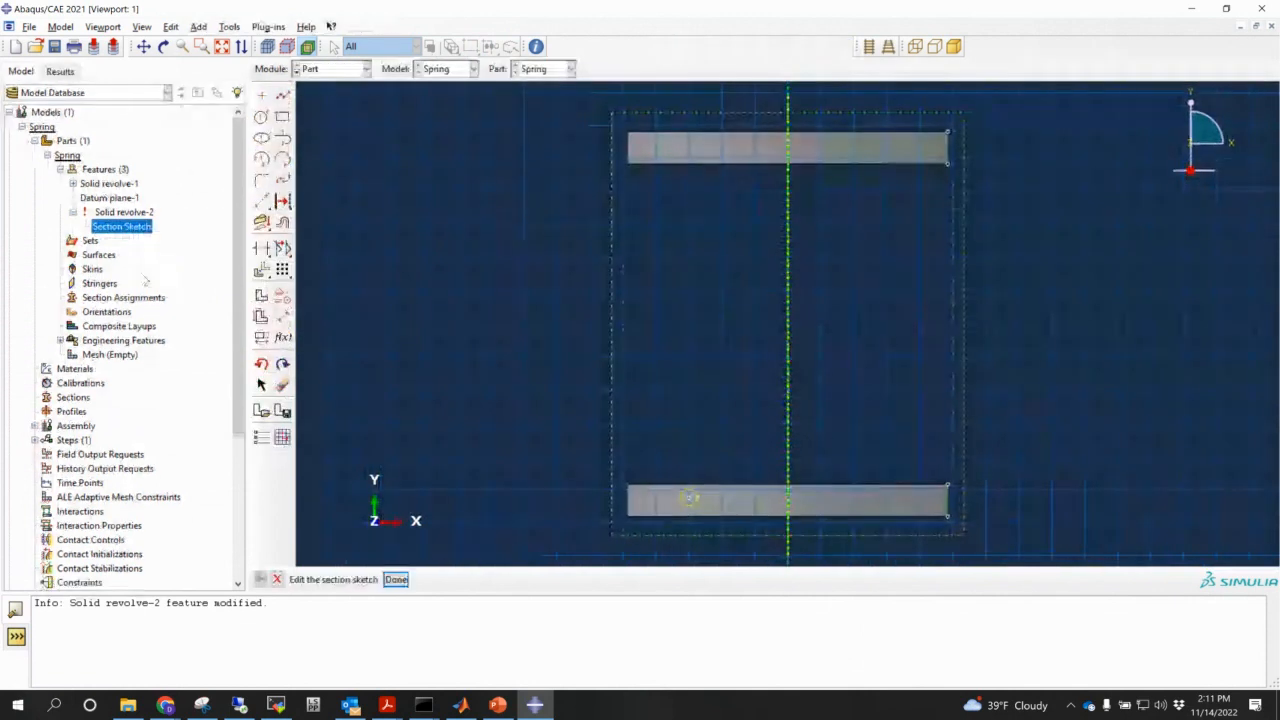
left_click(394, 583)
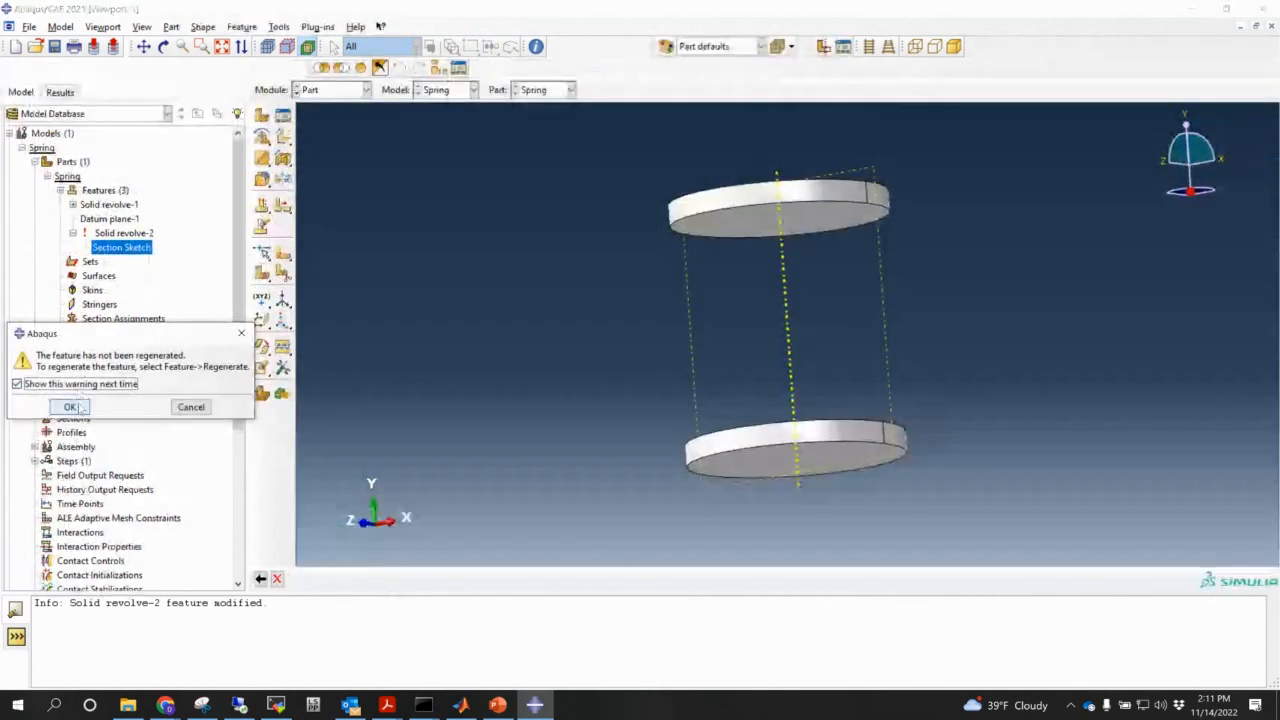
left_click(72, 405)
double_click(120, 233)
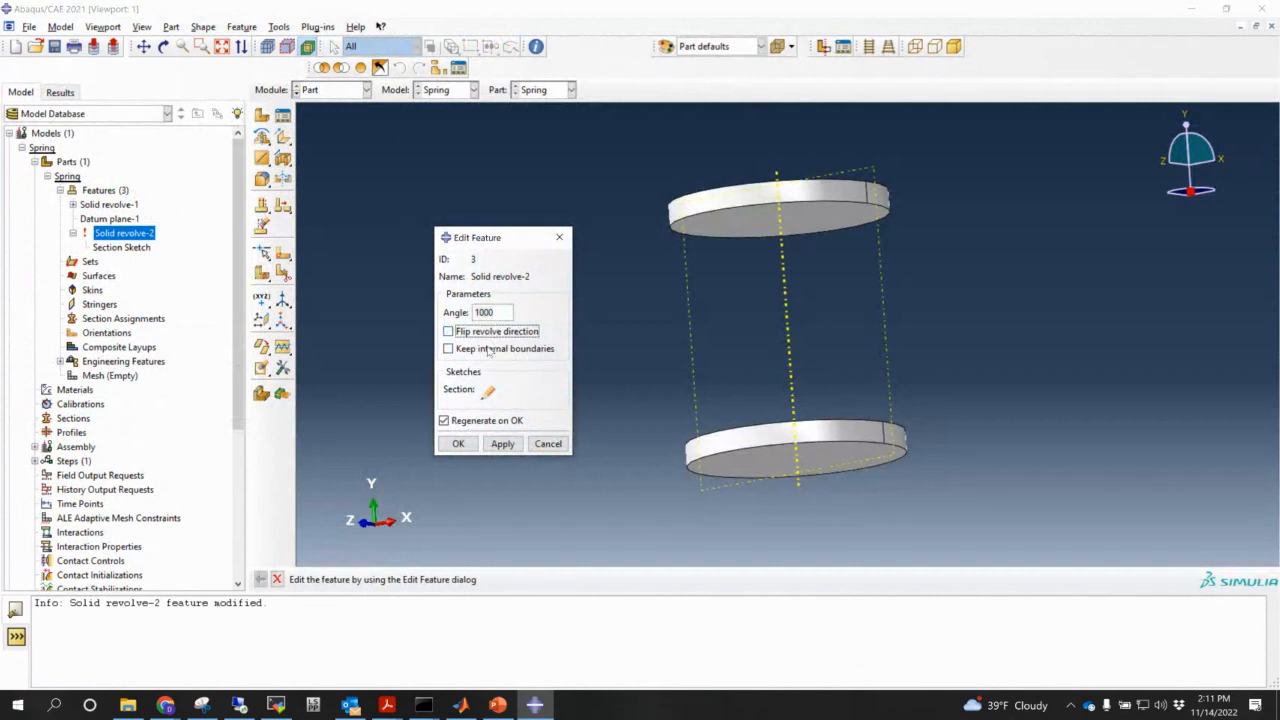
left_click(548, 443)
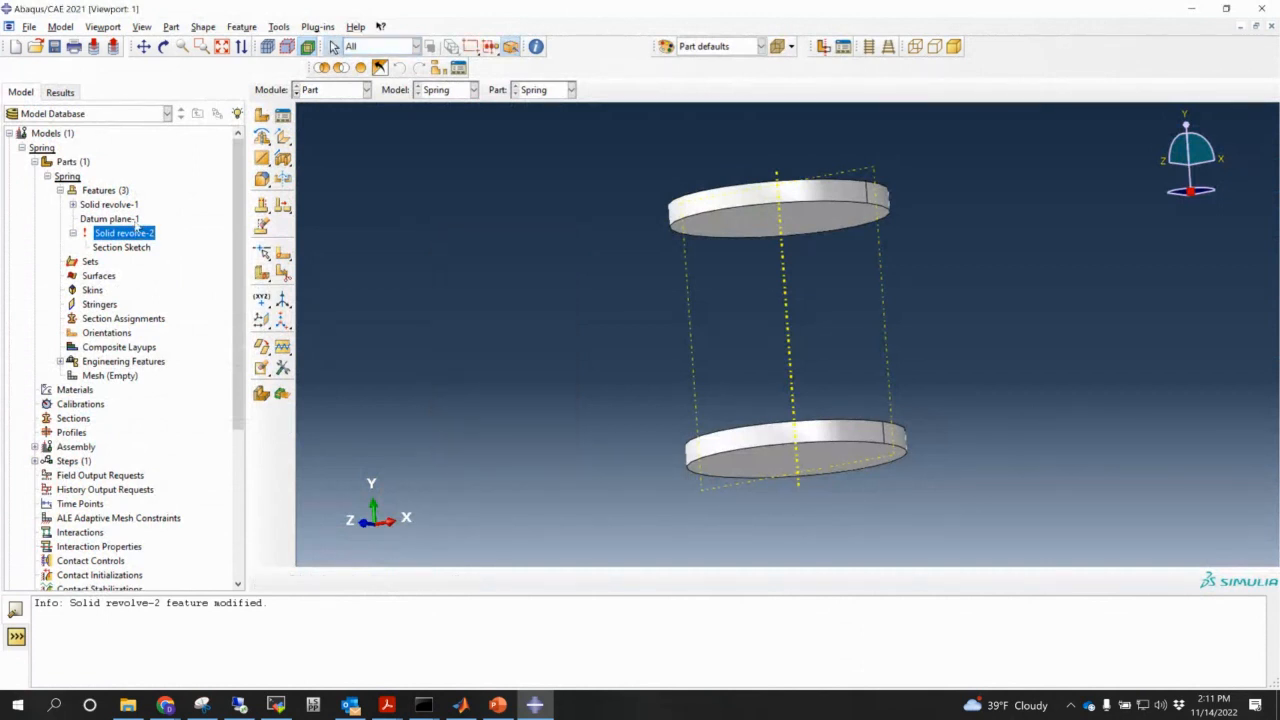
left_click(72, 233)
- Delete the failed Solid revolve-2 feature
right_click(122, 234)
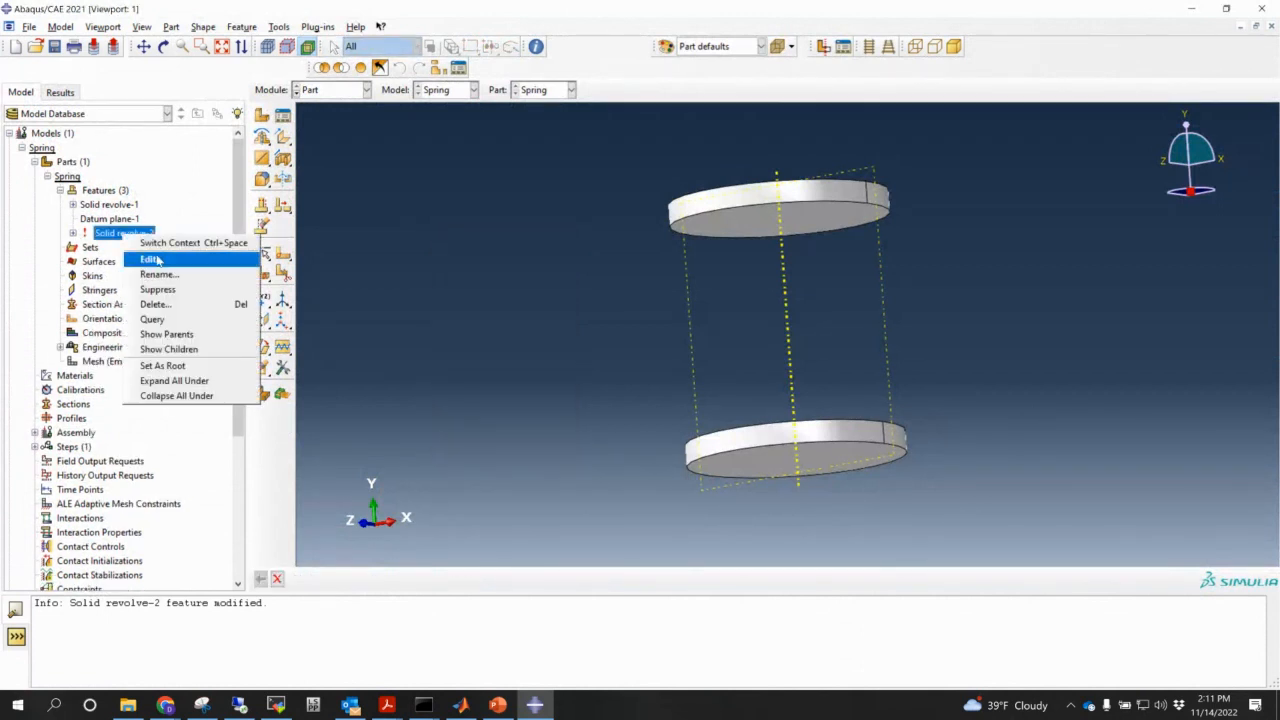
left_click(156, 304)
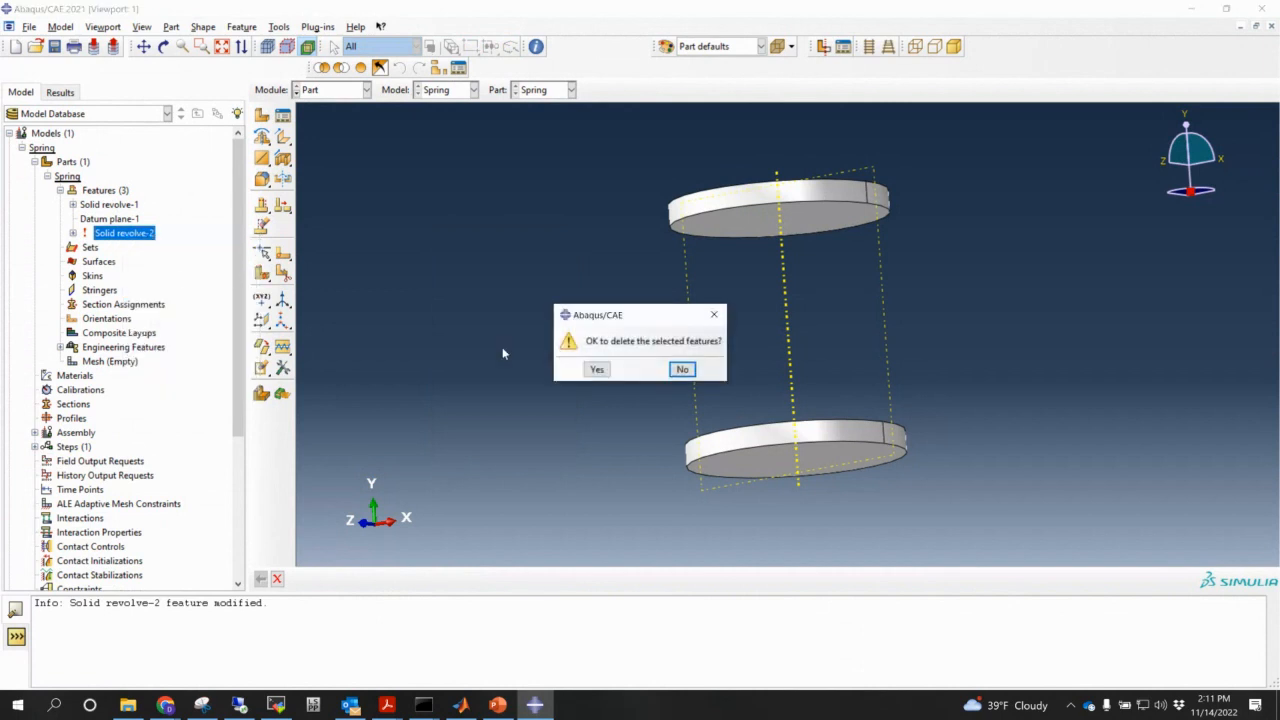
left_click(597, 368)
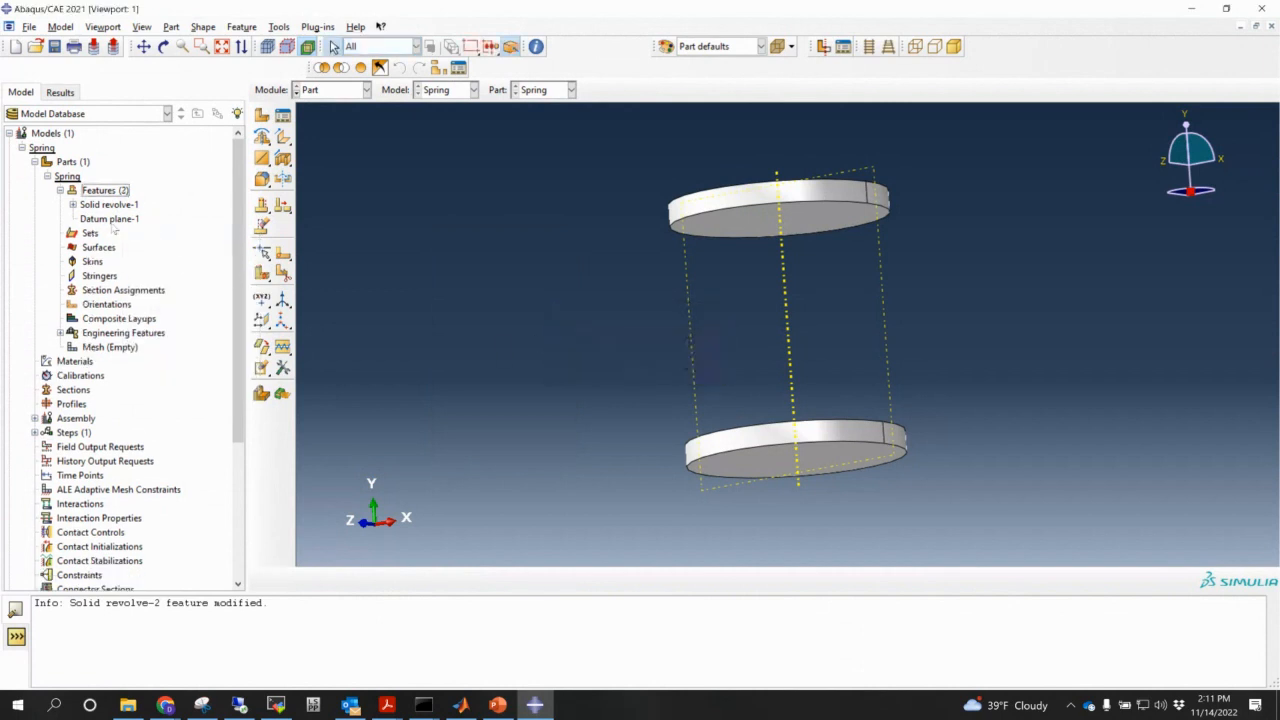
- Start a new revolve on the datum plane with a small circle in the lower plate profile
left_click(263, 138)
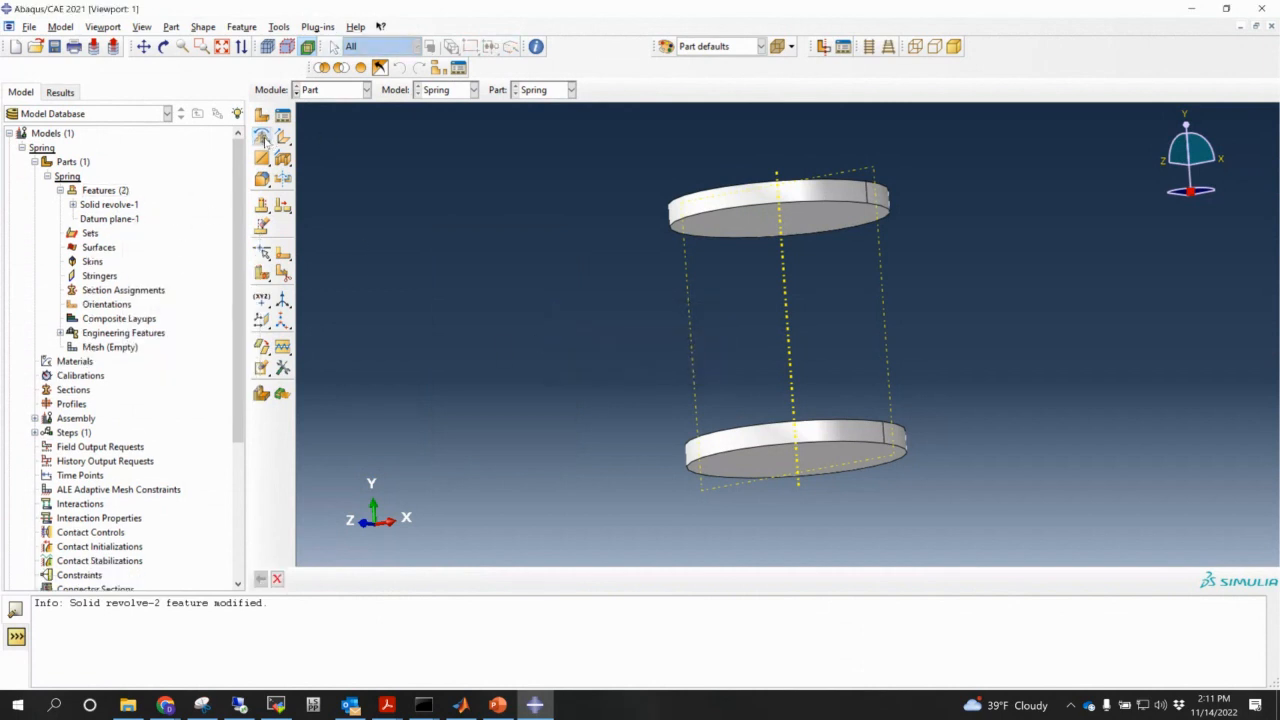
left_click(886, 375)
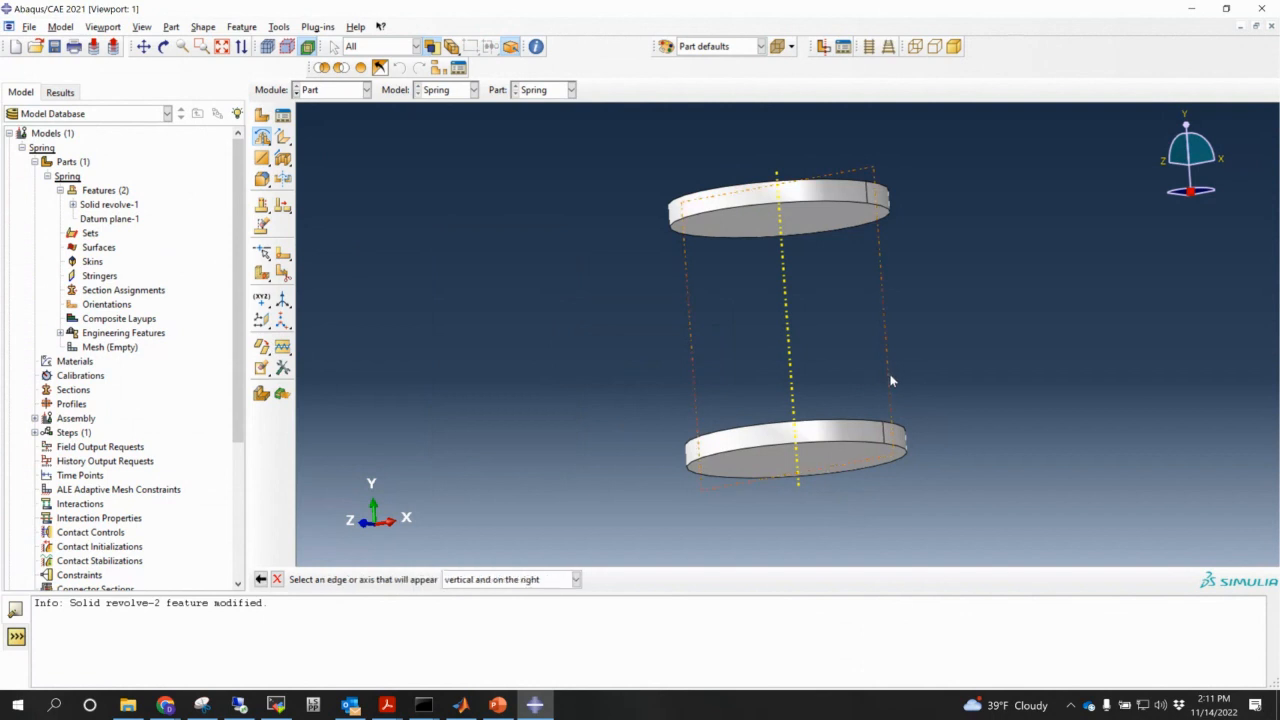
left_click(884, 441)
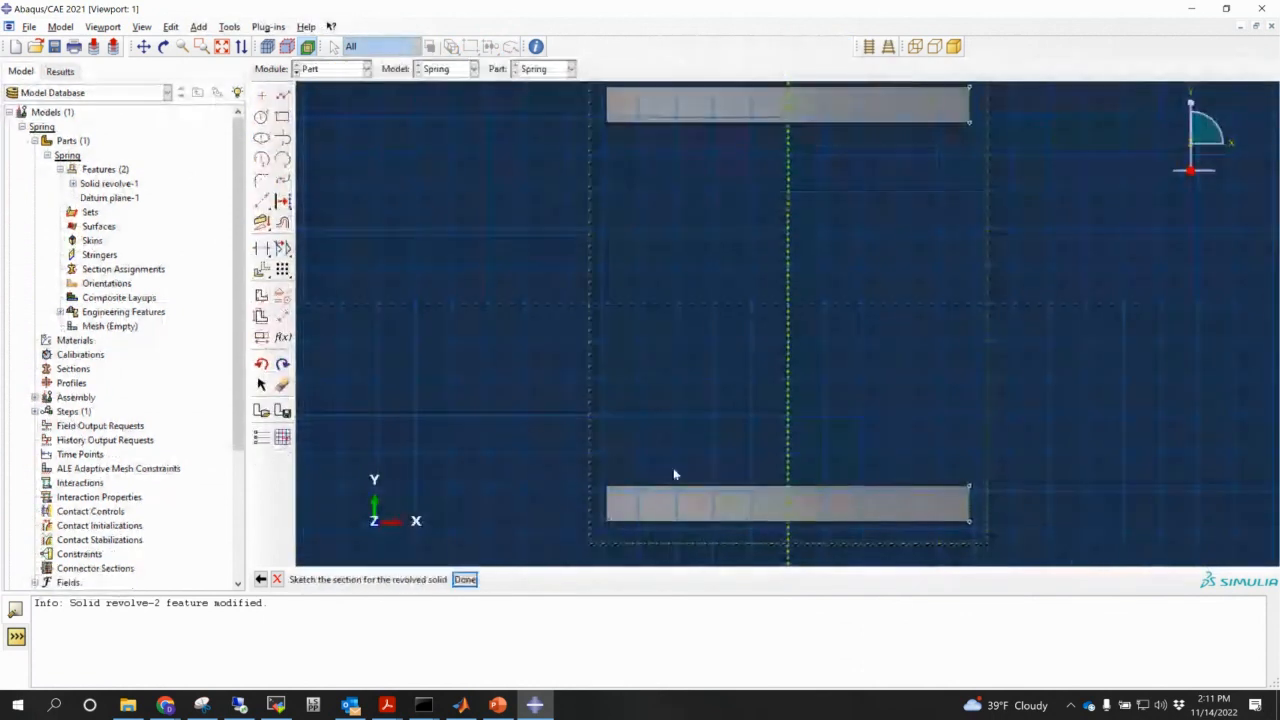
left_click(262, 118)
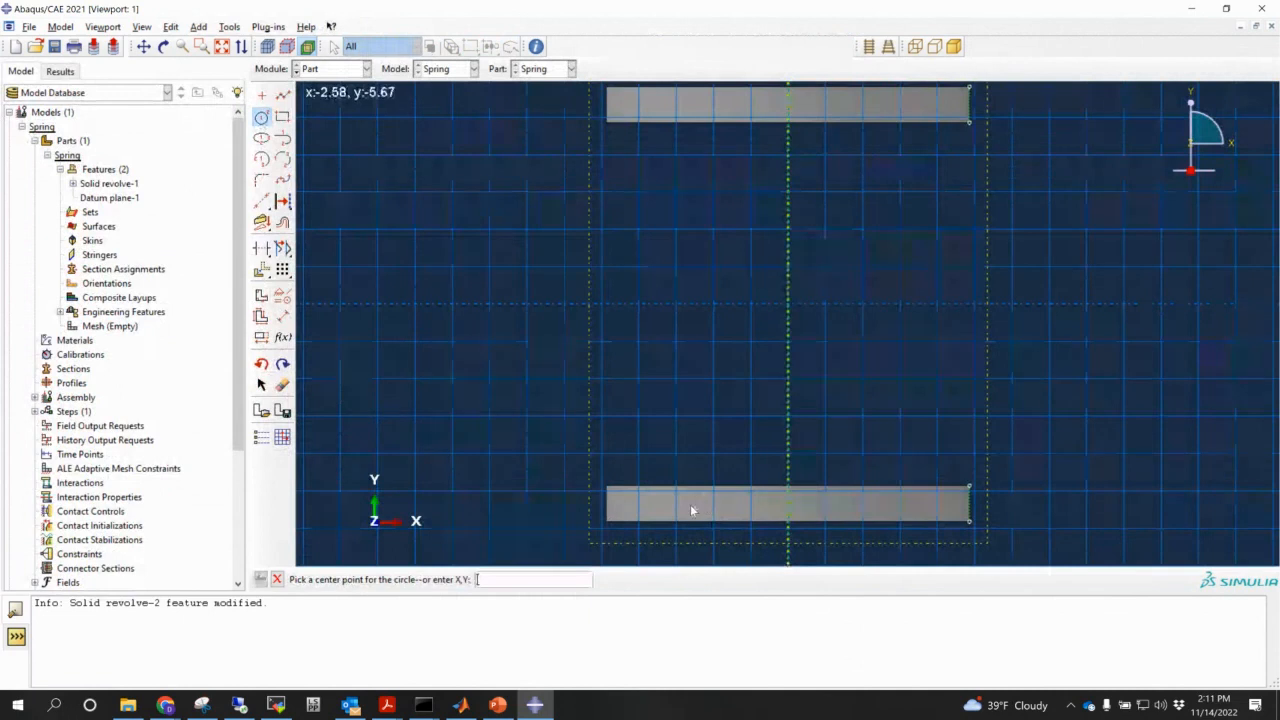
scroll(663, 509, "up", 2)
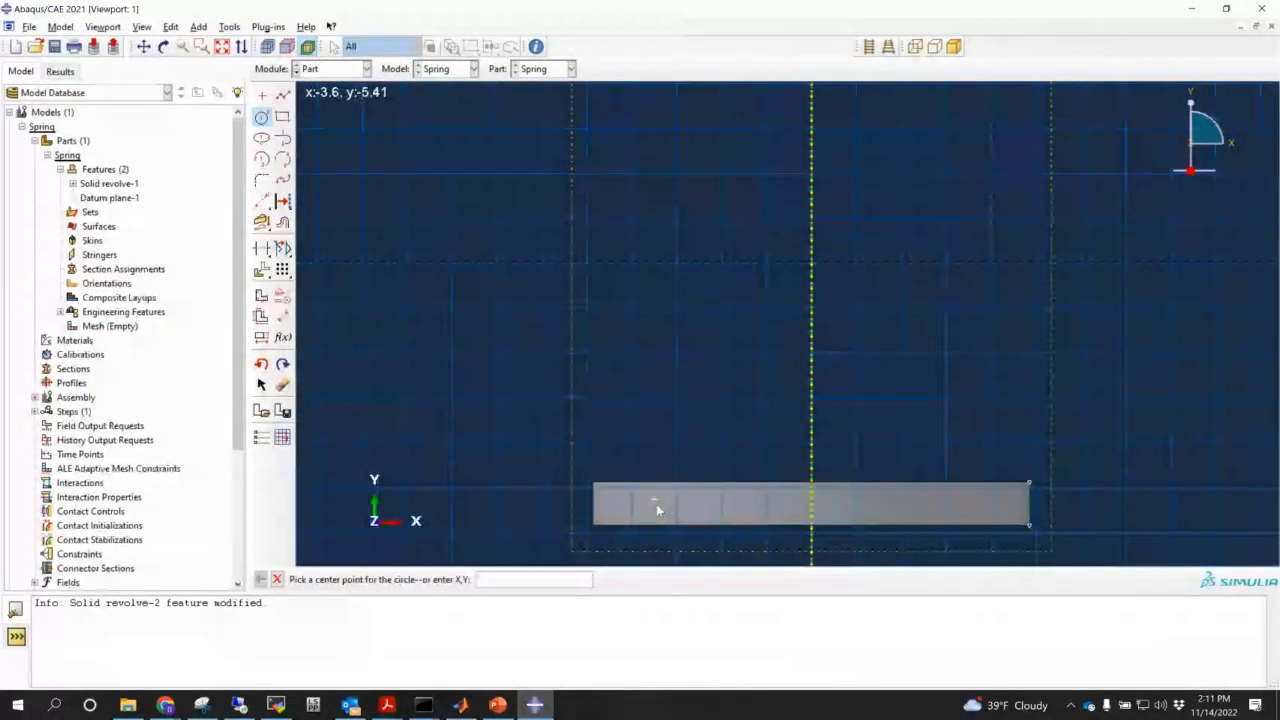
left_click(655, 500)
left_click(668, 502)
key("Escape")
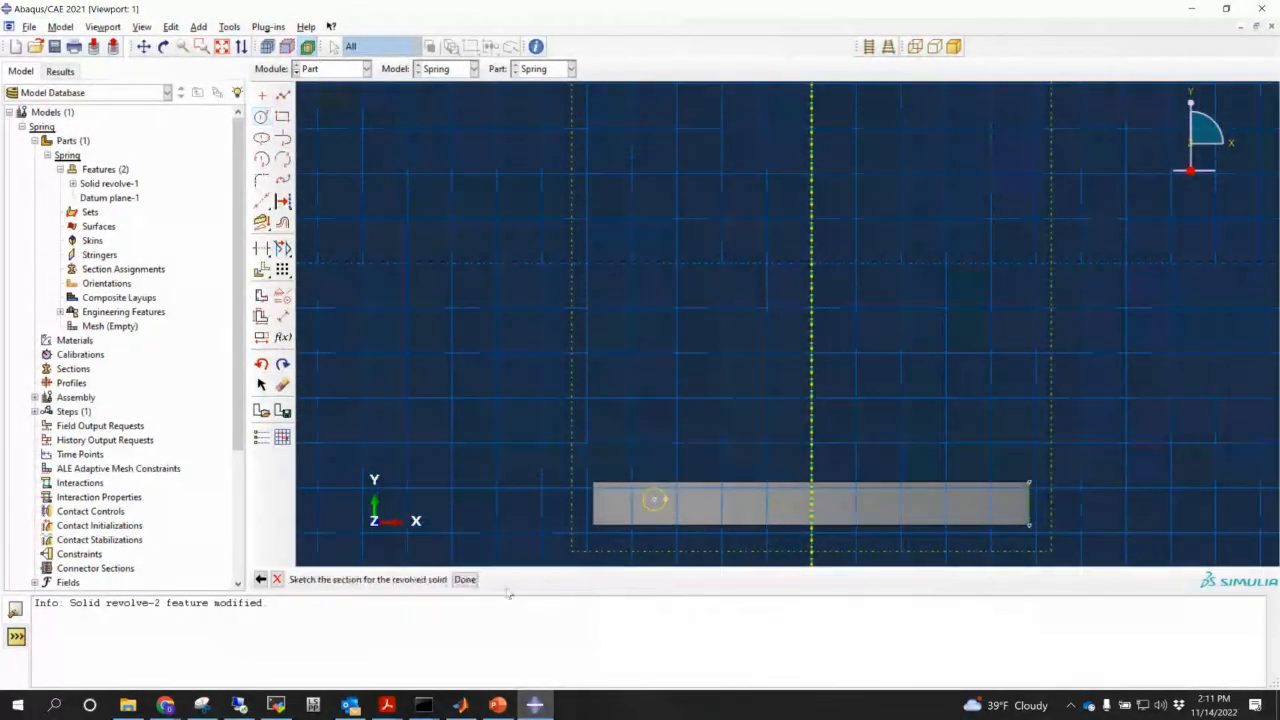
left_click(464, 579)
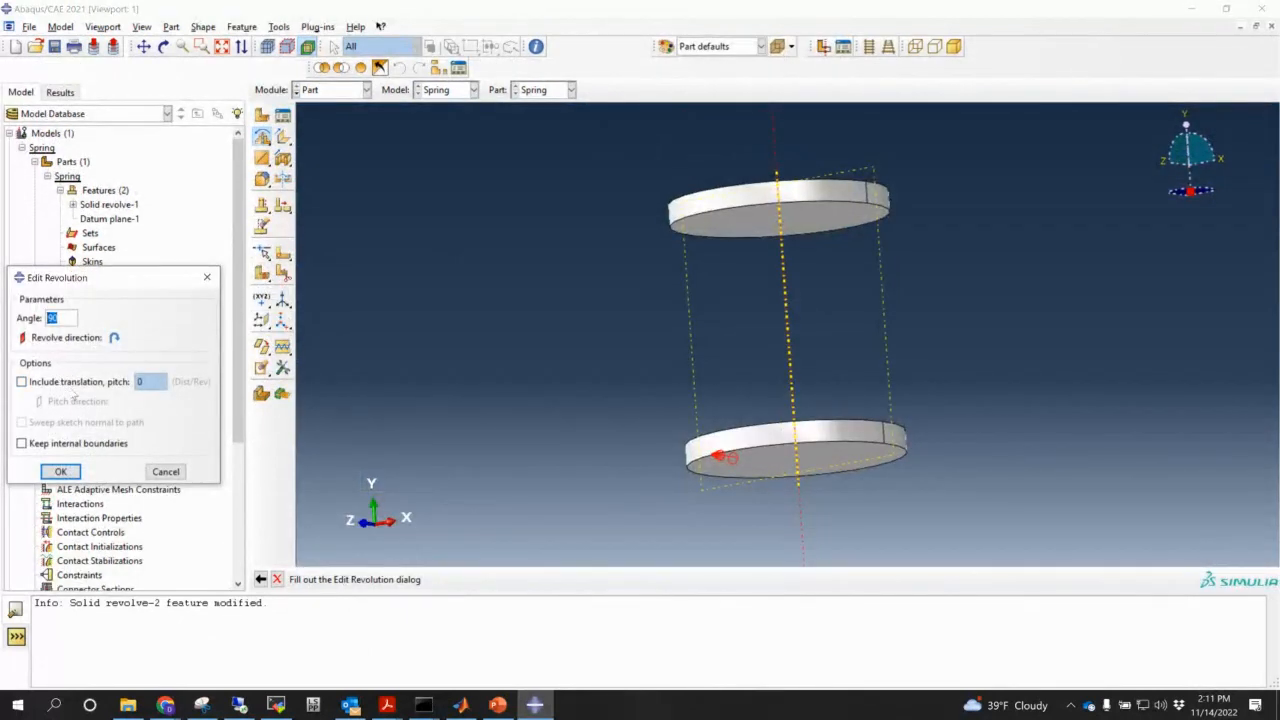
- Make the revolve a helix with a 1000° angle and 1.5 pitch
left_click(73, 388)
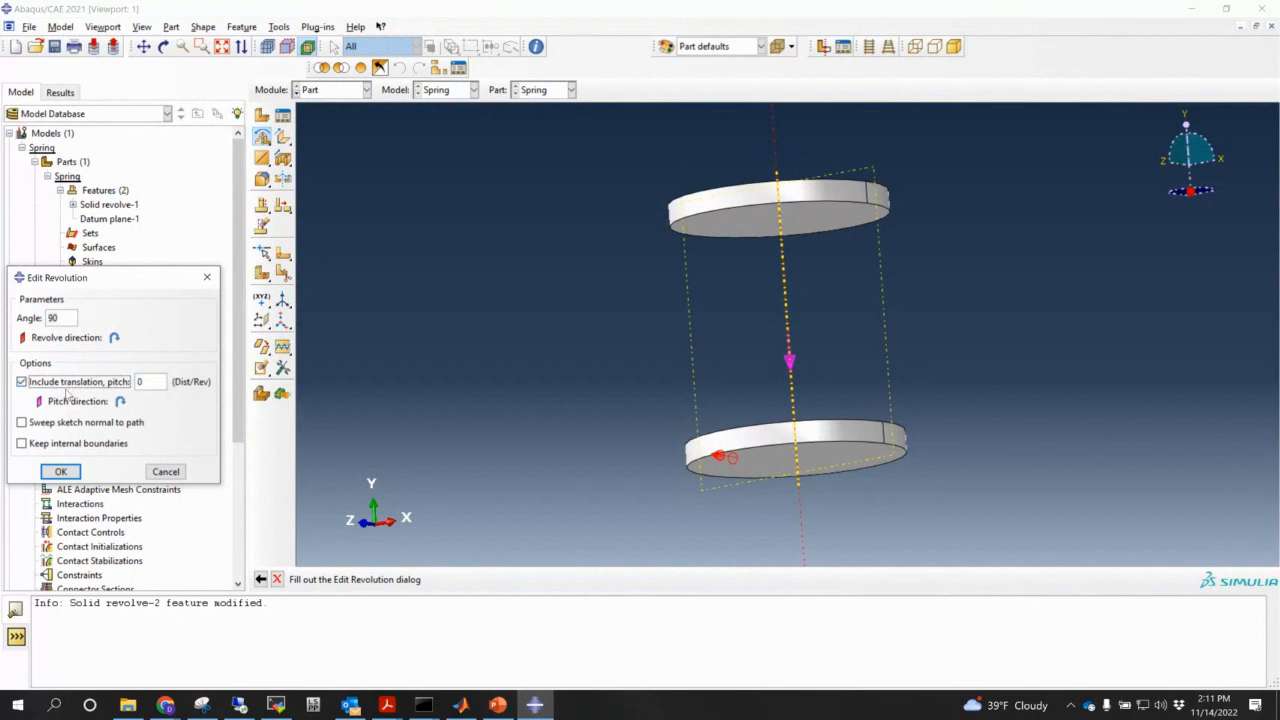
double_click(53, 318)
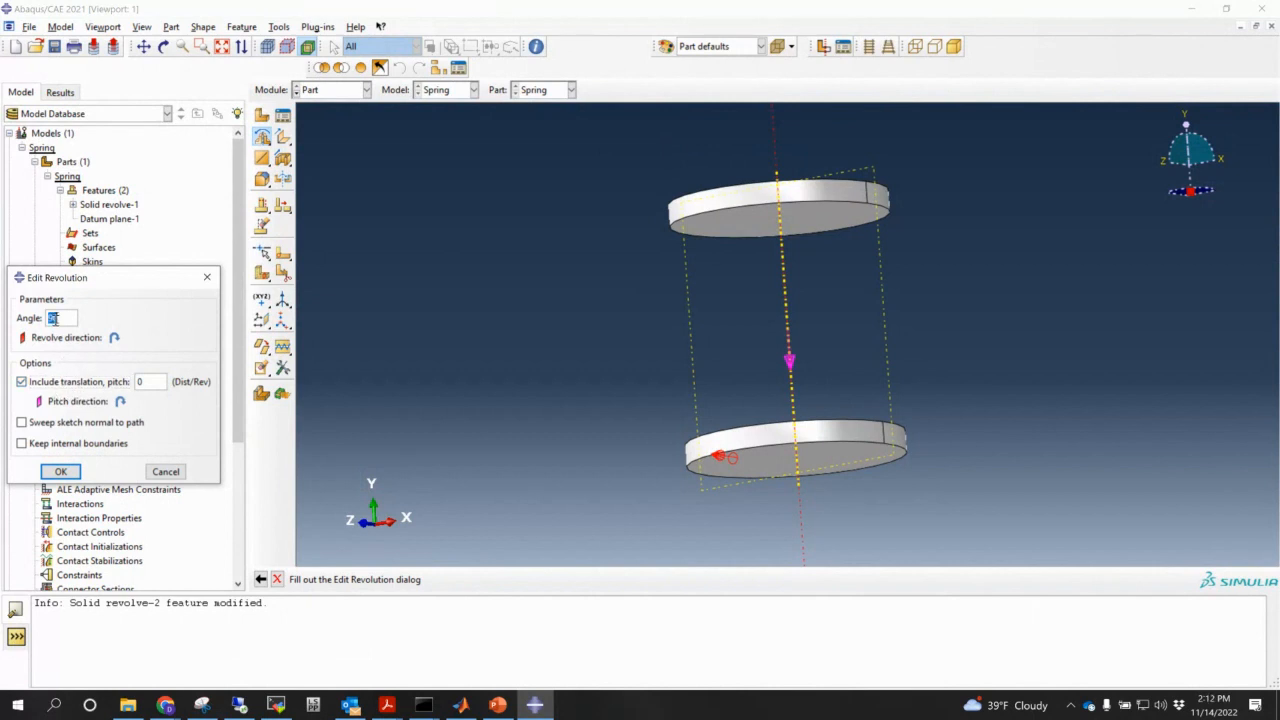
type("1000")
left_click(60, 471)
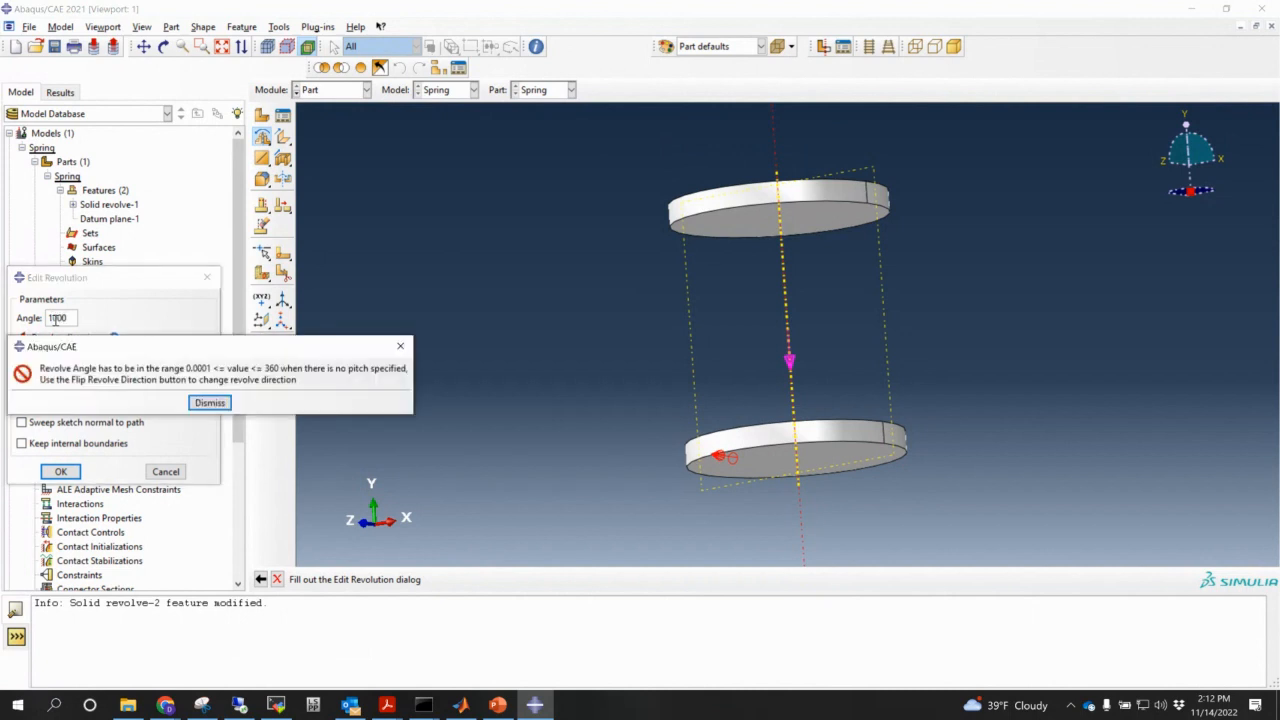
left_click(210, 402)
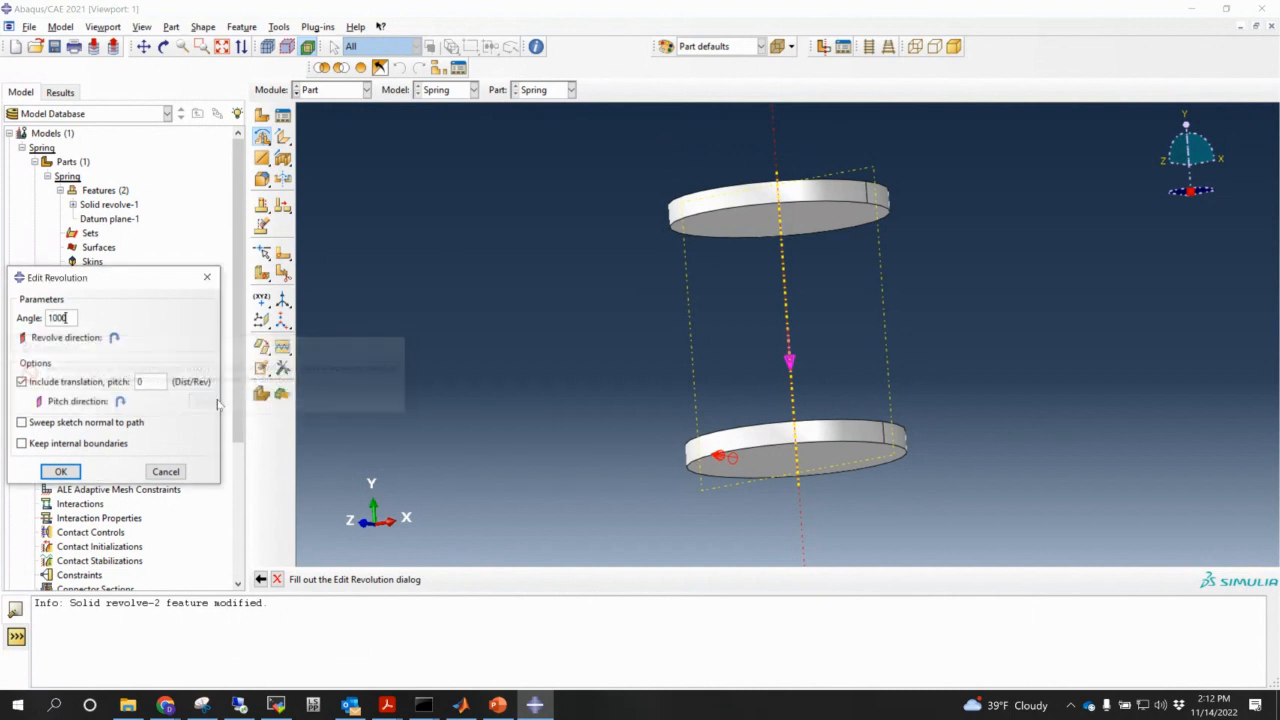
double_click(165, 381)
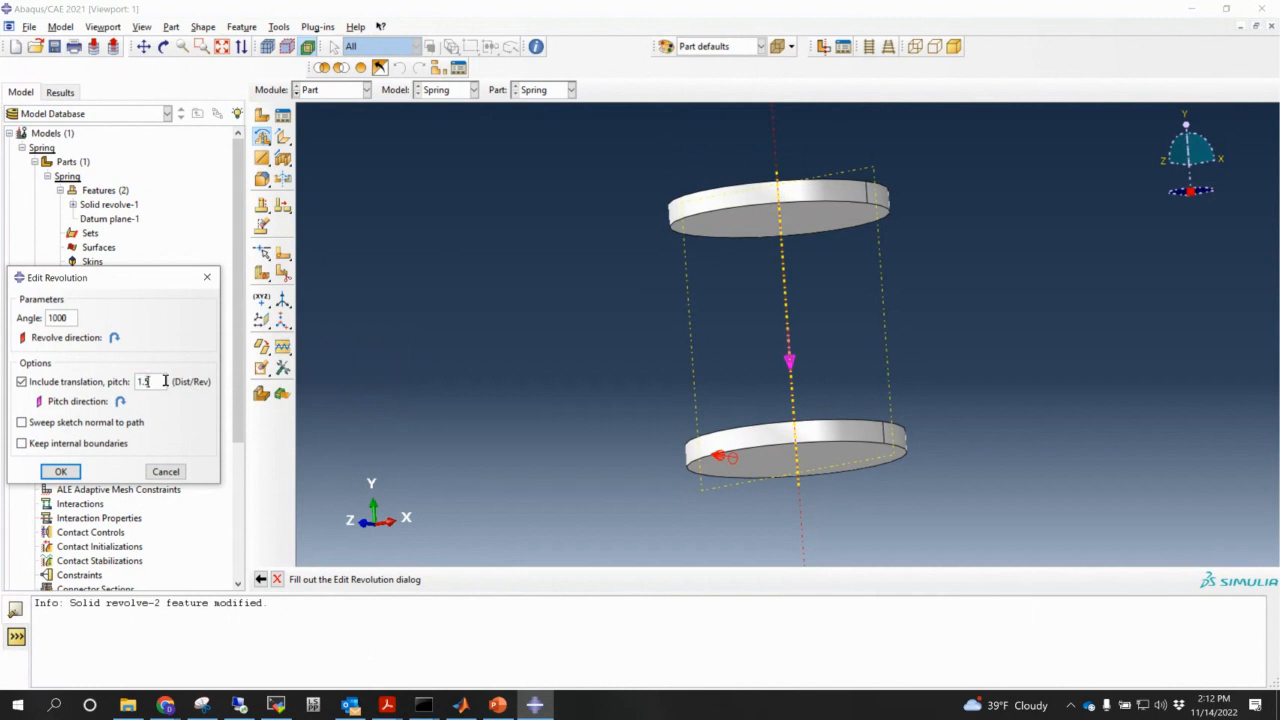
type("1.5")
left_click(75, 473)
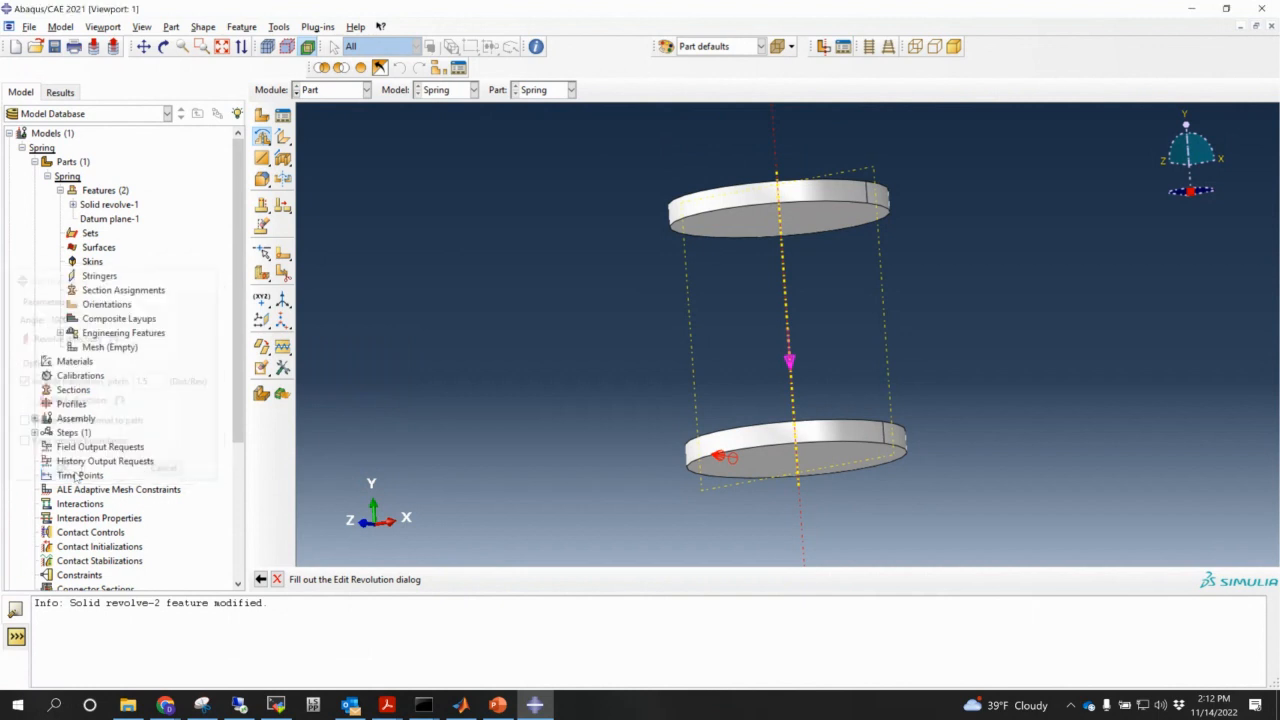
scroll(850, 453, "down", 5)
middle_click_drag(870, 448, 694, 259, "ctrl+alt")
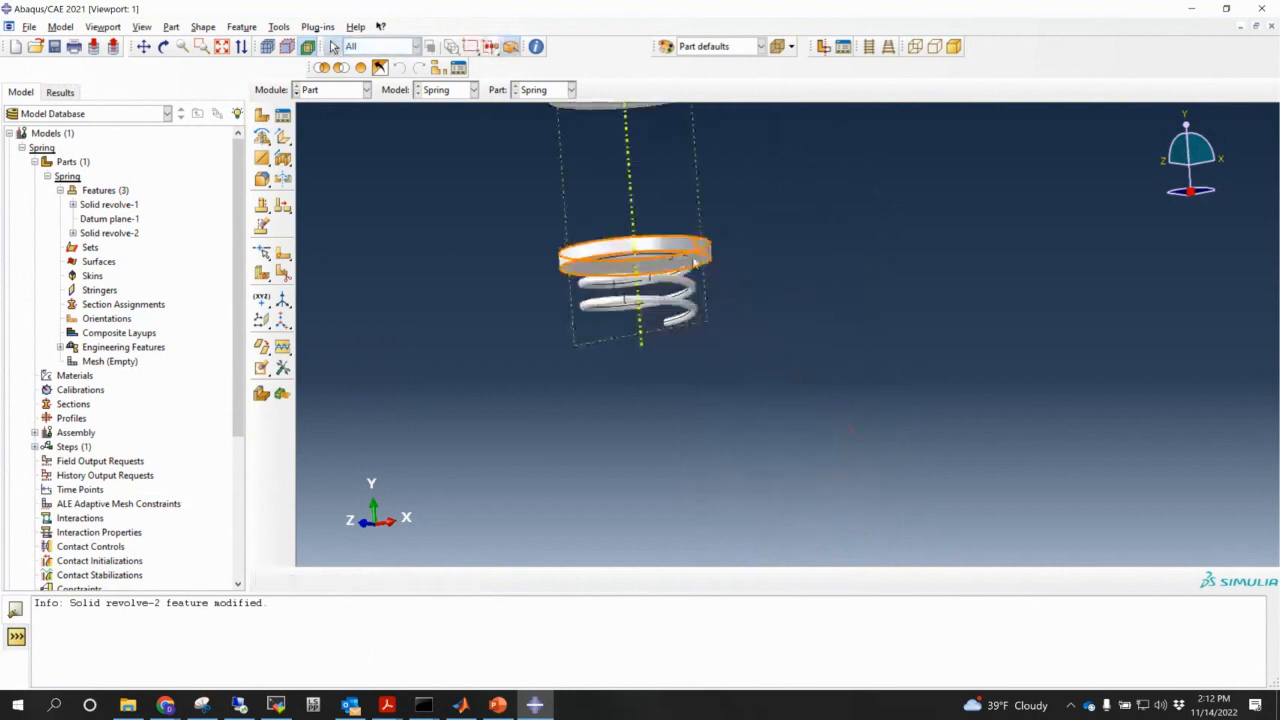
mouse_move(725, 262)
left_mouse_down("ctrl+alt")
mouse_move(771, 361)
mouse_move(733, 276)
left_mouse_up("ctrl+alt")
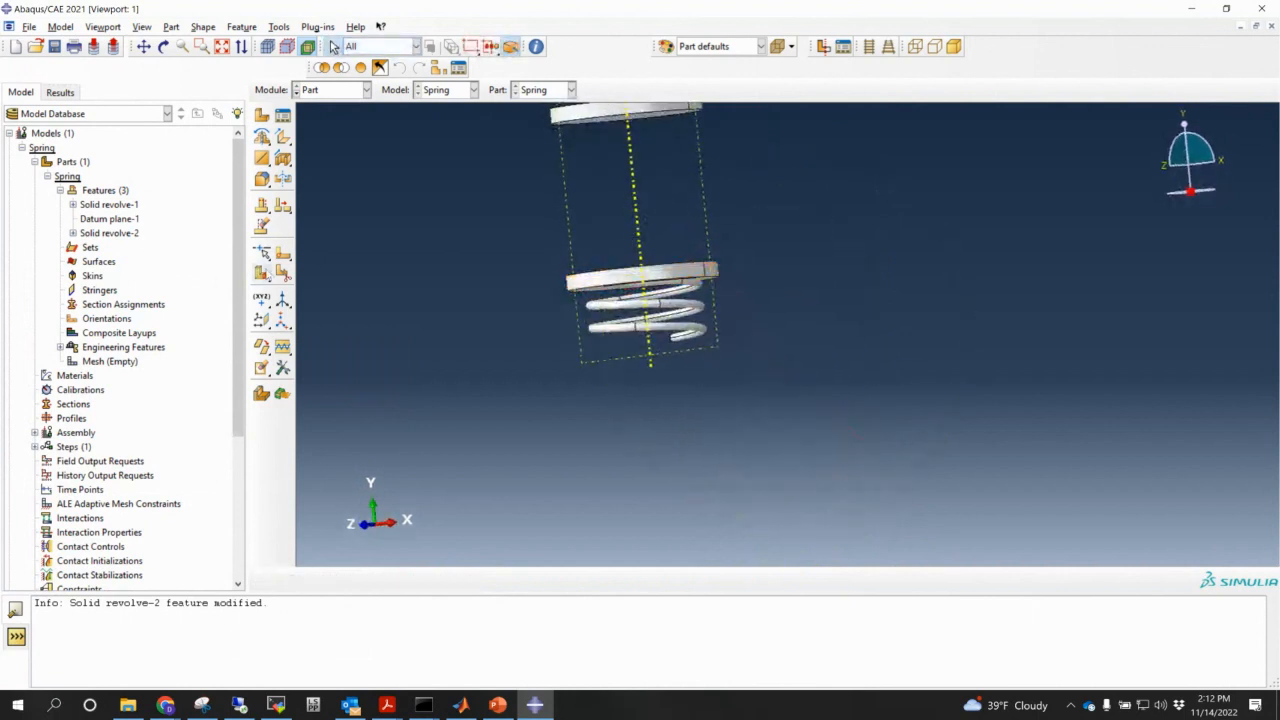
right_click(103, 232)
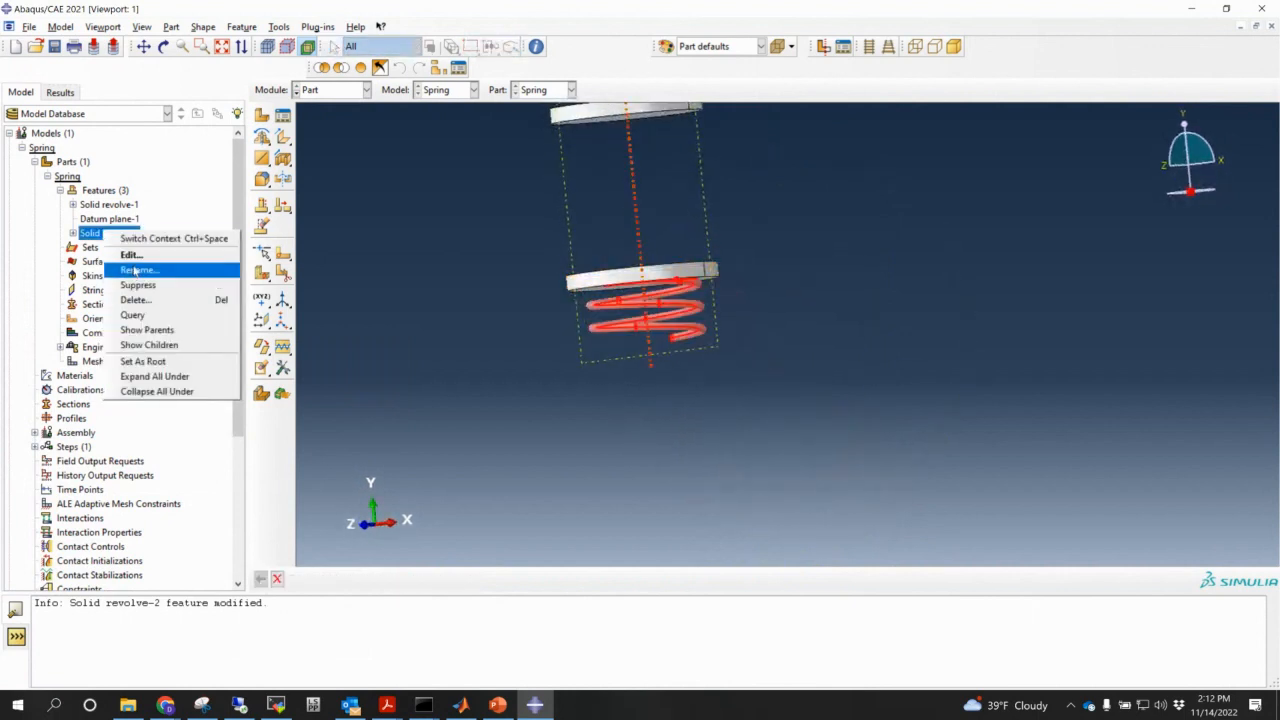
- Flip the pitch direction of Solid revolve-2 and apply it
left_click(133, 256)
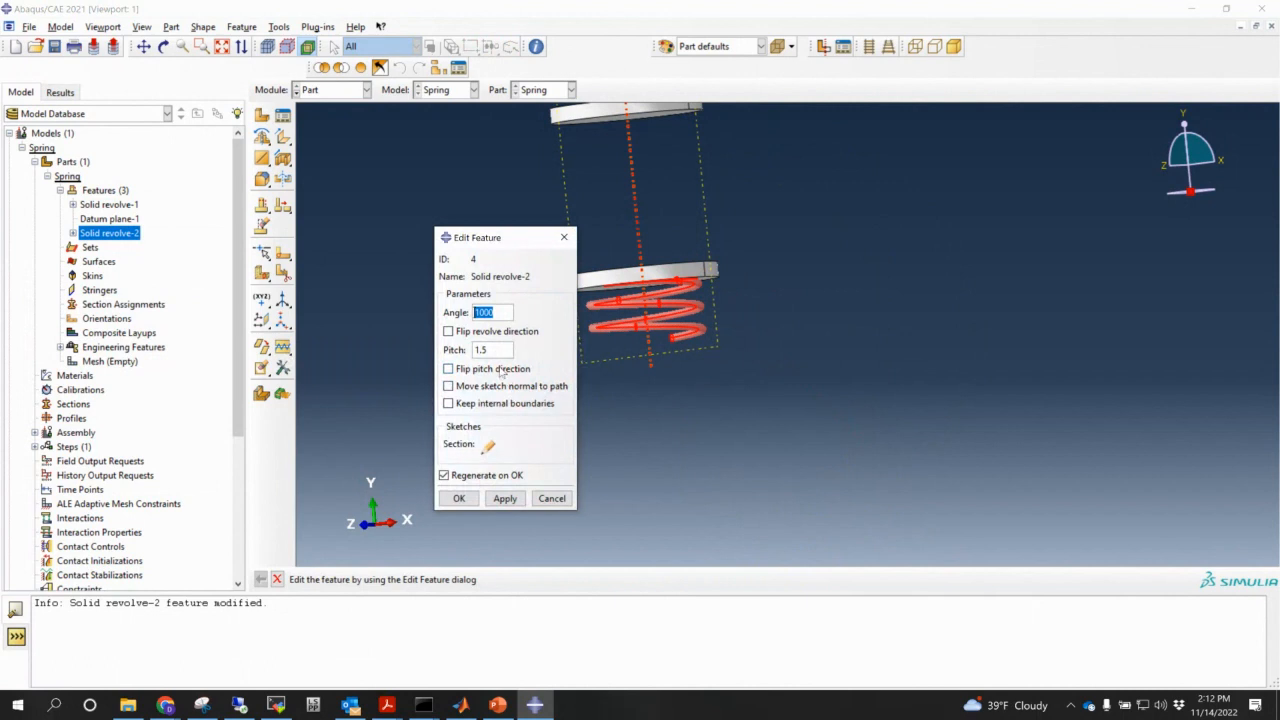
left_click(496, 370)
left_click(507, 499)
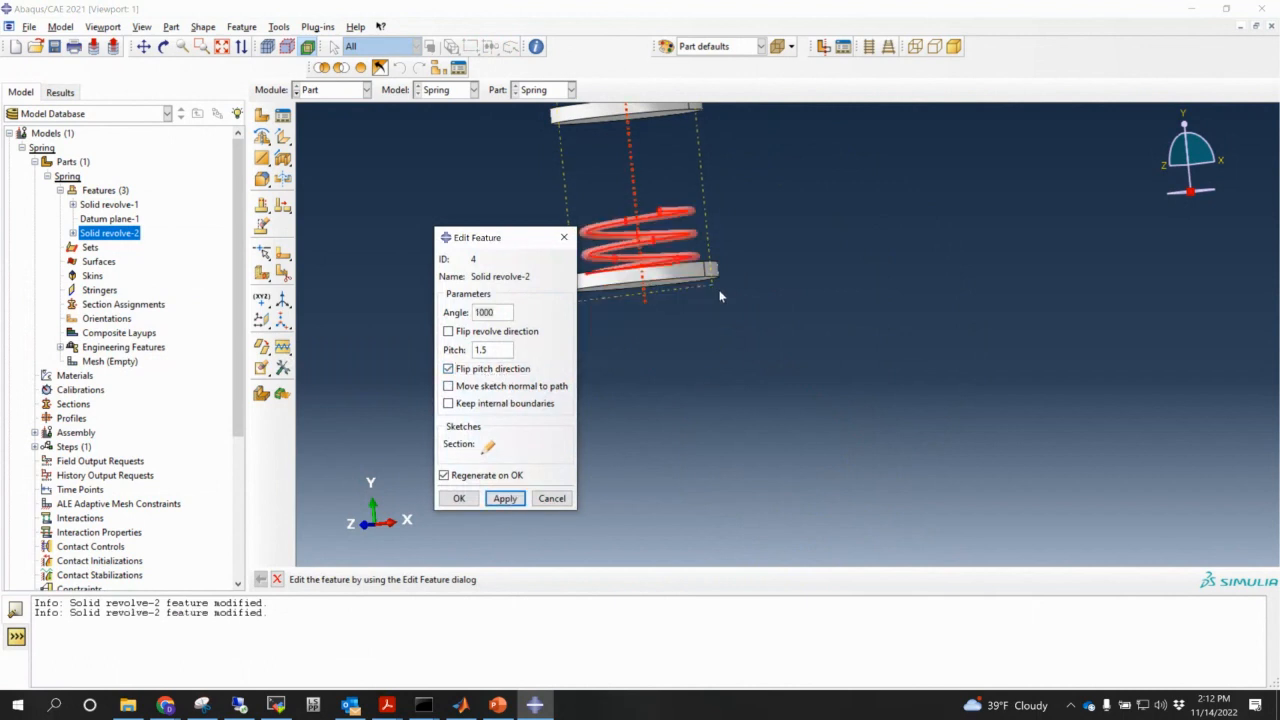
left_click_drag(720, 293, 688, 292, "ctrl+alt")
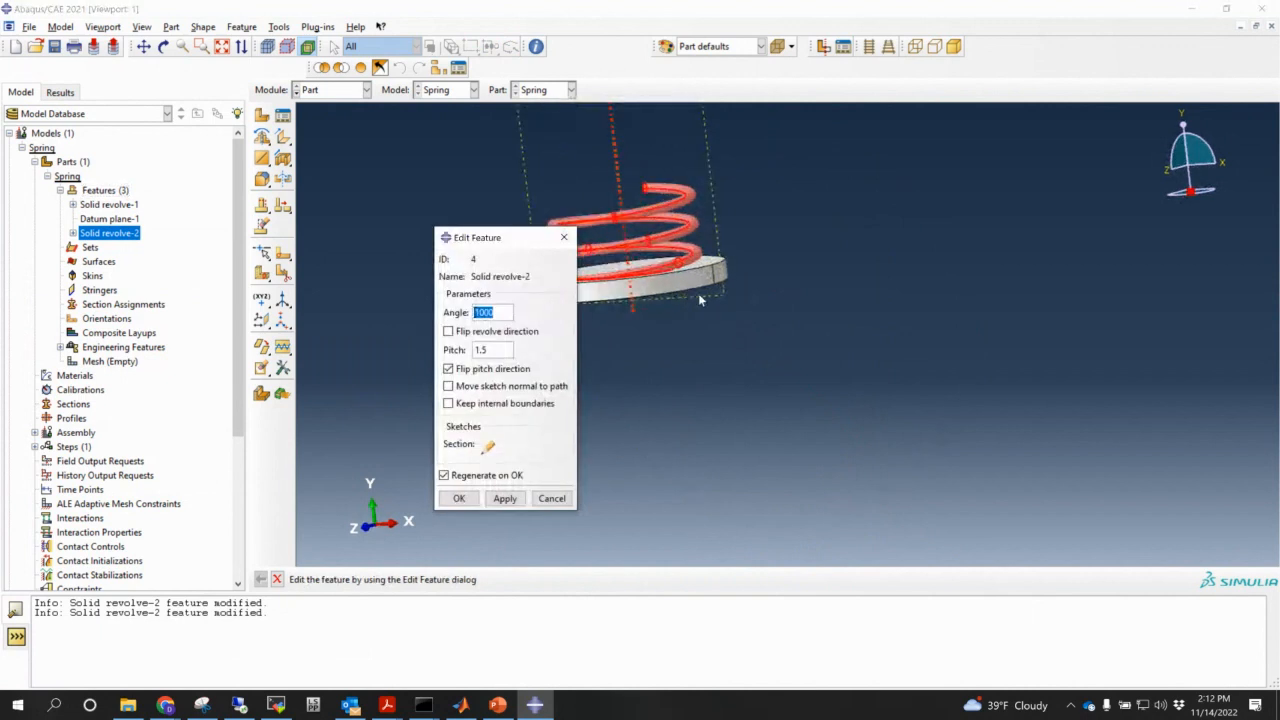
middle_click_drag(699, 297, 783, 377, "ctrl+alt")
scroll(754, 374, "down", 1)
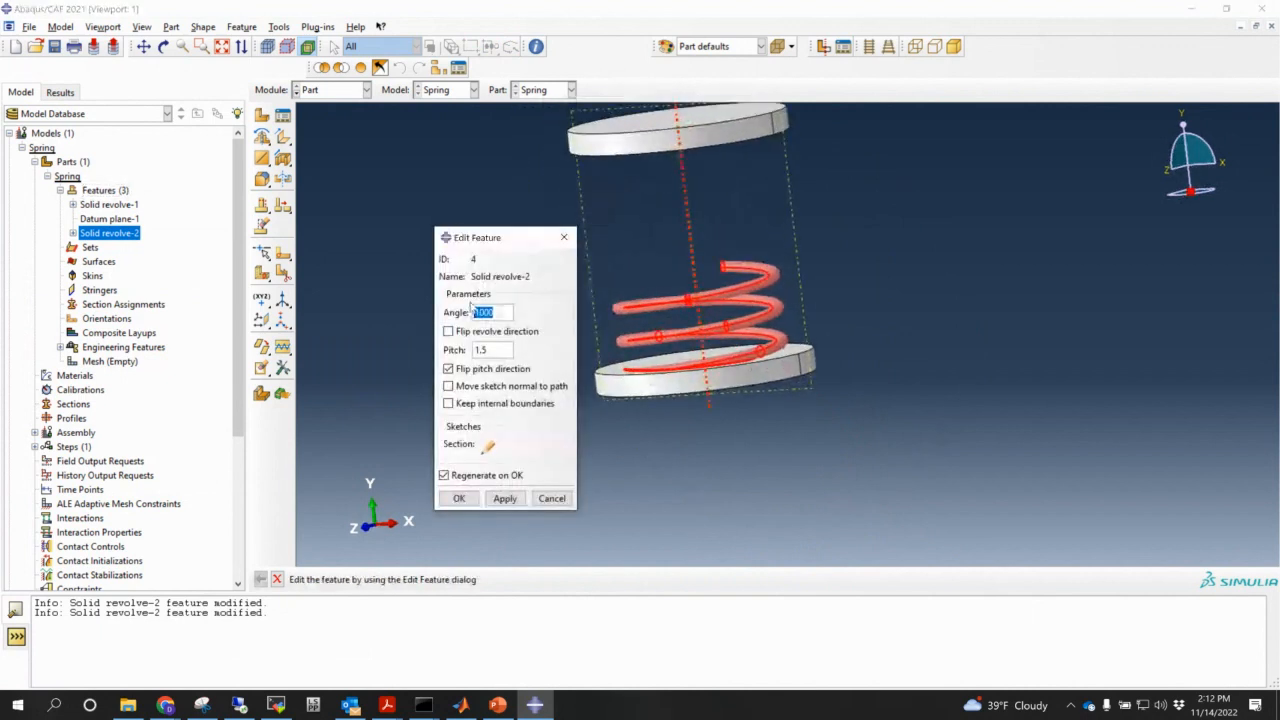
- Lengthen the coil by setting the angle to 2500, then 2600, and accept the edit
double_click(496, 313)
left_click_drag(835, 295, 696, 235, "ctrl+alt")
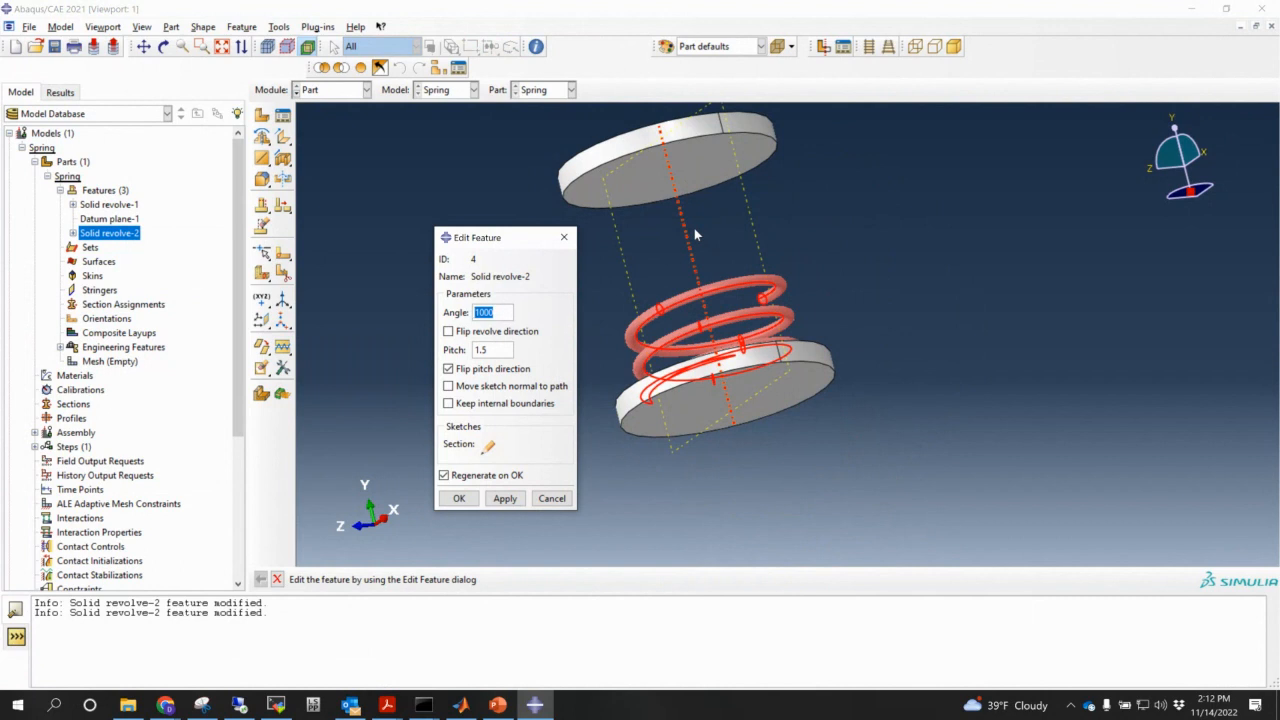
type("25000")
left_click(505, 498)
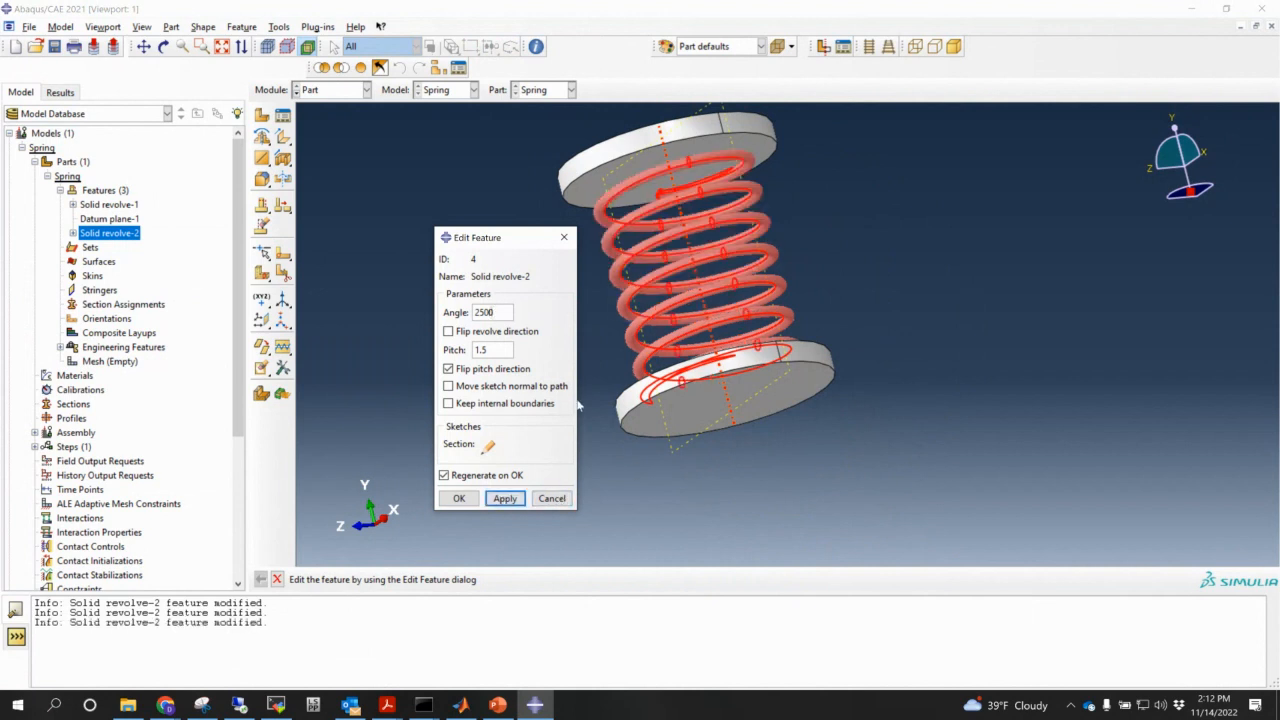
mouse_move(780, 228)
left_mouse_down("ctrl+alt")
mouse_move(806, 300)
mouse_move(786, 217)
mouse_move(836, 209)
mouse_move(770, 222)
left_mouse_up("ctrl+alt")
scroll(683, 138, "down", 5)
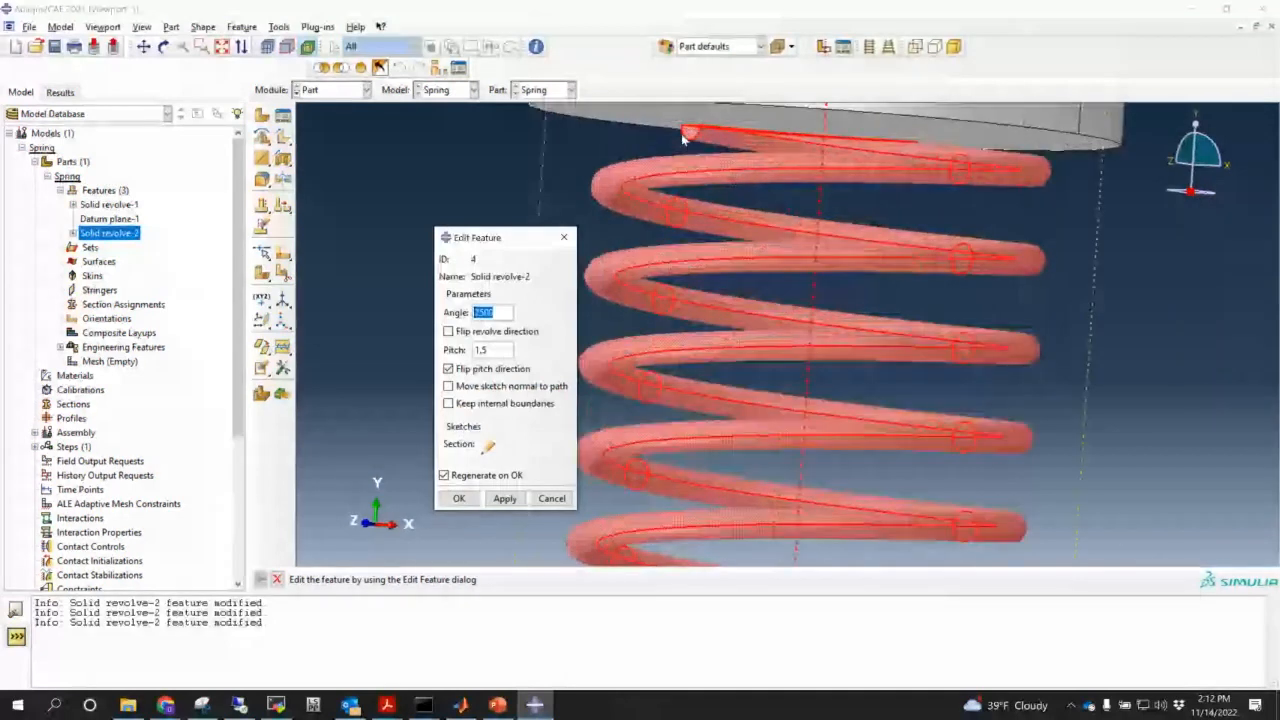
scroll(688, 128, "up", 1)
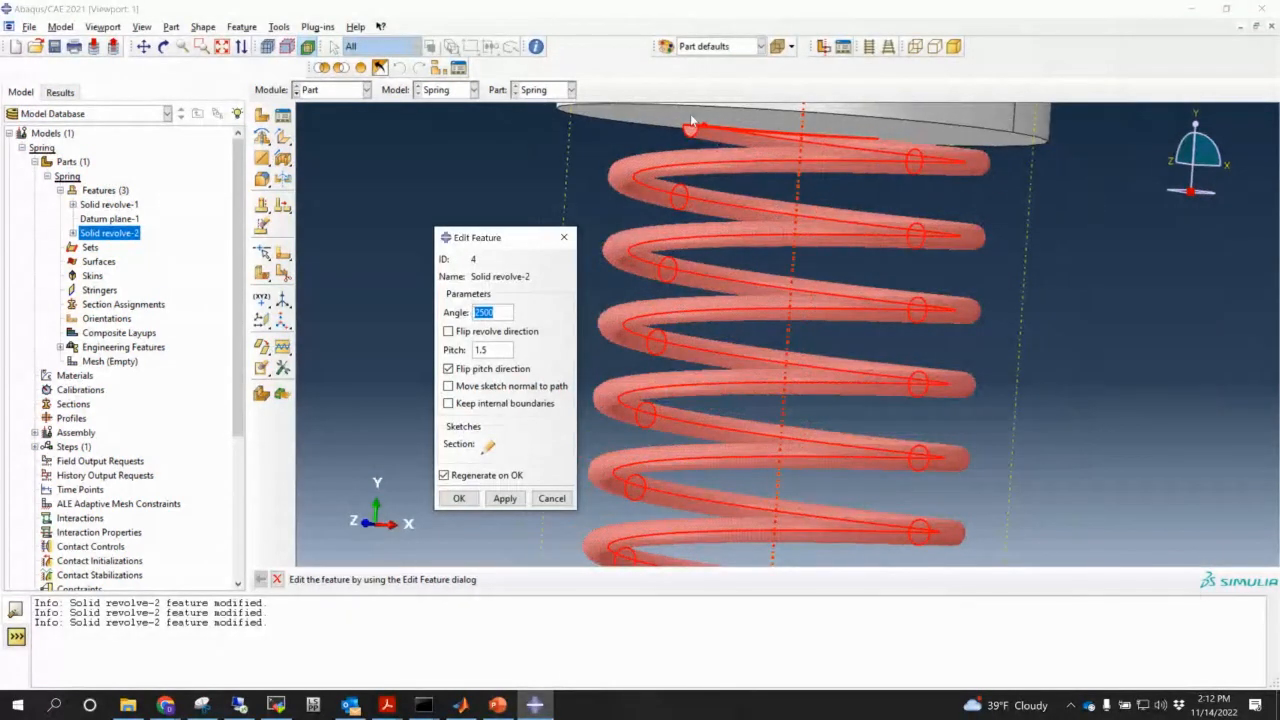
type("2600")
left_click(505, 498)
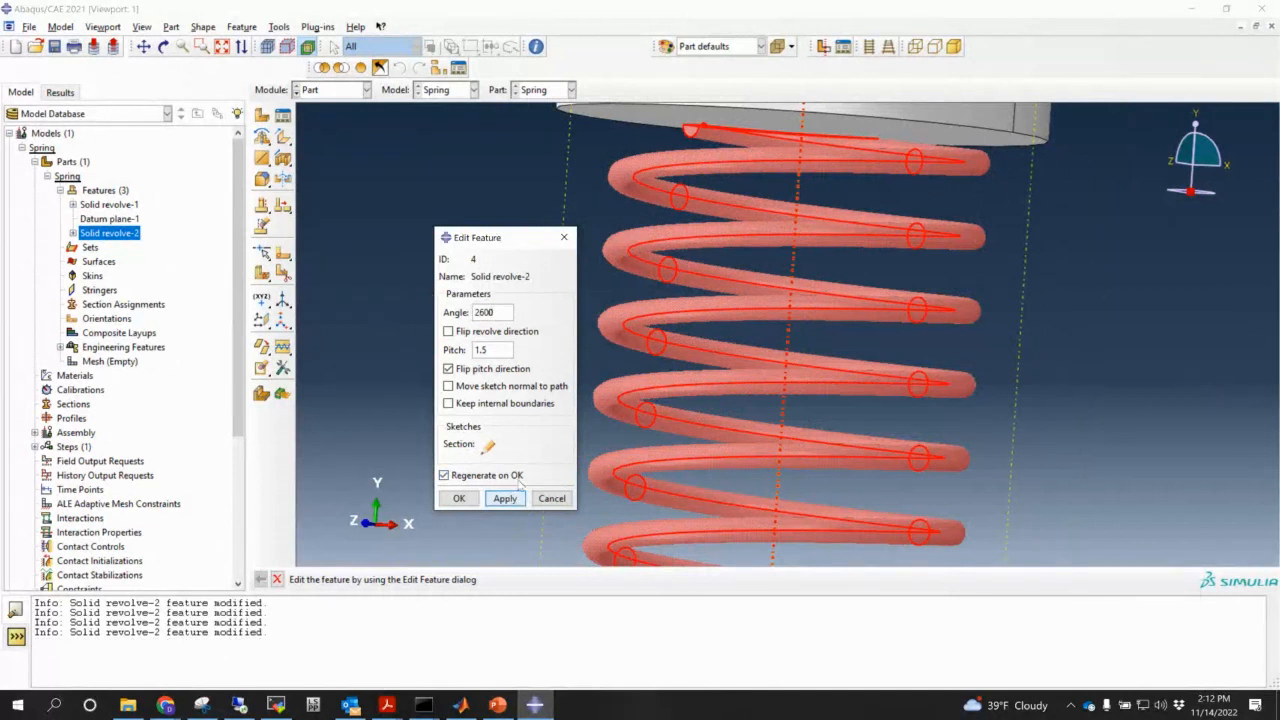
scroll(648, 310, "up", 3)
left_click_drag(708, 226, 734, 243, "ctrl+alt")
scroll(734, 243, "up", 3)
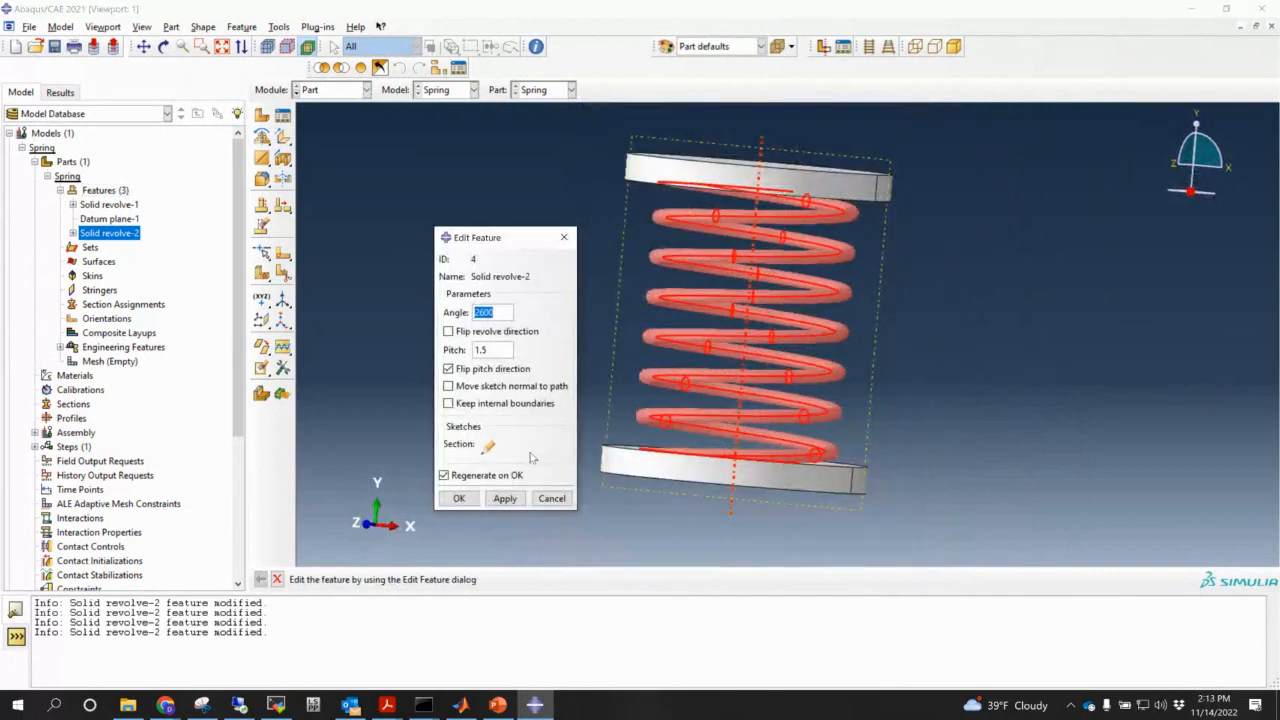
left_click(458, 498)
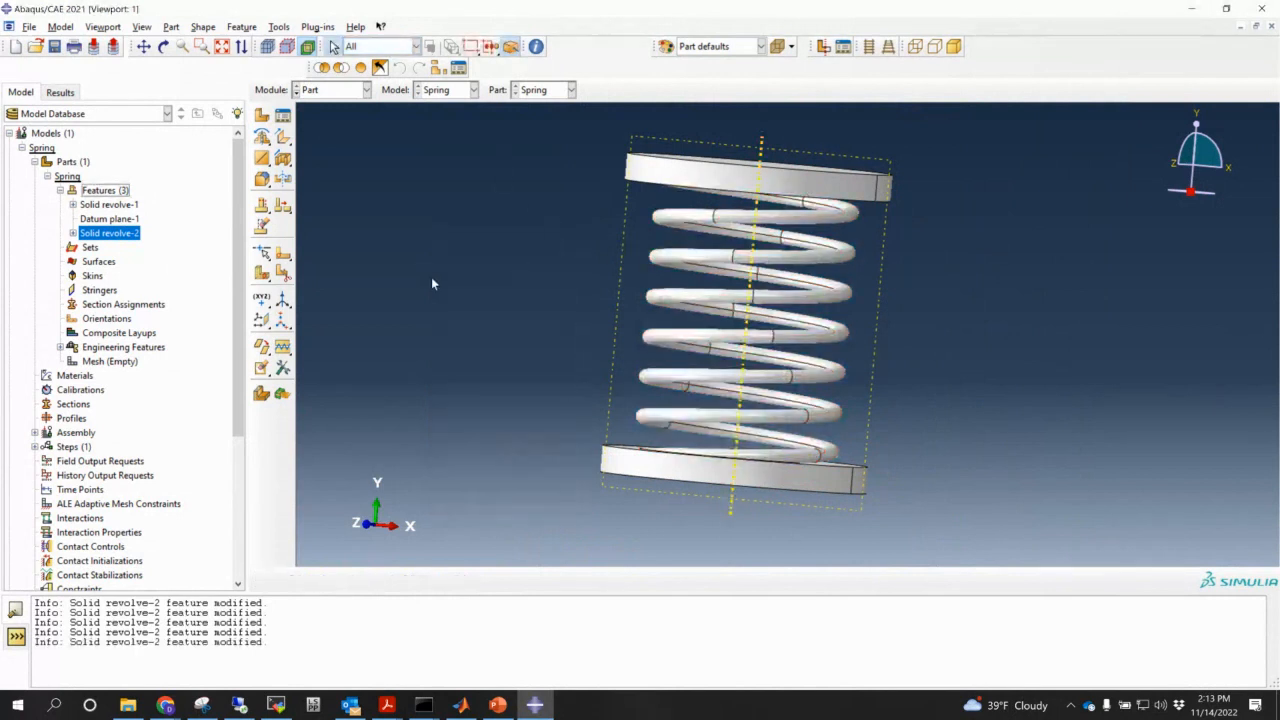
left_click_drag(636, 285, 697, 264, "ctrl+alt")
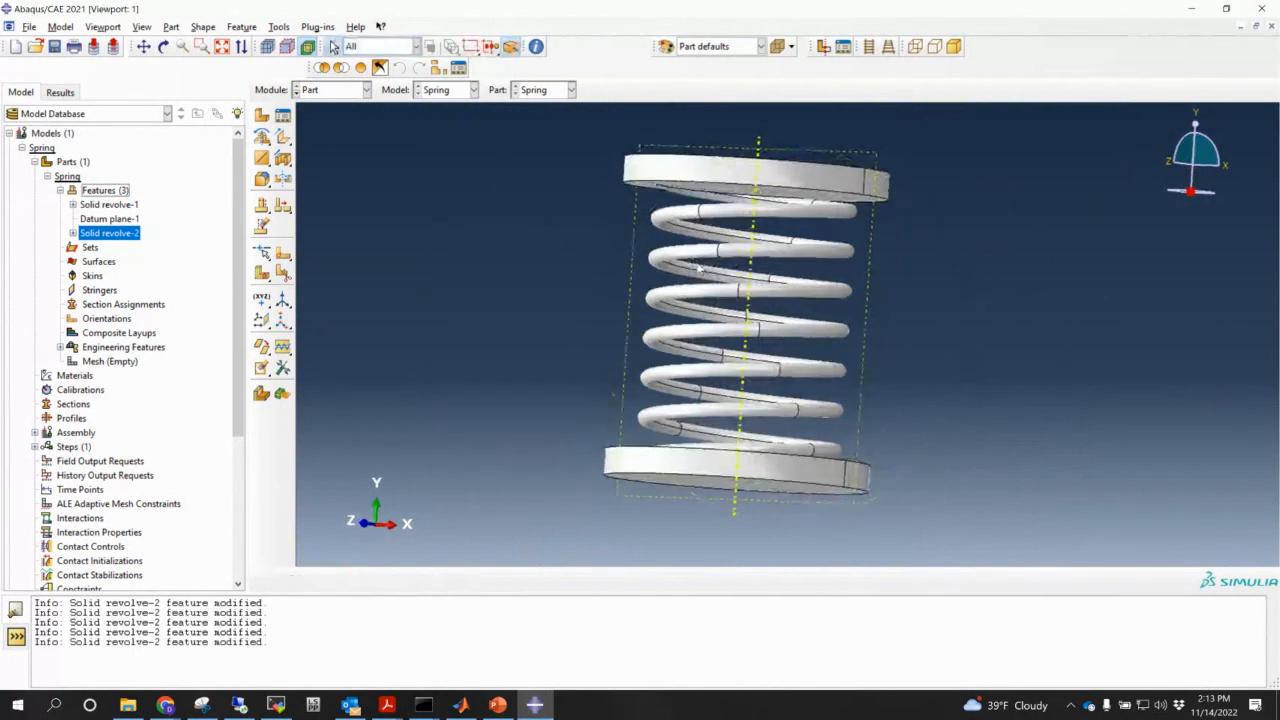
left_click_drag(879, 398, 845, 372, "ctrl+alt")
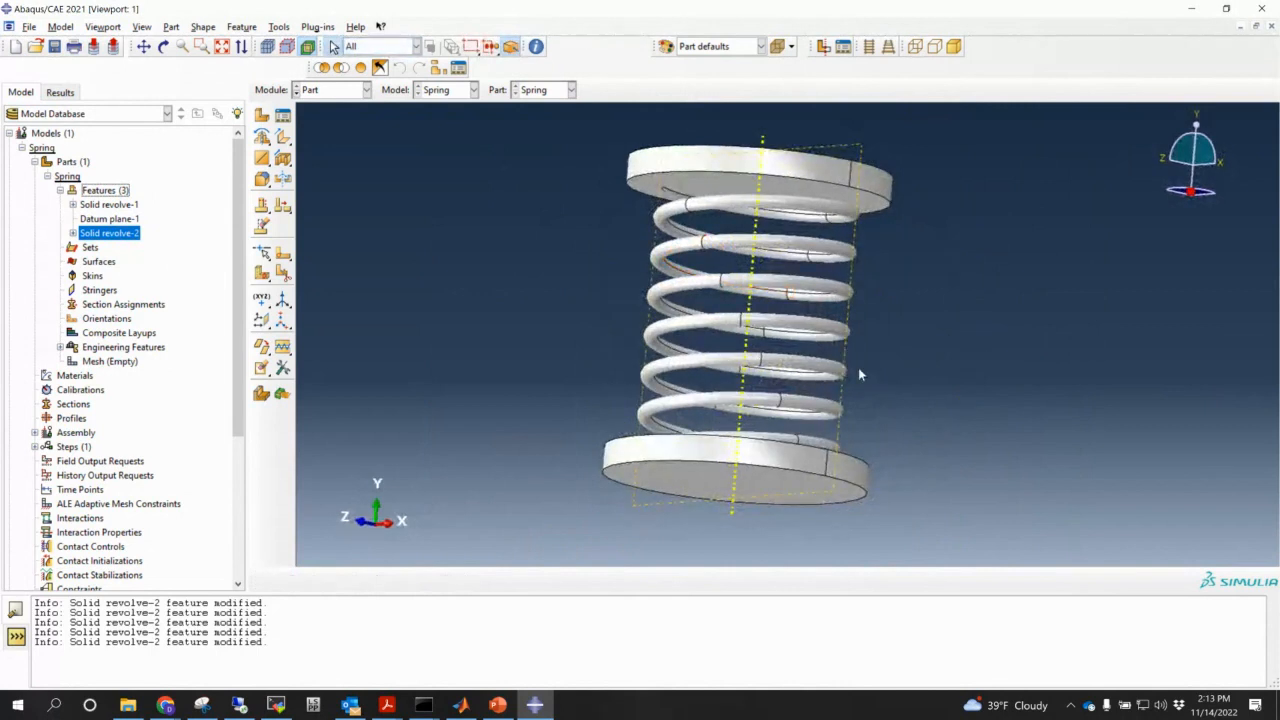
left_click(728, 166)
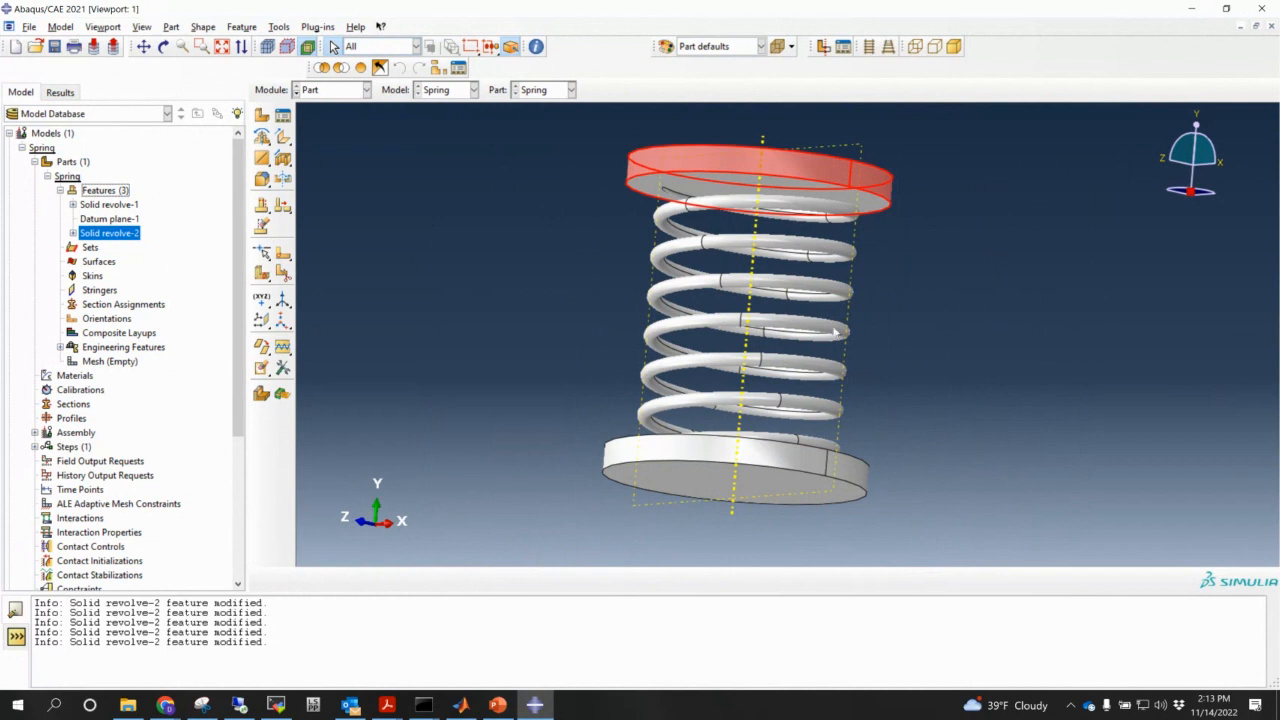
left_click(913, 257)
mouse_move(745, 473)
left_mouse_down("ctrl+alt")
mouse_move(776, 471)
mouse_move(762, 482)
left_mouse_up("ctrl+alt")
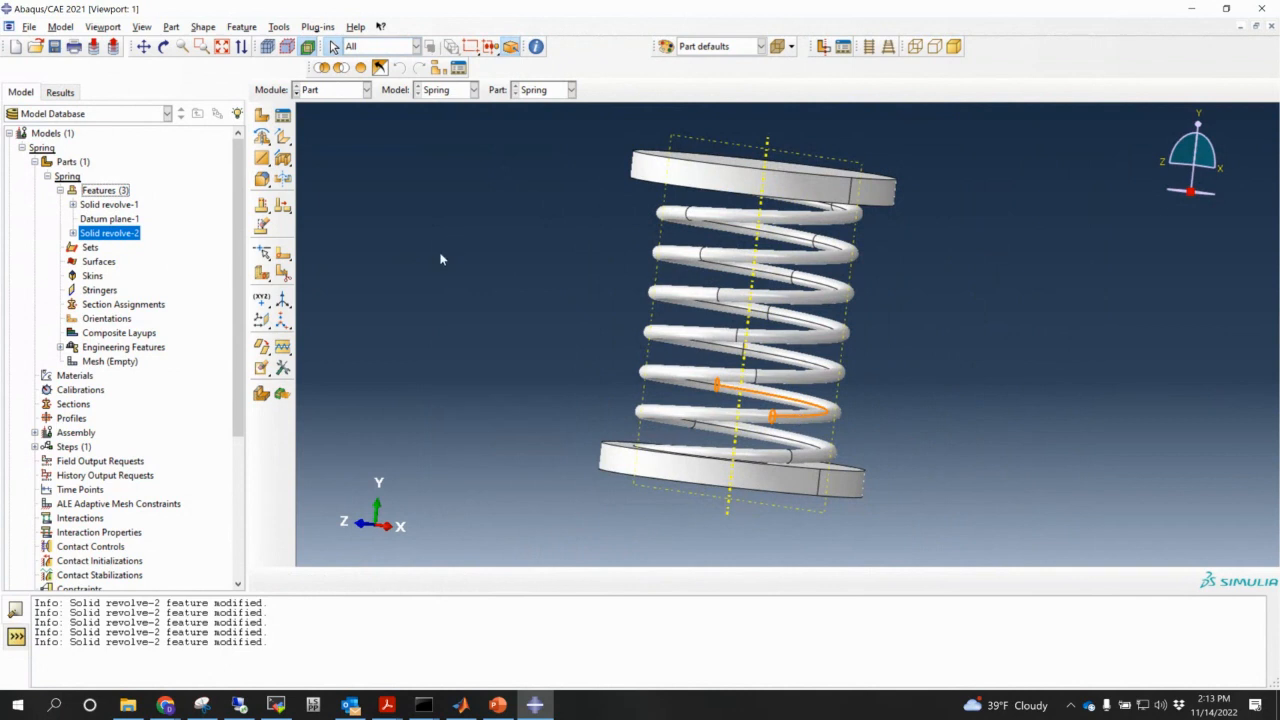
left_click_drag(779, 368, 810, 292, "ctrl+alt")
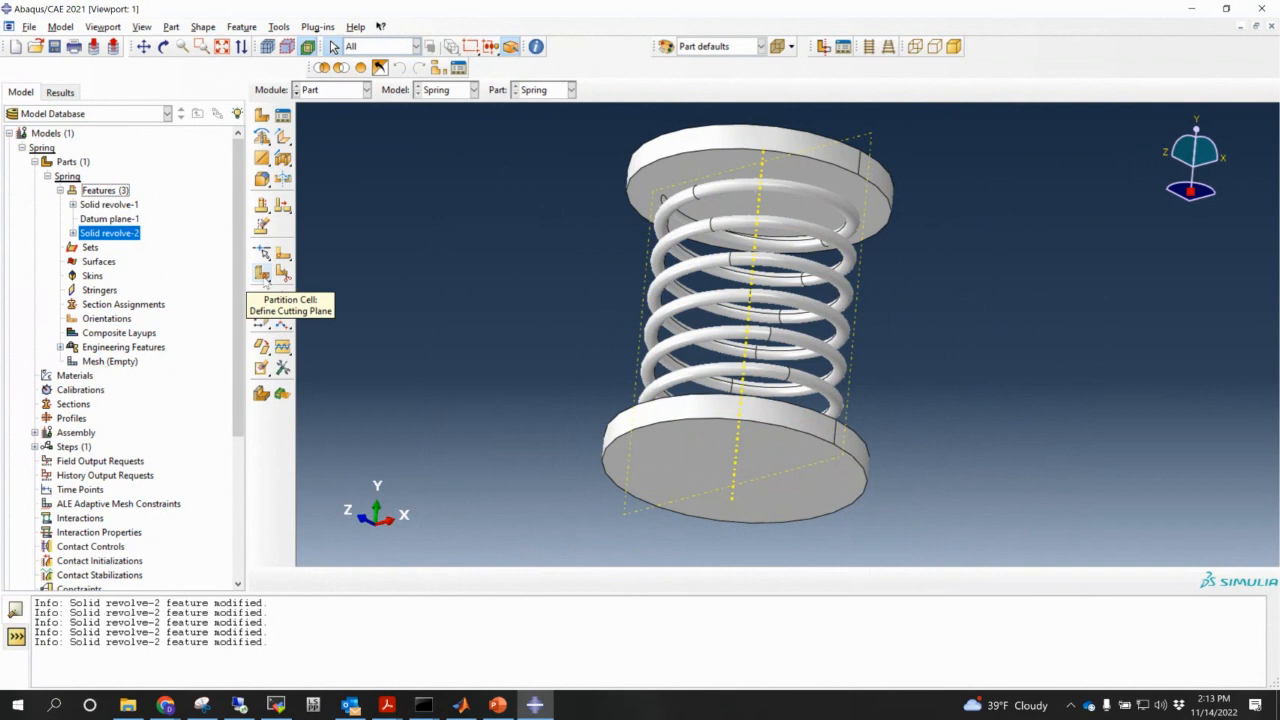
- Start a cell partition defined by a three-point cutting plane
left_click(262, 273)
scroll(740, 420, "down", 3)
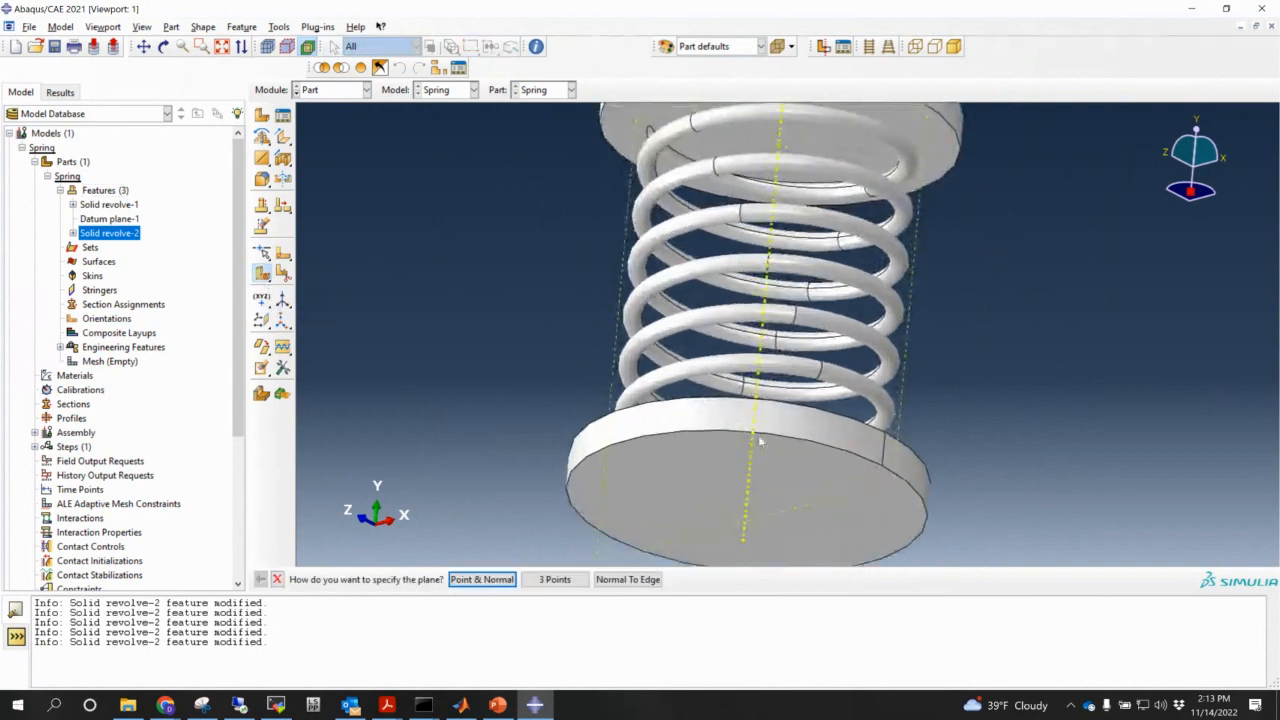
left_click_drag(771, 460, 768, 396, "ctrl+alt")
scroll(756, 364, "up", 1)
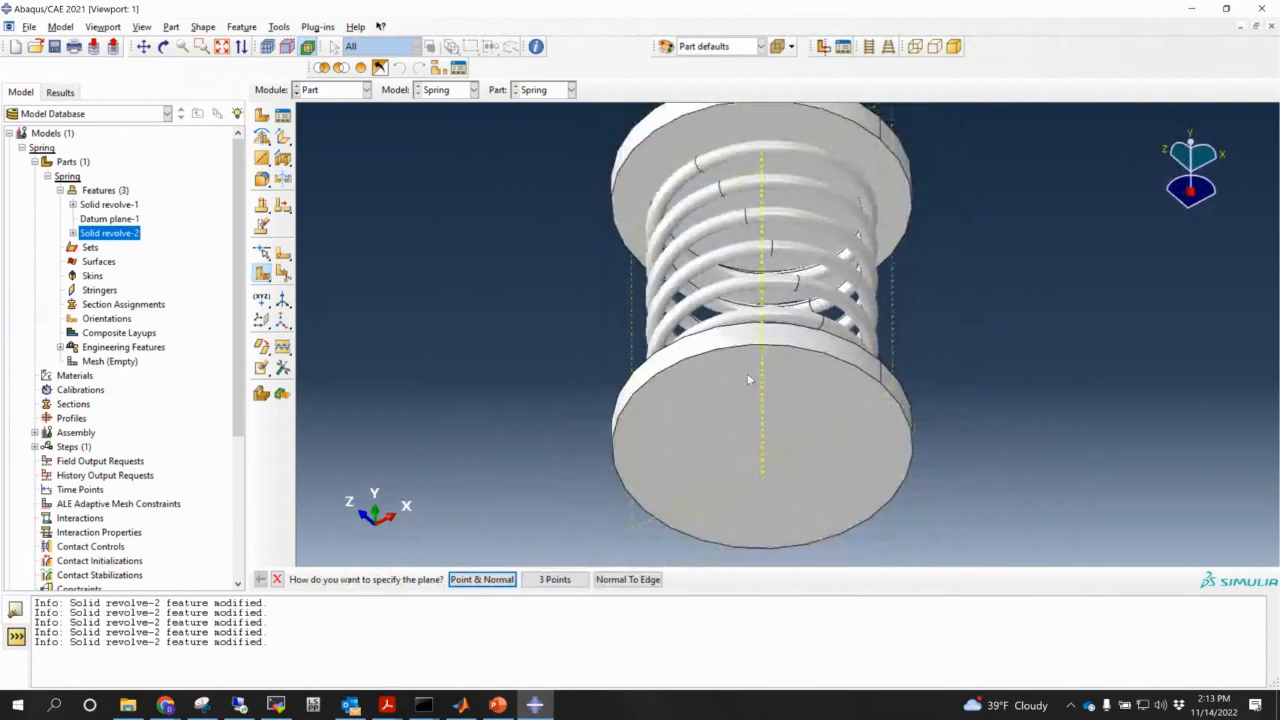
middle_click_drag(751, 376, 711, 448, "ctrl+alt")
left_click_drag(803, 484, 878, 428, "ctrl+alt")
middle_click_drag(866, 453, 811, 418, "ctrl+alt")
left_click(562, 582)
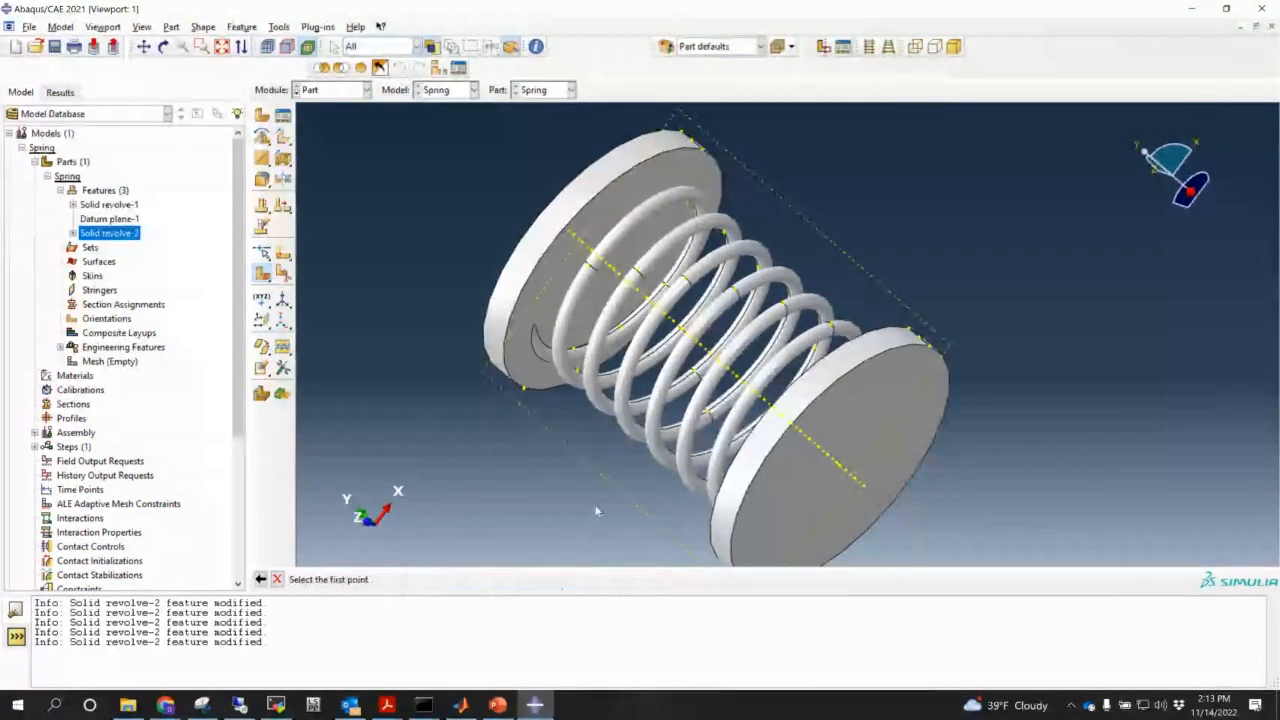
- Pick three points on the bottom plate edge and create Partition cell-1
scroll(720, 182, "down", 1)
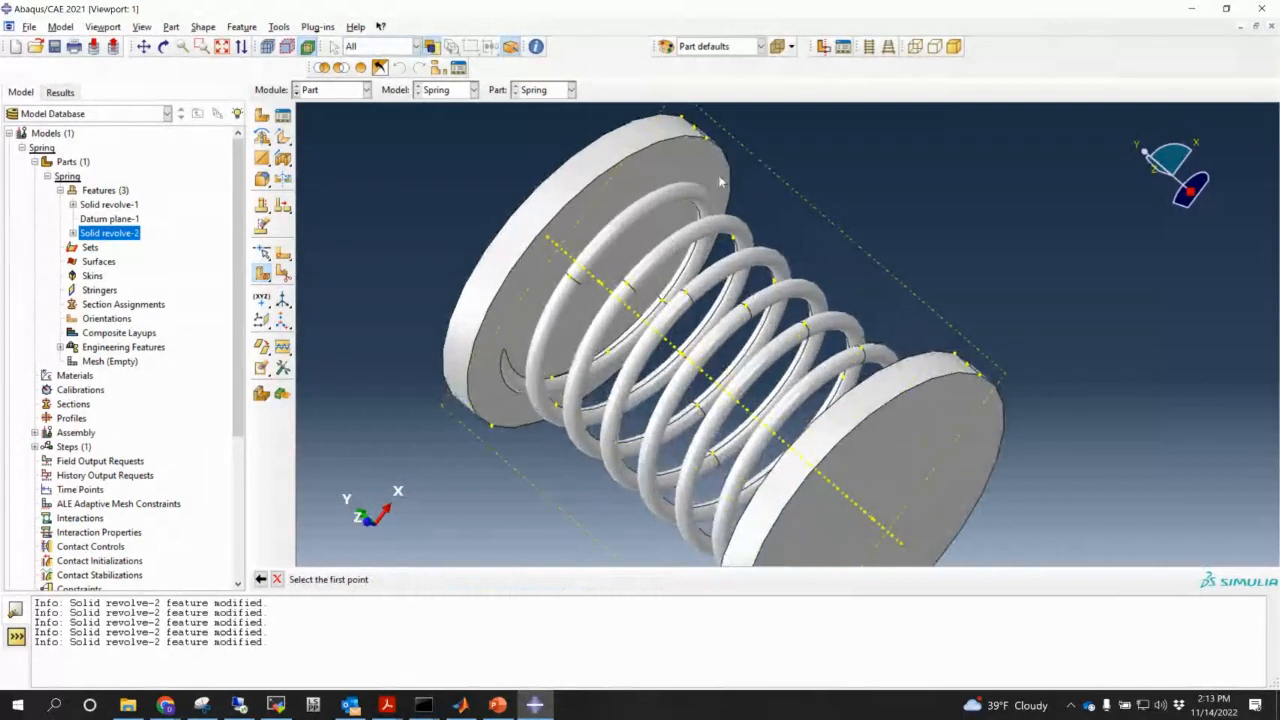
left_click(706, 138)
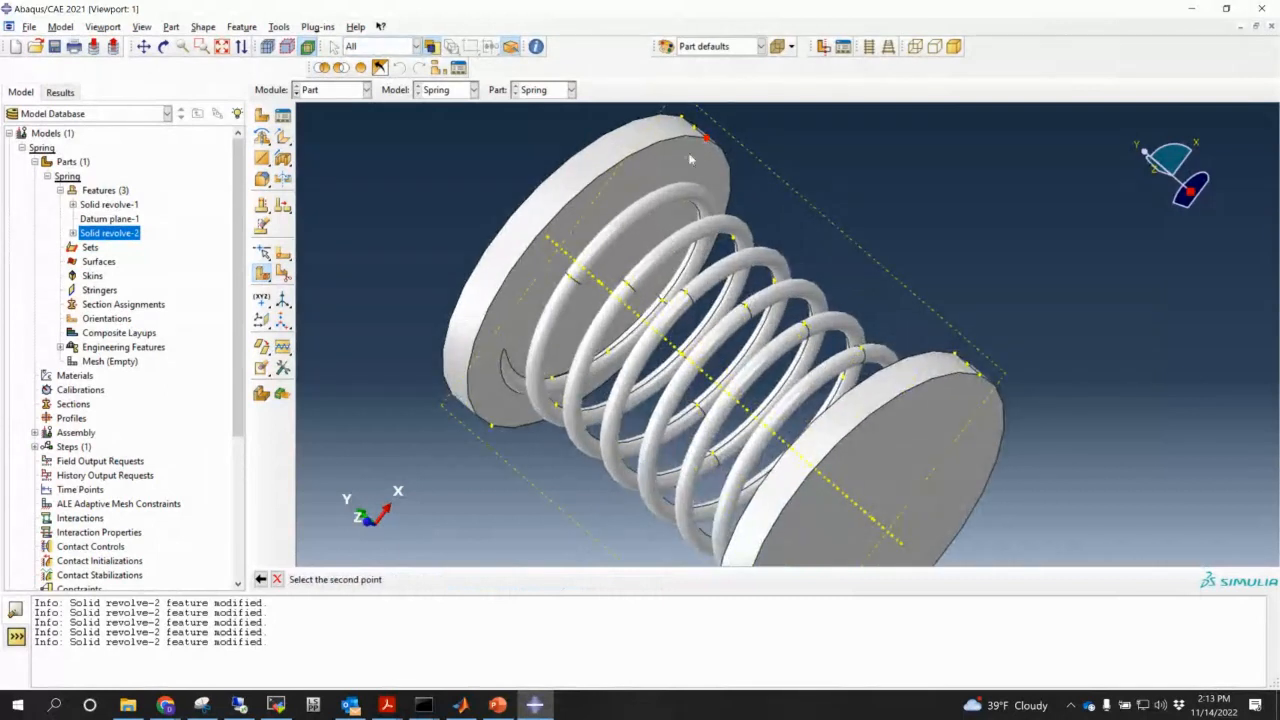
left_click(492, 428)
scroll(868, 427, "up", 2)
left_click_drag(826, 423, 694, 121, "ctrl+alt")
middle_click_drag(768, 476, 718, 300, "ctrl+alt")
left_click_drag(718, 300, 720, 338, "ctrl+alt")
scroll(674, 380, "down", 5)
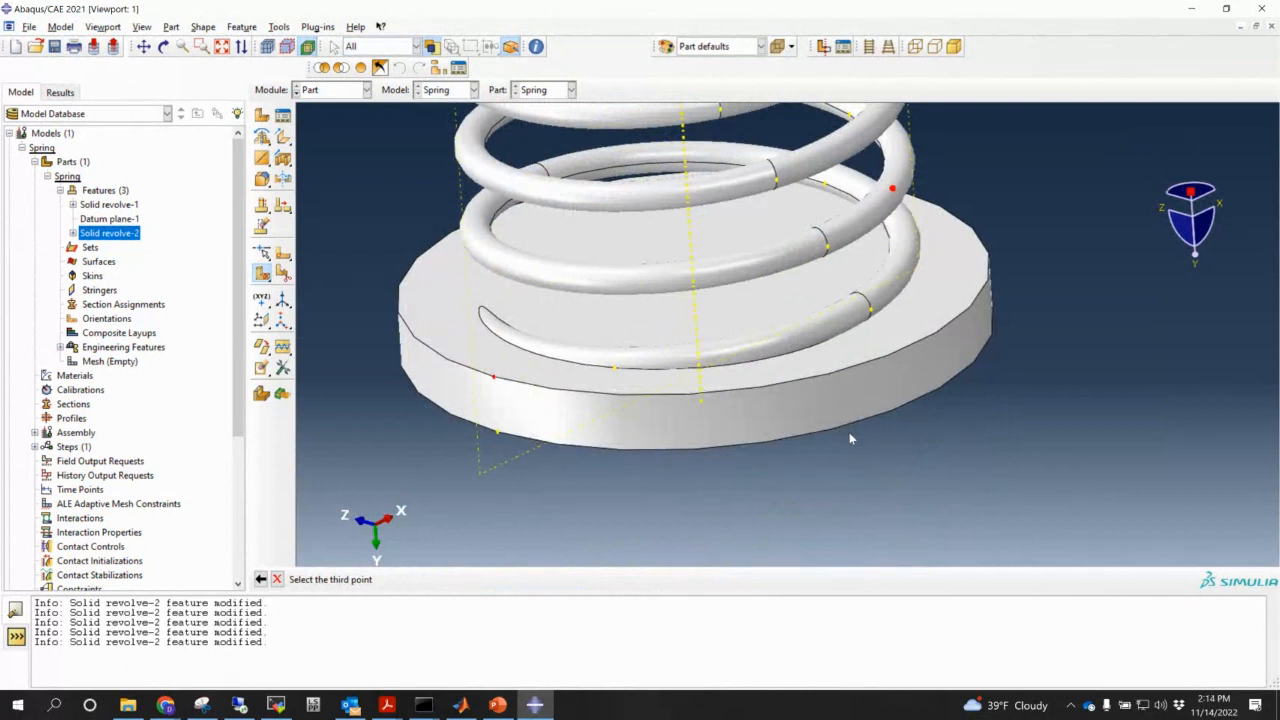
left_click(616, 372)
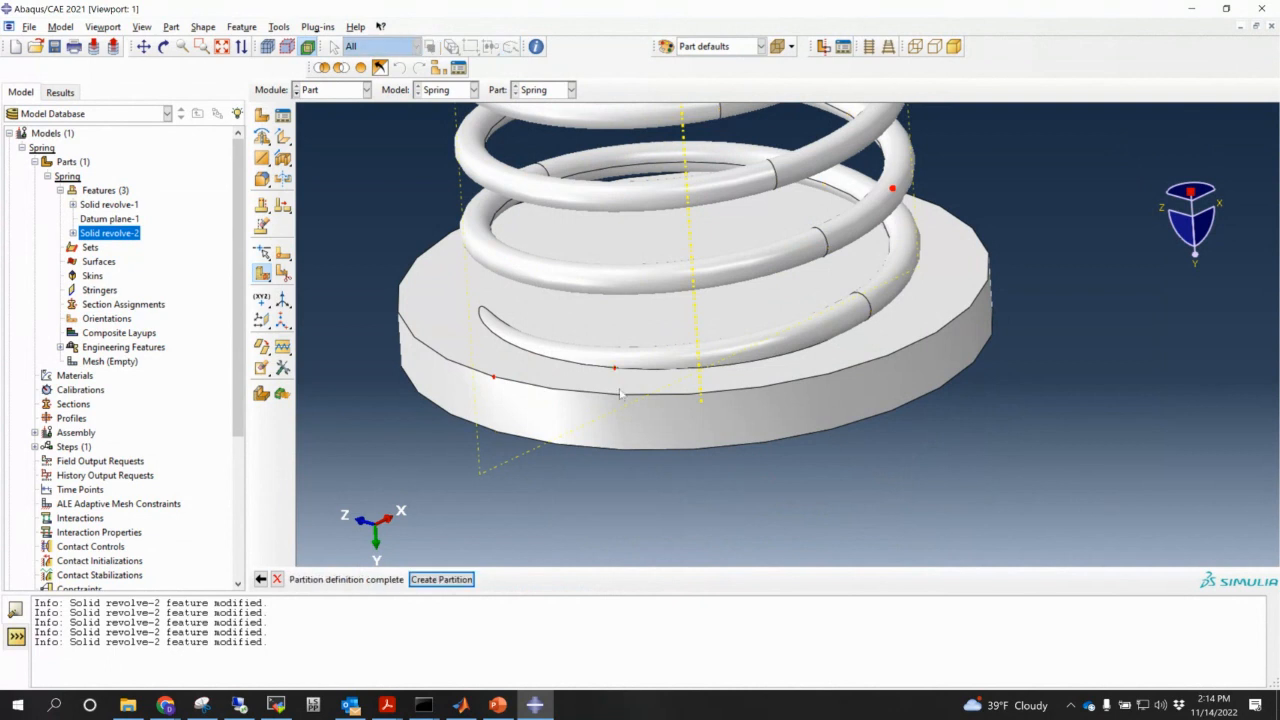
left_click(443, 580)
scroll(542, 537, "down", 1)
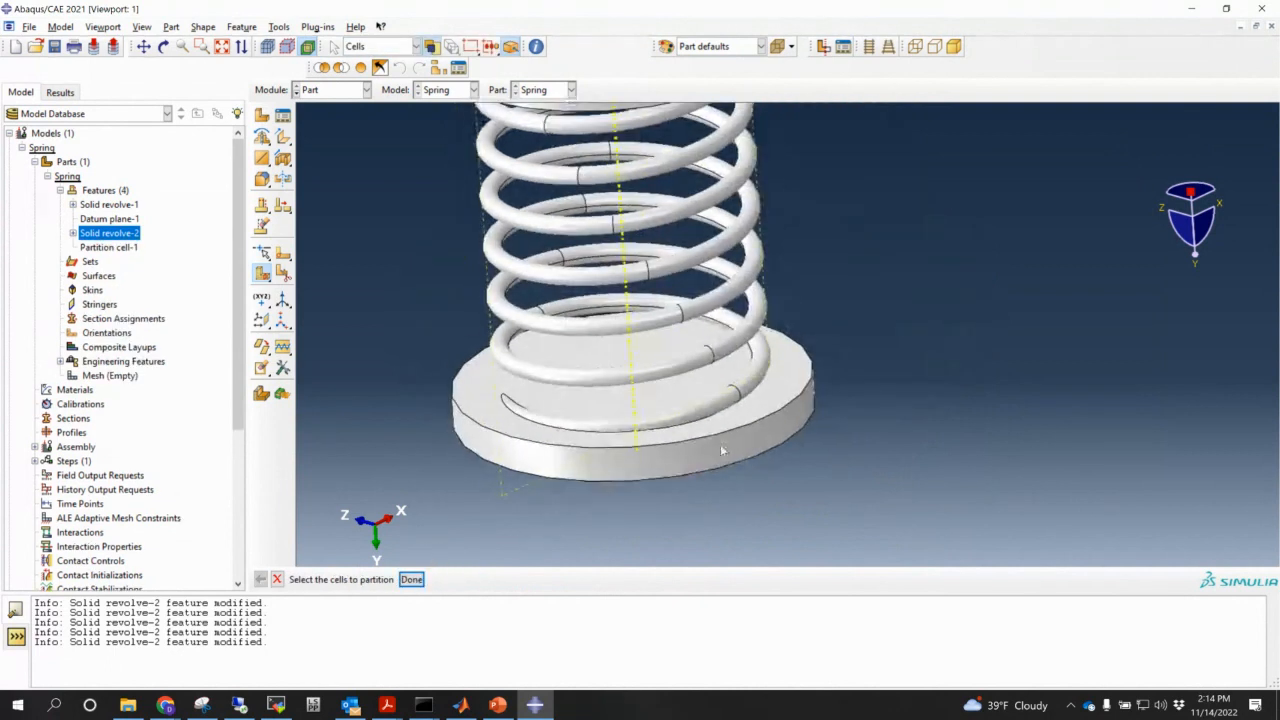
- Select the spring-and-top-plate cell as the cell to partition
left_click(723, 446)
scroll(725, 448, "down", 2)
left_click_drag(774, 467, 730, 275, "ctrl+alt")
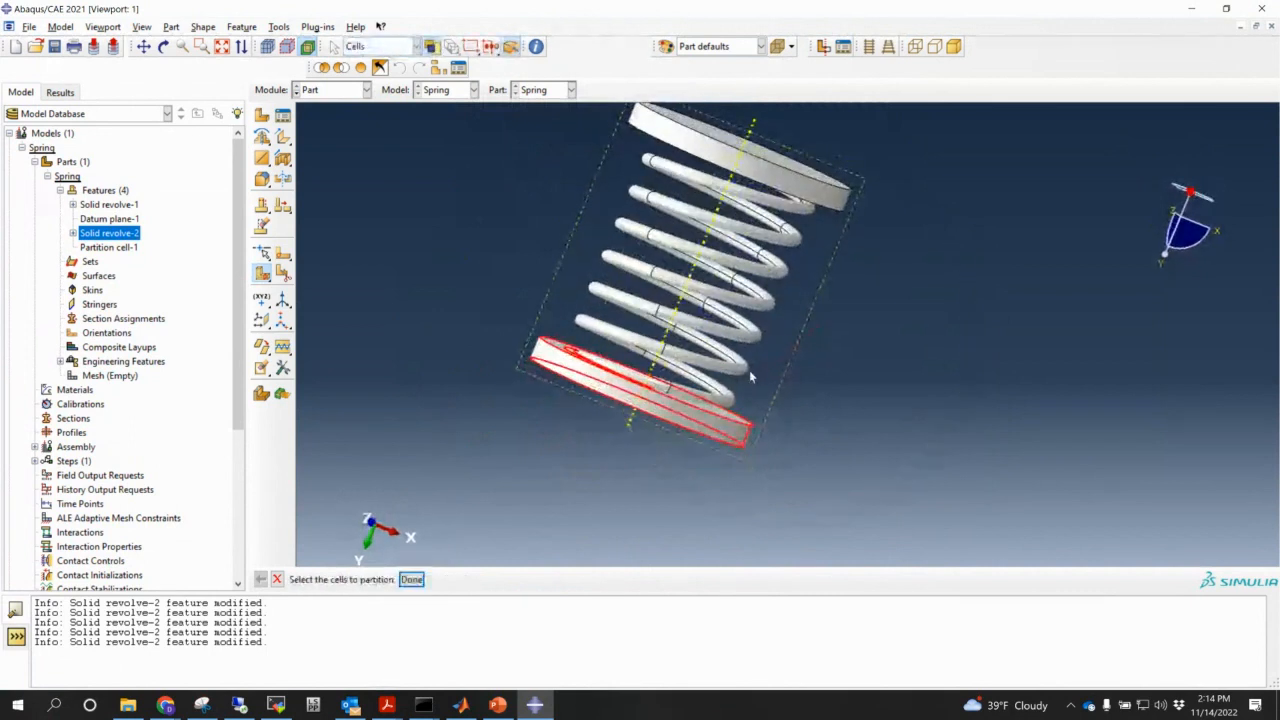
left_click(729, 231)
left_click_drag(876, 291, 848, 311, "ctrl+alt")
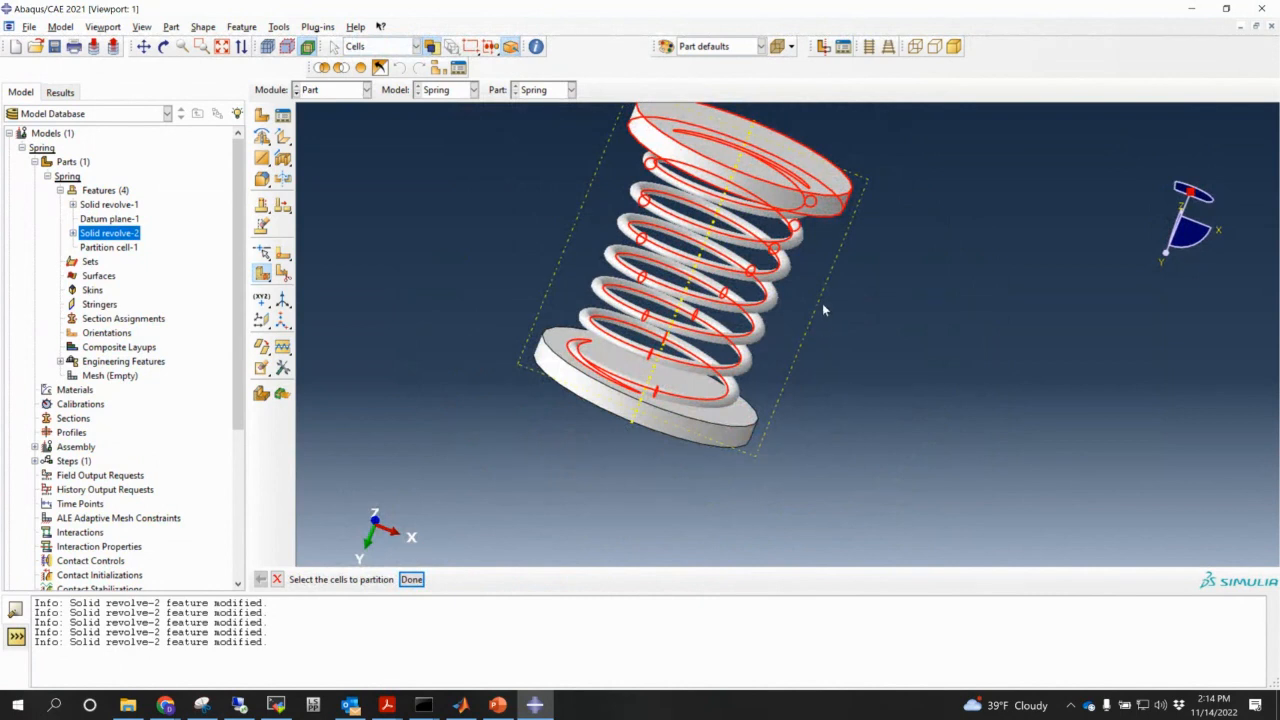
left_click_drag(823, 308, 884, 243, "ctrl+alt")
left_click(660, 284)
left_click_drag(660, 284, 821, 240, "ctrl+alt")
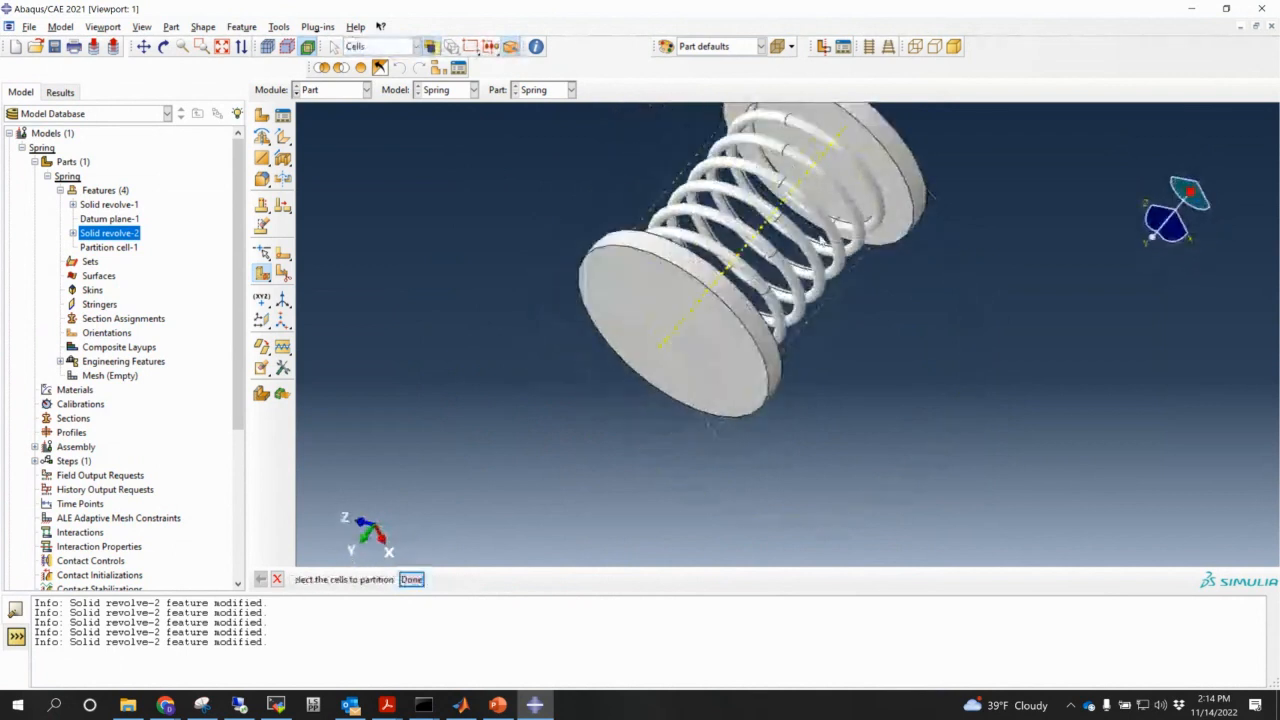
middle_click_drag(847, 241, 724, 359, "ctrl+alt")
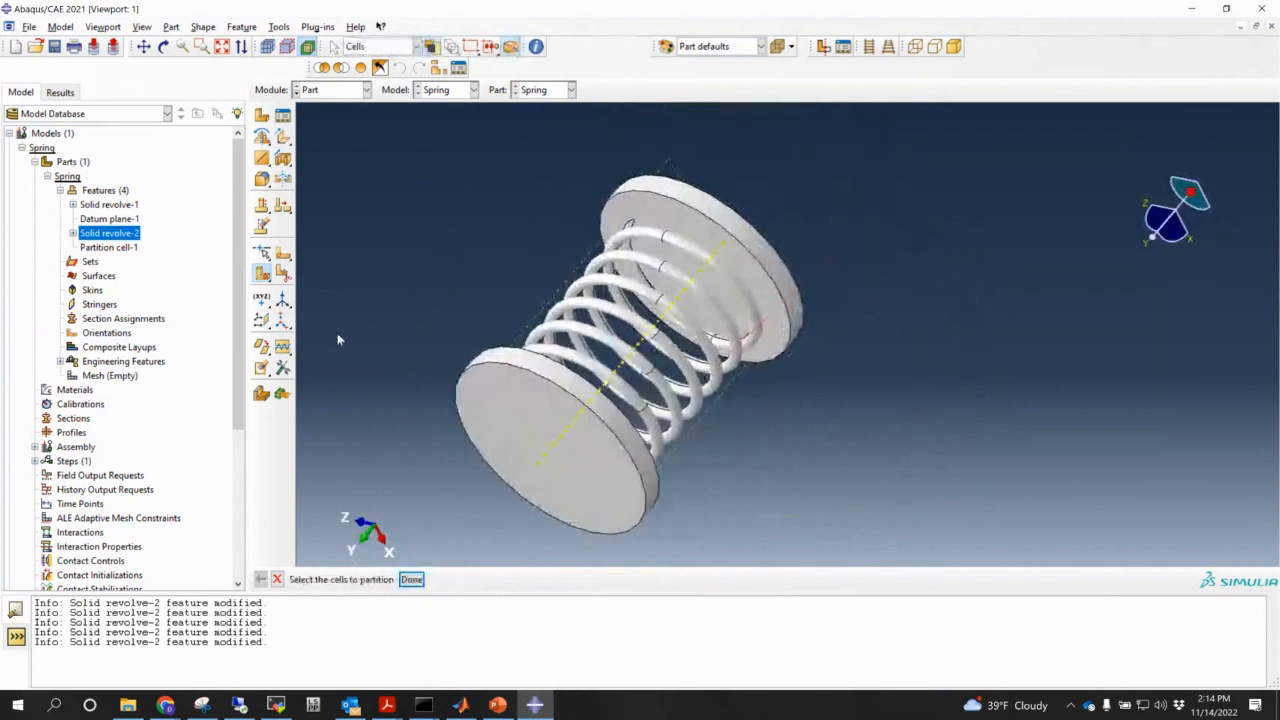
left_click(685, 258)
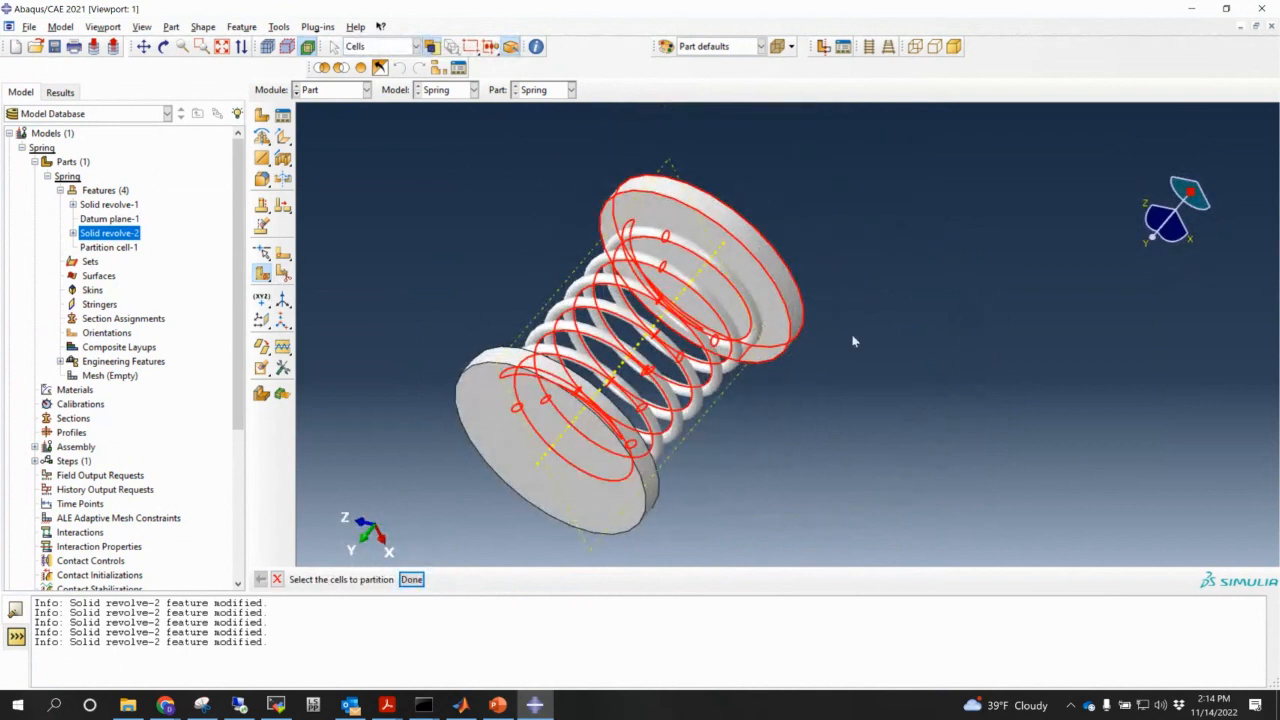
left_click(411, 579)
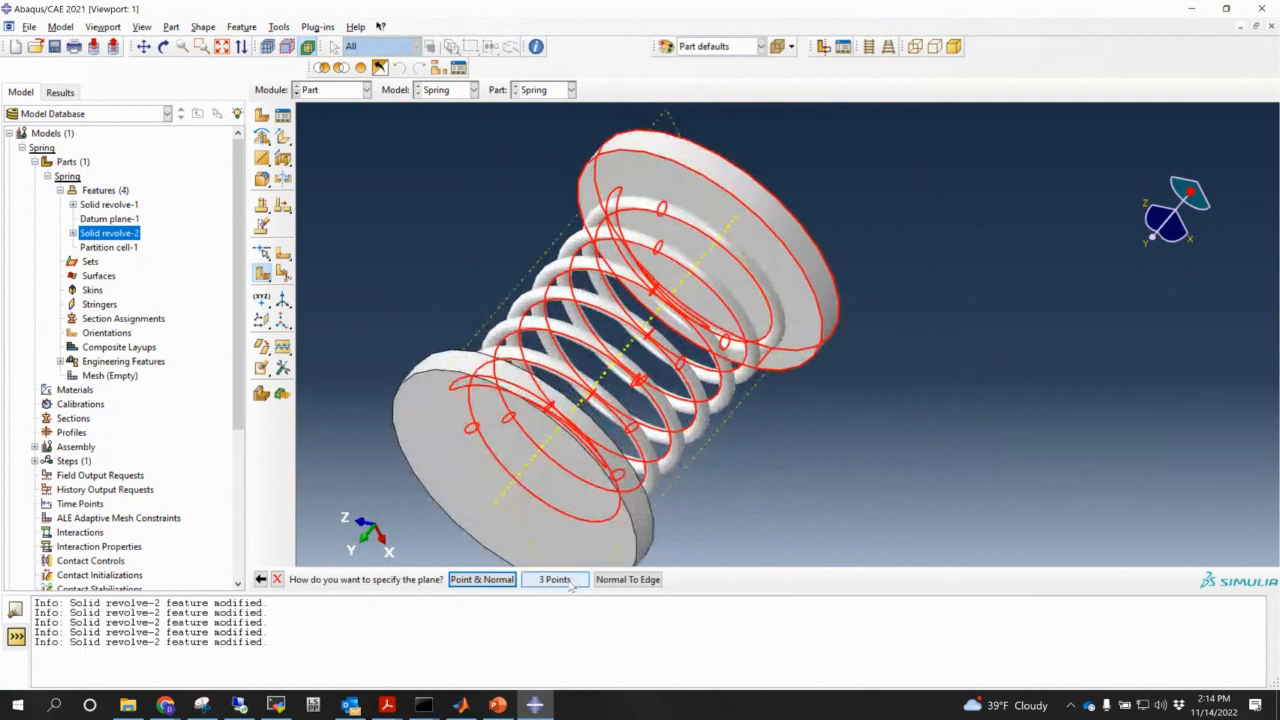
- Cut the cell with a plane through three points on the top plate rim
left_click(555, 579)
scroll(677, 214, "up", 2)
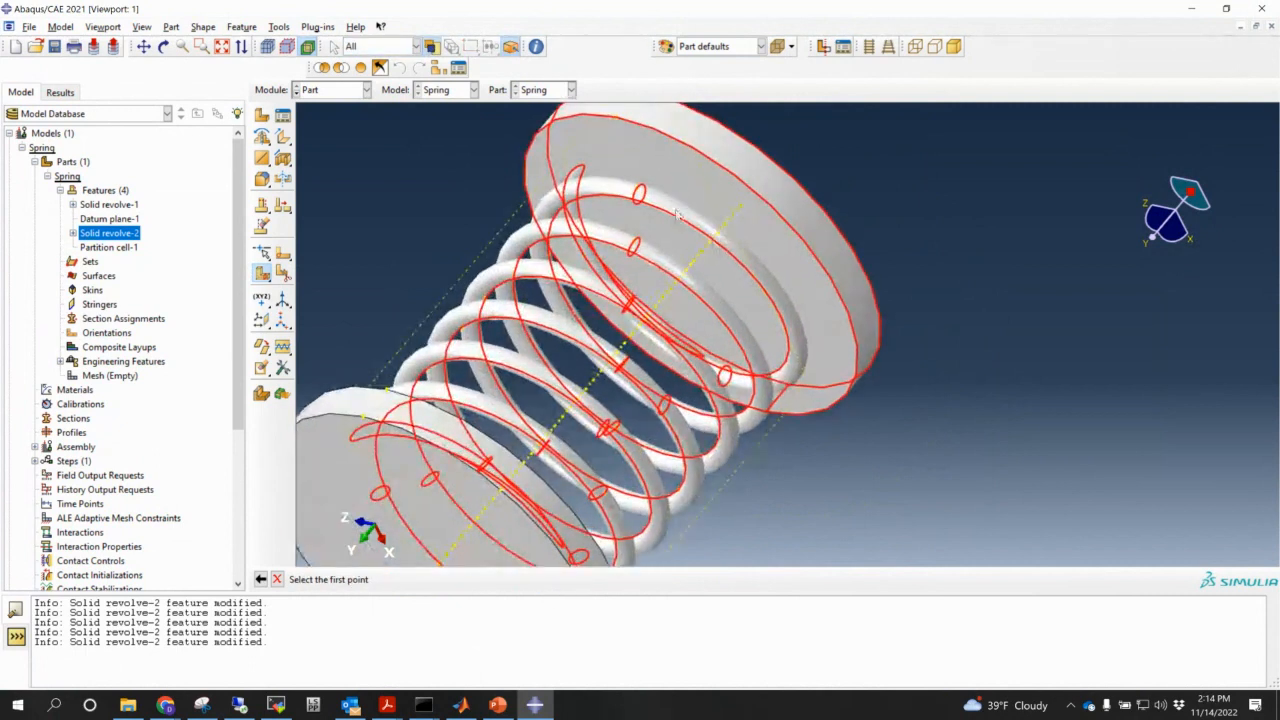
left_click(621, 125)
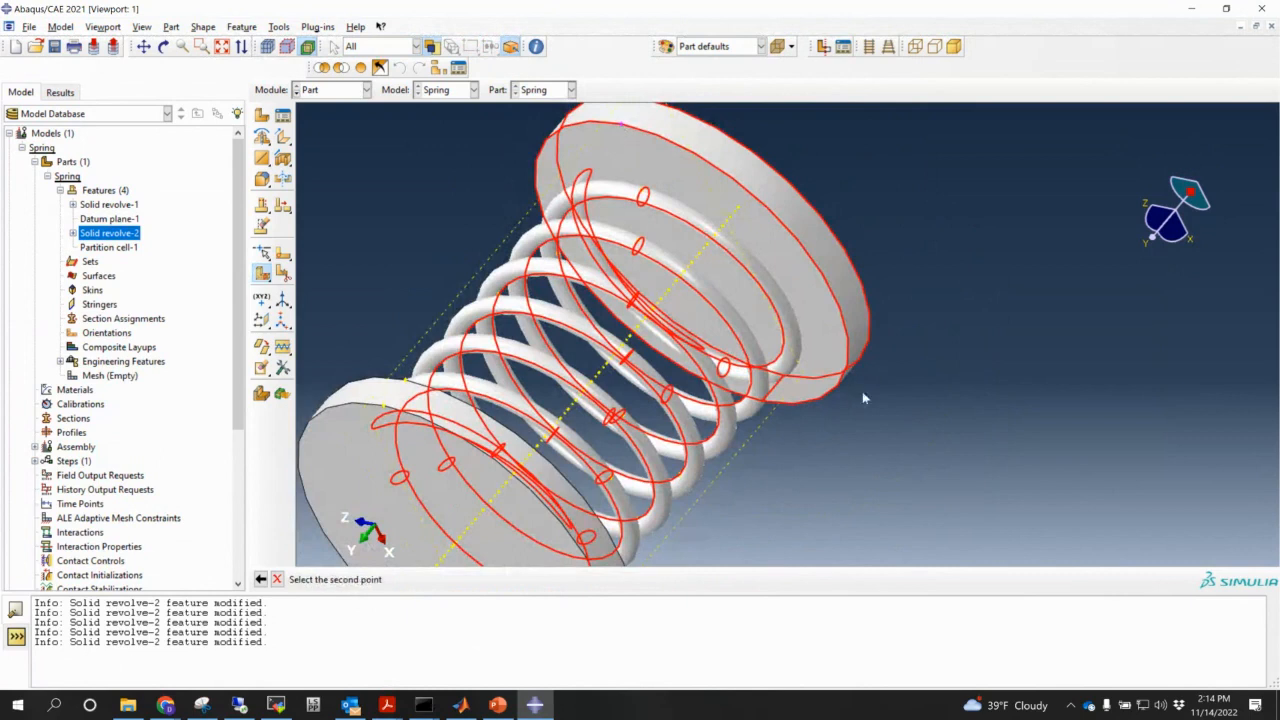
left_click_drag(863, 395, 790, 280, "ctrl+alt")
scroll(809, 516, "up", 1)
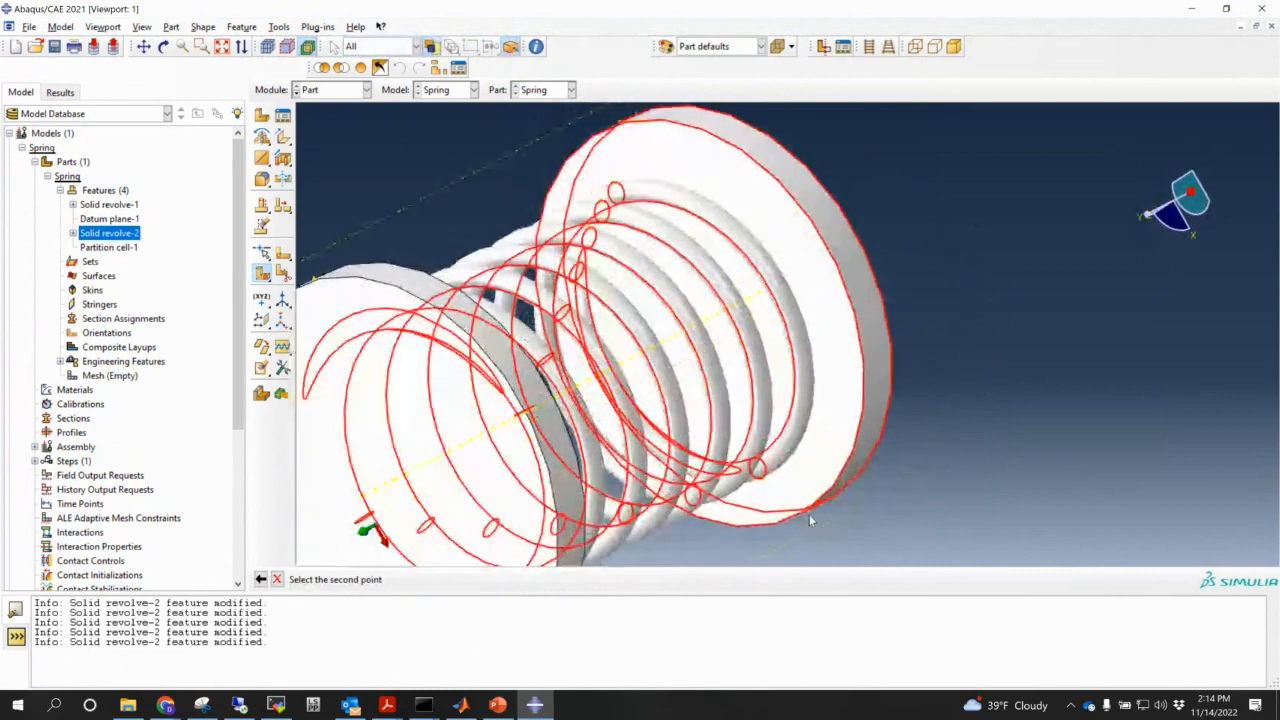
scroll(809, 514, "up", 1)
left_click(808, 514)
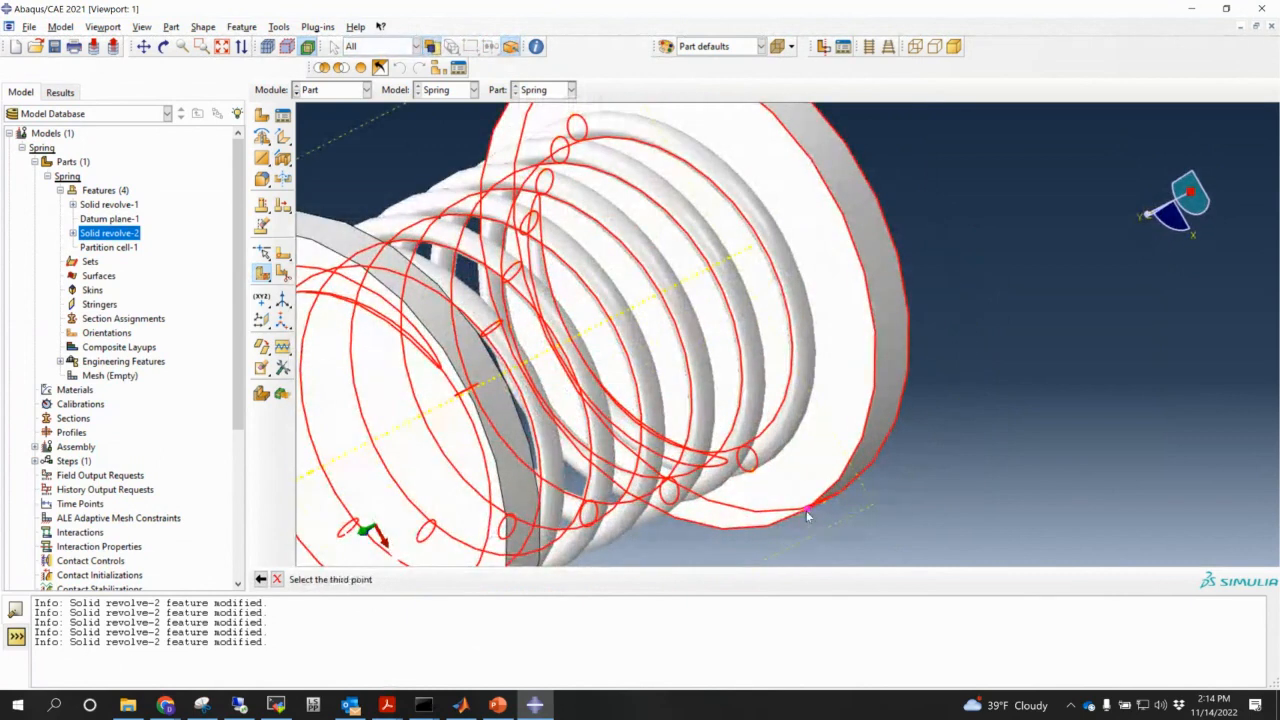
left_click_drag(808, 514, 489, 418, "ctrl+alt")
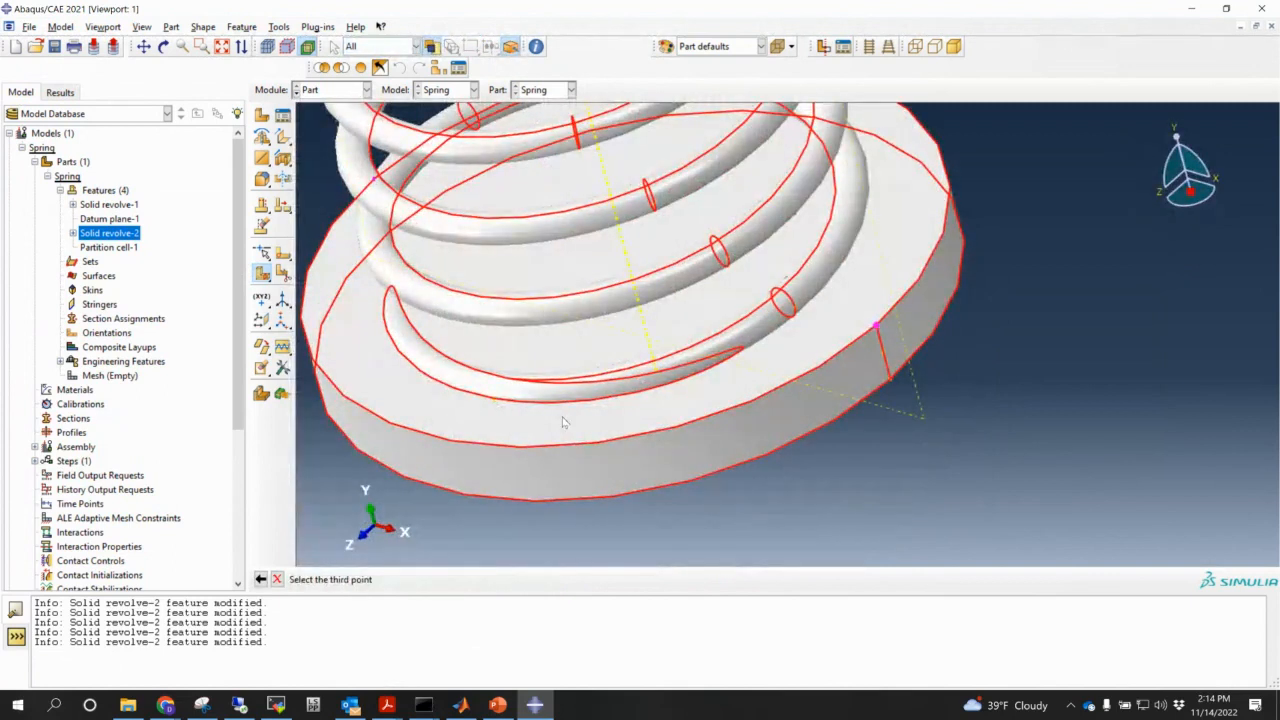
left_click(494, 401)
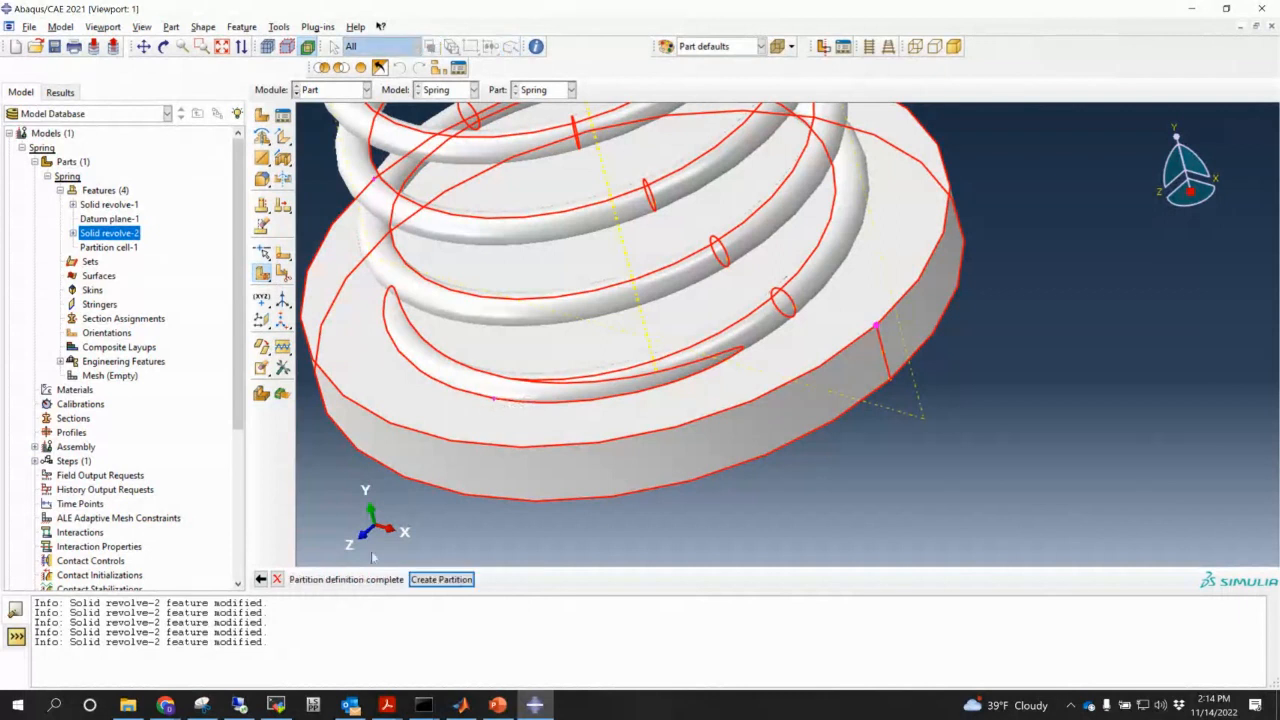
left_click(441, 579)
scroll(651, 449, "down", 3)
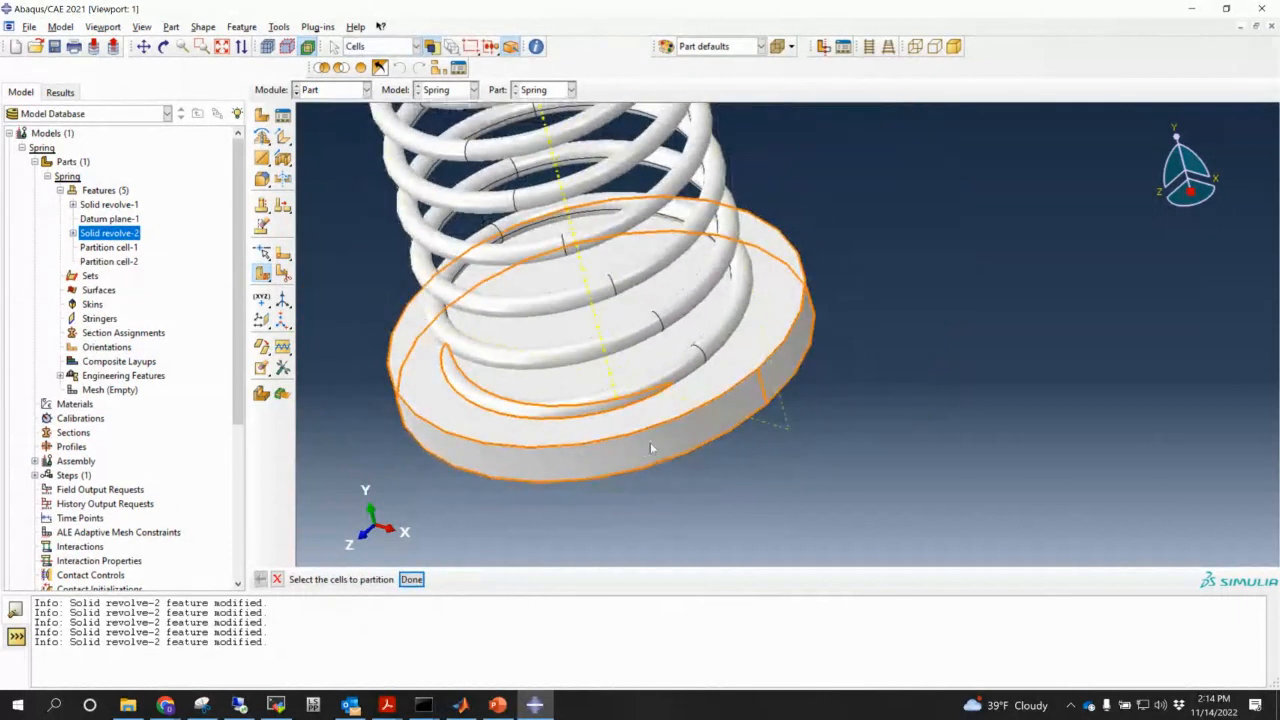
- Orbit the spring to inspect both partitioned plates, then start a new geometry set, Set-1
scroll(652, 450, "down", 3)
left_click_drag(703, 446, 631, 311, "ctrl+alt")
middle_click_drag(648, 344, 628, 472, "ctrl+alt")
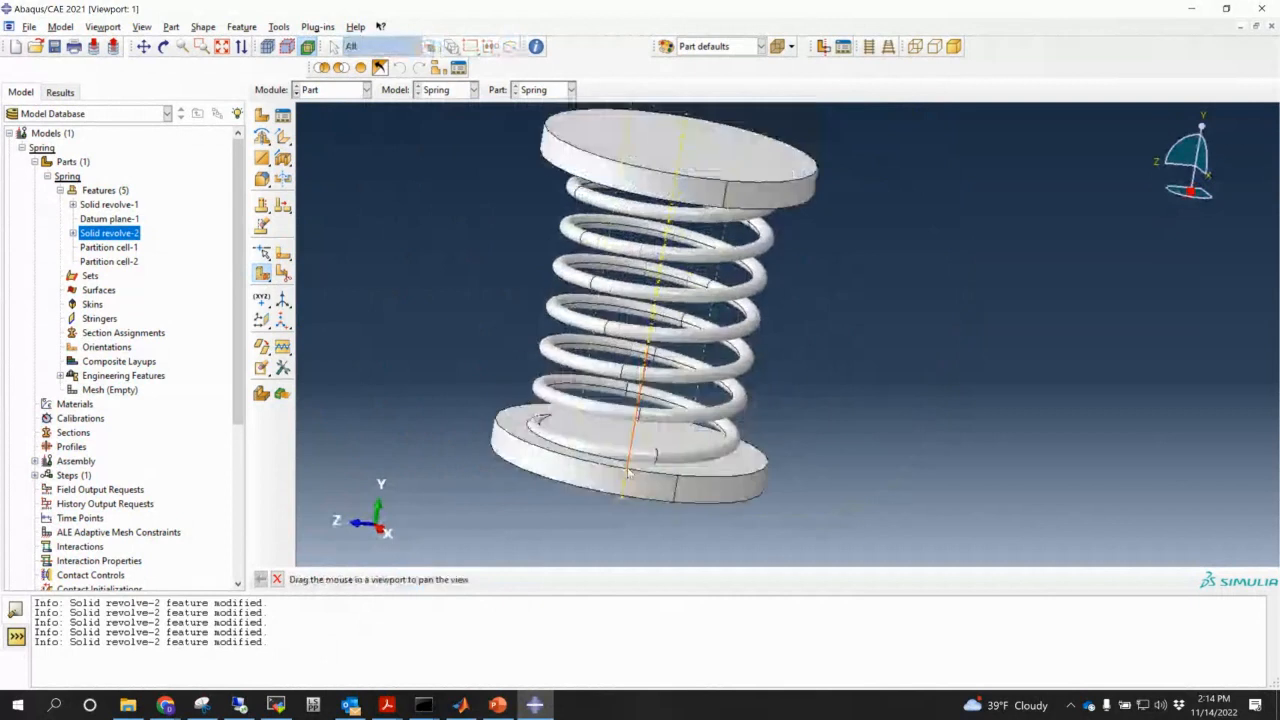
scroll(673, 404, "down", 2)
left_click_drag(625, 432, 611, 370, "ctrl+alt")
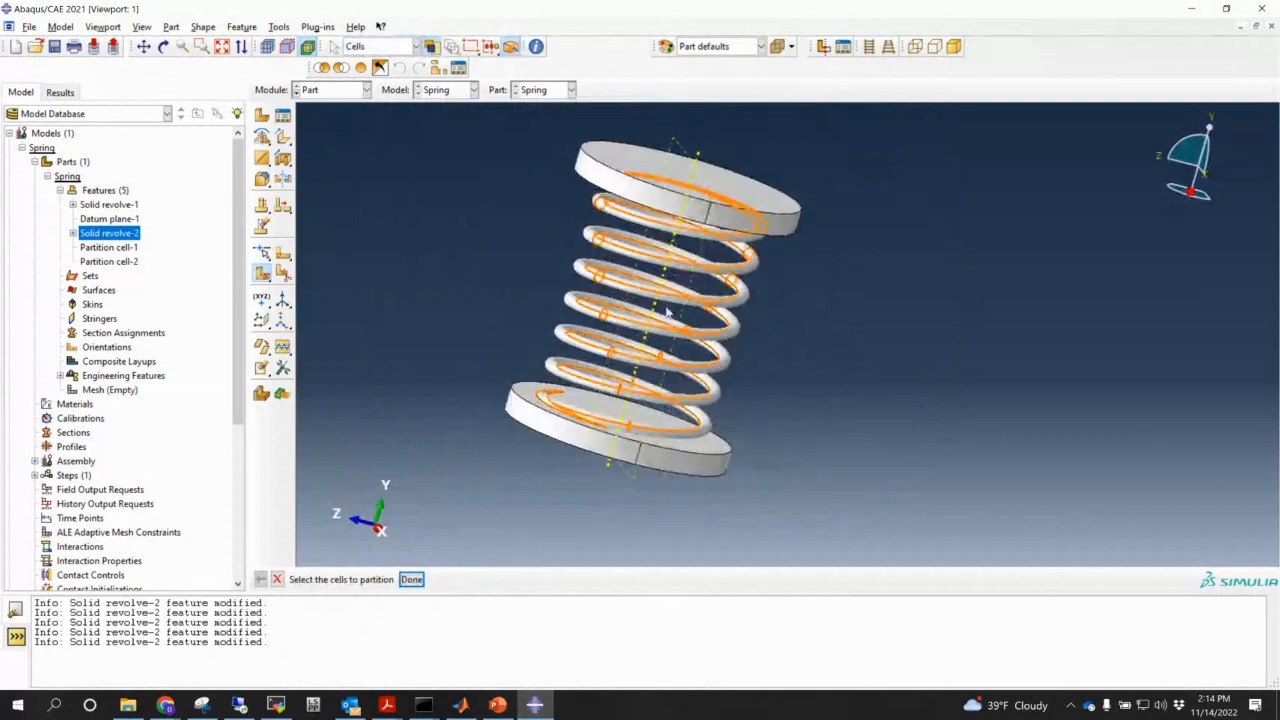
left_click_drag(760, 420, 789, 305, "ctrl+alt")
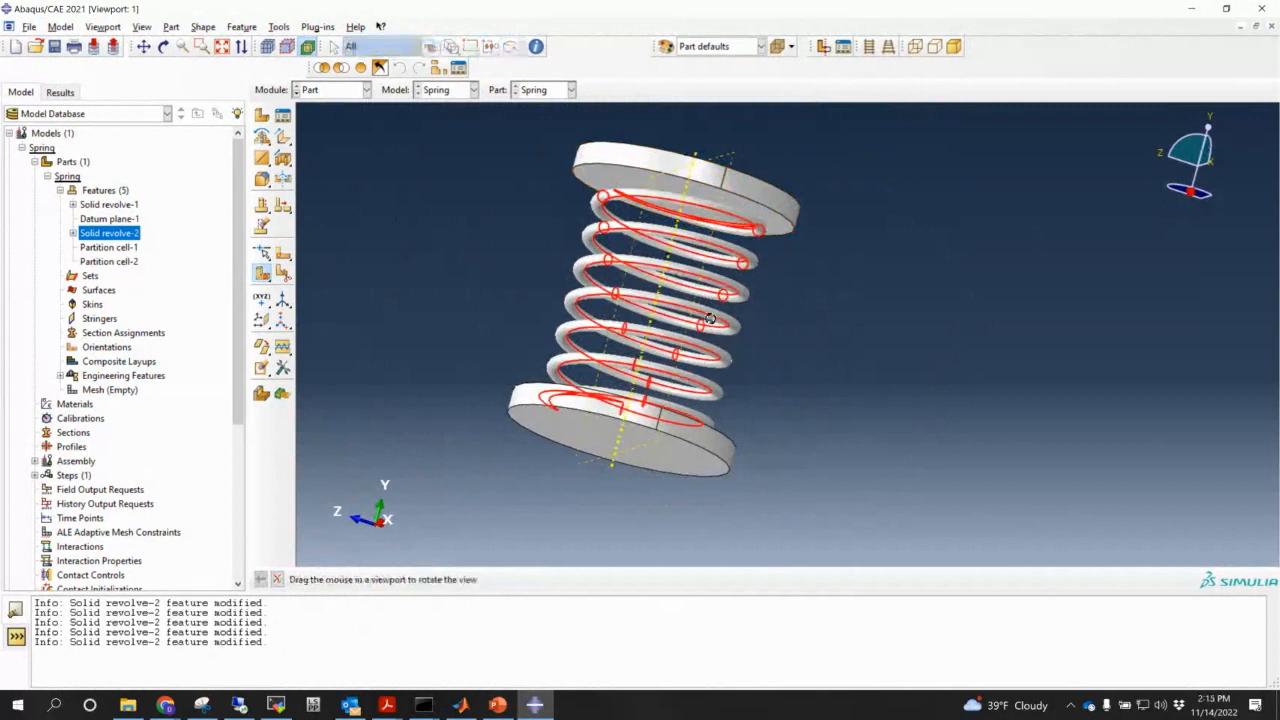
left_click_drag(709, 318, 760, 430, "ctrl+alt")
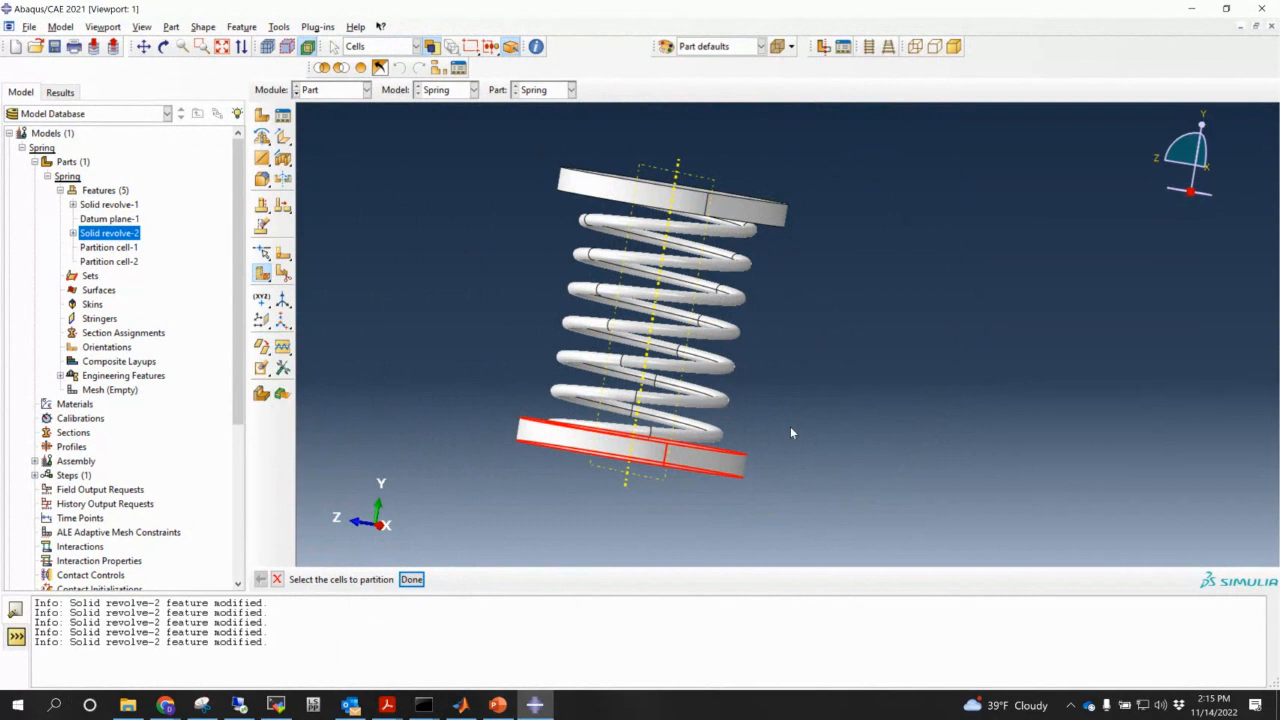
double_click(91, 275)
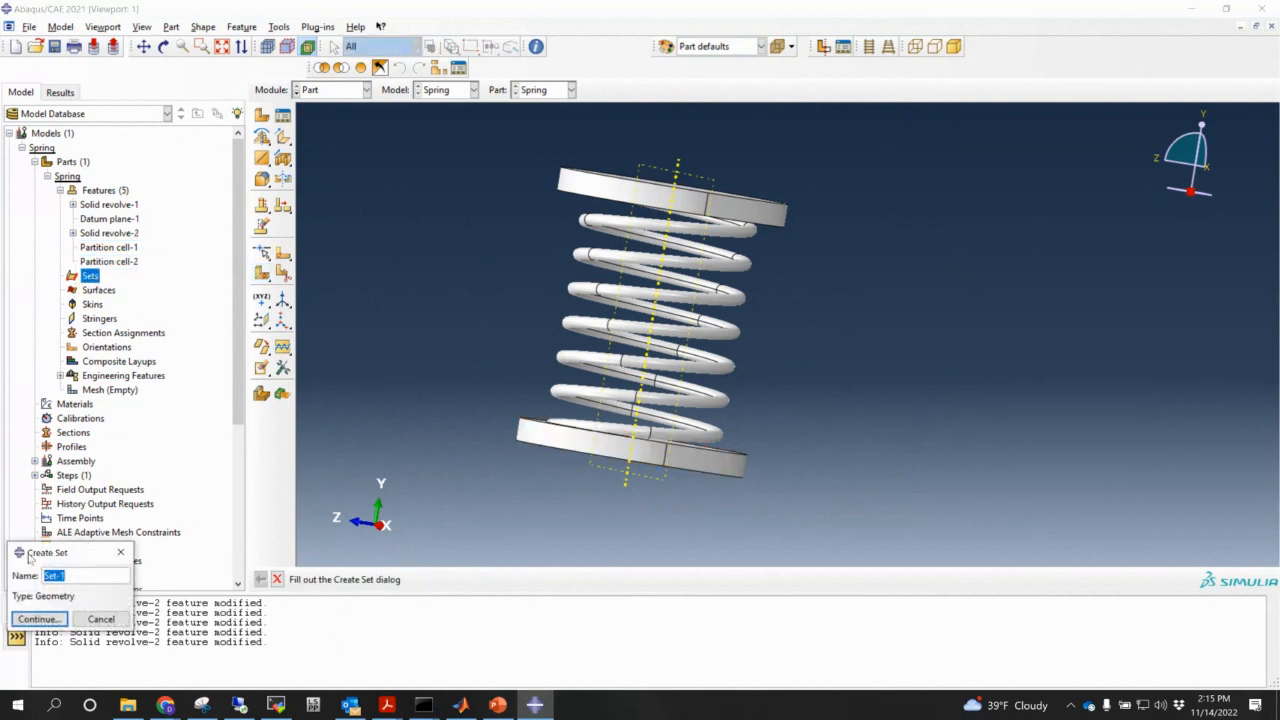
- Create set UpperPlate containing the upper plate cell
left_click_drag(30, 558, 234, 342)
type("Upp")
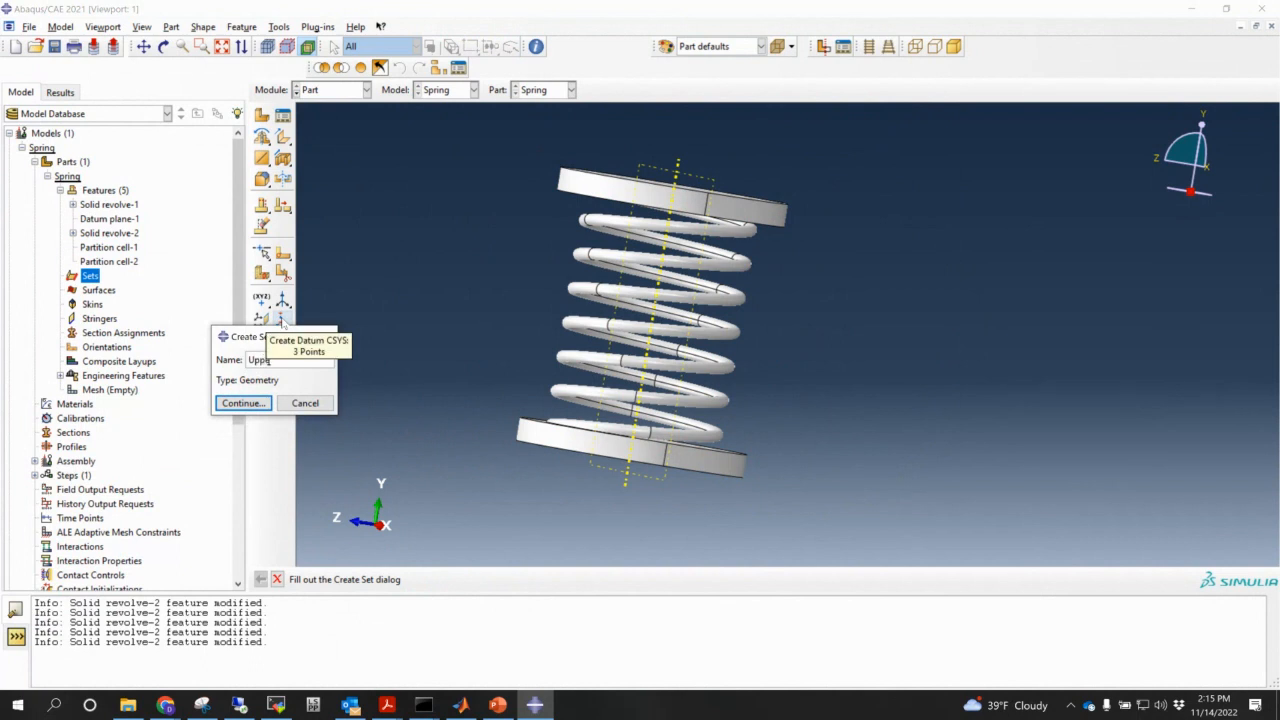
type("erPlate")
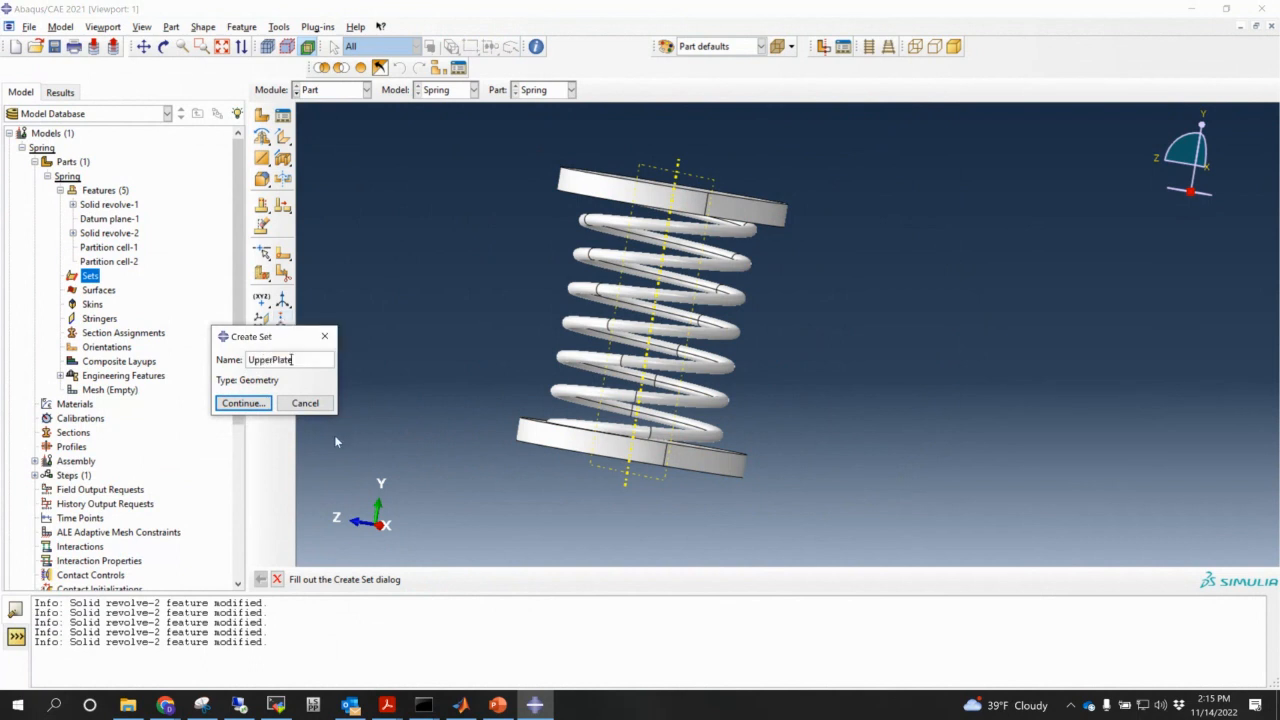
left_click(244, 403)
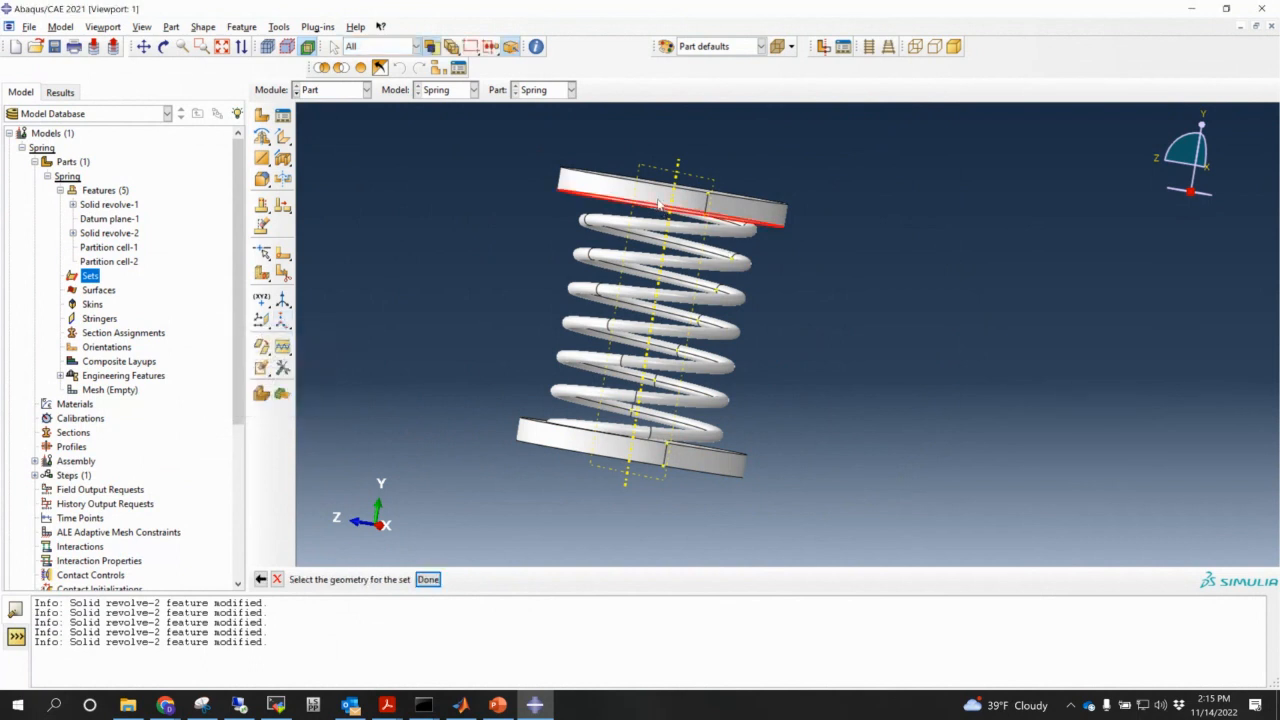
left_click_drag(554, 144, 757, 205)
left_click_drag(817, 320, 640, 340, "ctrl+alt")
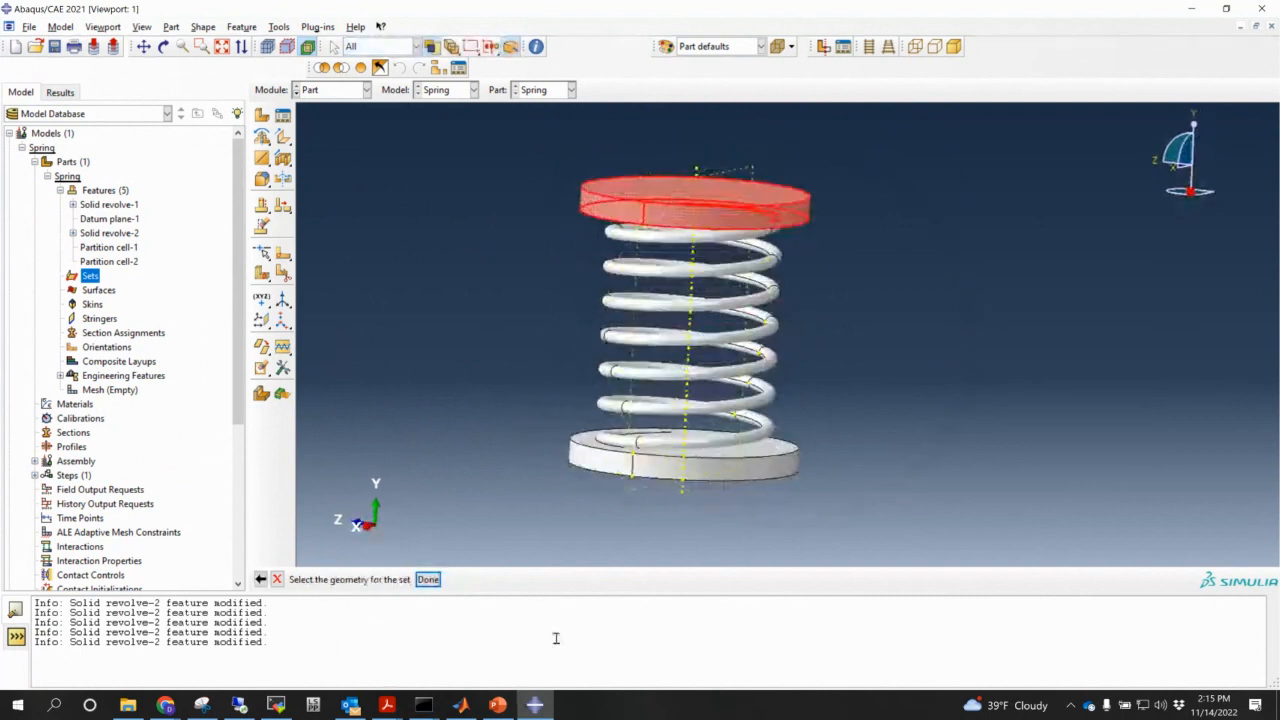
left_click(428, 579)
left_click_drag(703, 461, 713, 424, "ctrl+alt")
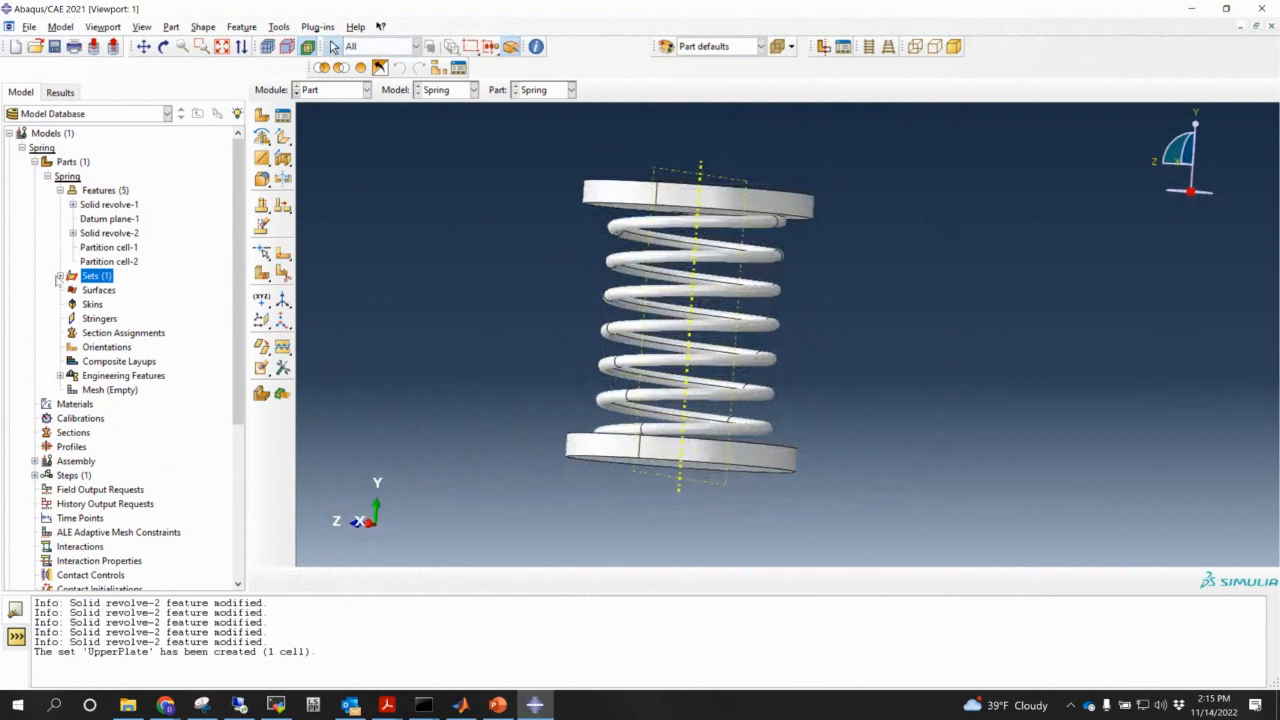
- Create set BottomPlate containing the bottom plate cell
double_click(69, 278)
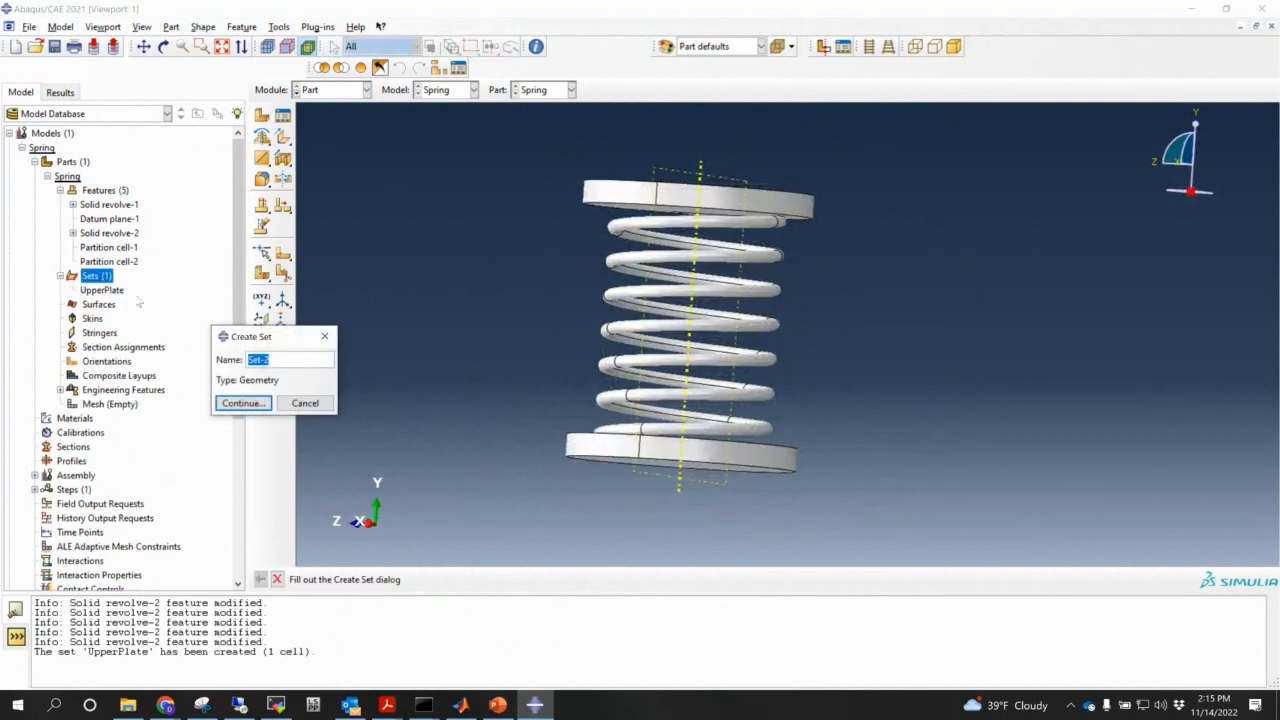
type("BottomPlate")
left_click(243, 403)
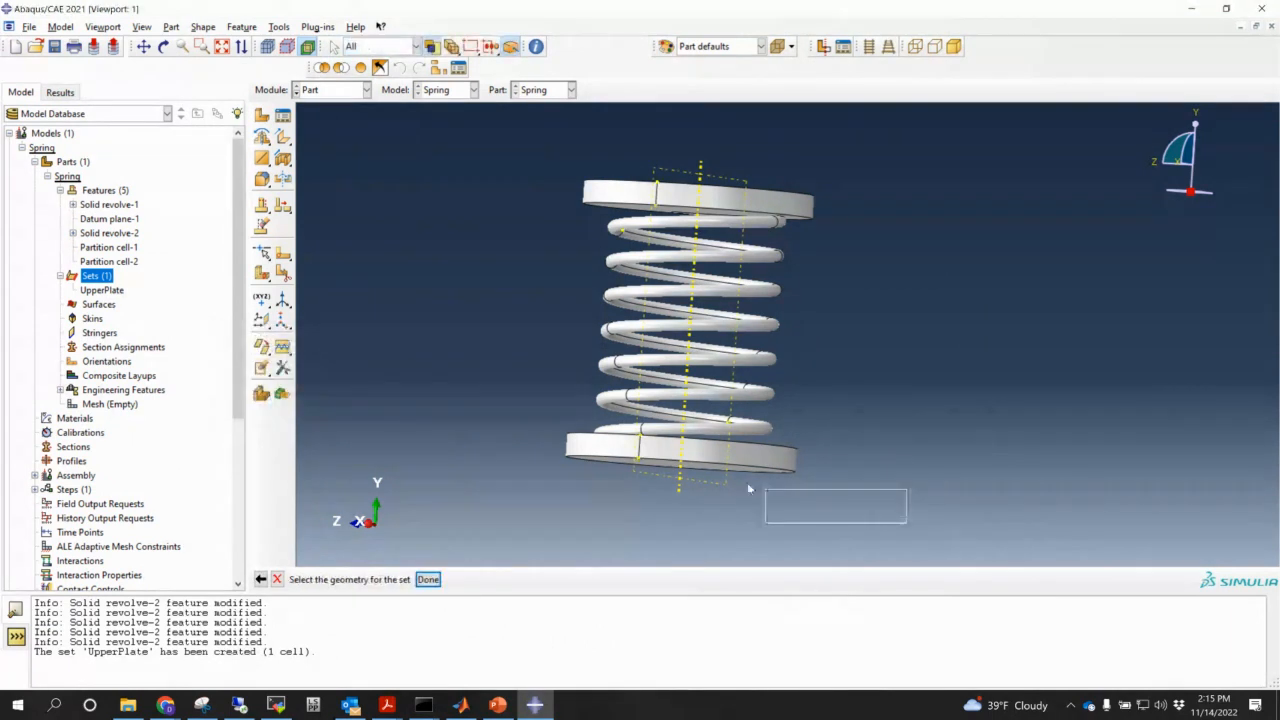
left_click(732, 462)
left_click(430, 580)
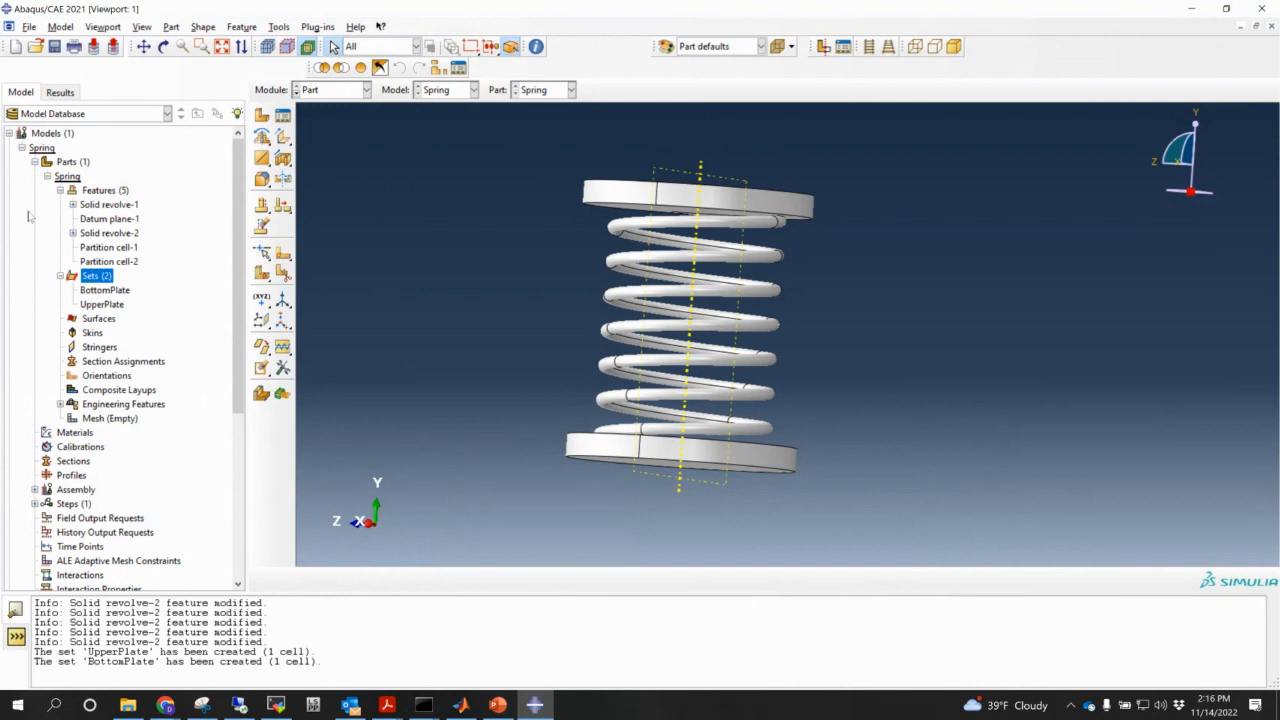
- Create material Alu with mass density 2.8e-9, then bring up the PowerPoint material-data slide
left_click(72, 434)
double_click(72, 434)
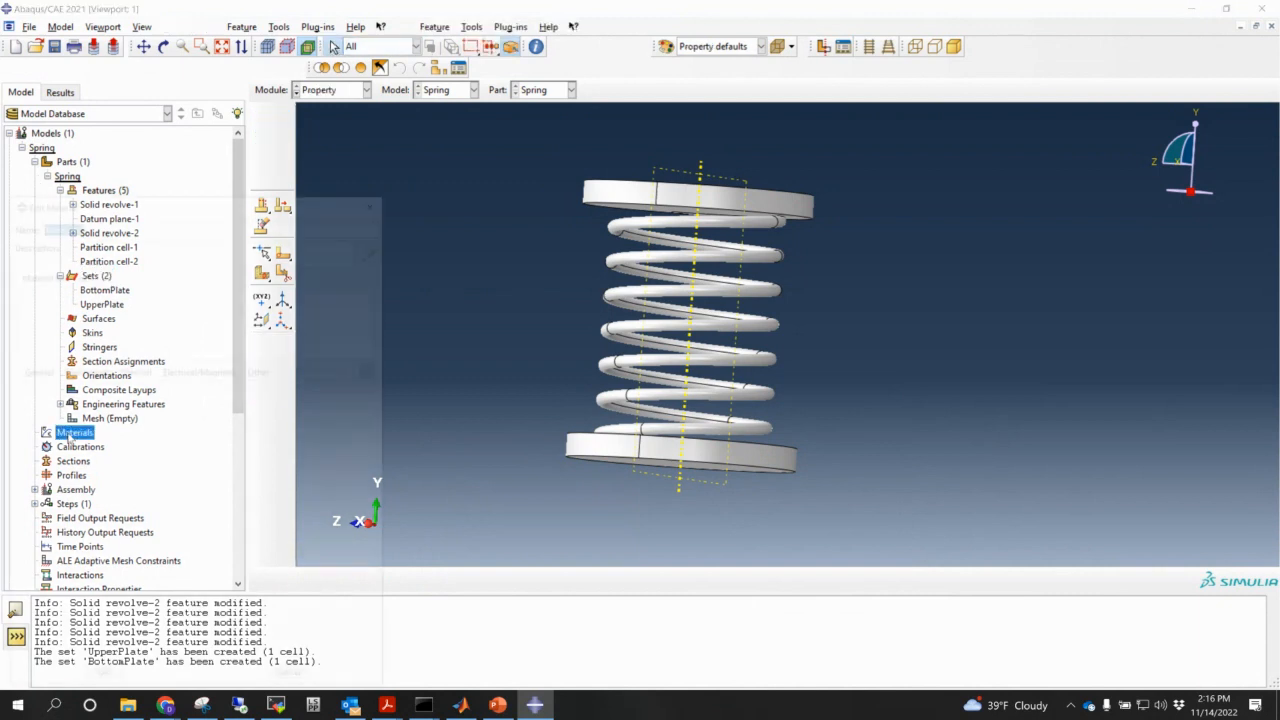
type("Alu")
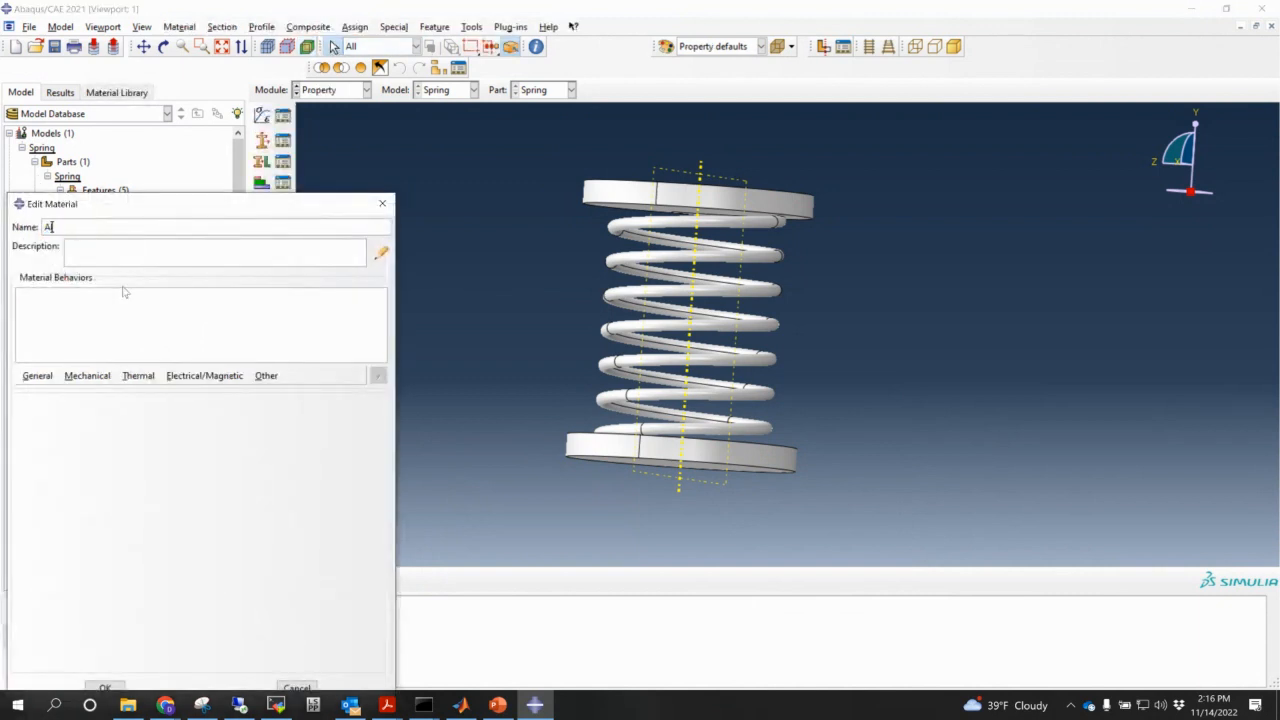
left_click(38, 376)
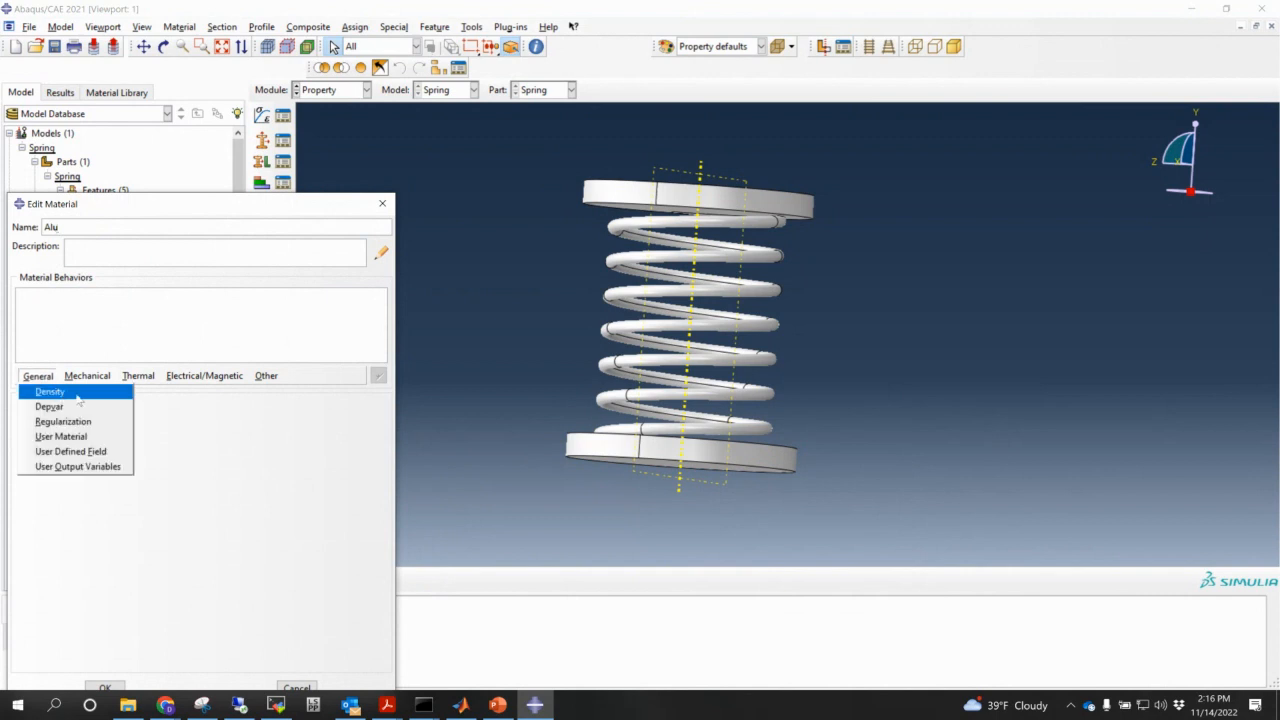
left_click(78, 393)
left_click(74, 526)
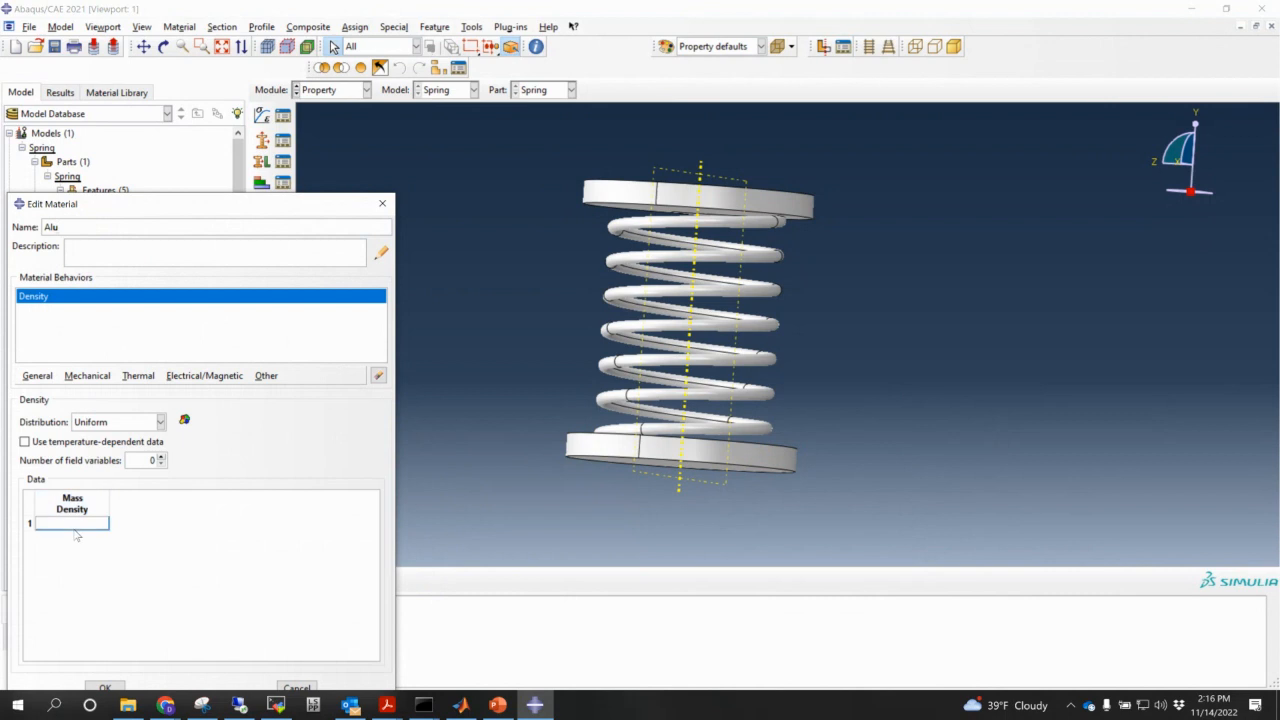
type("2.8e-9")
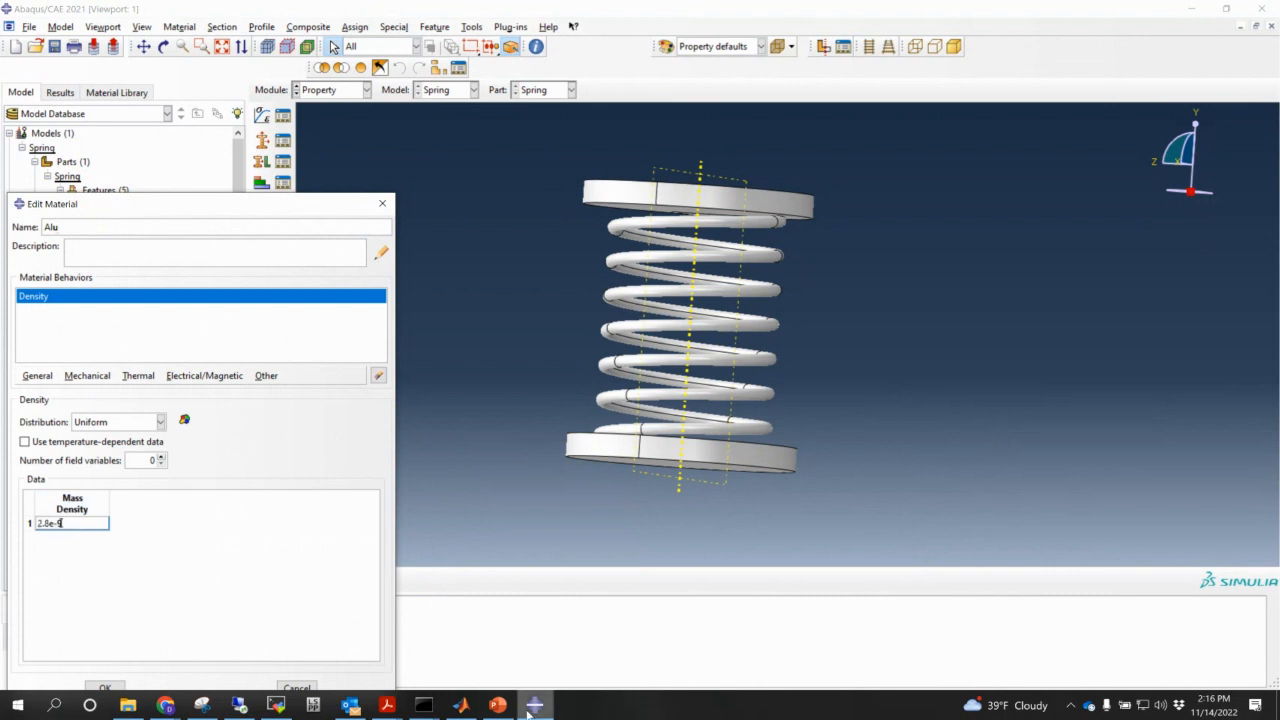
left_click(497, 705)
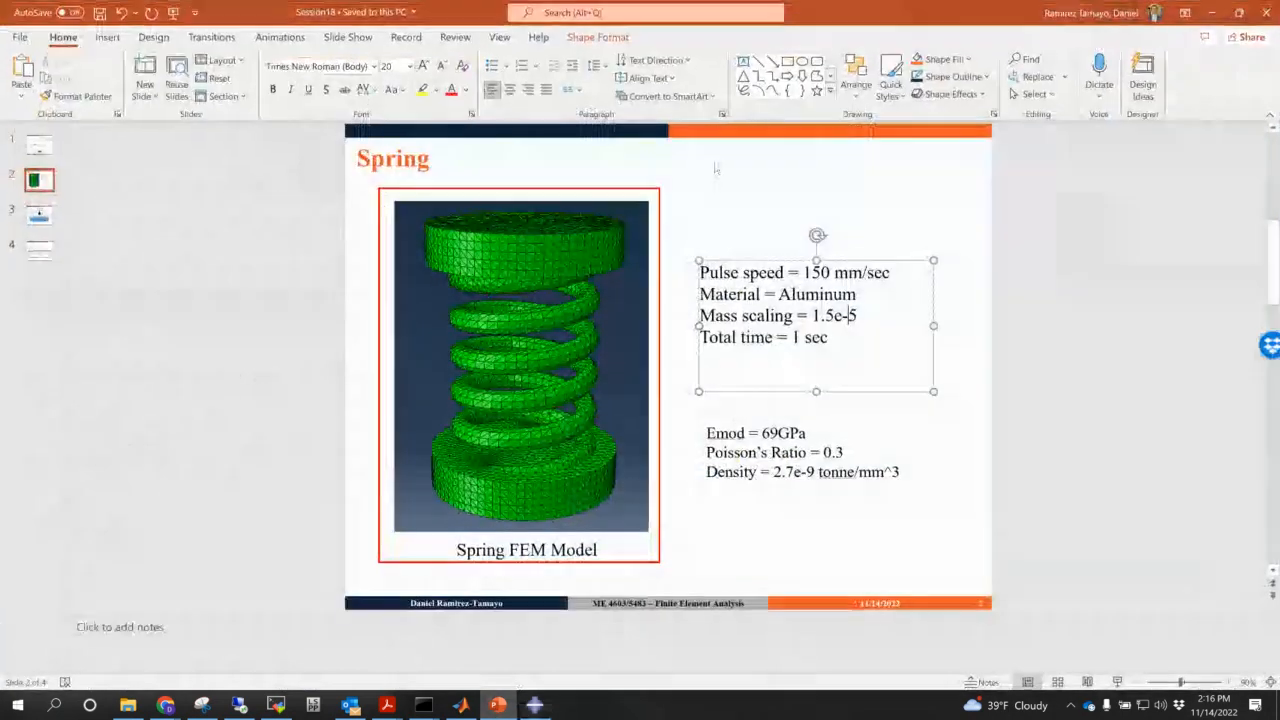
- Read the aluminium values (Emod 69GPa, Poisson's ratio 0.3, density 2.7e-9), then return to Abaqus
left_click(805, 478)
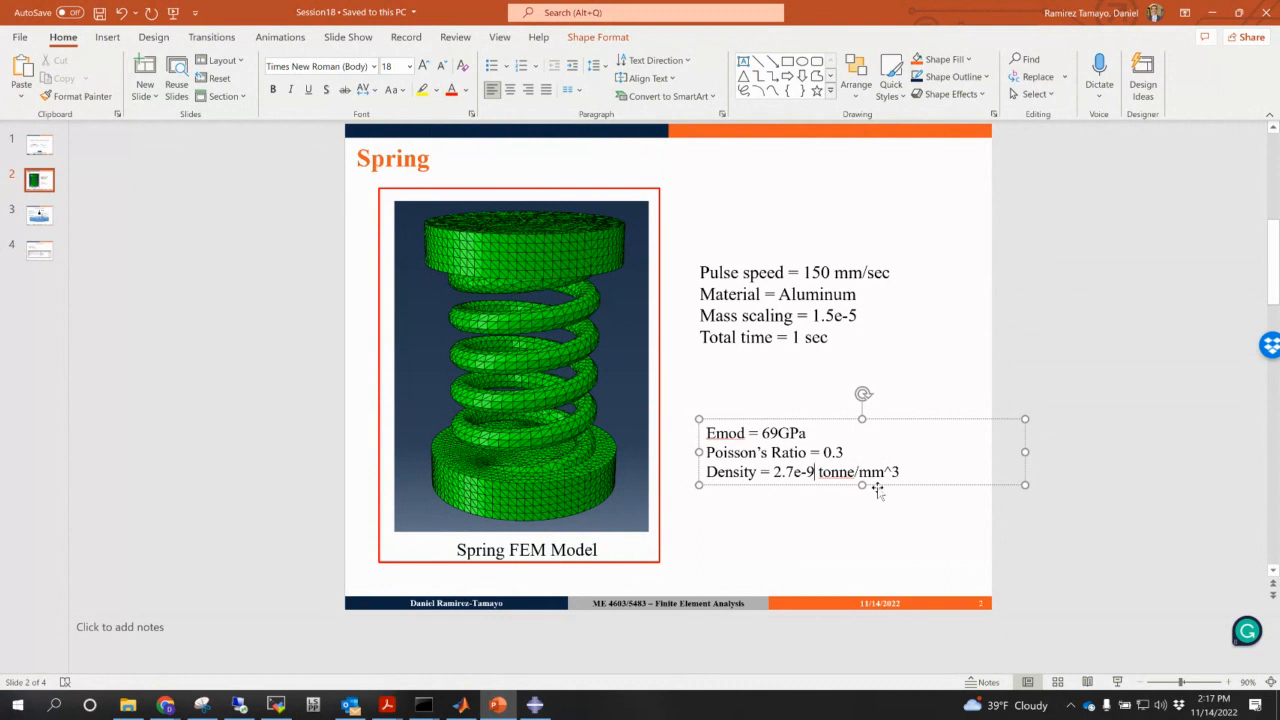
left_click(1211, 13)
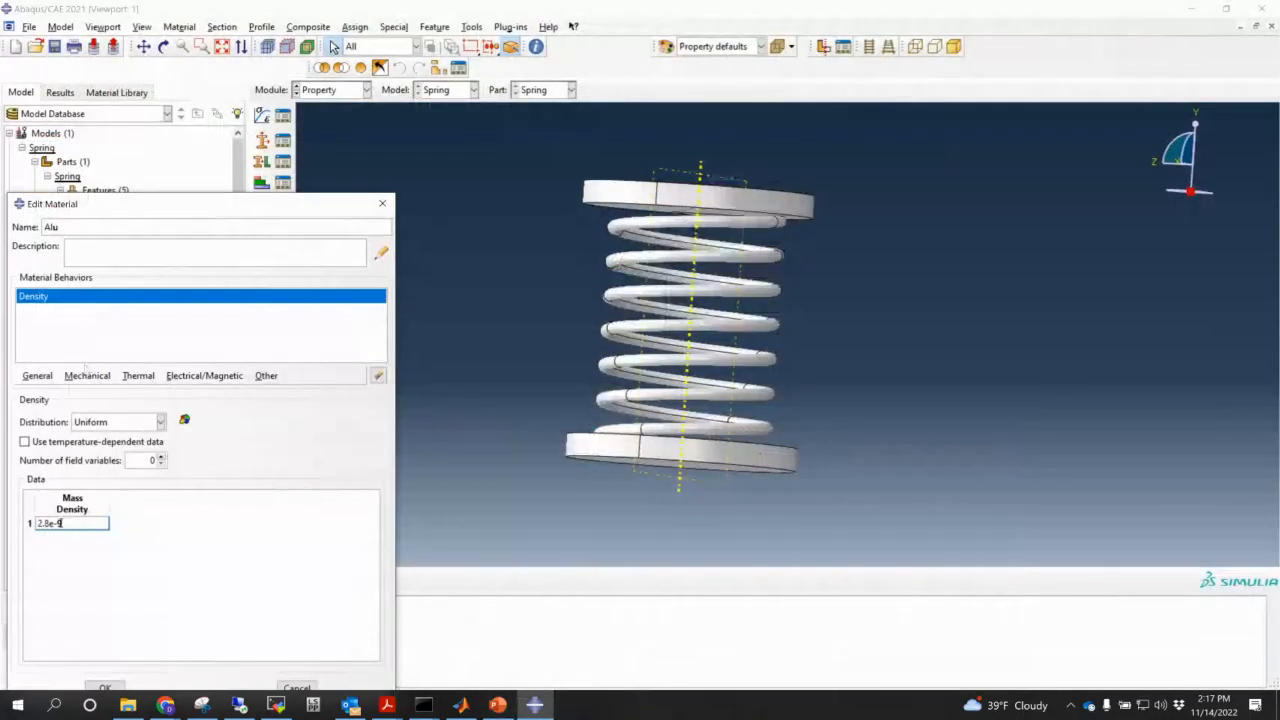
- Add elastic behaviour to Alu with Young's modulus 68e3 and Poisson's ratio 0.3, and save it
left_click(87, 376)
mouse_move(192, 398)
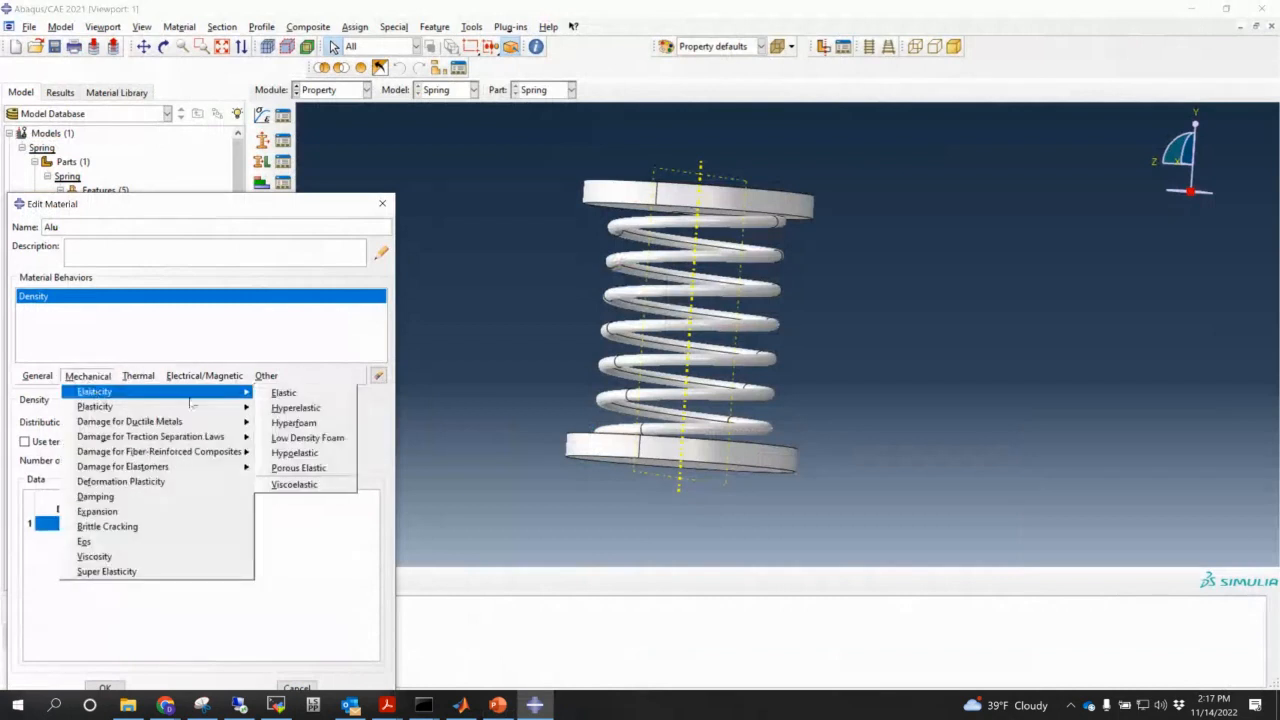
left_click(284, 393)
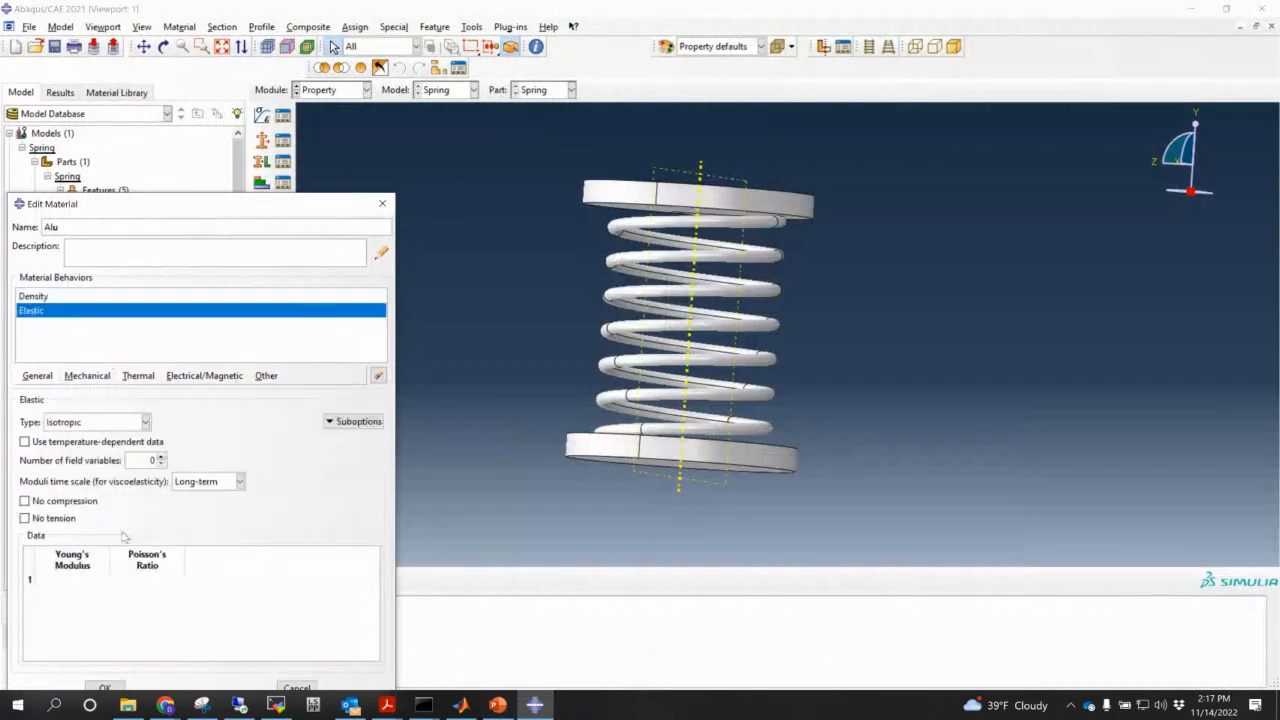
left_click(73, 579)
type("68e3")
key("Tab")
type("0.3")
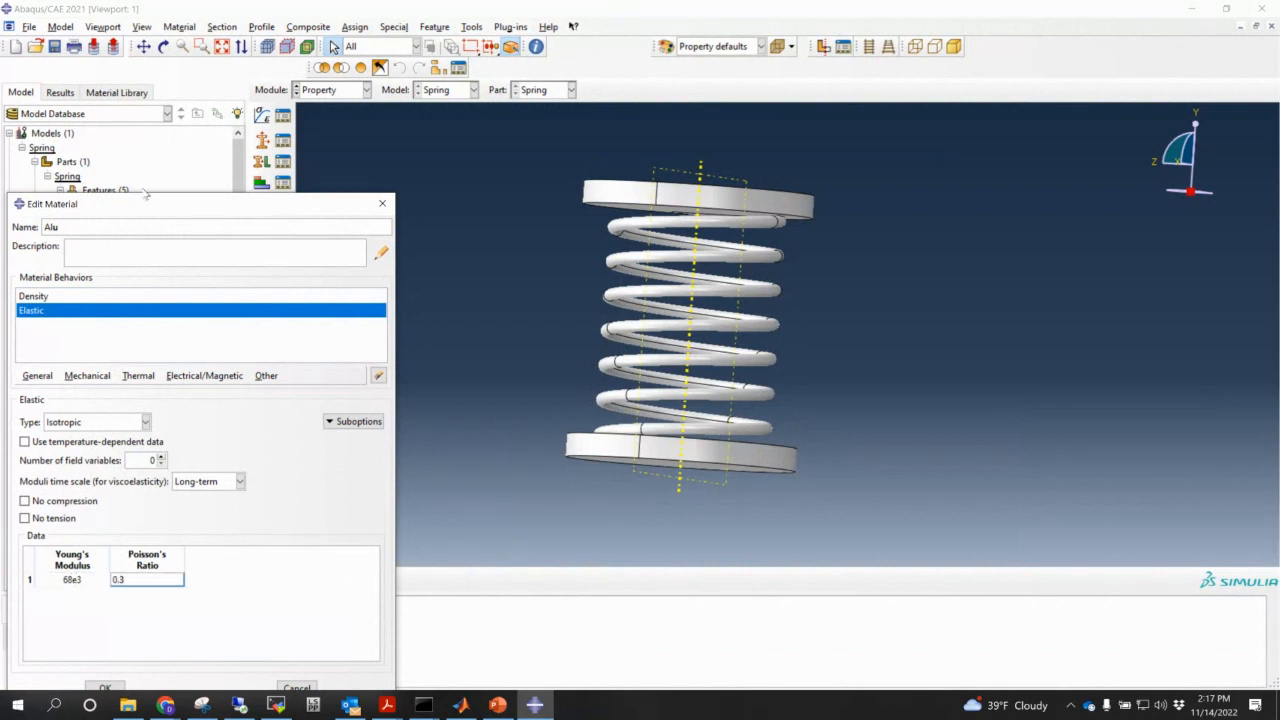
left_click_drag(155, 204, 250, 139)
left_click(198, 622)
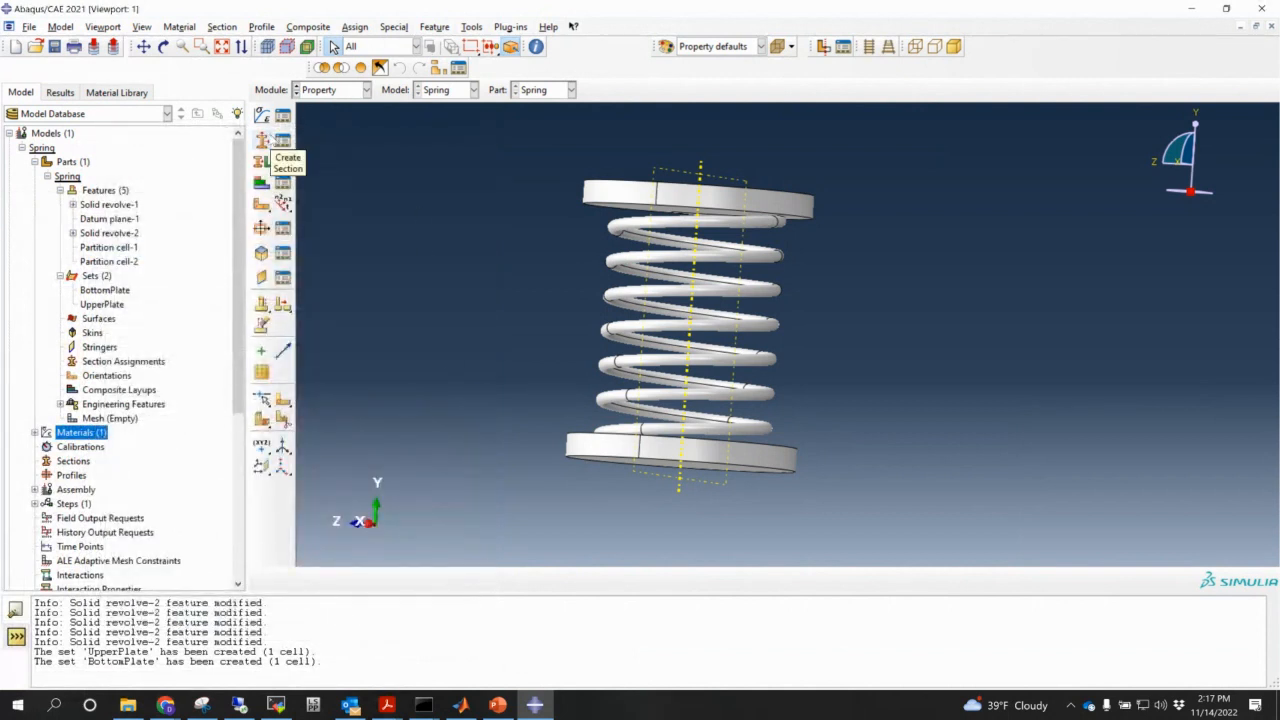
- Create Section-1, a solid homogeneous section using material Alu
left_click(263, 141)
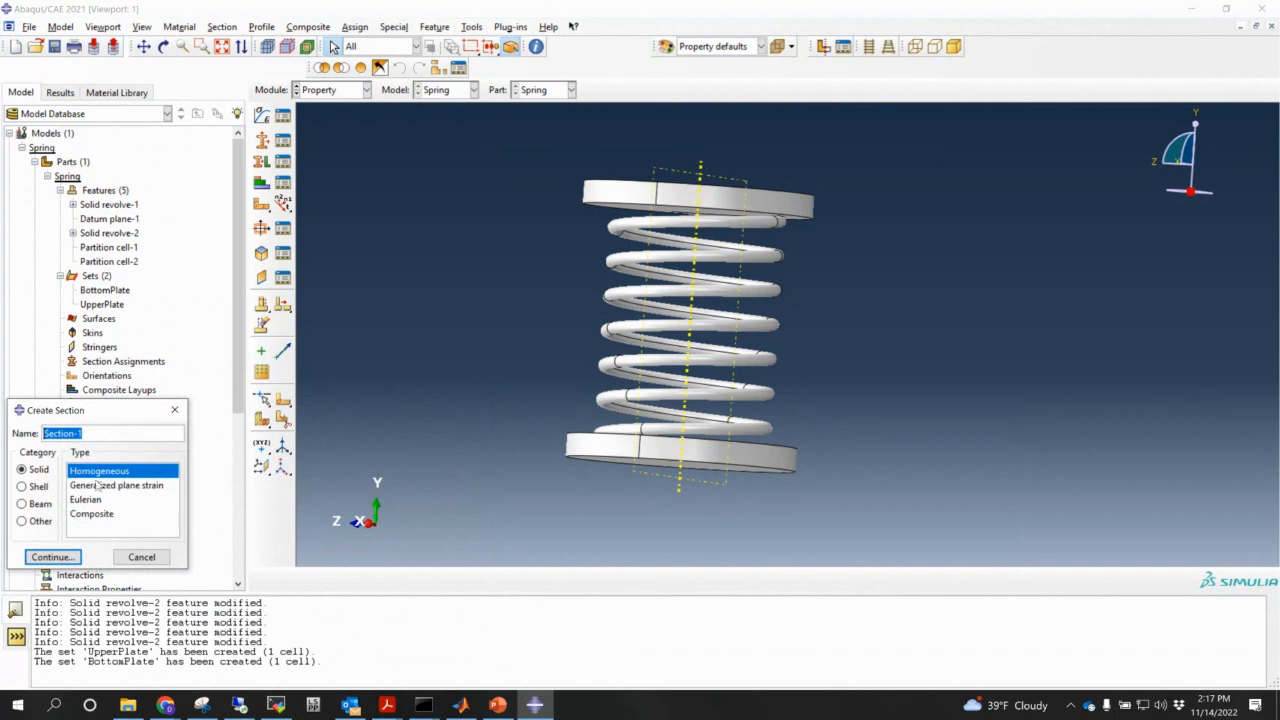
left_click(53, 557)
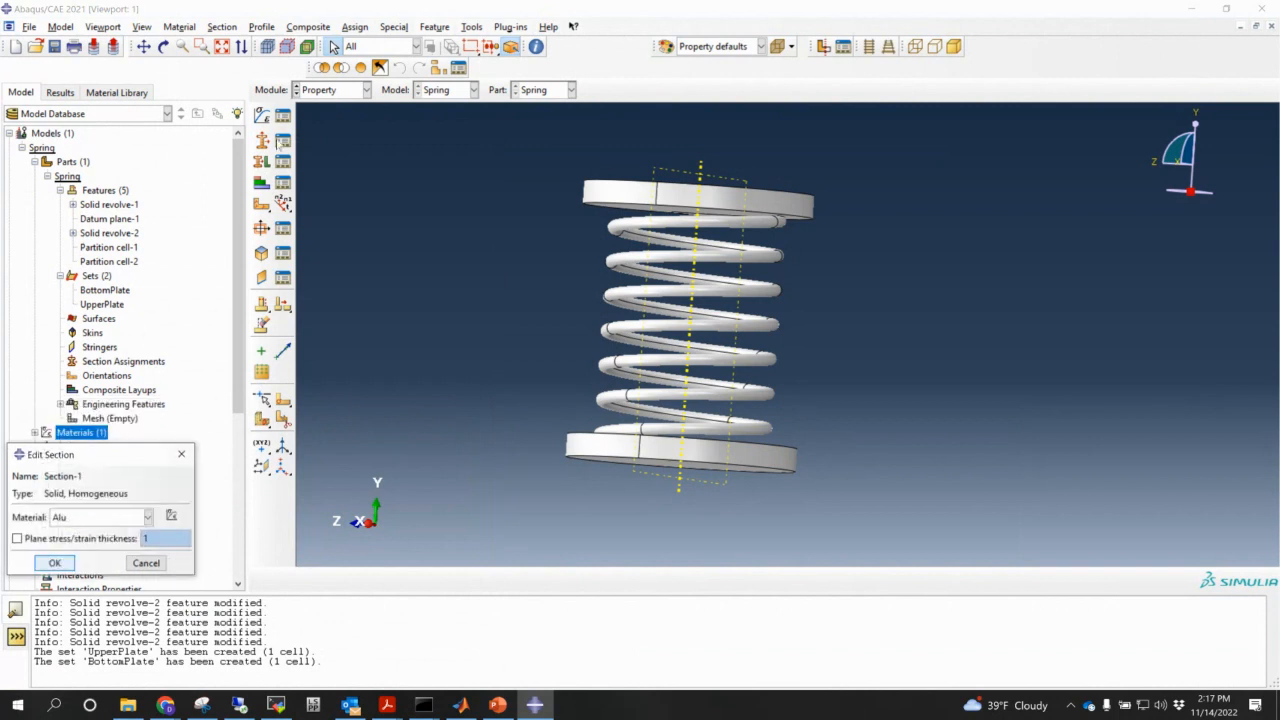
left_click(55, 563)
- Assign Section-1 to the whole spring part
left_click(262, 162)
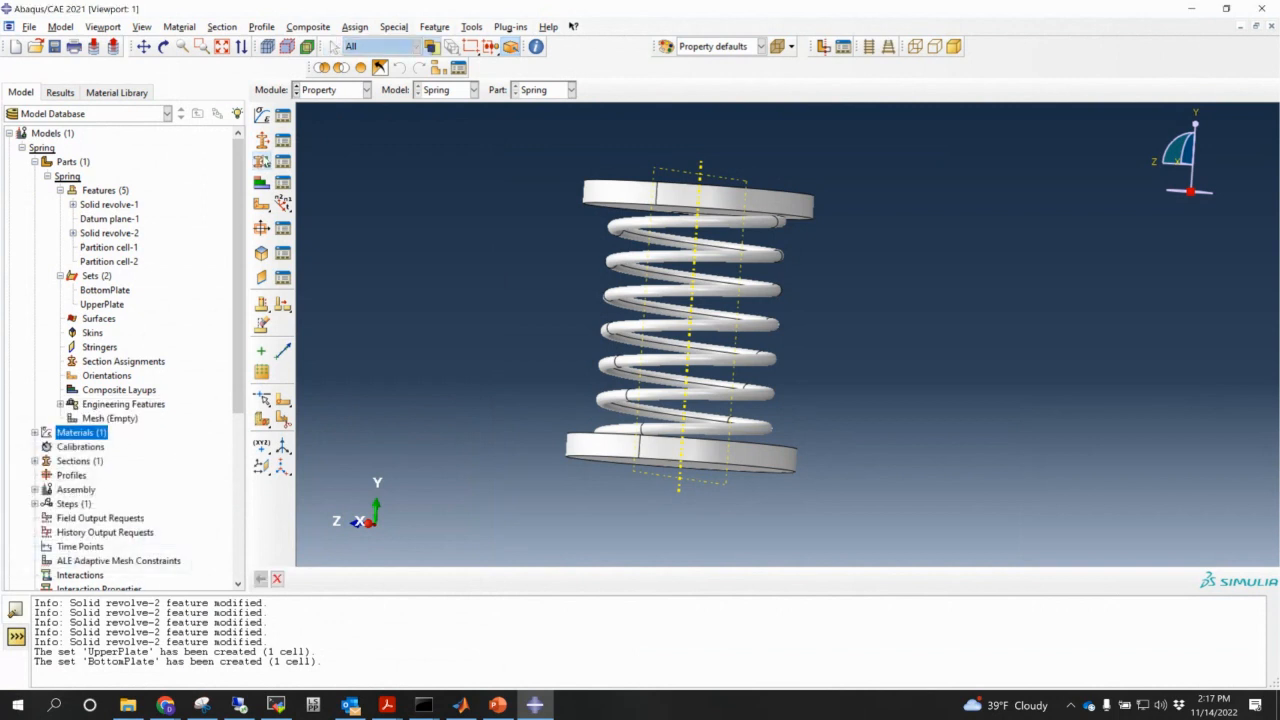
scroll(489, 206, "down", 1)
left_click_drag(464, 162, 886, 488)
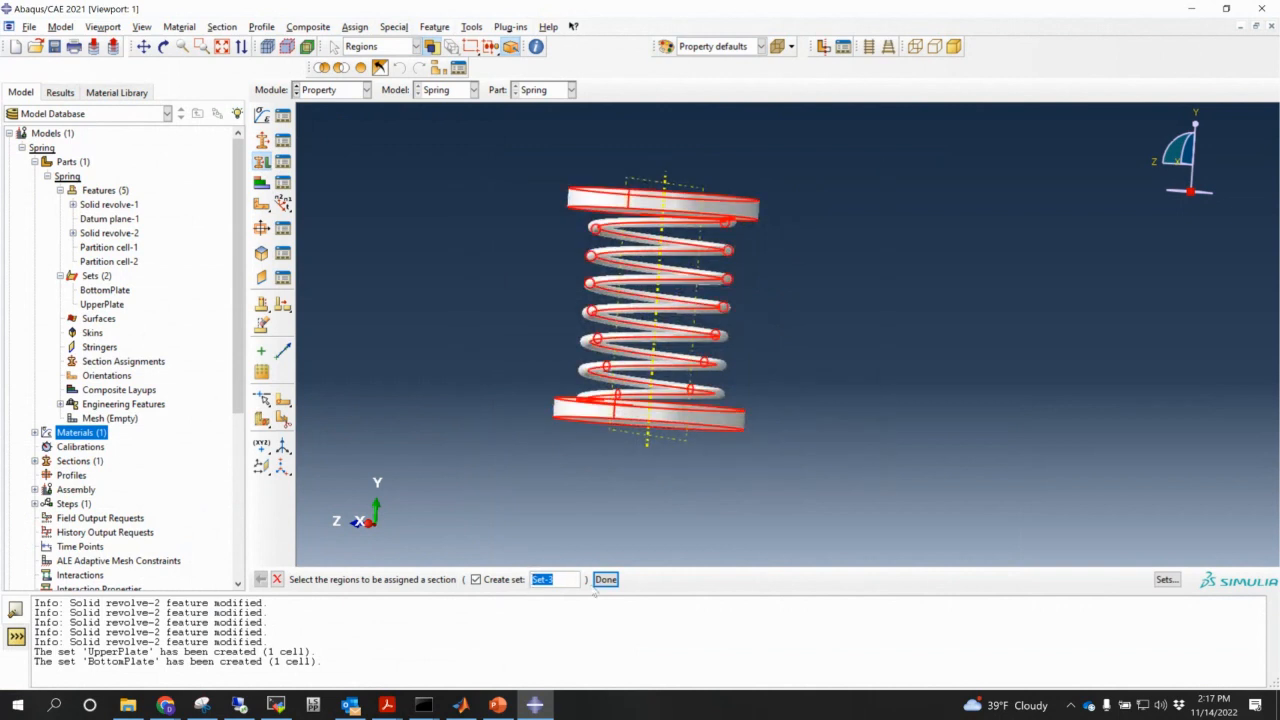
left_click(605, 579)
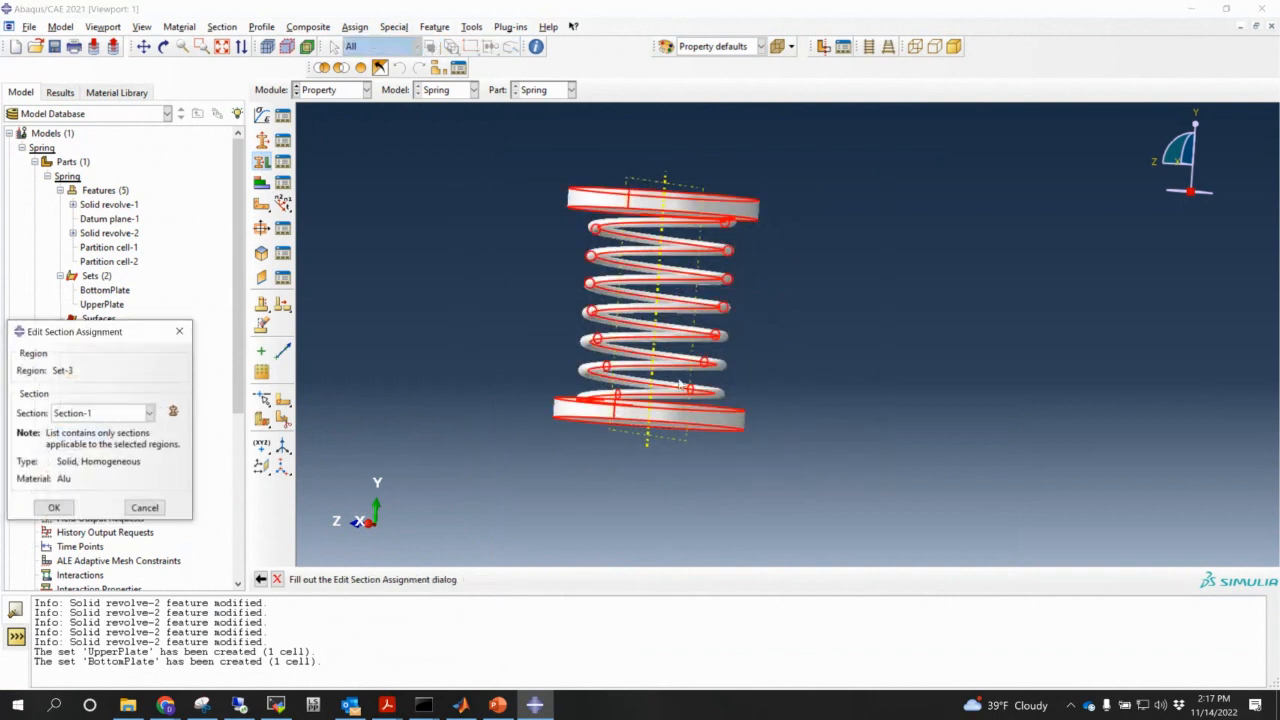
left_click(54, 507)
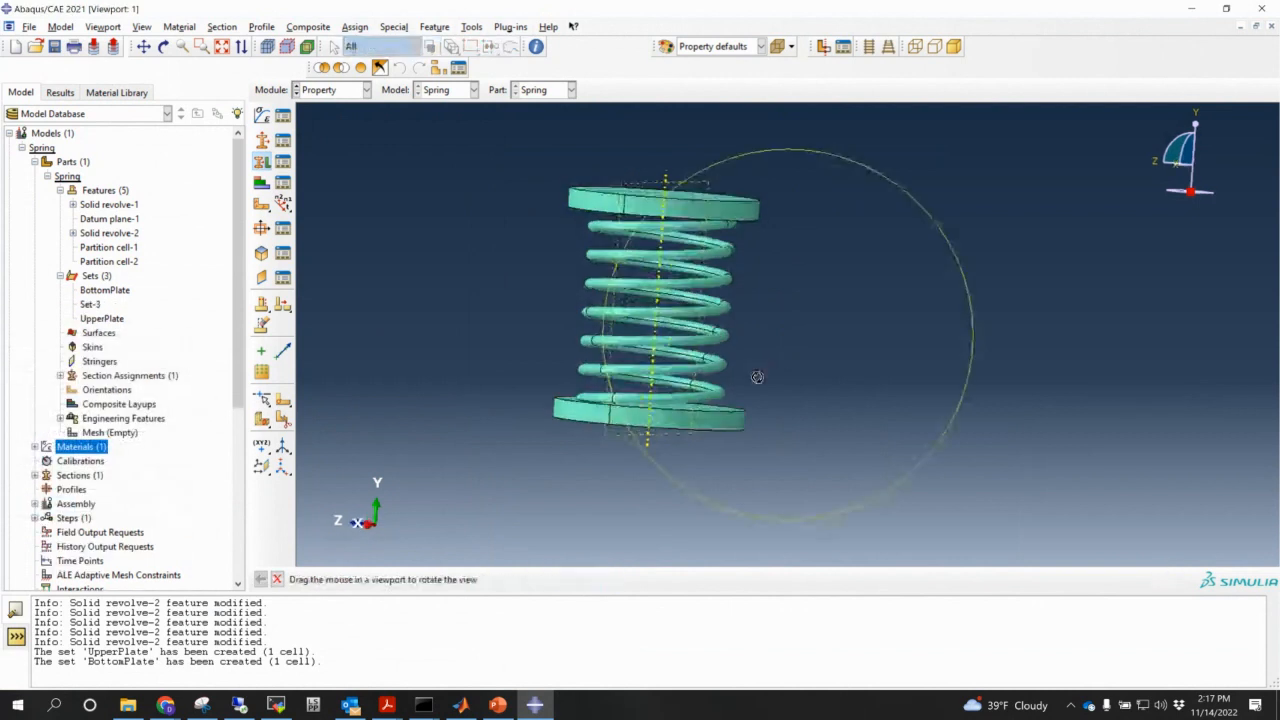
key("Escape")
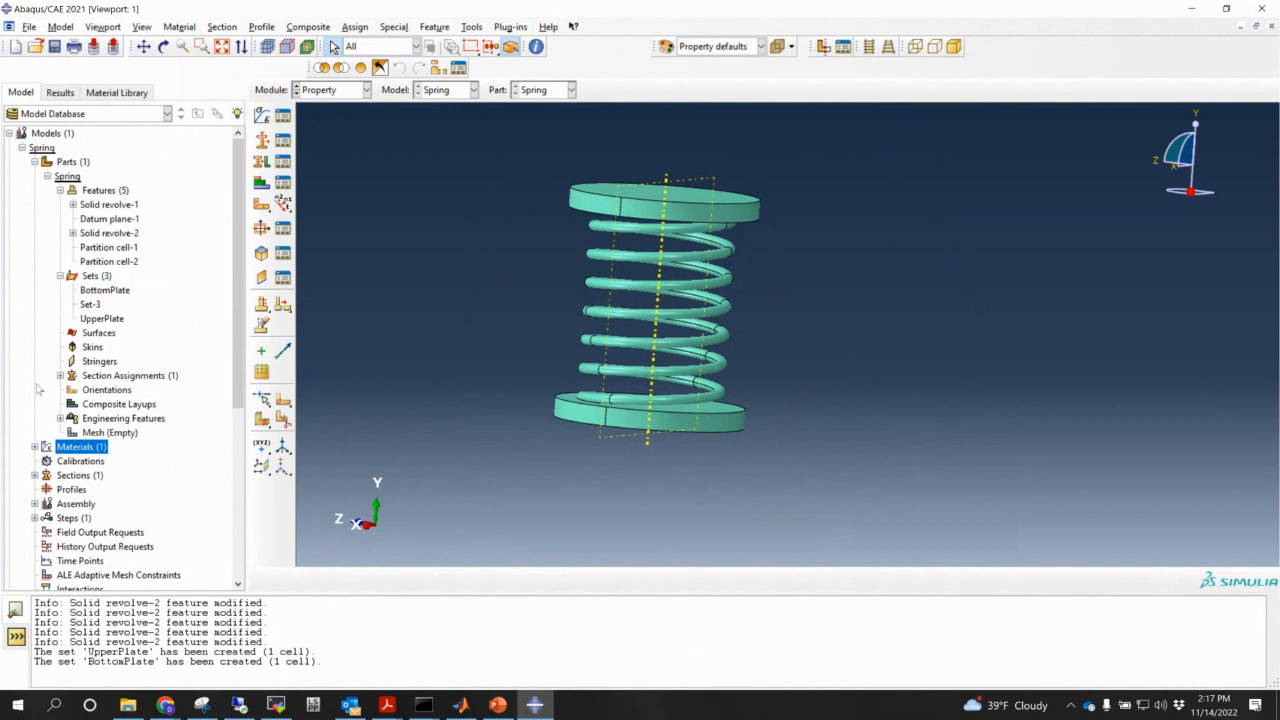
scroll(60, 405, "down", 3)
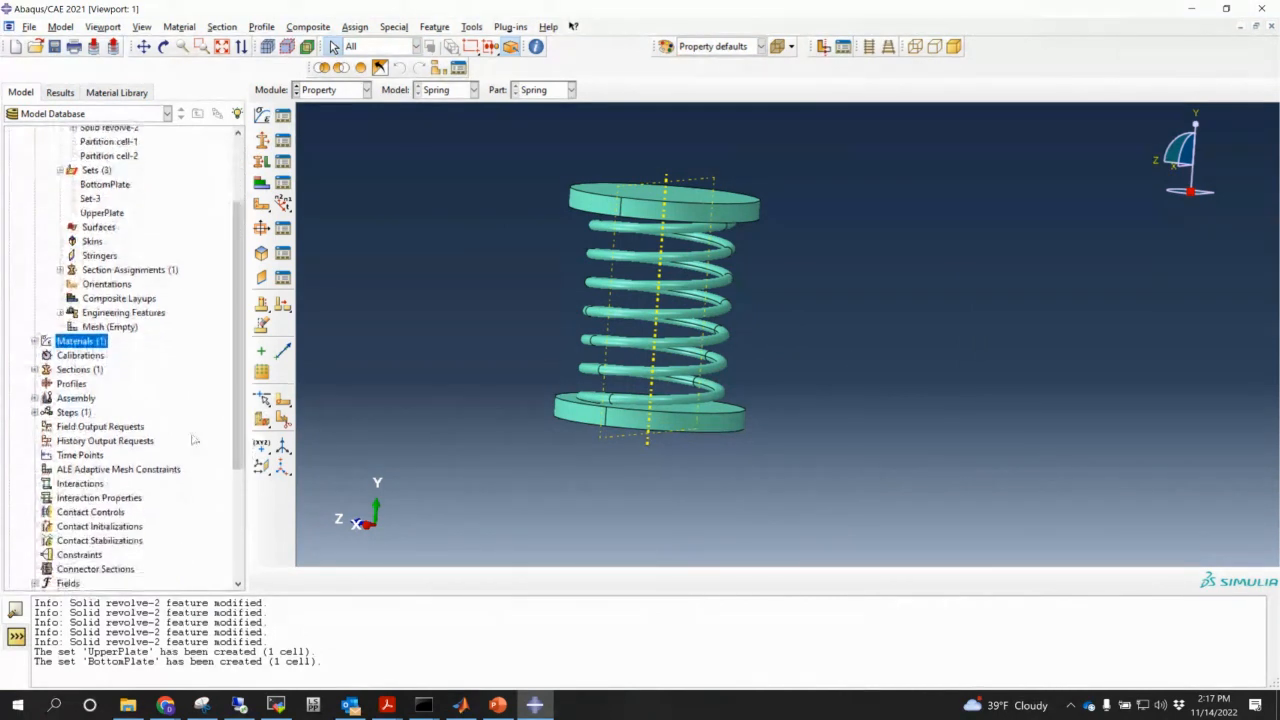
- Add the Spring part to the assembly as a dependent instance
left_click(35, 398)
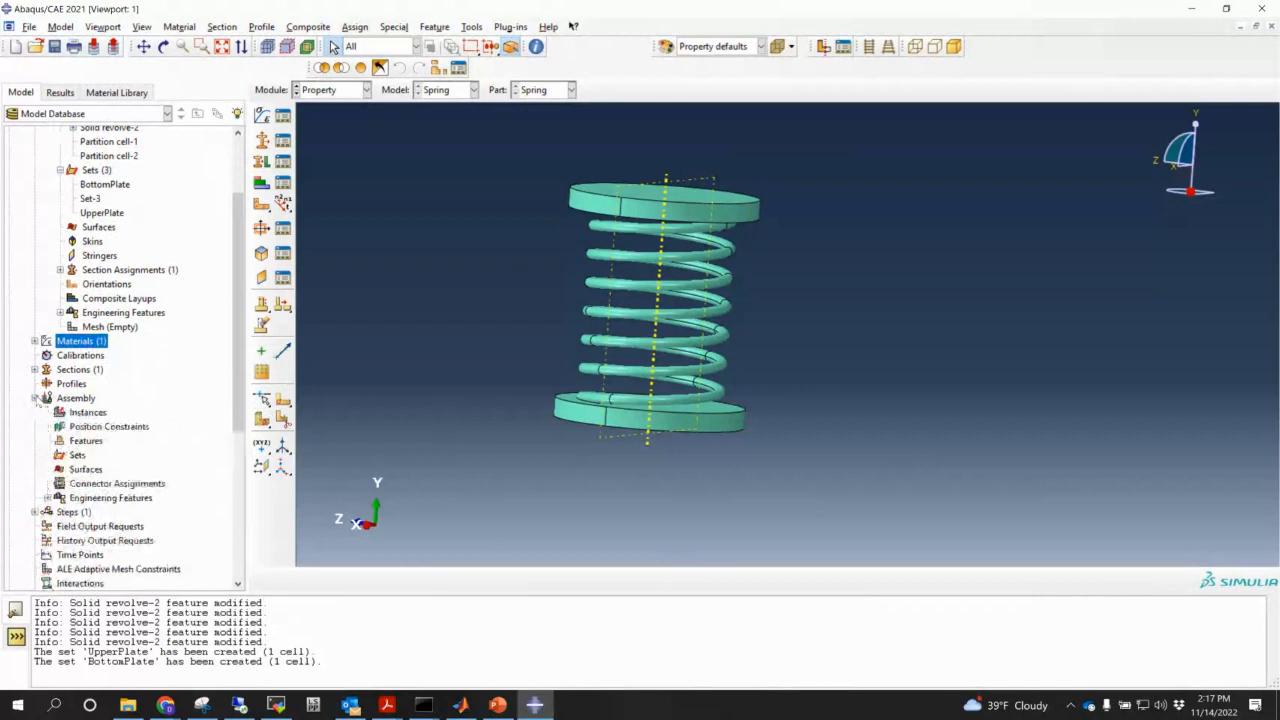
left_click(87, 413)
double_click(87, 413)
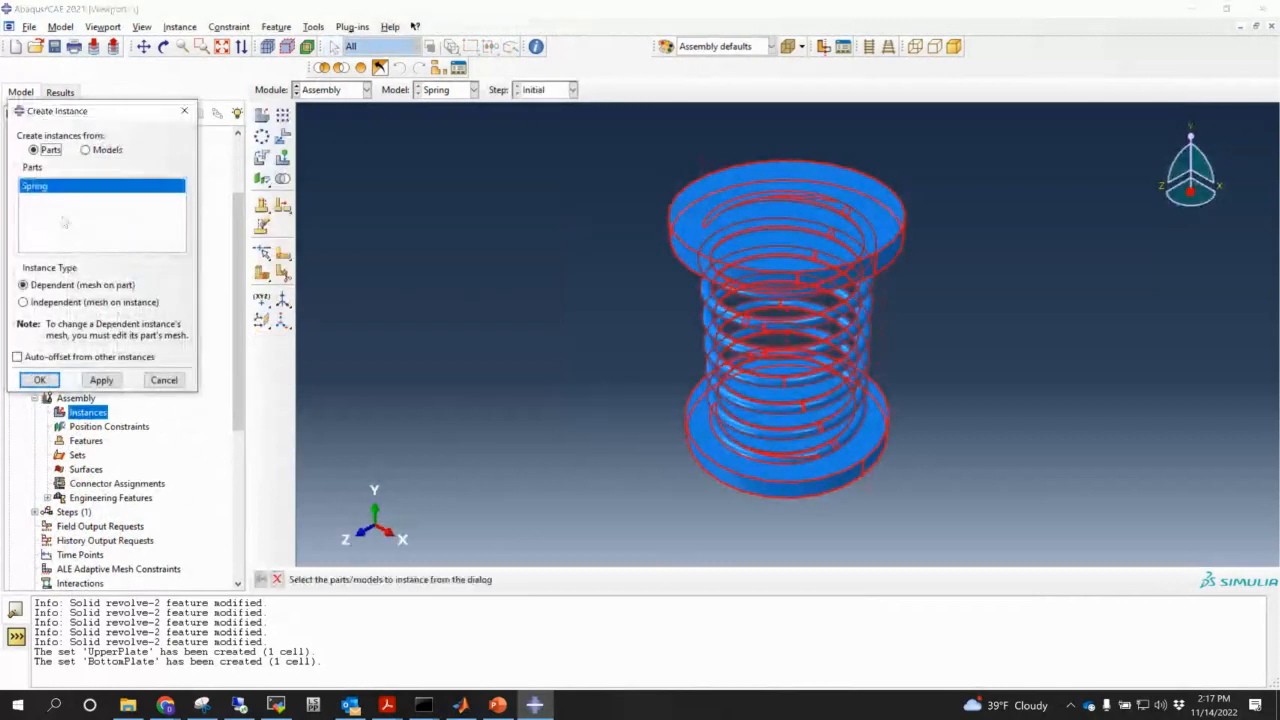
left_click(40, 380)
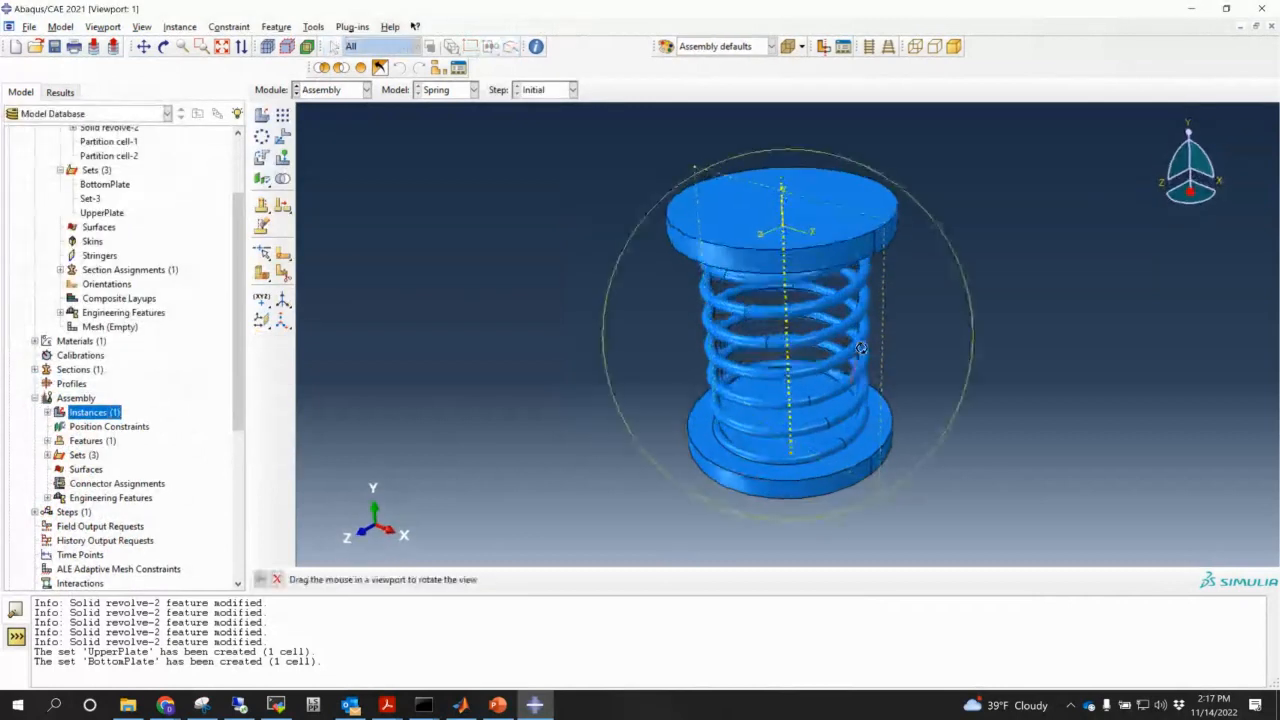
scroll(170, 465, "down", 1)
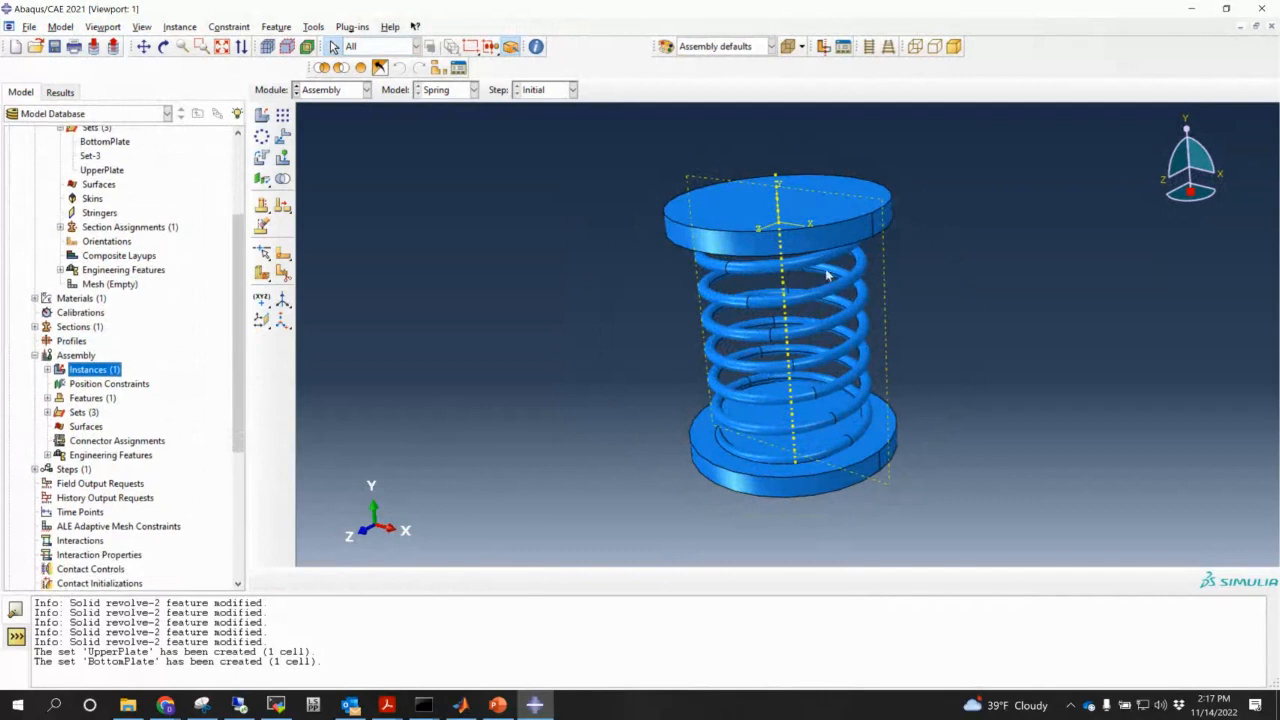
middle_click_drag(886, 354, 697, 377, "ctrl+alt")
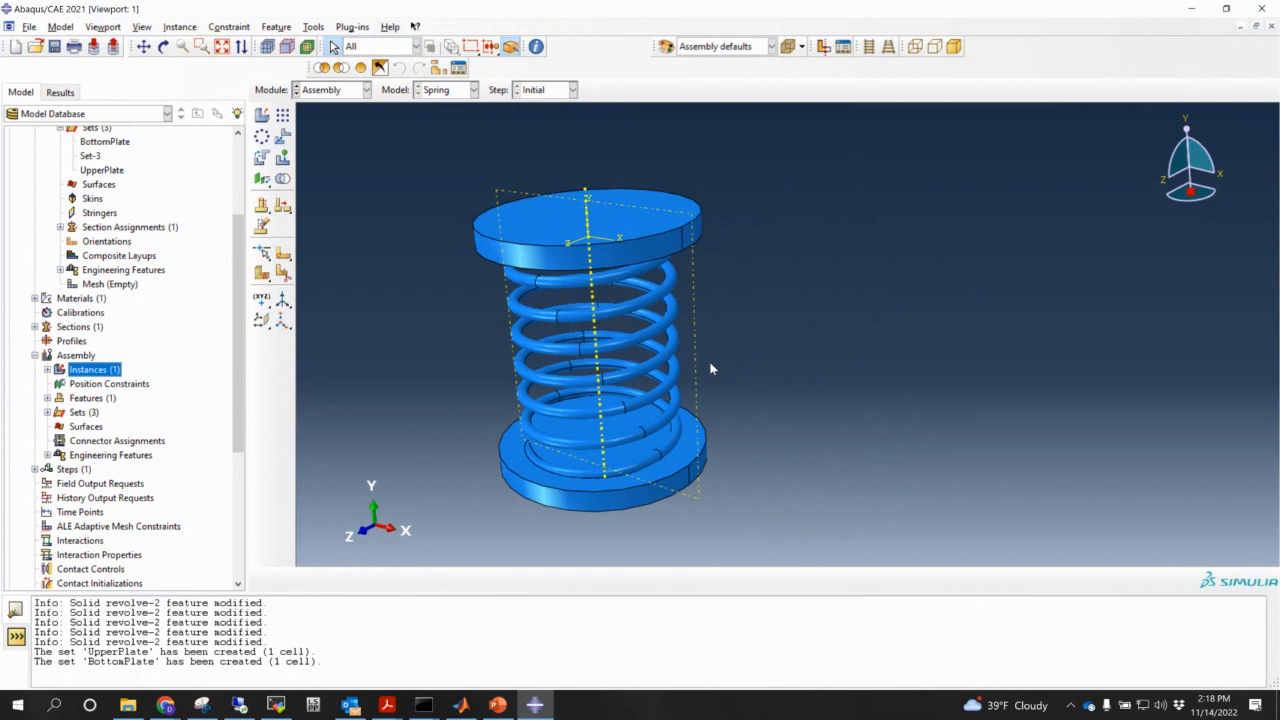
- Place reference points RP-1 on the top plate centre and RP-2 on the bottom plate centre
left_click(313, 27)
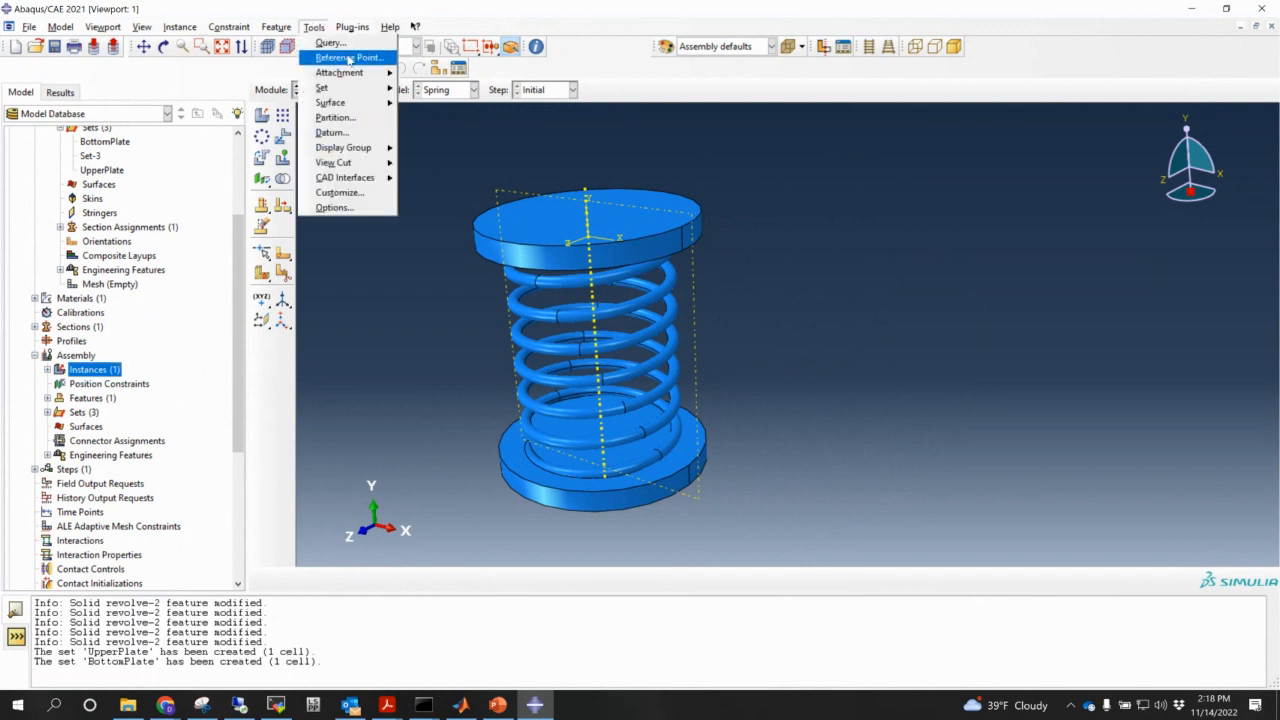
left_click(349, 59)
left_click_drag(580, 207, 672, 312, "ctrl+alt")
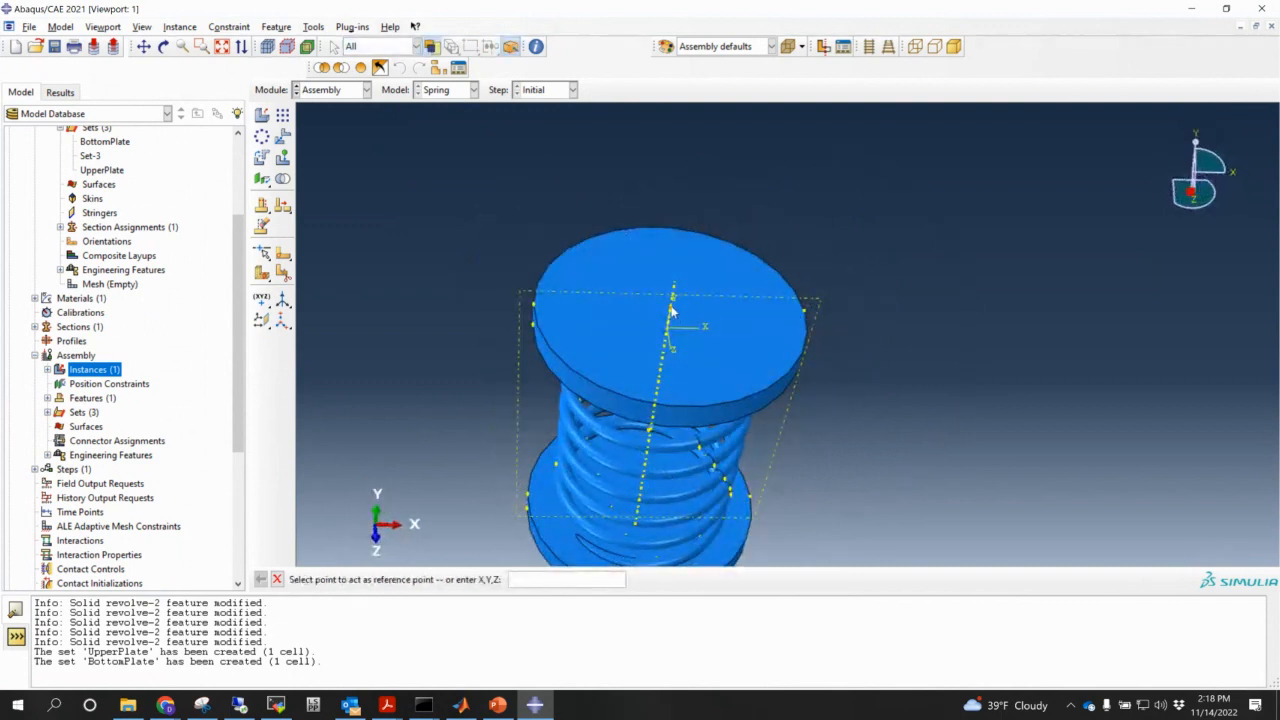
left_click(672, 308)
middle_click_drag(696, 406, 630, 307, "ctrl+alt")
left_click_drag(673, 438, 656, 375, "ctrl+alt")
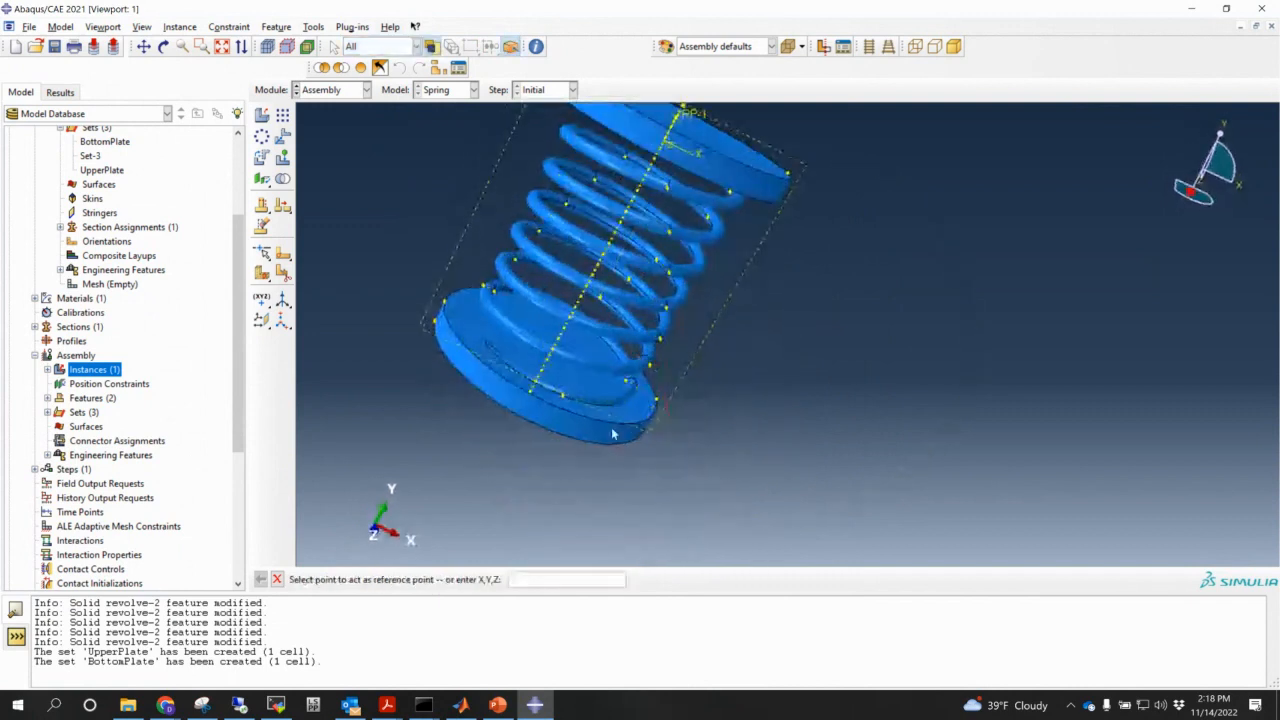
left_click_drag(590, 438, 460, 421, "ctrl+alt")
left_click(603, 368)
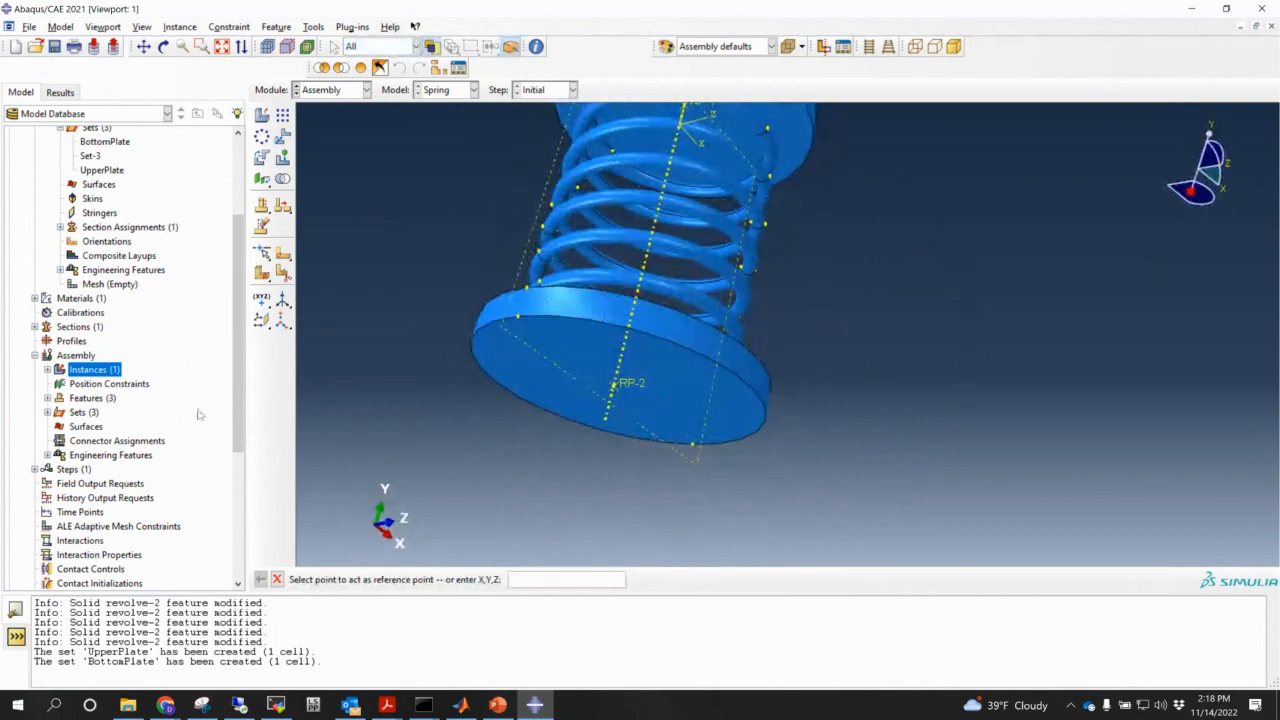
left_click(47, 412)
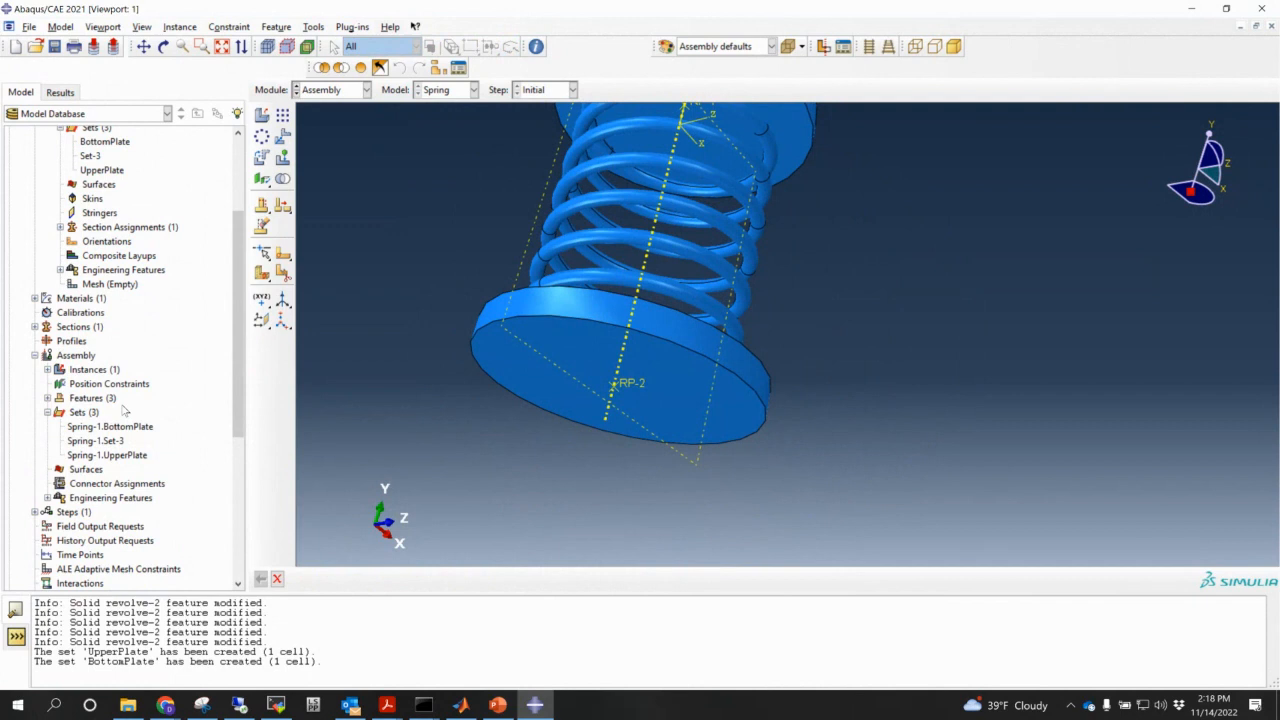
- Create assembly set BottomPlate_RefPoin holding reference point RP-2
double_click(85, 413)
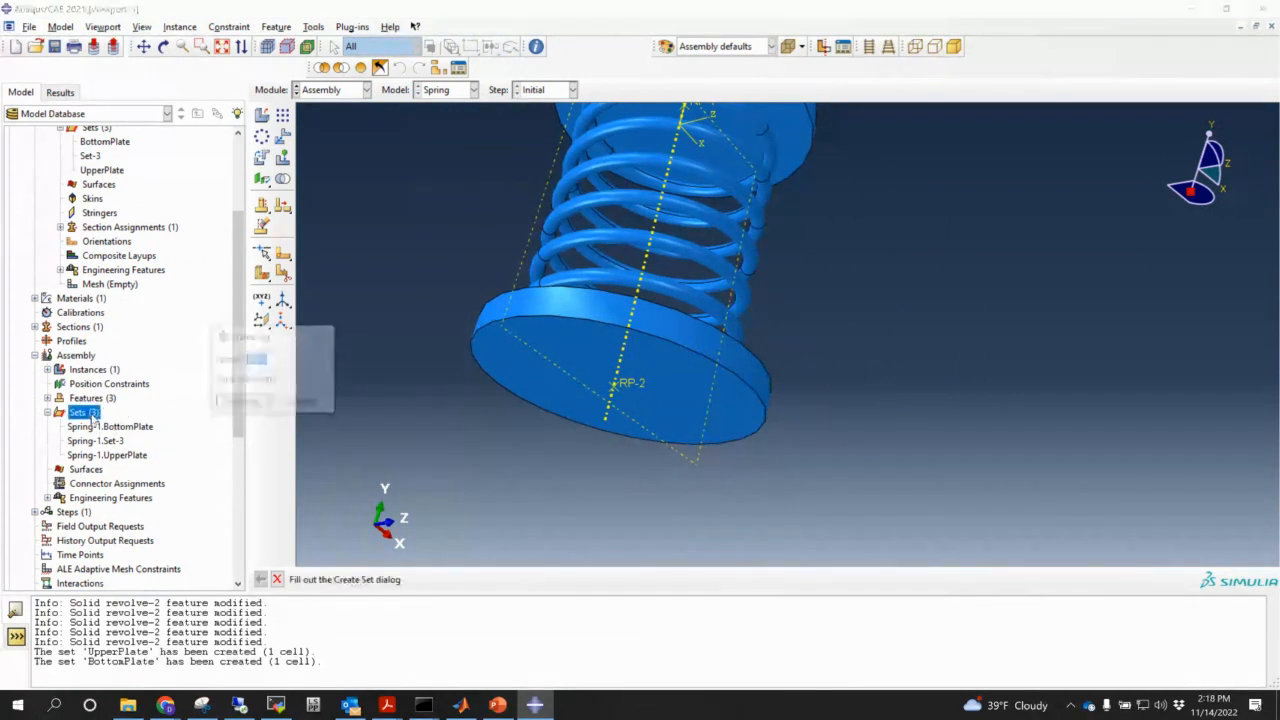
type("Botto")
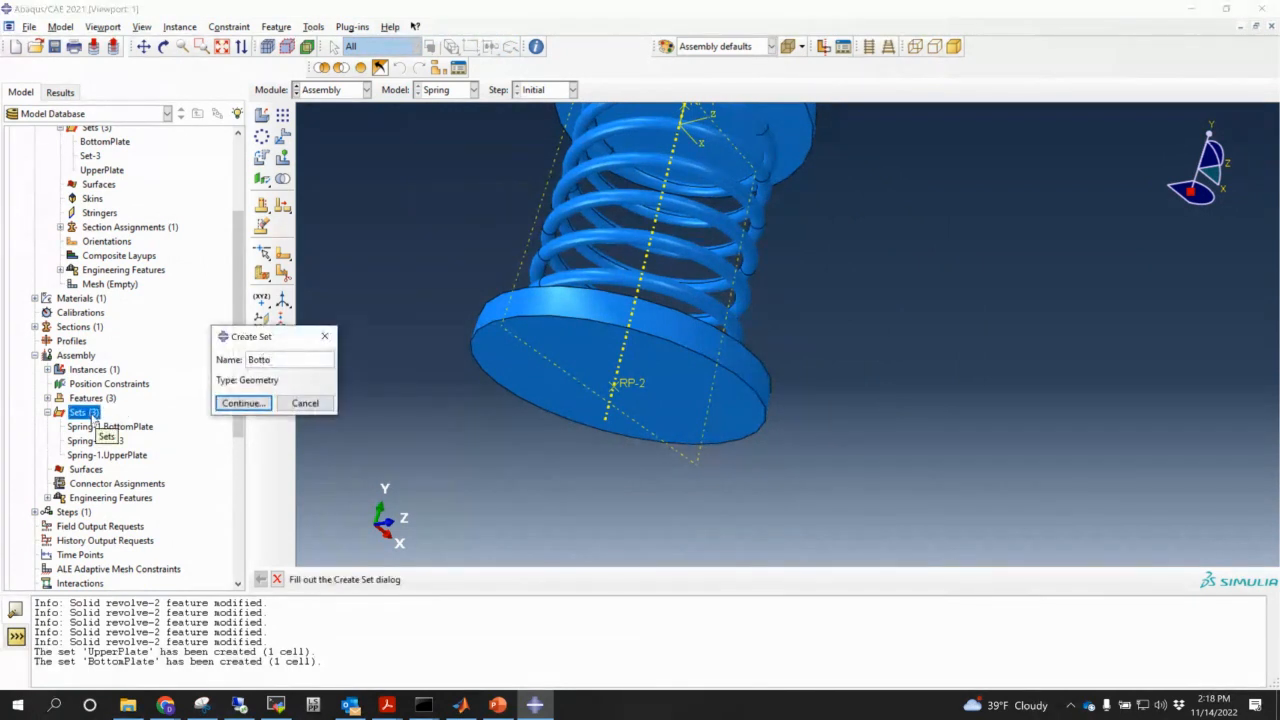
type("mPlate_RefPoin")
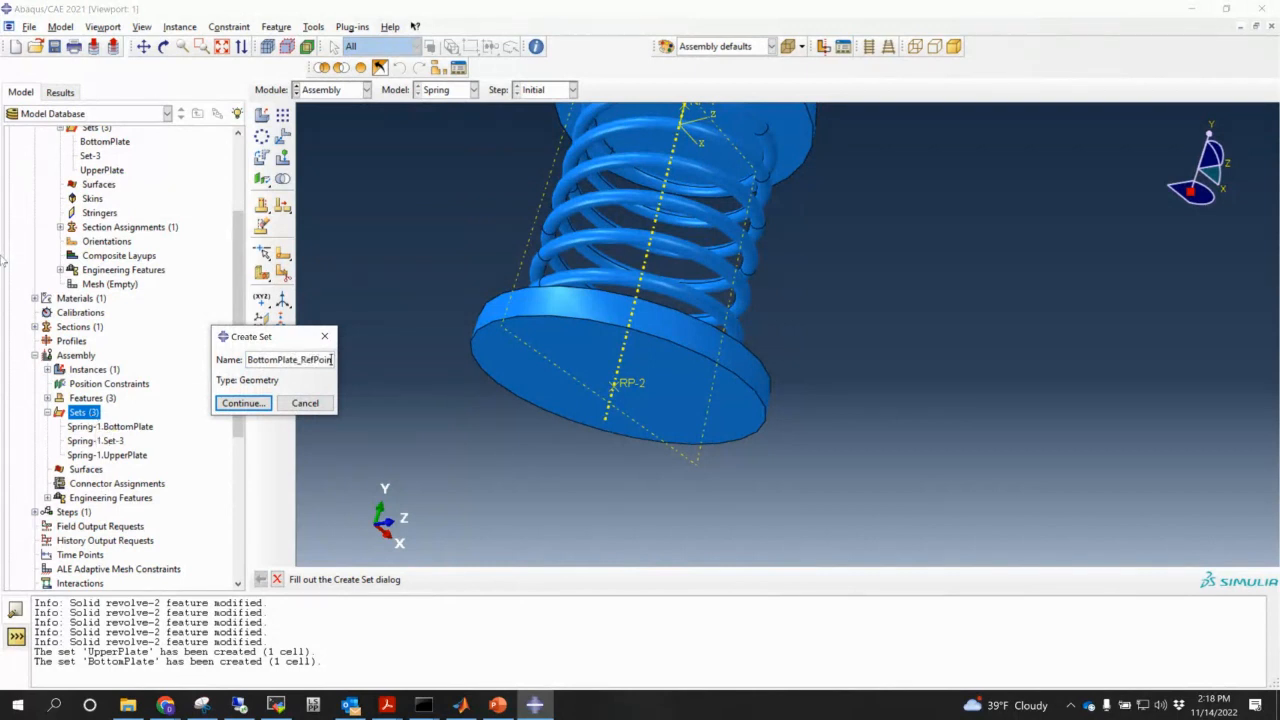
left_click(243, 403)
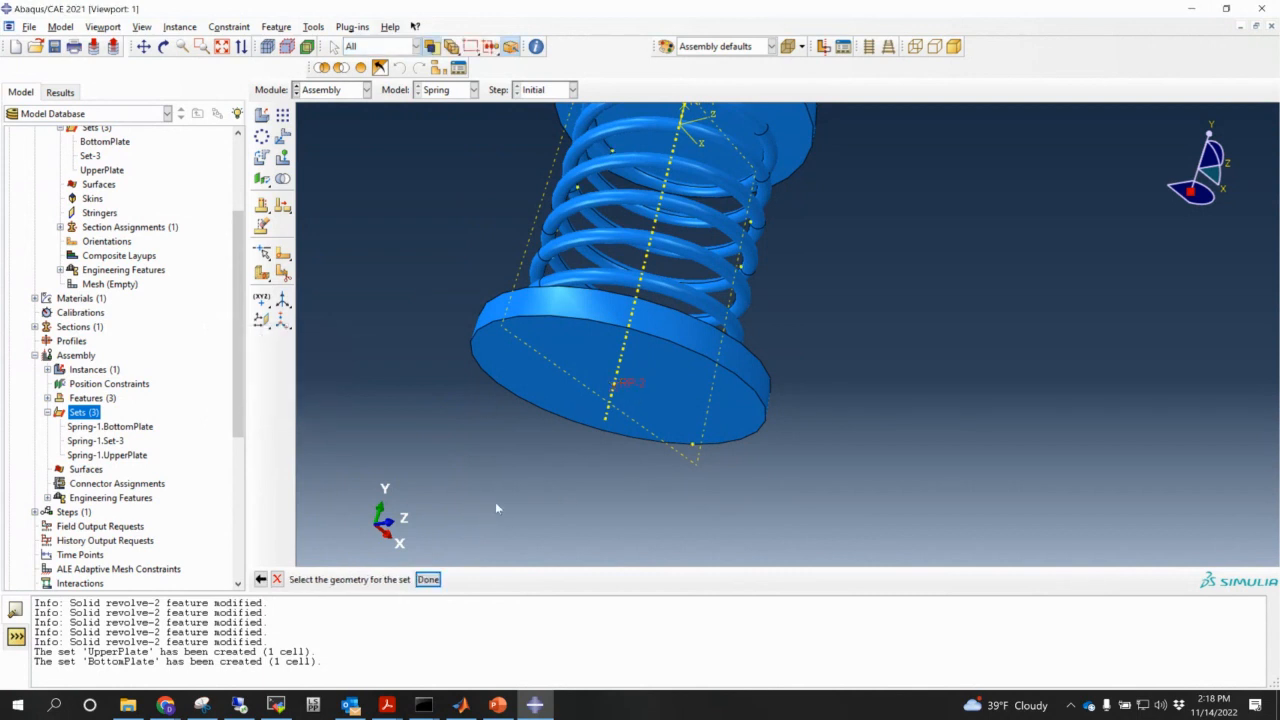
left_click(430, 581)
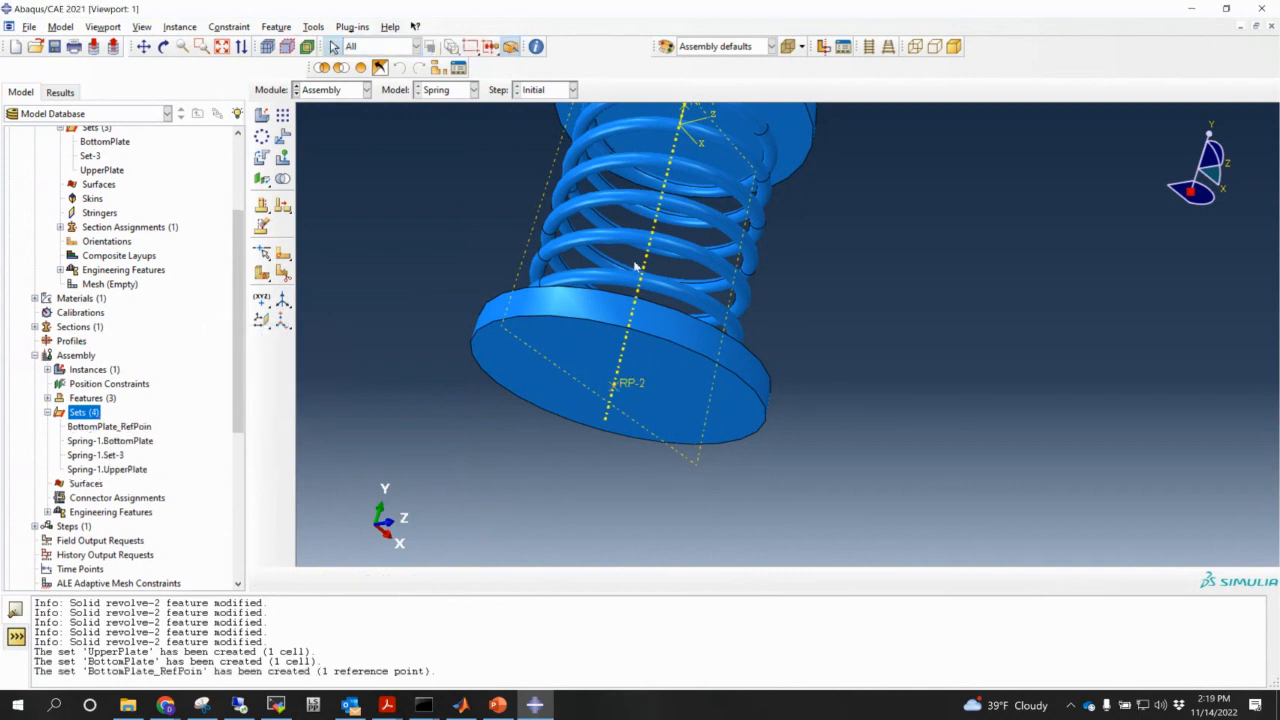
left_click_drag(703, 212, 708, 382, "ctrl+alt")
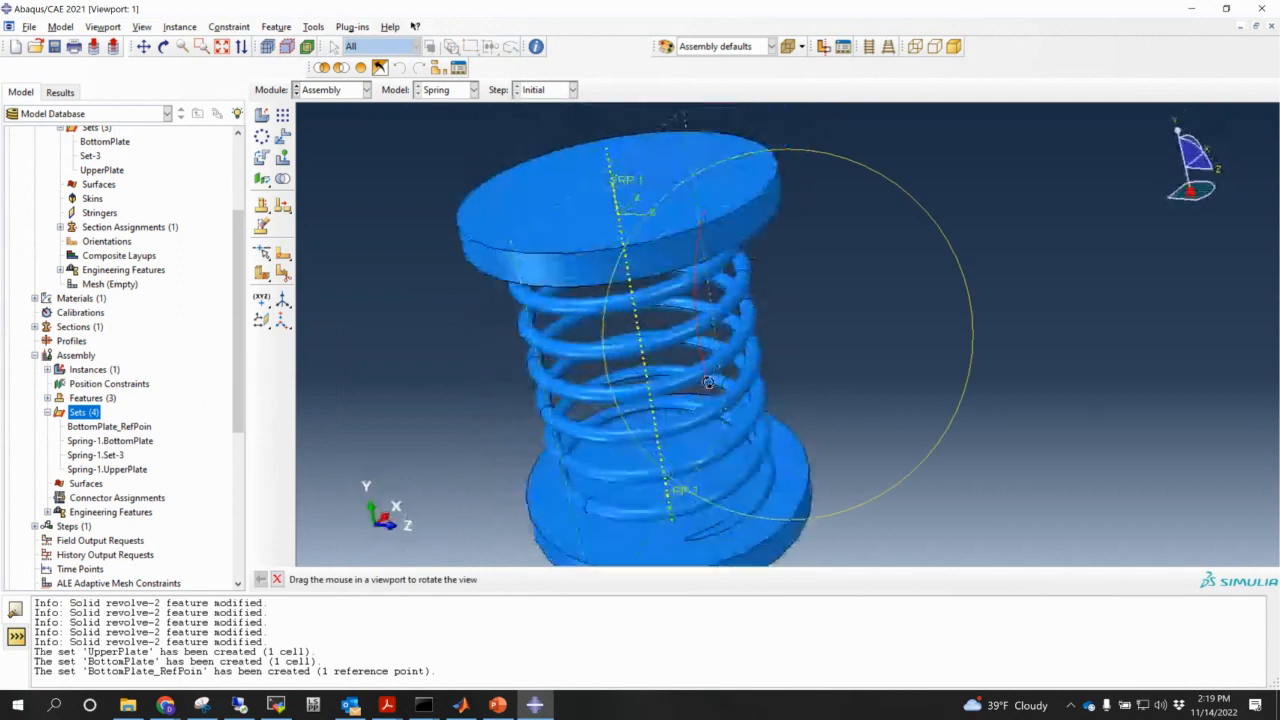
- Create assembly set TopPlate_RefPoint holding reference point RP-1
double_click(84, 412)
type("Top")
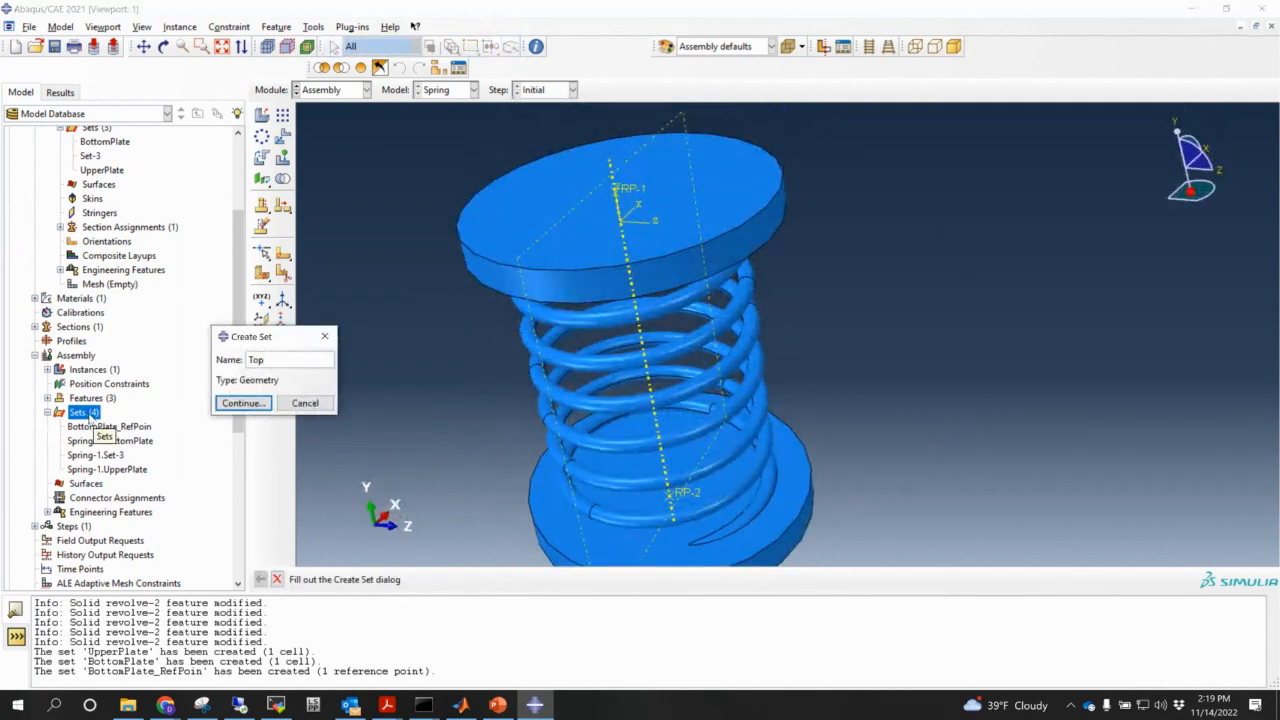
type("Plate_RefPoint")
left_click(242, 403)
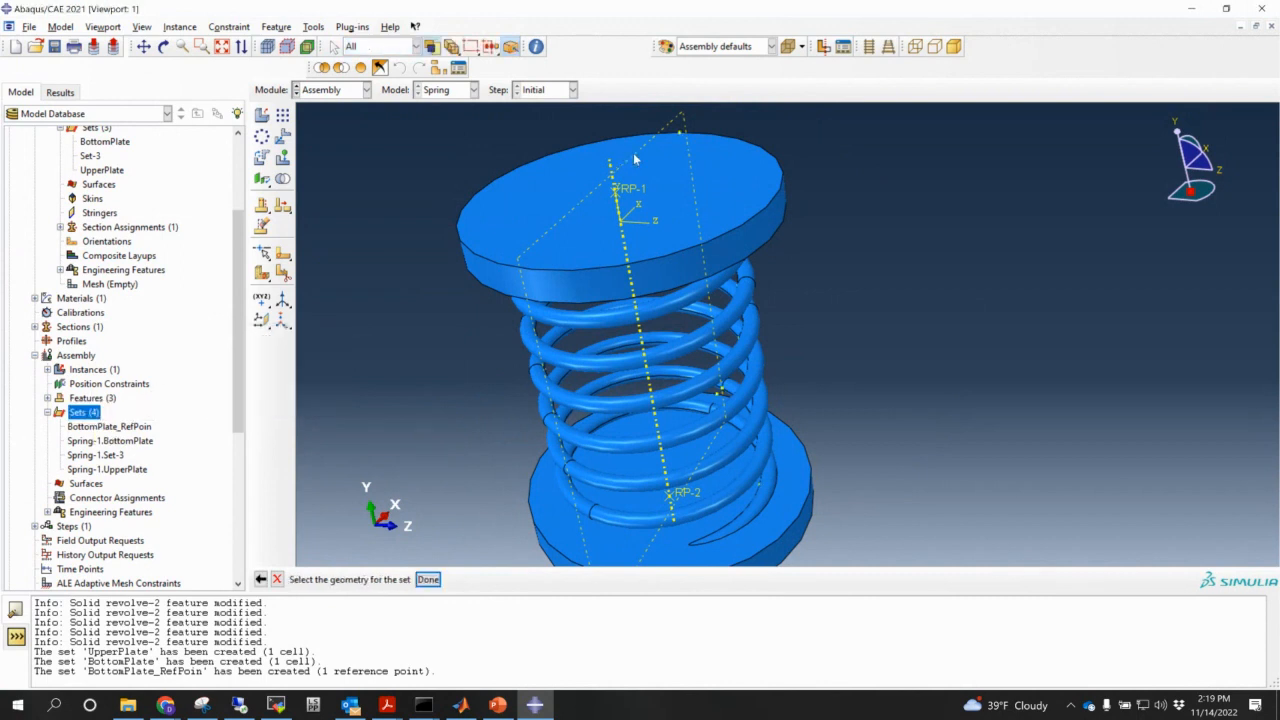
left_click(428, 579)
scroll(555, 400, "down", 1)
left_click_drag(555, 399, 379, 376, "ctrl+alt")
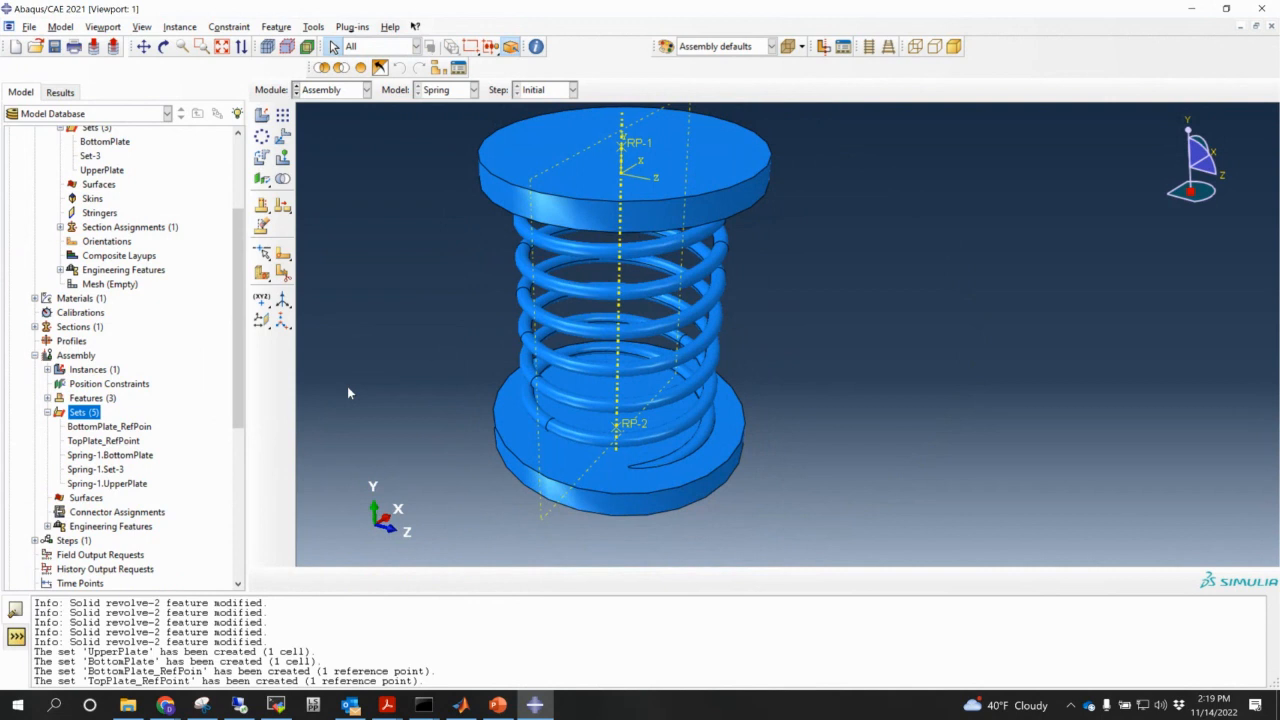
scroll(580, 402, "down", 2)
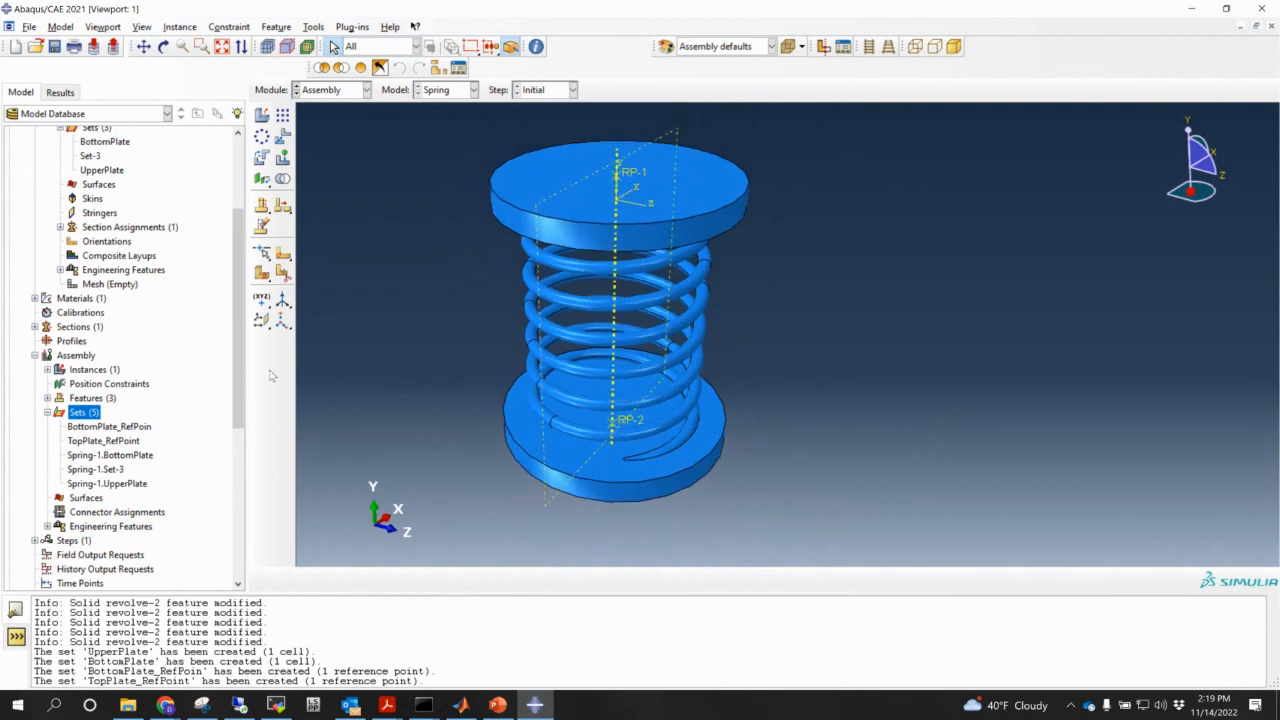
scroll(228, 435, "down", 3)
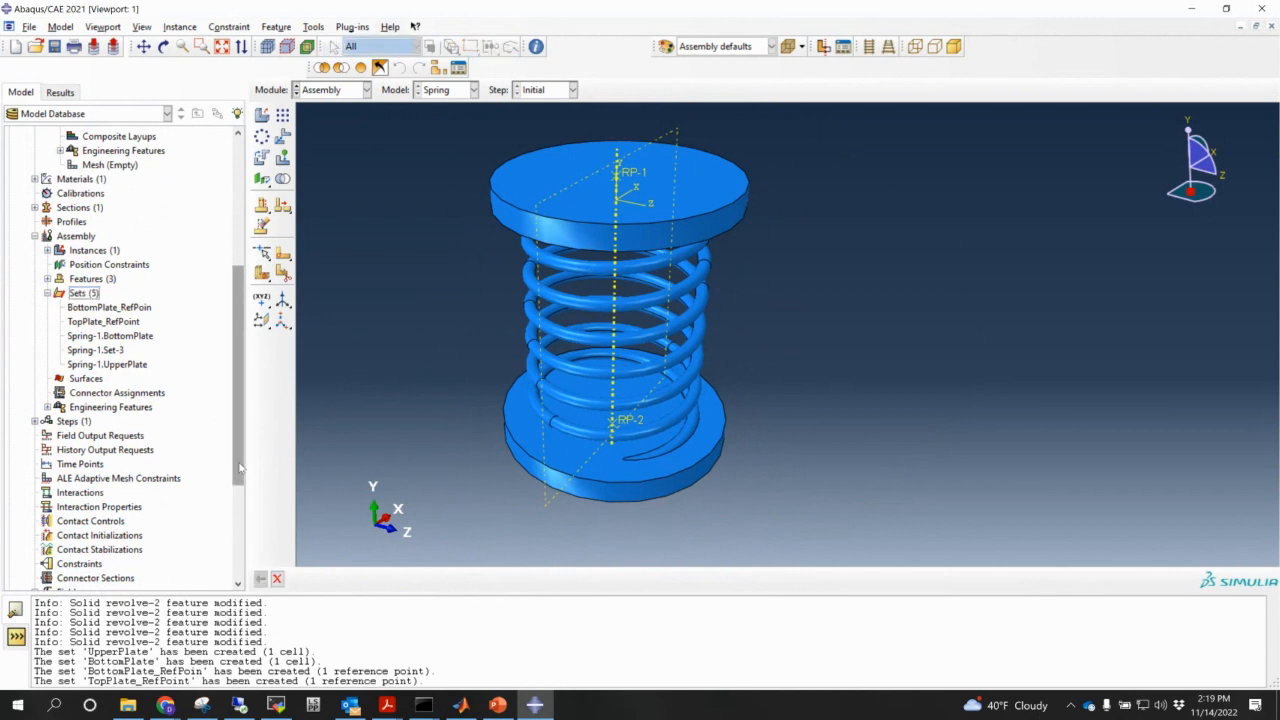
scroll(240, 468, "down", 1)
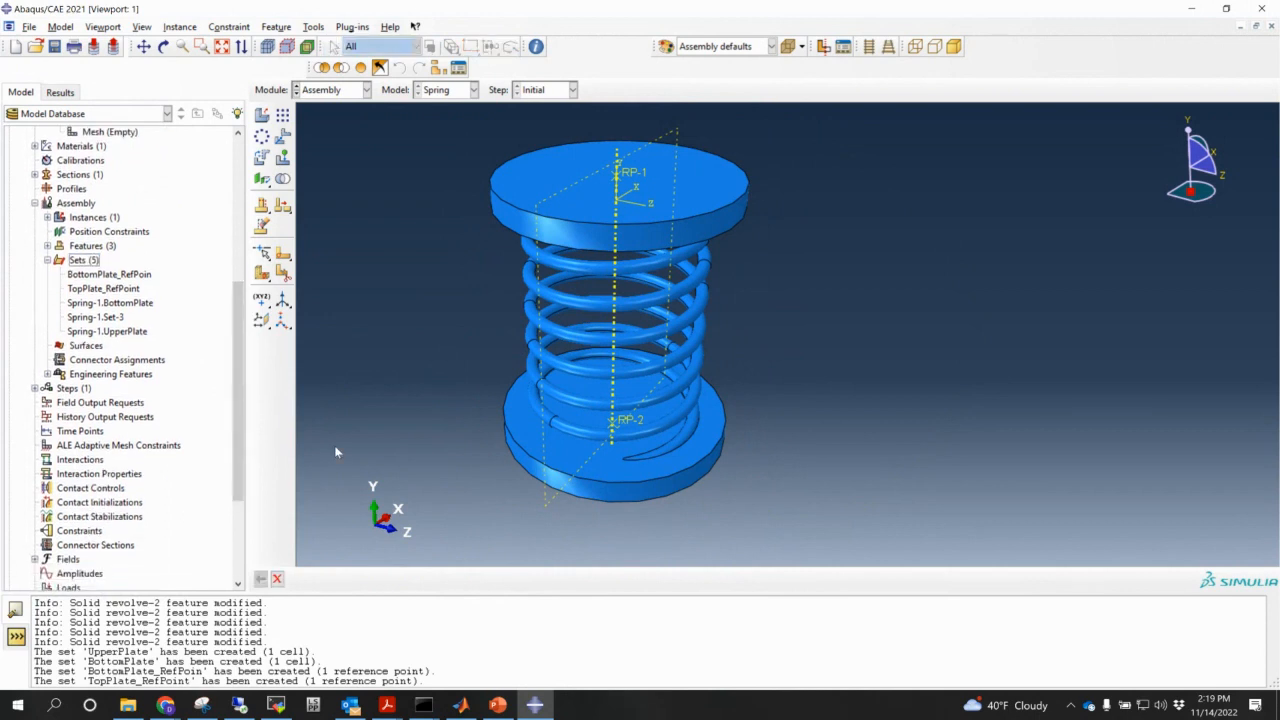
left_click_drag(692, 350, 646, 291, "ctrl+alt")
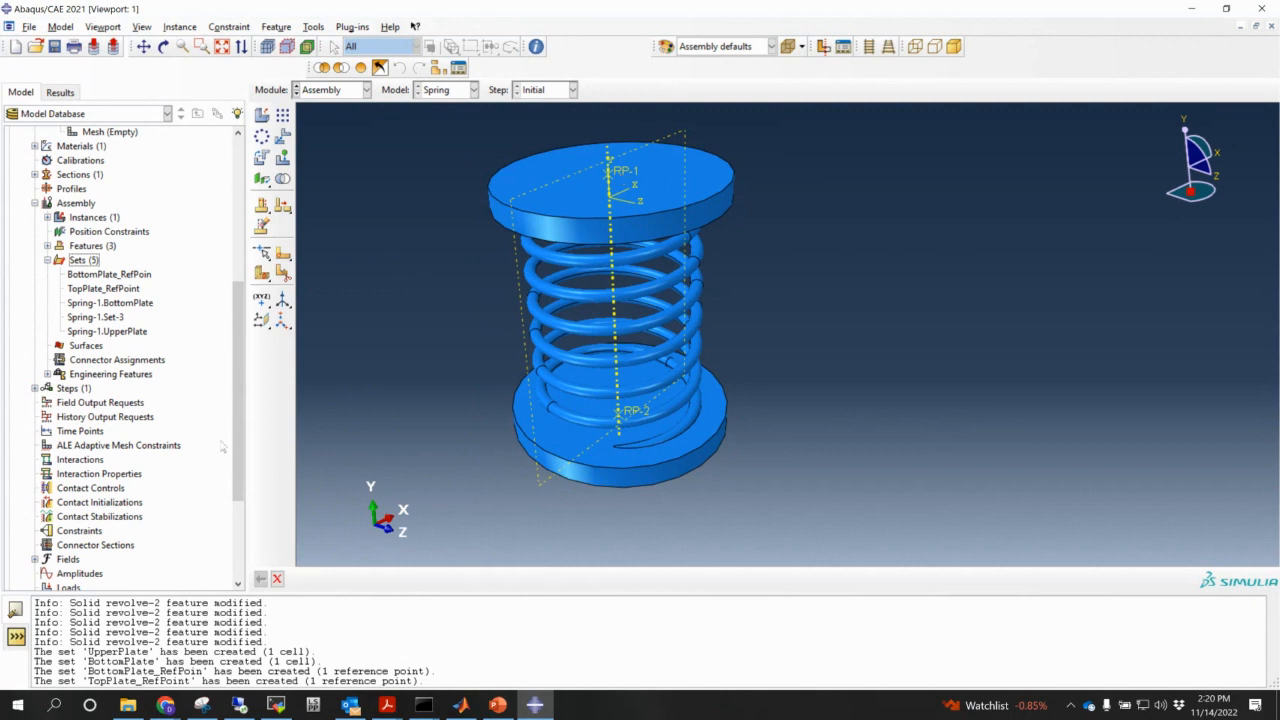
- Start a new Rigid body constraint named TopPlate_Constraint
double_click(100, 532)
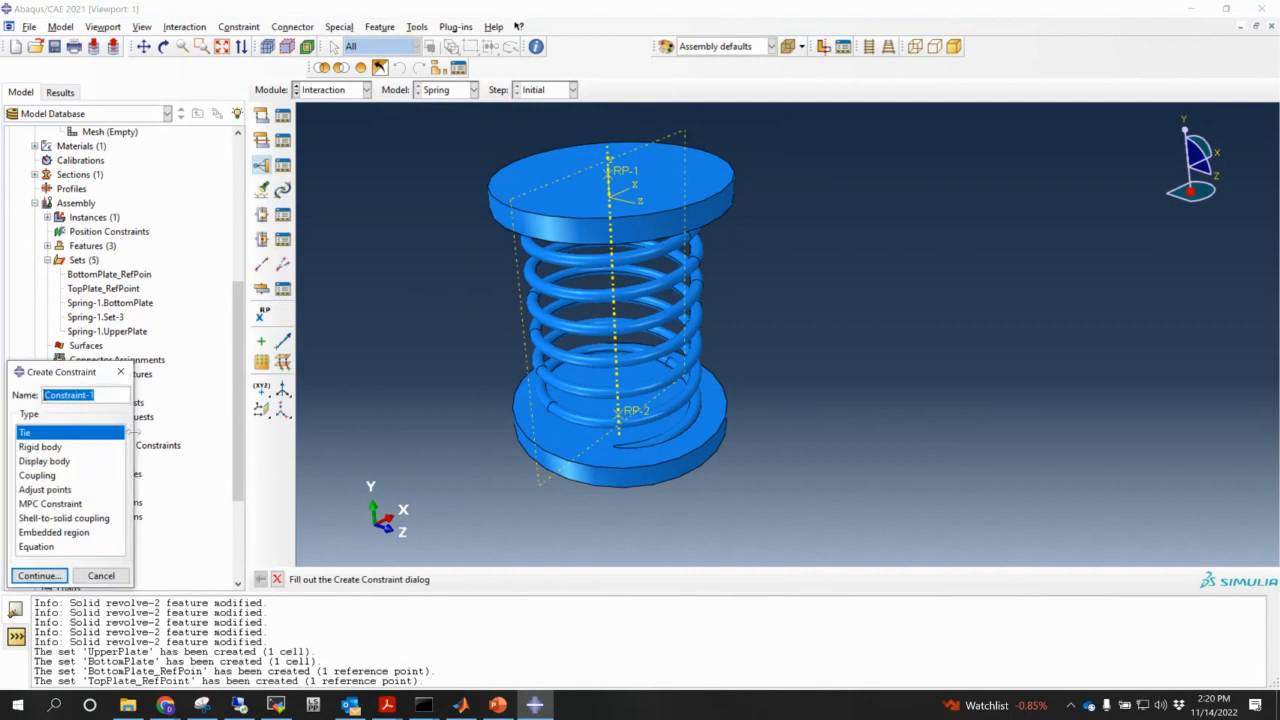
left_click(62, 447)
triple_click(110, 400)
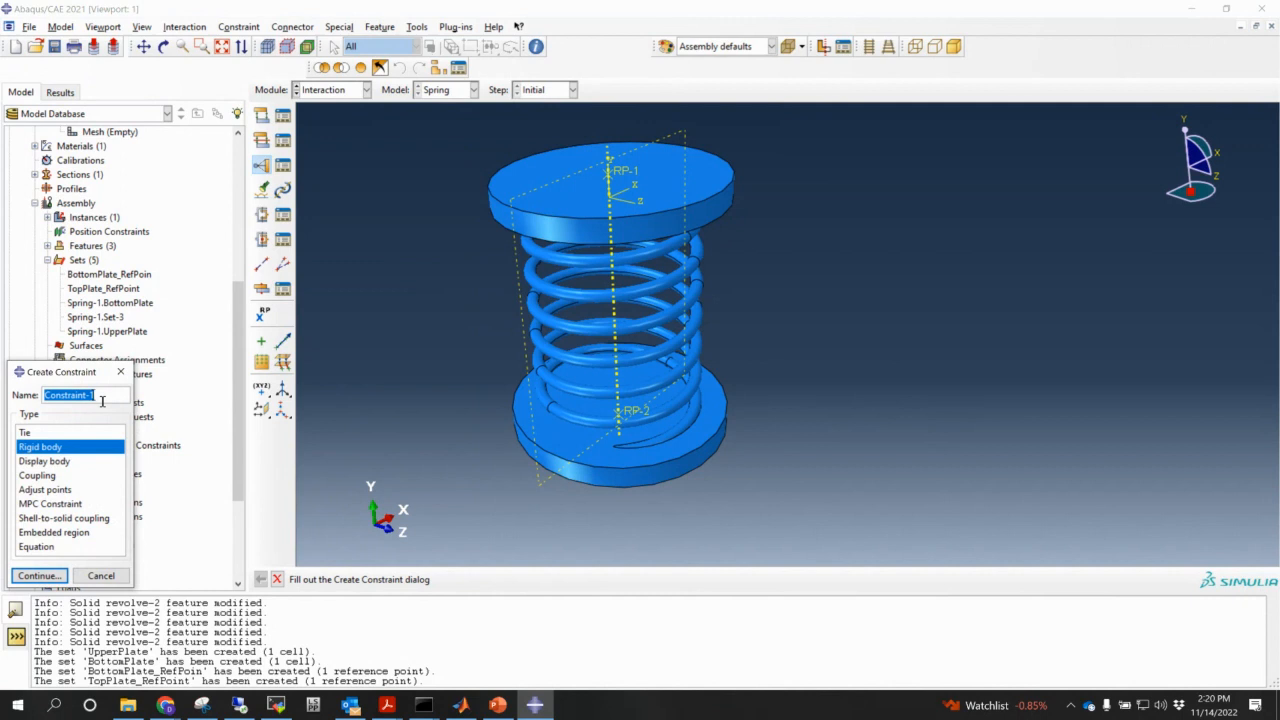
key("BackSpace")
type("TopPlate_R")
key("BackSpace")
type("Constration")
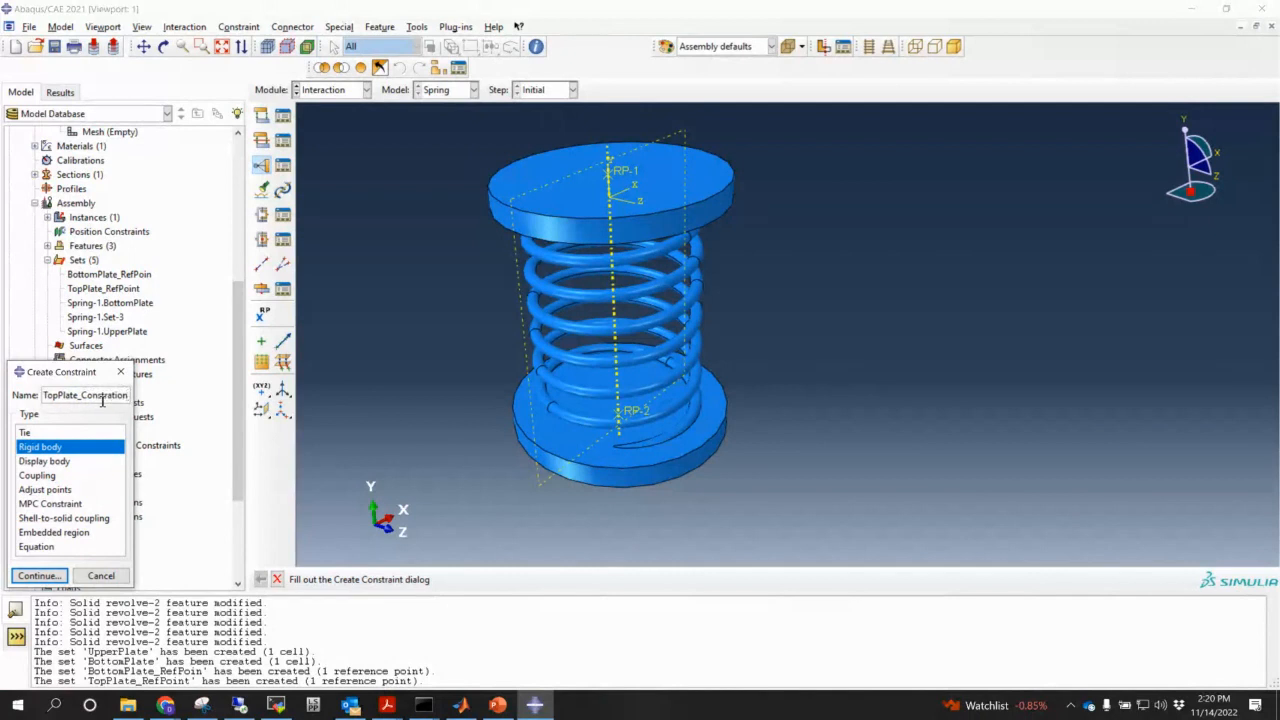
key("BackSpace")
key("BackSpace")
key("BackSpace")
key("BackSpace")
type("int")
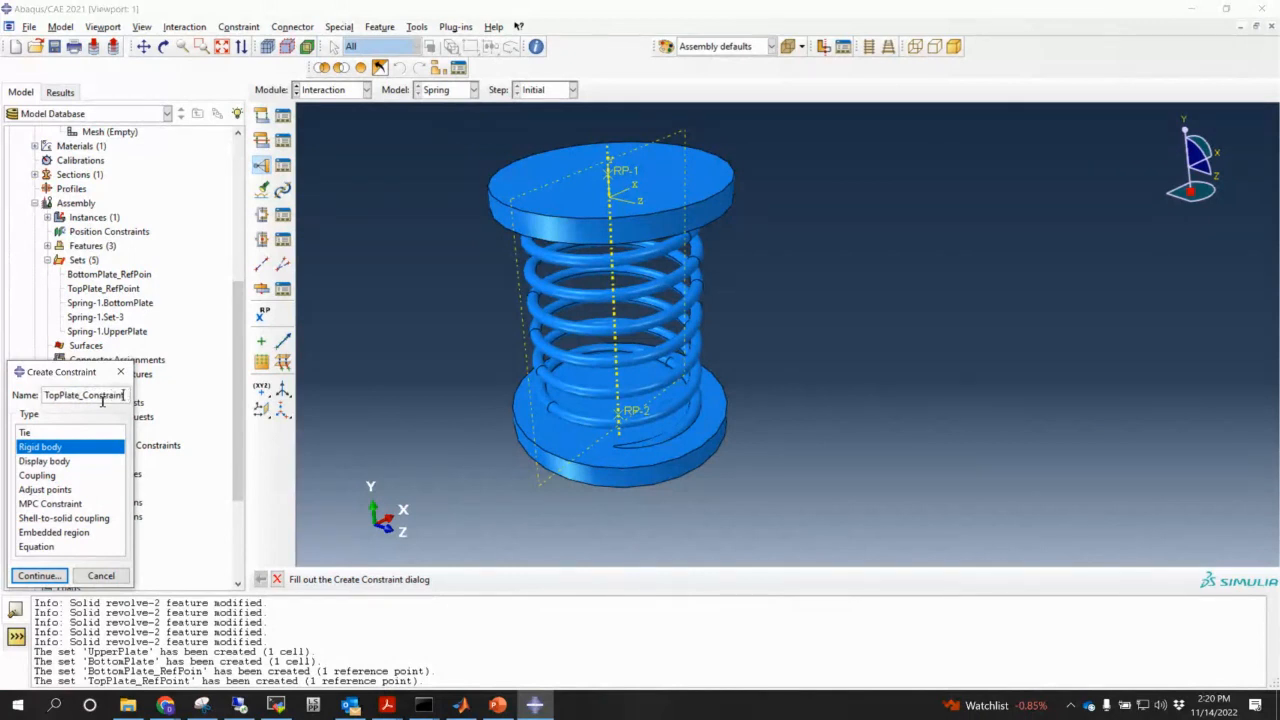
left_click(40, 576)
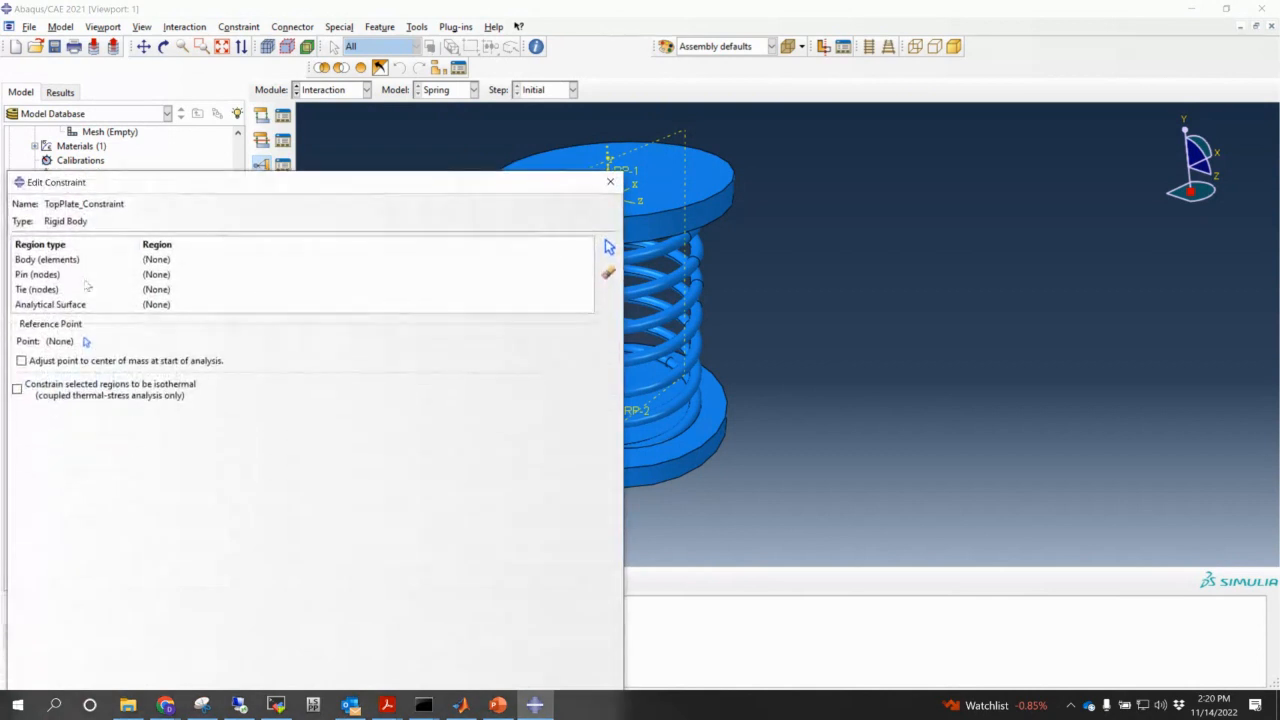
- Set the rigid body region to the Spring-1.UpperPlate set
left_click(150, 263)
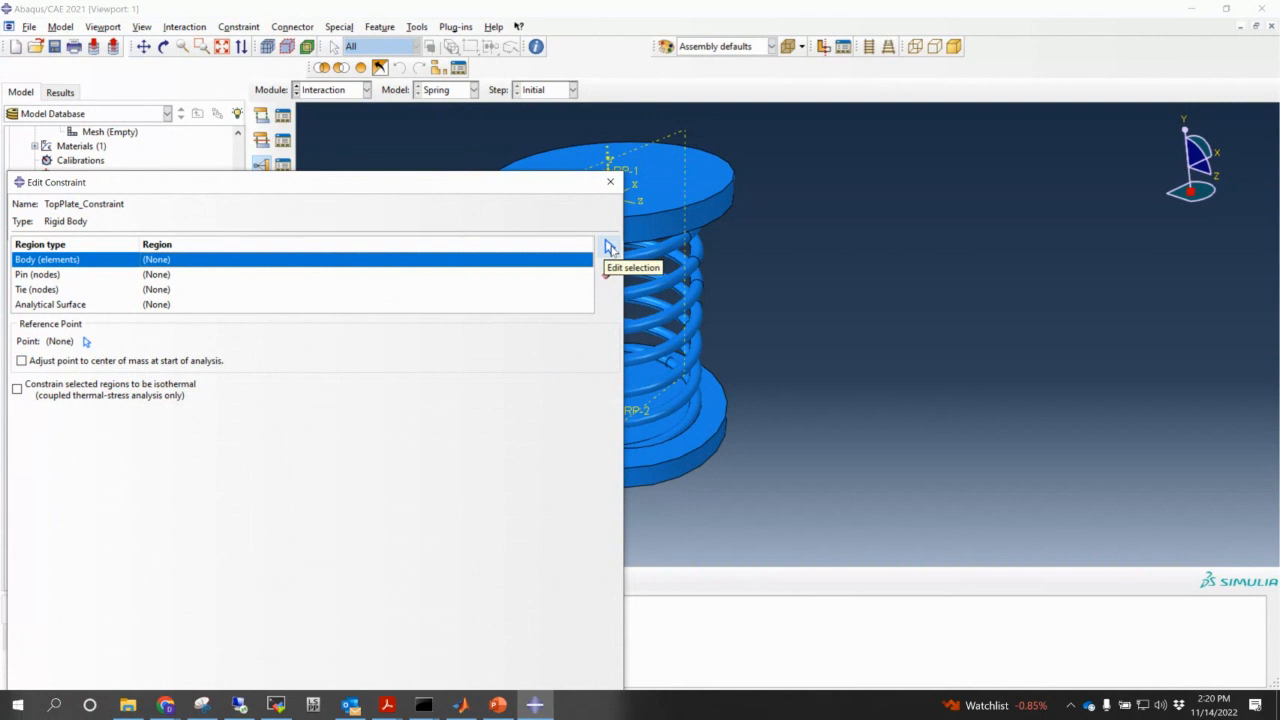
left_click(610, 247)
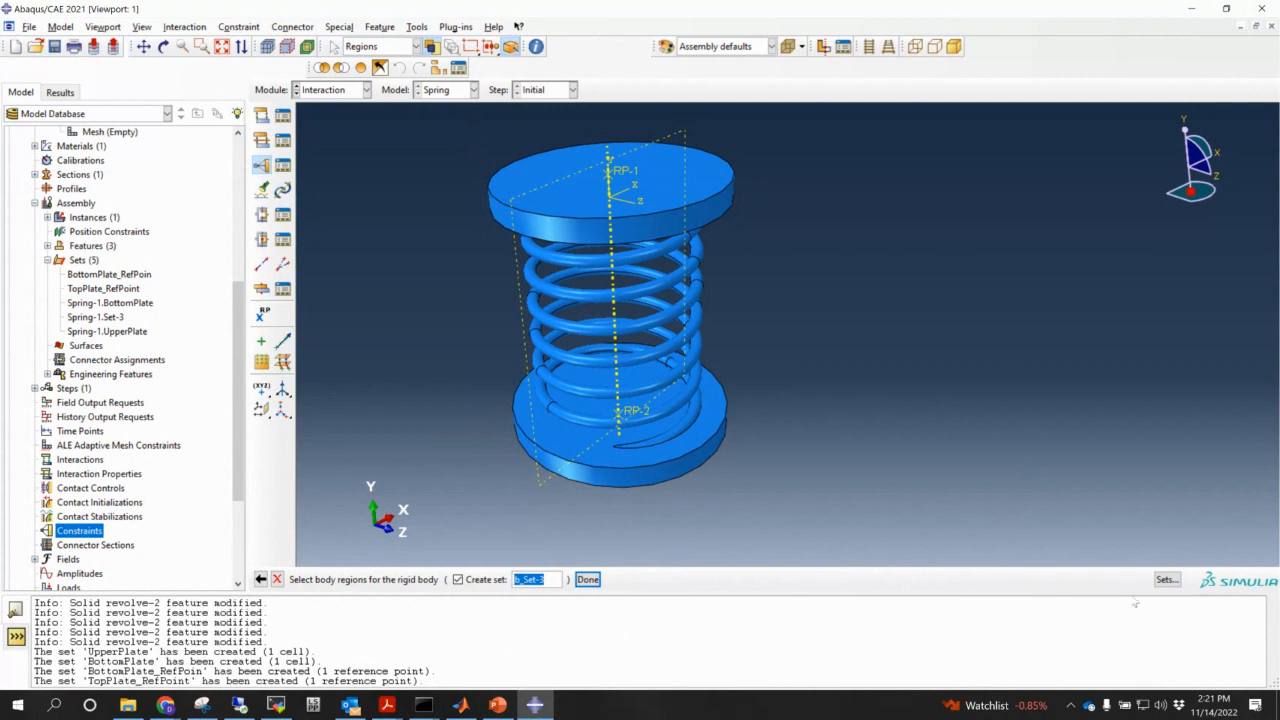
left_click(1165, 579)
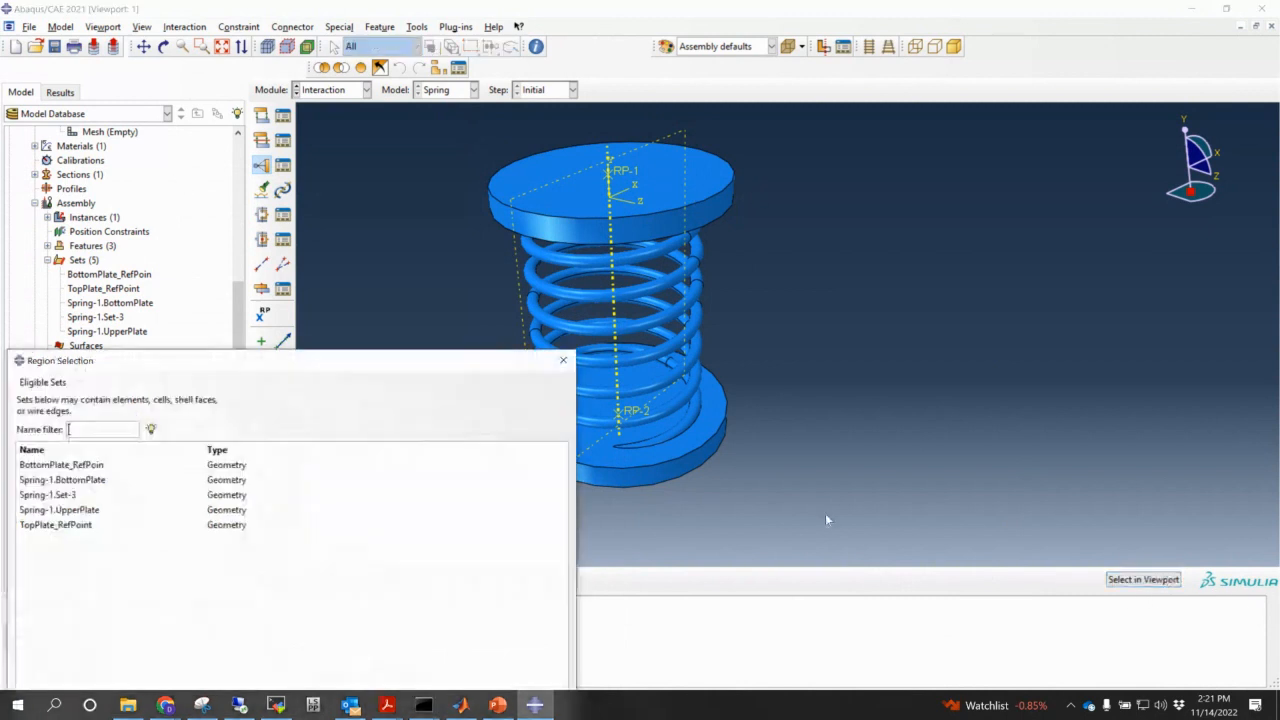
left_click(70, 512)
left_click_drag(298, 370, 1079, 151)
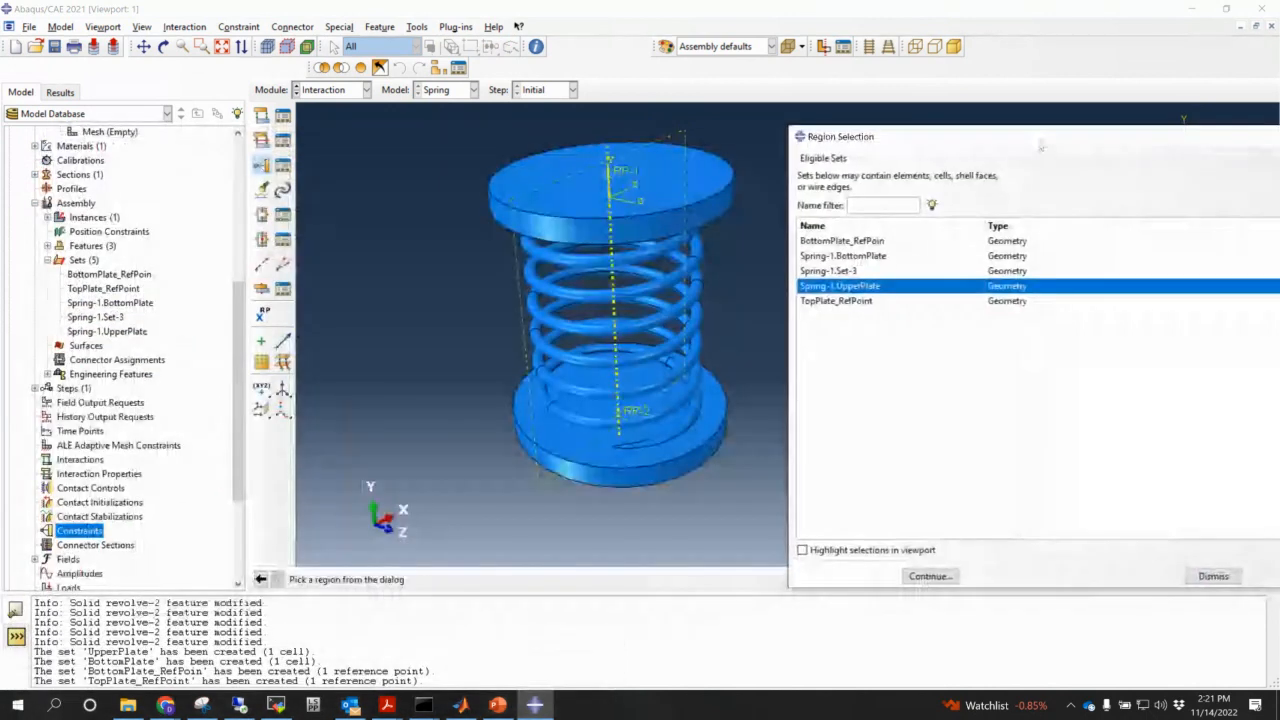
left_click(834, 552)
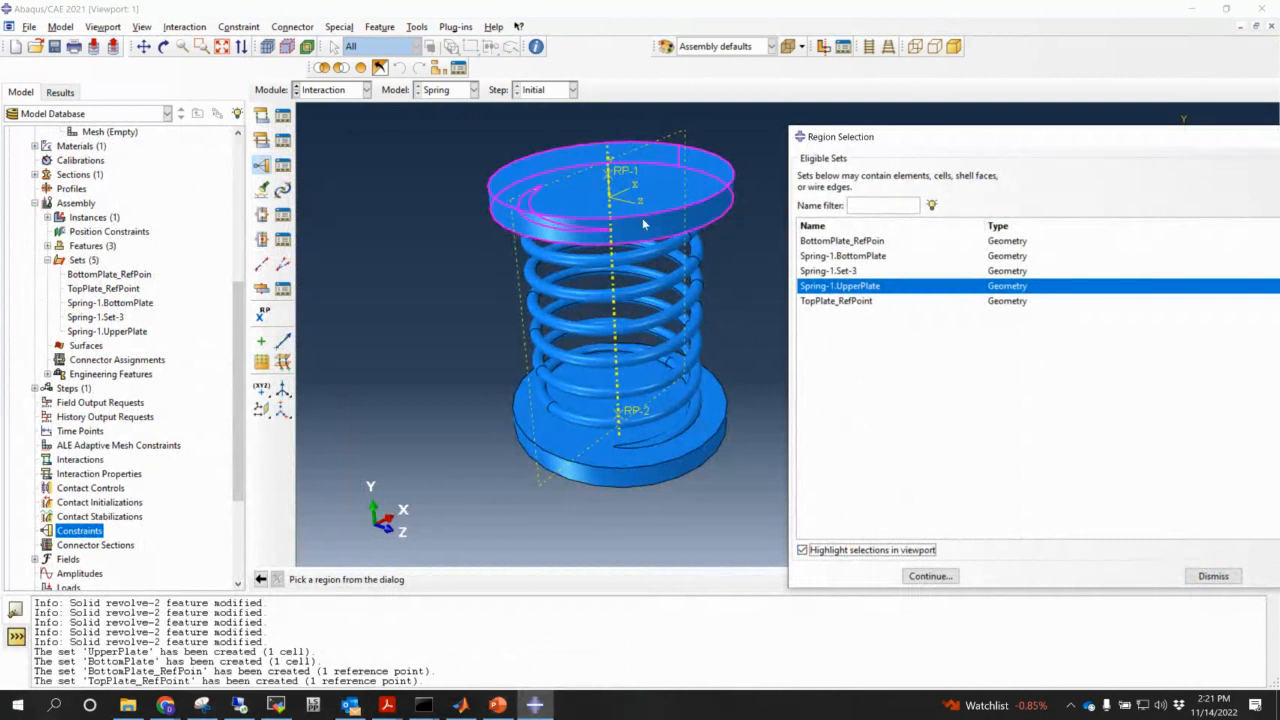
left_click_drag(903, 140, 601, 147)
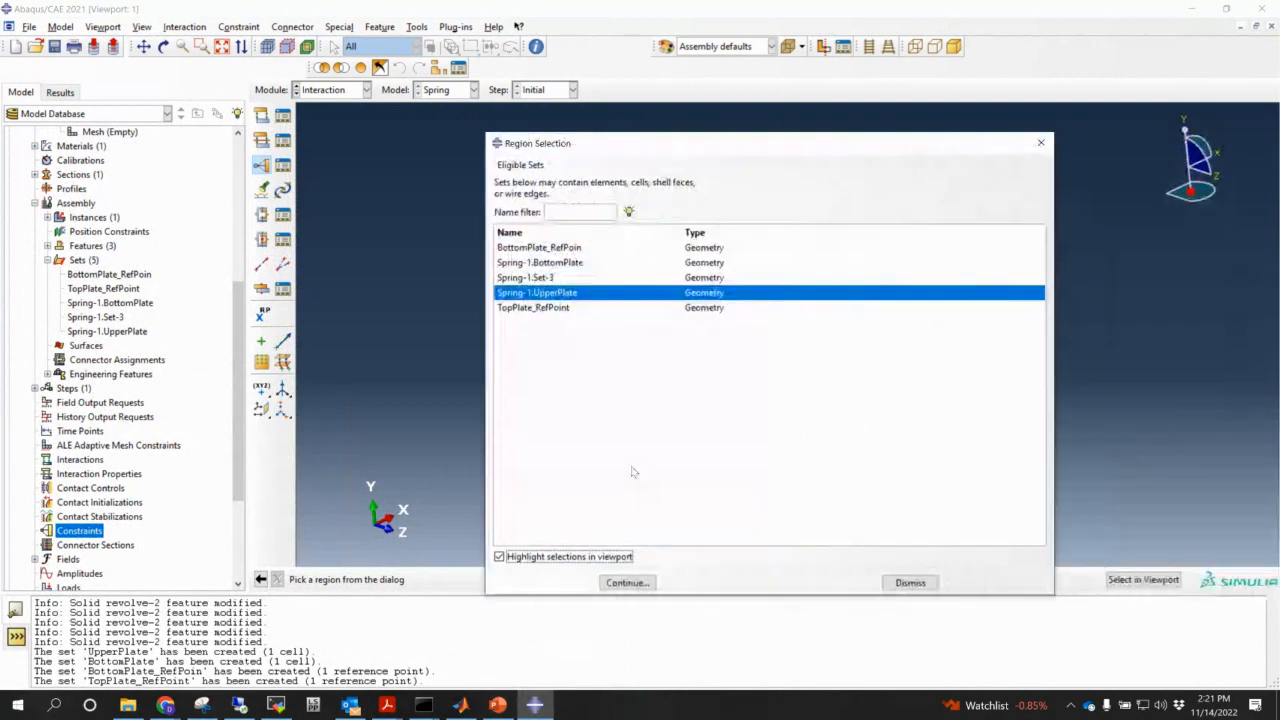
left_click(627, 582)
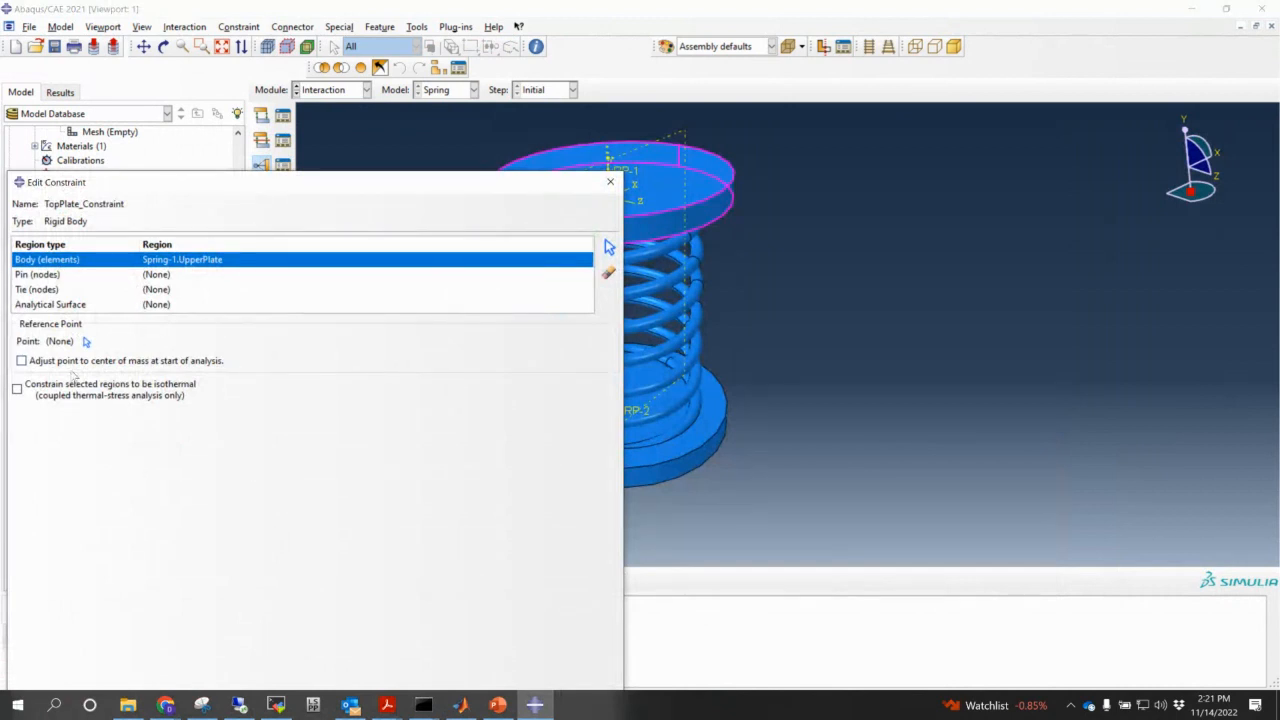
- Set TopPlate_RefPoint as the reference point and create the constraint
left_click(87, 342)
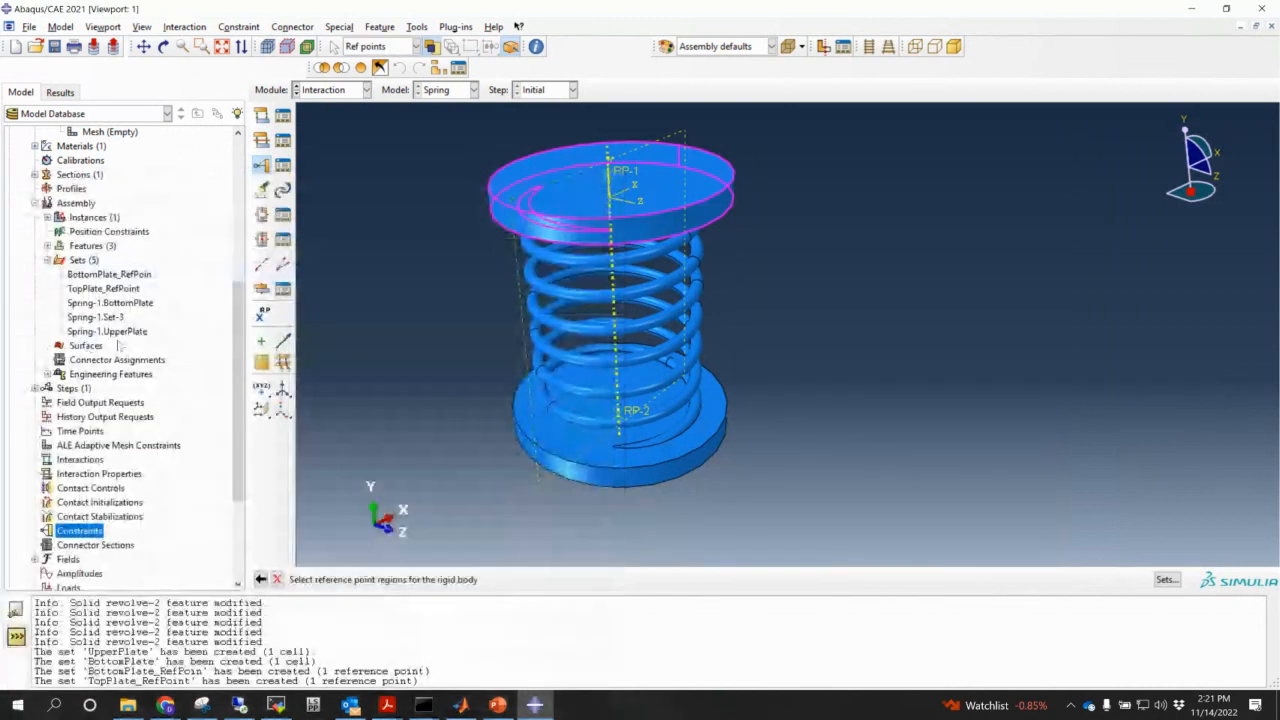
left_click(1172, 580)
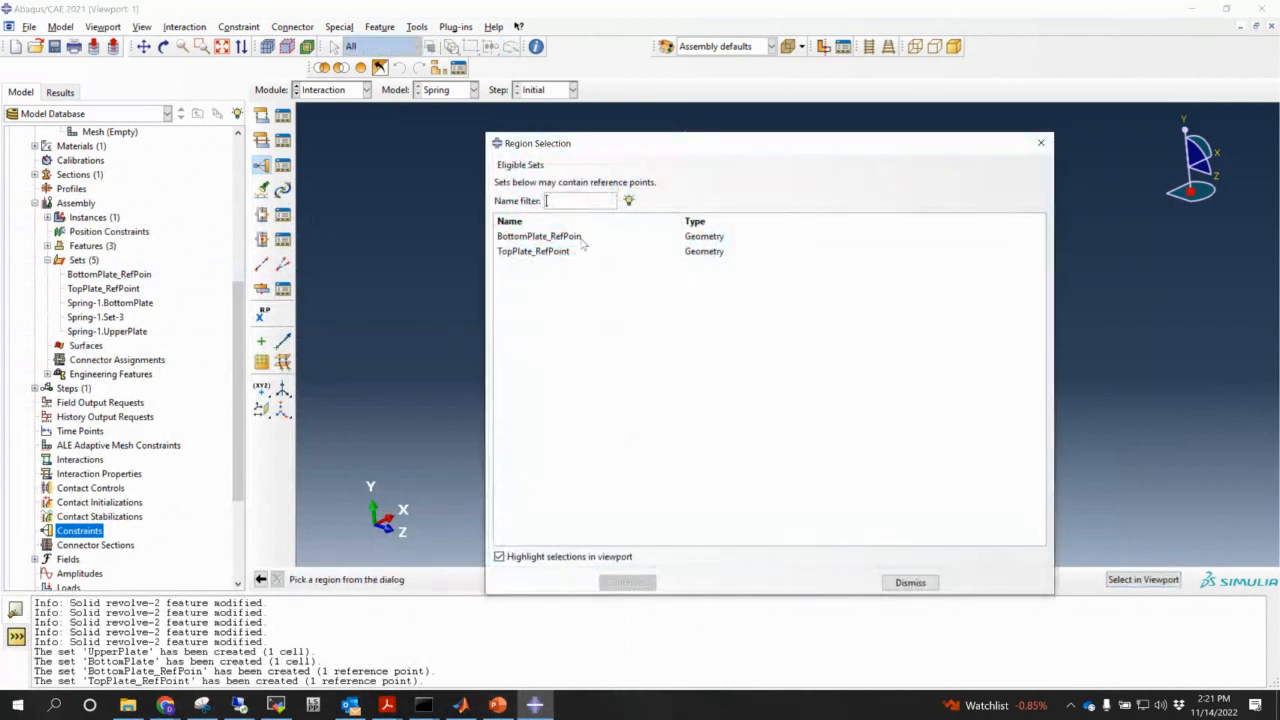
left_click(553, 254)
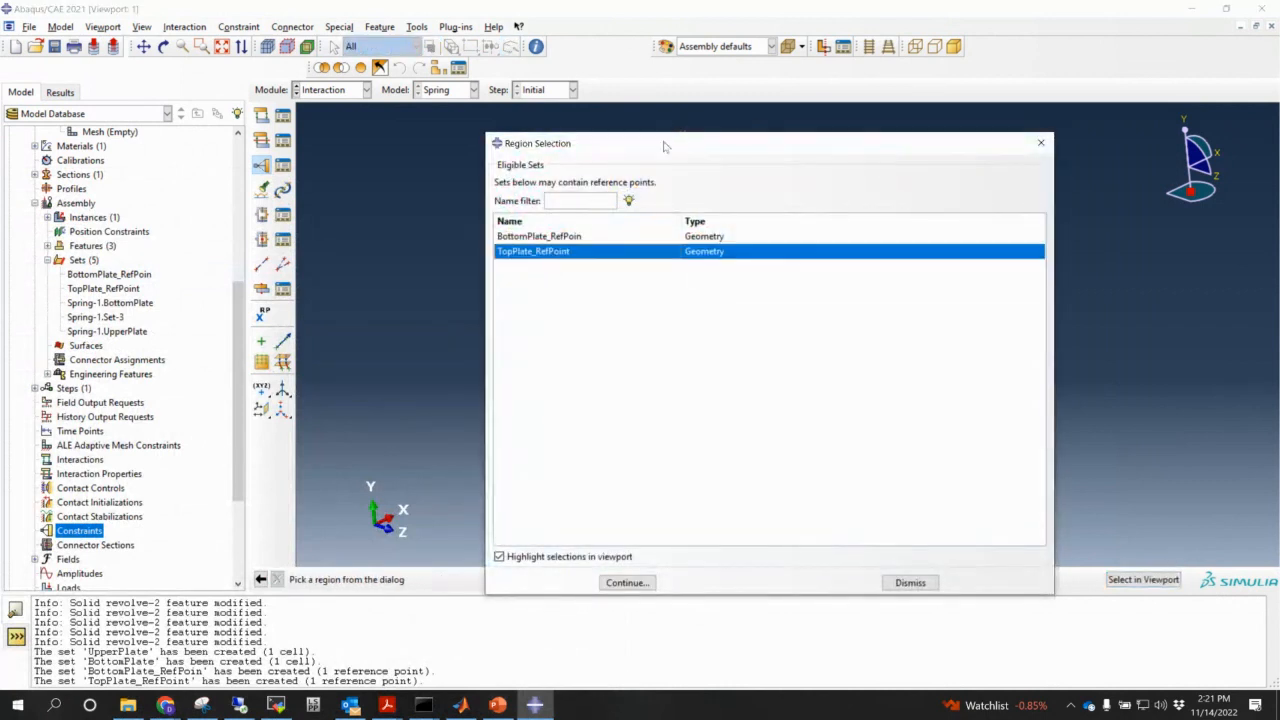
left_click_drag(666, 143, 939, 172)
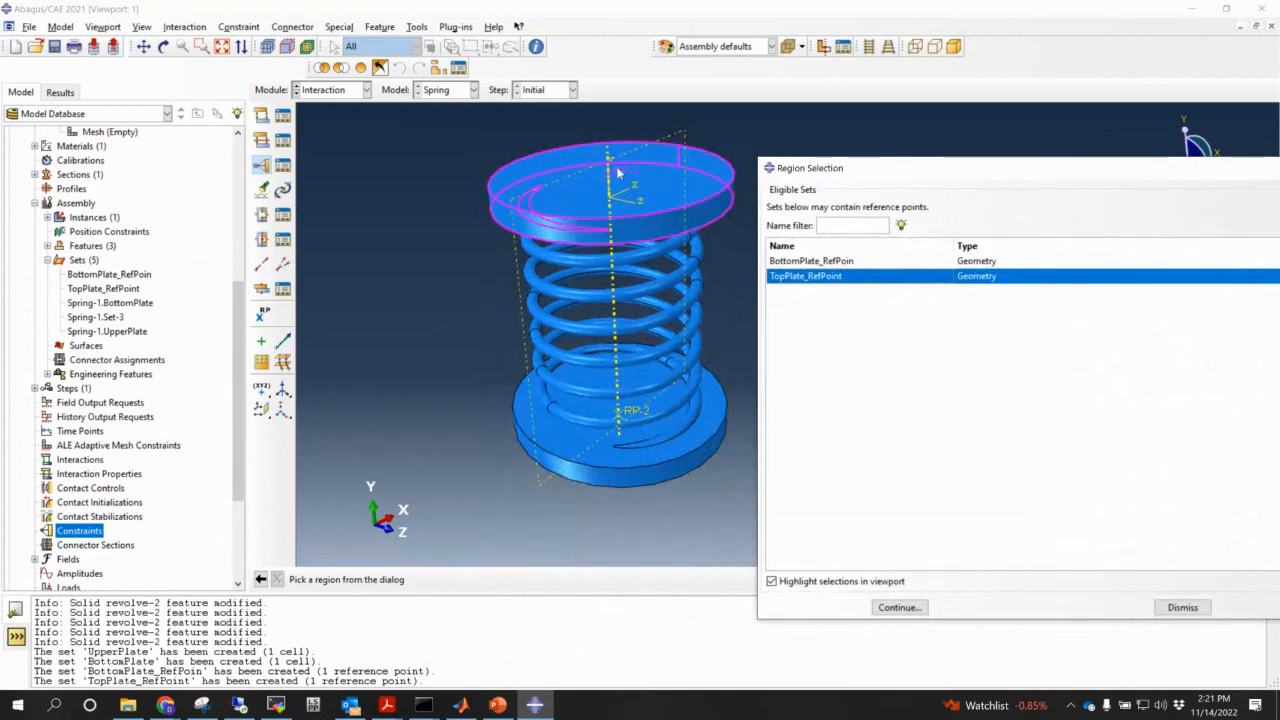
left_click(899, 607)
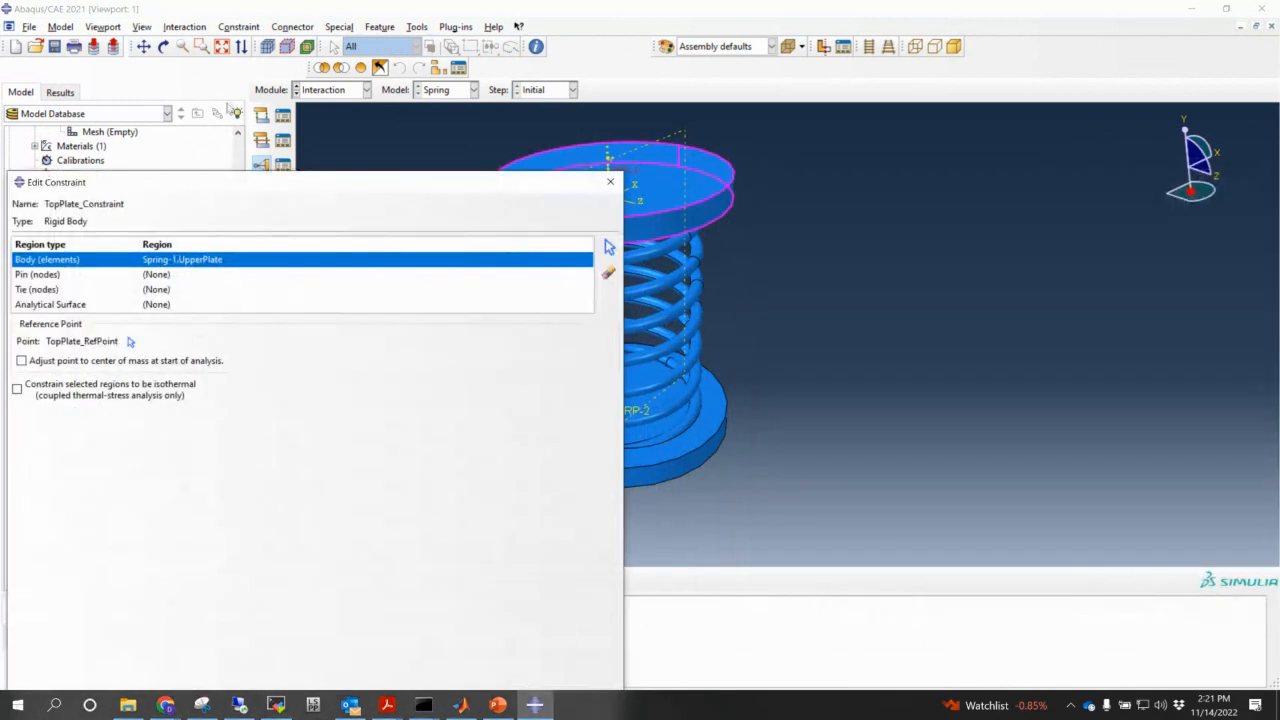
left_click_drag(352, 184, 569, 48)
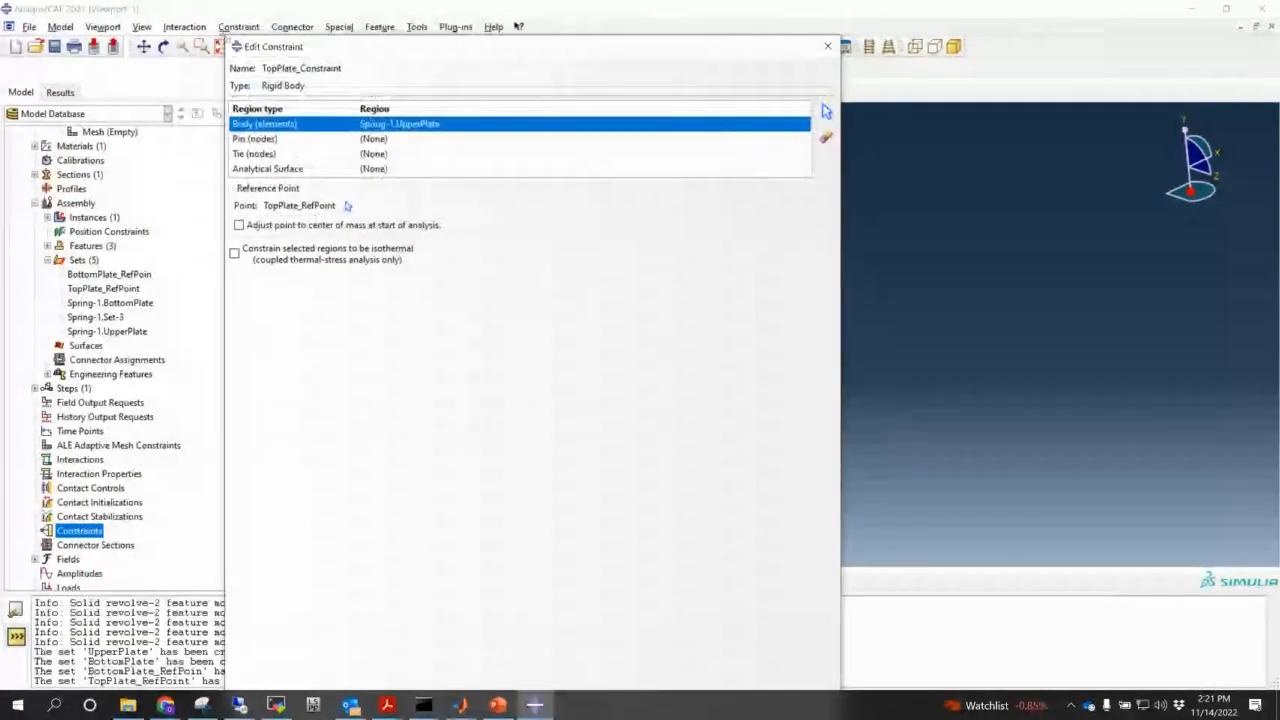
left_click_drag(365, 49, 292, 14)
left_click(306, 515)
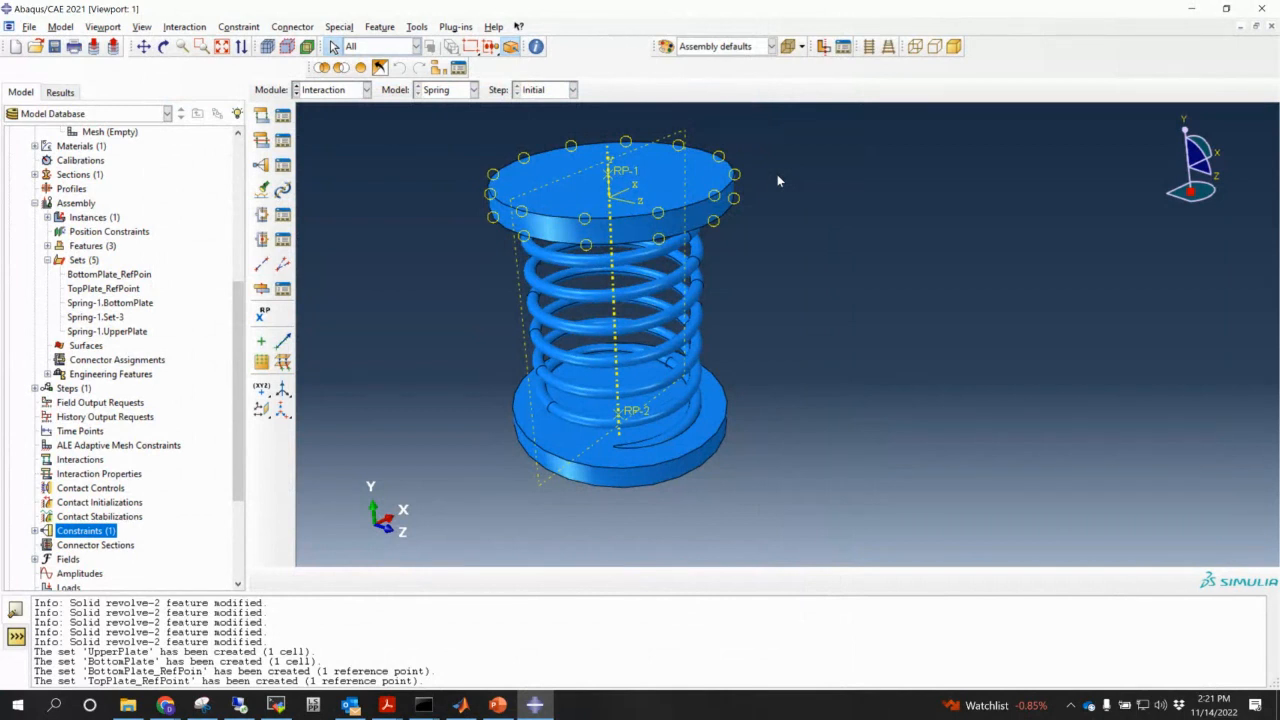
left_click_drag(693, 503, 634, 455, "ctrl+alt")
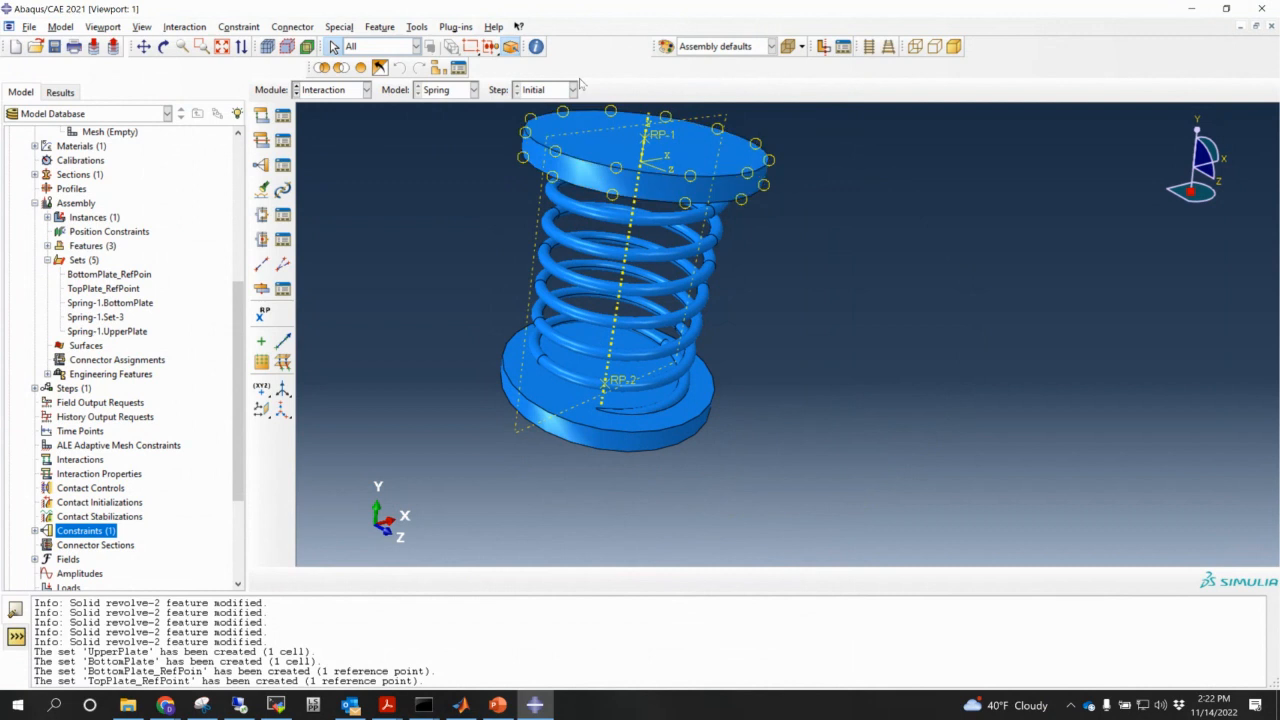
- Start a new Rigid body constraint named BottomPlate_Constraint
double_click(70, 531)
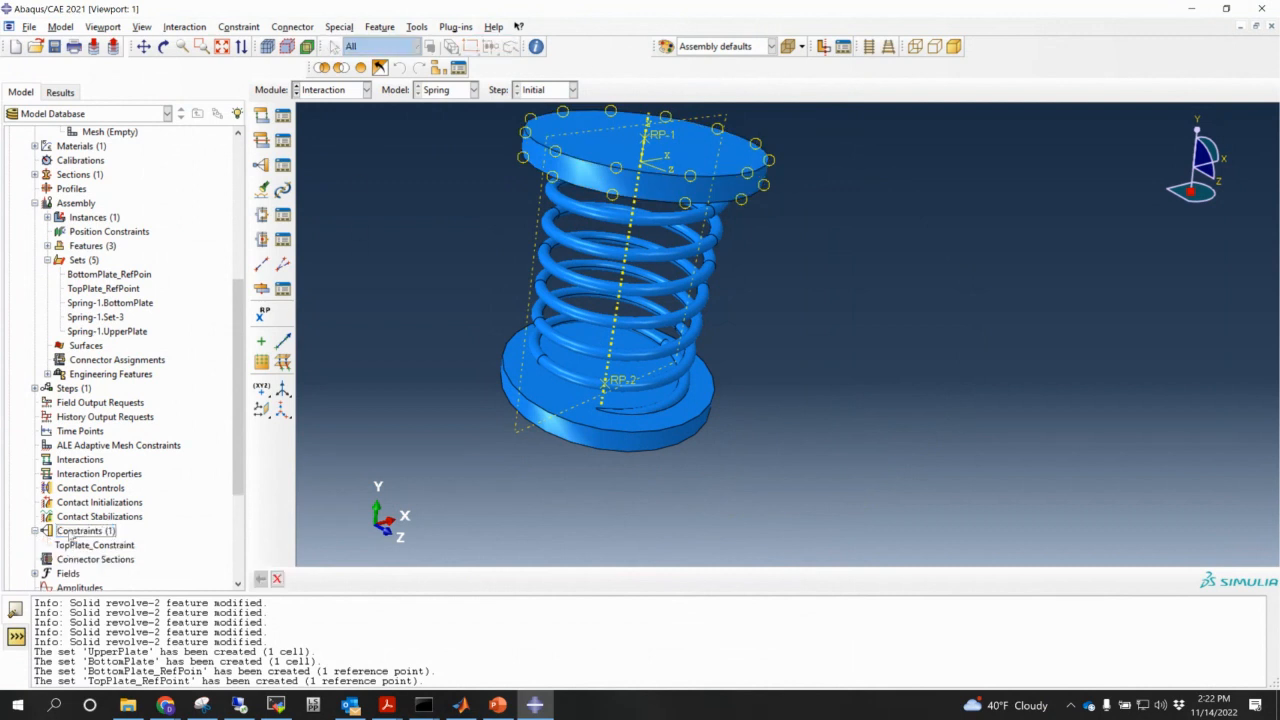
type("BottomPlate")
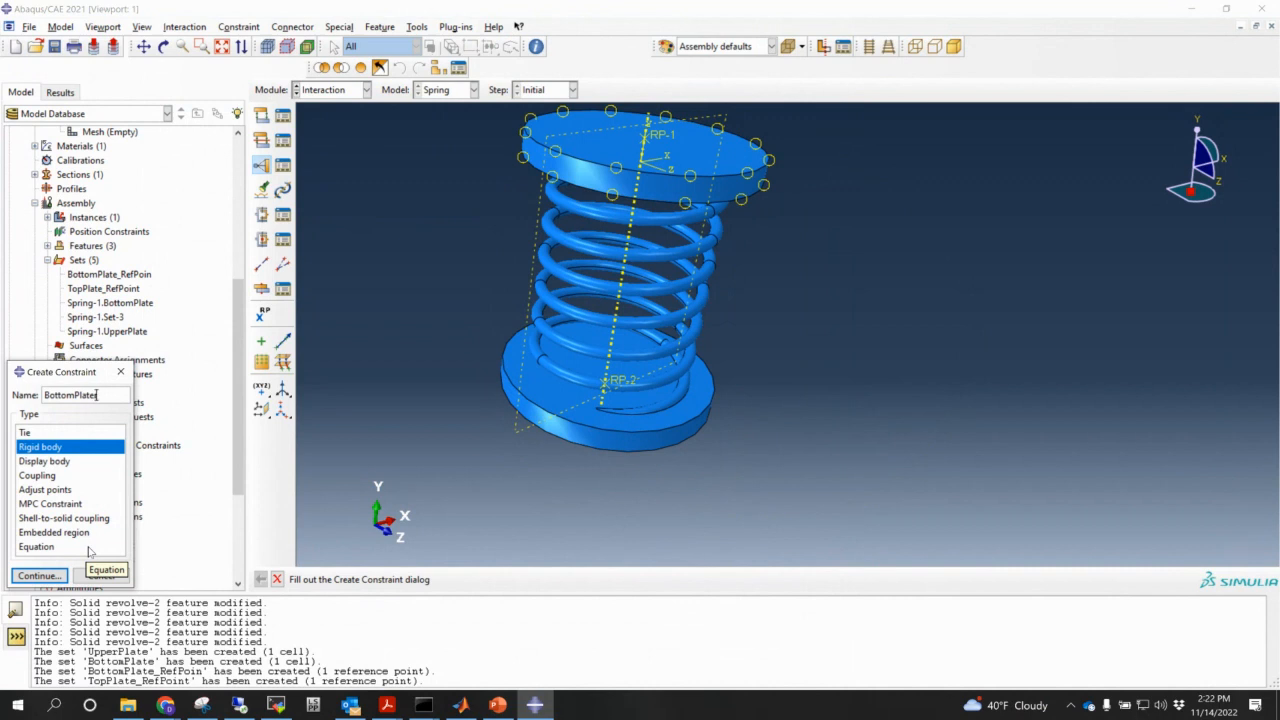
type("_Constraint")
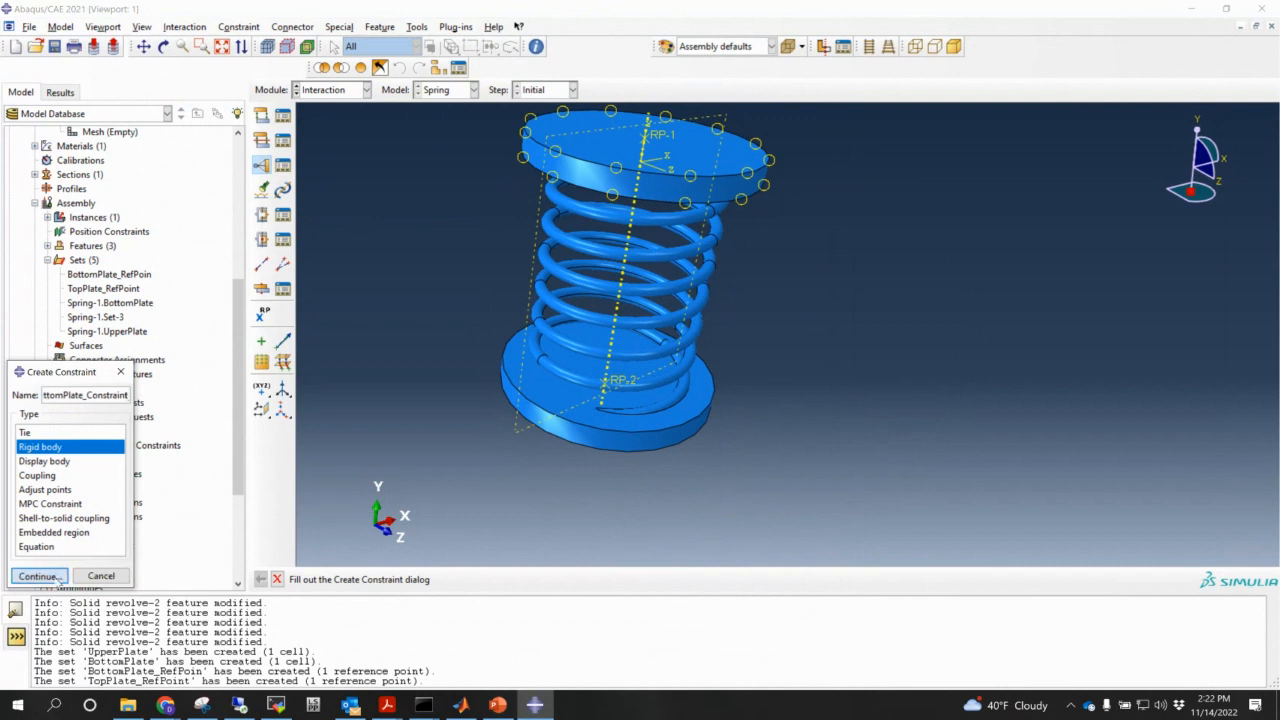
left_click(57, 578)
- Set the rigid body region to the Spring-1.BottomPlate set
left_click(226, 89)
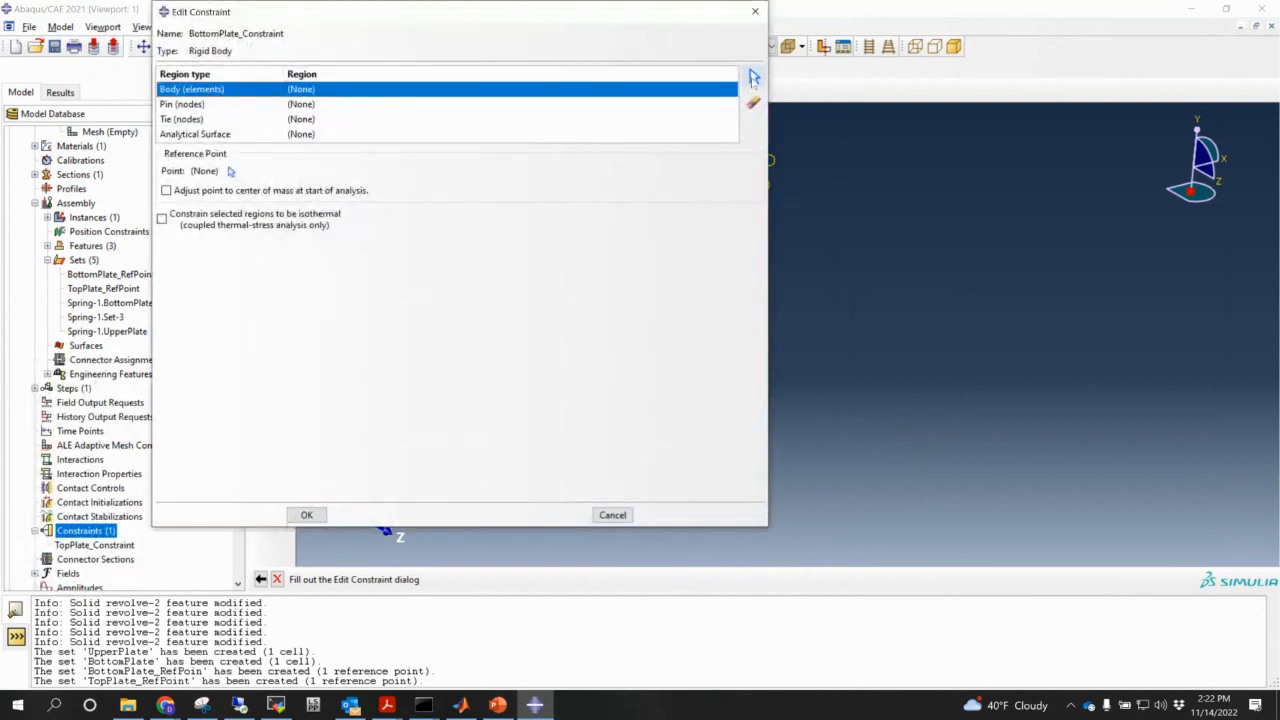
left_click(754, 77)
left_click(545, 579)
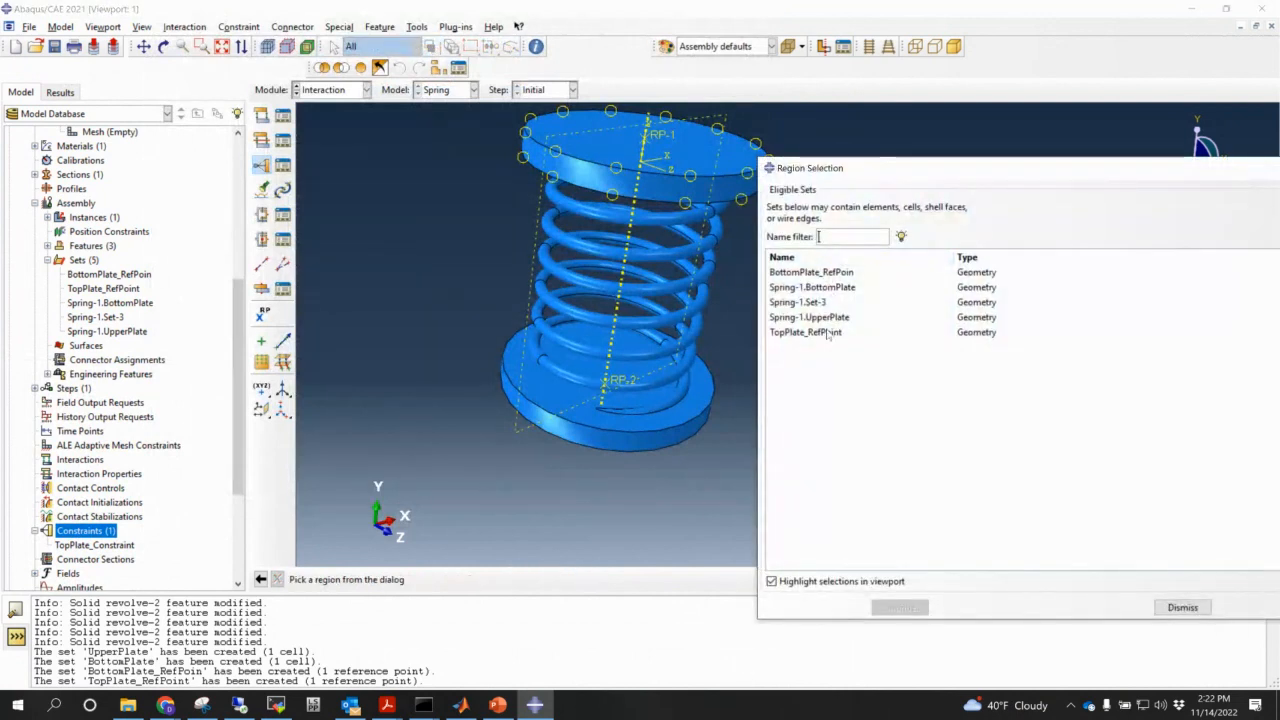
left_click(826, 288)
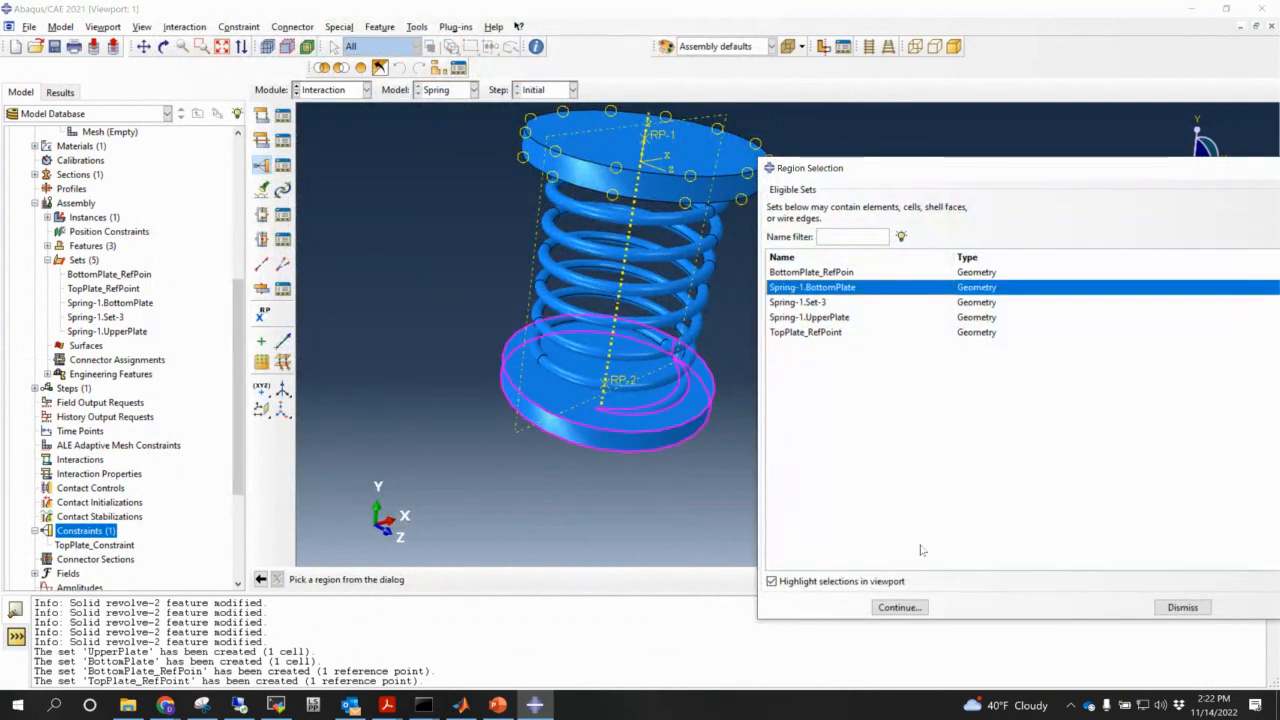
left_click(898, 607)
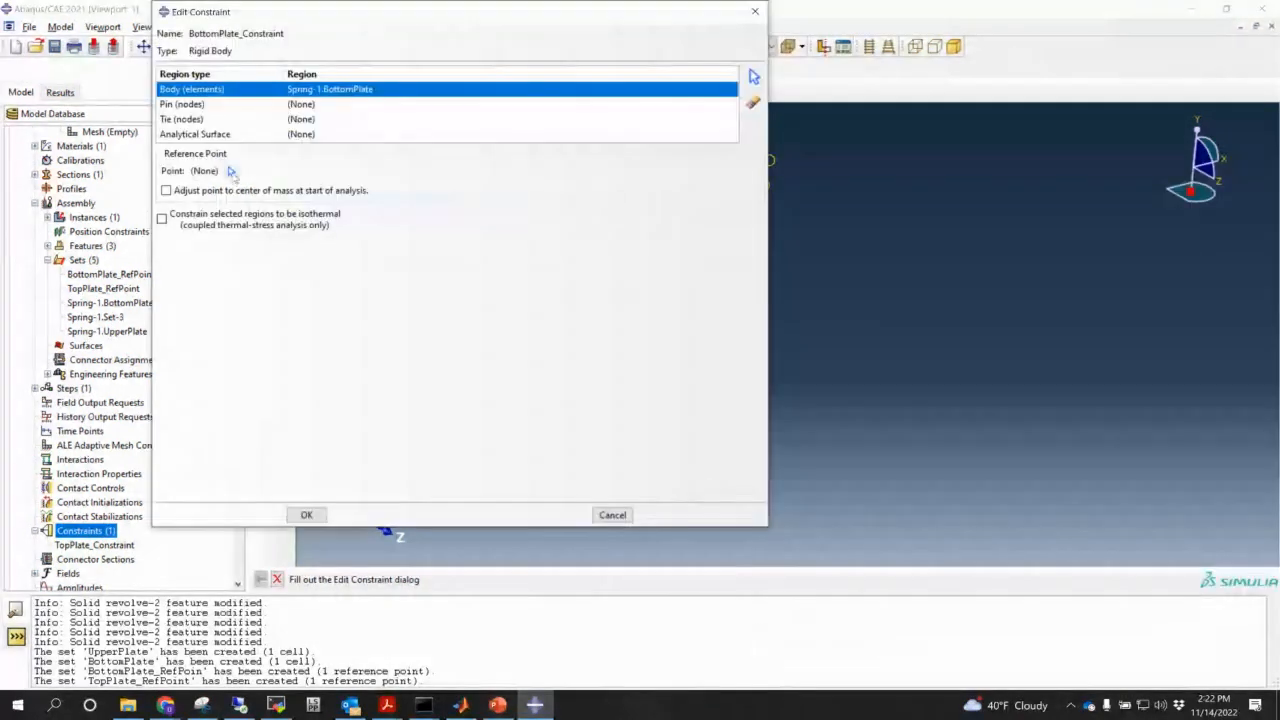
- Set BottomPlate_RefPoin as the reference point and create the constraint
left_click(230, 171)
left_click(1162, 580)
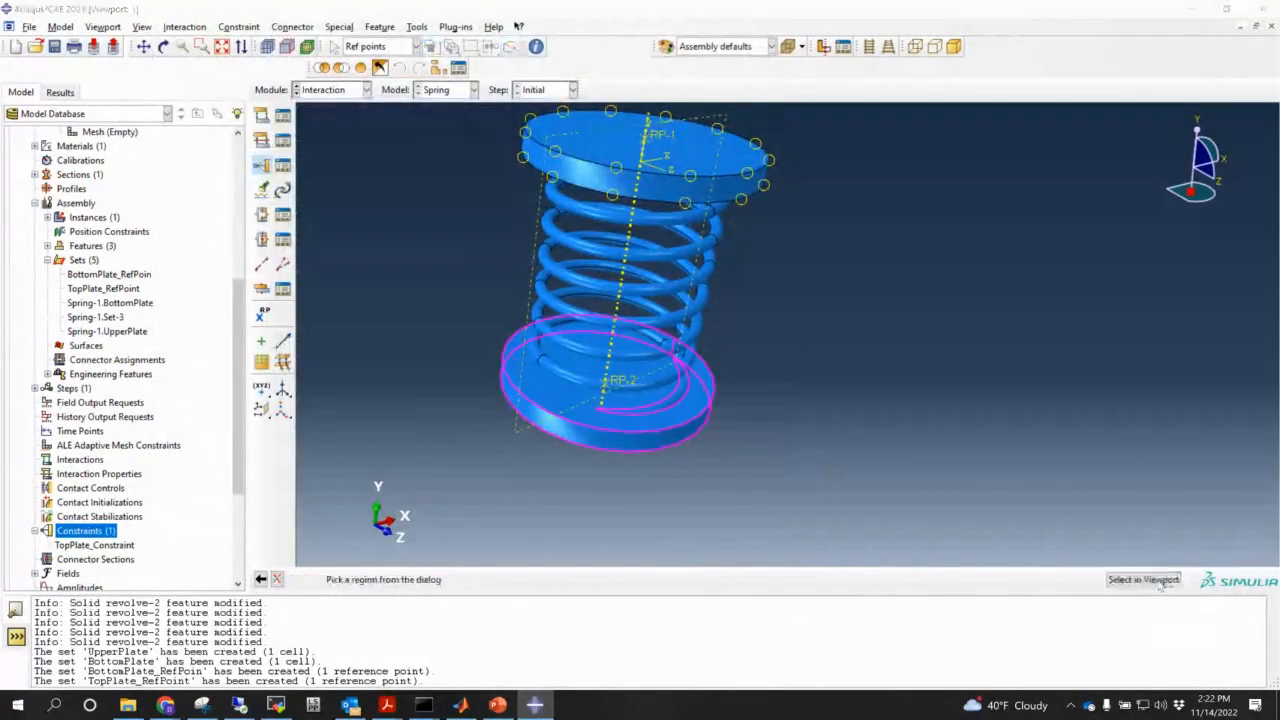
left_click(810, 262)
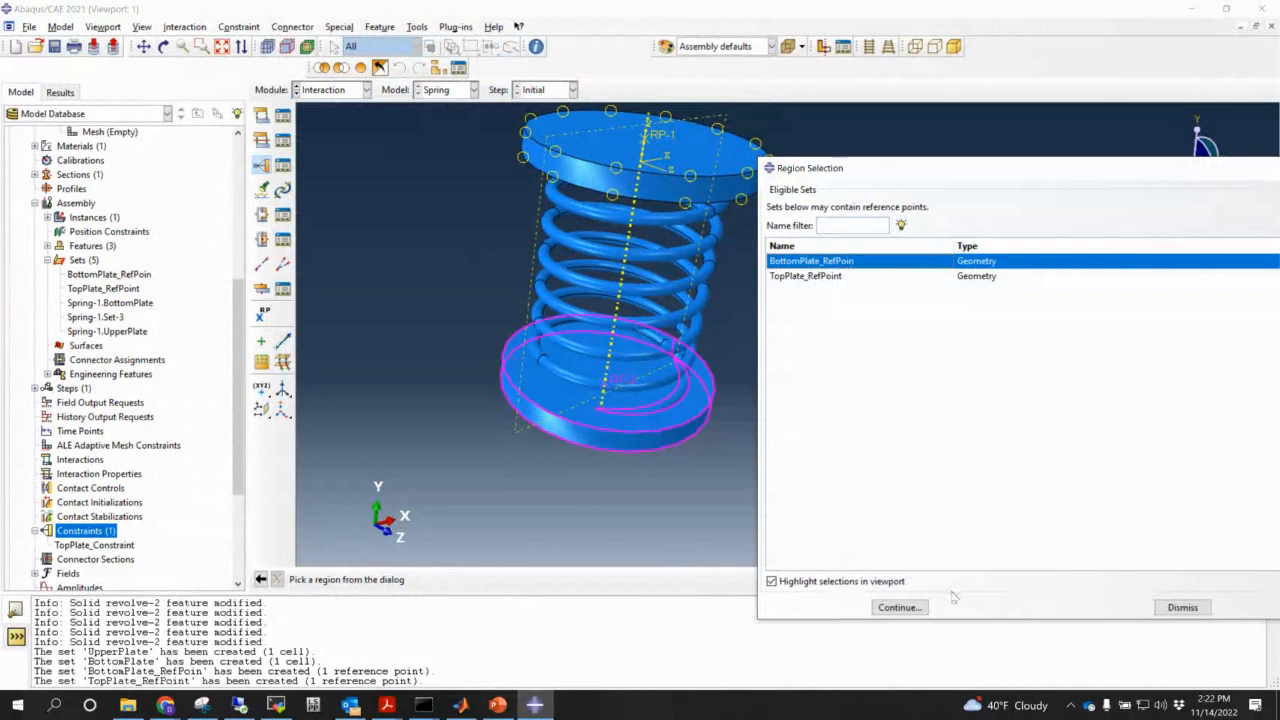
left_click(900, 607)
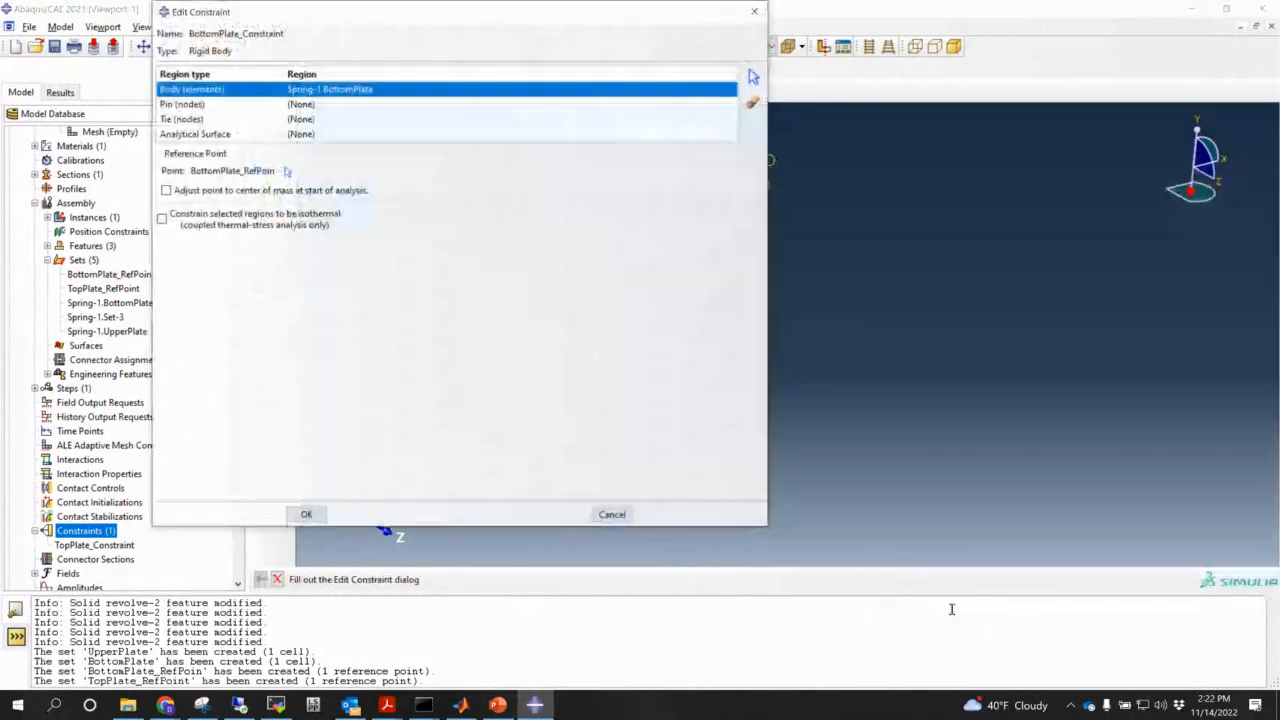
left_click(303, 515)
left_click_drag(734, 454, 737, 414, "ctrl+alt")
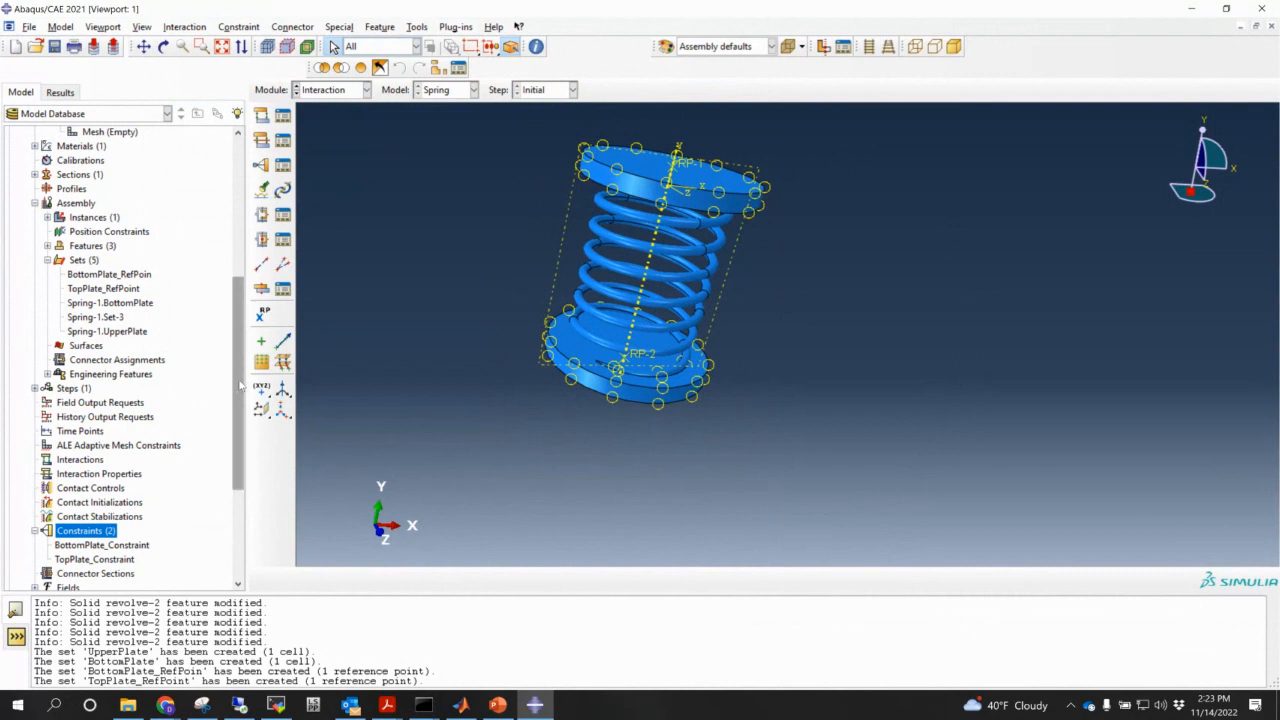
- Bring up Create Step for Step-1 after Initial and scroll the General procedure list
double_click(77, 390)
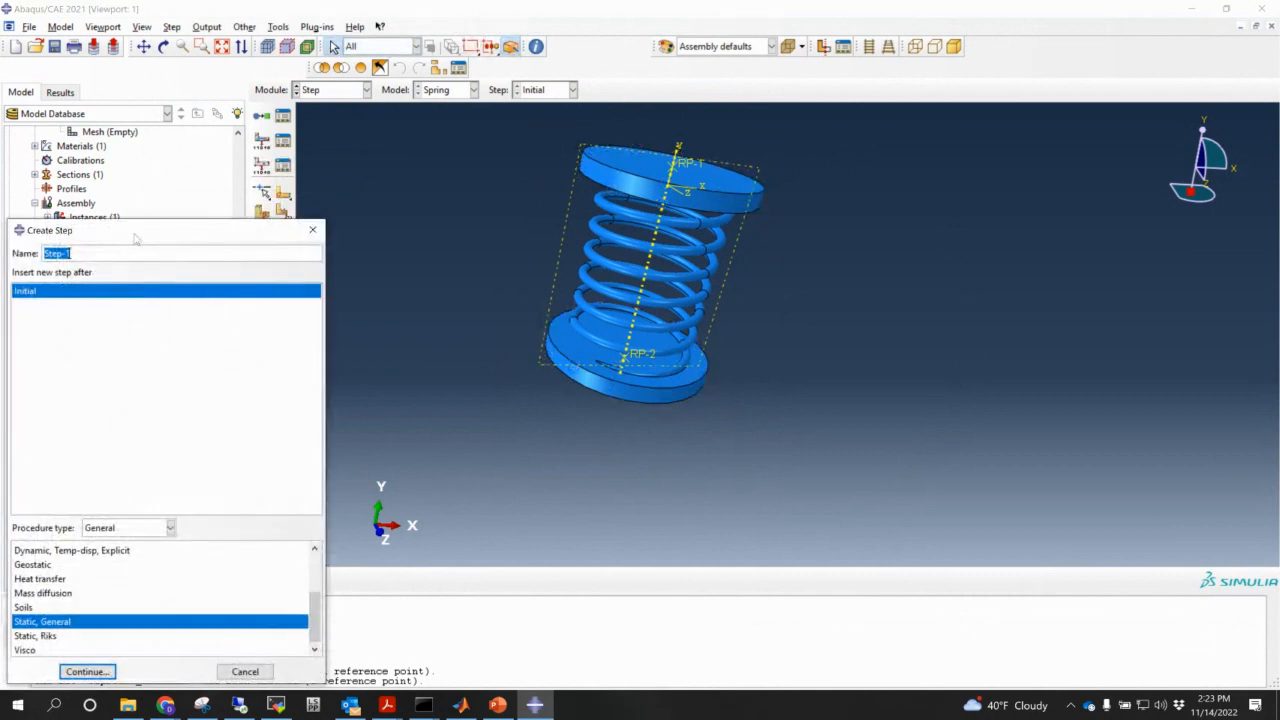
left_click_drag(135, 238, 348, 110)
scroll(258, 467, "up", 1)
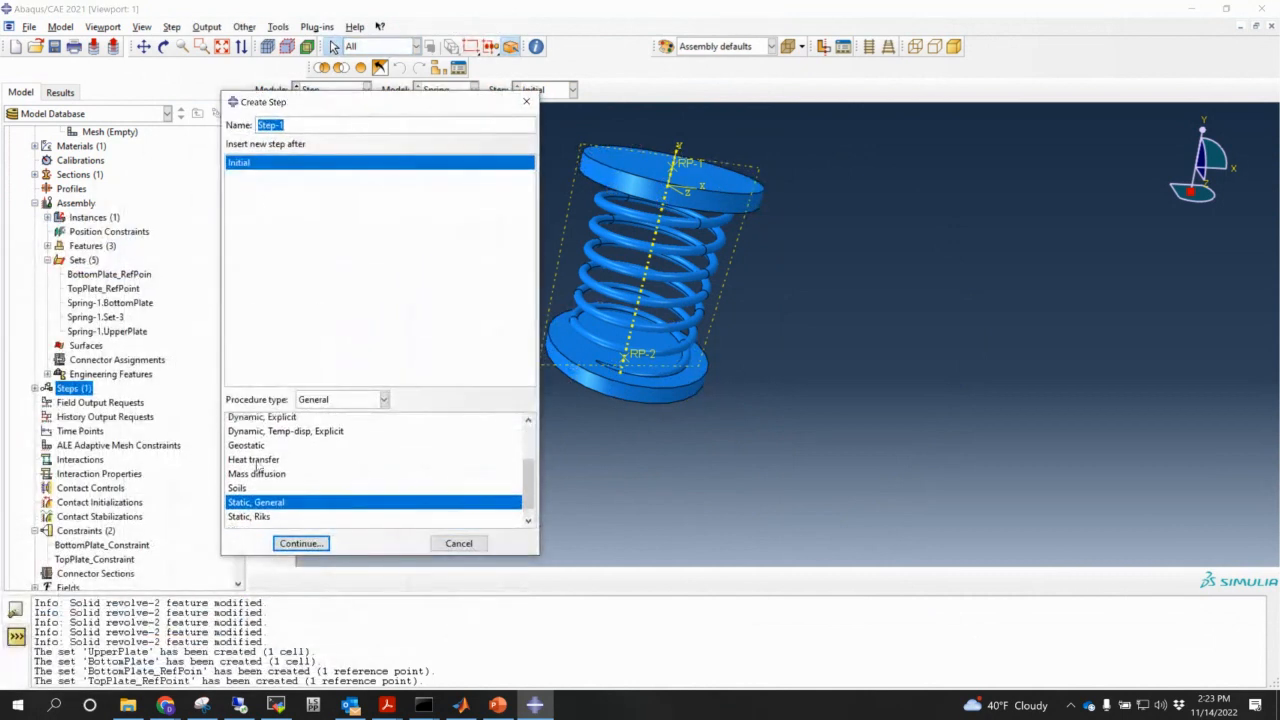
scroll(258, 467, "up", 1)
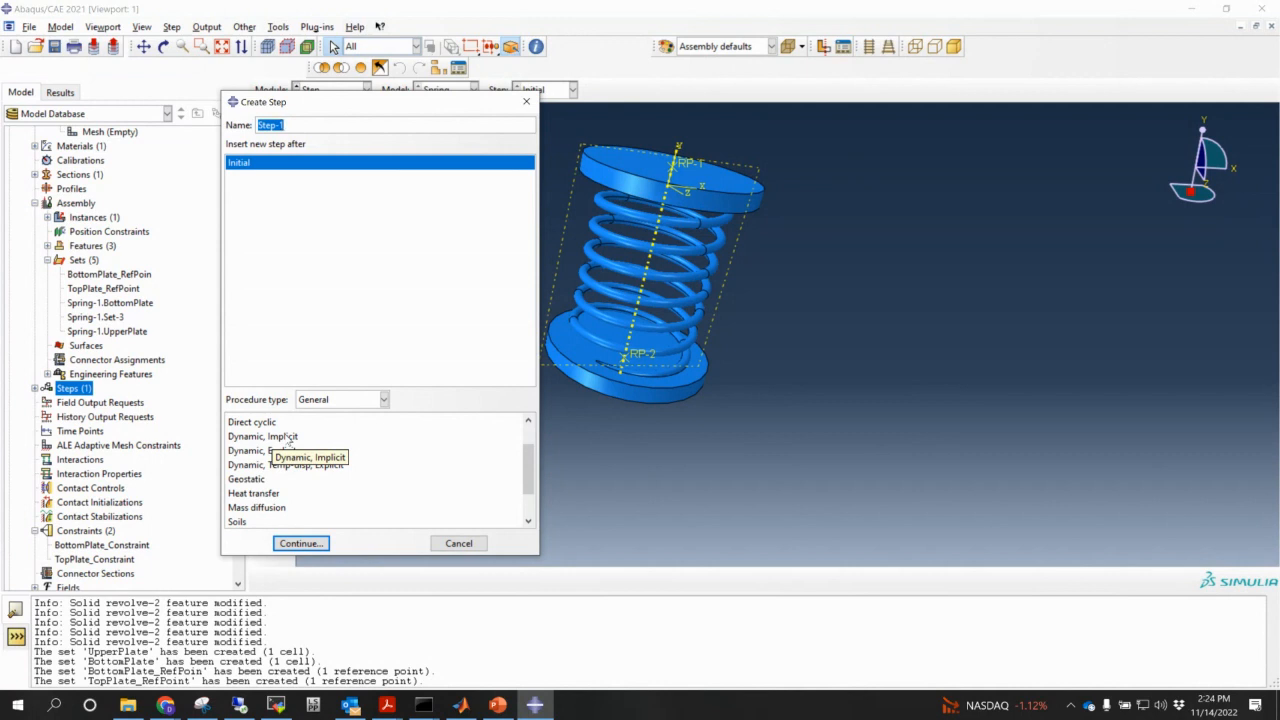
- Make Step-1 Dynamic, Explicit with time period 1 and view its Mass scaling tab
double_click(258, 451)
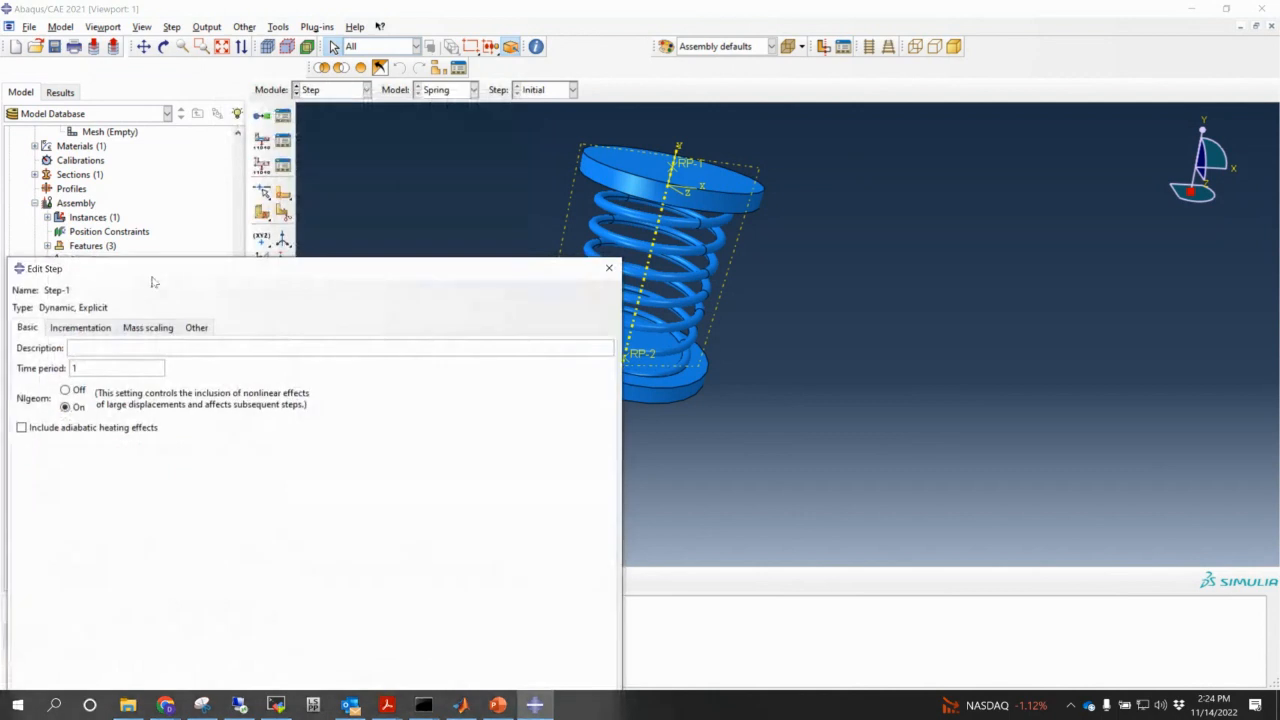
left_click_drag(188, 272, 330, 119)
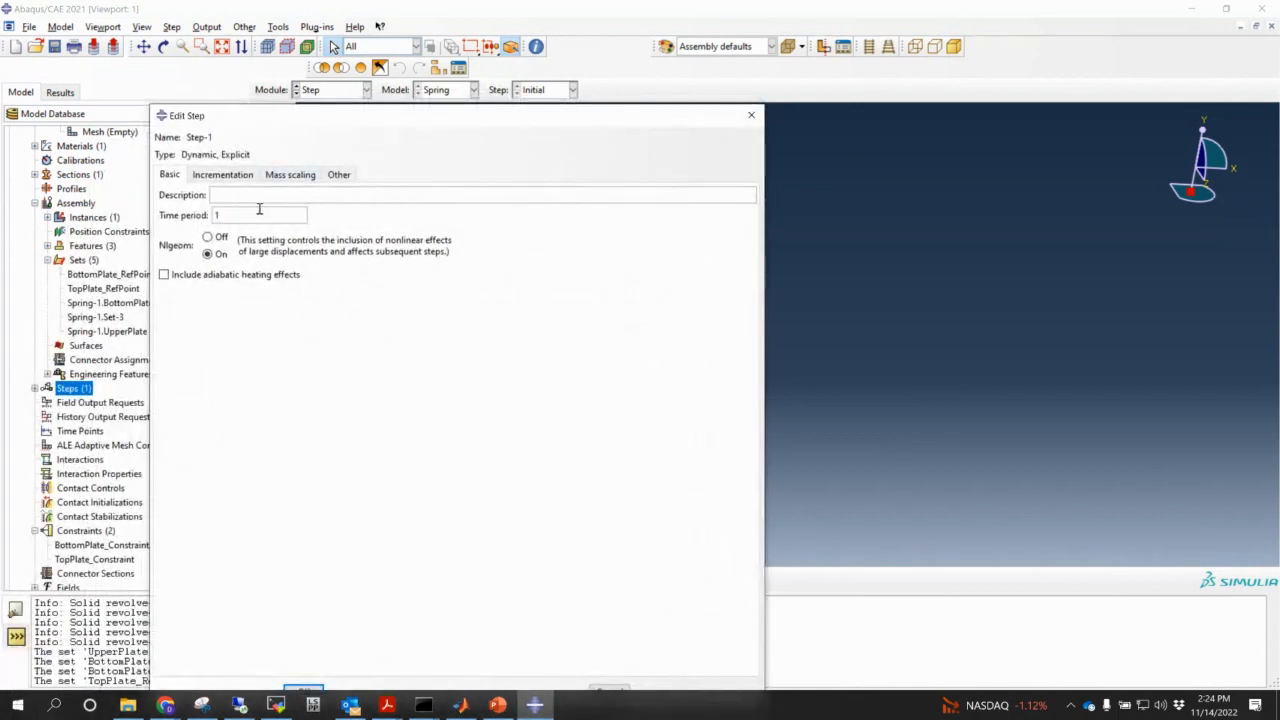
left_click(260, 210)
left_click_drag(358, 120, 381, 64)
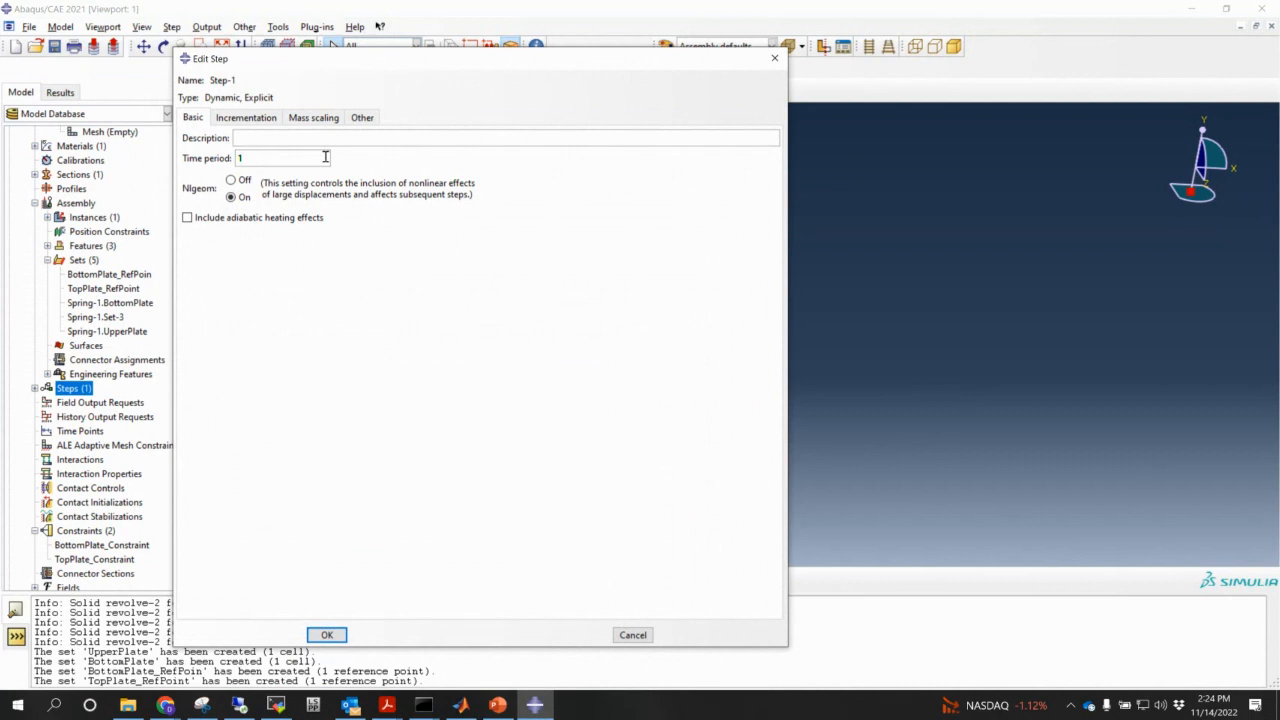
left_click(318, 119)
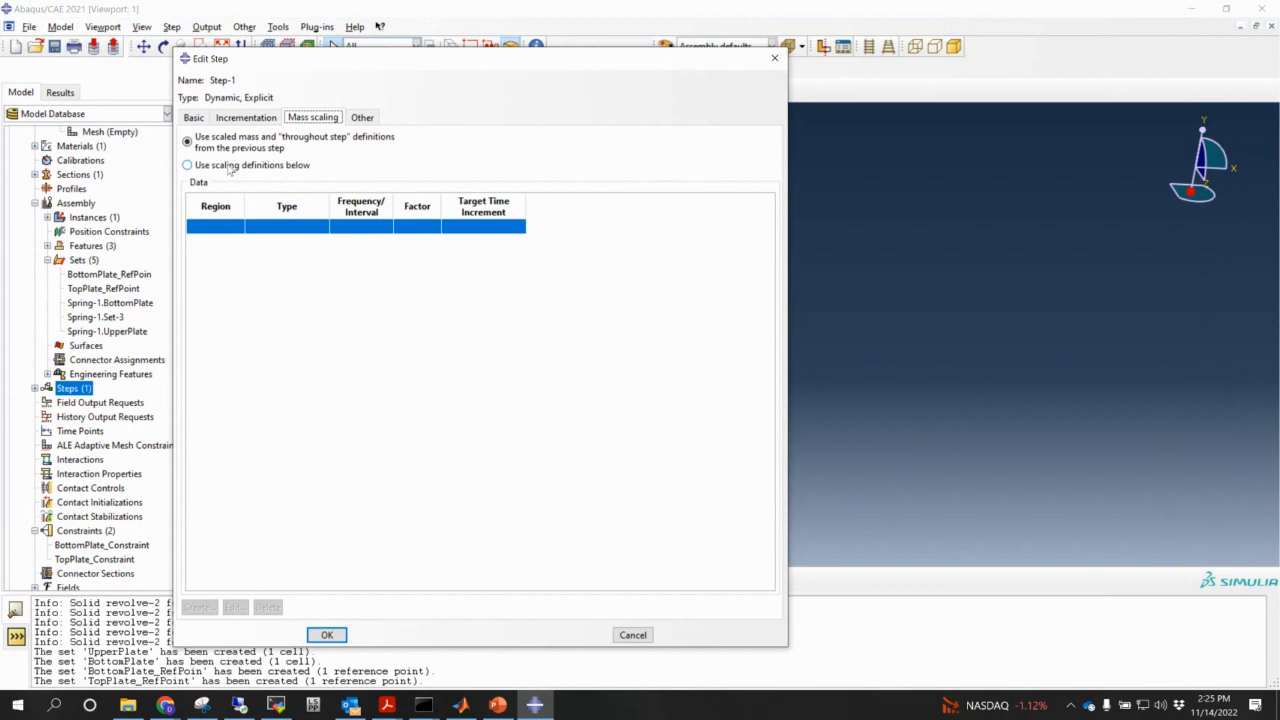
- Add a mass scaling definition targeting a time increment of 1e-5 instead of a fixed factor
left_click(230, 167)
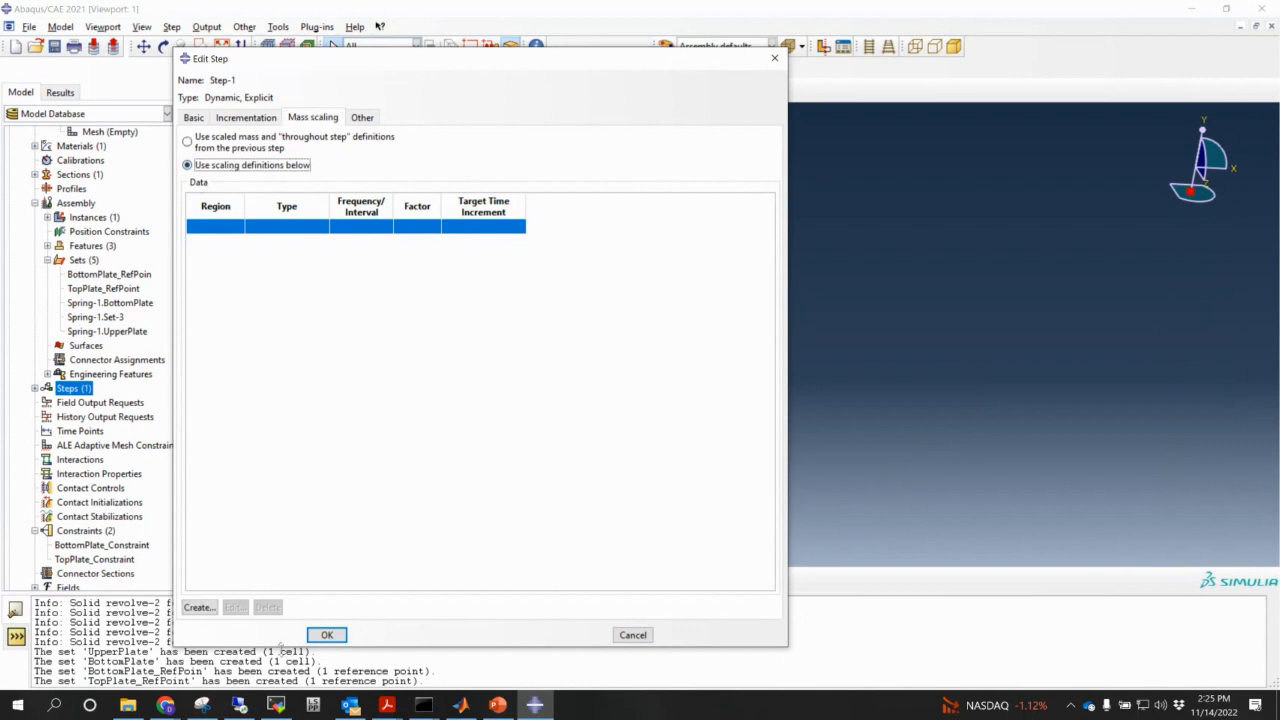
left_click(199, 607)
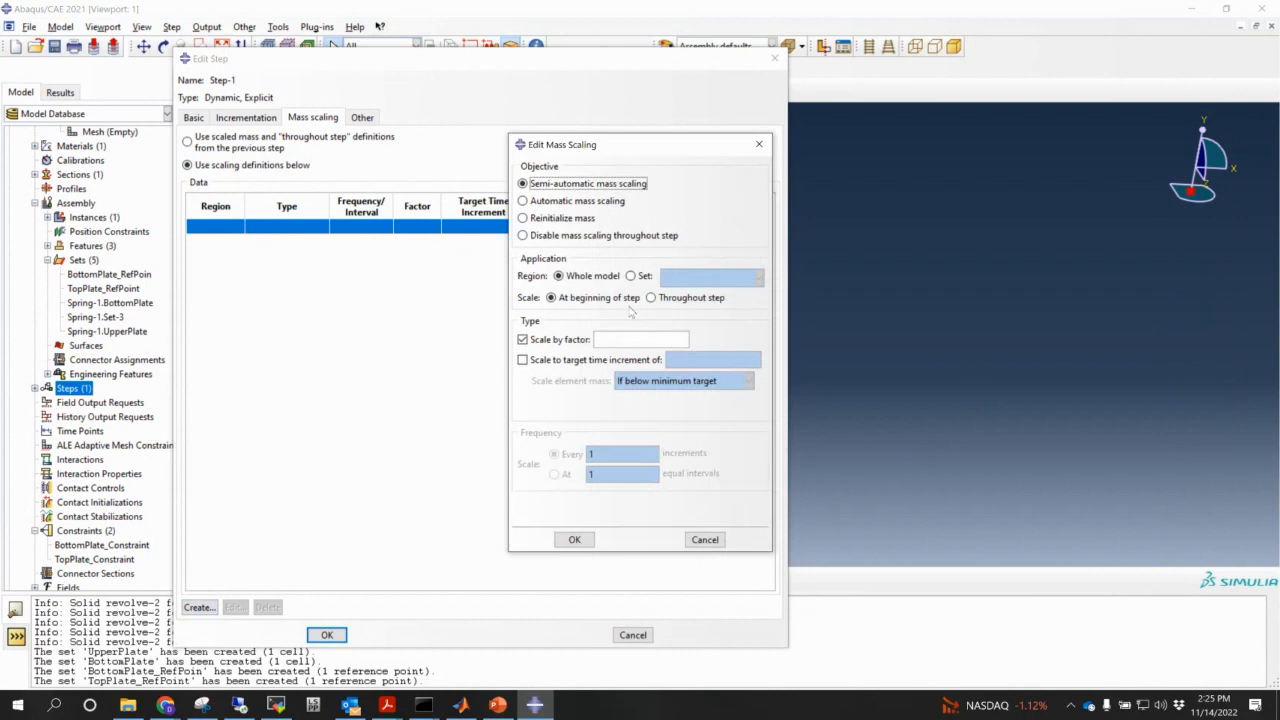
left_click(560, 360)
left_click(523, 340)
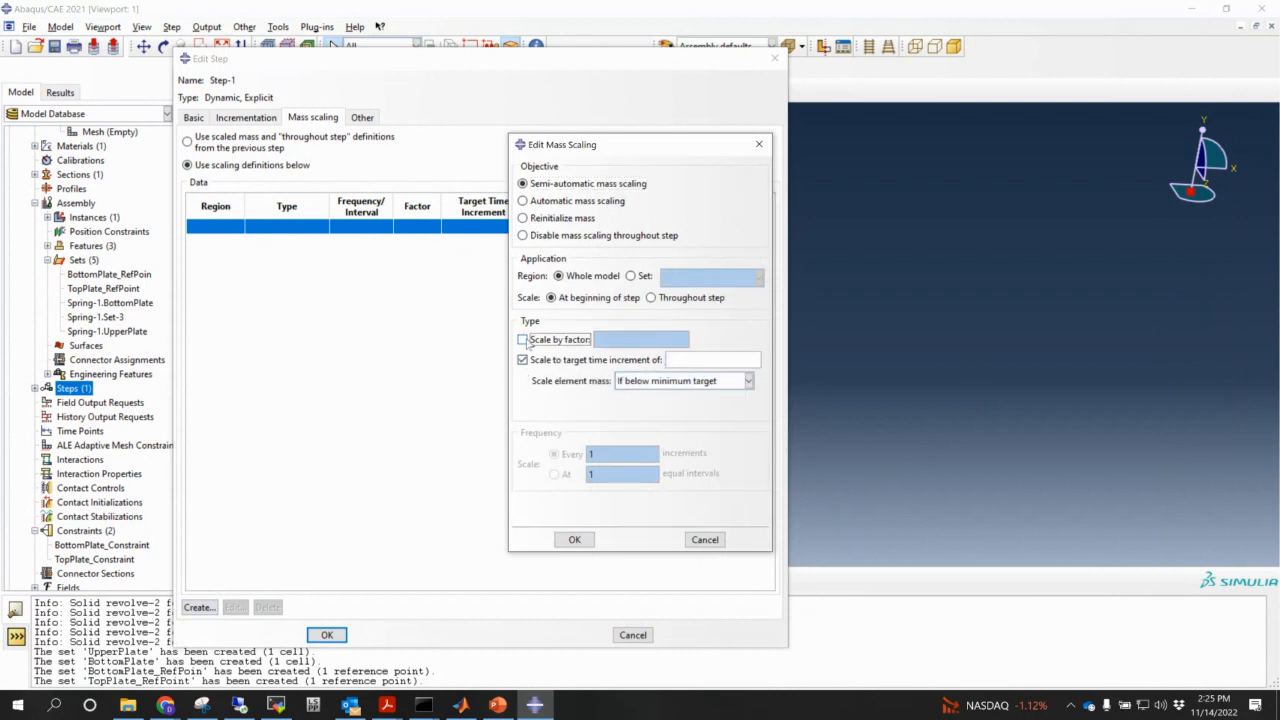
left_click(698, 360)
type("1e-5")
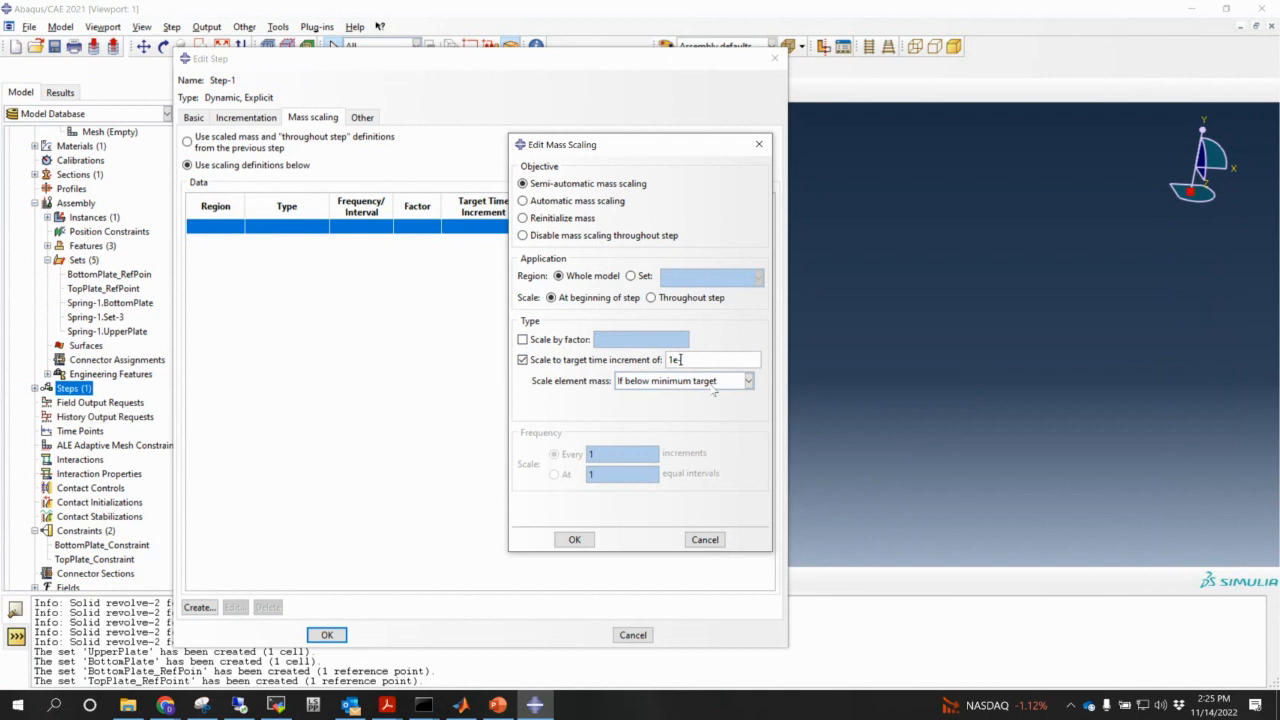
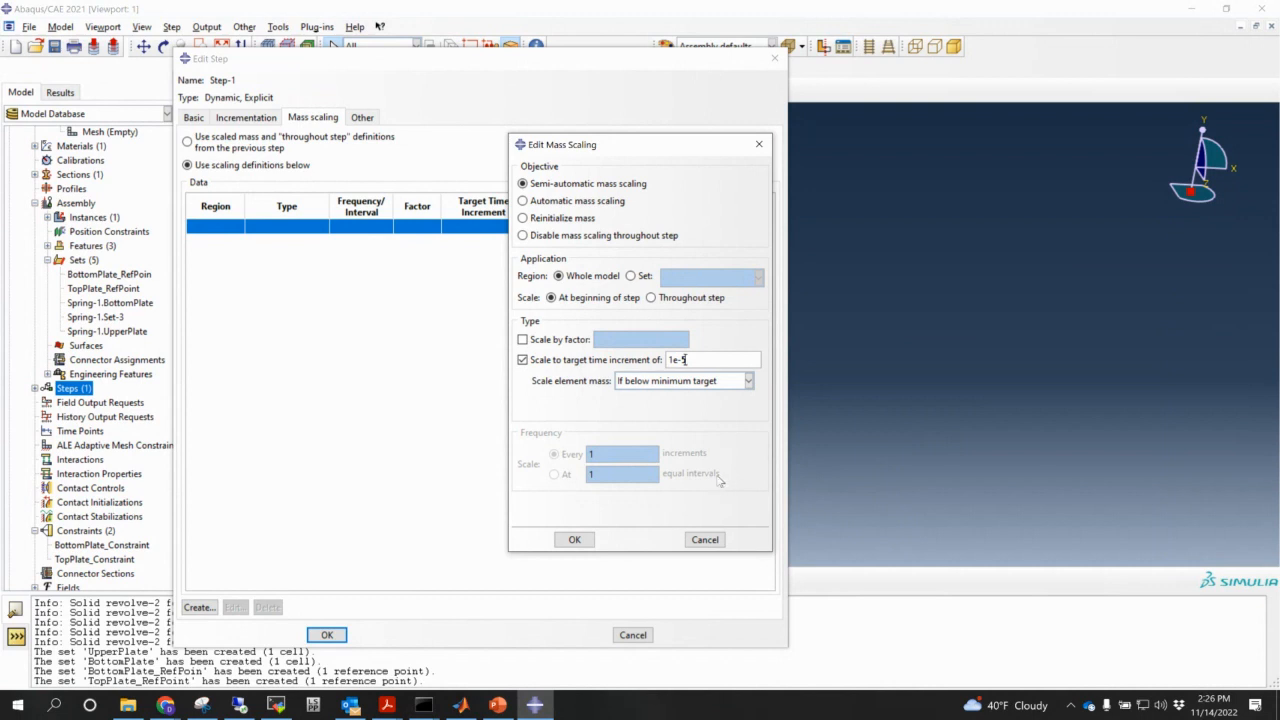
- Confirm semi-automatic whole-model mass scaling to a 1e-5 target increment and finish Step-1
left_click(587, 539)
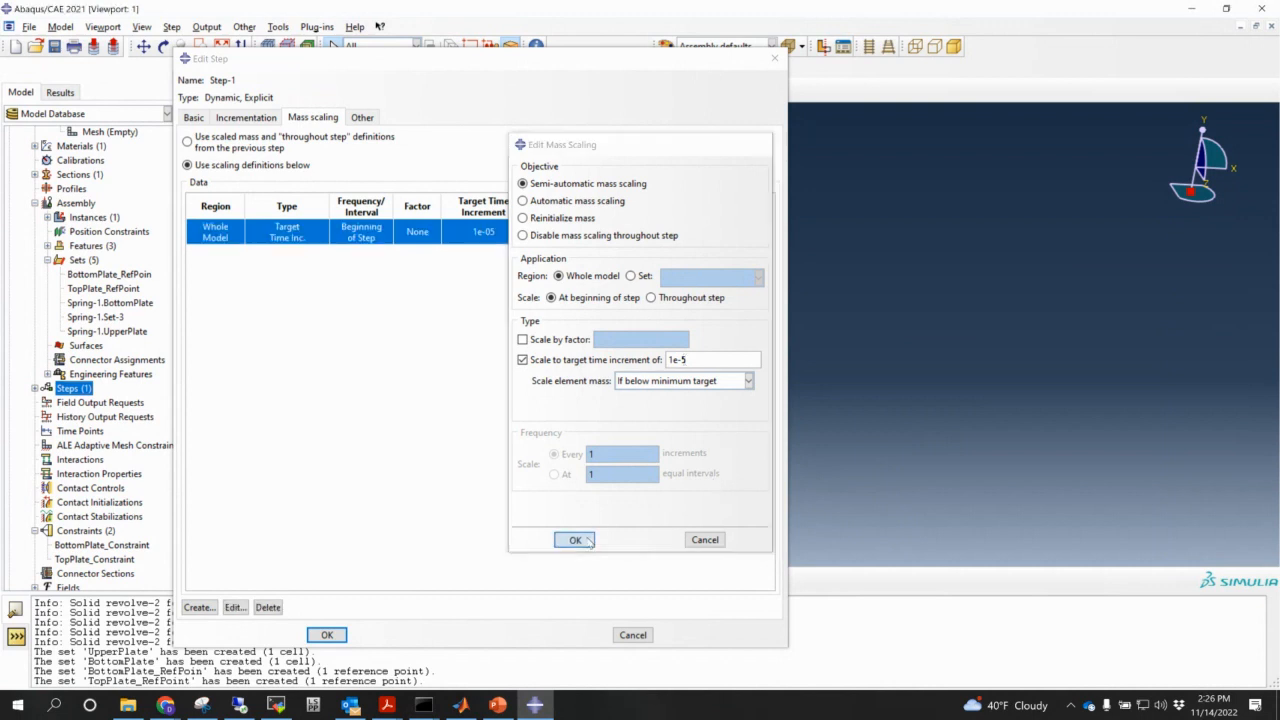
left_click(326, 635)
scroll(178, 424, "down", 4)
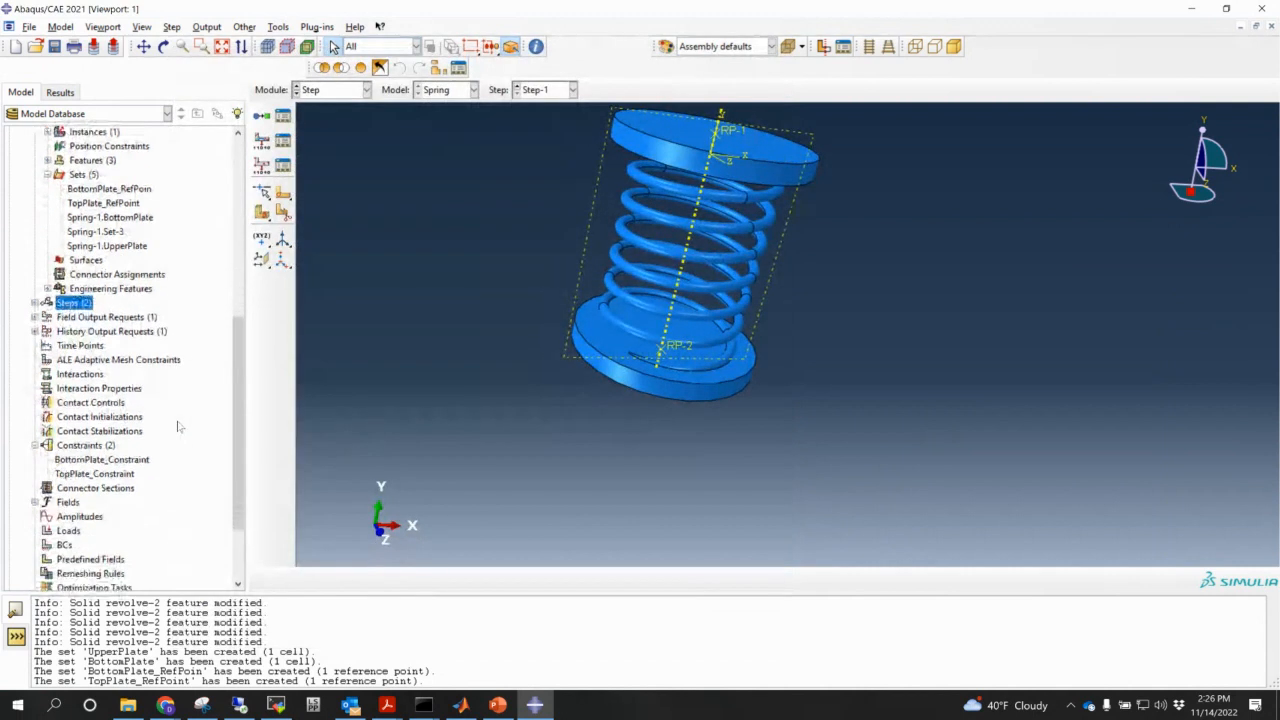
scroll(182, 428, "down", 1)
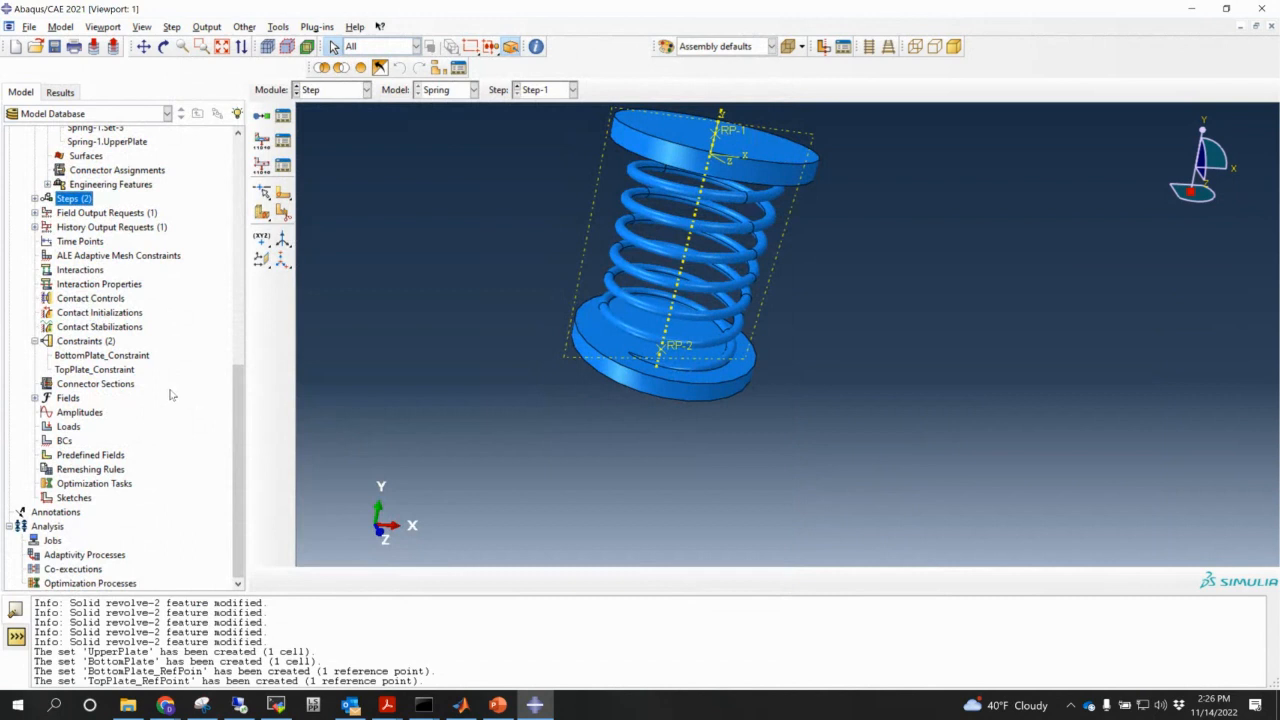
- Start a Displacement/Rotation boundary condition in the Initial step on the BottomPlate_RefPoin set
double_click(60, 441)
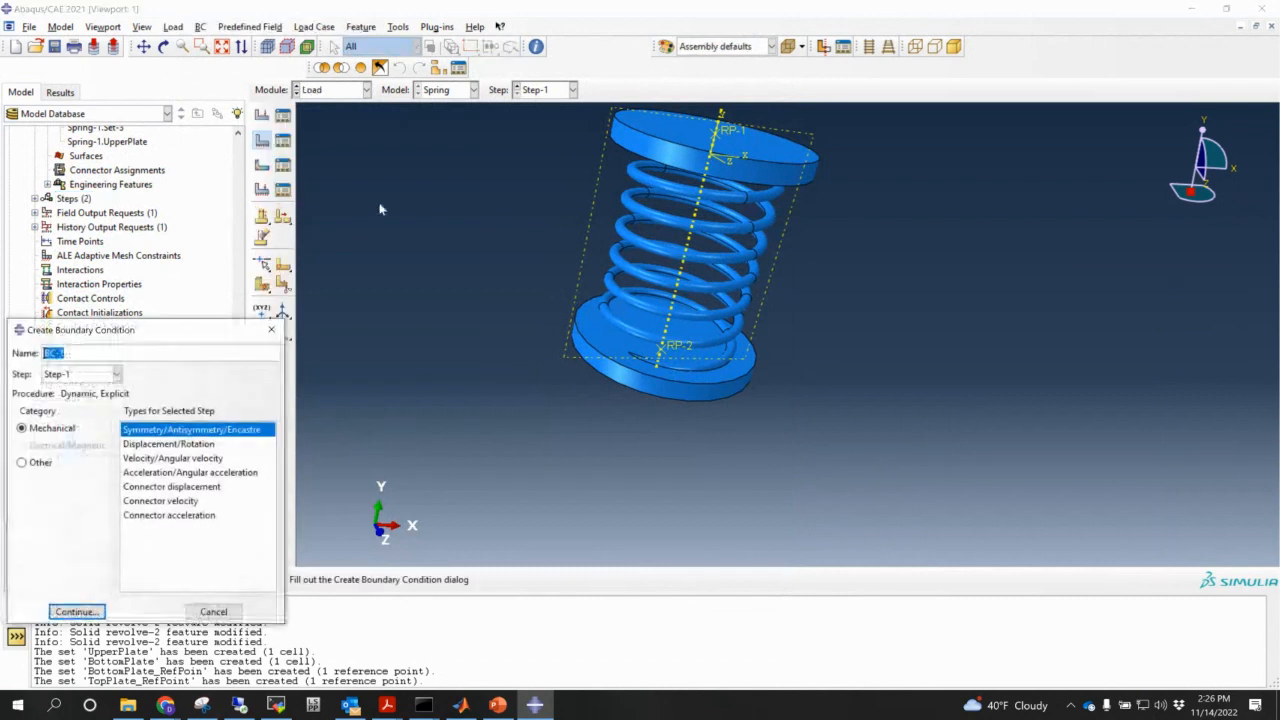
left_click(165, 444)
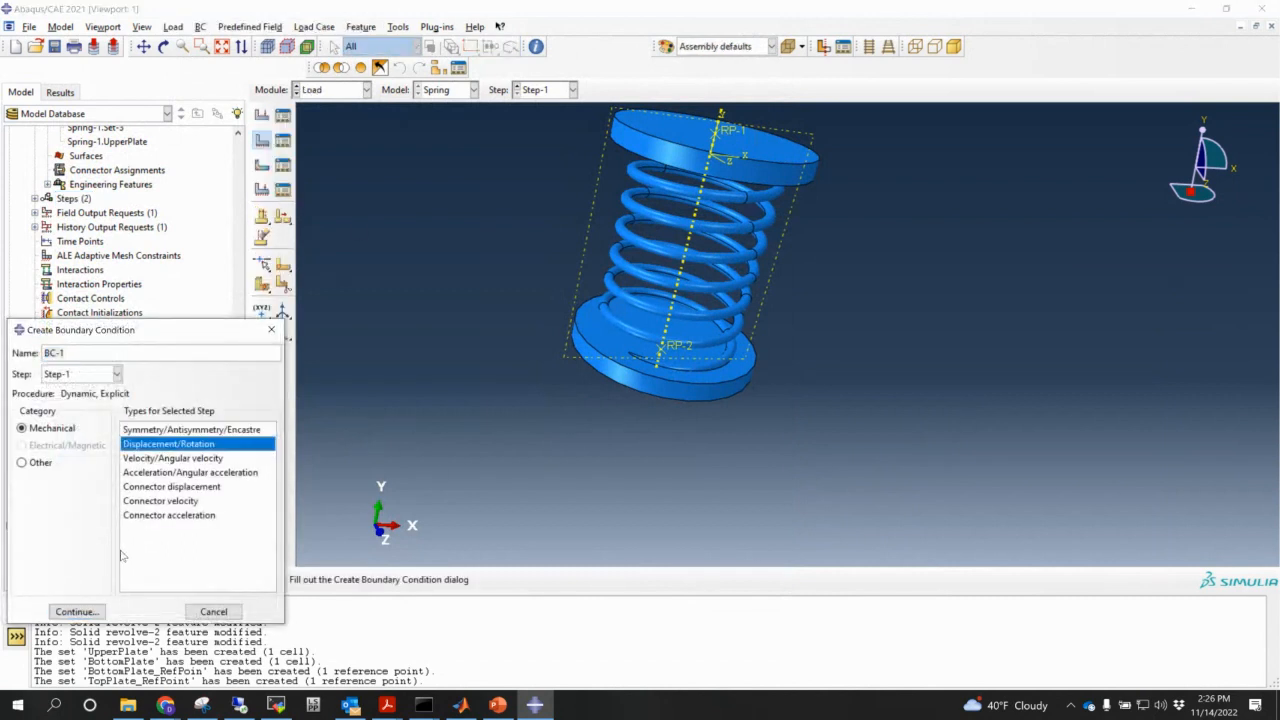
left_click(88, 374)
left_click(86, 390)
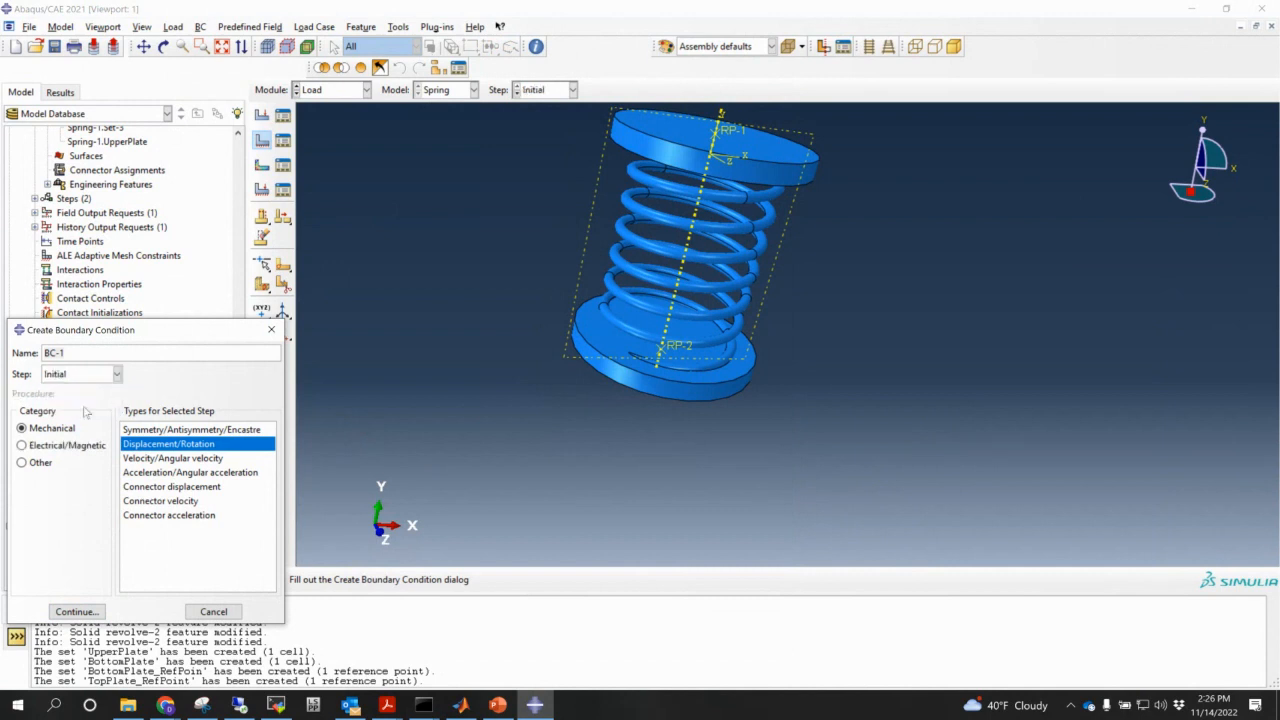
left_click(73, 611)
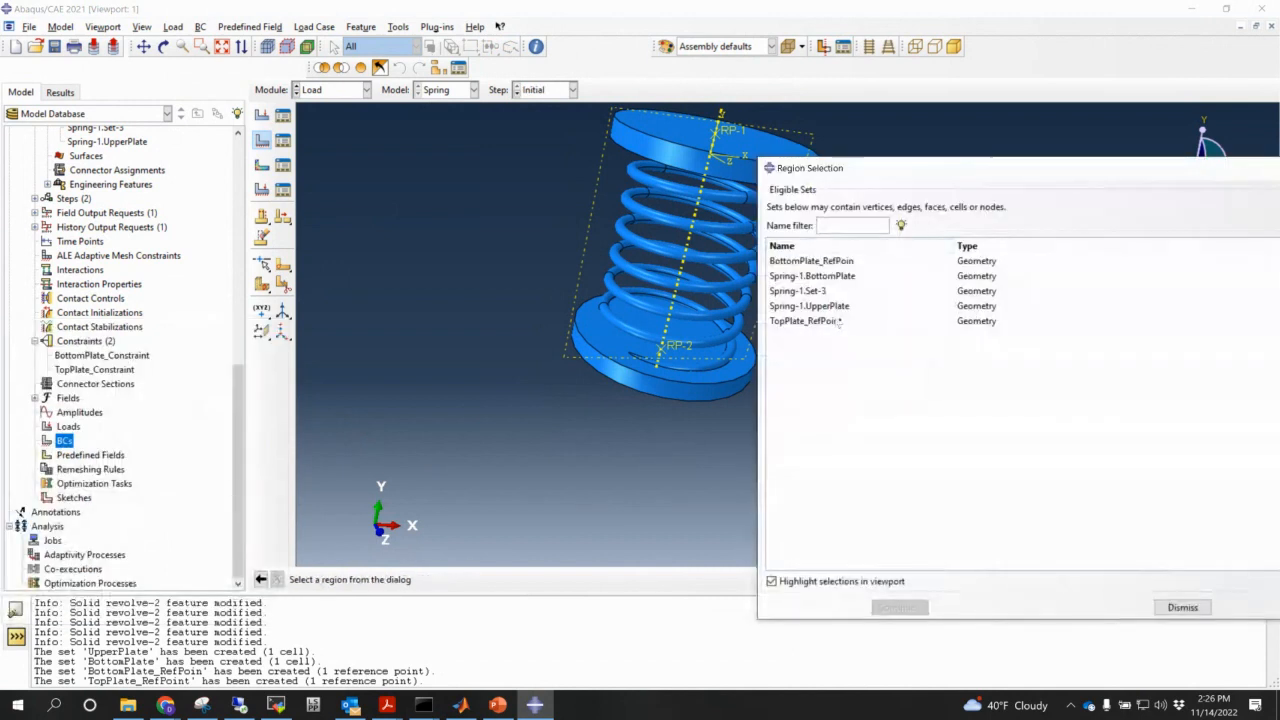
left_click_drag(892, 178, 677, 153)
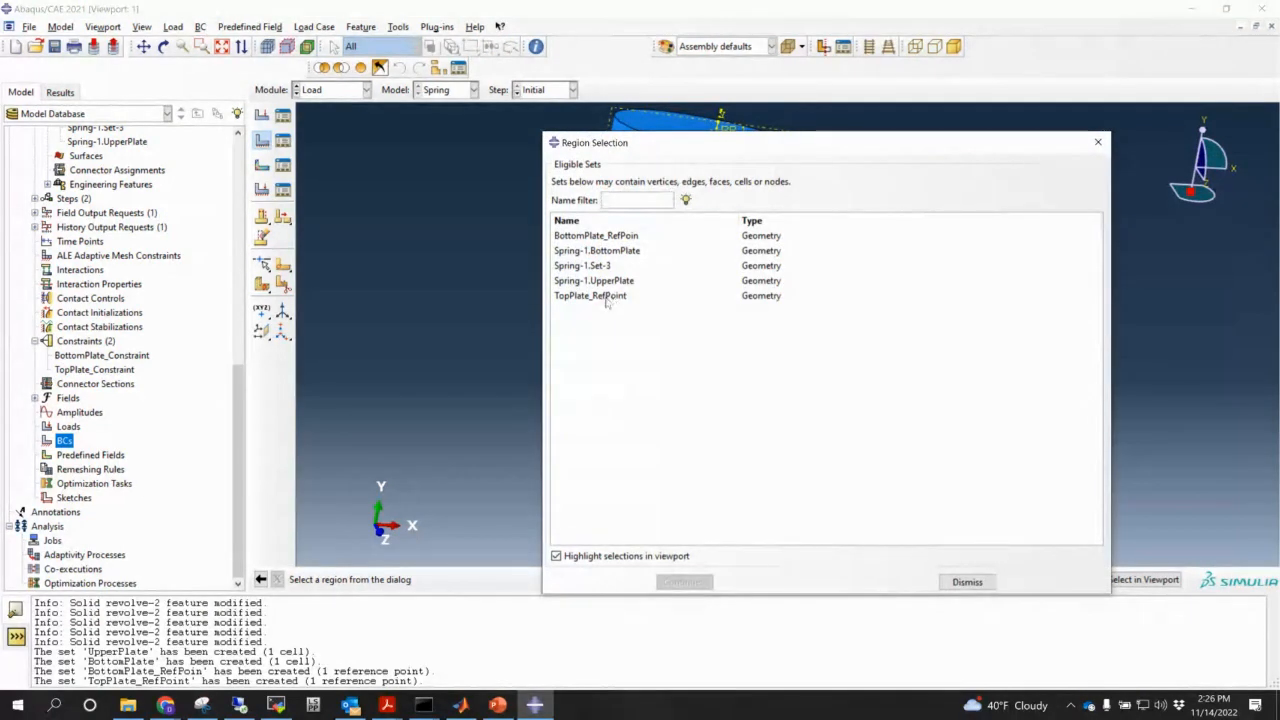
left_click(618, 238)
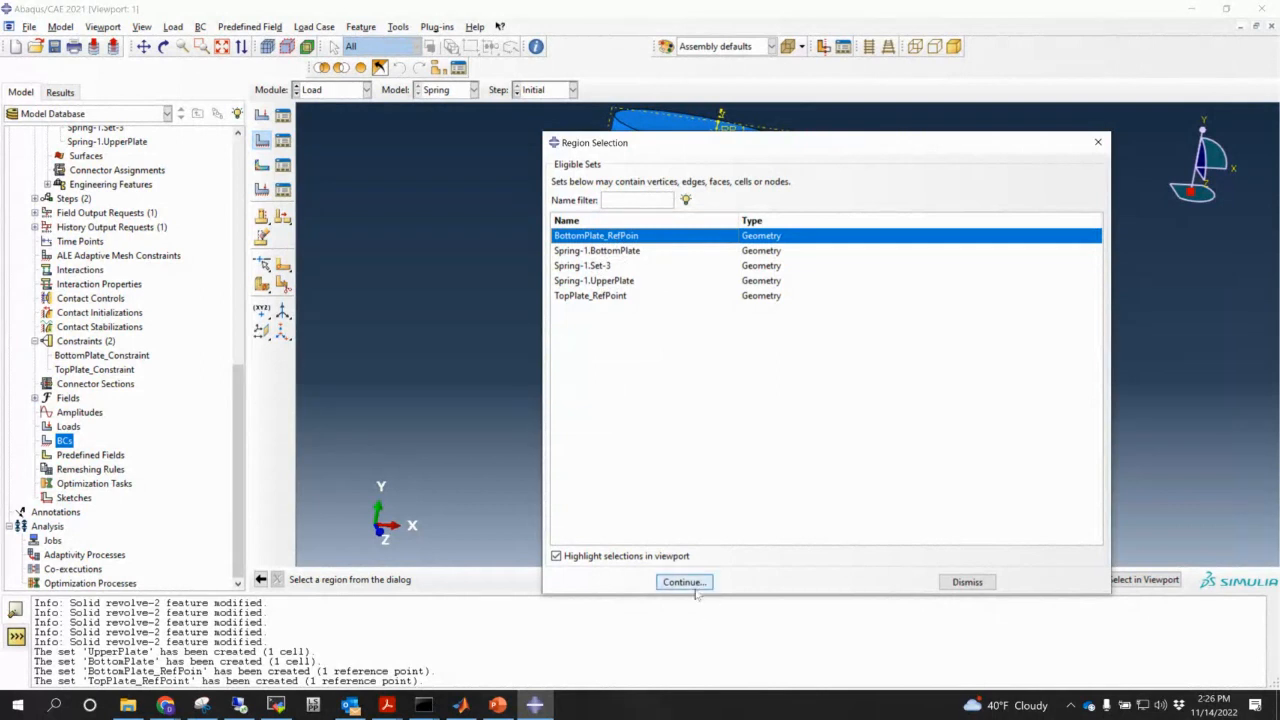
left_click(683, 582)
- Fix U1, U2, UR1, UR2 and UR3 and create BC-1
left_click(17, 291)
left_click(17, 308)
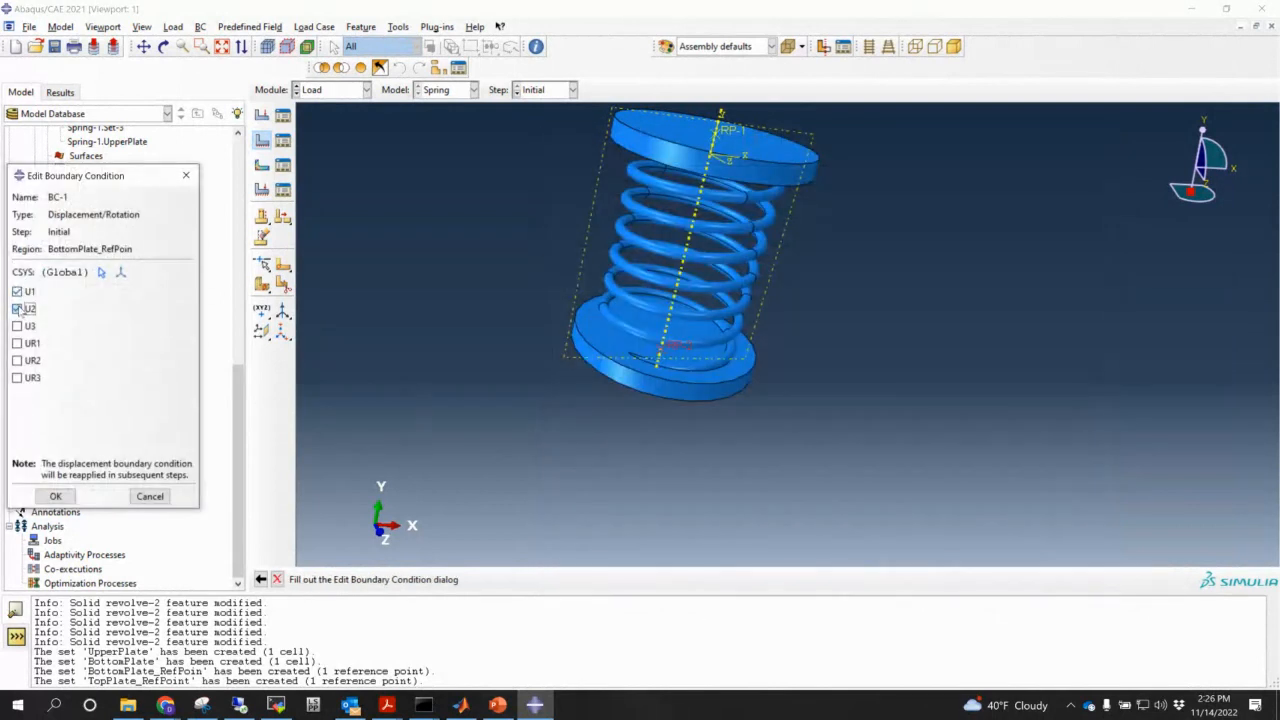
left_click(17, 343)
left_click(17, 360)
left_click(17, 377)
left_click(55, 496)
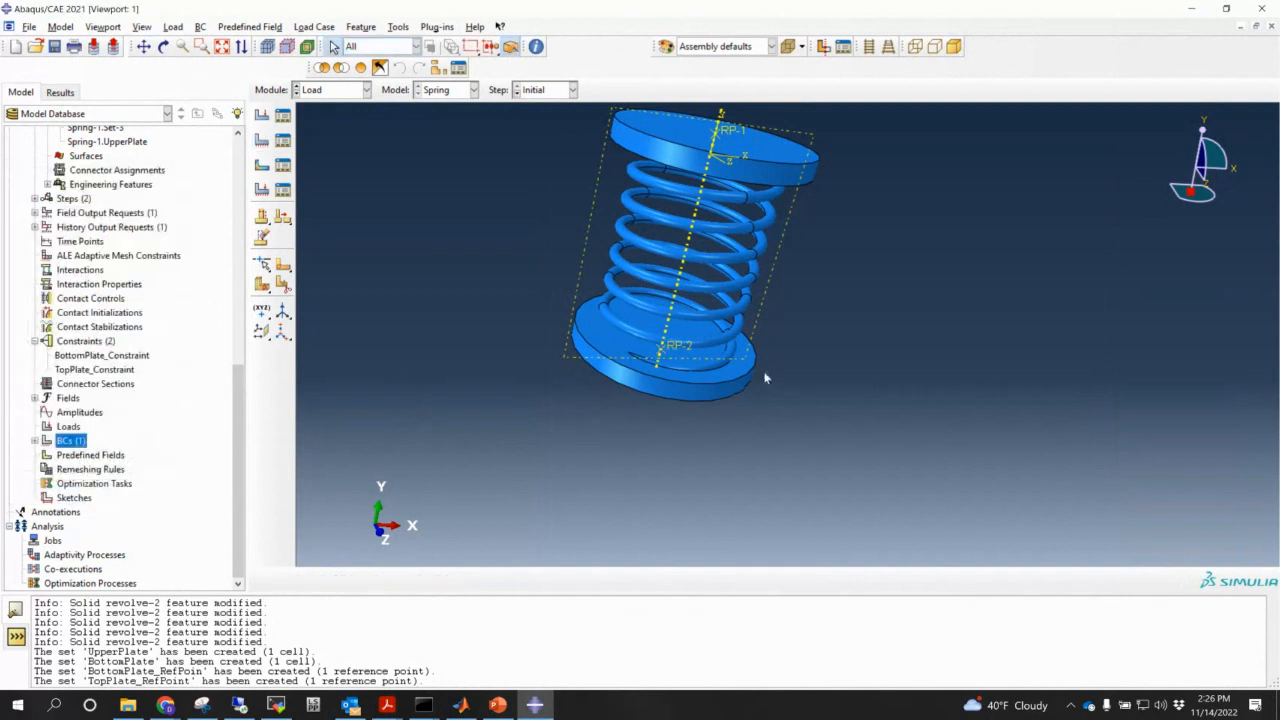
- Orbit and zoom the spring model to inspect the constrained bottom plate
left_click_drag(767, 376, 660, 376, "ctrl+alt")
scroll(672, 382, "up", 5)
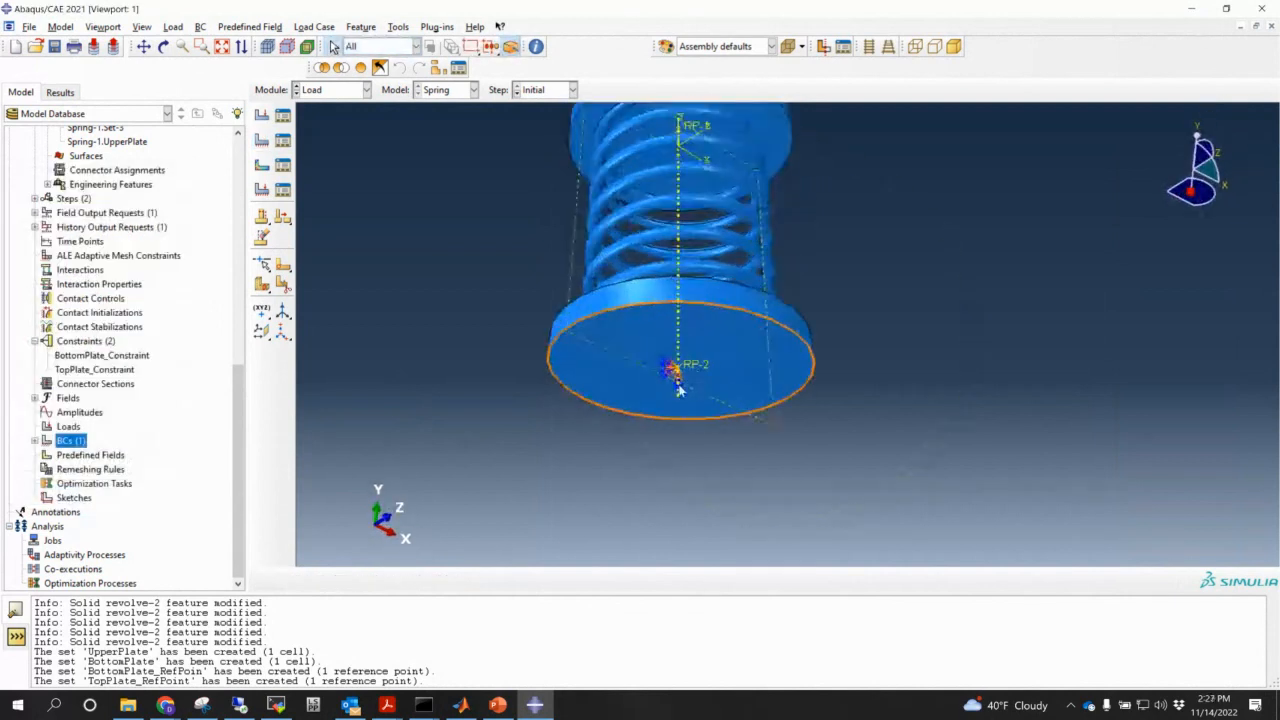
scroll(677, 372, "down", 4)
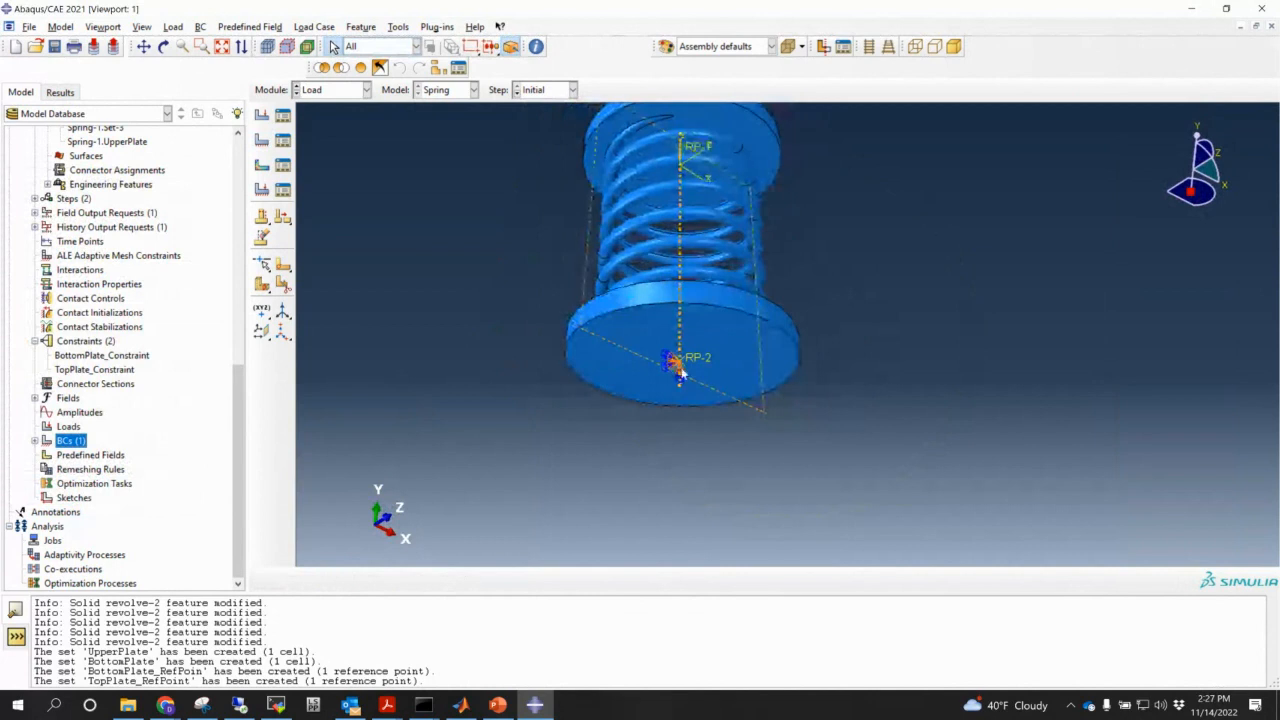
scroll(713, 253, "down", 1)
left_click_drag(705, 335, 766, 419)
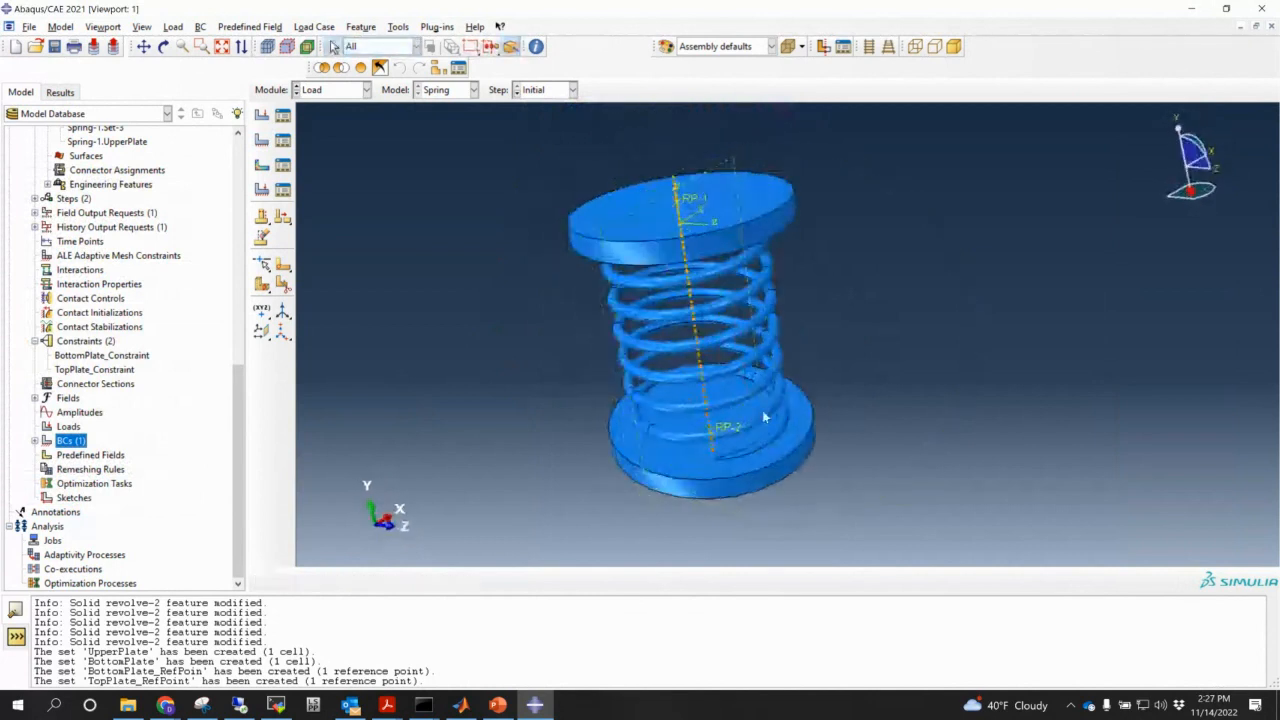
left_click_drag(748, 210, 771, 205)
key("Escape")
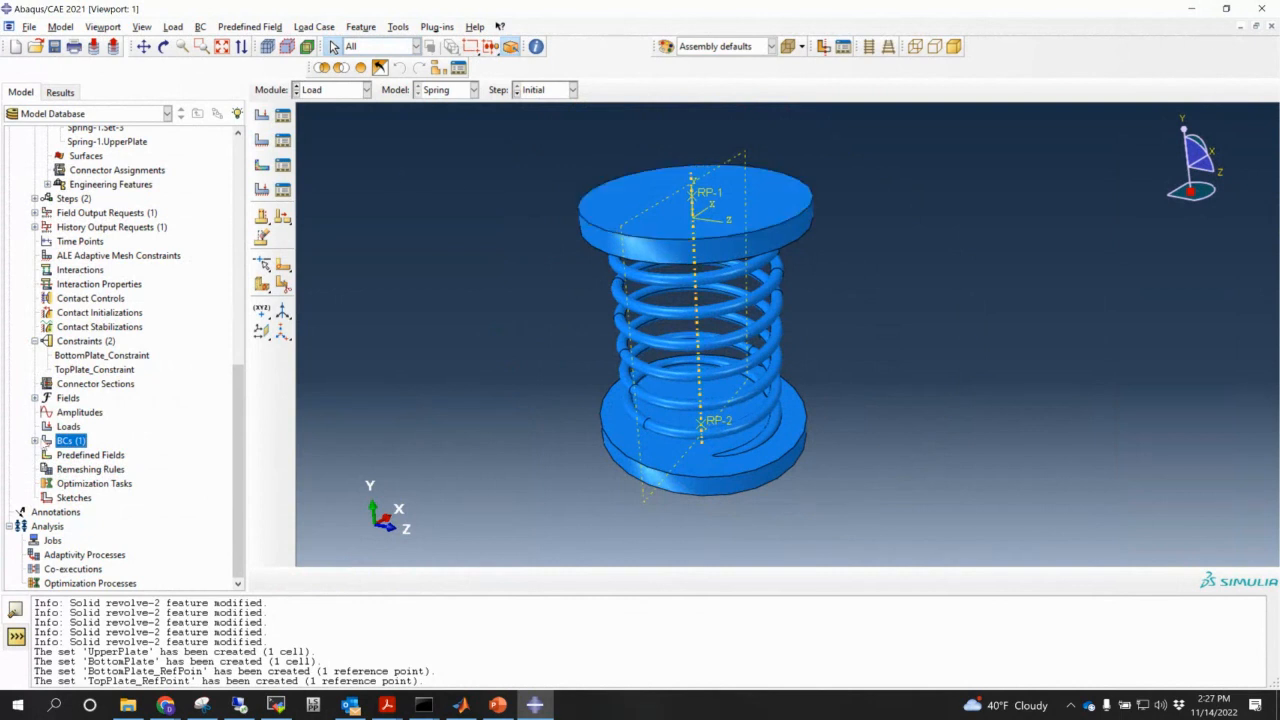
- Create BC-2 on TopPlate_RefPoint fixing U1, U3, UR1, UR2 and UR3, leaving U2 free
left_click(34, 441)
double_click(70, 441)
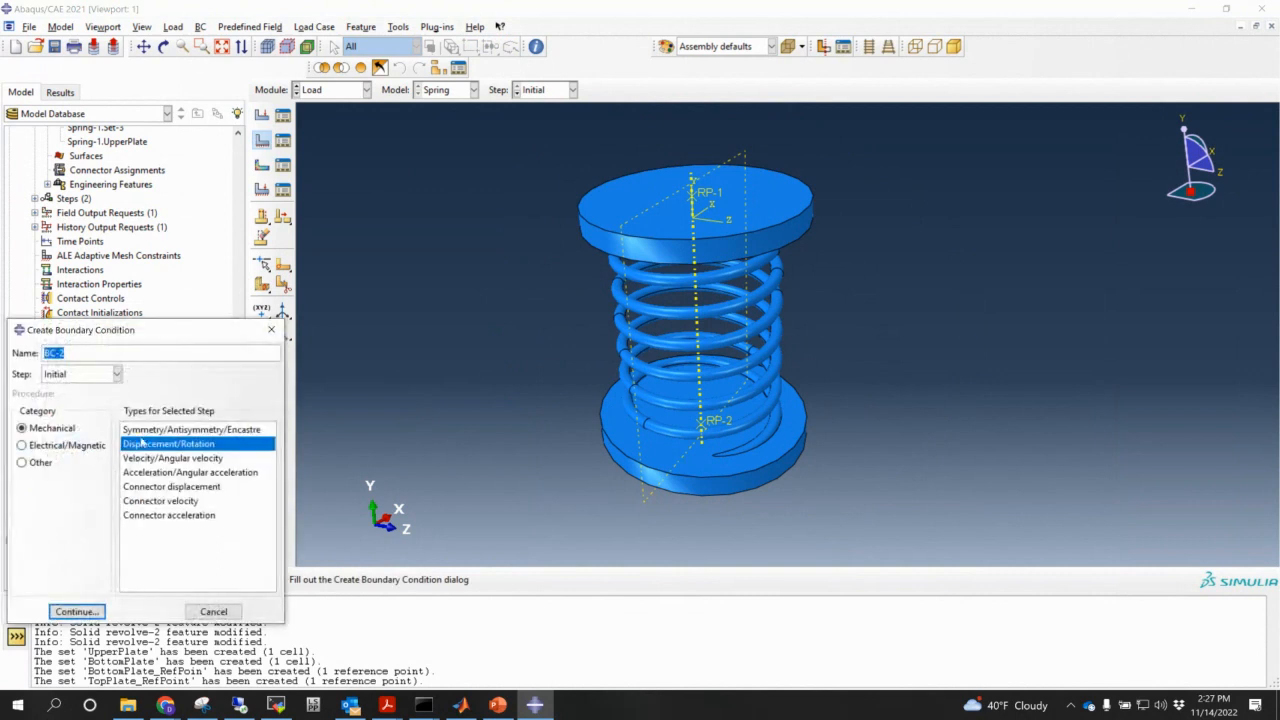
left_click(96, 608)
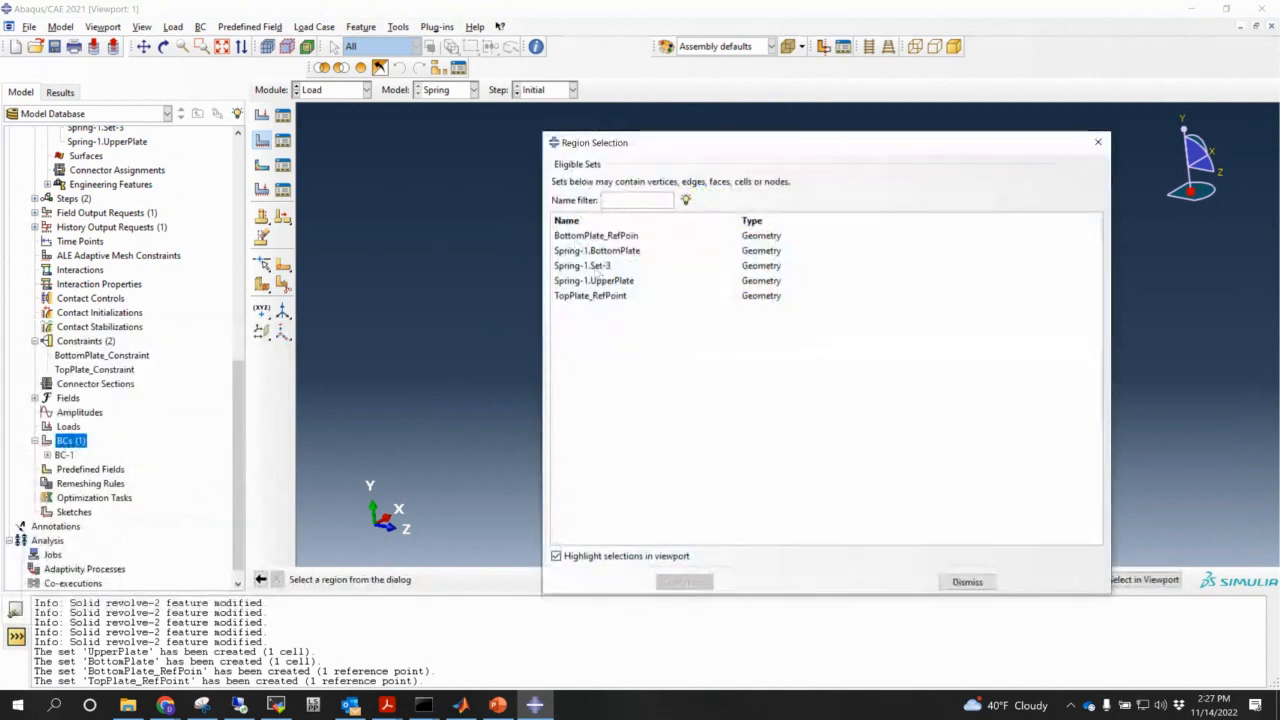
left_click(595, 296)
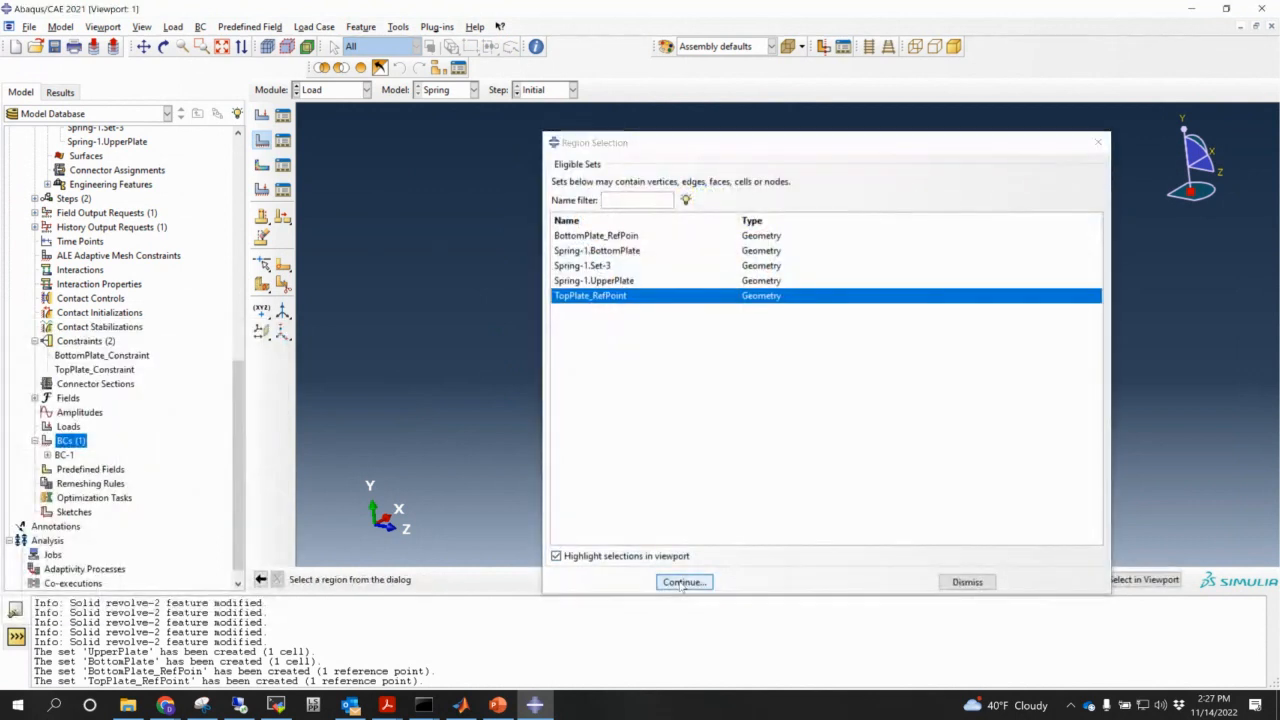
left_click(684, 581)
left_click(17, 291)
left_click(17, 326)
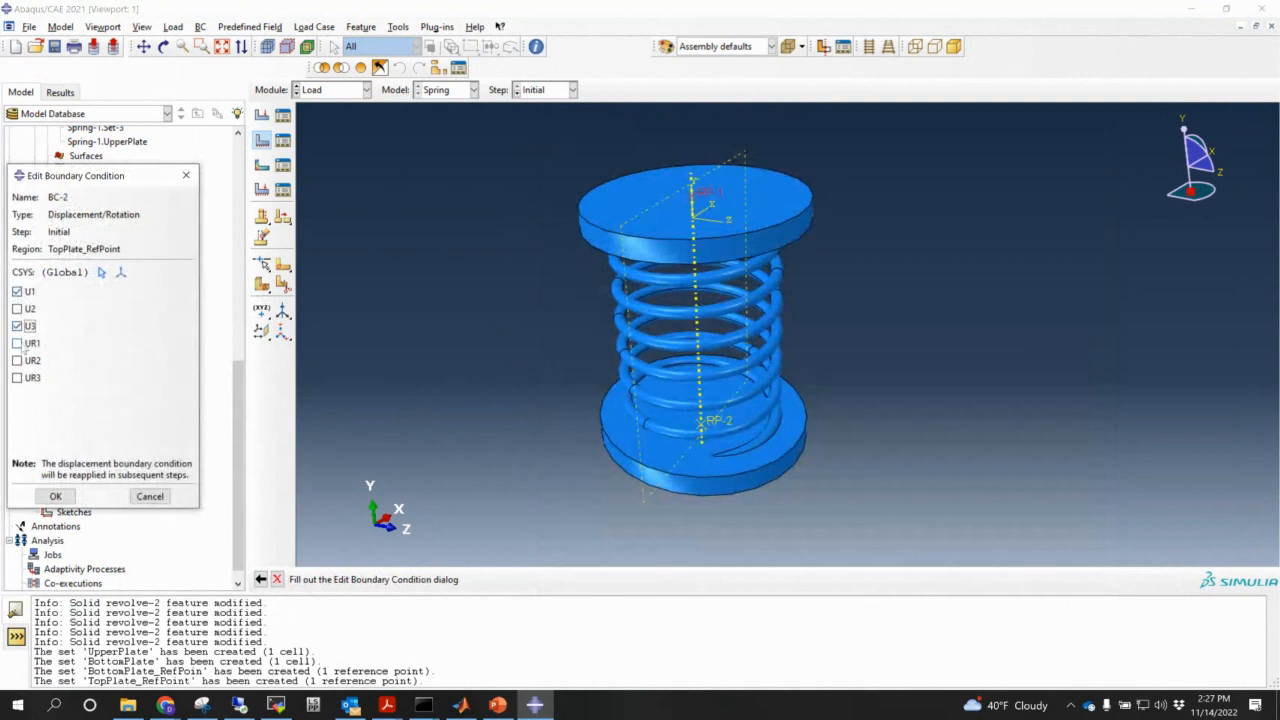
left_click(17, 343)
left_click(17, 360)
left_click(17, 377)
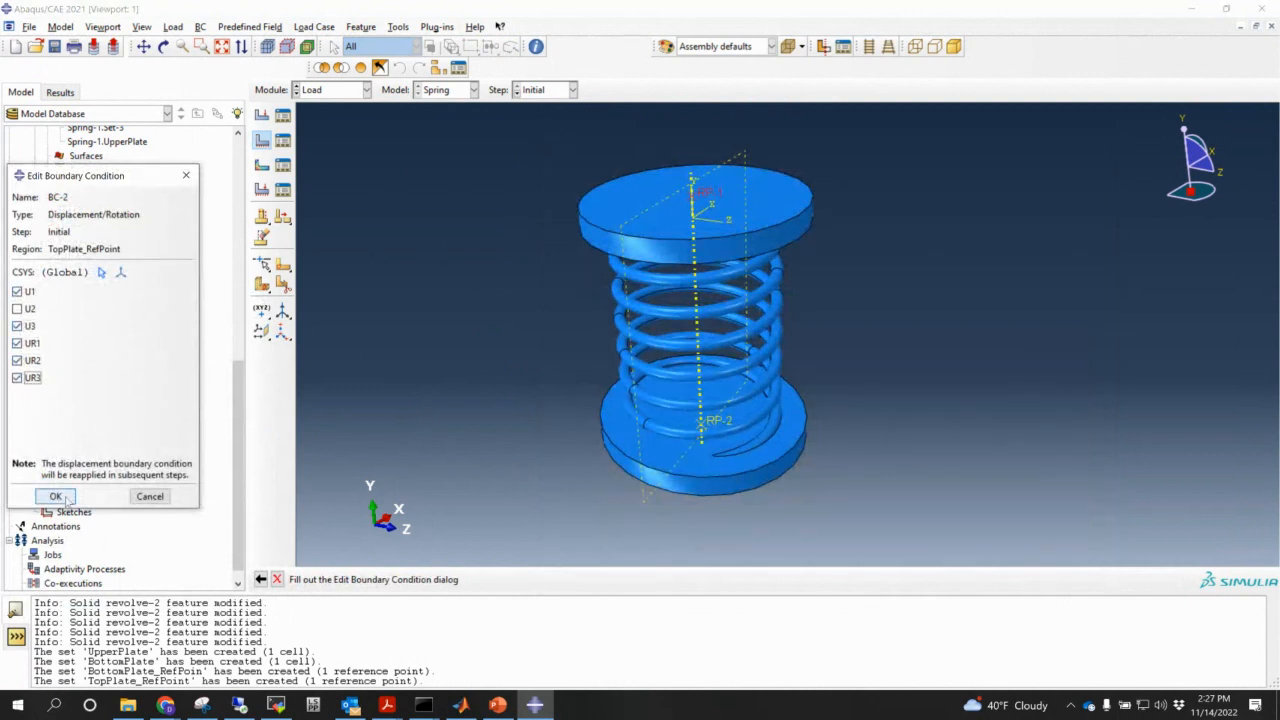
left_click(56, 496)
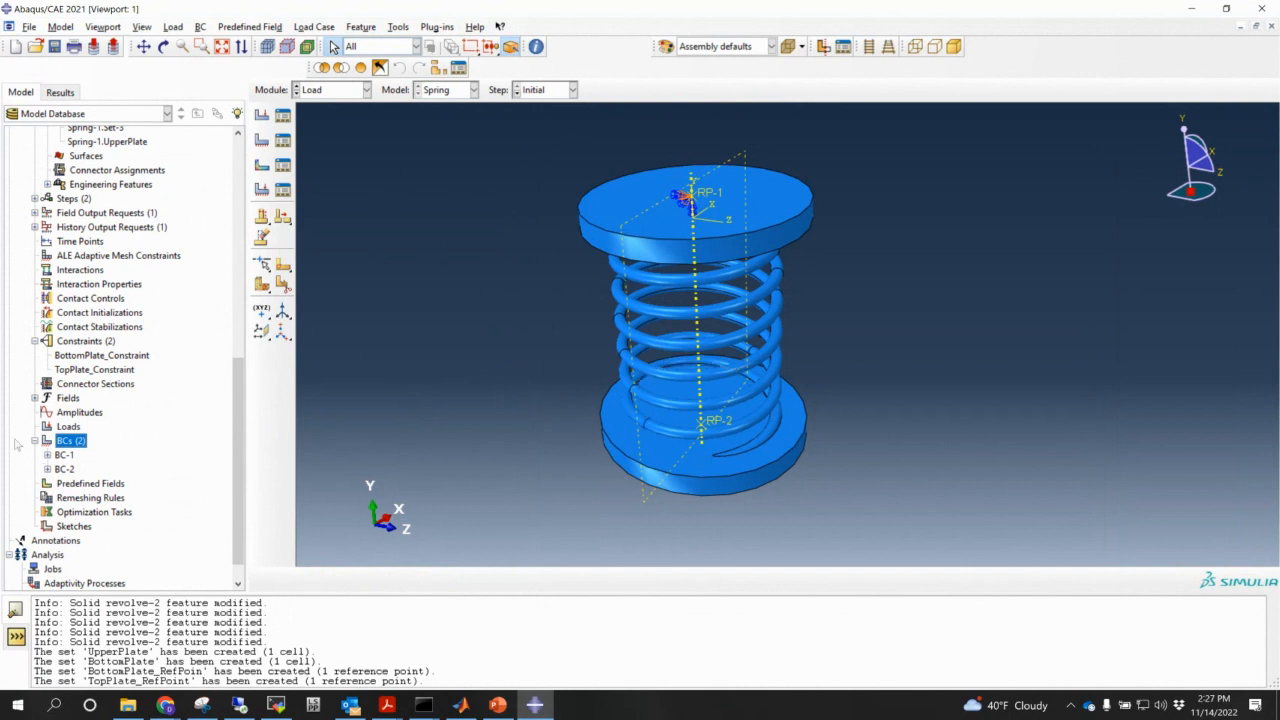
- Create a Velocity predefined field on TopPlate_RefPoint with V1 = 0, V2 = -100, V3 = 0
left_click(94, 484)
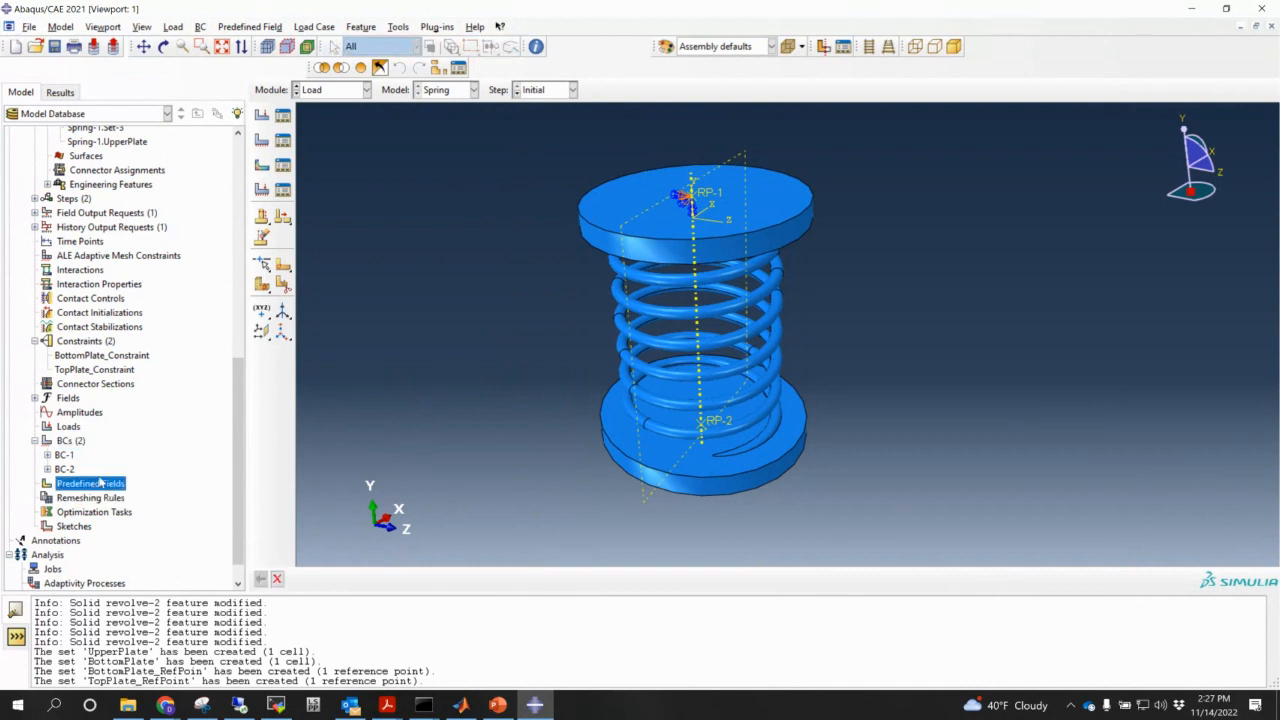
double_click(108, 486)
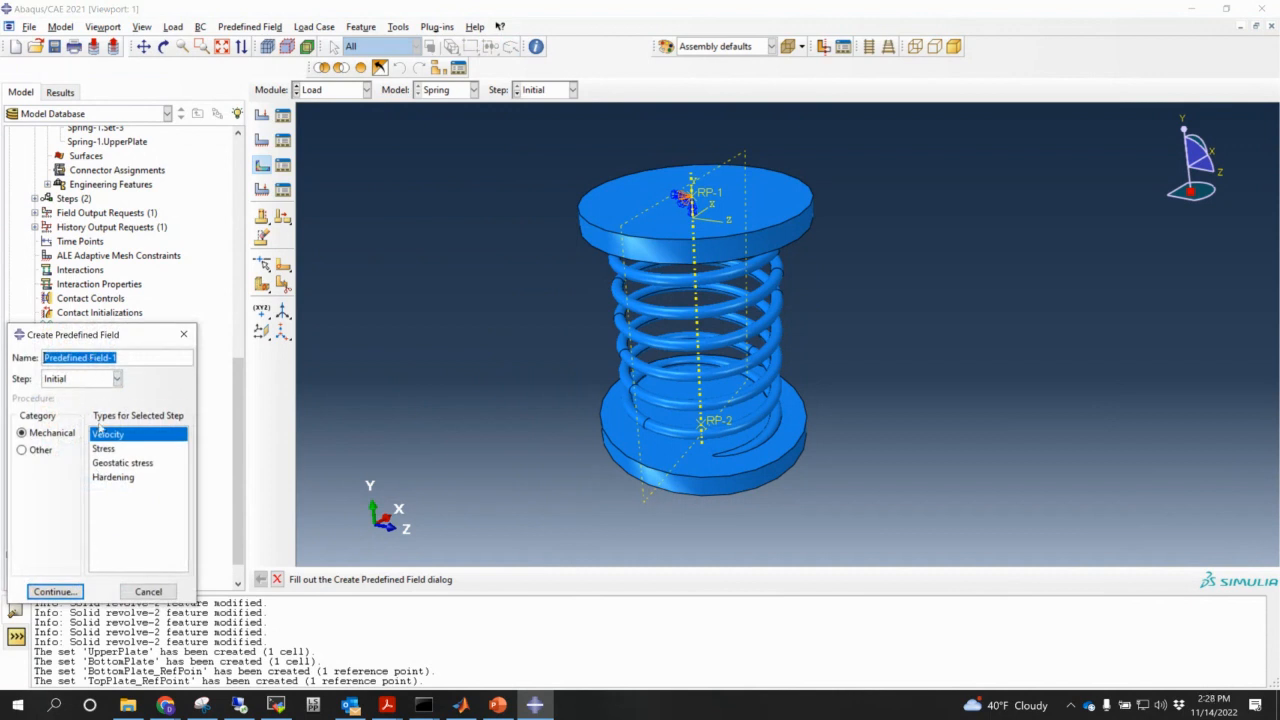
left_click(66, 589)
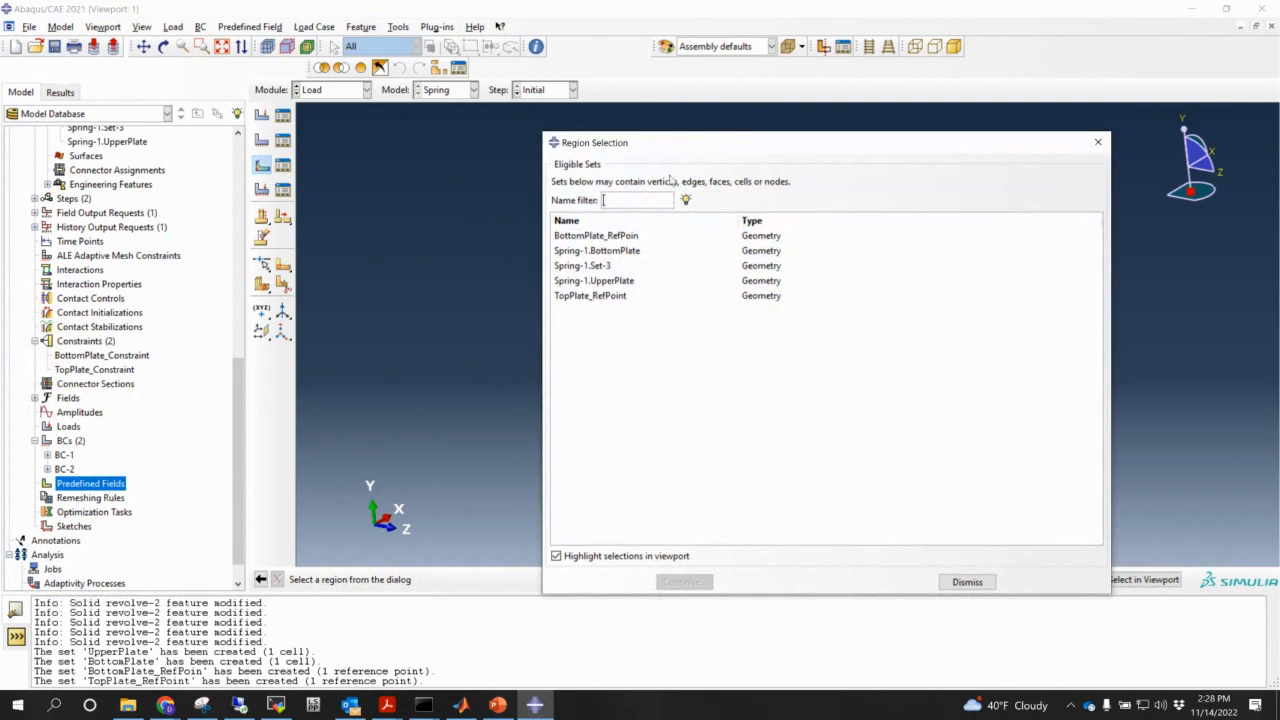
double_click(600, 296)
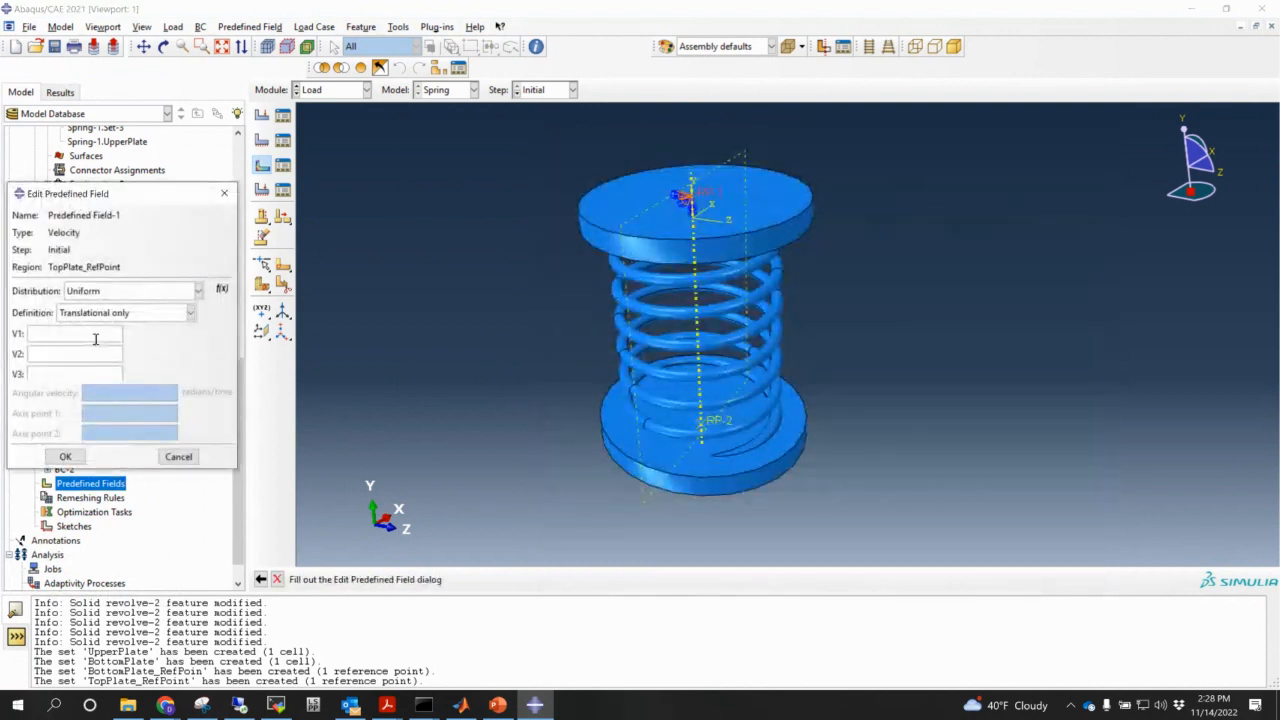
type("0")
key("Tab")
type("-100")
left_click(55, 375)
type("0")
left_click(63, 457)
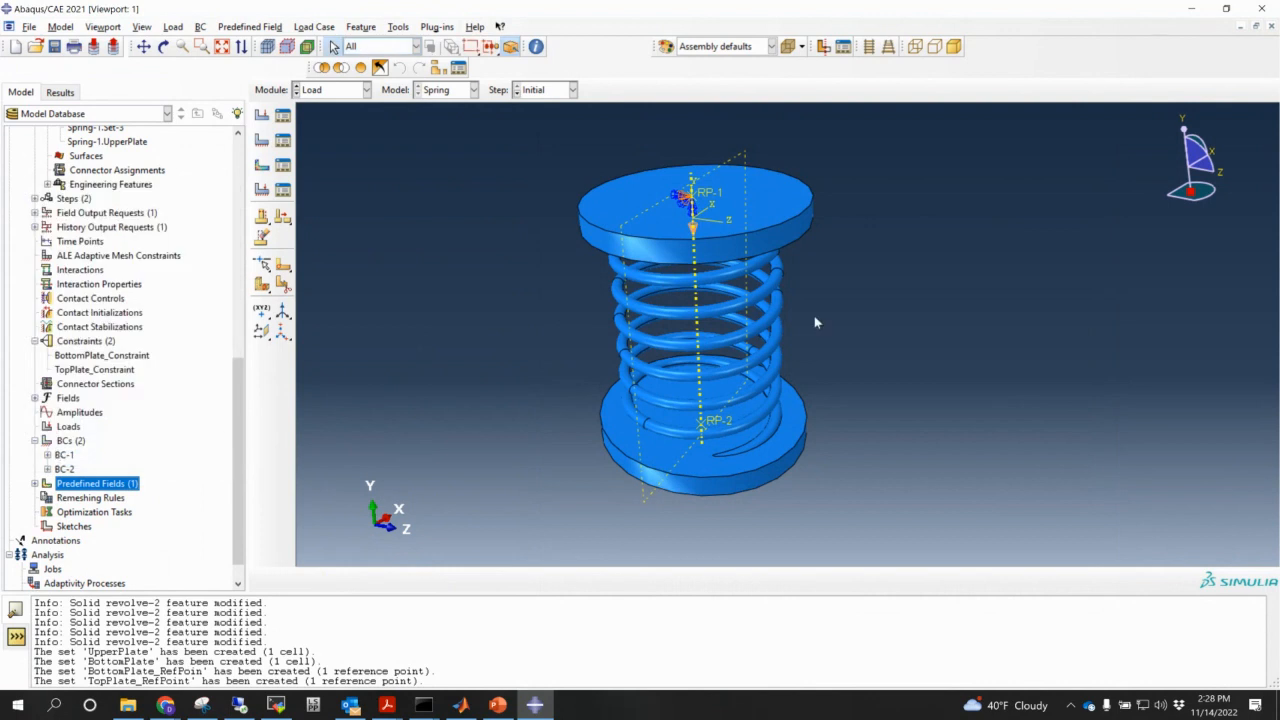
scroll(690, 318, "down", 2)
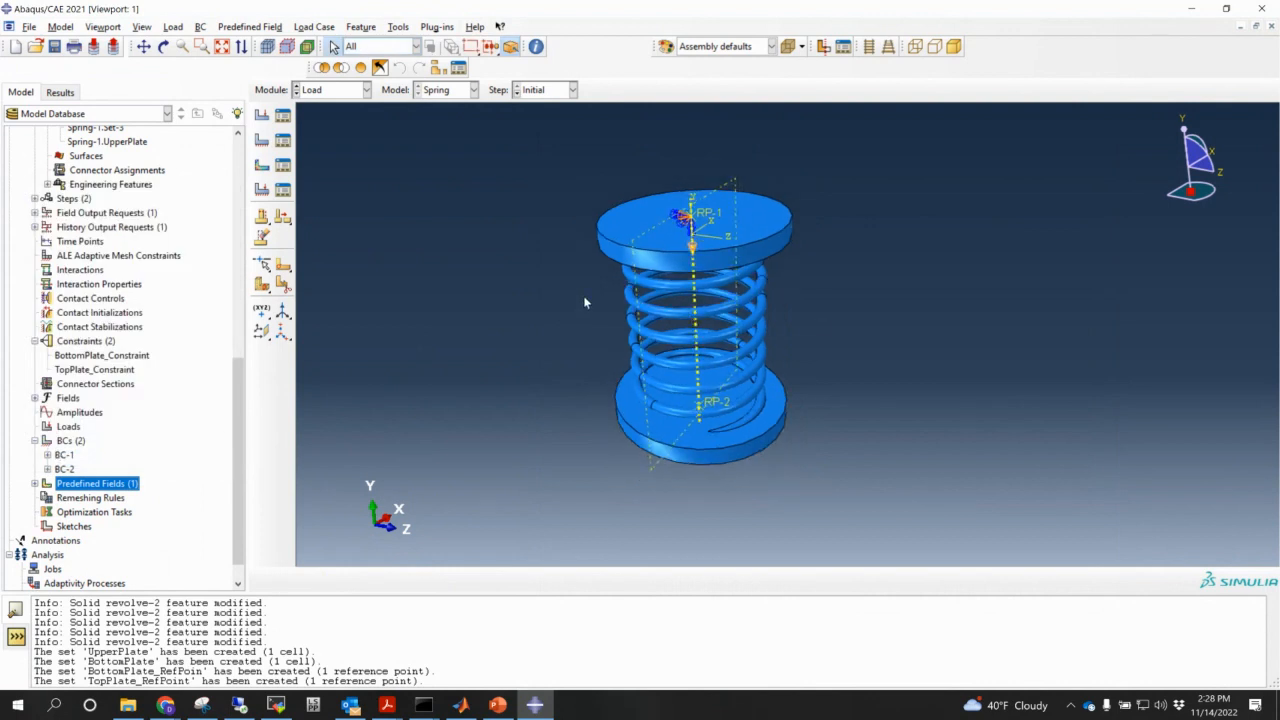
- Switch to the Mesh module and dismiss the dependent-instance warning on the assembly
left_click(330, 89)
left_click(344, 194)
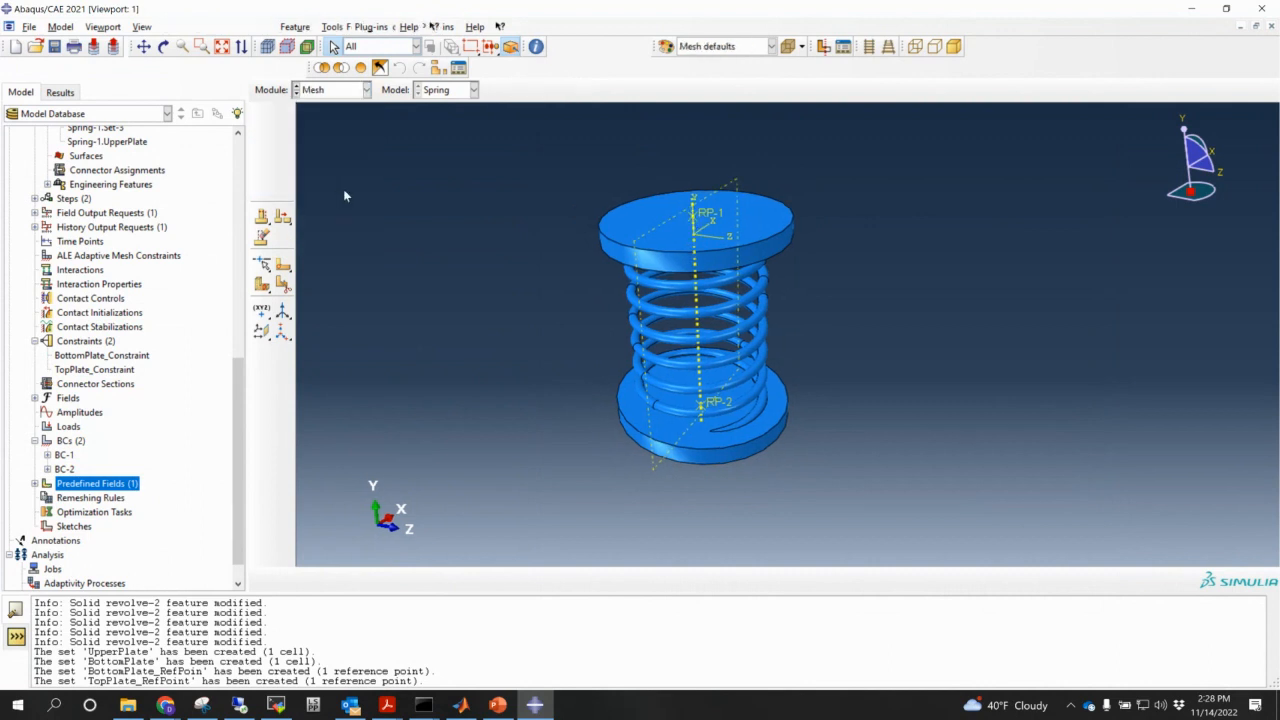
scroll(338, 185, "down", 2)
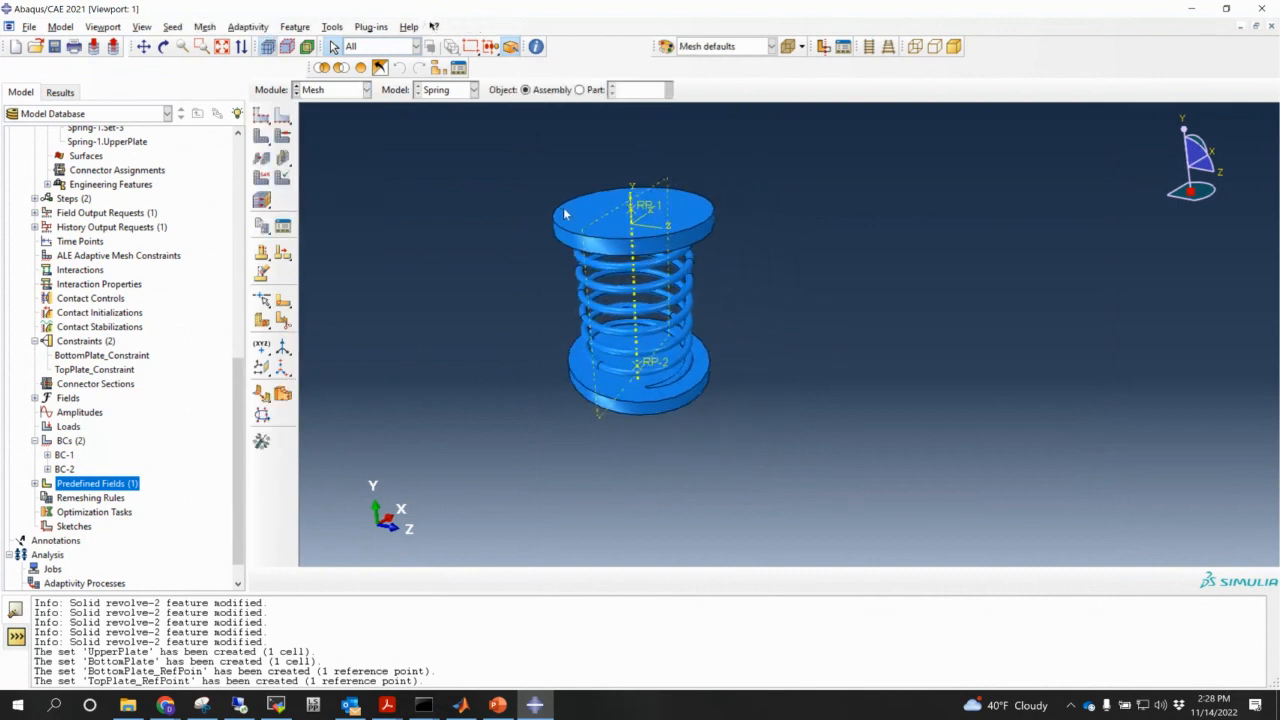
left_click(264, 178)
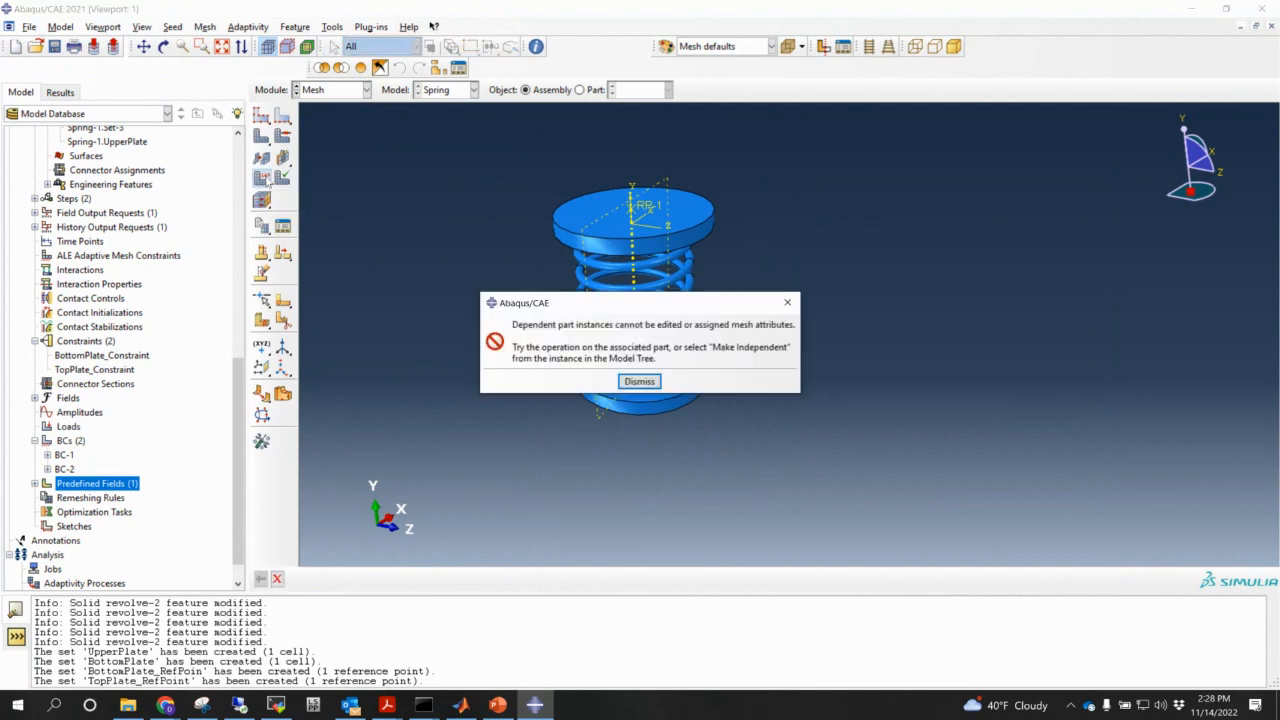
left_click(640, 380)
- Assign Explicit-library 3D Stress element types to the whole Spring part, plates included
left_click(579, 89)
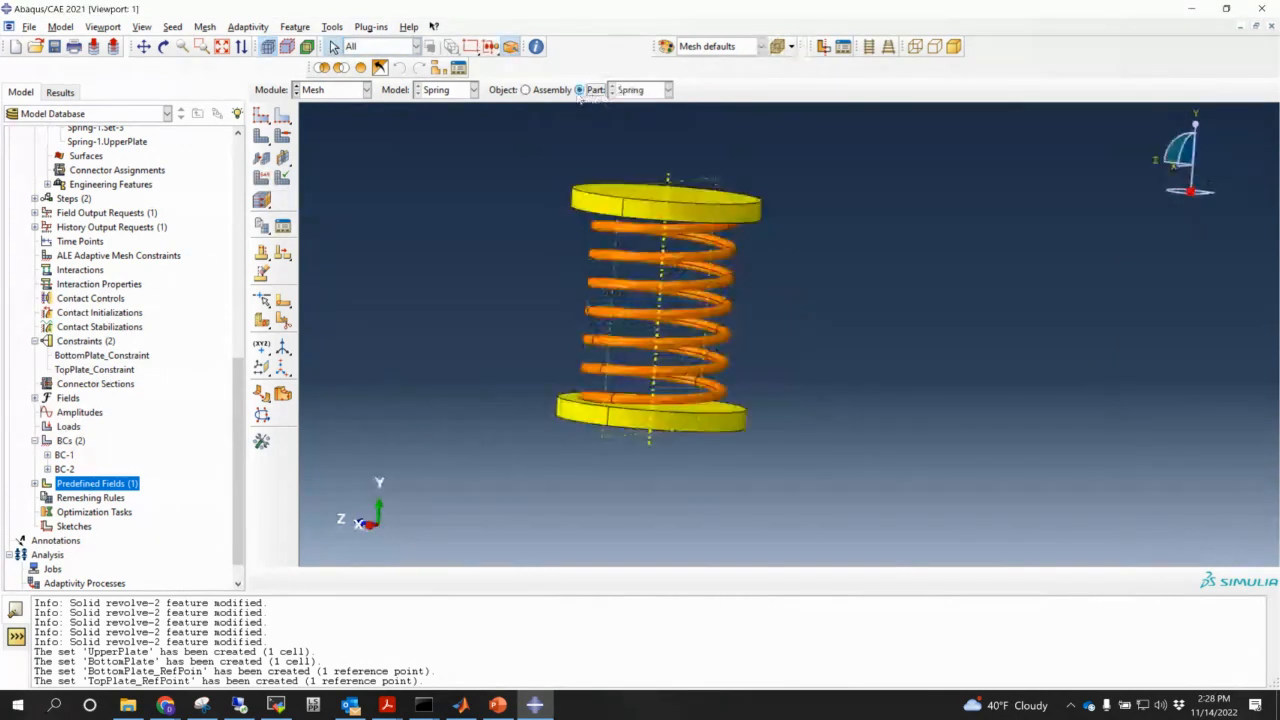
left_click(259, 178)
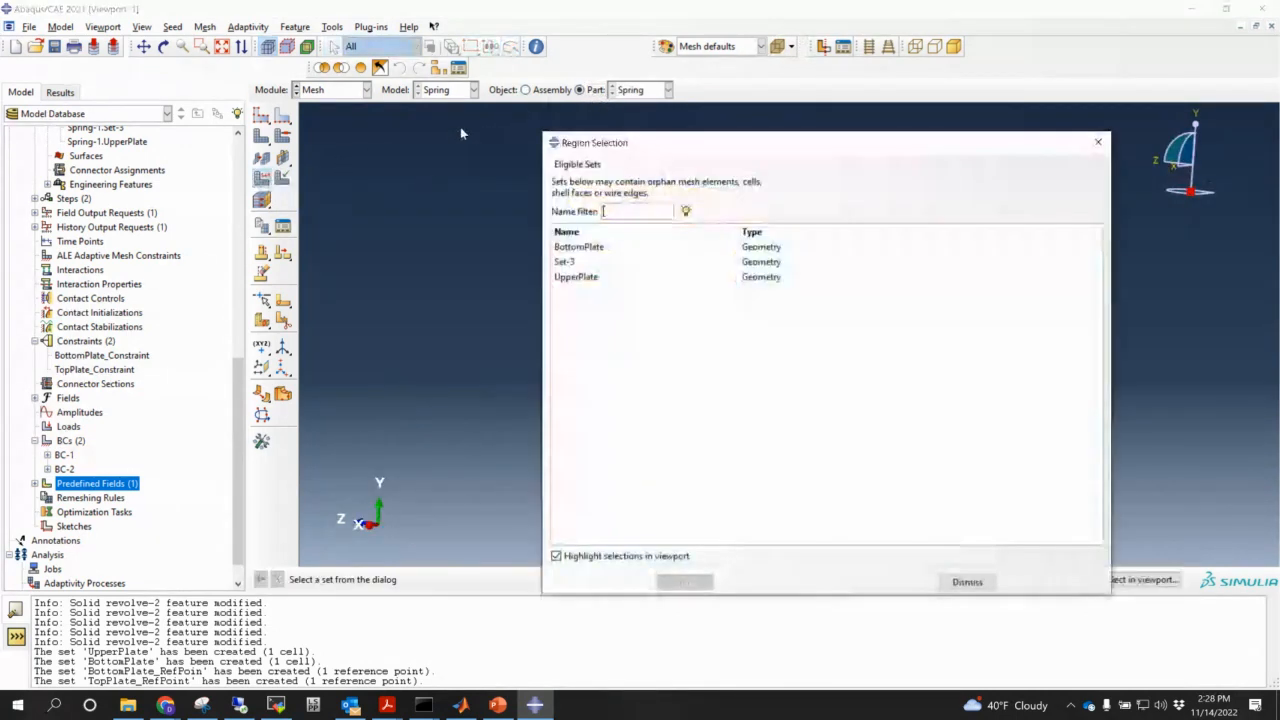
left_click(967, 581)
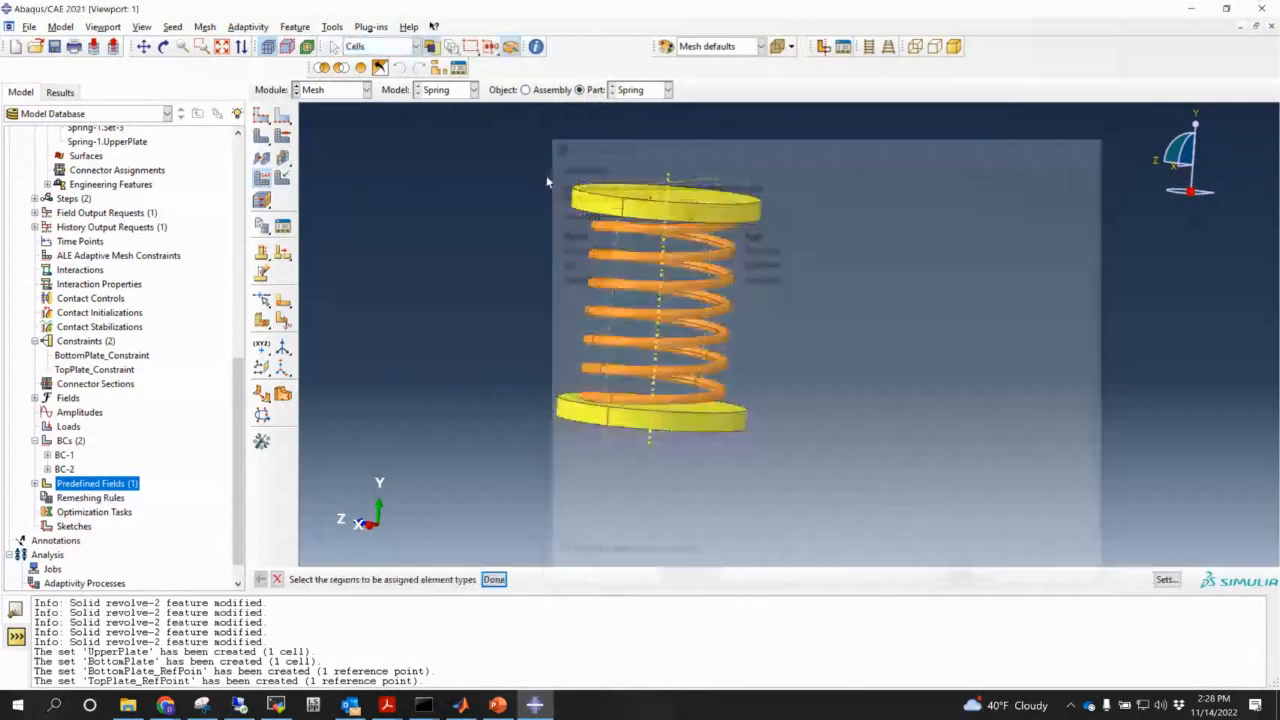
left_click_drag(494, 152, 868, 502)
left_click(494, 580)
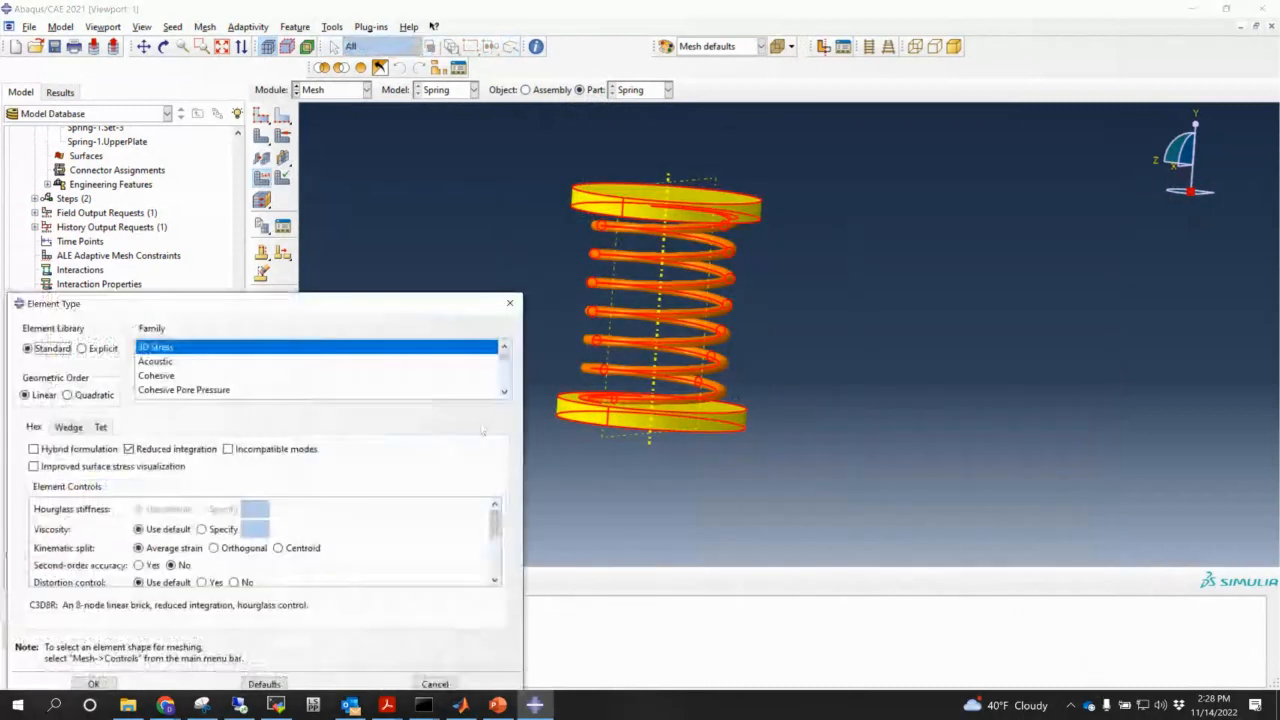
left_click(100, 350)
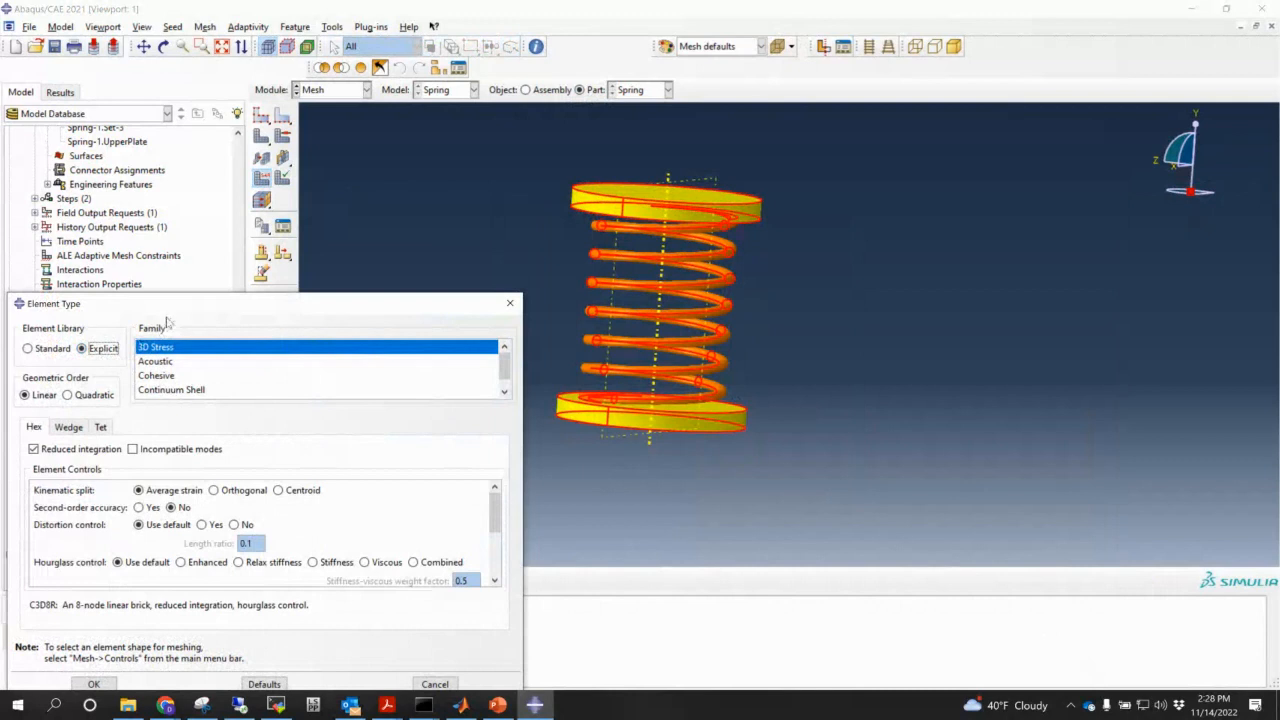
left_click_drag(165, 303, 300, 199)
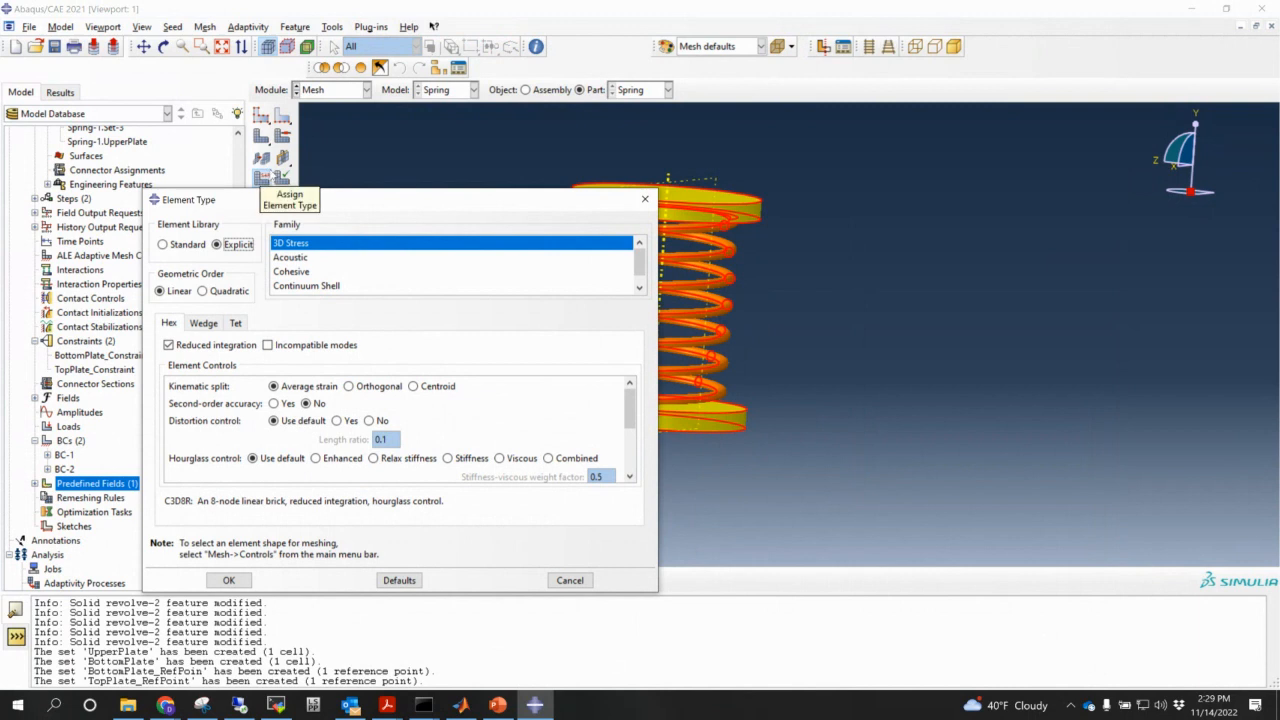
left_click(238, 582)
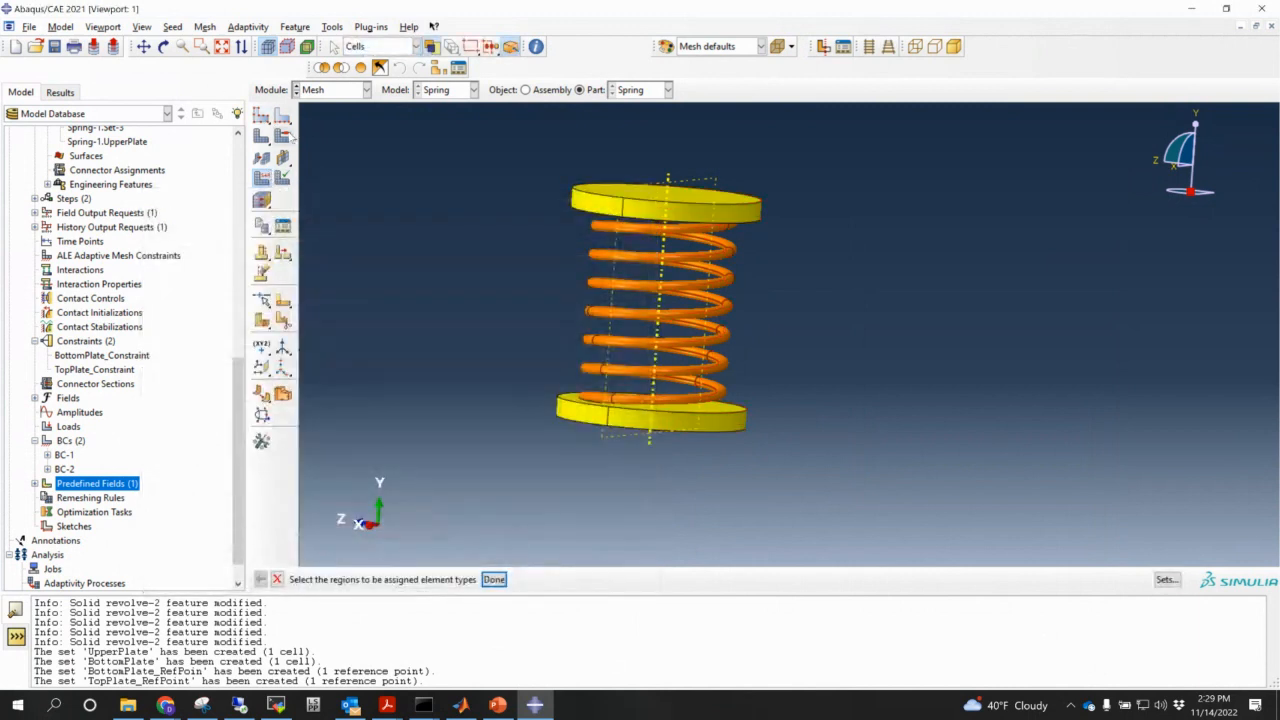
- Assign free Tet mesh controls to all regions of the Spring part
left_click(284, 137)
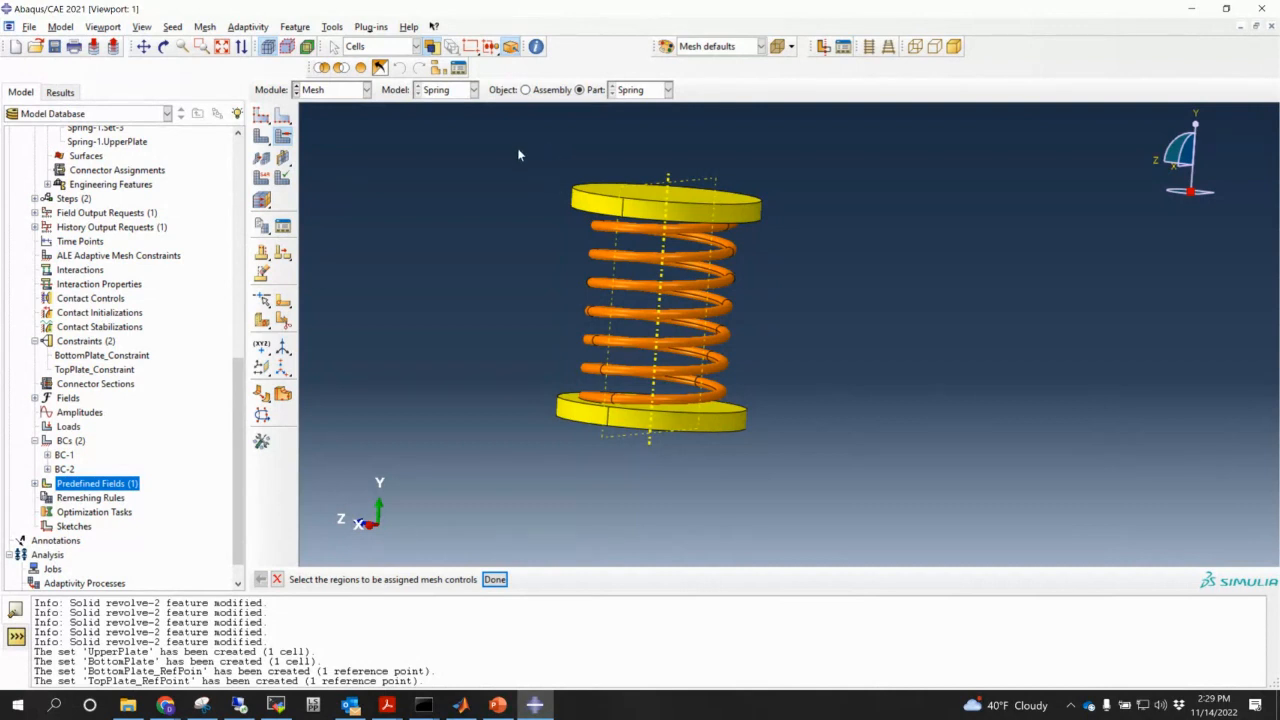
left_click_drag(482, 140, 966, 504)
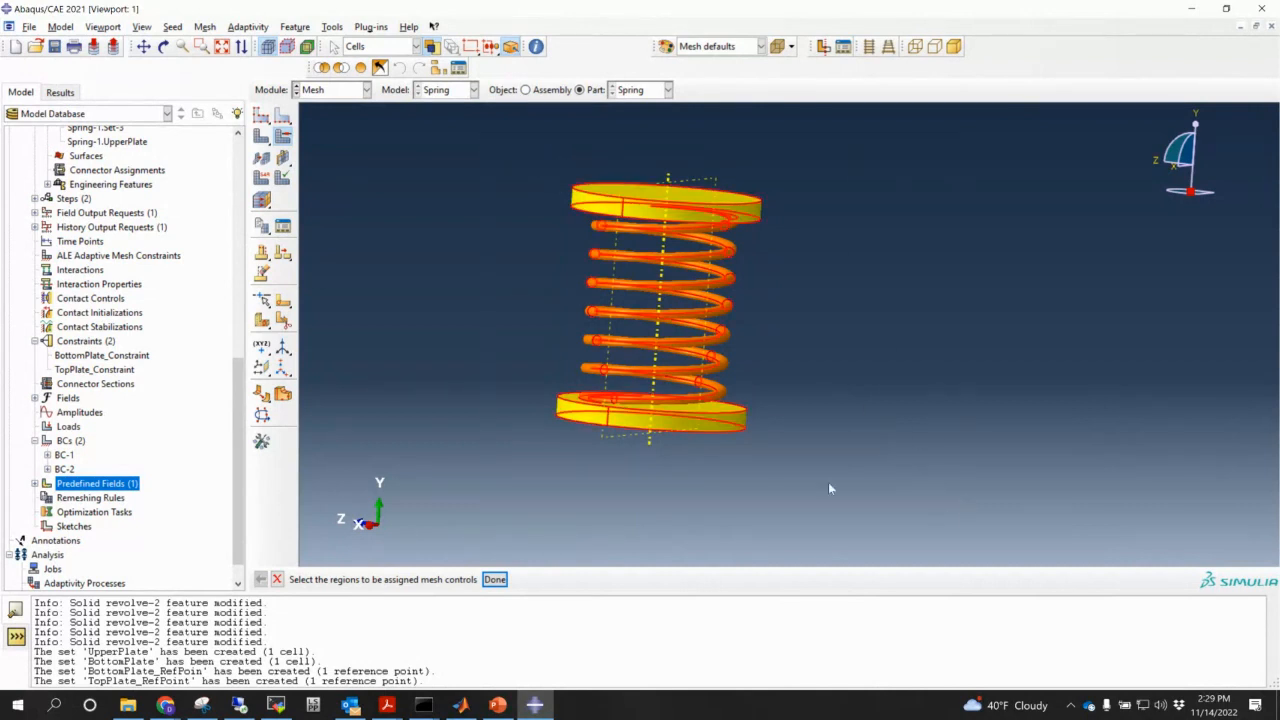
left_click(494, 579)
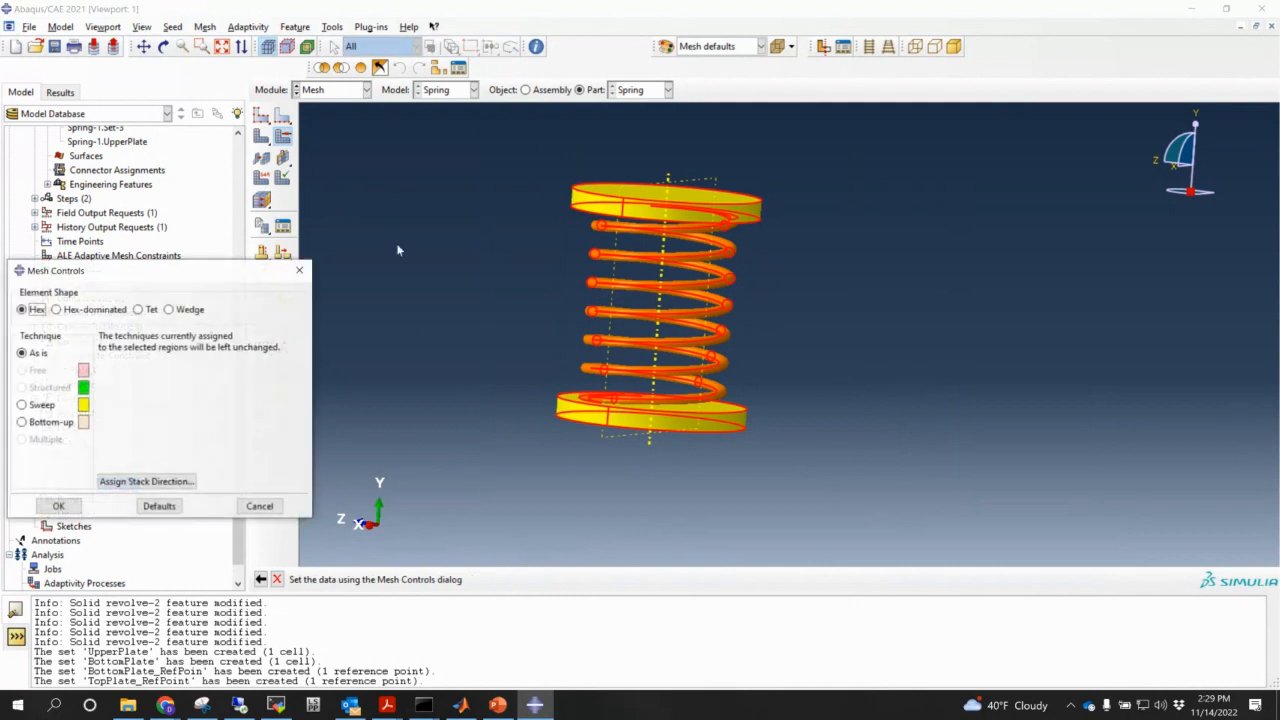
left_click(139, 309)
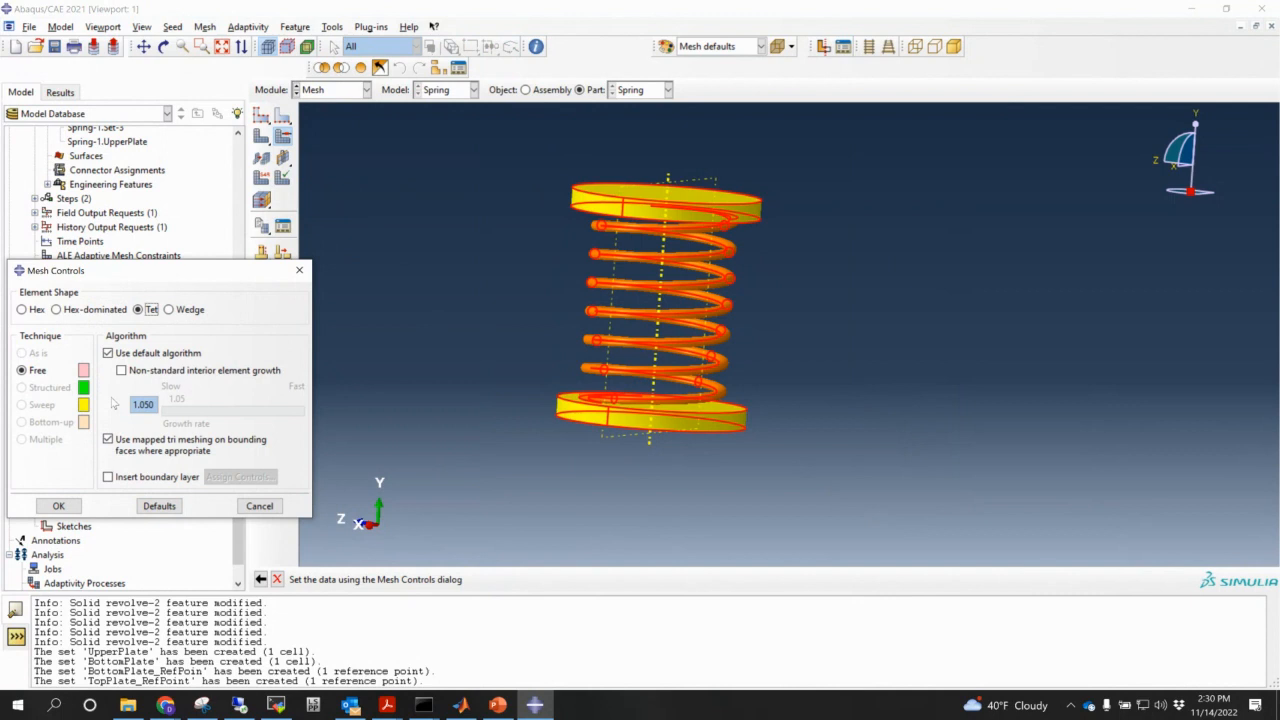
left_click(76, 505)
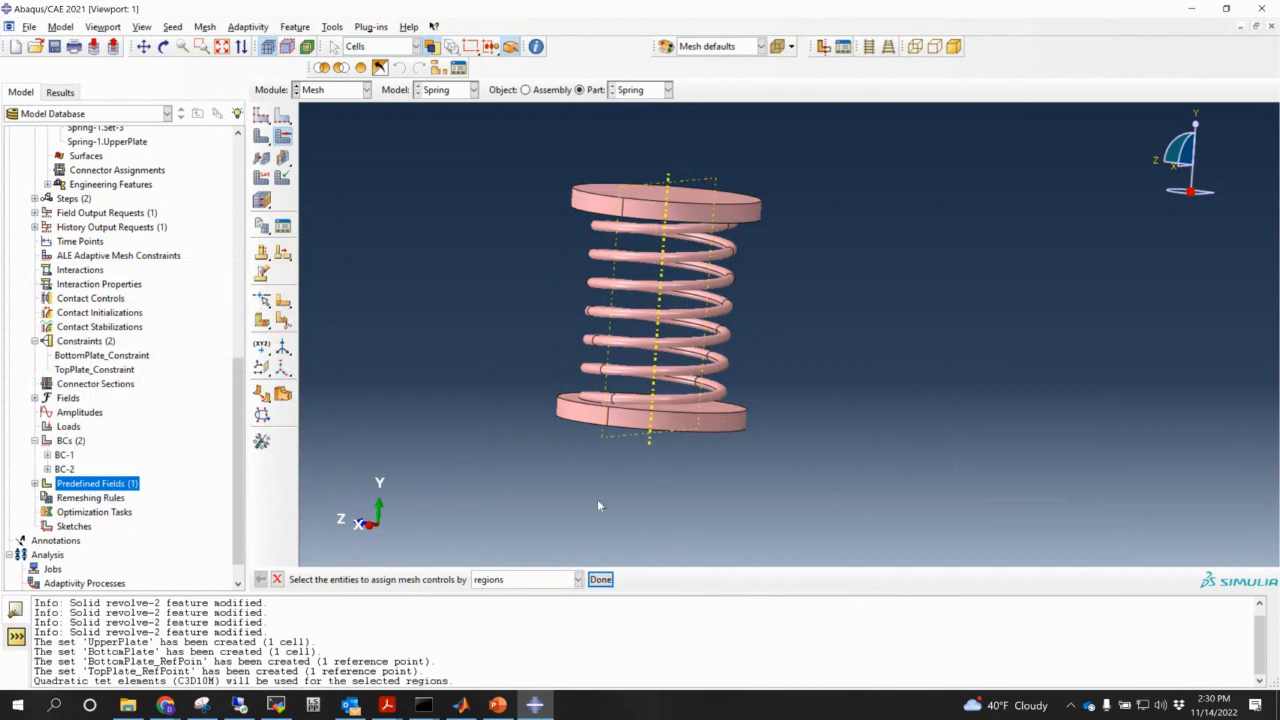
middle_click(616, 451)
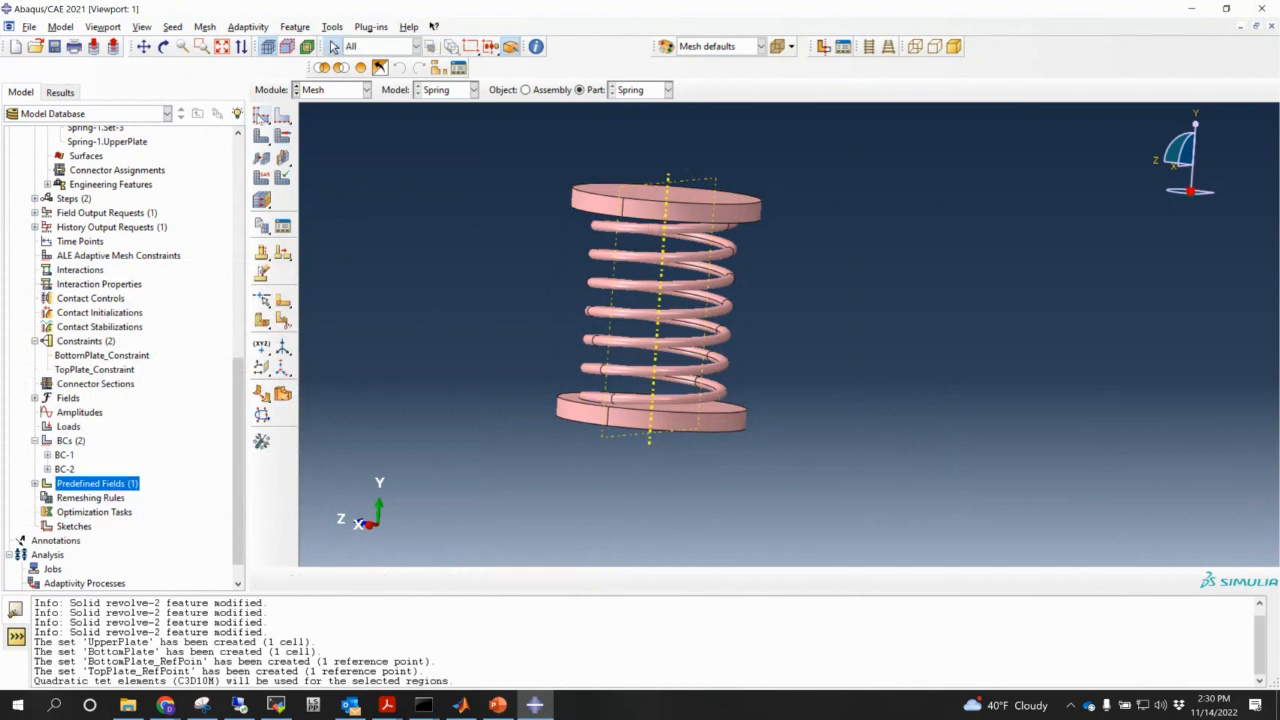
- Seed the Spring part with global size 0.4 and try meshing it, which fails
left_click(261, 115)
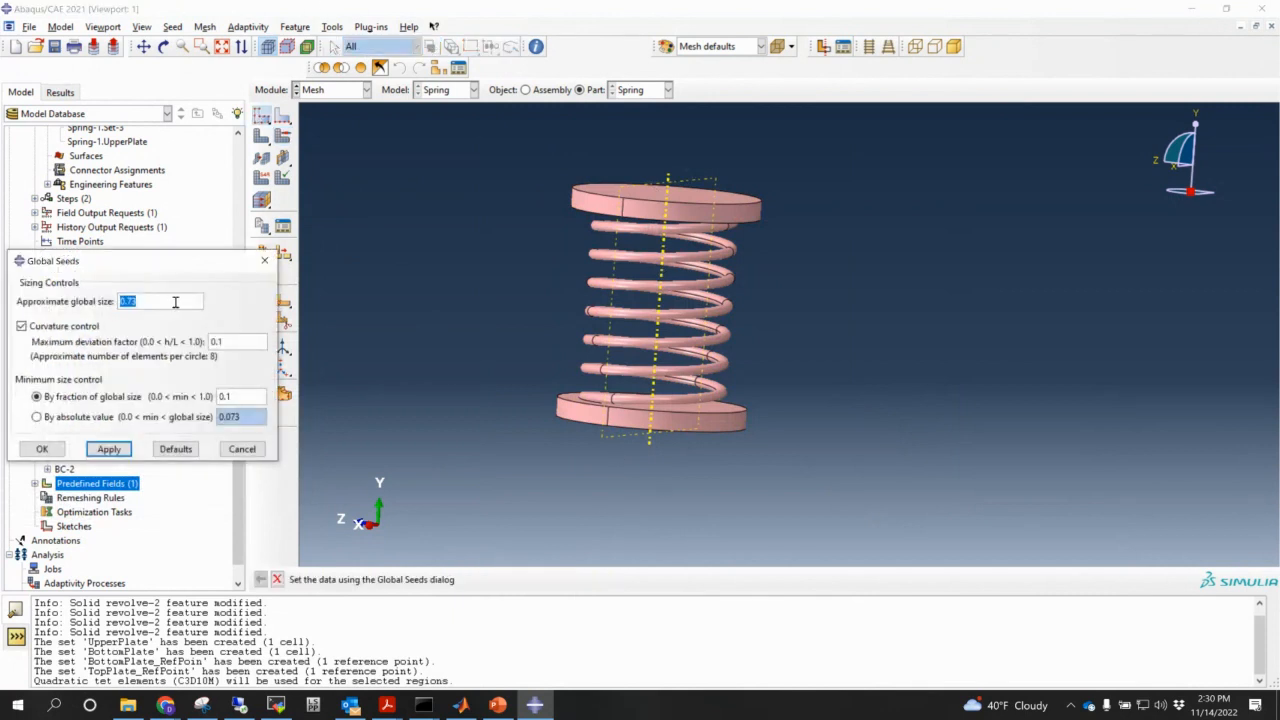
type("0.4")
left_click(42, 449)
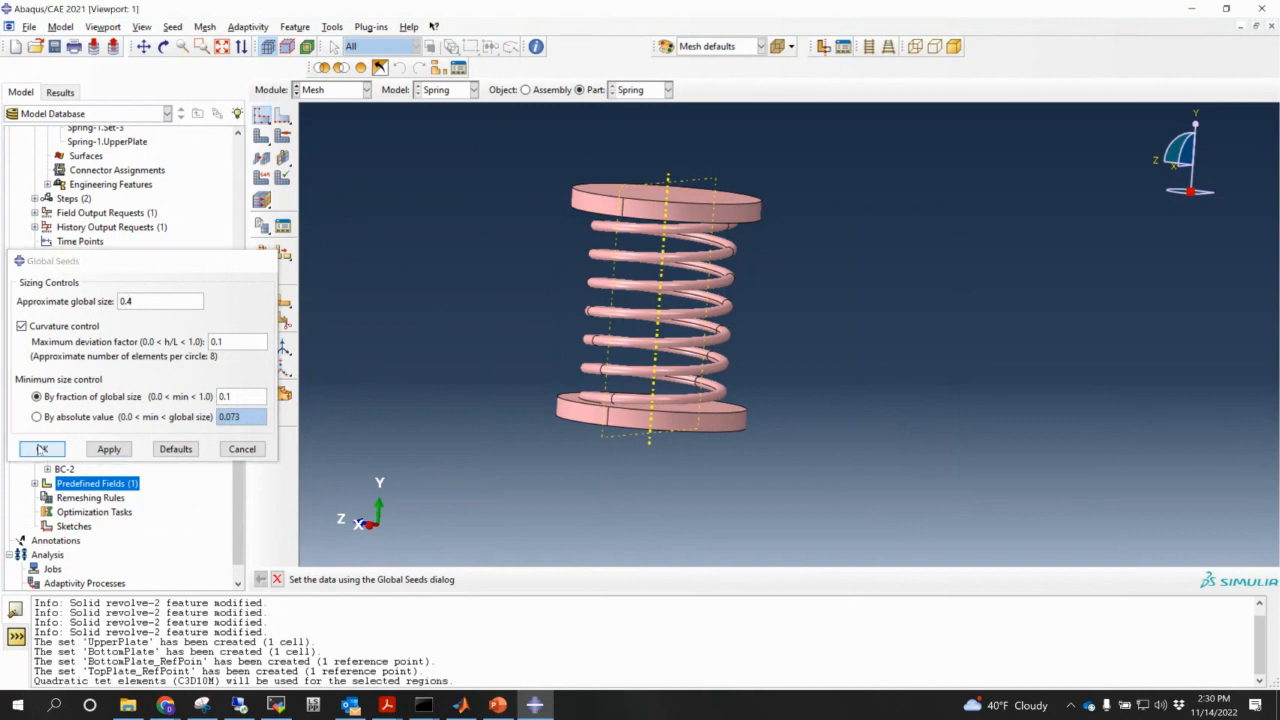
left_click(261, 135)
left_click(387, 580)
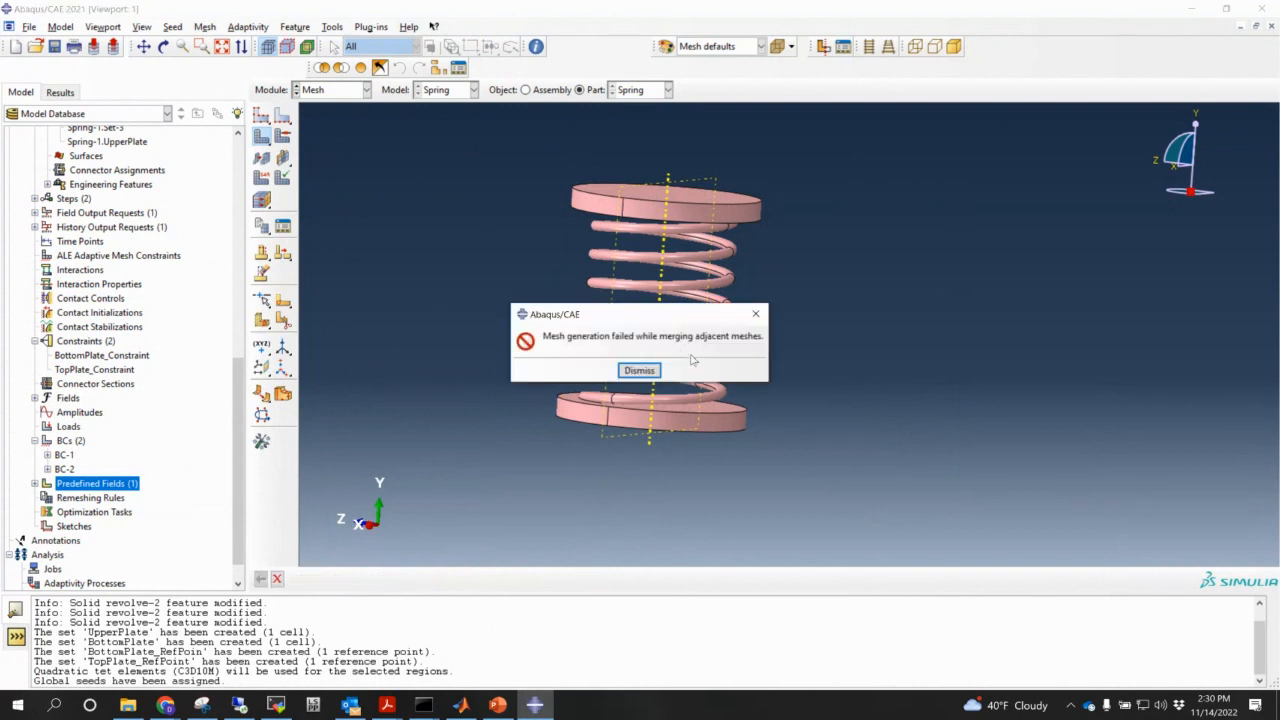
left_click(639, 370)
mouse_move(650, 368)
left_mouse_down("ctrl+alt")
mouse_move(704, 347)
mouse_move(652, 368)
left_mouse_up("ctrl+alt")
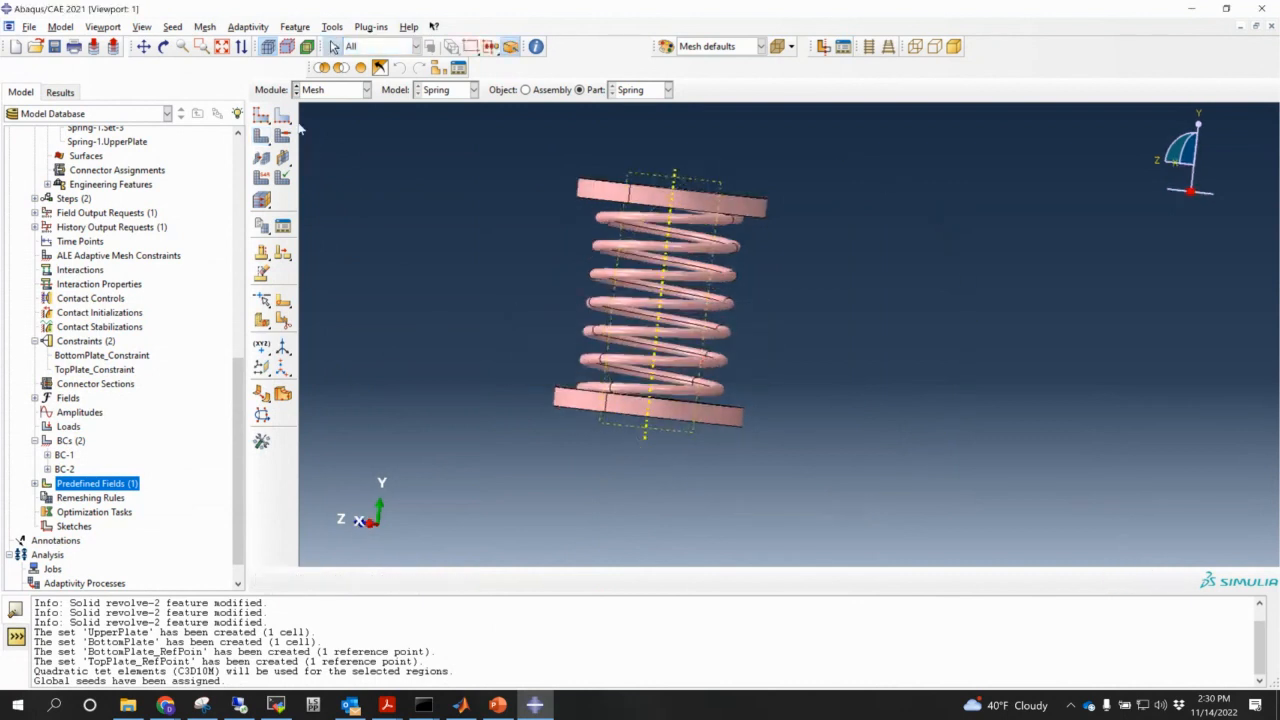
- Reseed with global size 0.5 and mesh again, which still fails while merging meshes
left_click(283, 115)
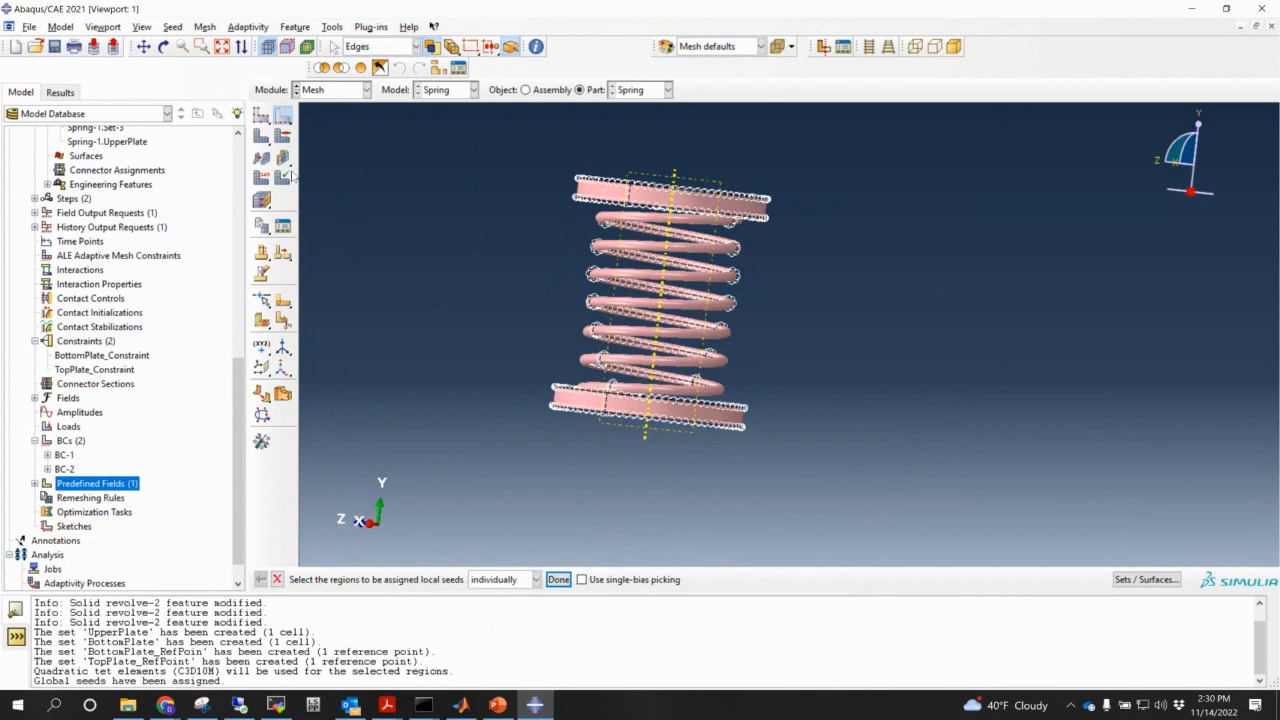
left_click(261, 115)
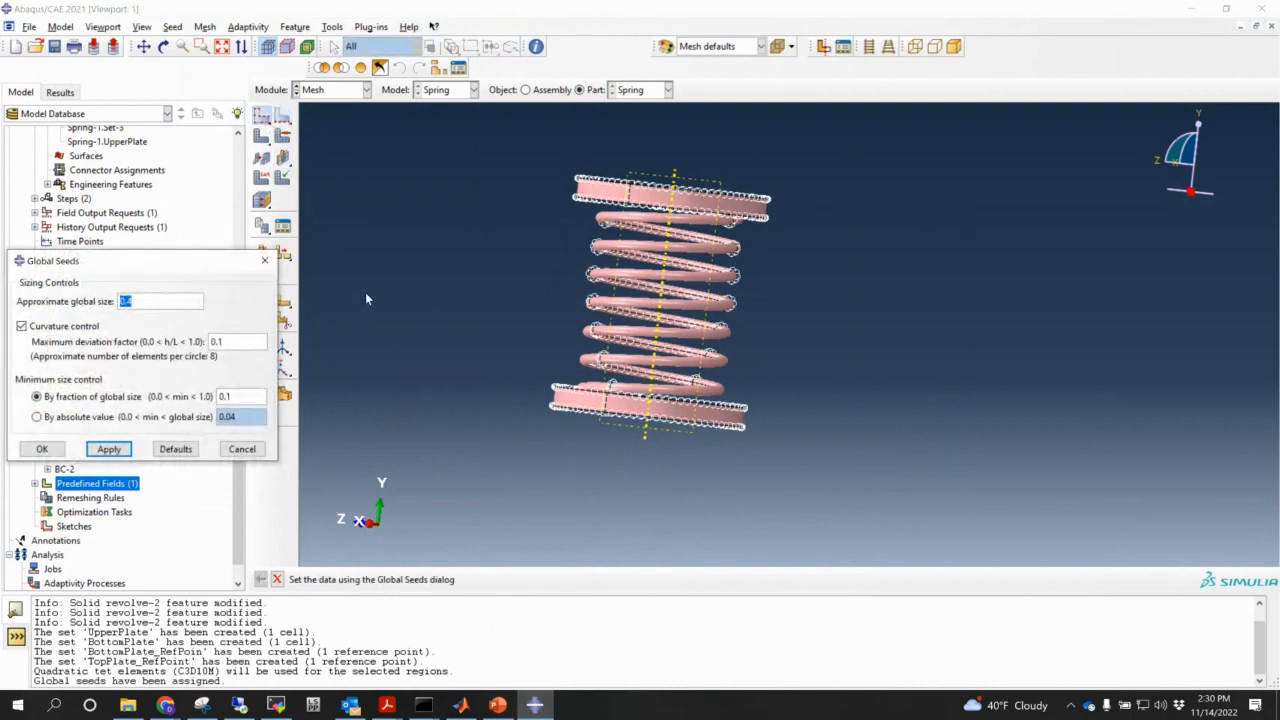
type("0.5")
left_click(45, 449)
left_click(261, 137)
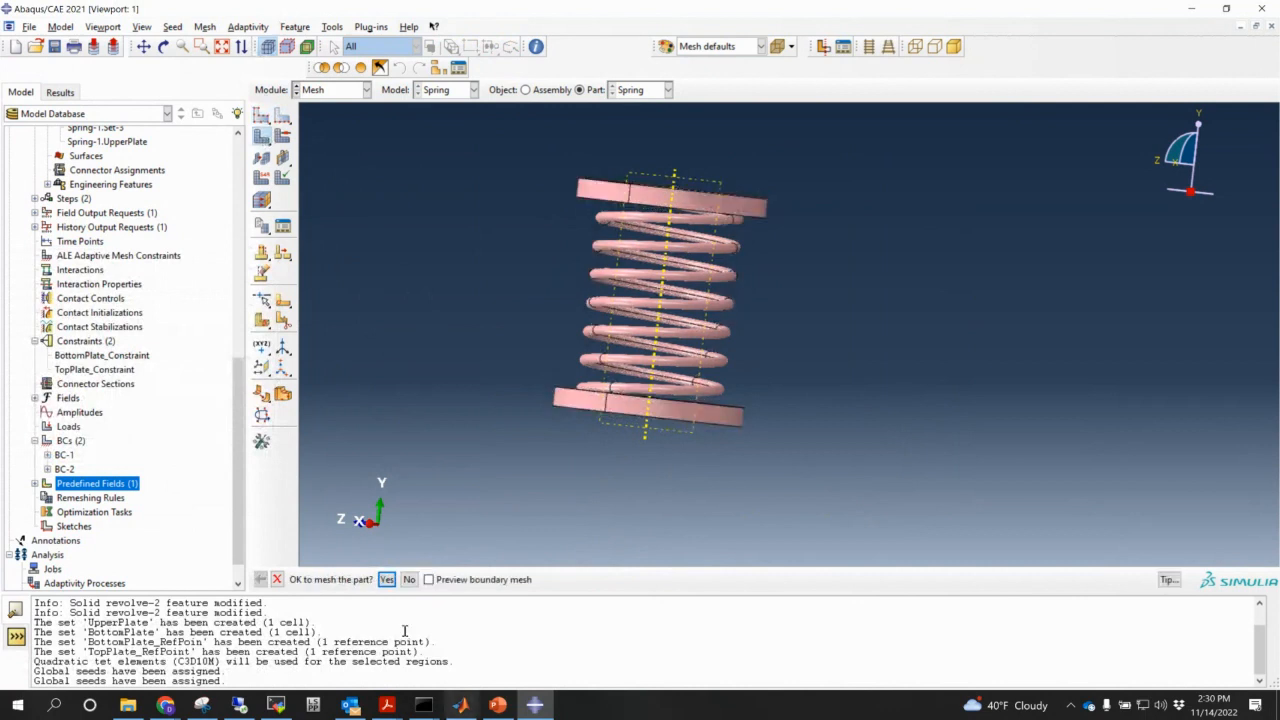
left_click(387, 580)
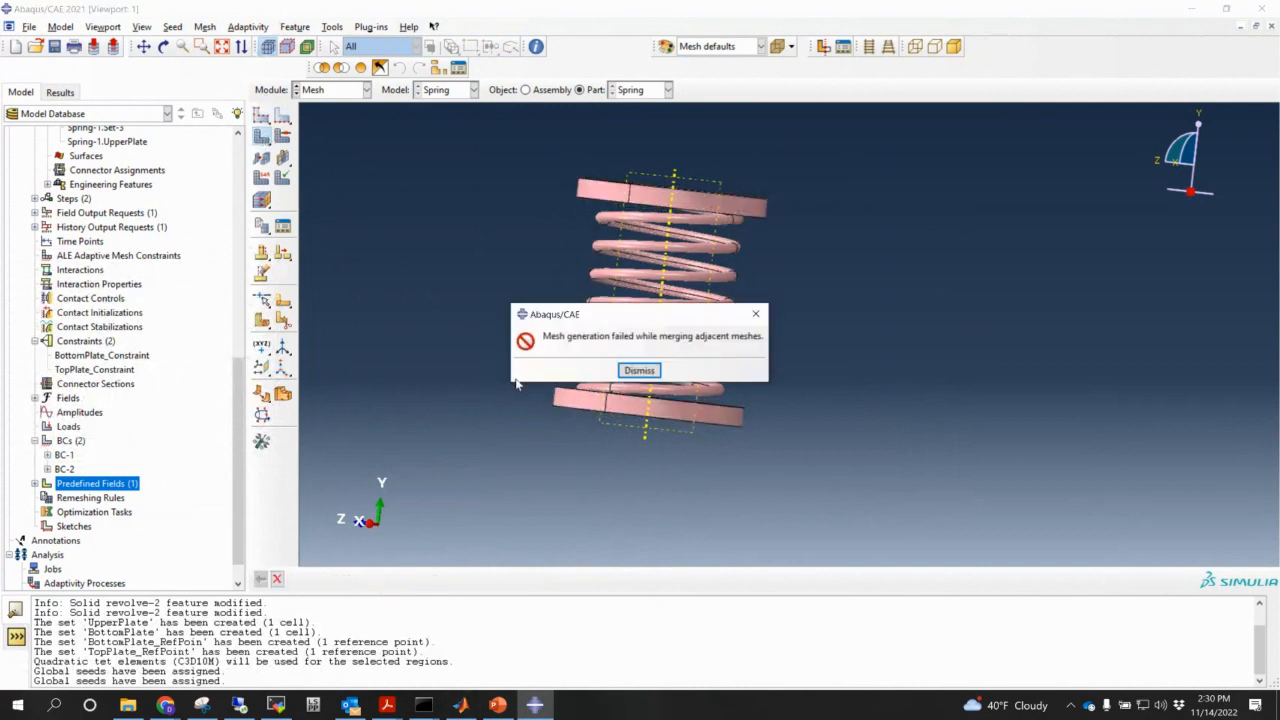
left_click(639, 370)
left_click_drag(639, 370, 820, 474)
- Rotate the spring model to look down onto the top plate
left_click_drag(865, 422, 808, 478, "ctrl+alt")
scroll(755, 413, "down", 3)
left_click_drag(750, 410, 700, 323, "ctrl+alt")
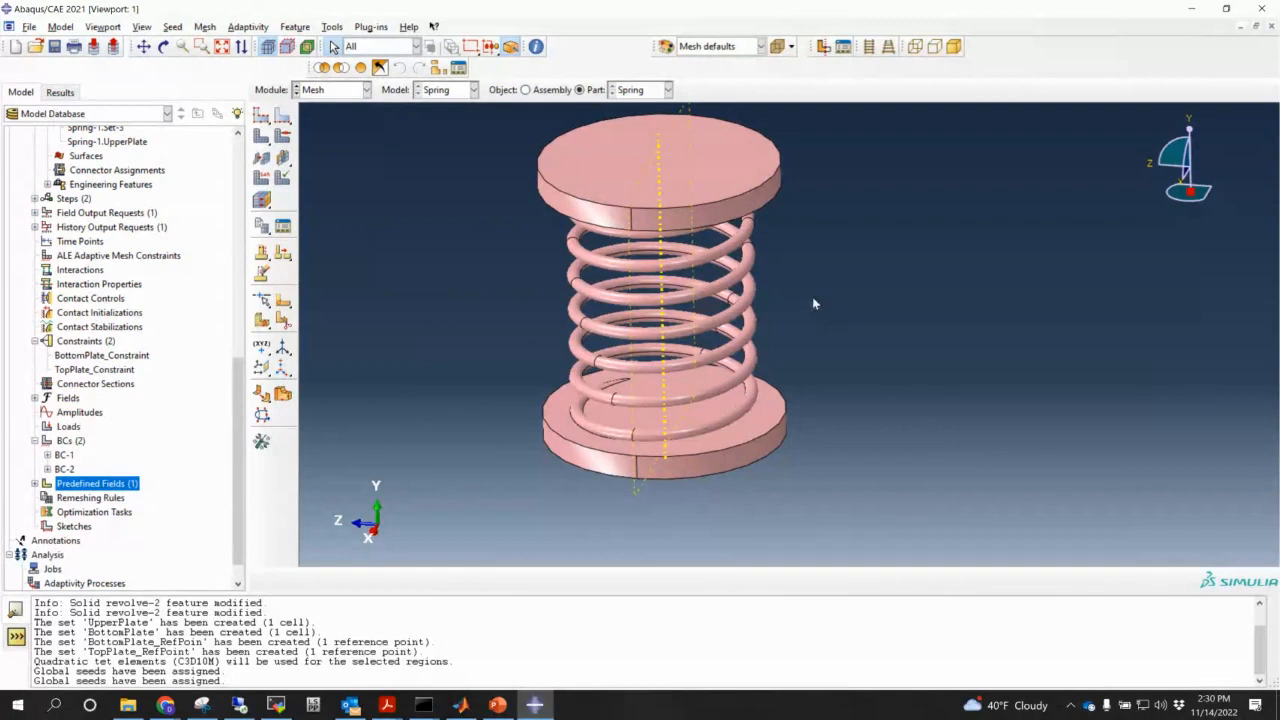
left_click_drag(726, 312, 883, 329, "ctrl+alt")
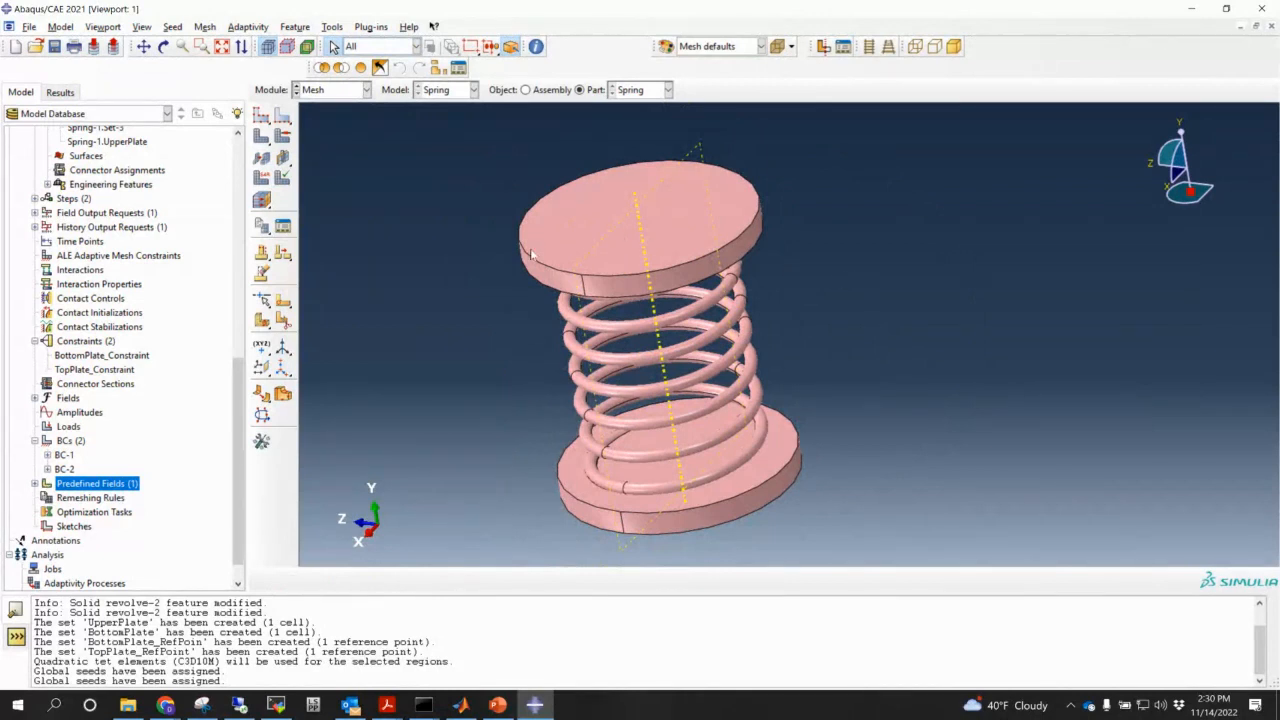
left_click_drag(630, 233, 701, 258, "ctrl+alt")
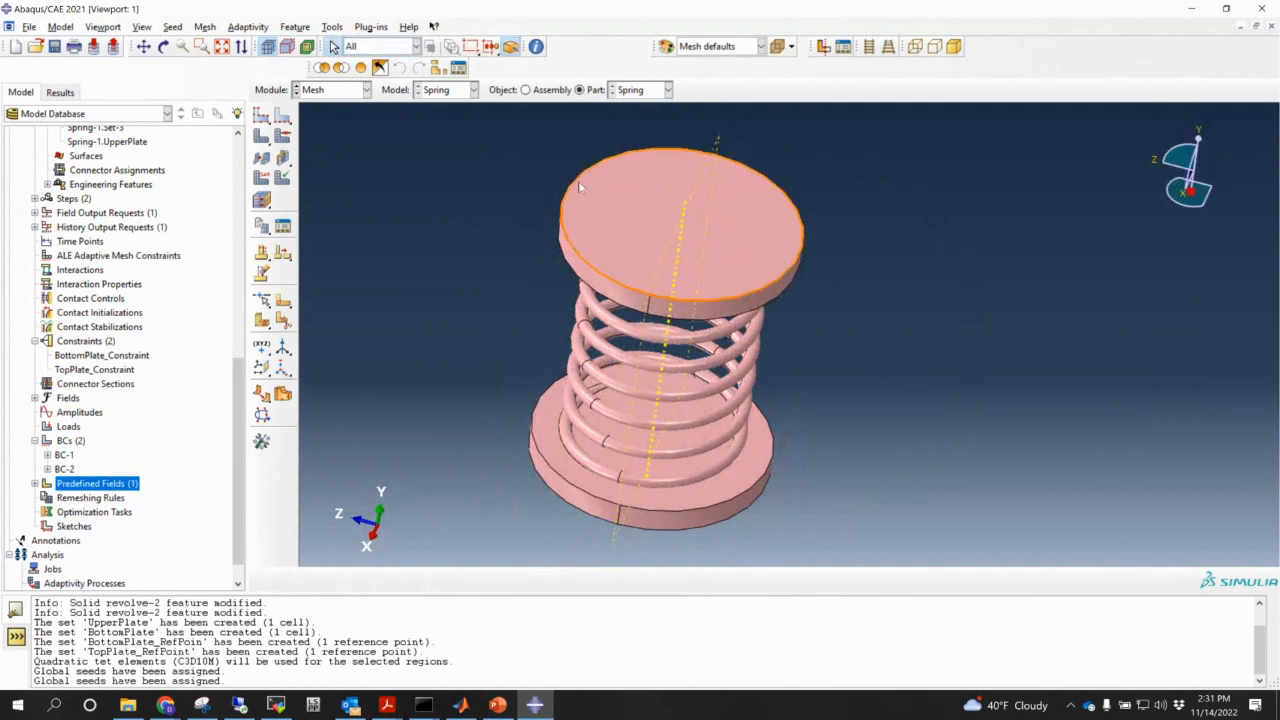
left_click(262, 321)
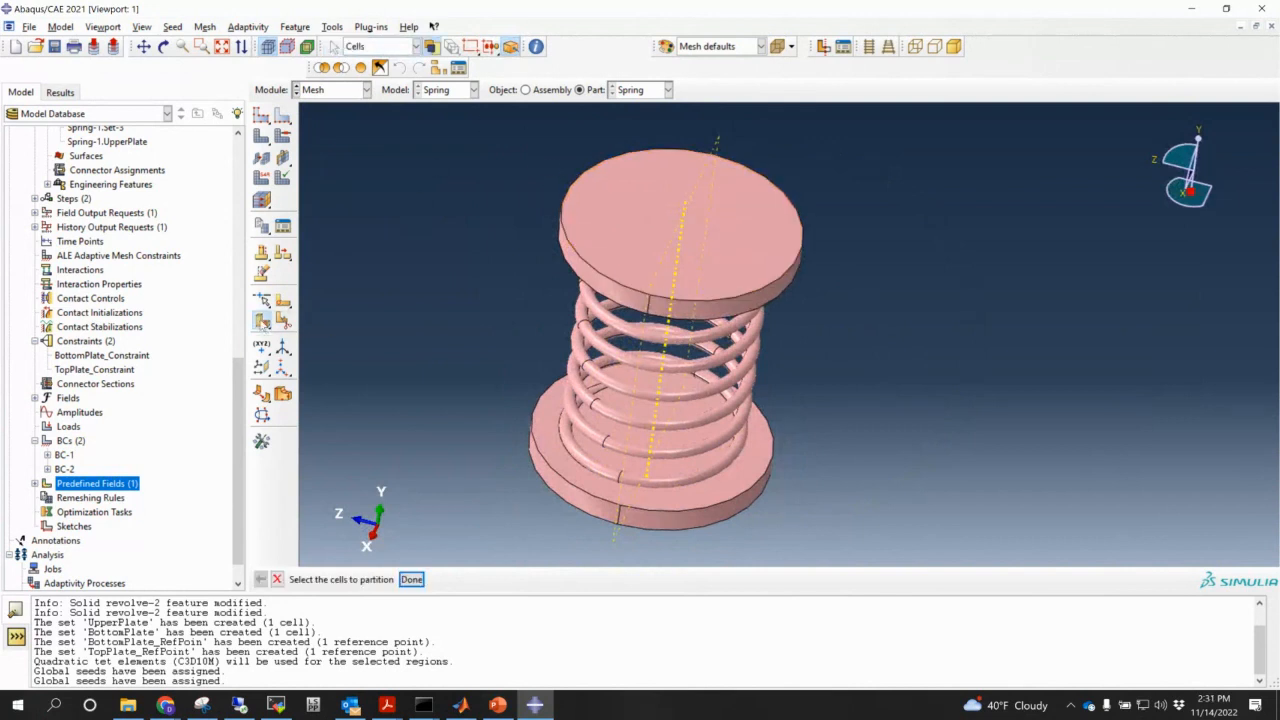
- Partition the top plate cell with a plane normal to its circular edge at a picked point
left_click(631, 222)
left_click_drag(768, 336, 789, 160, "ctrl+alt")
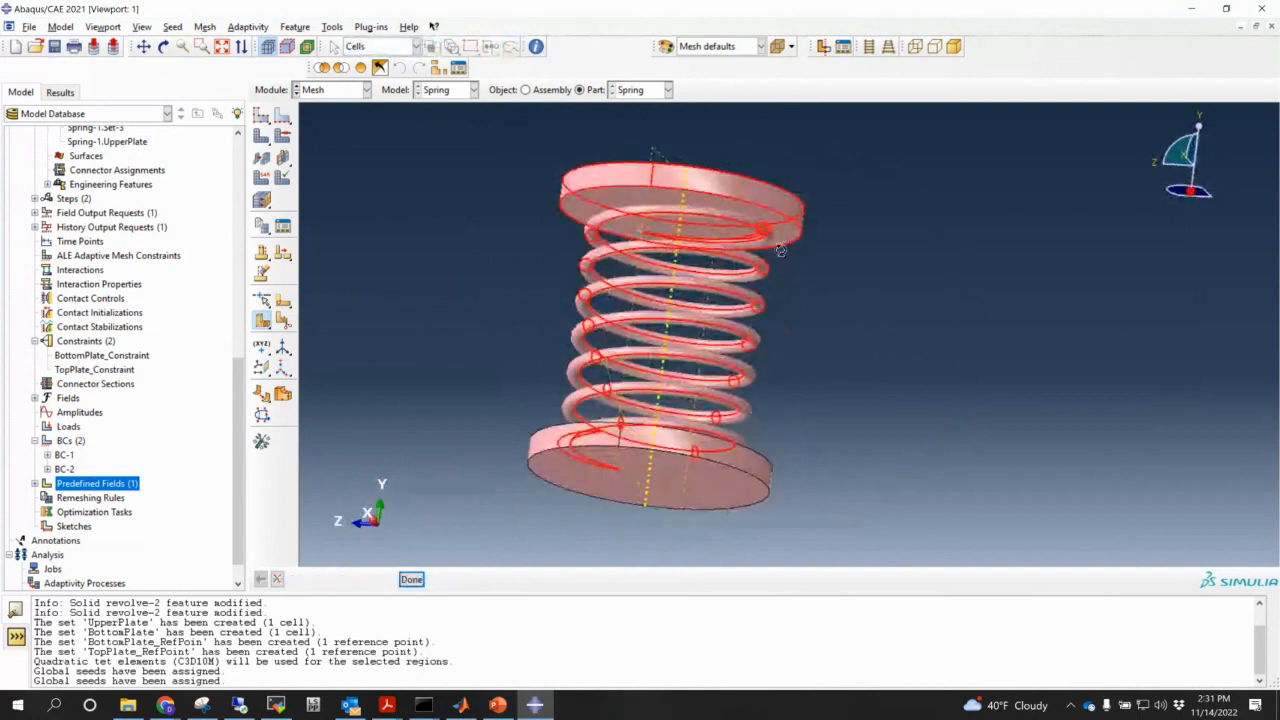
left_click_drag(781, 250, 698, 336, "ctrl+alt")
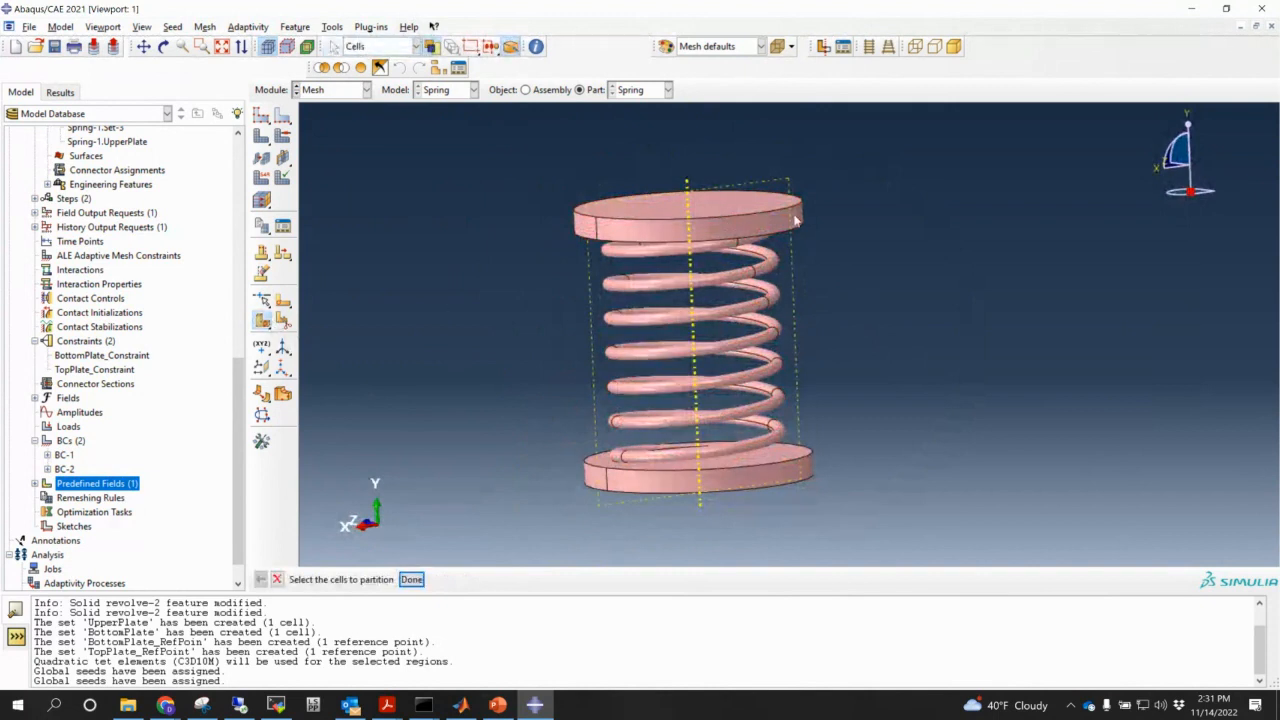
left_click(741, 233)
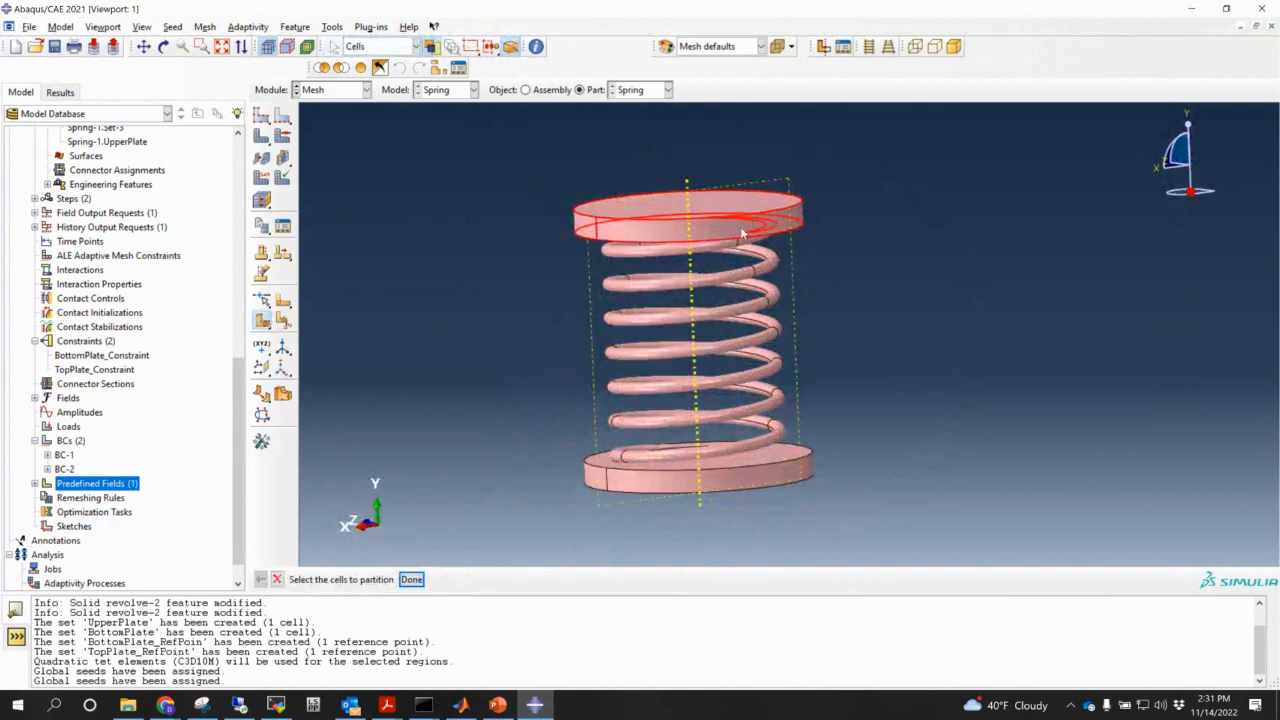
left_click(412, 579)
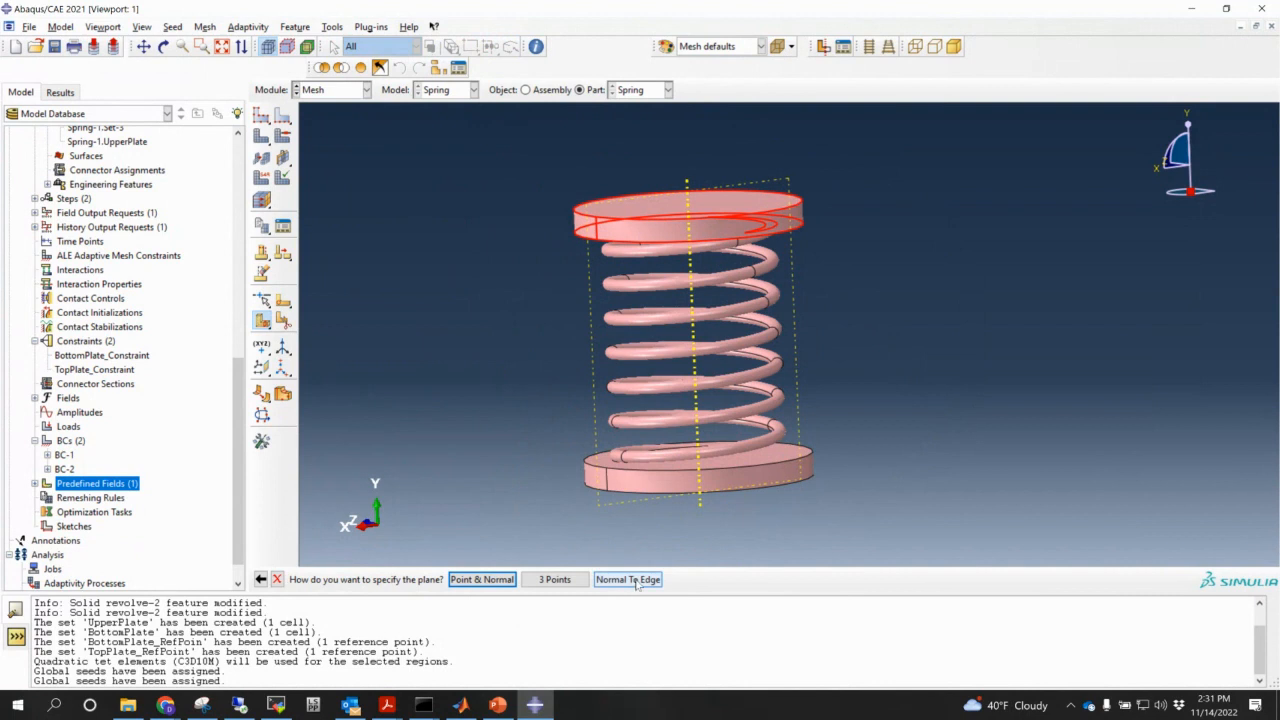
left_click_drag(740, 354, 730, 415, "ctrl+alt")
scroll(718, 432, "down", 3)
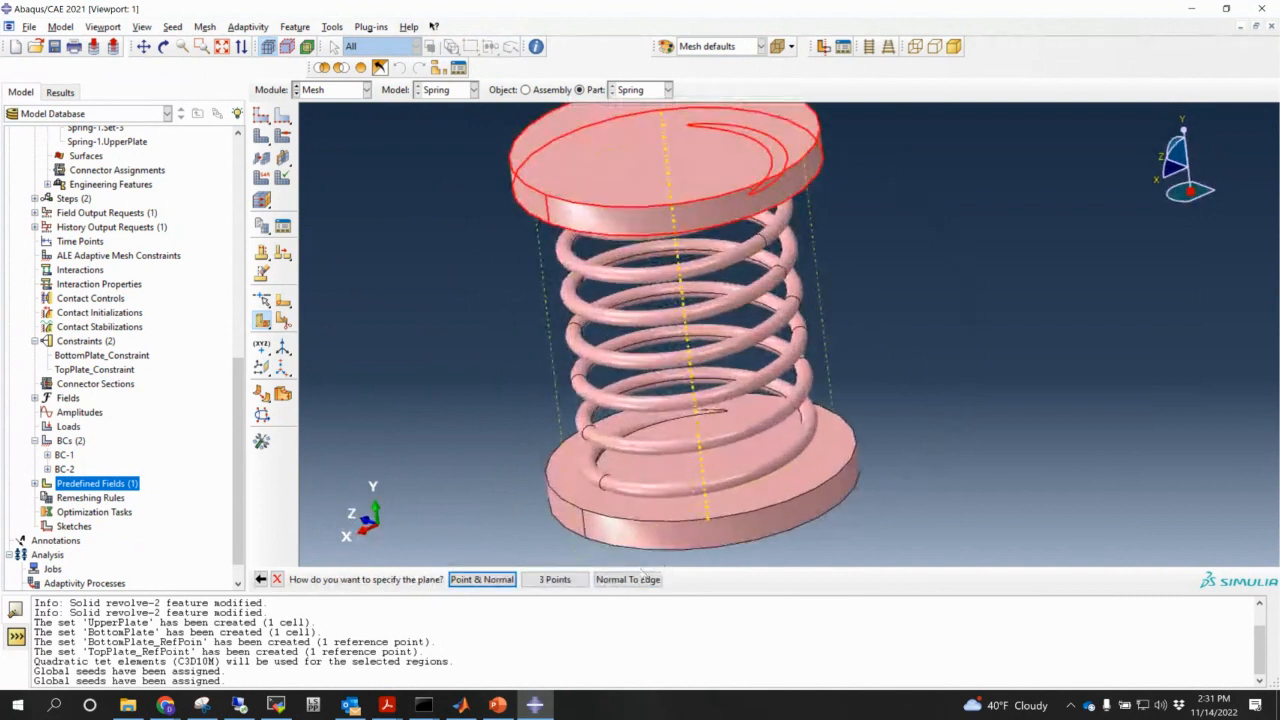
left_click(638, 579)
left_click_drag(700, 281, 654, 300, "ctrl+alt")
left_click(654, 300)
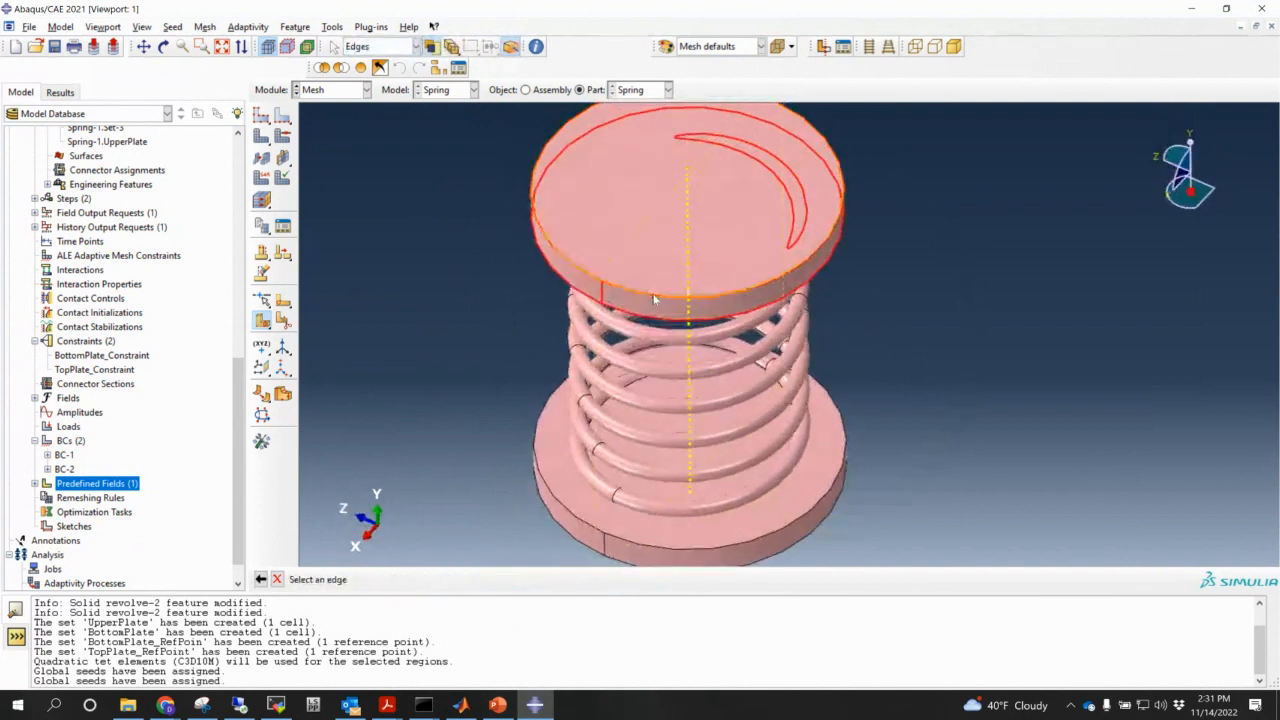
left_click(603, 287)
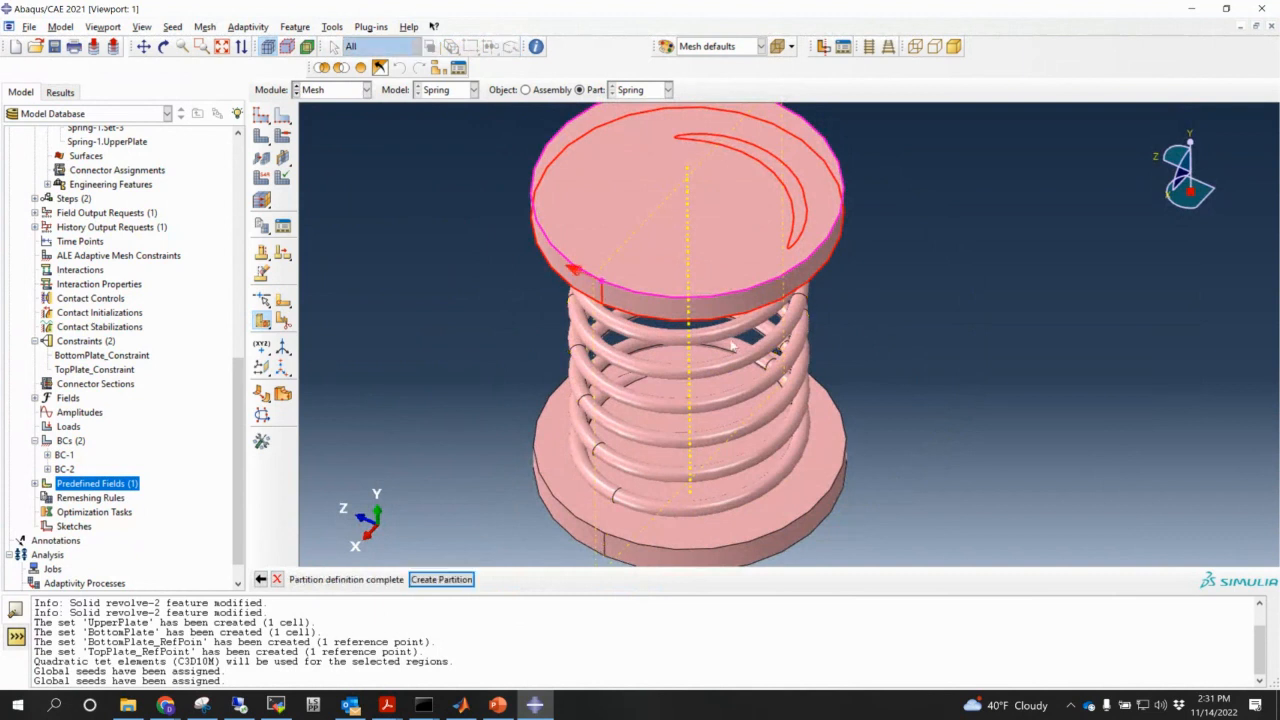
left_click(441, 580)
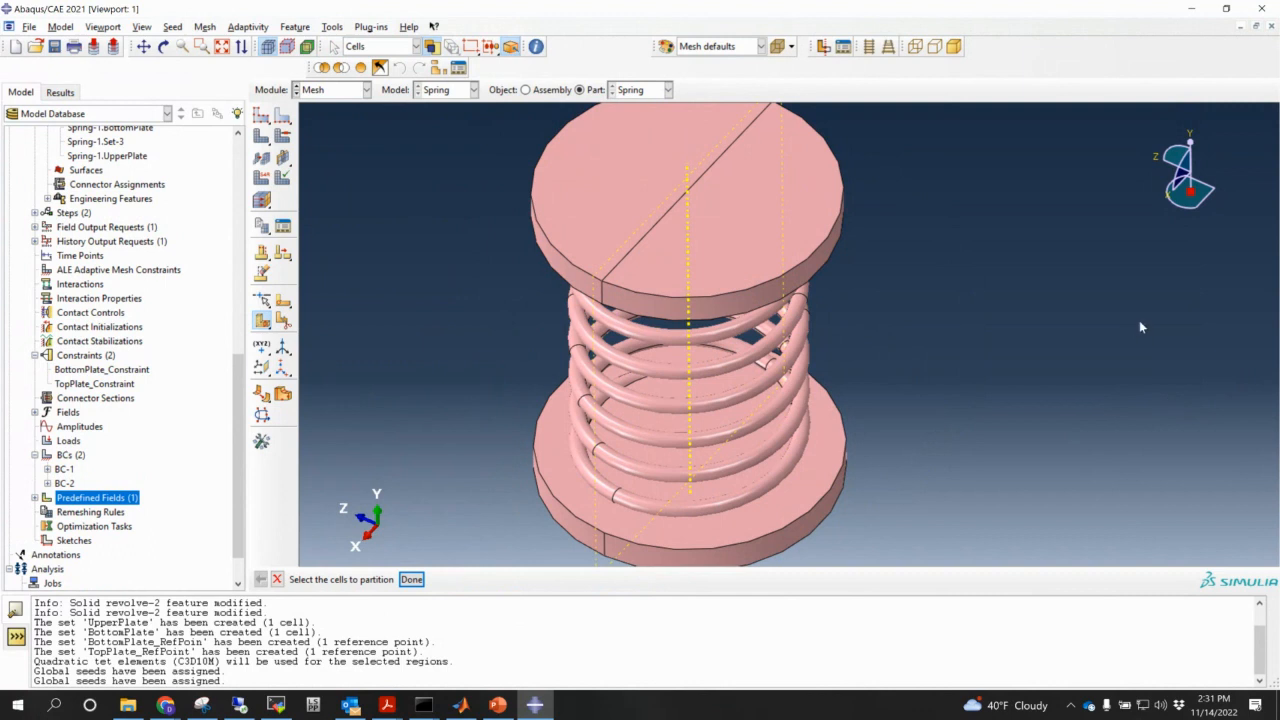
- Split the bottom plate cell with a cutting plane through three picked points across its diameter
middle_click_drag(843, 488, 768, 432, "ctrl+alt")
left_click_drag(787, 462, 766, 378, "ctrl+alt")
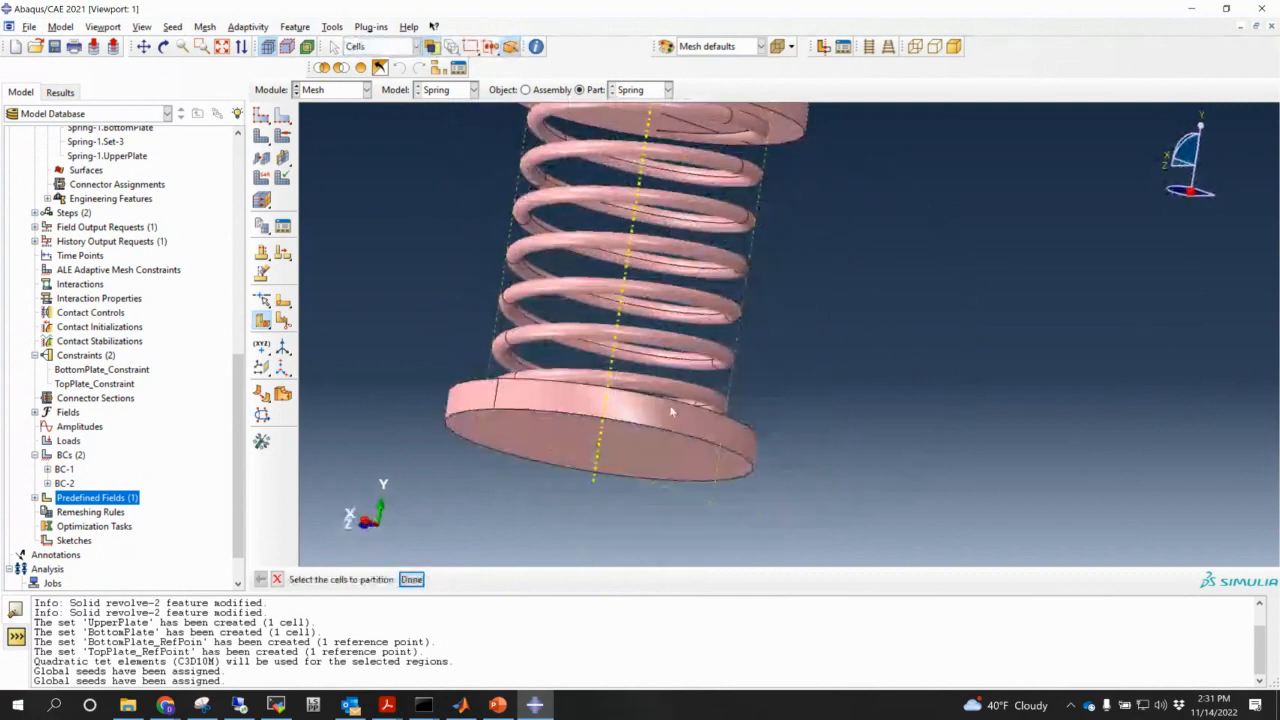
left_click(571, 459)
left_click(411, 579)
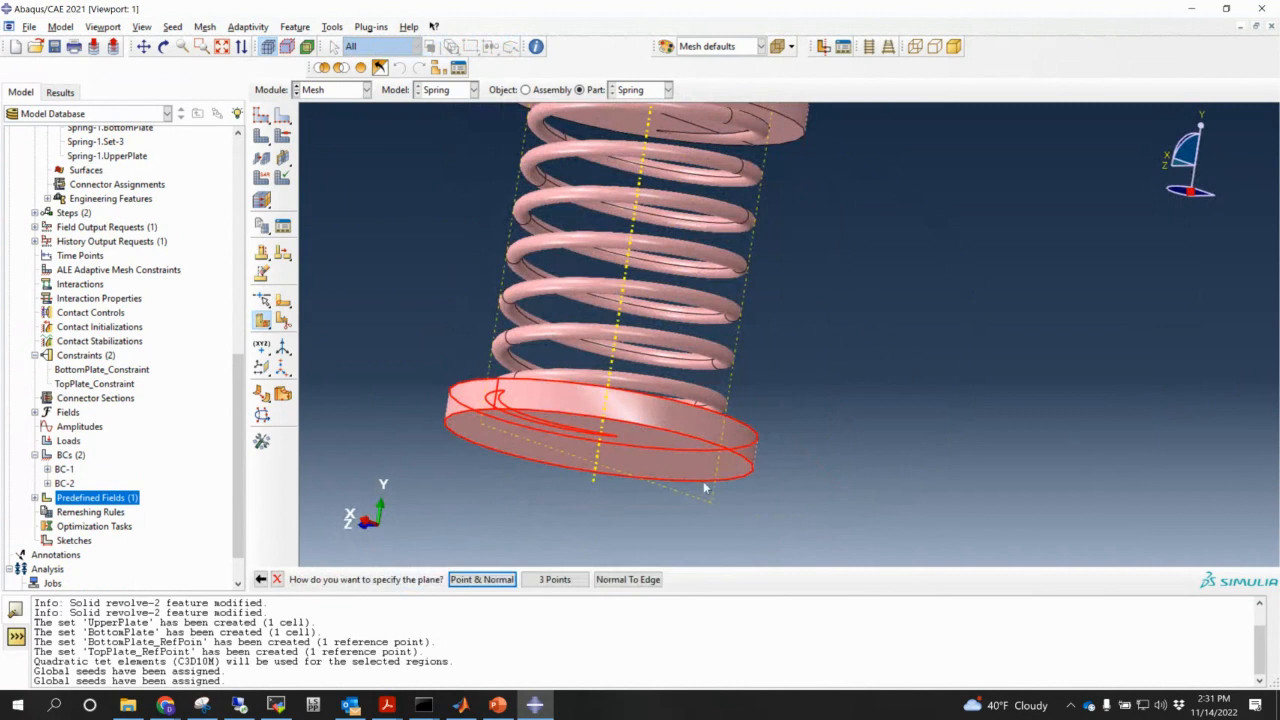
left_click_drag(776, 430, 698, 466, "ctrl+alt")
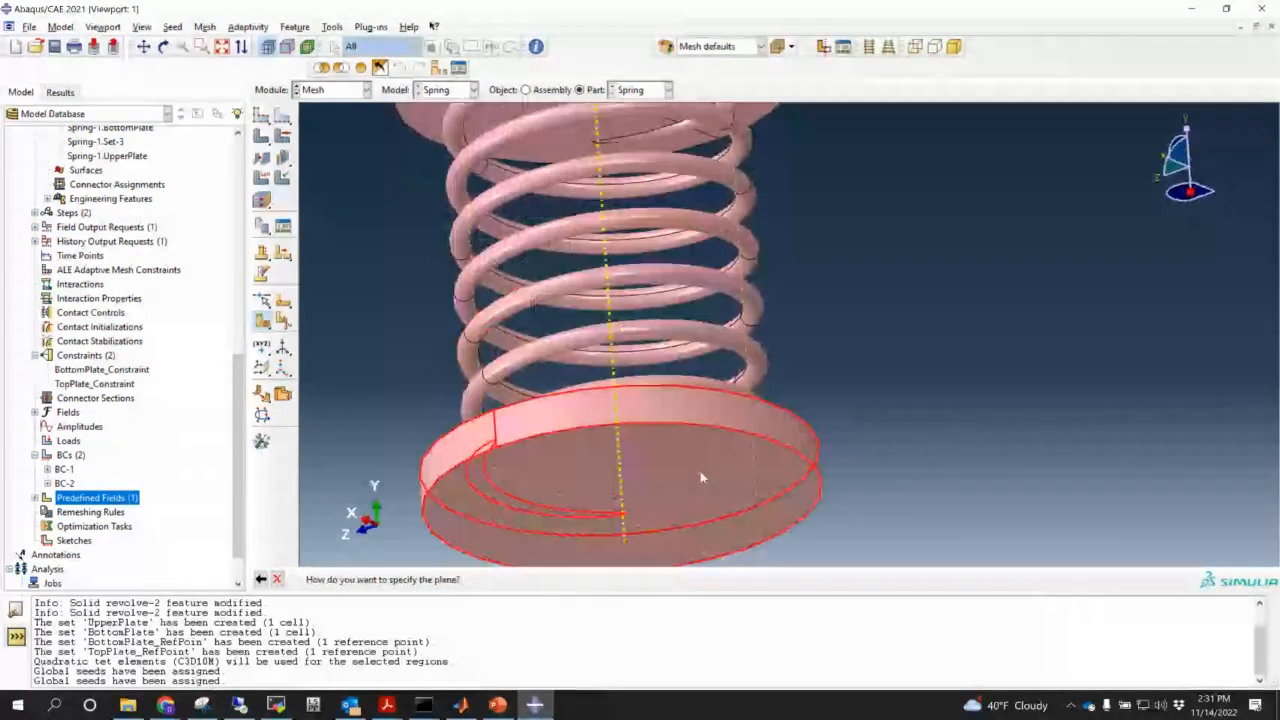
middle_click_drag(546, 450, 584, 300, "ctrl+alt")
left_click_drag(584, 300, 575, 352, "ctrl+alt")
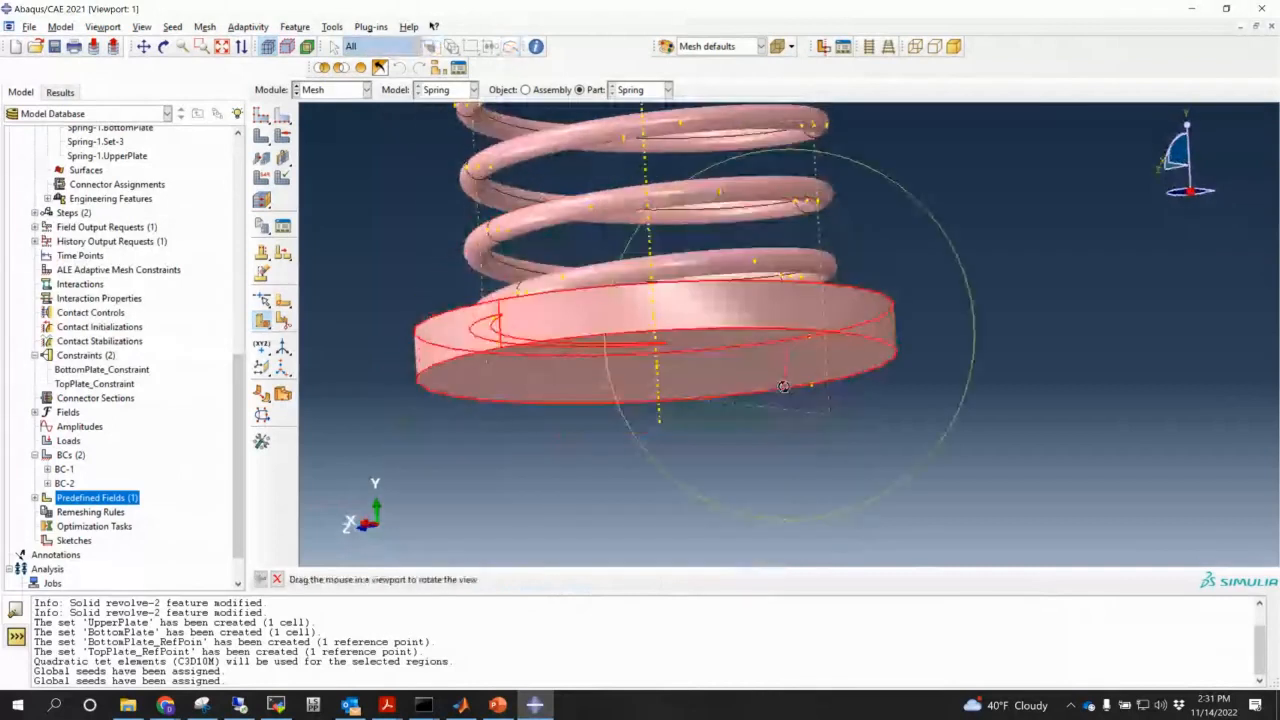
left_click(501, 349)
left_click(500, 304)
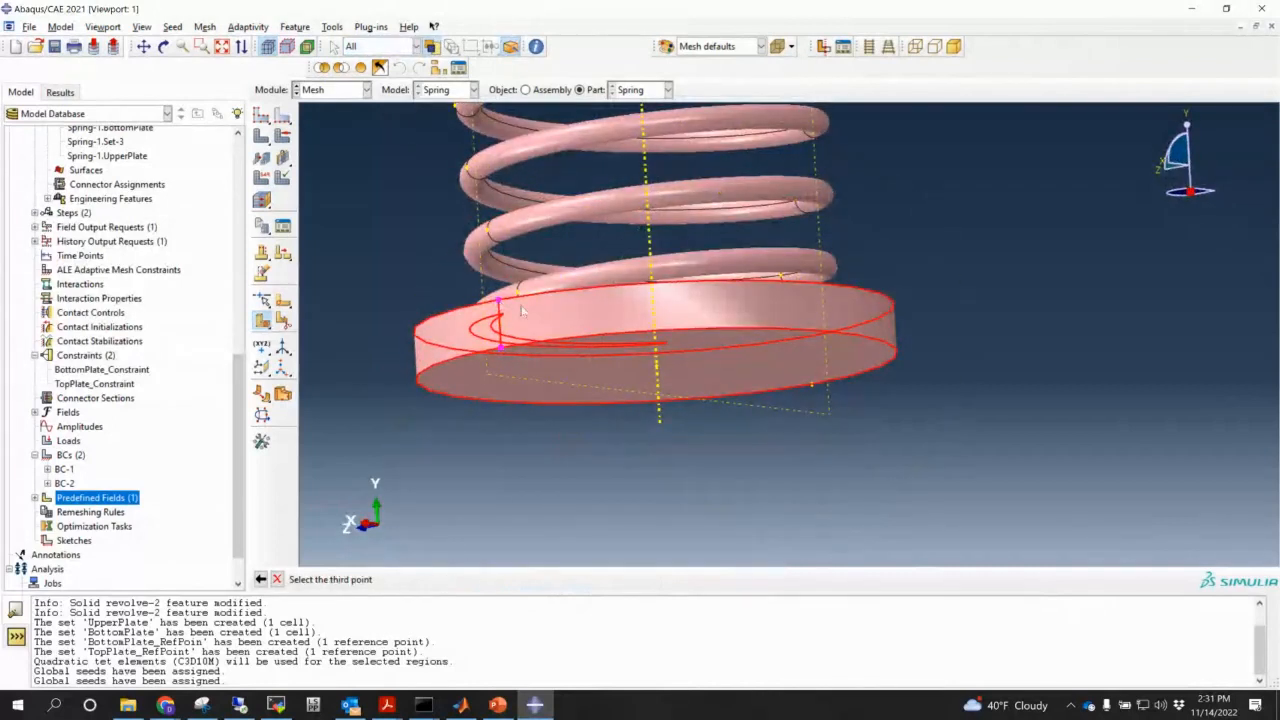
left_click(815, 391)
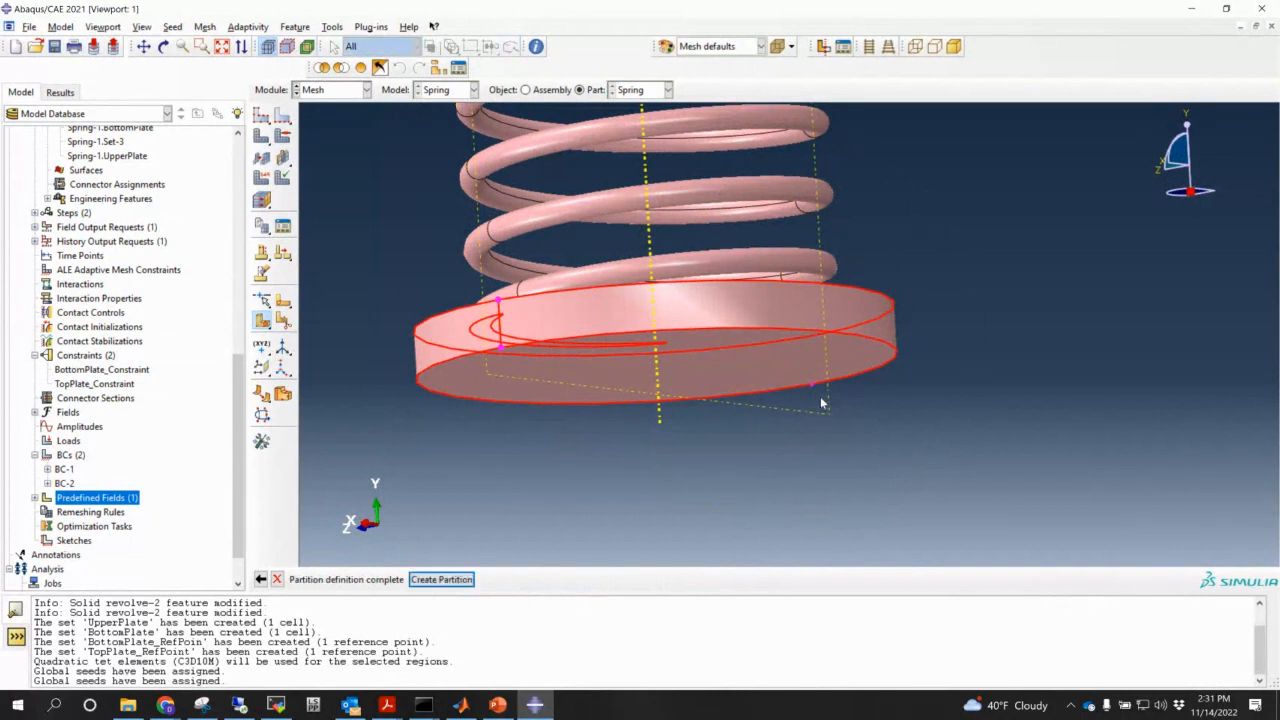
left_click(458, 579)
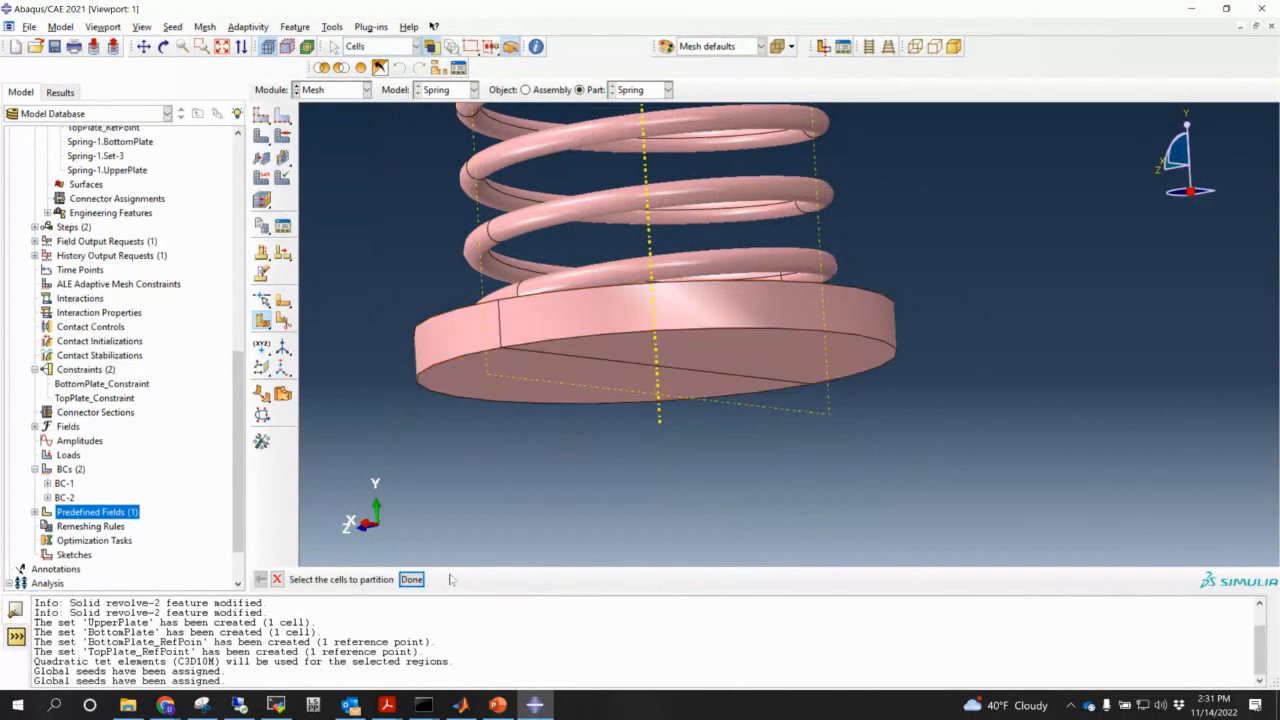
left_click_drag(610, 420, 652, 300, "ctrl+alt")
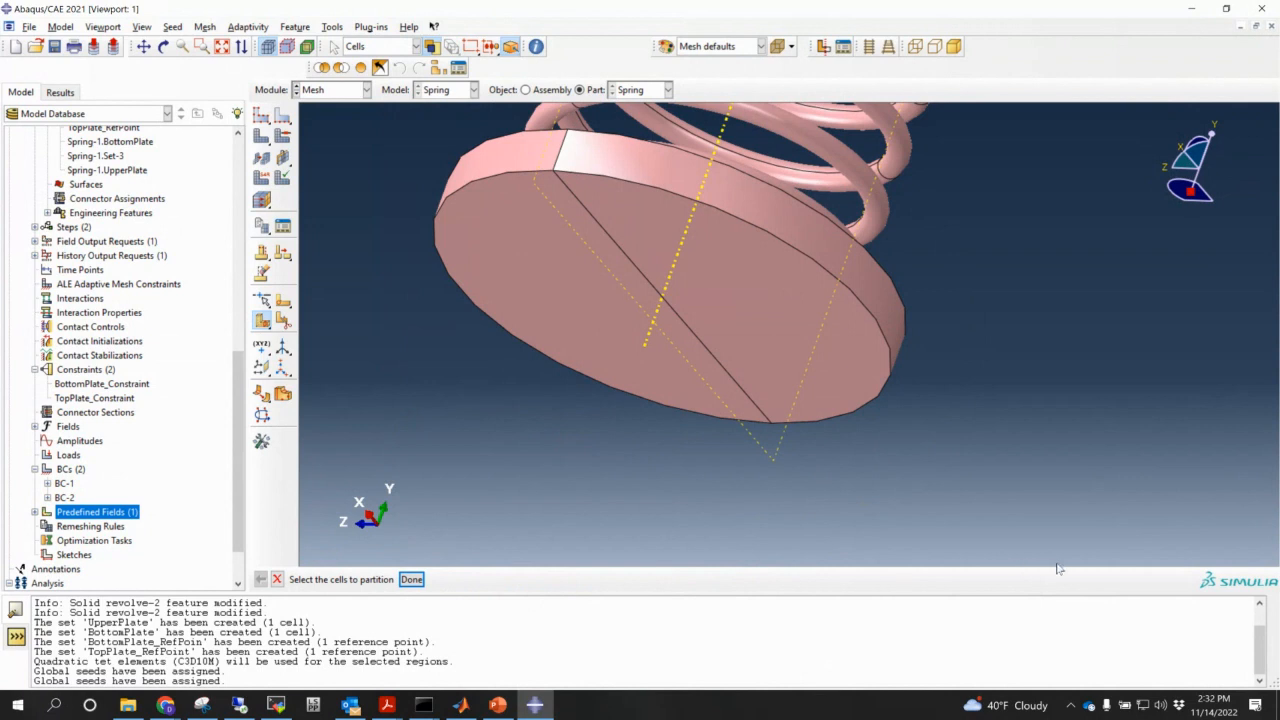
scroll(975, 495, "down", 8)
middle_click_drag(873, 272, 632, 310, "ctrl+alt")
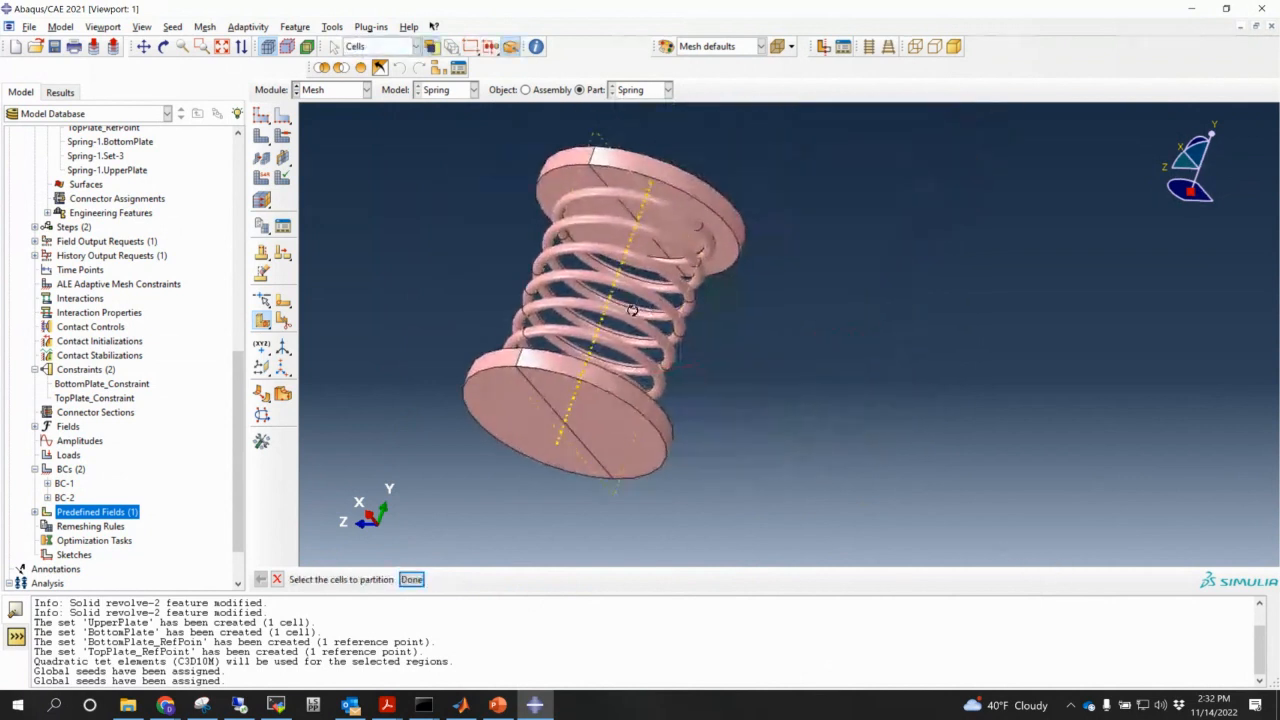
left_click_drag(632, 310, 711, 466, "ctrl+alt")
middle_click_drag(662, 397, 636, 343, "ctrl+alt")
left_click(262, 116)
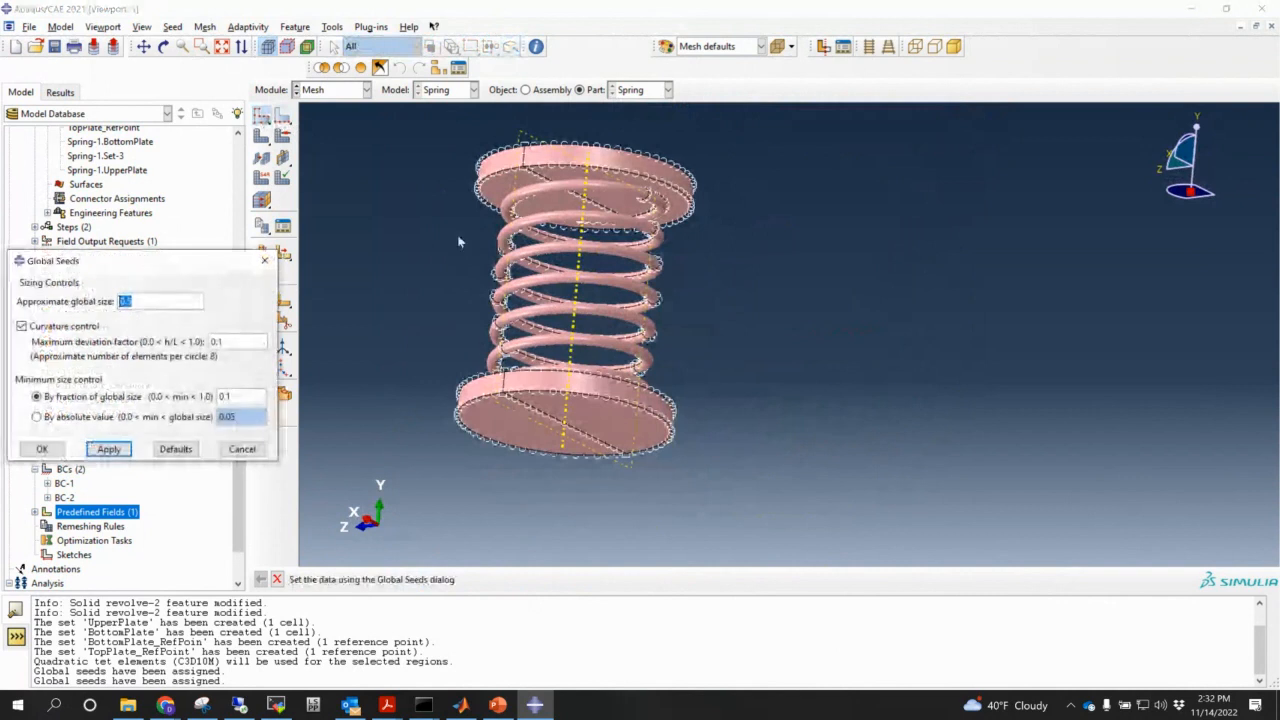
left_click(42, 449)
left_click(283, 137)
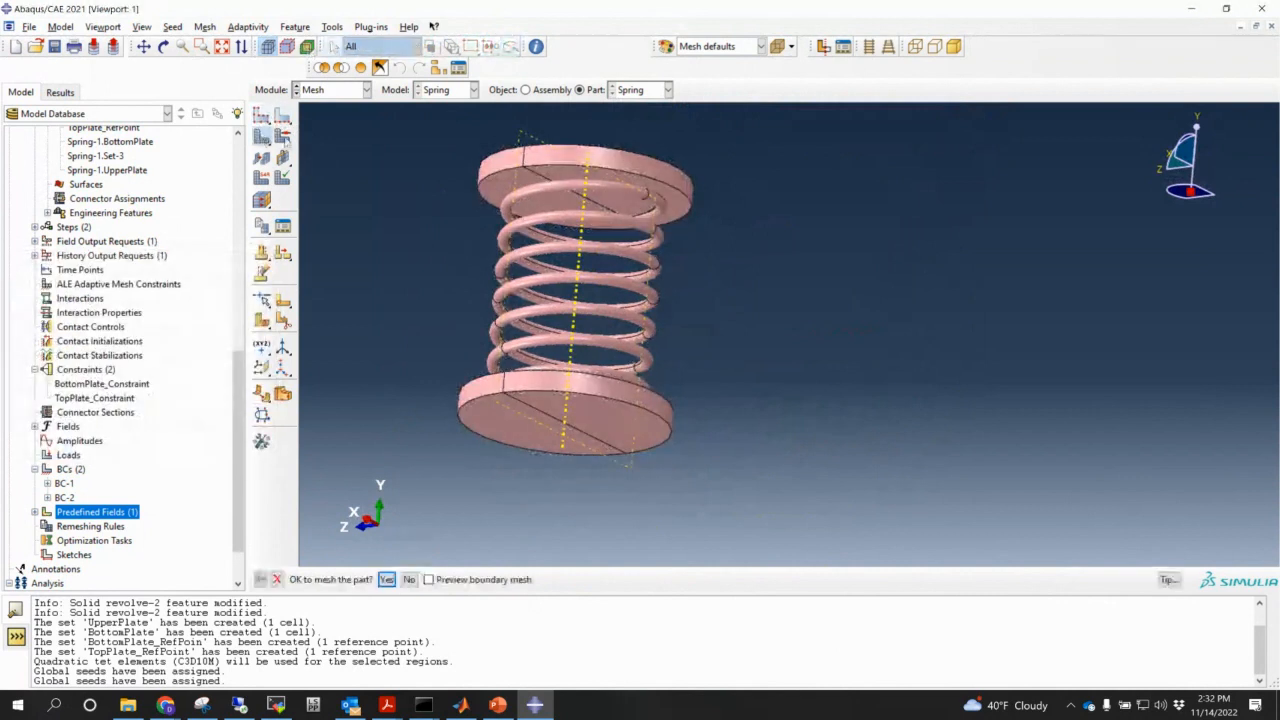
left_click(386, 579)
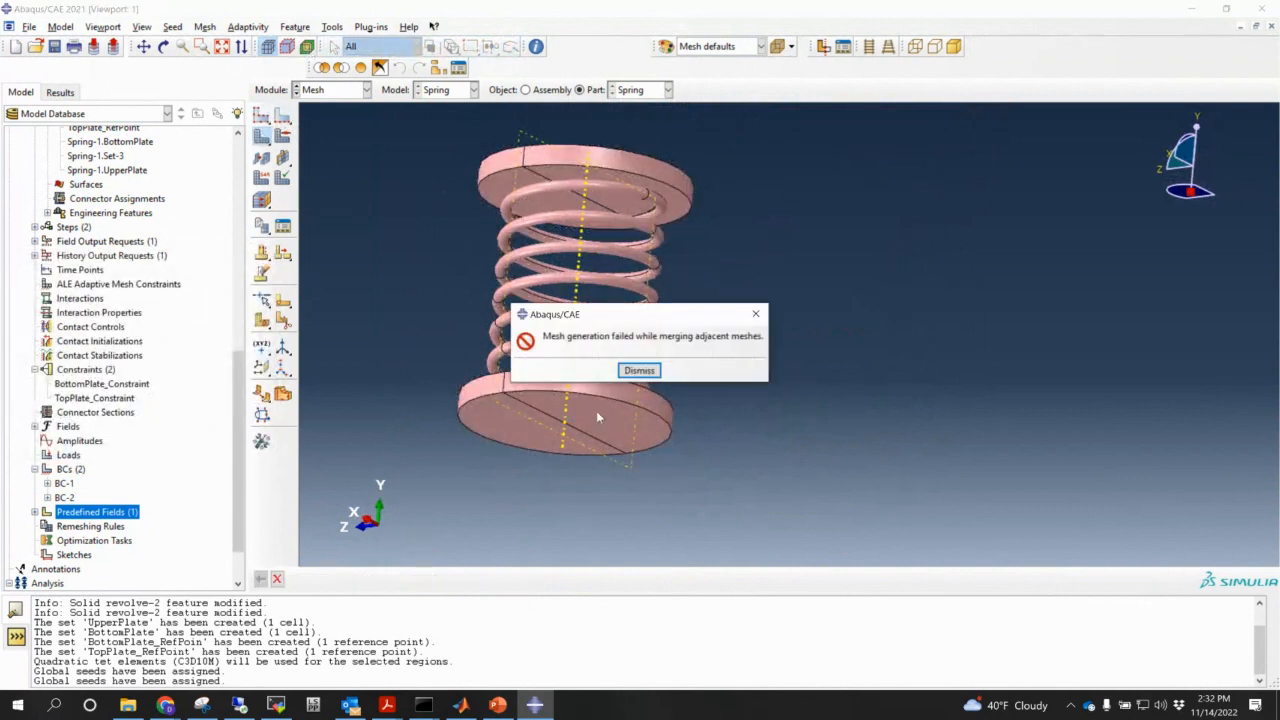
left_click(651, 374)
left_click_drag(666, 376, 694, 423, "ctrl+alt")
scroll(672, 426, "down", 2)
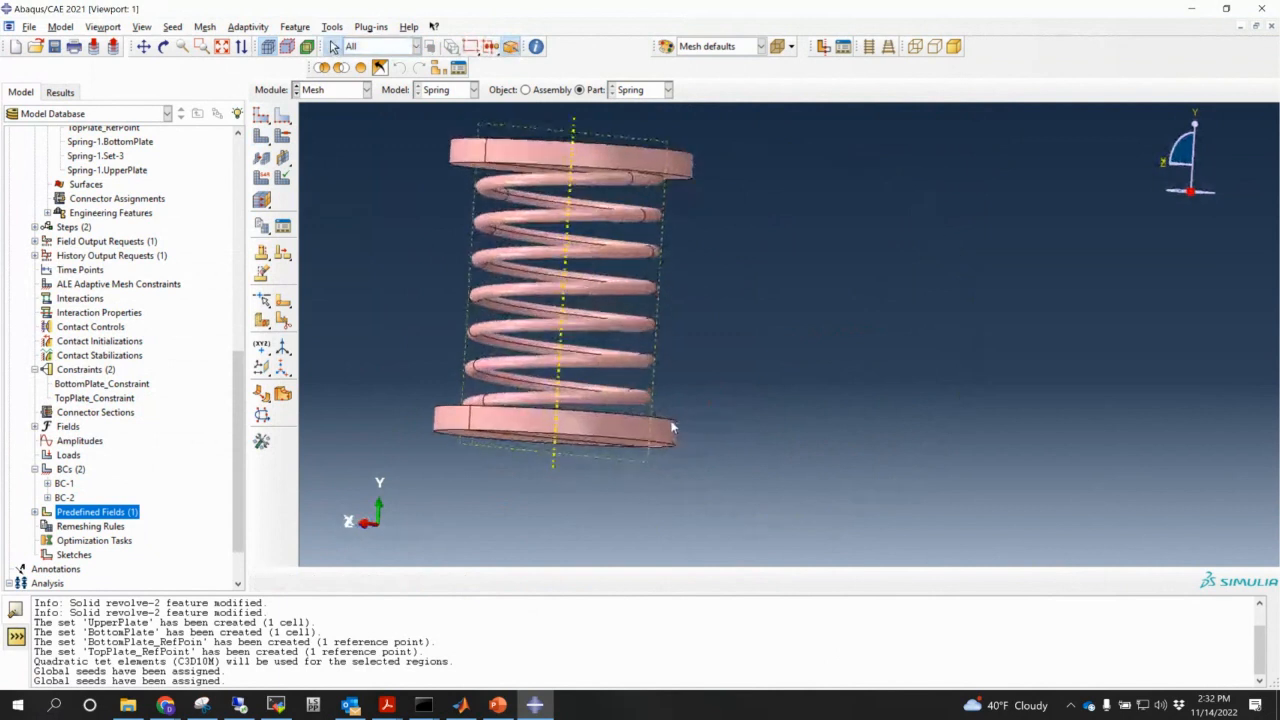
scroll(560, 222, "down", 1)
scroll(560, 222, "down", 2)
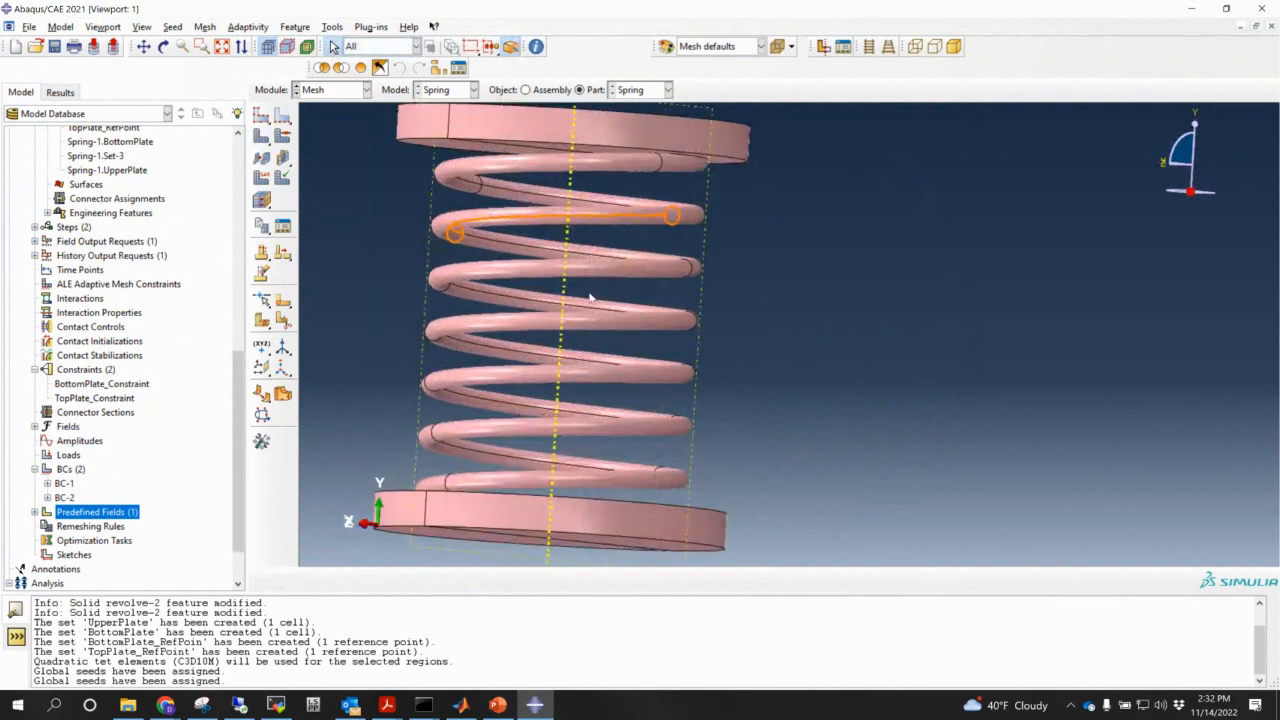
- Reseed the spring part with an approximate global size of 0.2
scroll(590, 298, "up", 1)
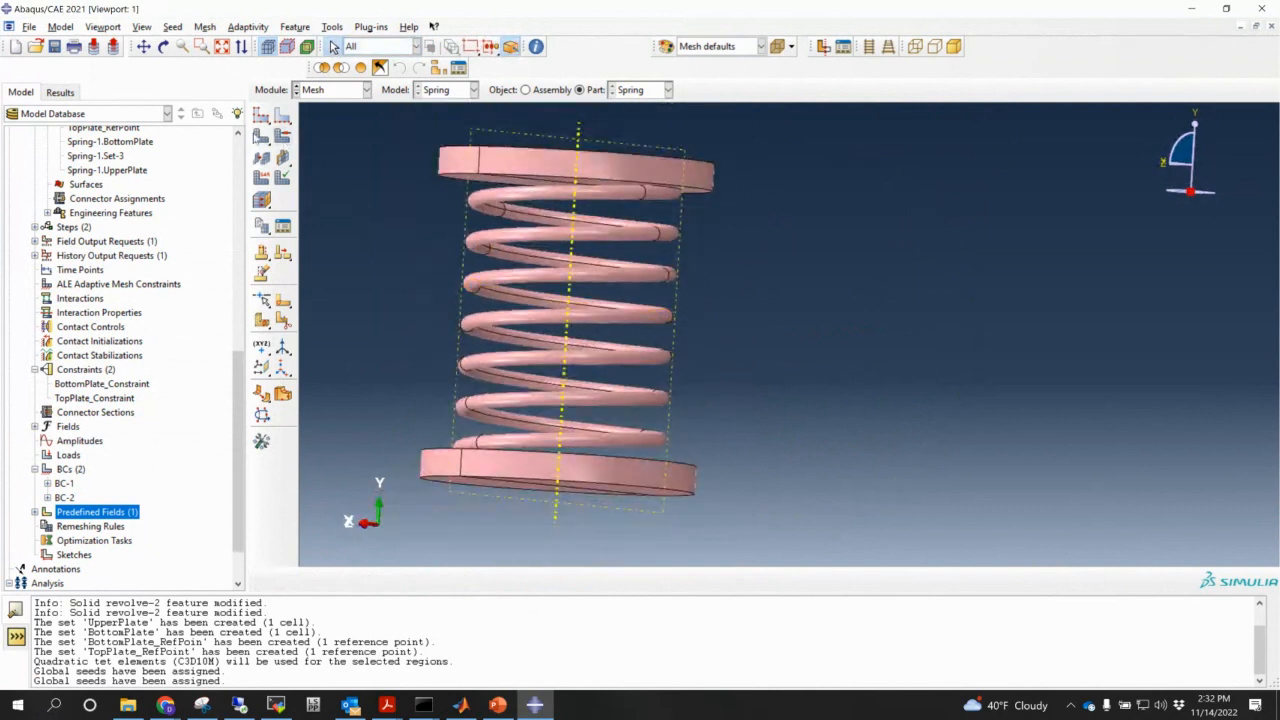
left_click_drag(499, 217, 604, 222, "ctrl+alt")
left_click_drag(694, 312, 765, 430, "ctrl+alt")
left_click(261, 115)
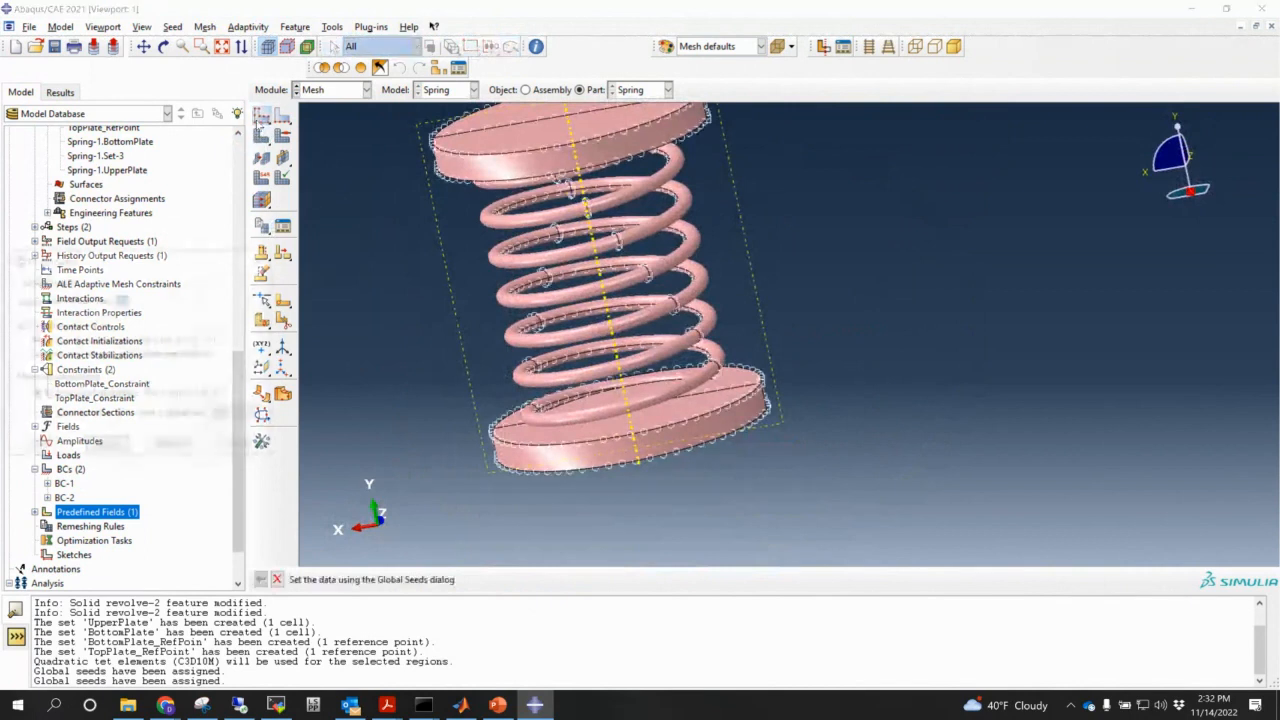
type("0")
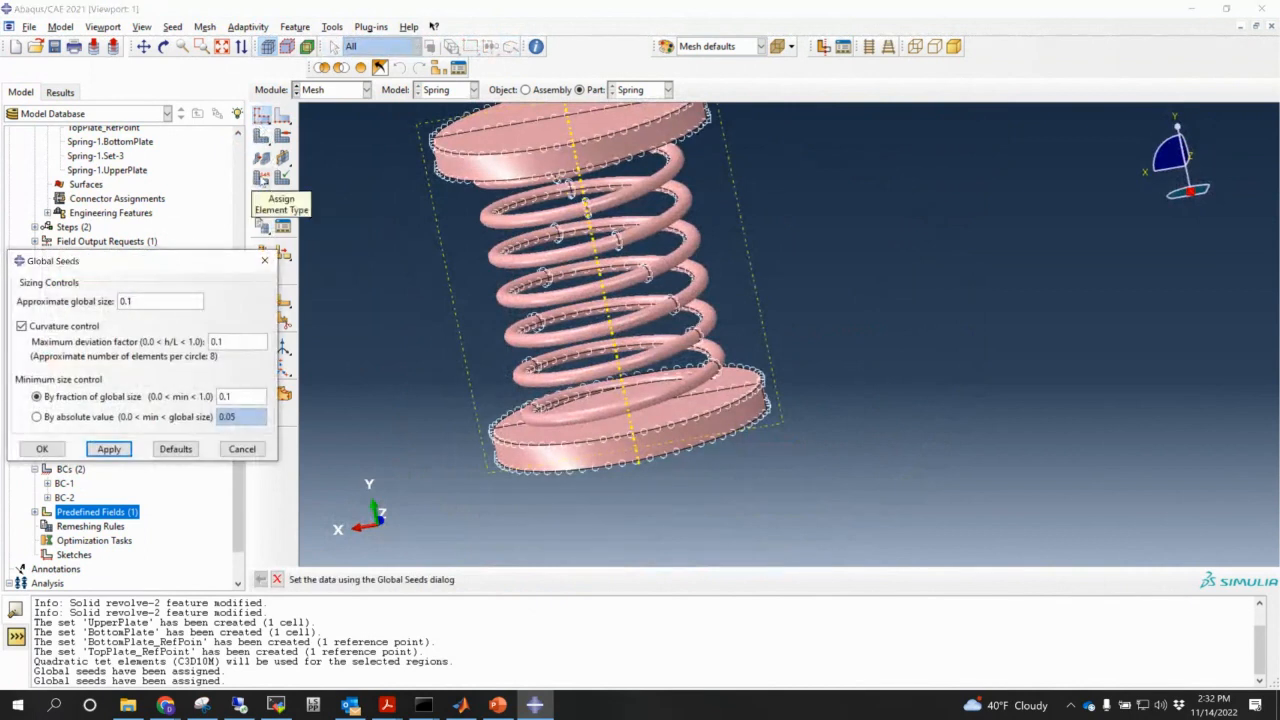
type(".2")
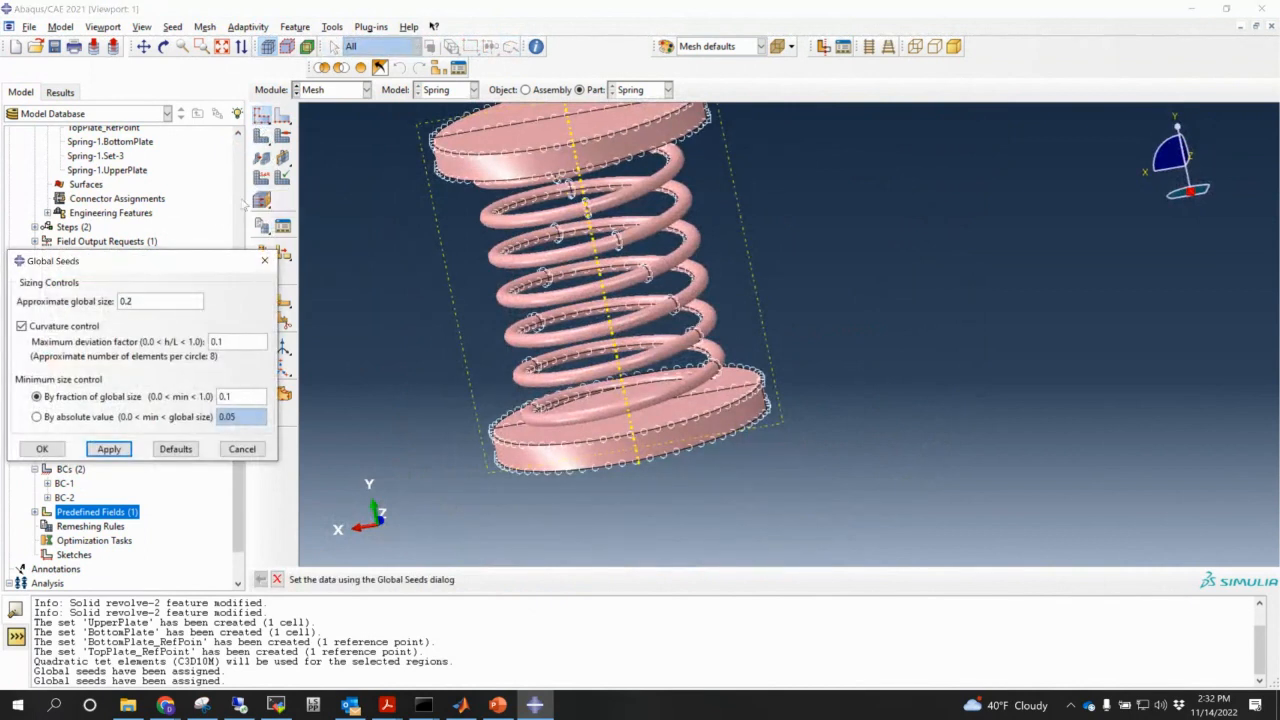
left_click(109, 449)
left_click(44, 450)
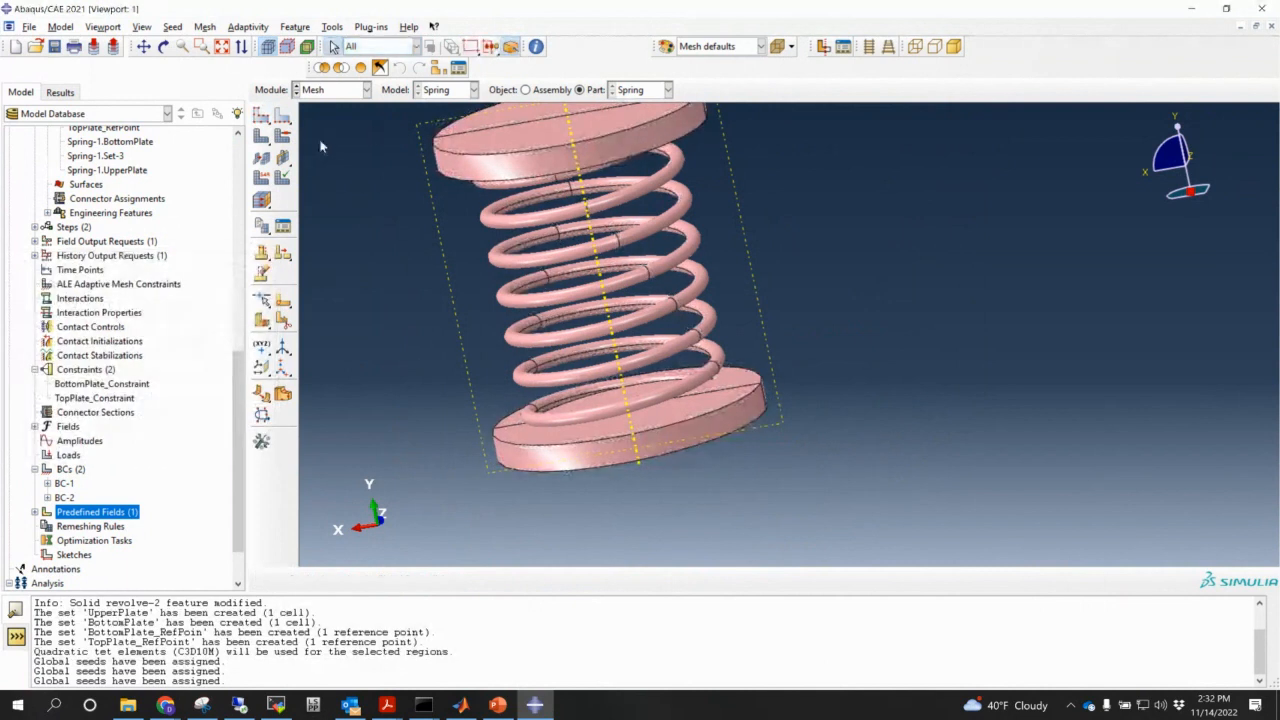
- Mesh the whole spring part without retrieving the boundary mesh, then inspect the top plate
left_click(262, 137)
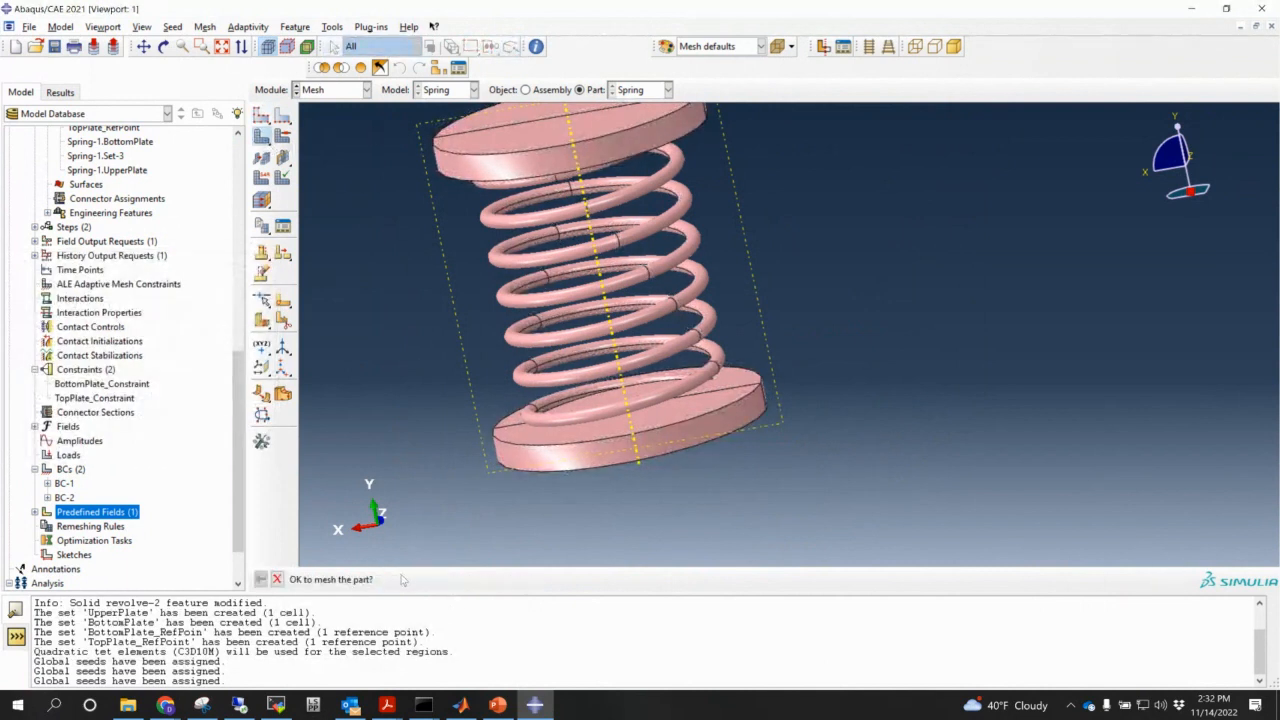
left_click(388, 581)
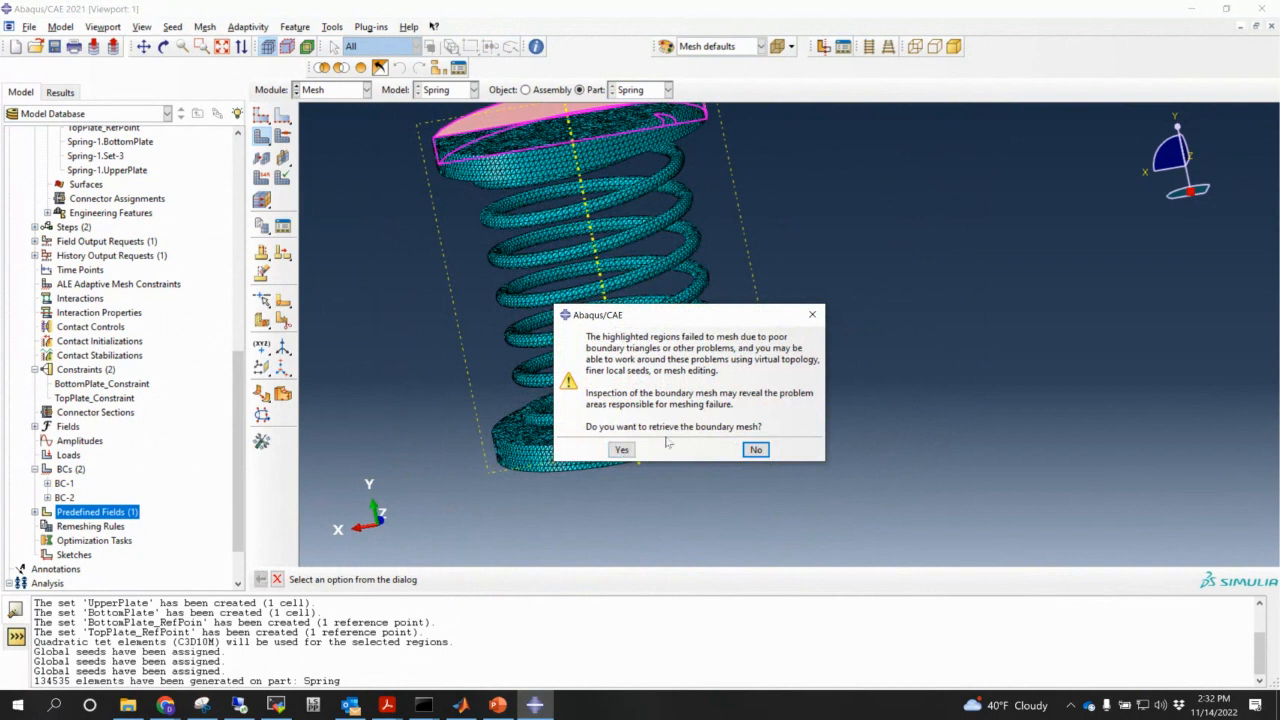
left_click(757, 451)
middle_click_drag(694, 387, 722, 470, "ctrl+alt")
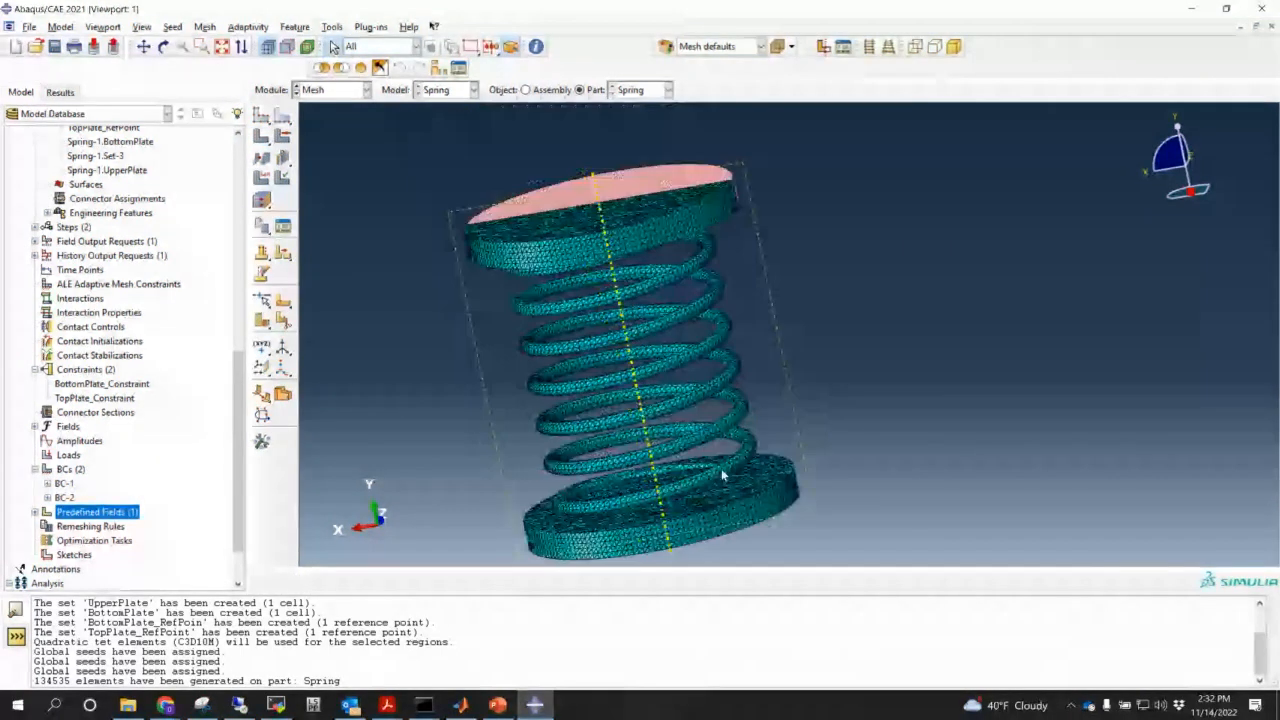
left_click_drag(722, 470, 852, 263, "ctrl+alt")
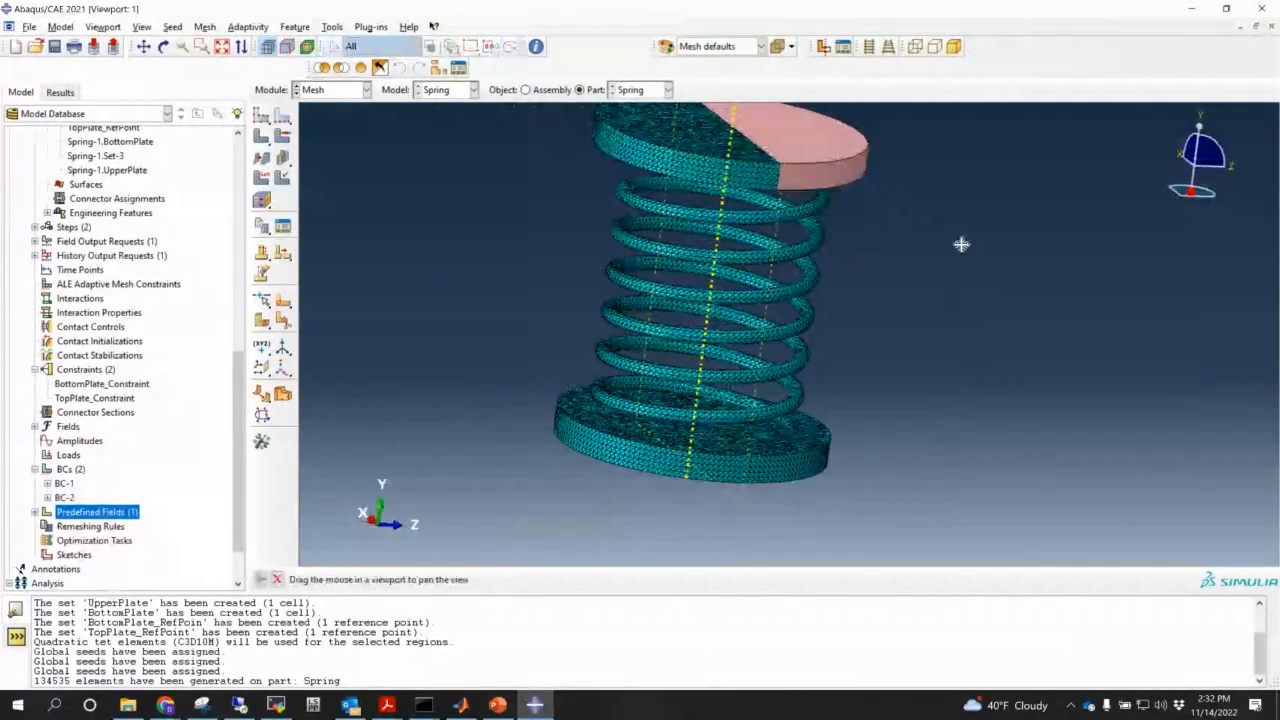
left_click_drag(960, 240, 919, 339, "ctrl+alt")
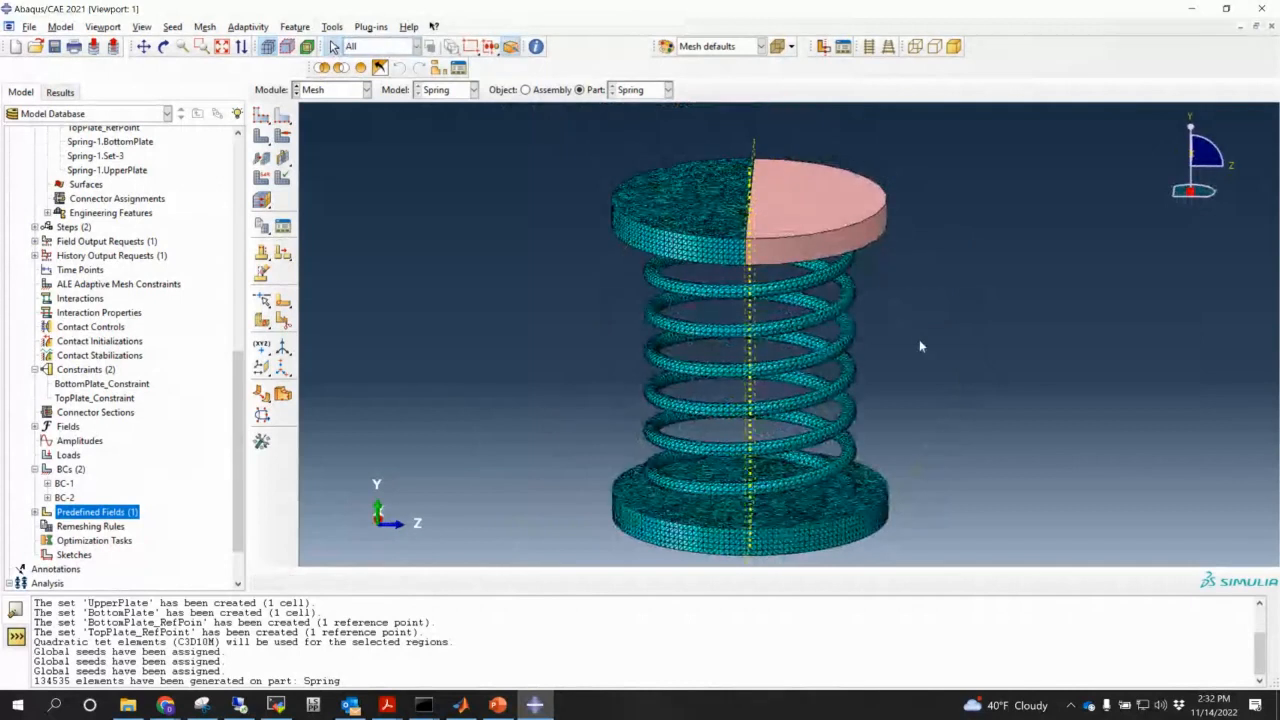
middle_click_drag(917, 344, 868, 330, "ctrl+alt")
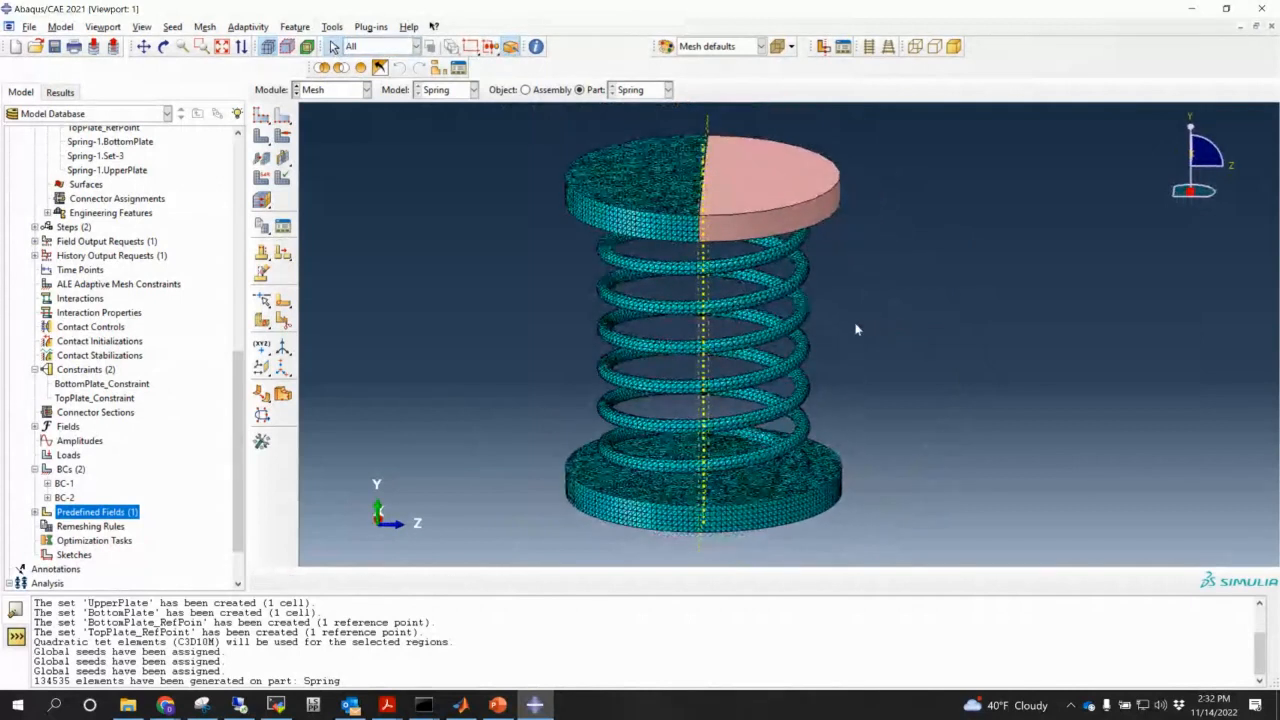
left_click_drag(855, 328, 850, 297, "ctrl+alt")
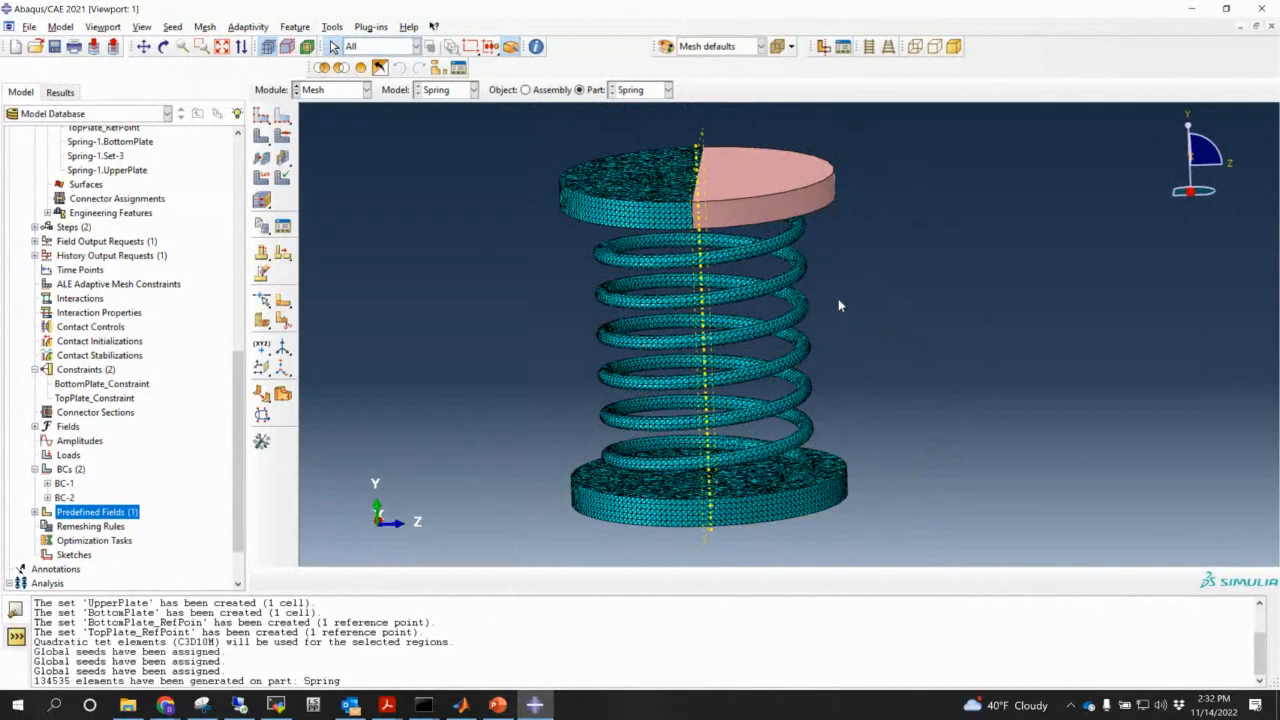
left_click_drag(906, 399, 772, 341, "ctrl+alt")
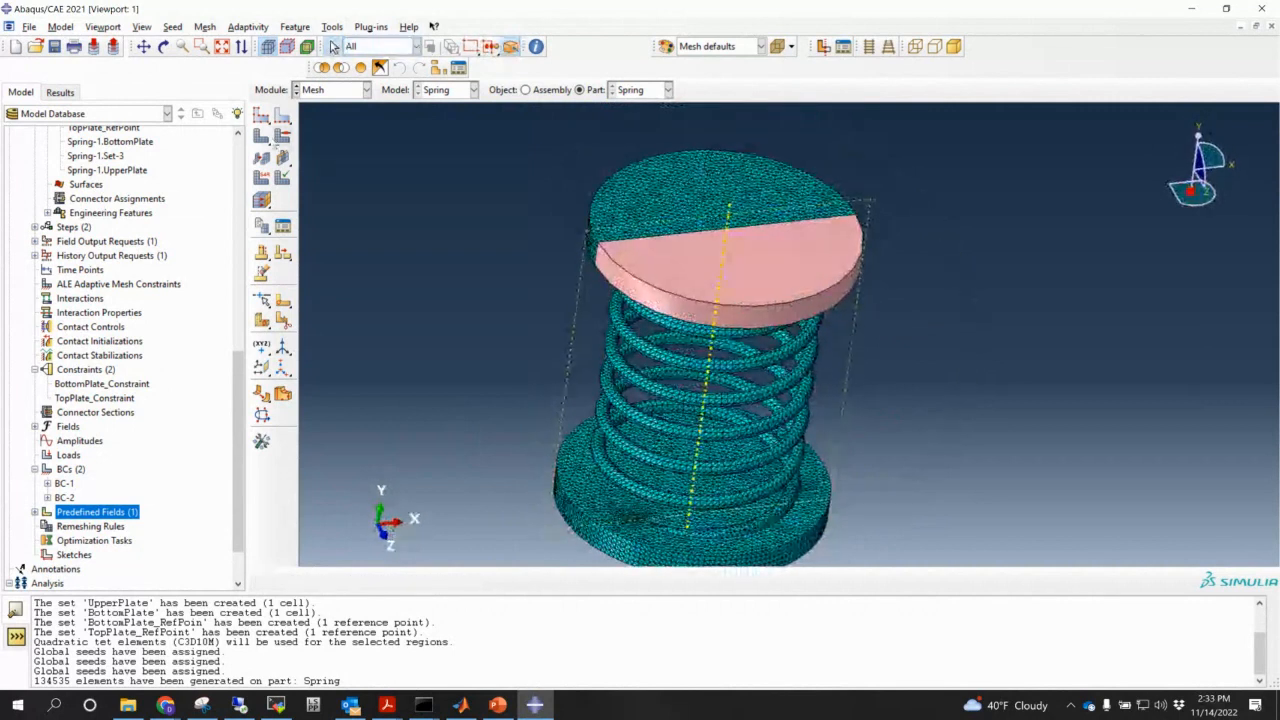
left_click_drag(267, 141, 325, 140)
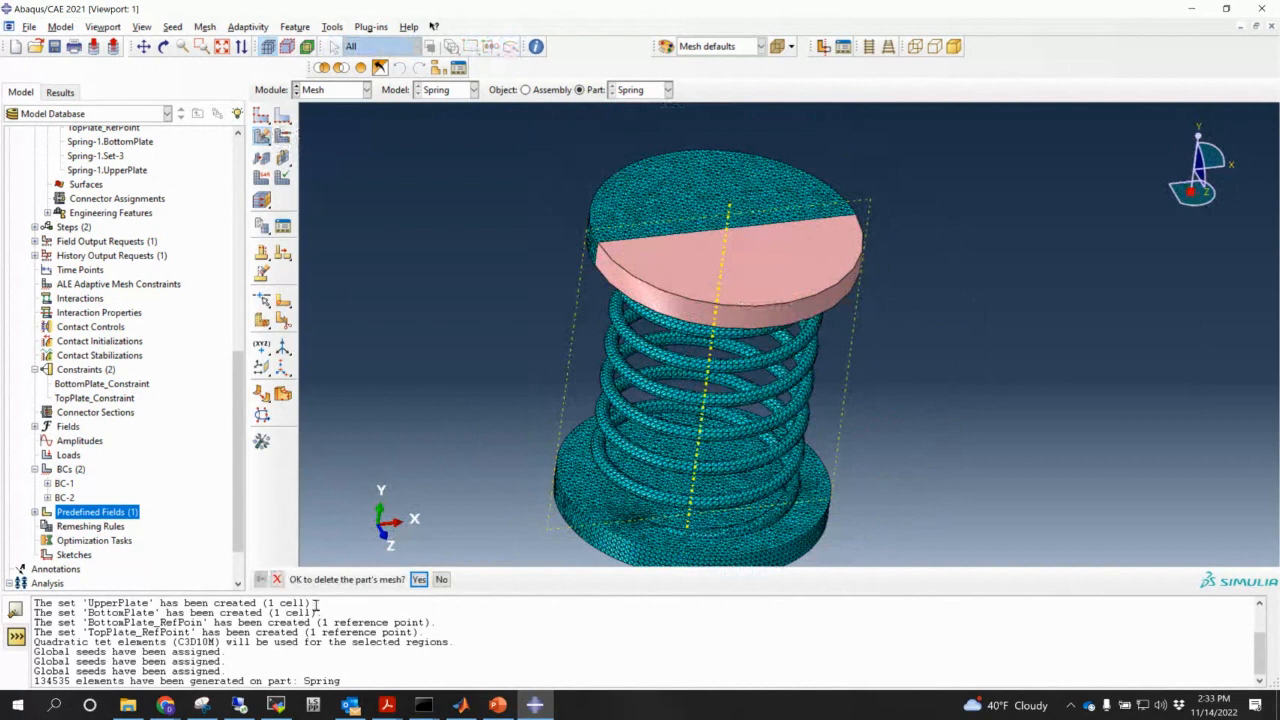
- Delete the existing mesh and mesh the spring coil region on its own
left_click(415, 582)
middle_click_drag(900, 430, 797, 348, "ctrl+alt")
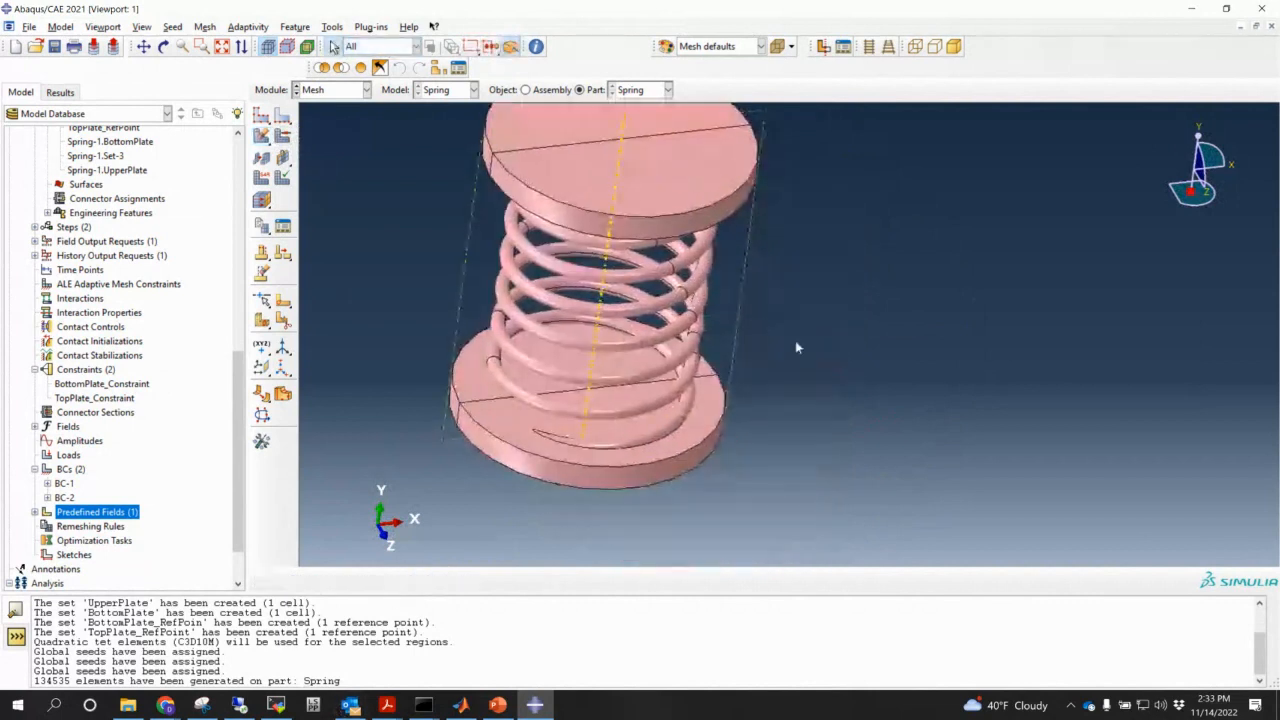
left_click_drag(797, 348, 731, 266, "ctrl+alt")
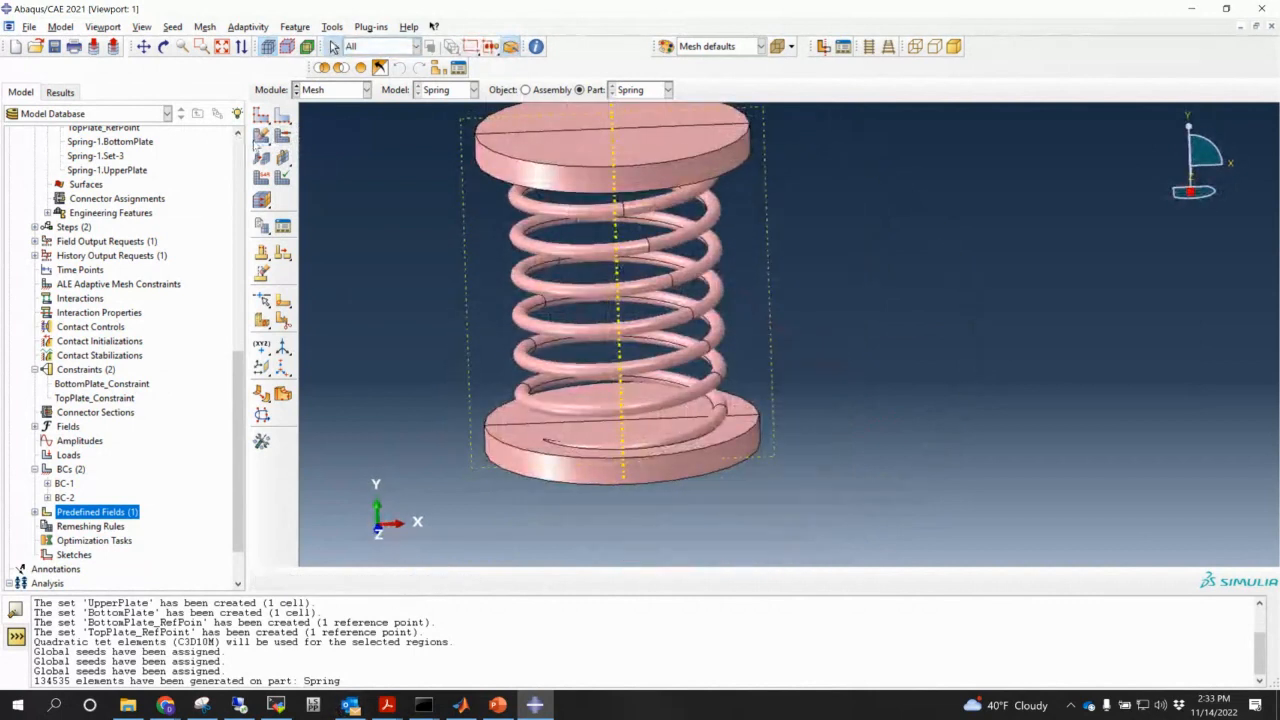
left_click(260, 141)
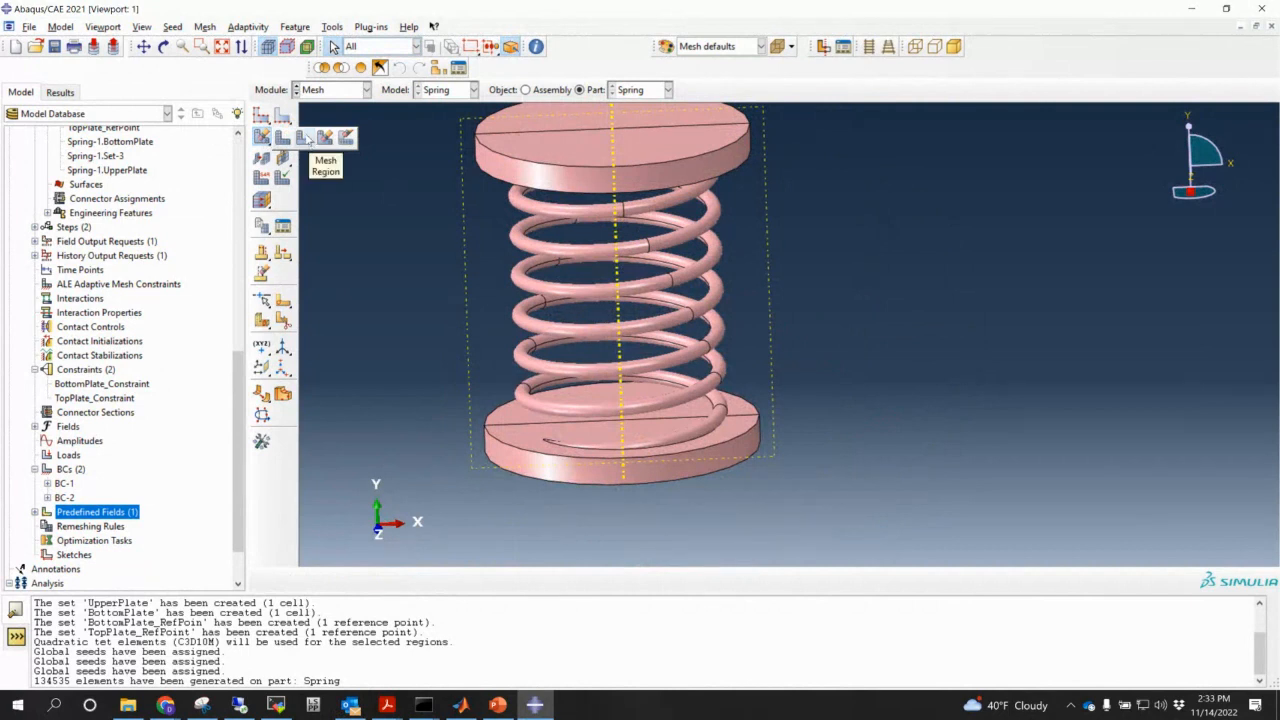
left_click(304, 139)
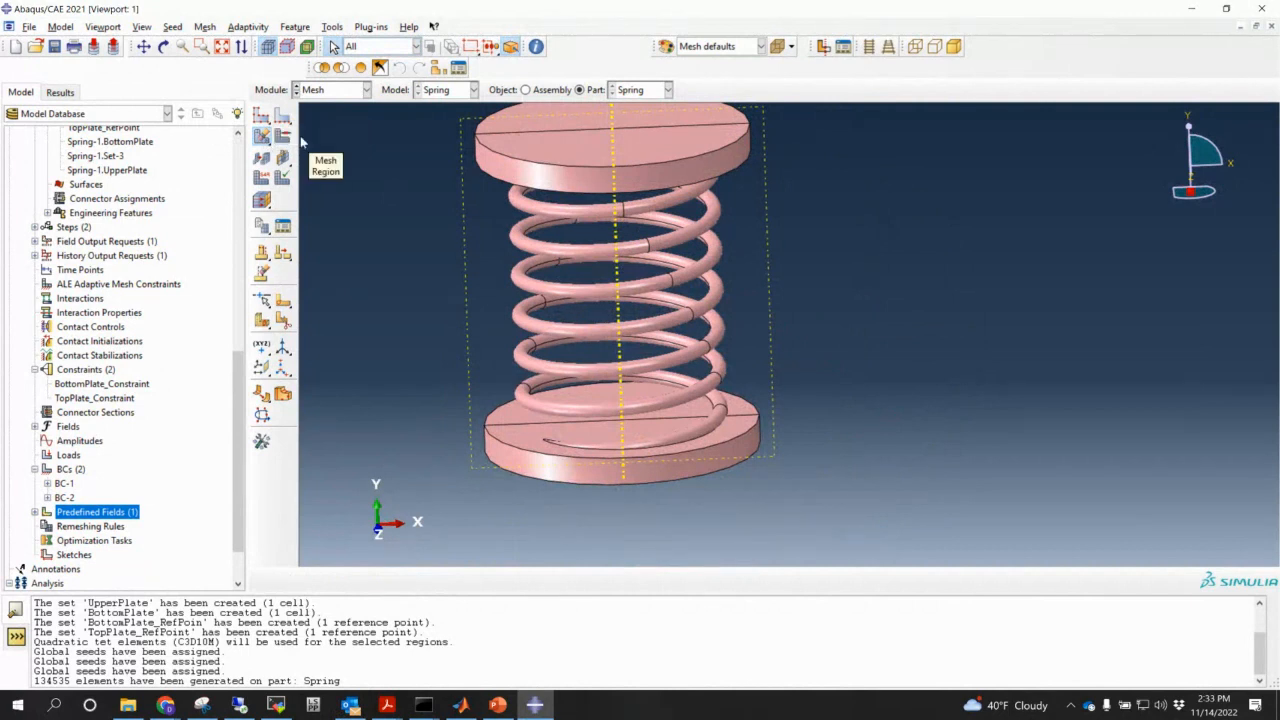
left_click(656, 243)
left_click(433, 579)
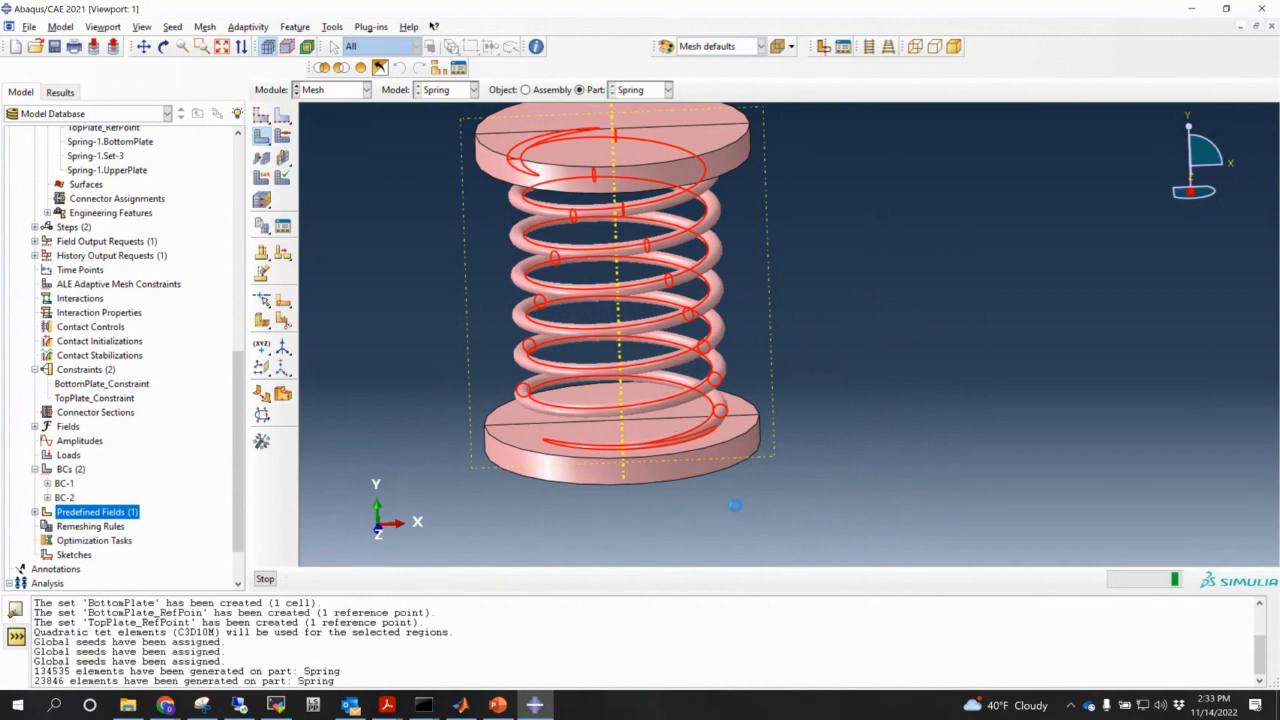
- Mesh both halves of the spring's bottom plate
left_click_drag(729, 497, 700, 446, "ctrl+alt")
left_click(700, 446)
left_click(433, 579)
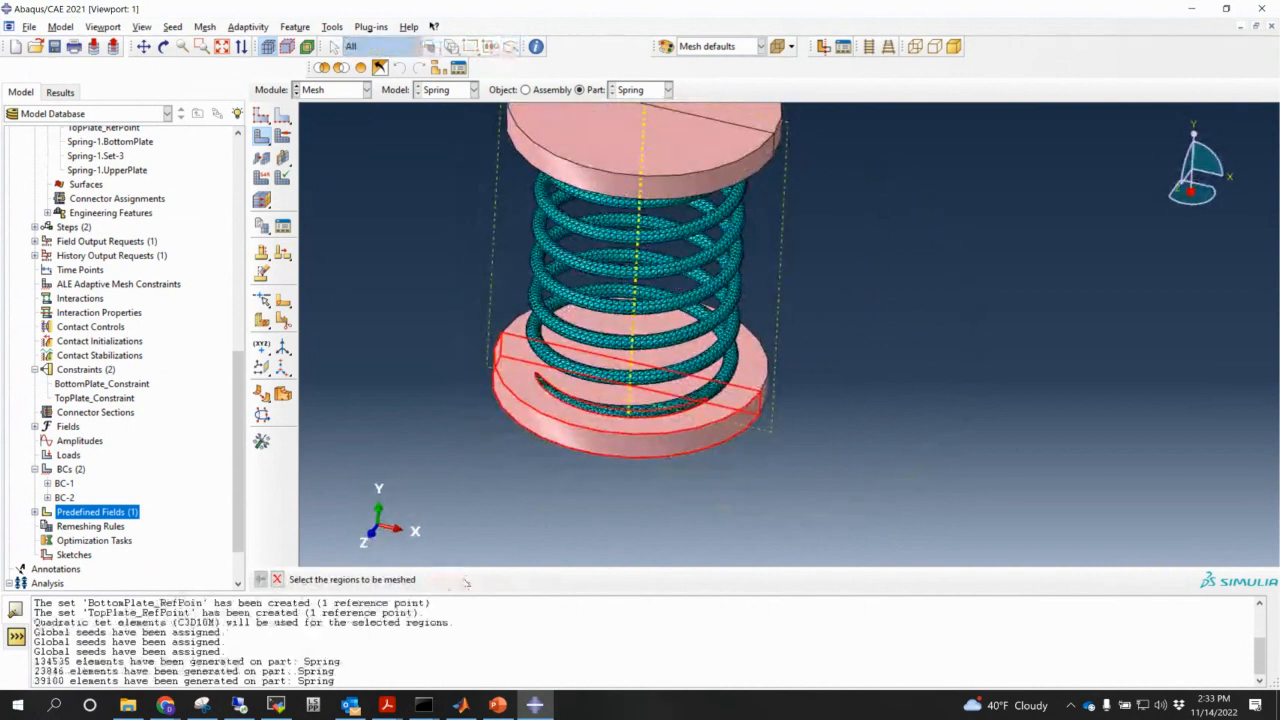
left_click_drag(783, 454, 786, 348, "ctrl+alt")
left_click(795, 328)
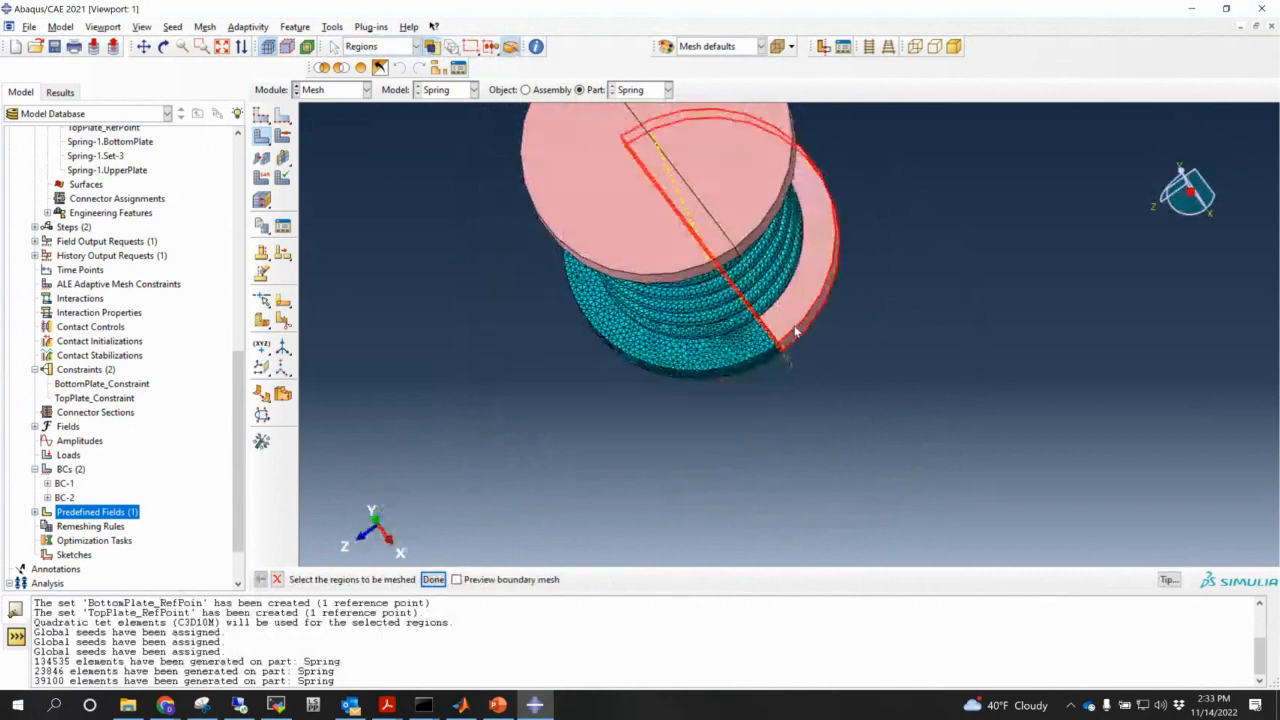
left_click(443, 579)
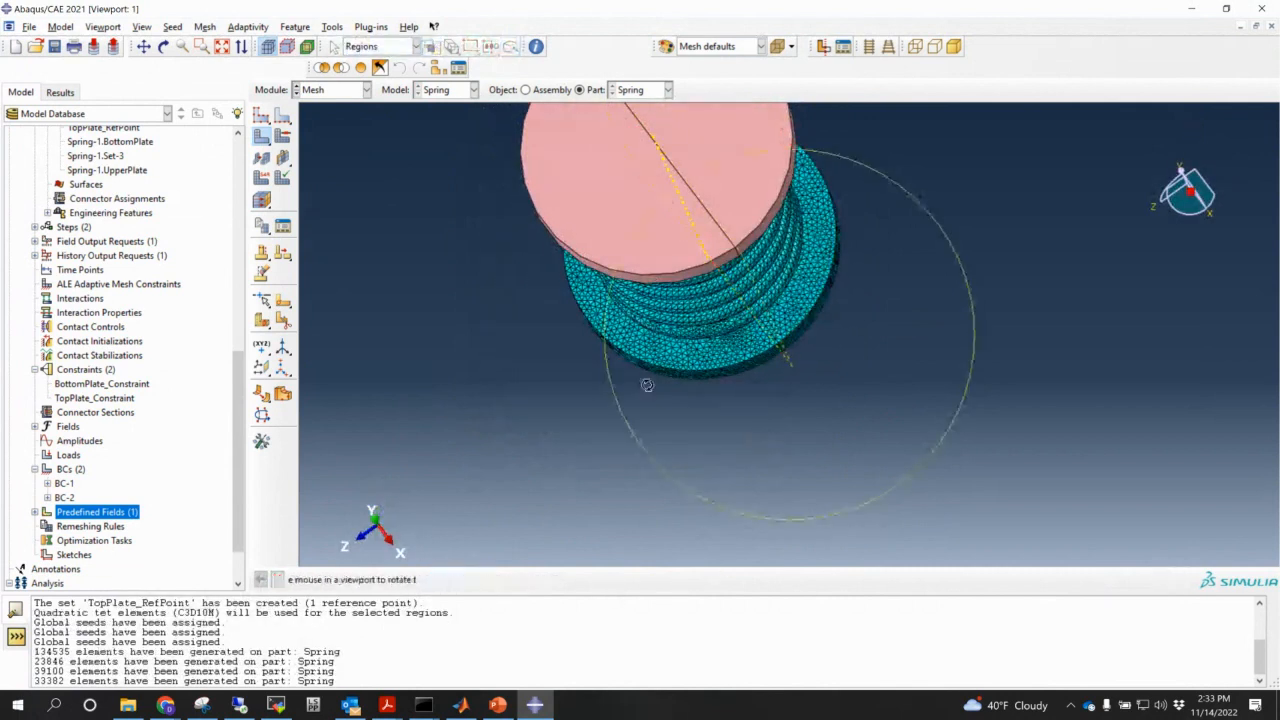
- Mesh the left region of the top plate and select its unmeshed pink half
left_click_drag(646, 383, 646, 318, "ctrl+alt")
left_click(647, 210)
left_click(433, 579)
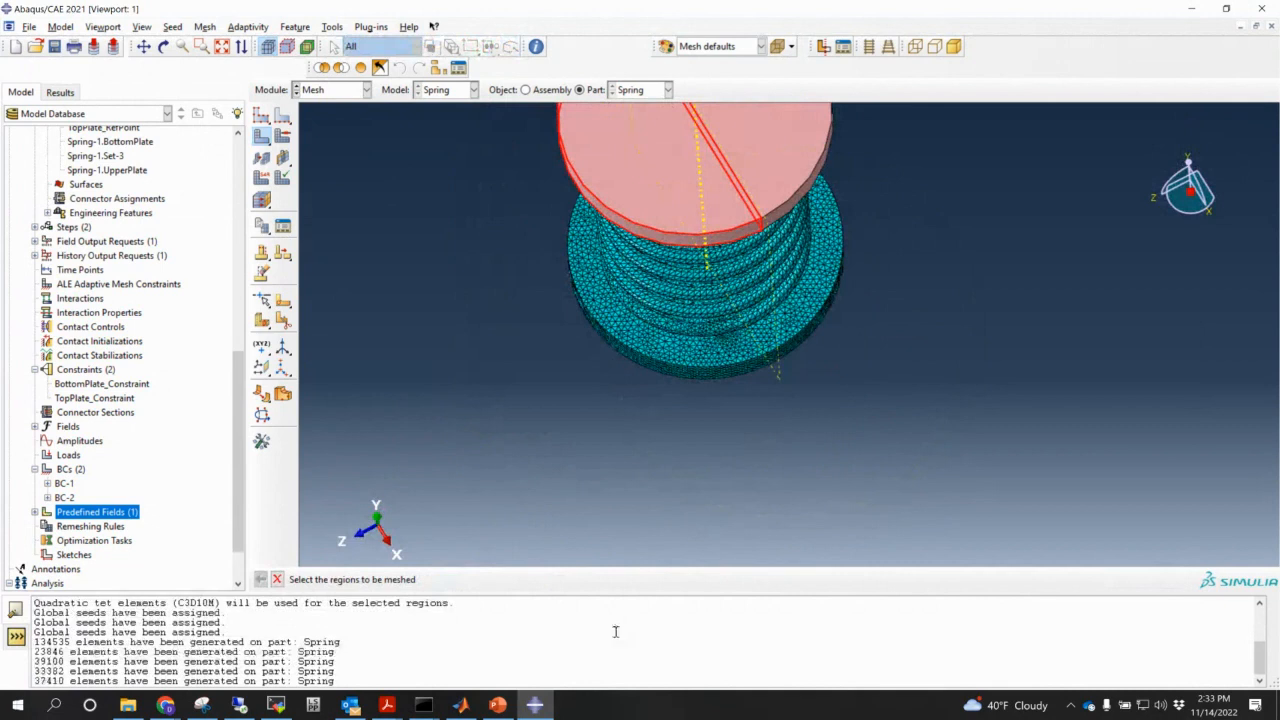
left_click_drag(700, 420, 720, 246, "ctrl+alt")
left_click(720, 246)
- Mesh the last half of the top plate and check the full 37270-element mesh
left_click(438, 579)
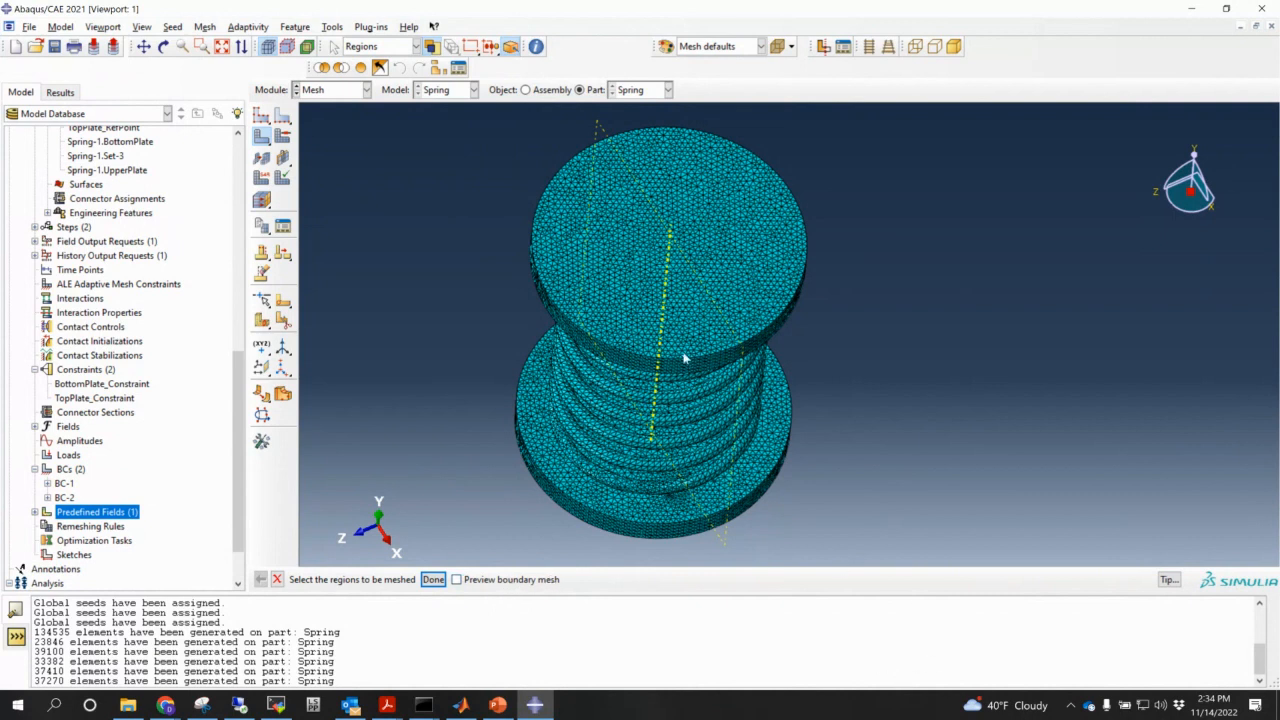
left_click_drag(797, 414, 748, 360, "ctrl+alt")
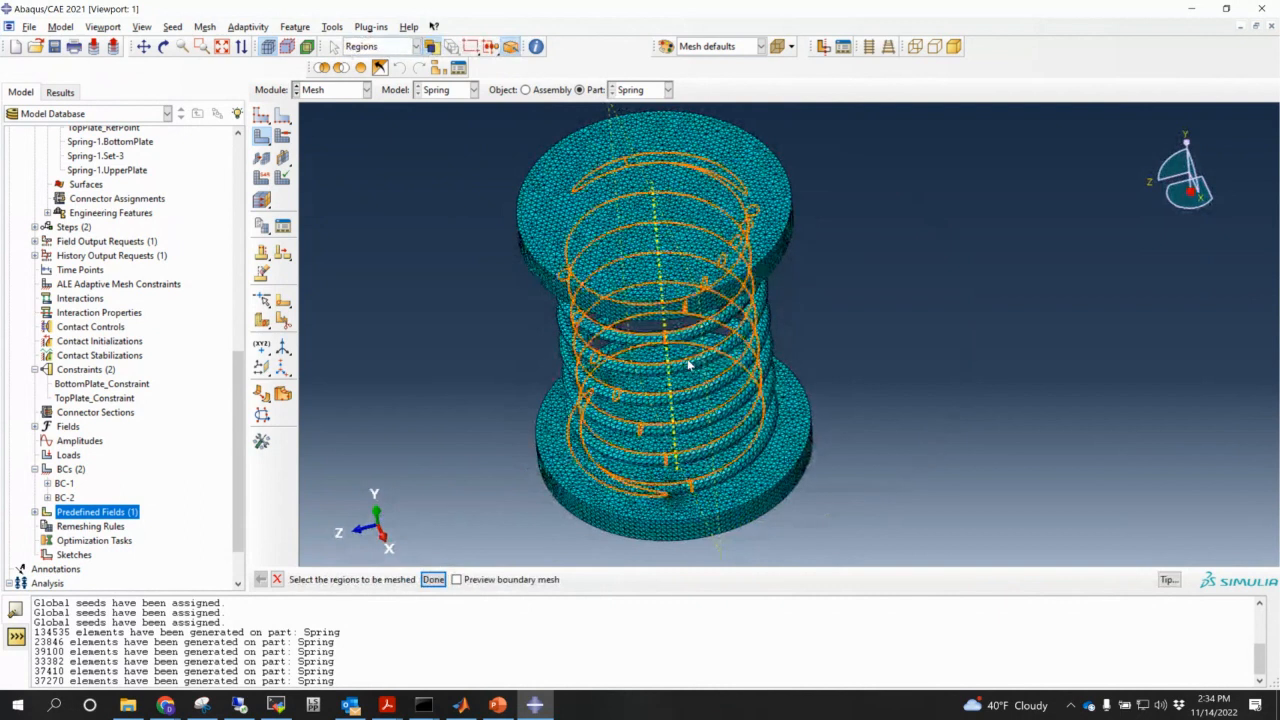
left_click_drag(700, 380, 768, 407, "ctrl+alt")
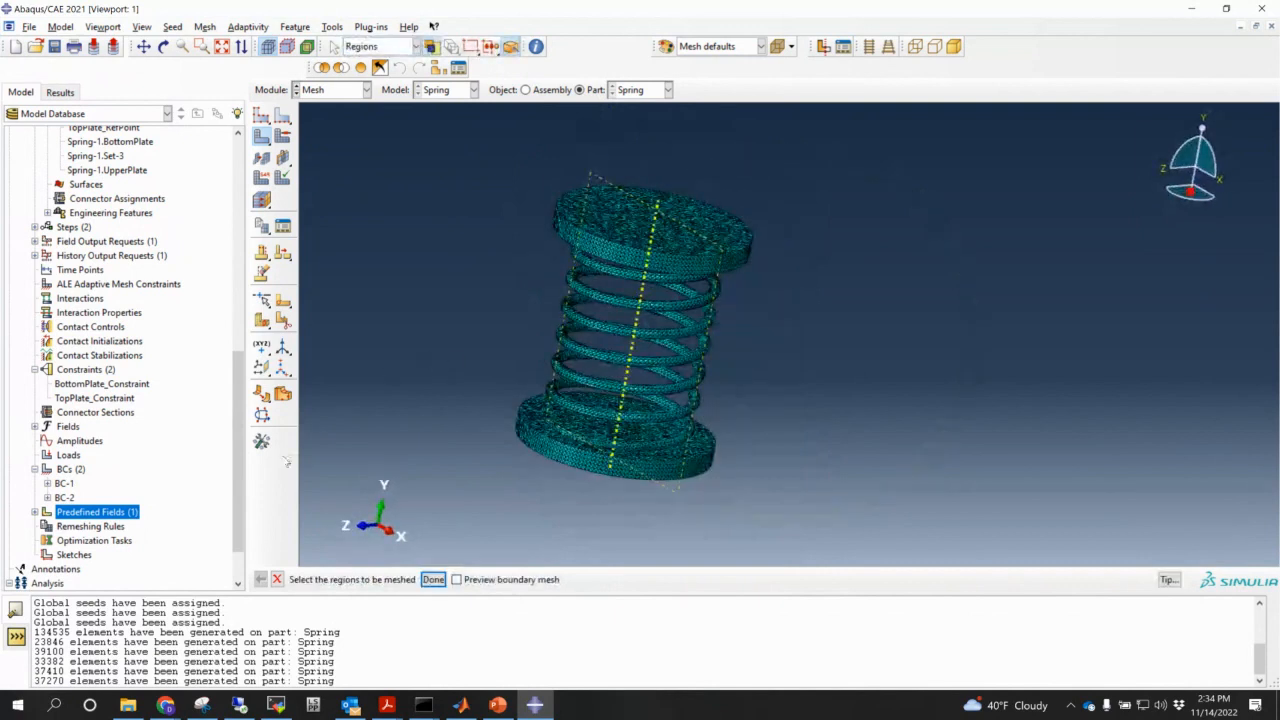
left_click_drag(239, 481, 239, 512)
- Create the SpringCompression job and write its SpringCompression.inp input file
right_click(56, 540)
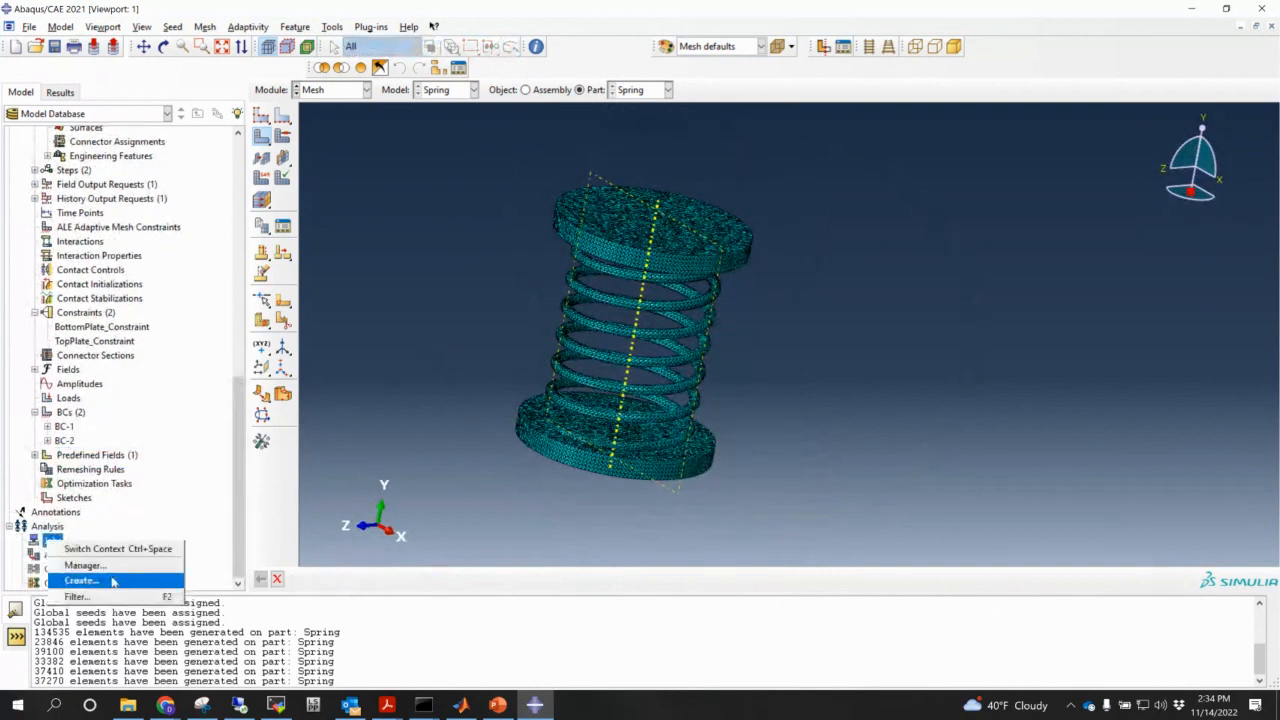
left_click(112, 580)
type("S")
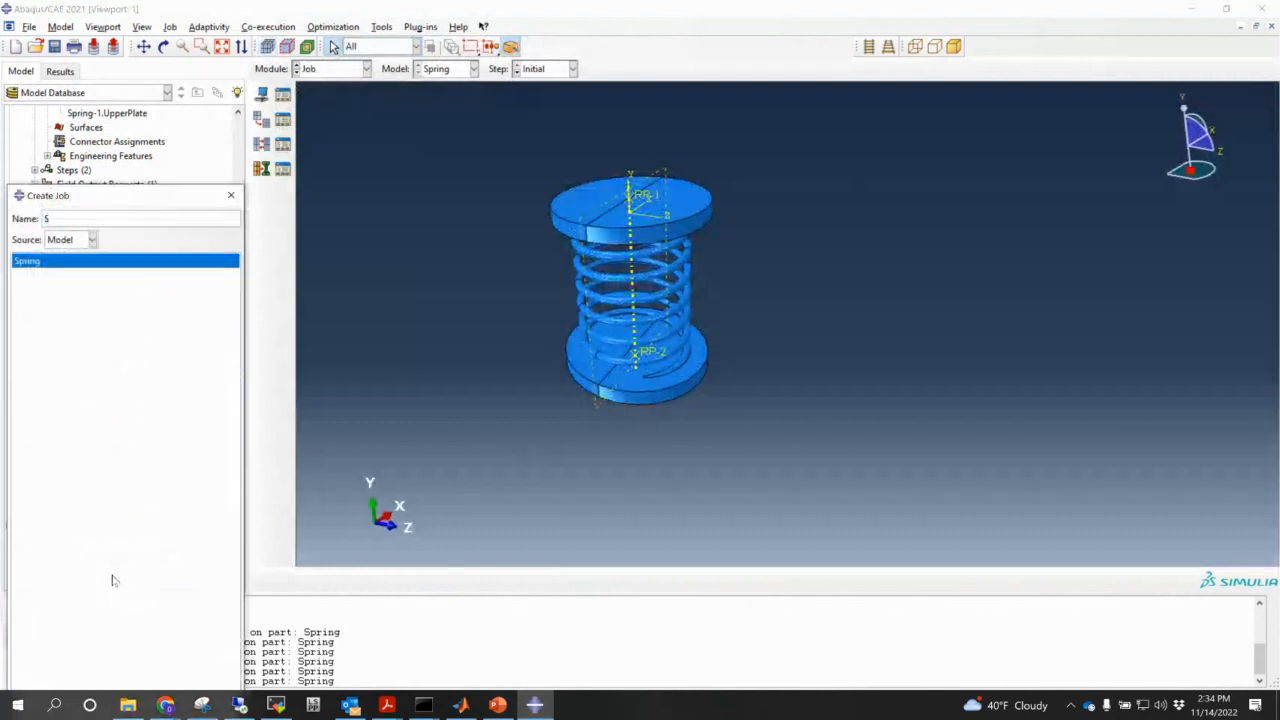
type("pringCompression")
key("Return")
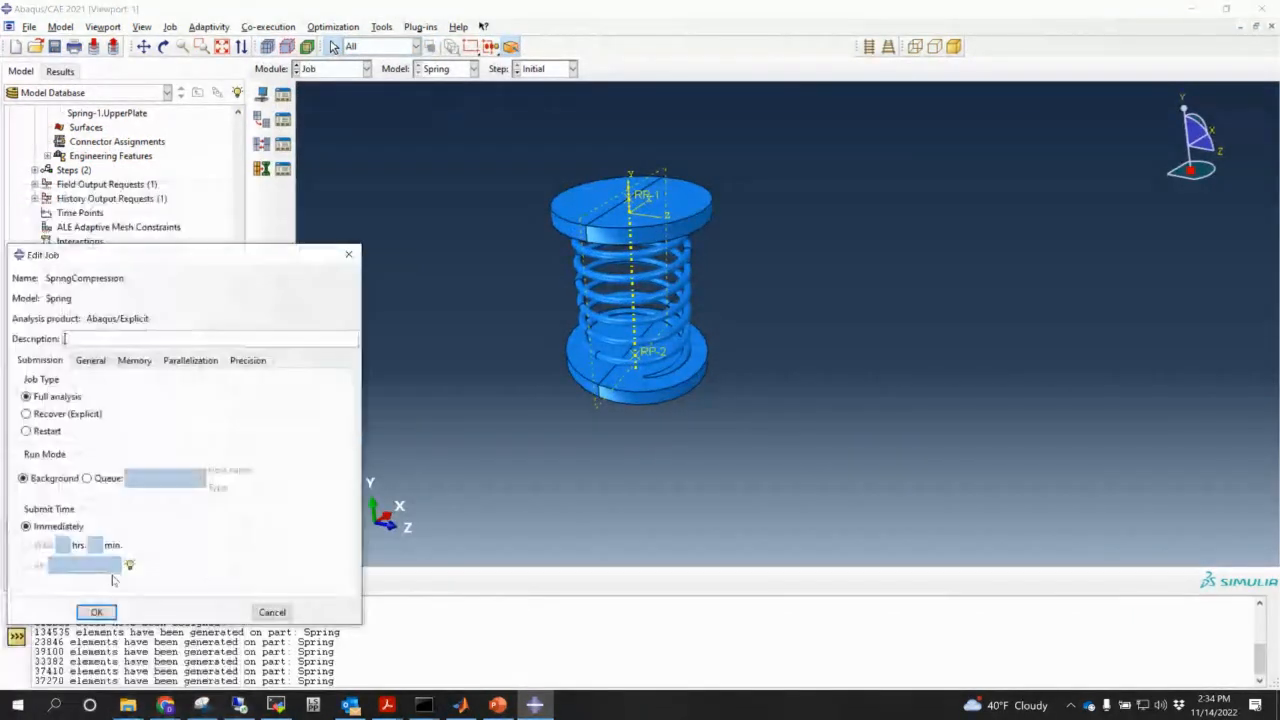
key("Return")
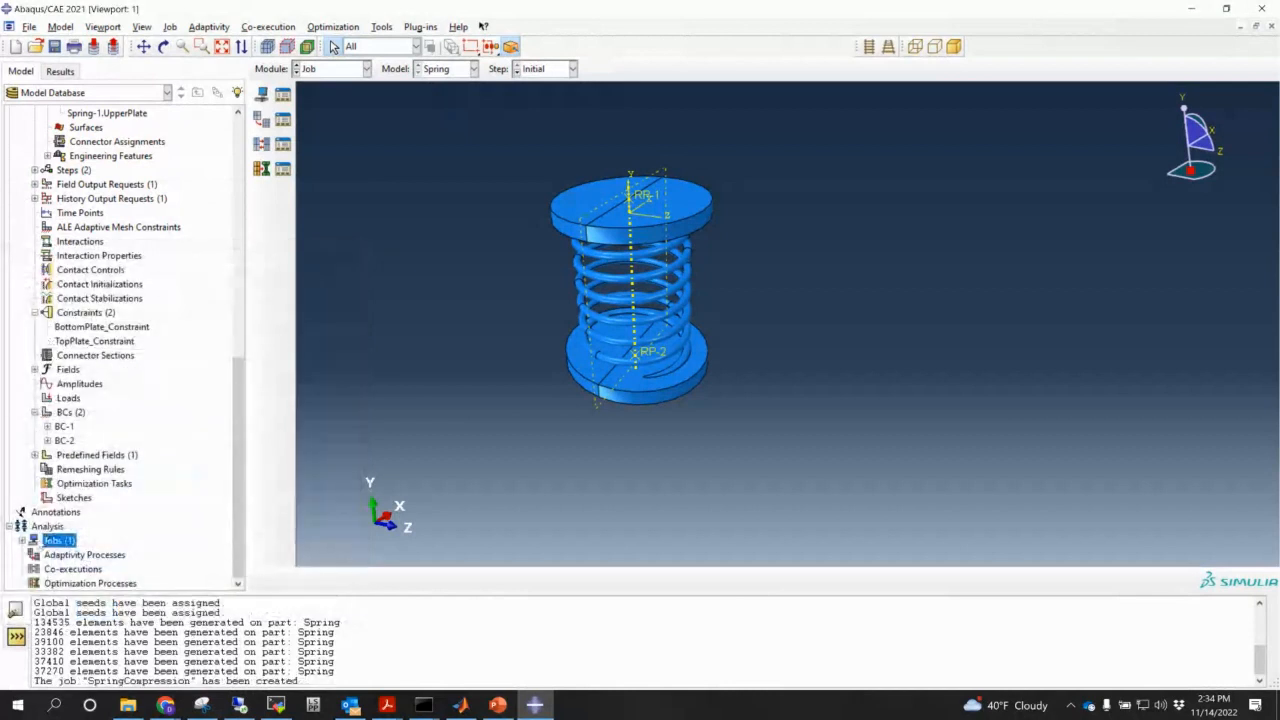
left_click(21, 540)
right_click(64, 554)
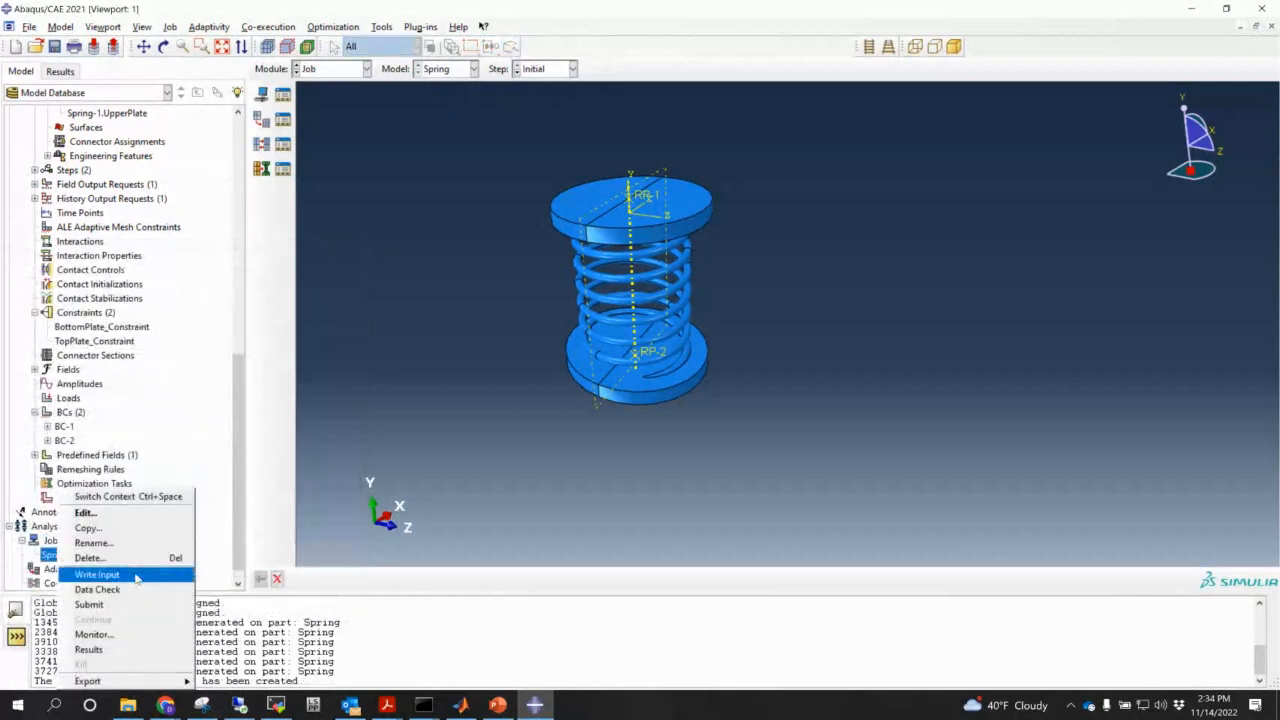
left_click(134, 576)
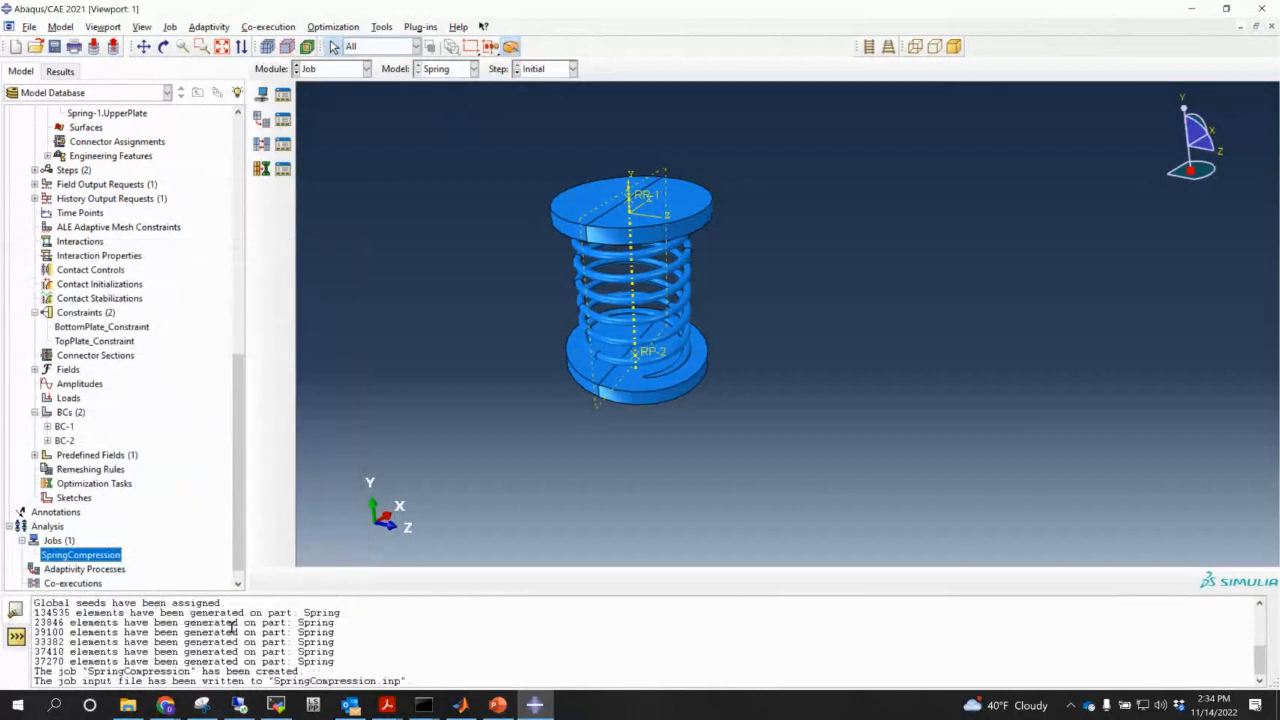
- Check the AbaqusDynamicModeling folder path in File Explorer, then bring up the Command Prompt console
left_click(138, 704)
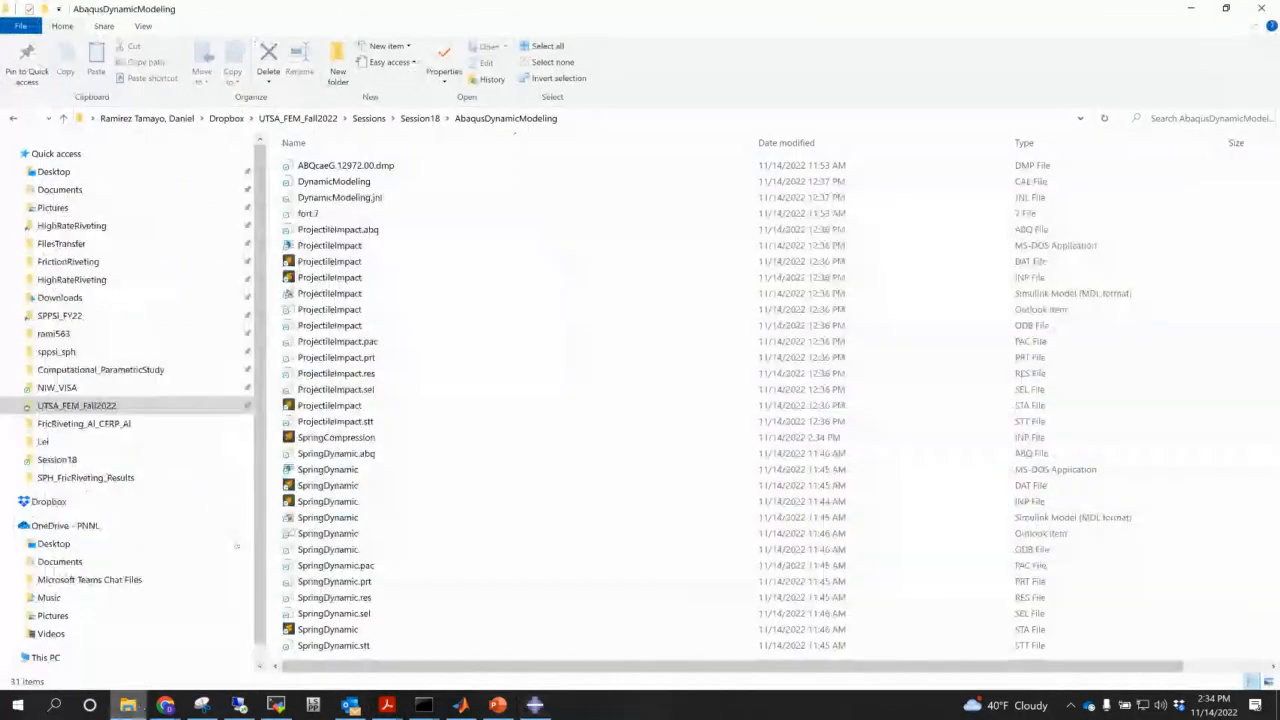
left_click(613, 116)
key("ctrl+c")
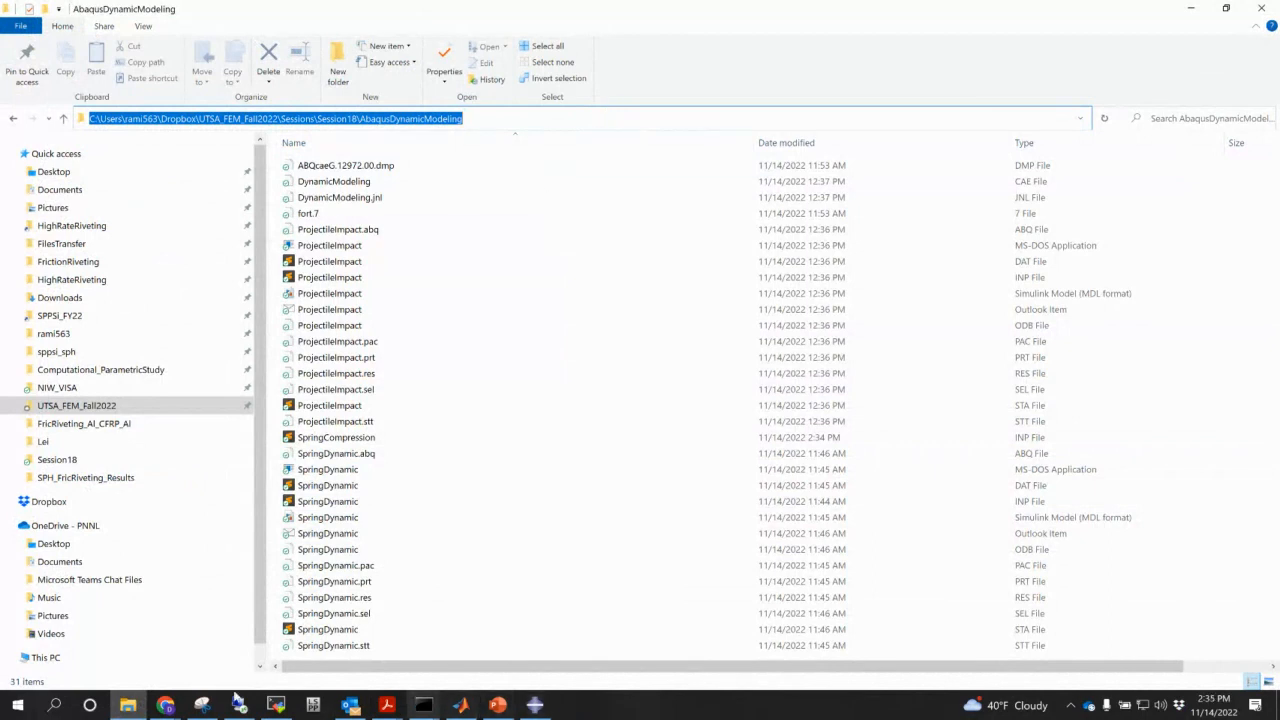
left_click(423, 704)
left_click(348, 645)
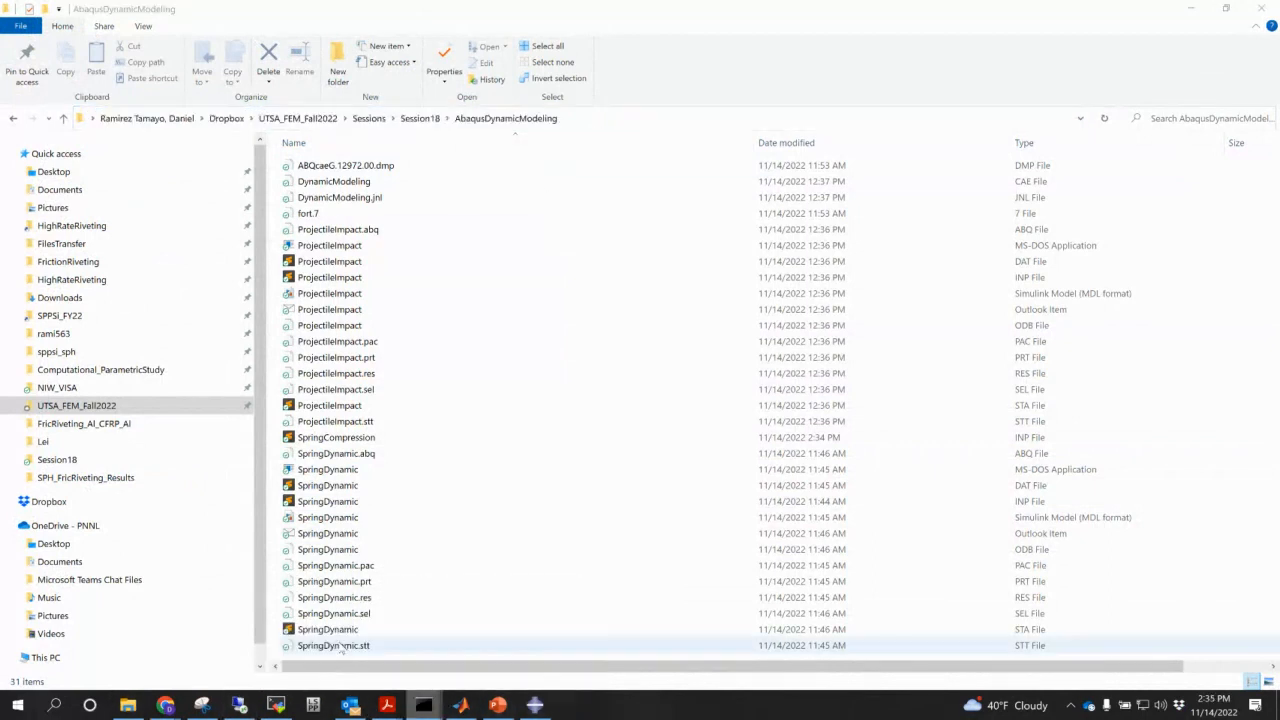
left_click(512, 480)
- Change the console's working folder to AbaqusDynamicModeling with cd and the pasted path
type("cd")
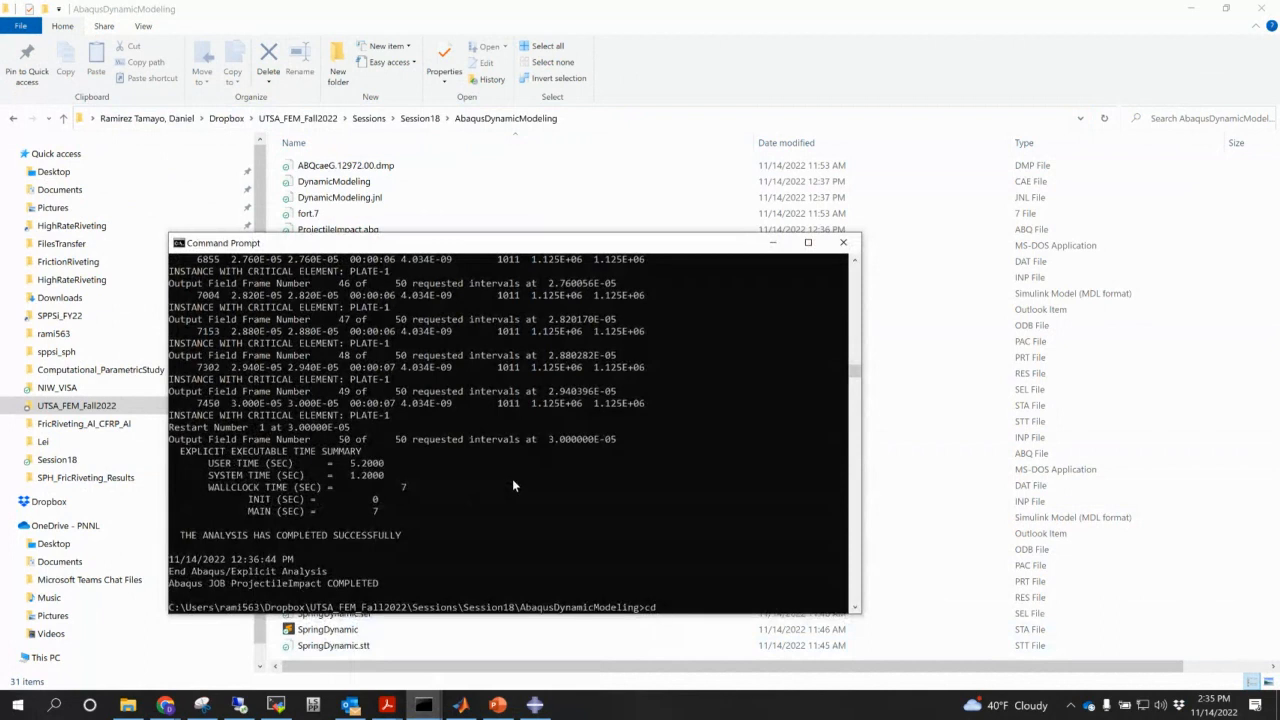
key("Return")
type("cd")
key("ctrl+v")
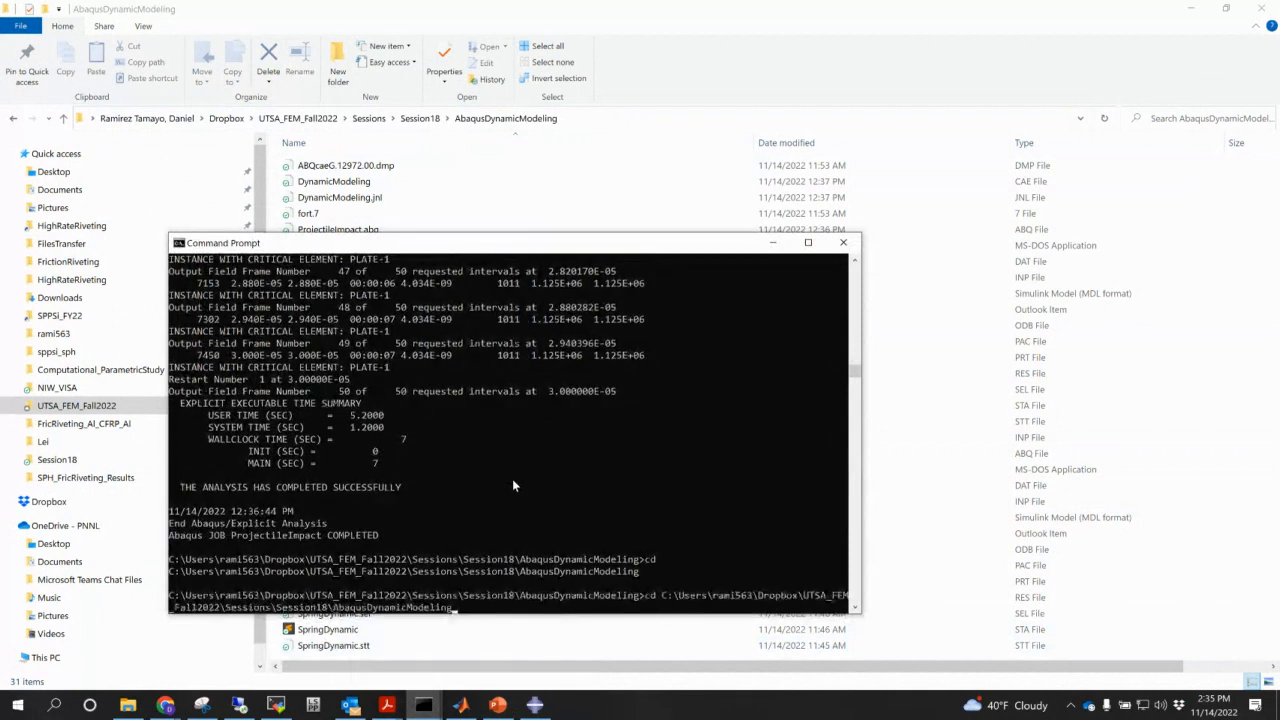
key("Return")
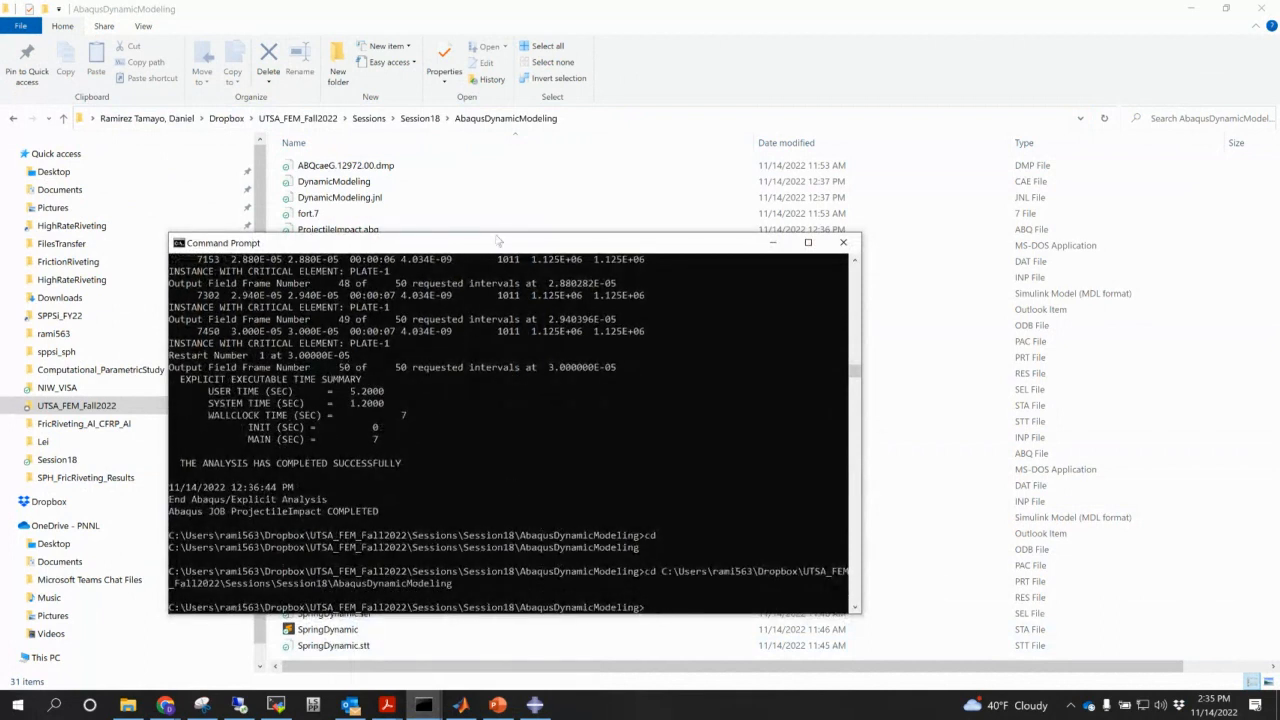
- Maximize the Command Prompt window and return to the SpringCompression job in Abaqus/CAE
left_click(808, 242)
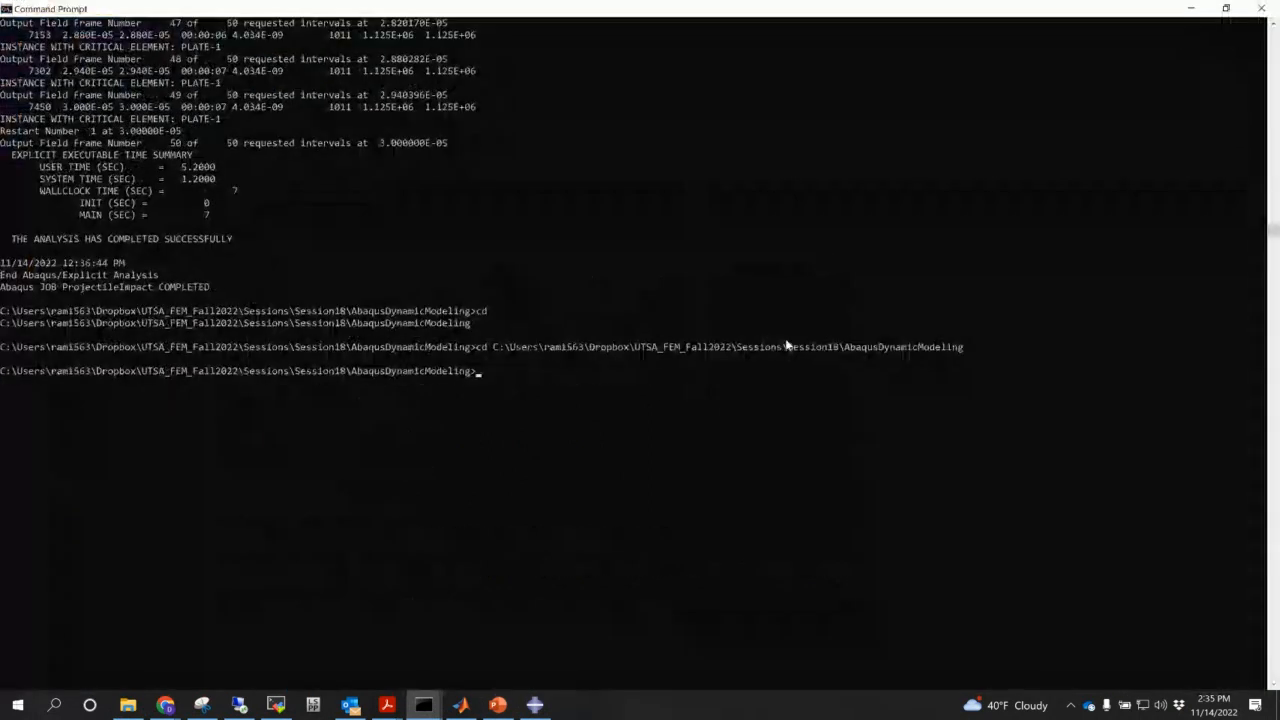
left_click(728, 409)
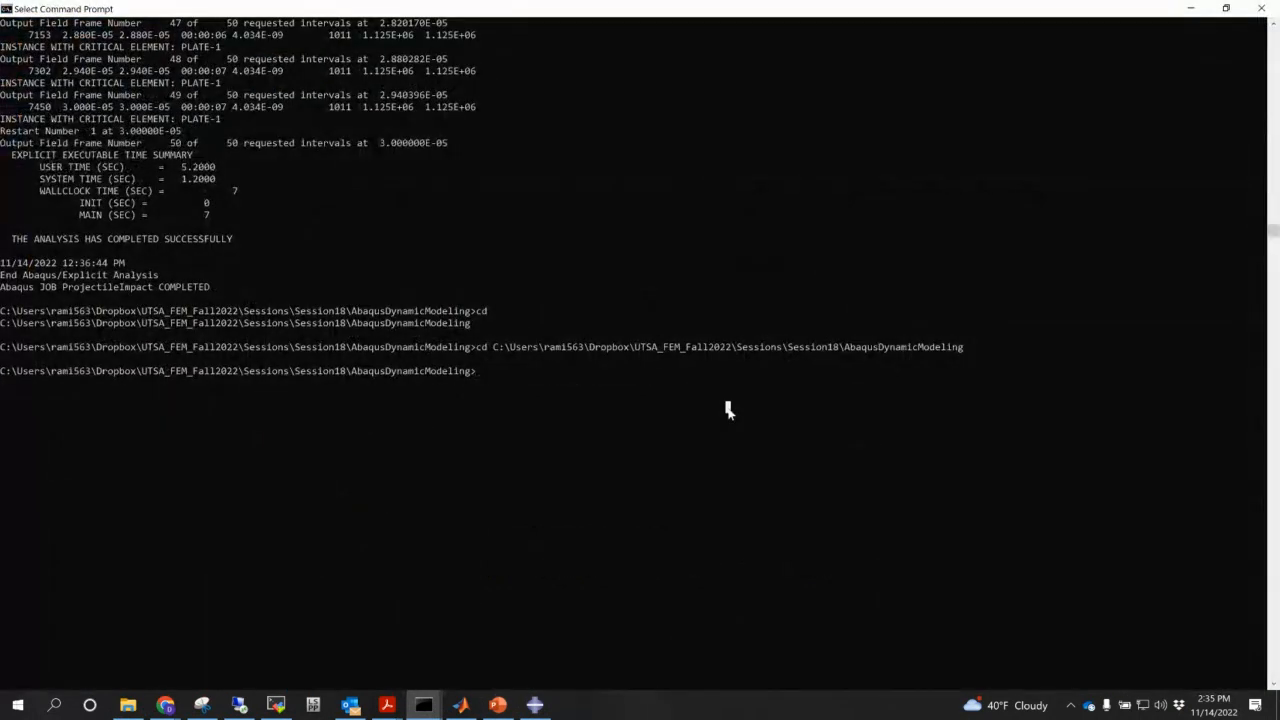
left_click(535, 705)
right_click(100, 556)
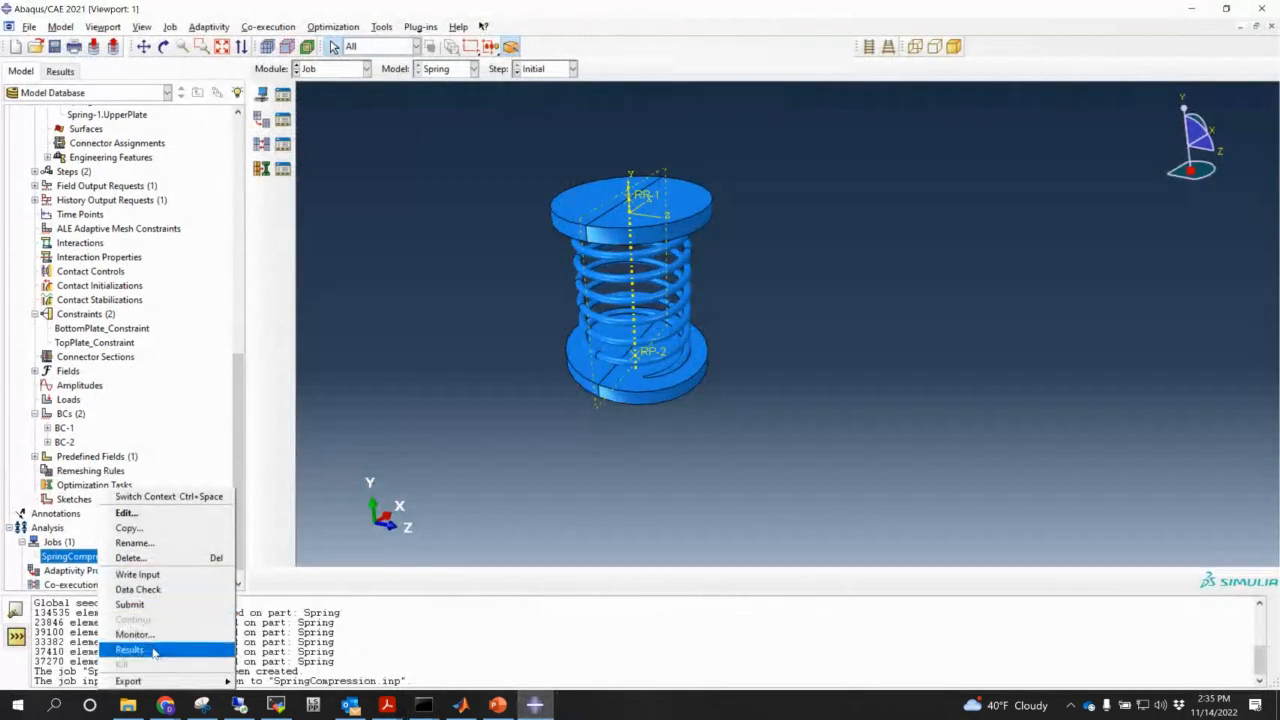
- Set the SpringCompression job to use multiple processors at 16, then minimize Abaqus/CAE
left_click(127, 512)
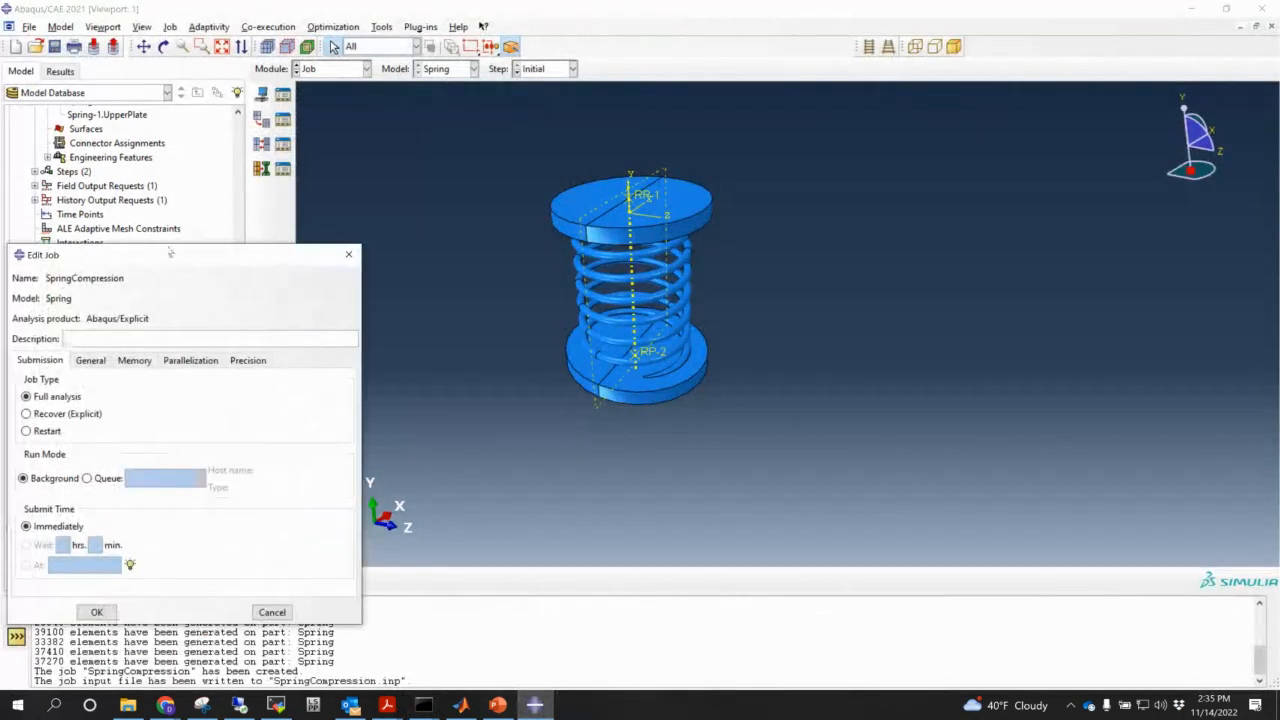
left_click(190, 360)
left_click(21, 381)
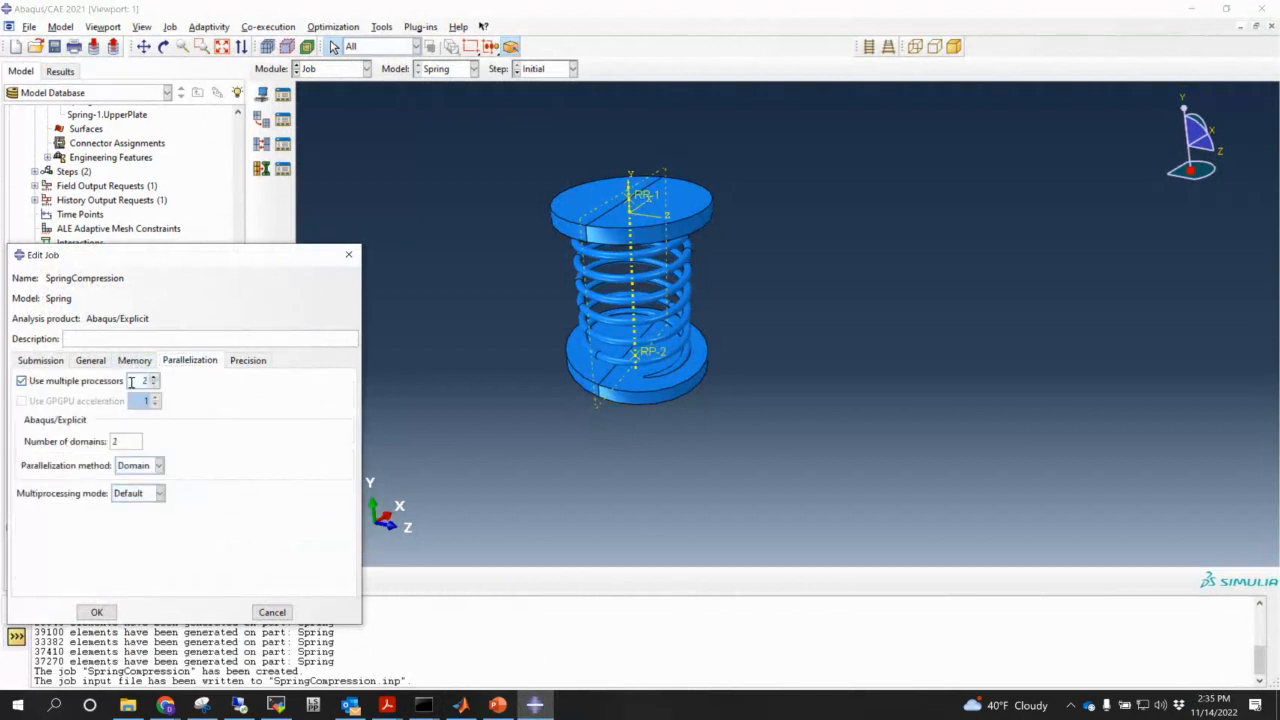
double_click(144, 381)
type("16")
left_click(97, 611)
right_click(100, 557)
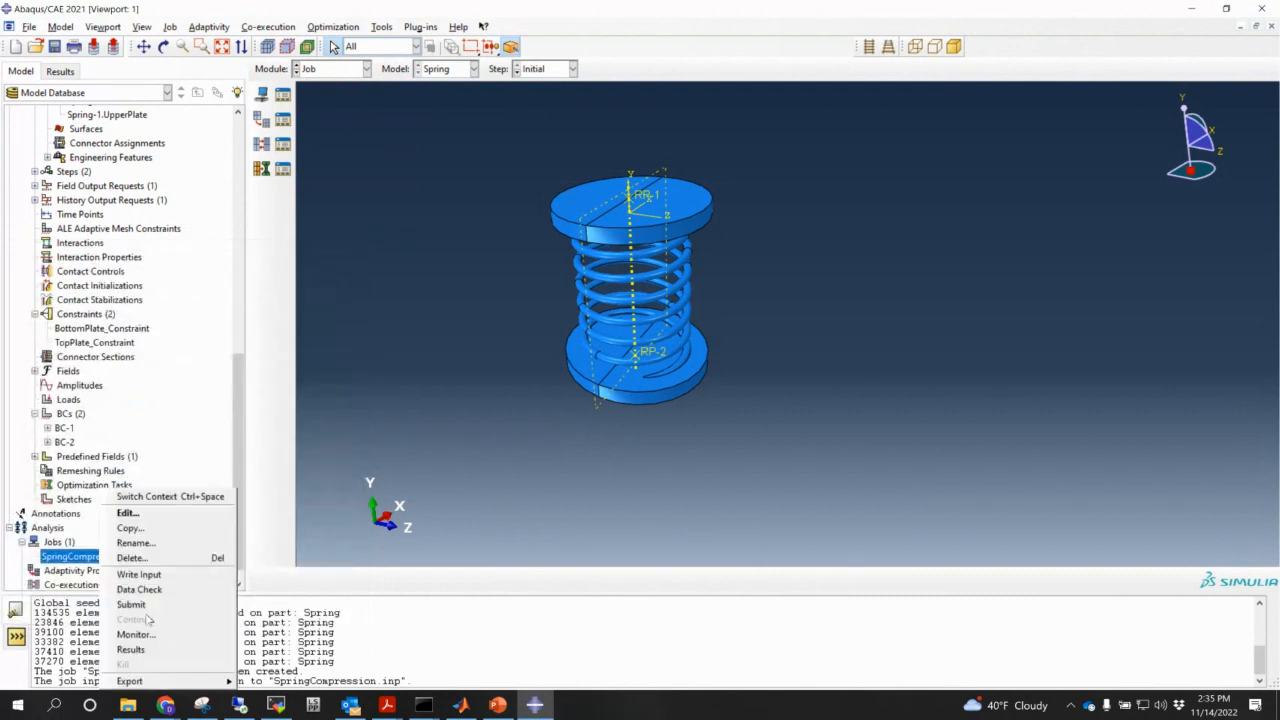
left_click(495, 178)
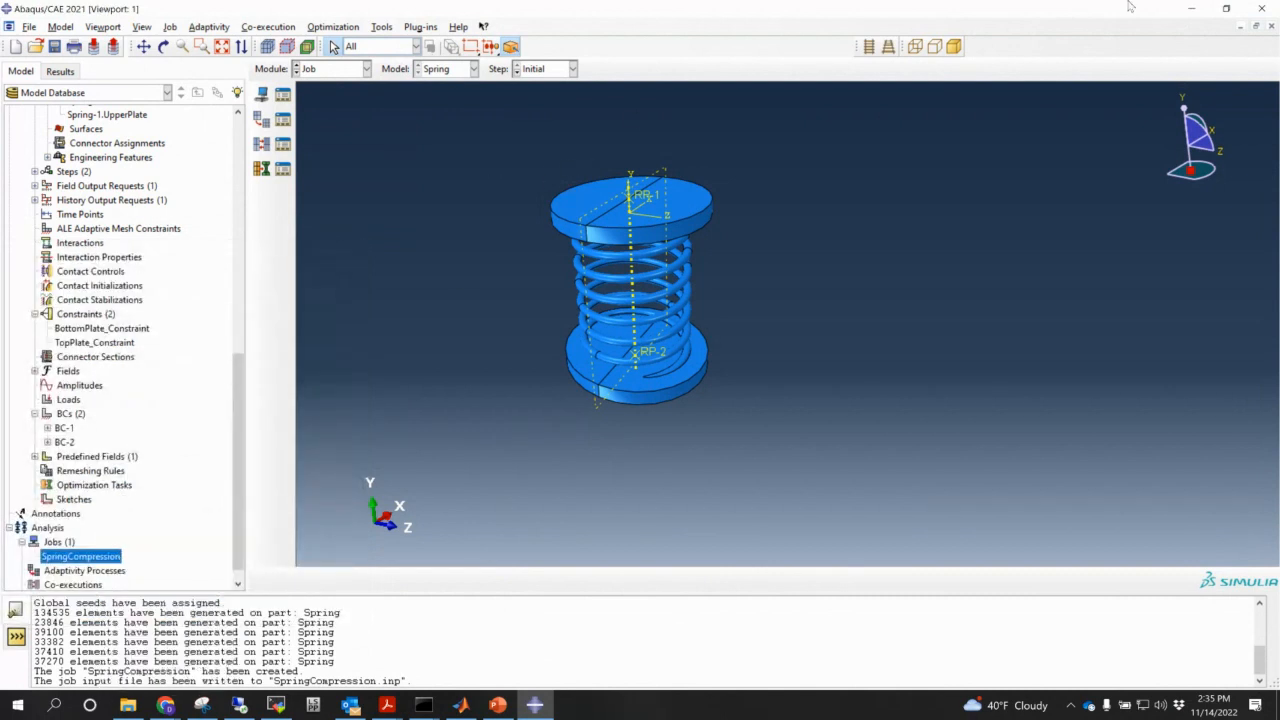
left_click(1191, 8)
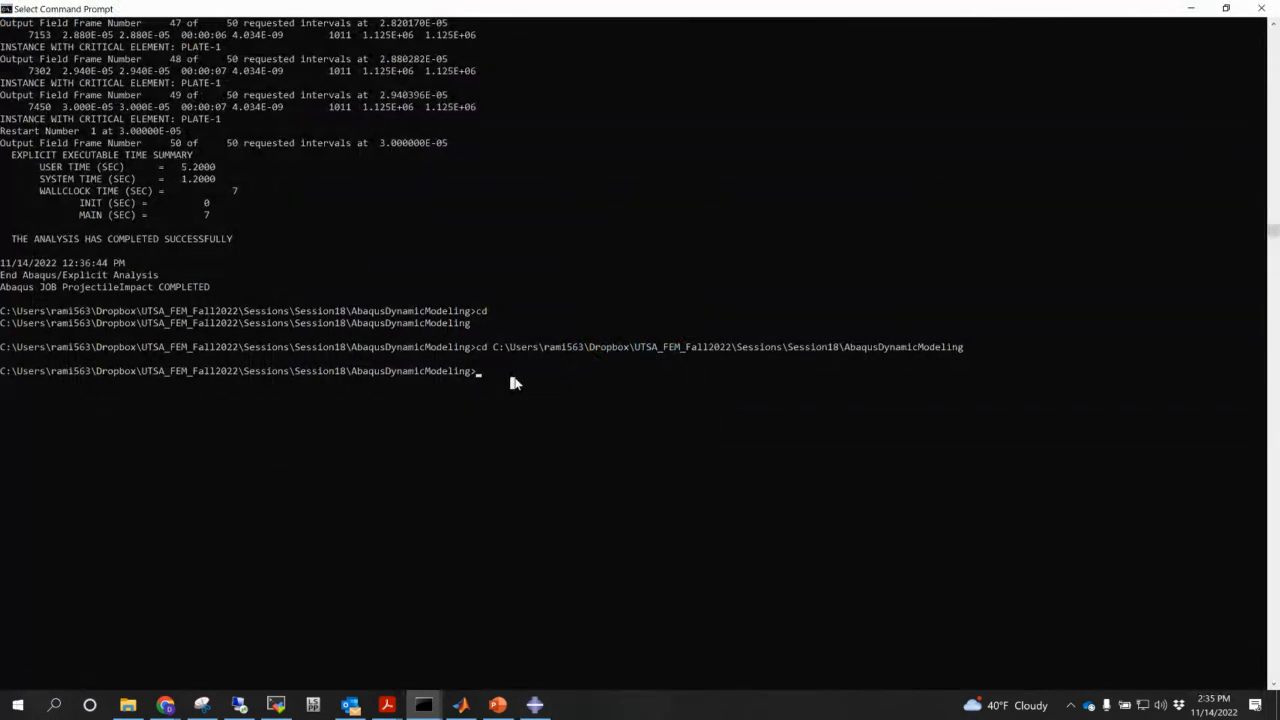
- Run 'abaqus job=SpringCompression cpus=16 int ask_delete=no' in the console
type("abaqus job=SrpingCompression")
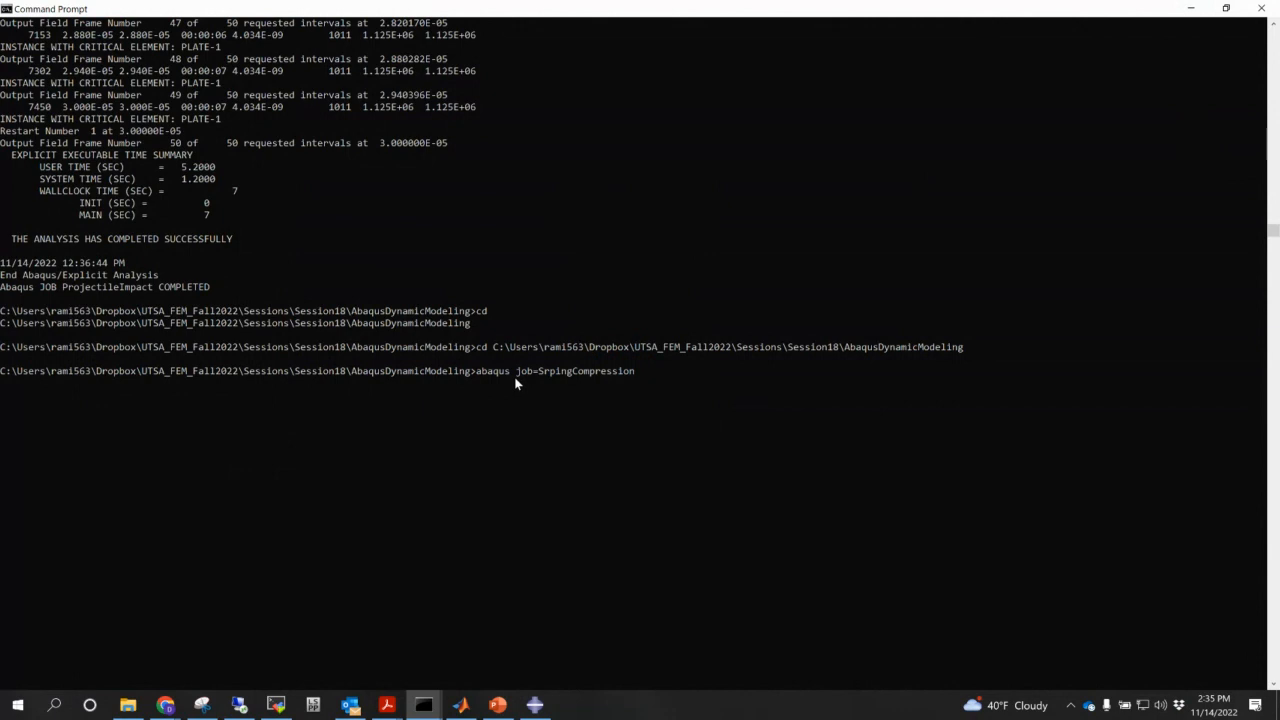
key("BackSpace")
key("BackSpace")
key("BackSpace")
key("BackSpace")
key("BackSpace")
key("BackSpace")
key("BackSpace")
key("BackSpace")
key("BackSpace")
key("BackSpace")
key("BackSpace")
key("BackSpace")
key("BackSpace")
key("BackSpace")
key("BackSpace")
key("BackSpace")
type("pring")
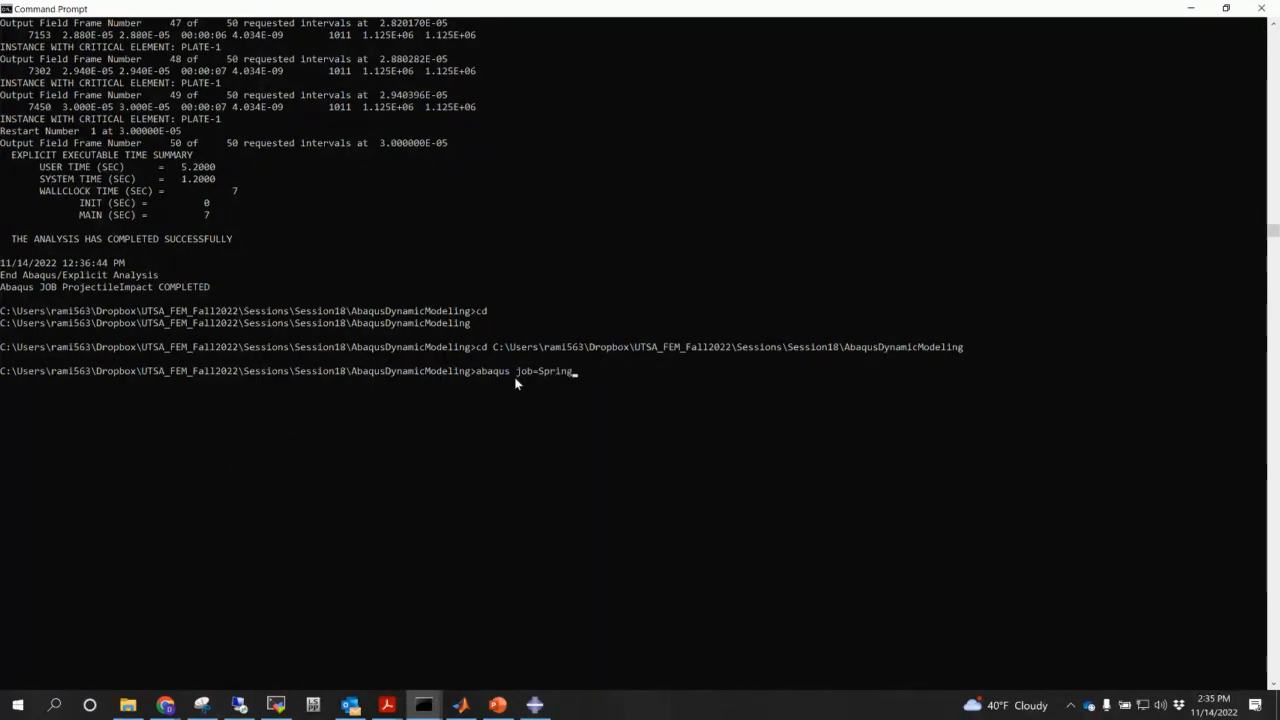
type("Compression")
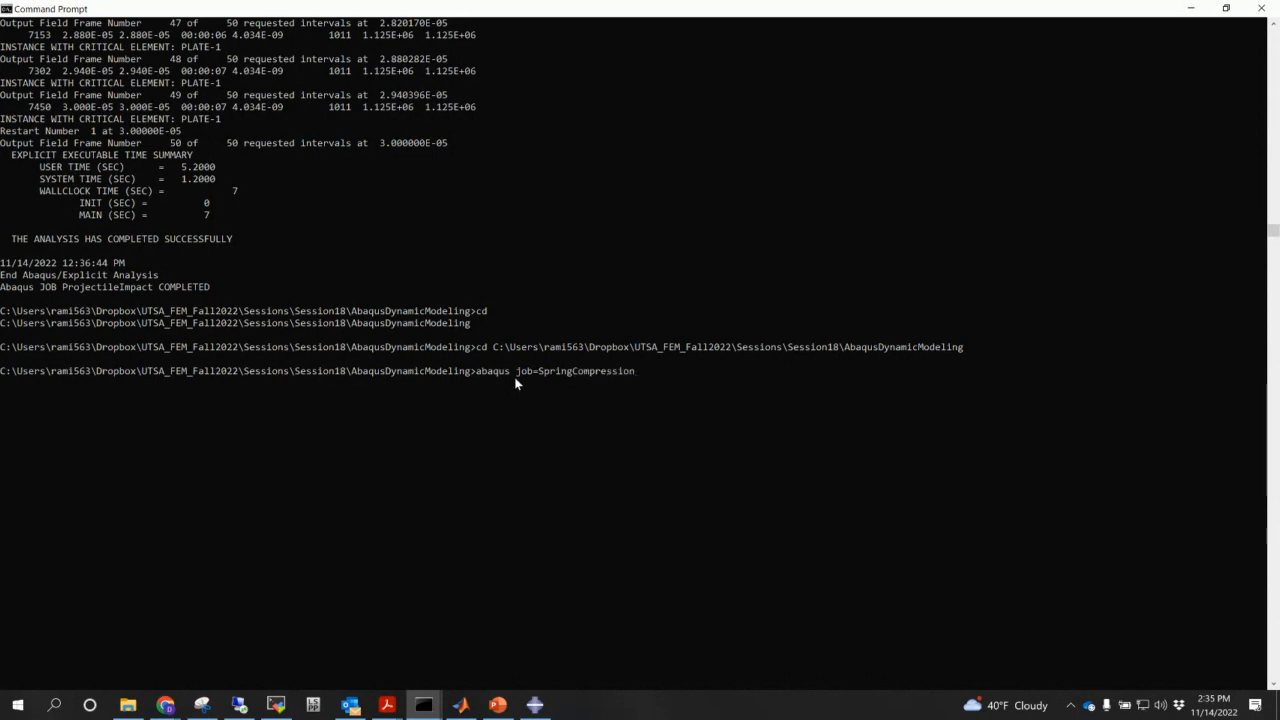
type(" cpus=16 in t ask_d")
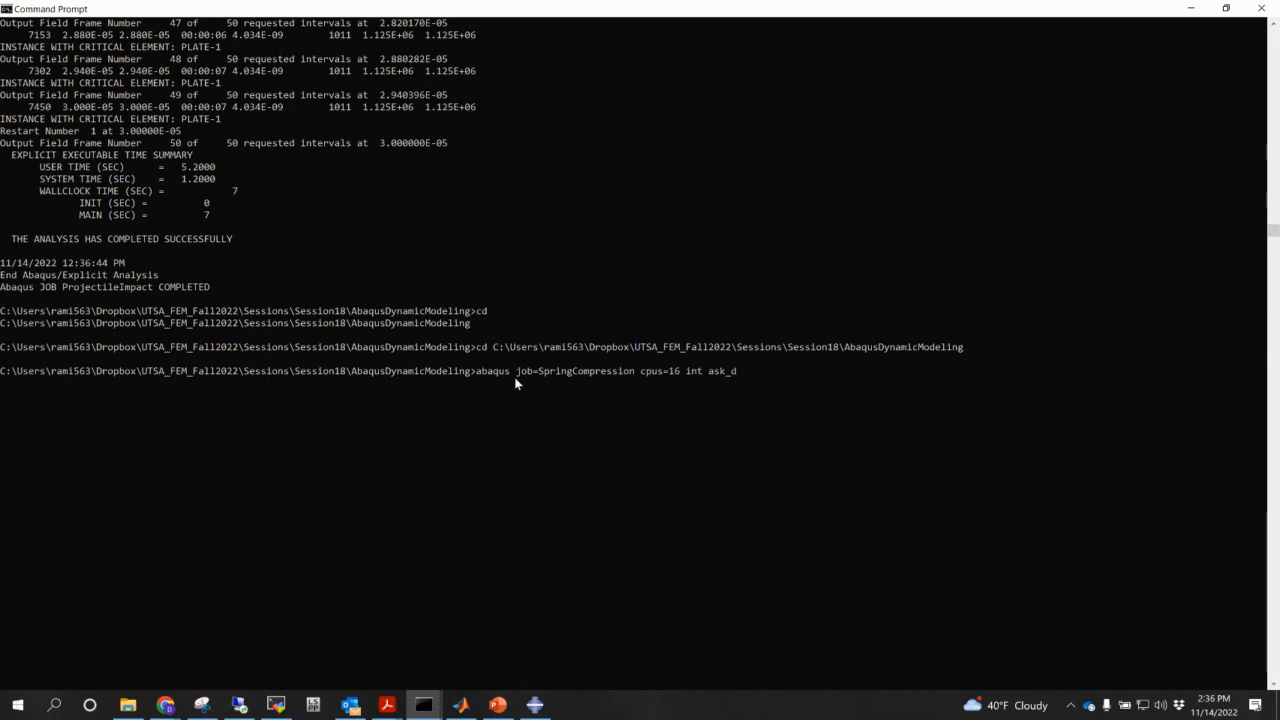
type("elete=no")
key("Return")
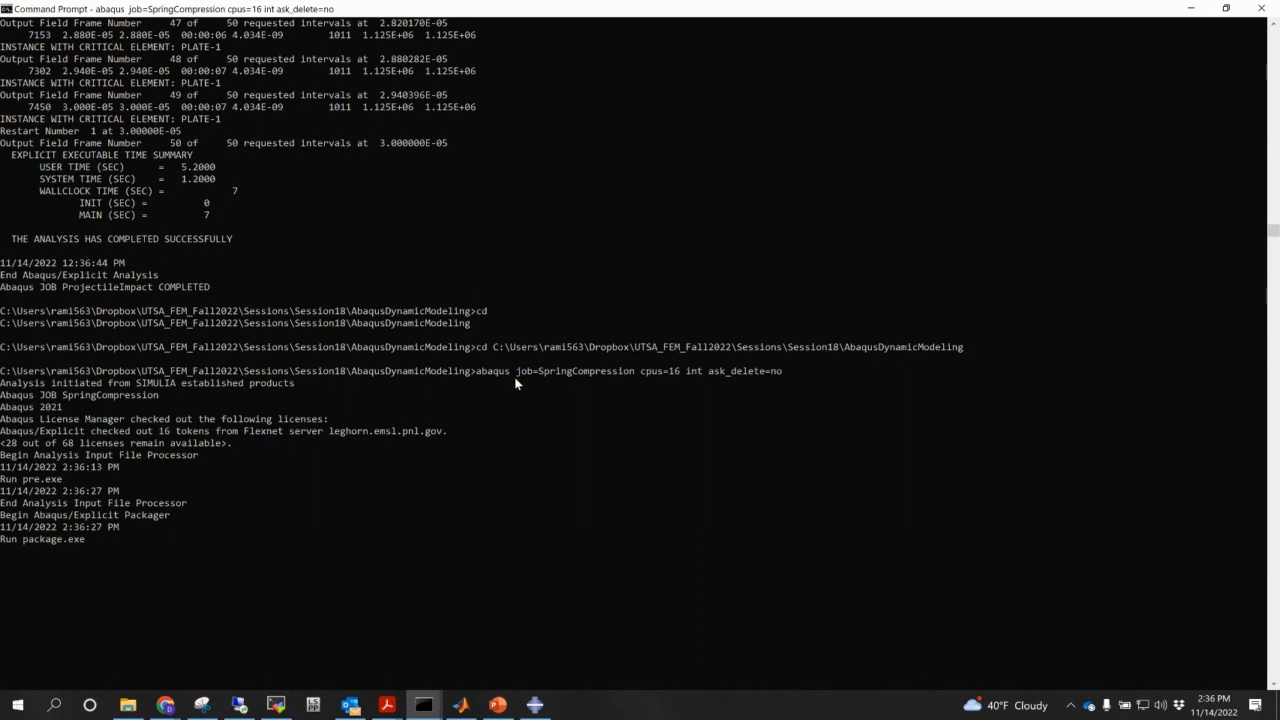
mouse_move(165, 705)
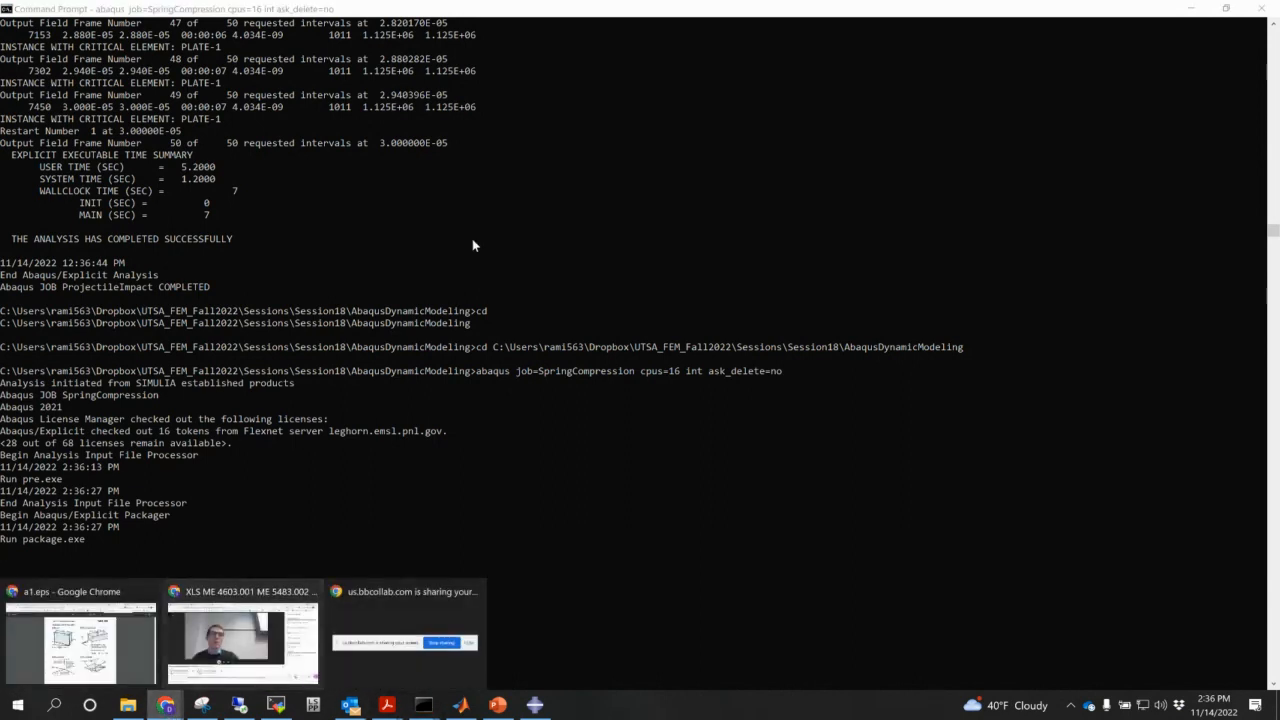
left_click(80, 645)
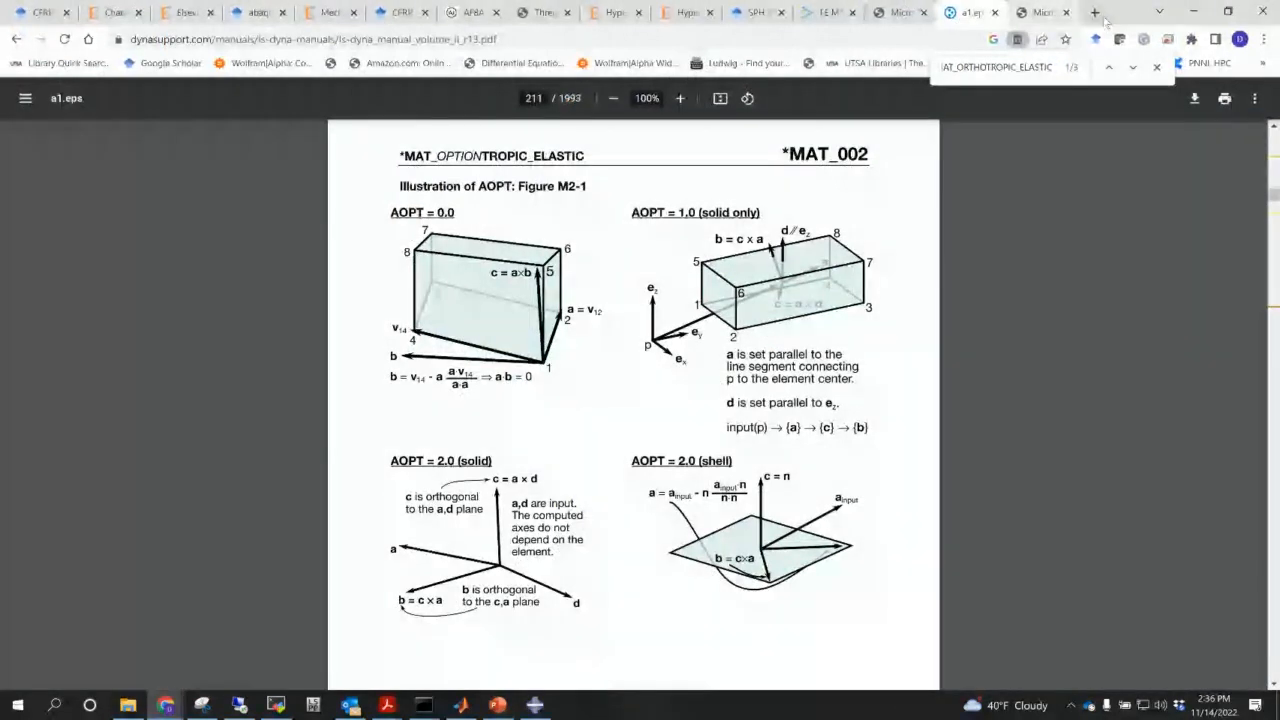
- Load YouTube in a new Chrome tab and go to your own channel page
left_click(1094, 12)
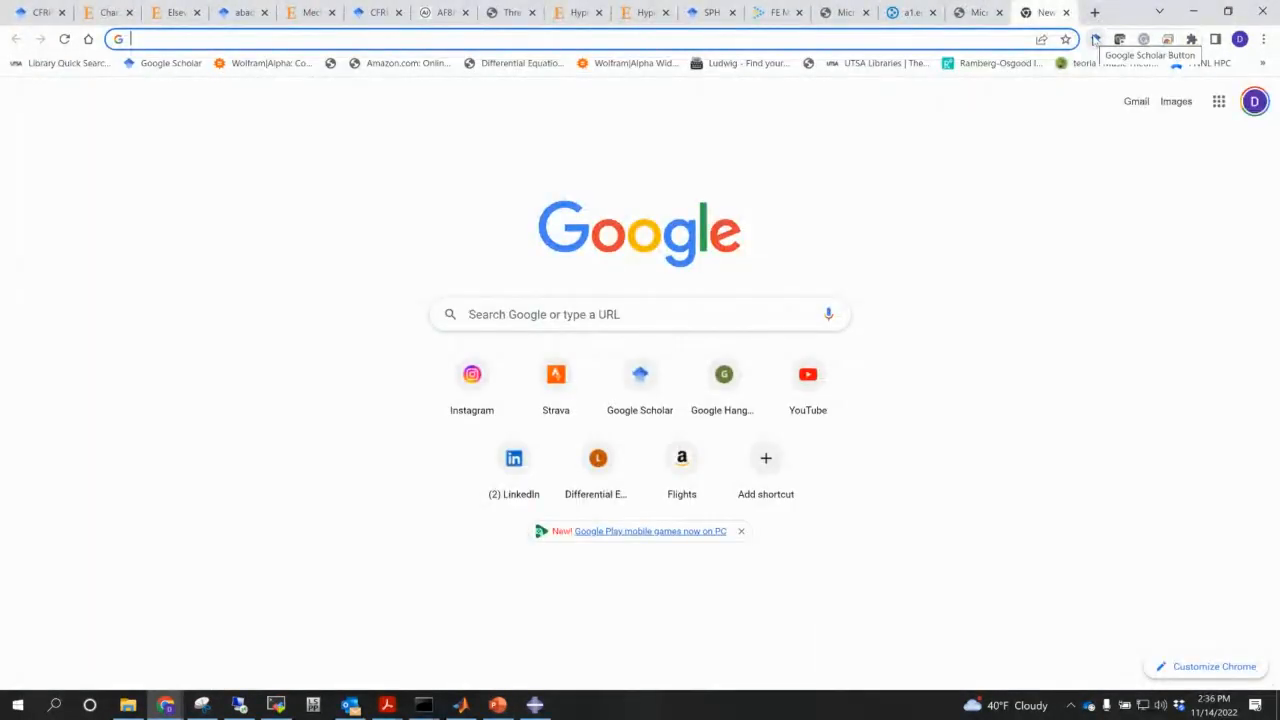
type("youtube")
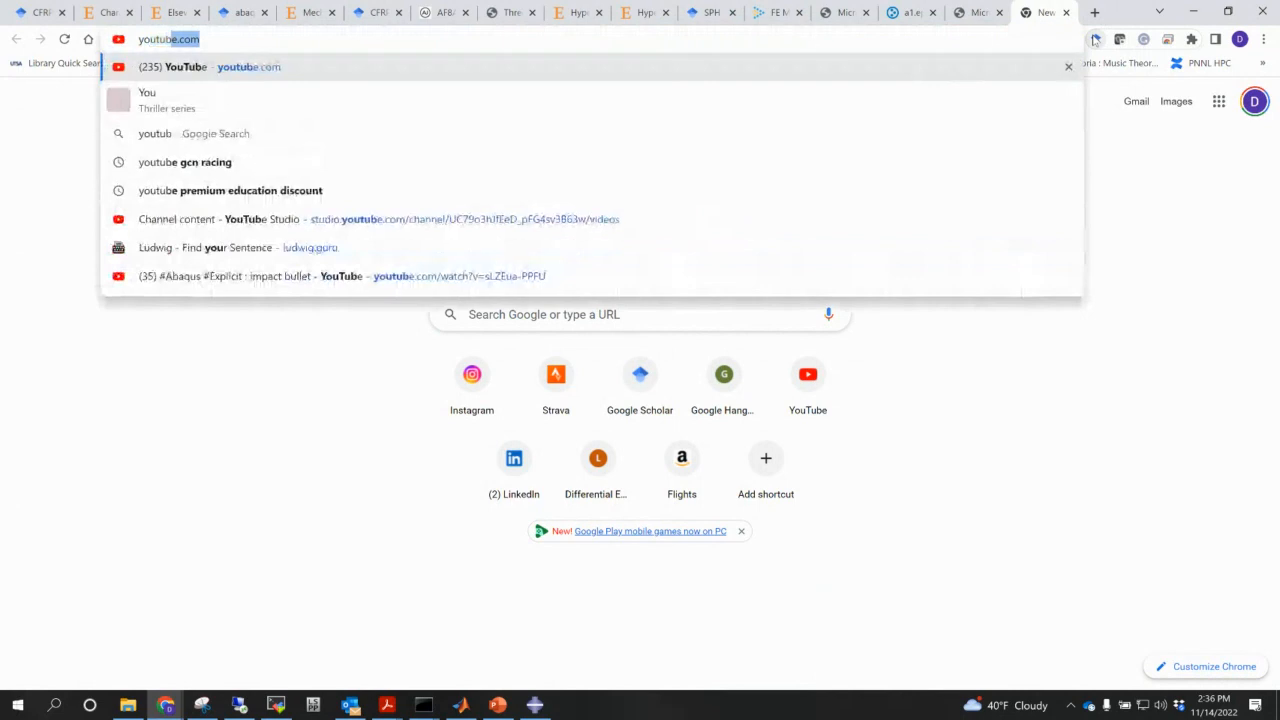
key("Return")
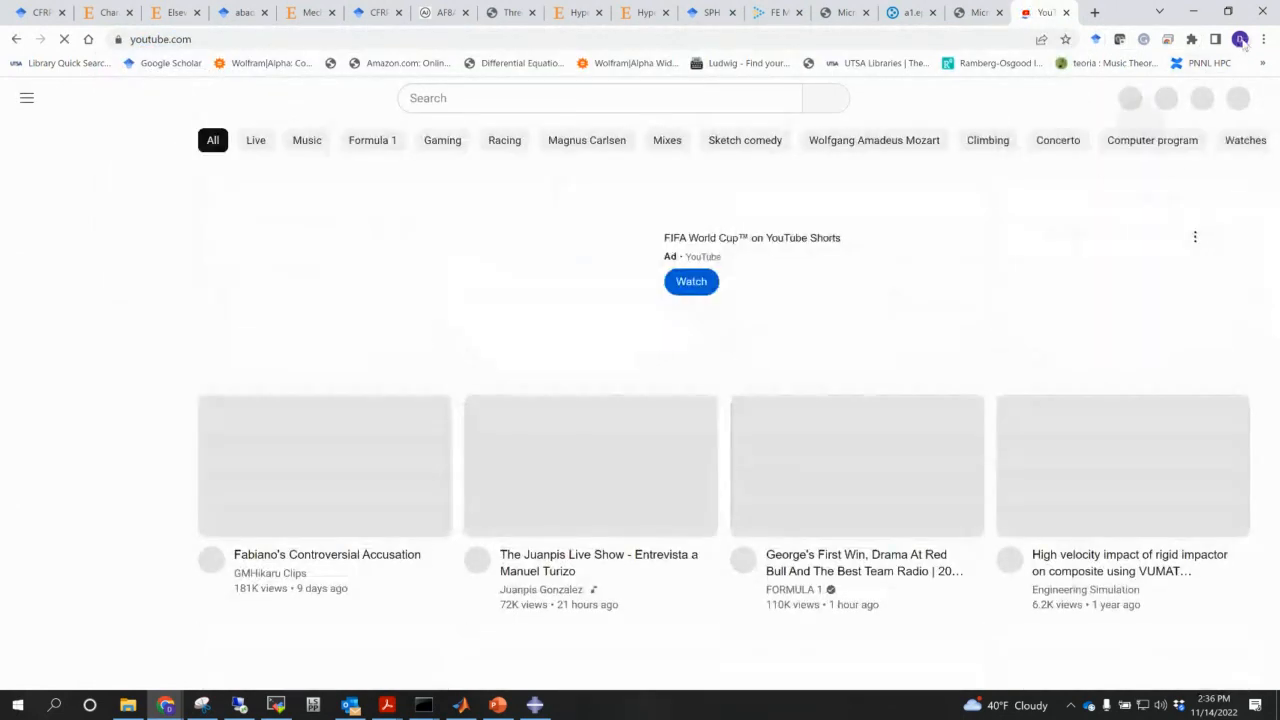
left_click(1242, 42)
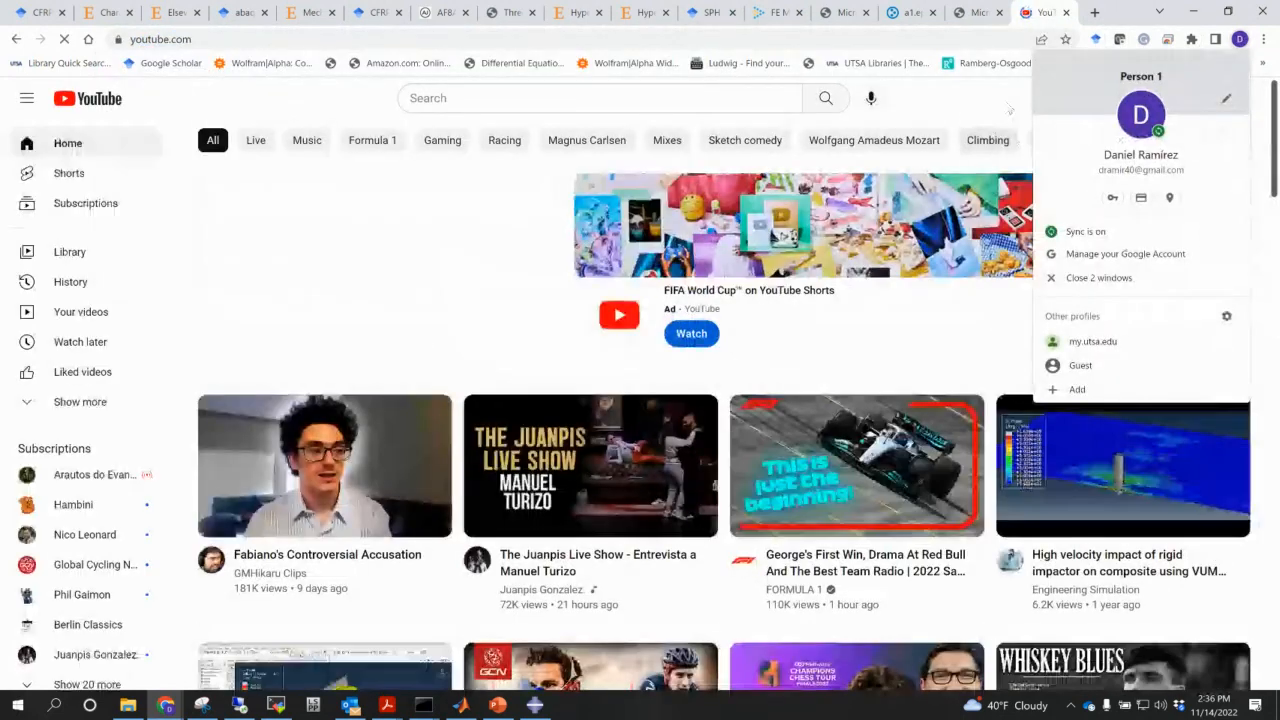
left_click(1004, 186)
left_click(1233, 98)
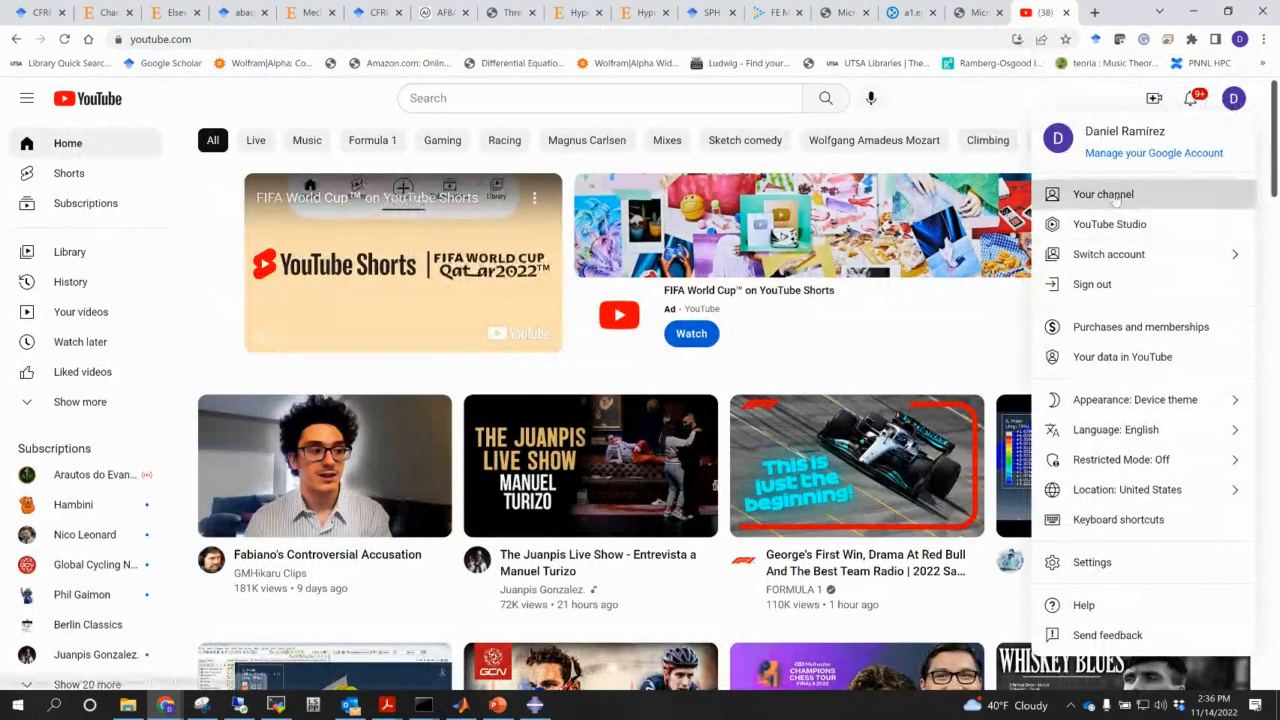
left_click(1103, 194)
left_click(587, 511)
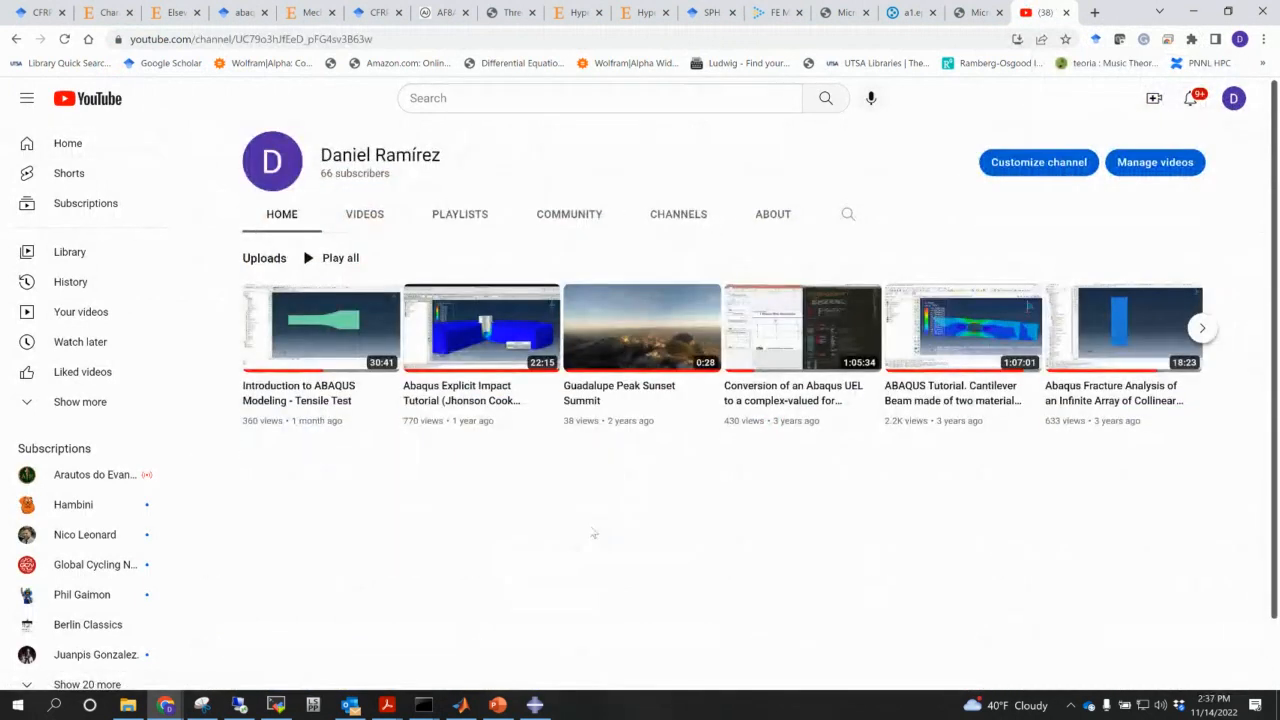
mouse_move(470, 332)
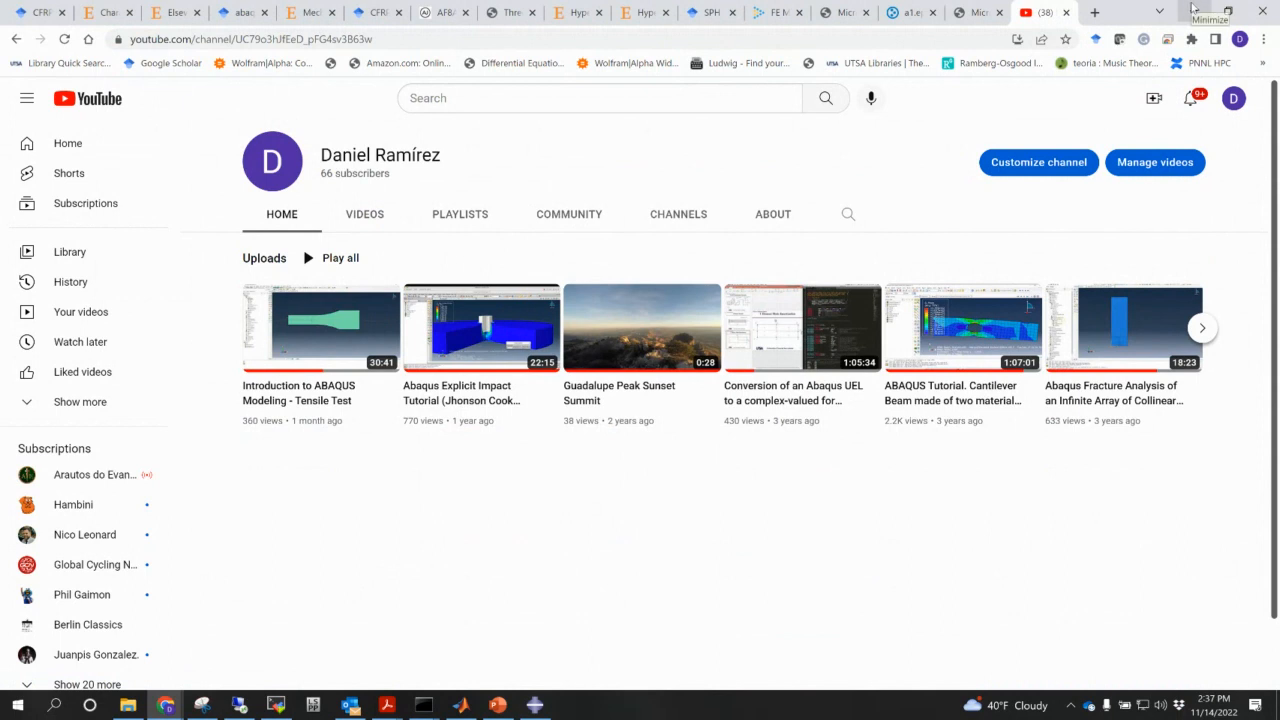
- Return to the Command Prompt and scroll through the crashed run's output
mouse_move(432, 706)
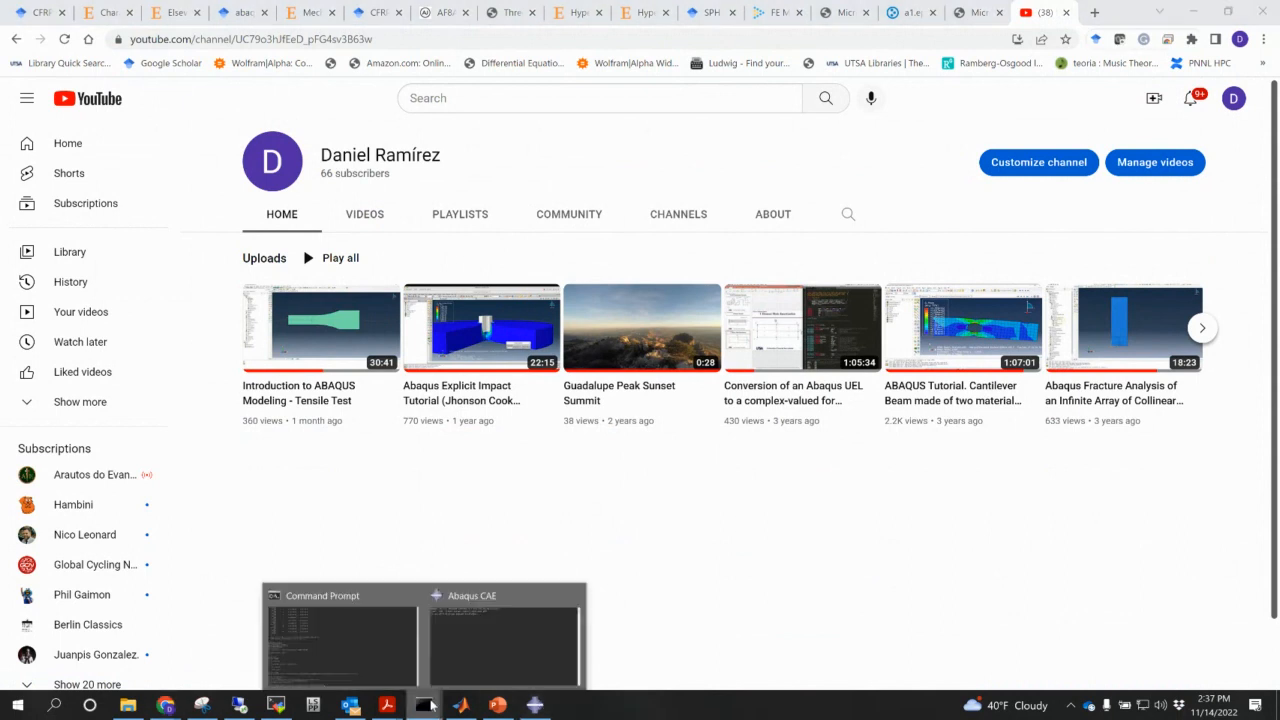
left_click(290, 660)
left_click(399, 604)
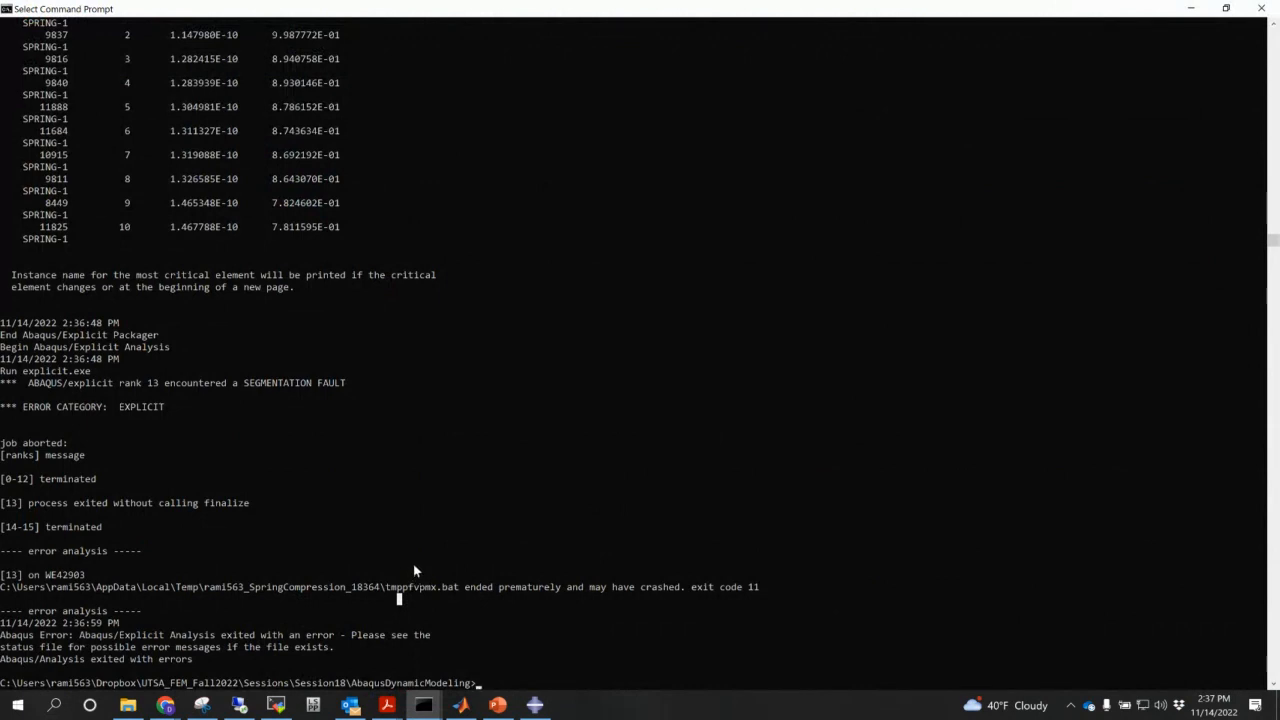
scroll(415, 570, "up", 3)
scroll(413, 563, "up", 16)
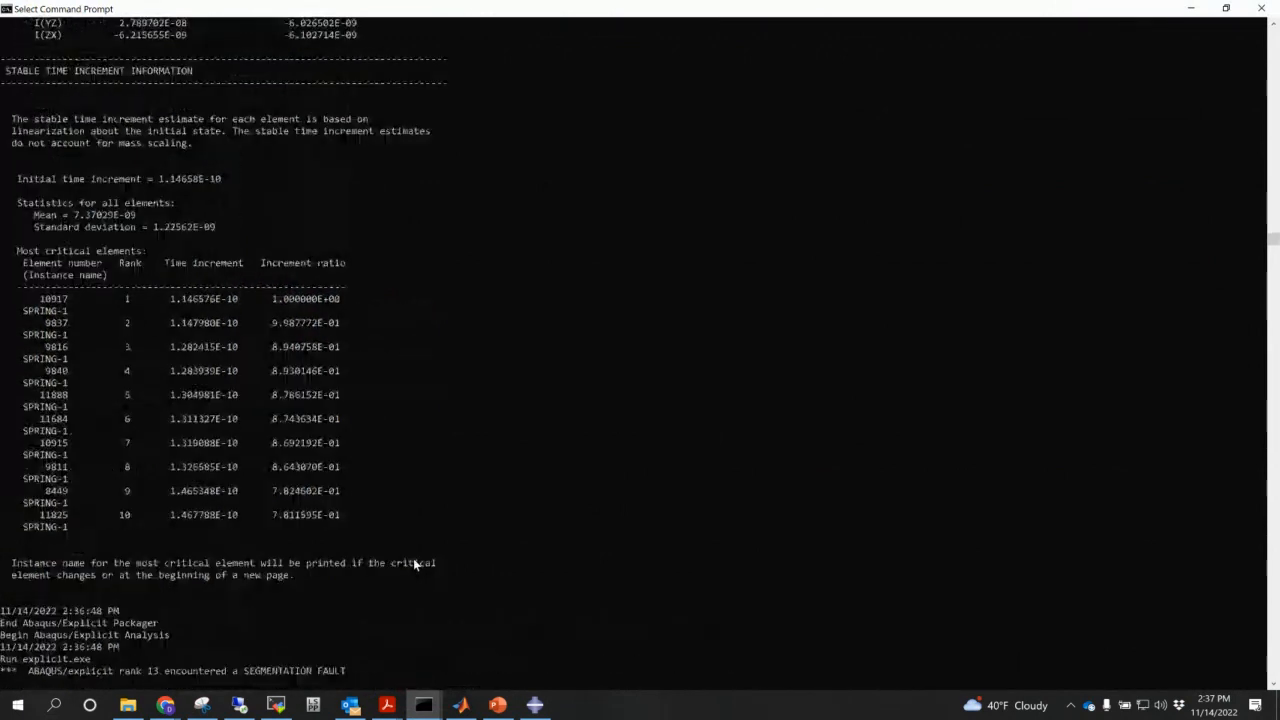
scroll(414, 553, "up", 5)
scroll(414, 553, "down", 20)
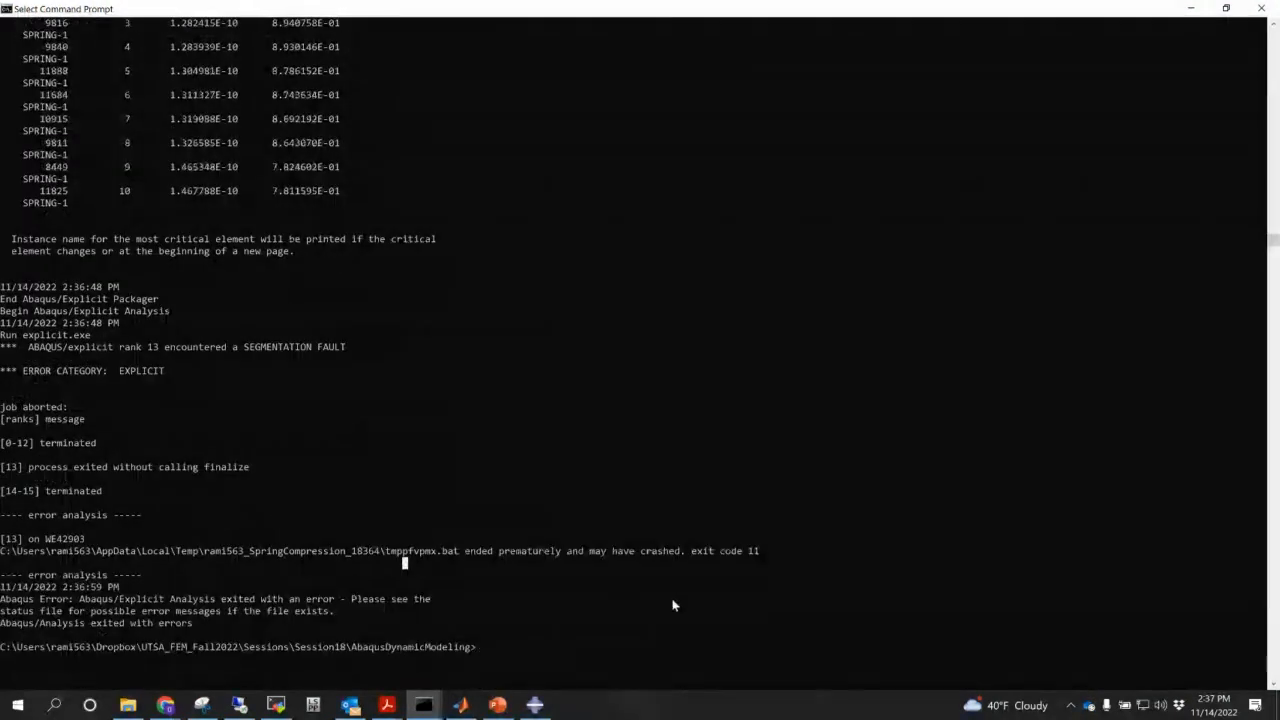
- Rerun the SpringCompression abaqus command with cpus=12 instead of 16
key("Up")
key("Left")
key("Left")
key("Left")
key("Left")
key("Left")
key("Left")
key("Left")
key("Left")
key("Left")
key("Left")
key("Left")
key("Left")
key("Left")
key("Left")
key("Left")
key("Left")
key("Left")
key("Left")
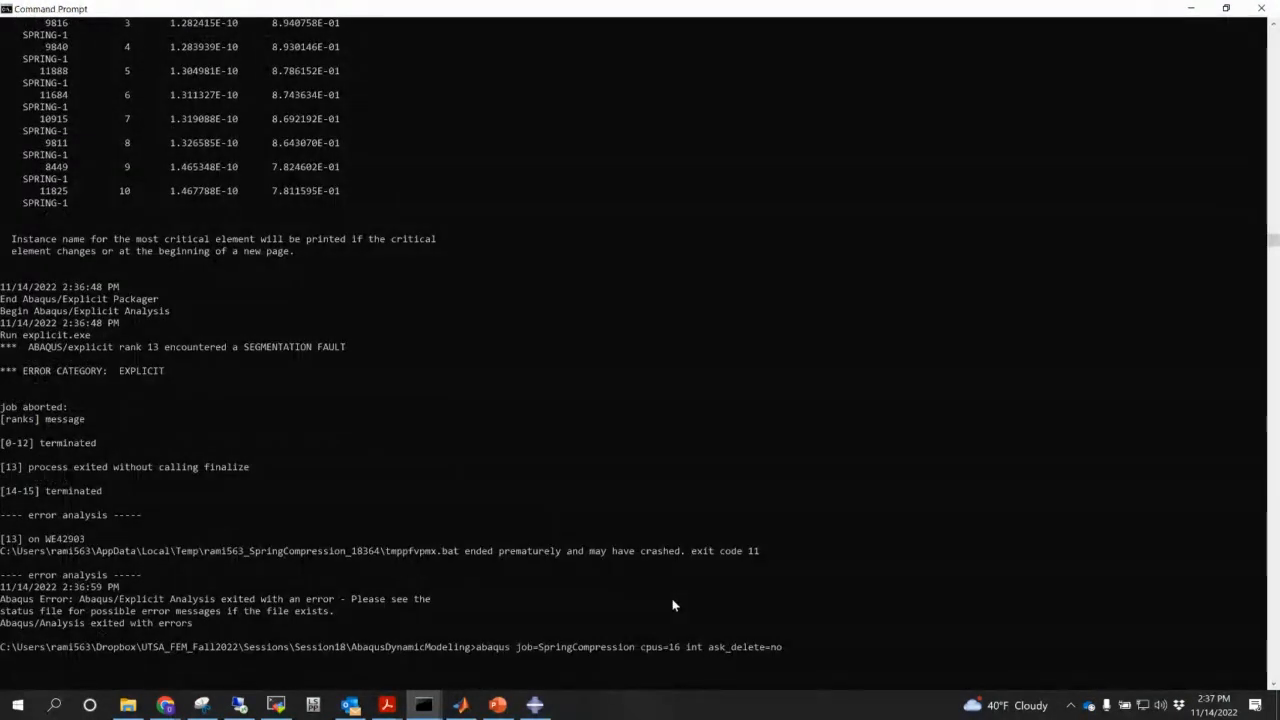
key("BackSpace")
type("2")
key("Return")
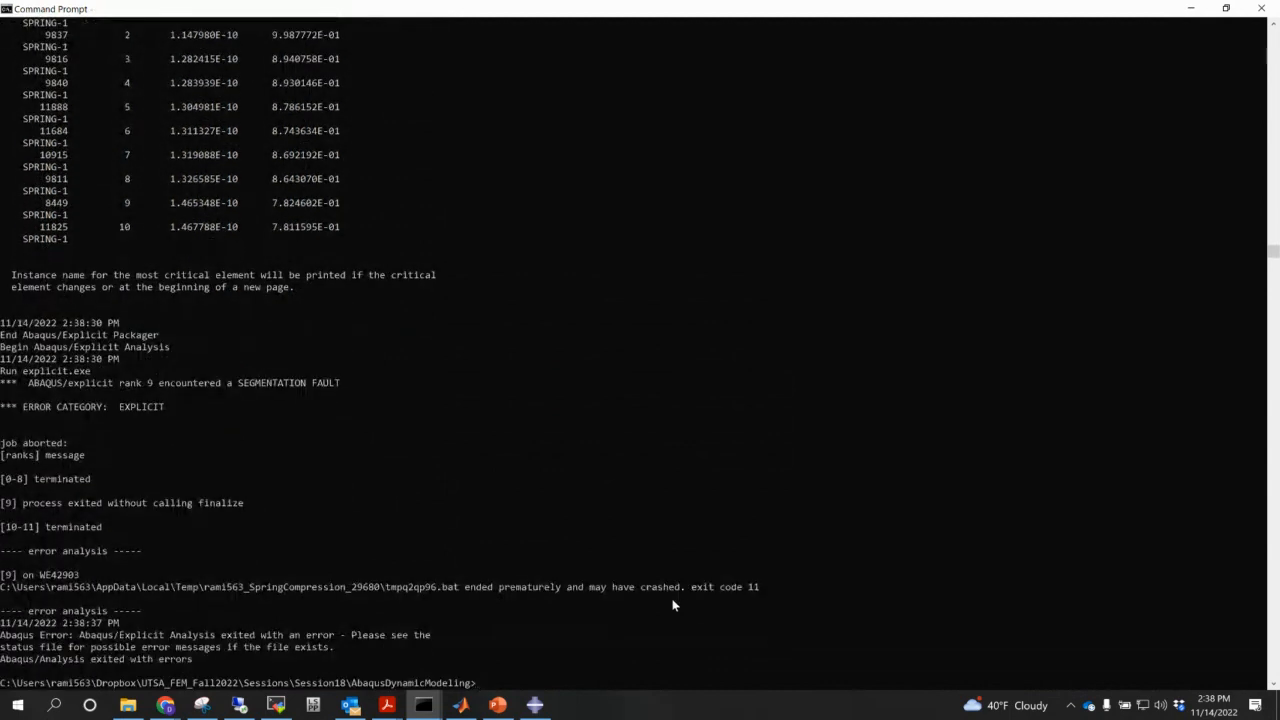
left_click(535, 705)
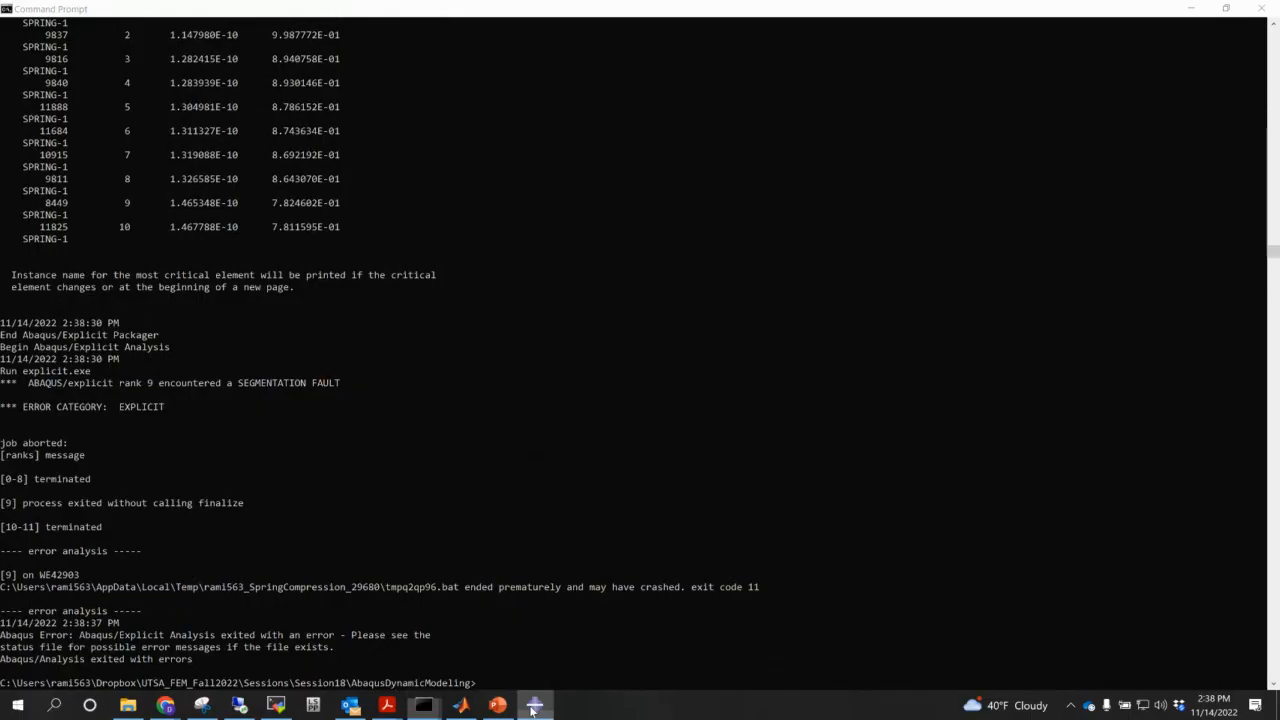
- In the Mesh module, assign explicit linear C3D4 tetrahedral elements to the whole Spring part
left_click(335, 68)
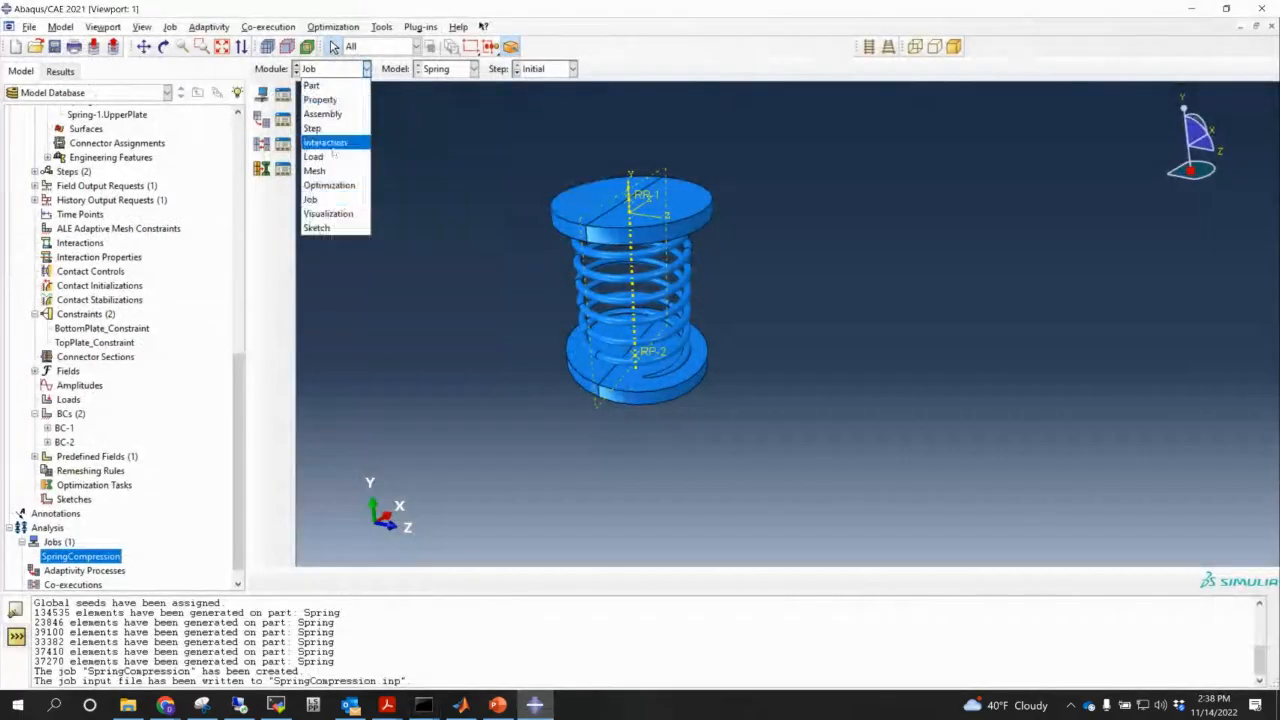
left_click(315, 171)
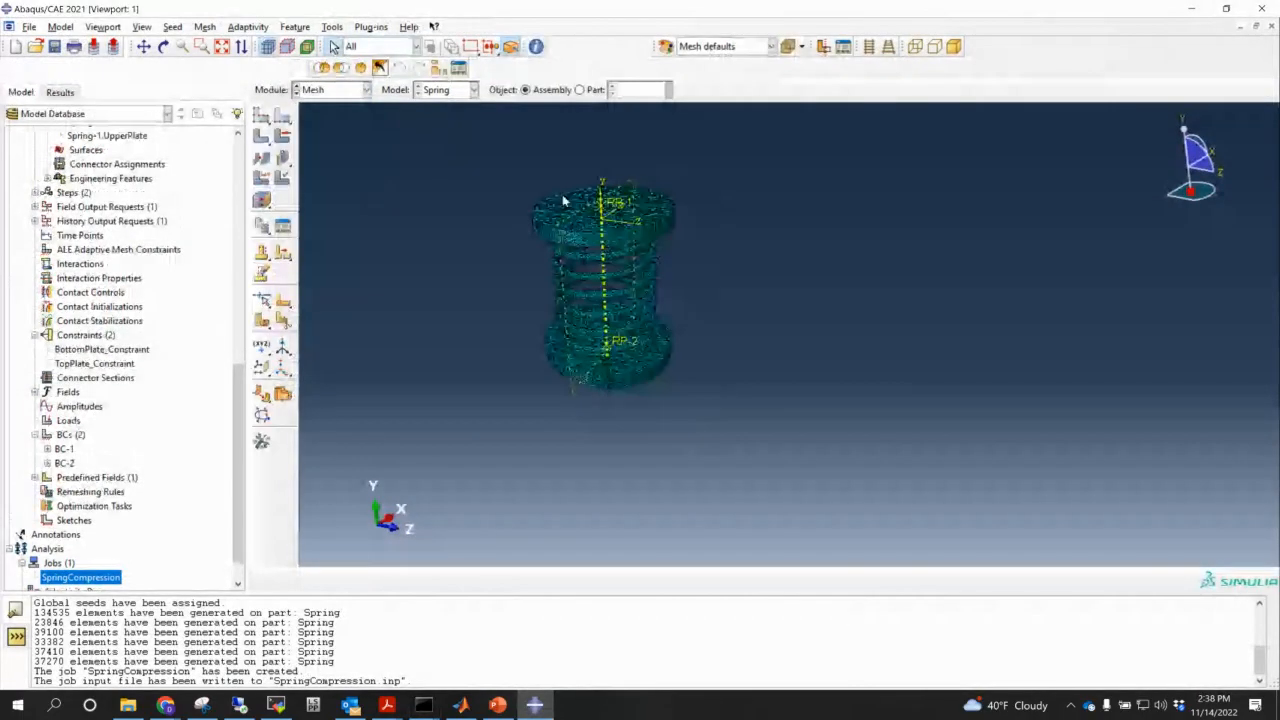
scroll(562, 194, "up", 2)
left_click(563, 380)
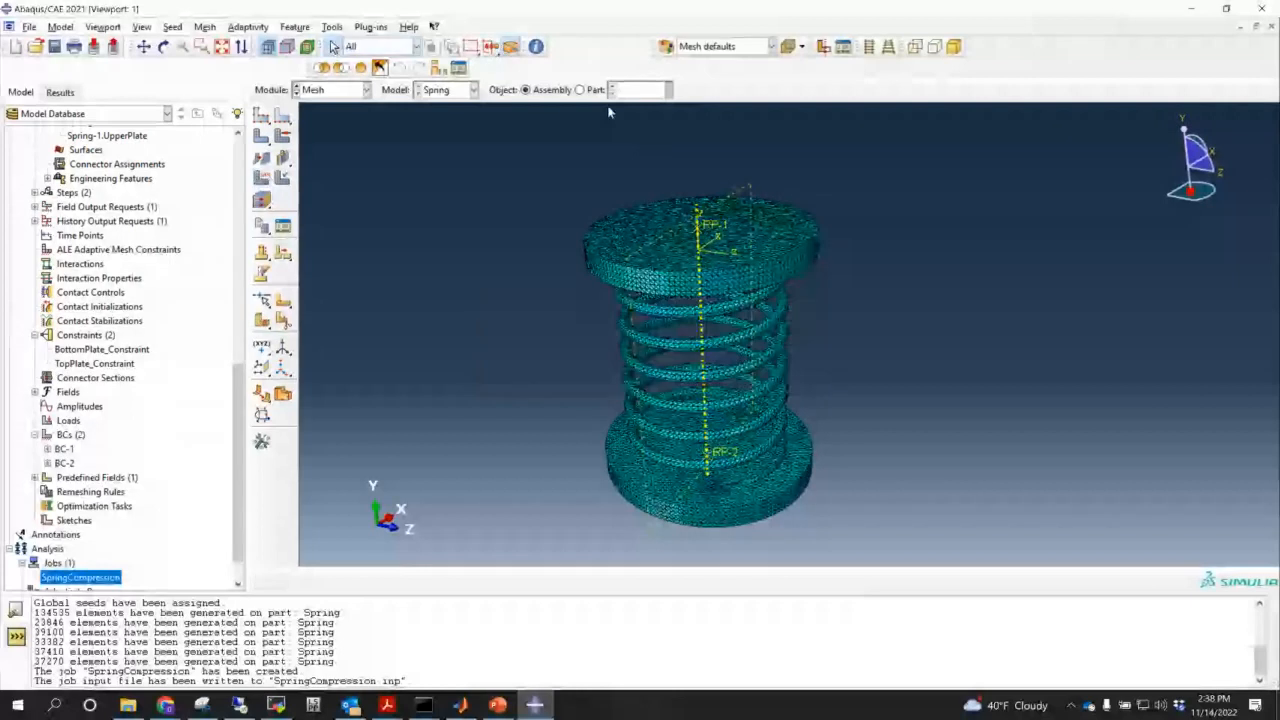
left_click(579, 89)
left_click(263, 177)
left_click_drag(412, 151, 768, 440)
left_click(500, 582)
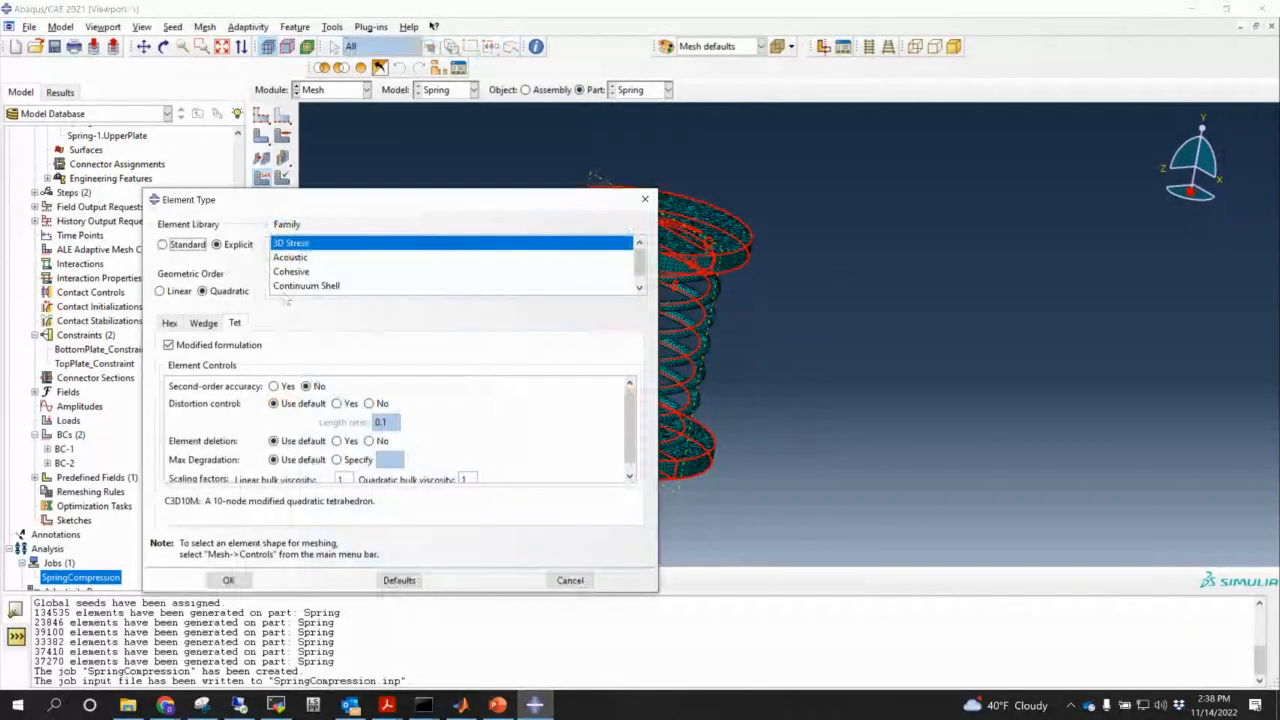
left_click(164, 292)
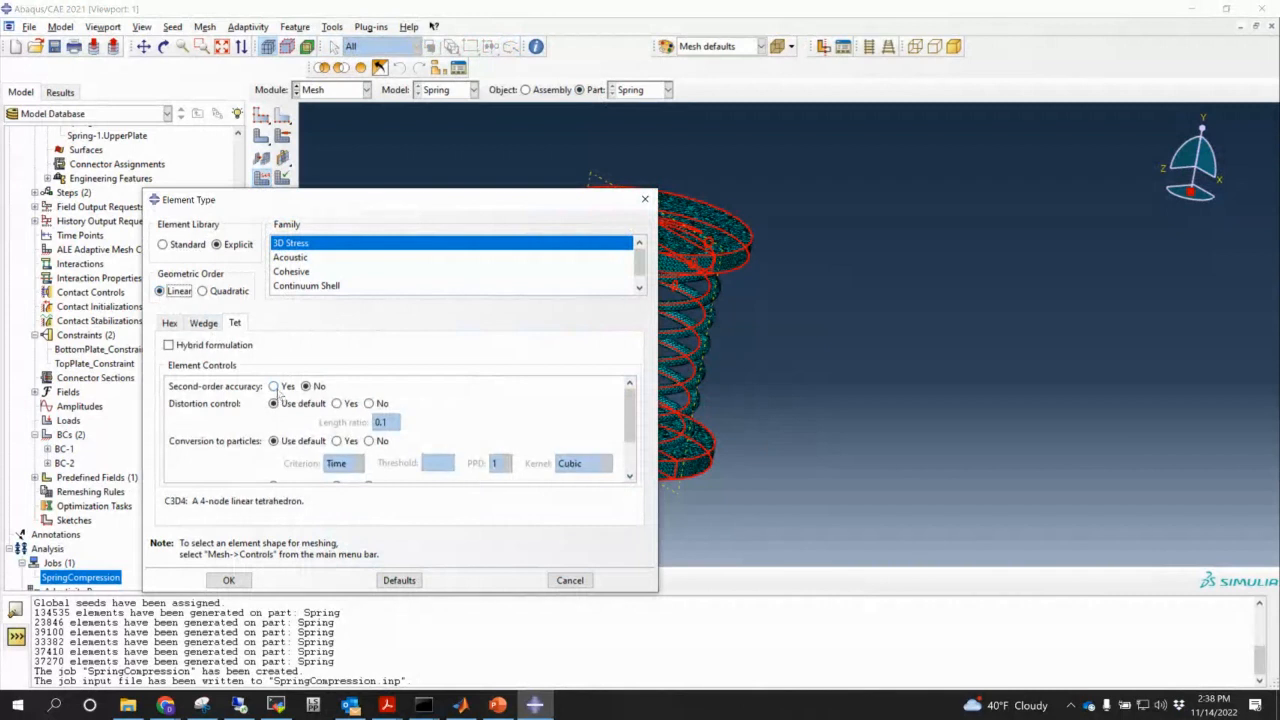
scroll(276, 386, "down", 1)
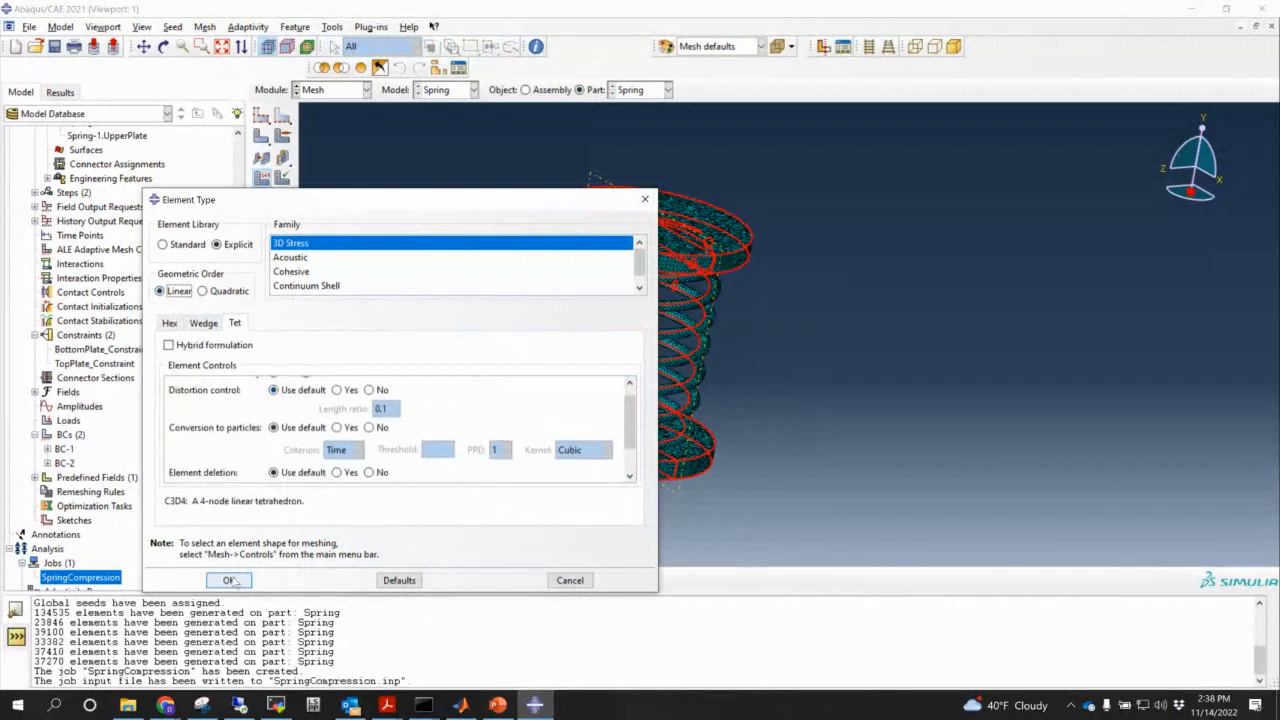
left_click(229, 580)
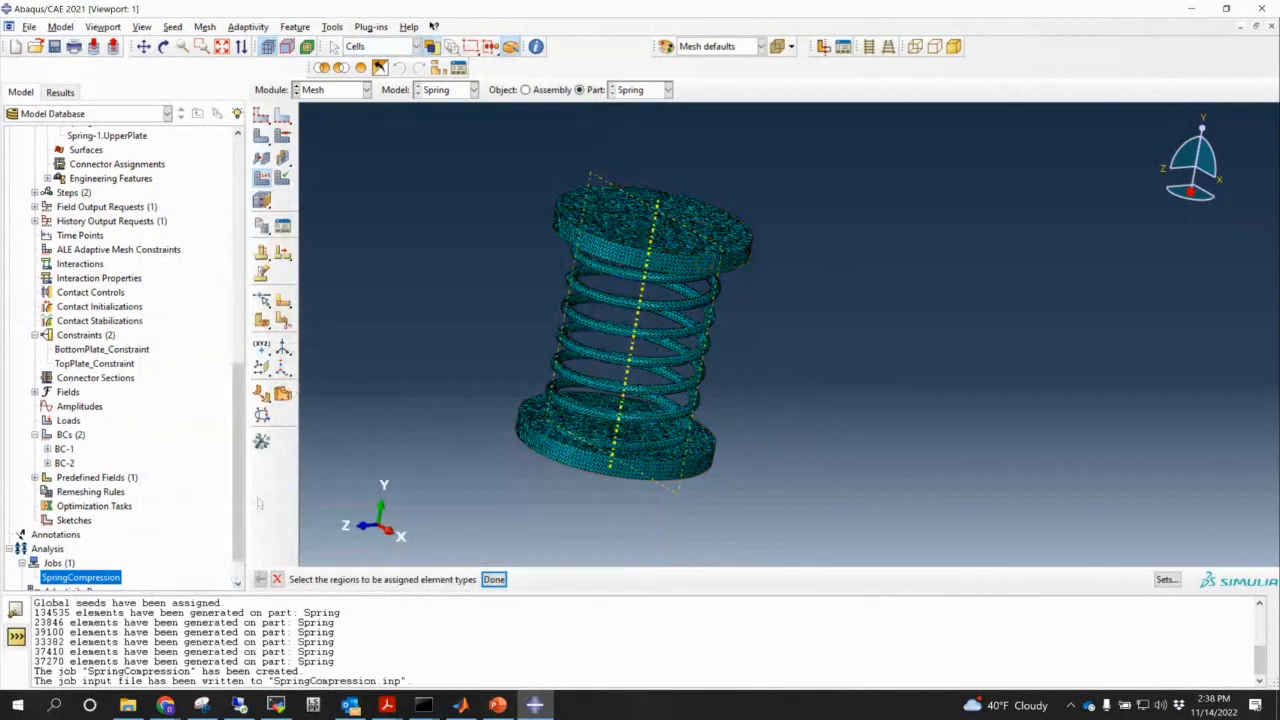
- Write the SpringCompression job input file, overwriting the existing job files
mouse_move(238, 502)
left_mouse_down()
mouse_move(239, 521)
mouse_move(242, 507)
left_mouse_up()
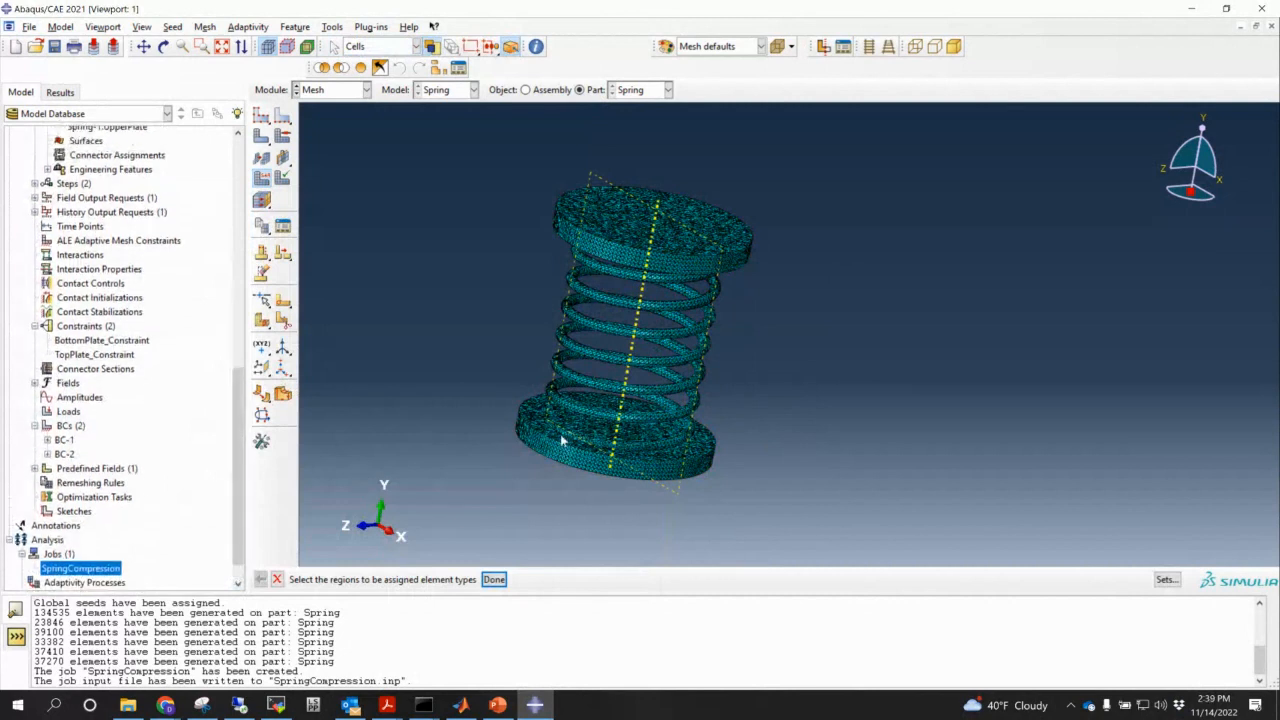
scroll(563, 440, "down", 2)
left_click_drag(628, 447, 709, 366, "ctrl+alt")
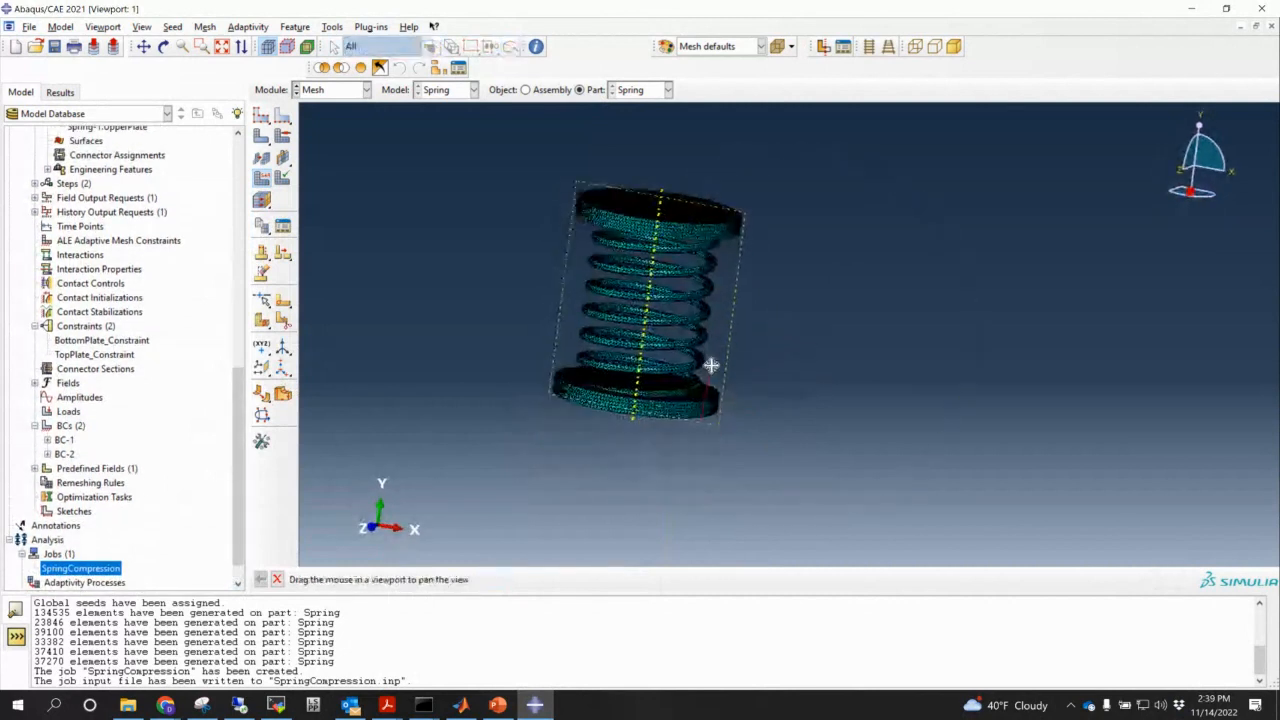
right_click(78, 568)
left_click(118, 575)
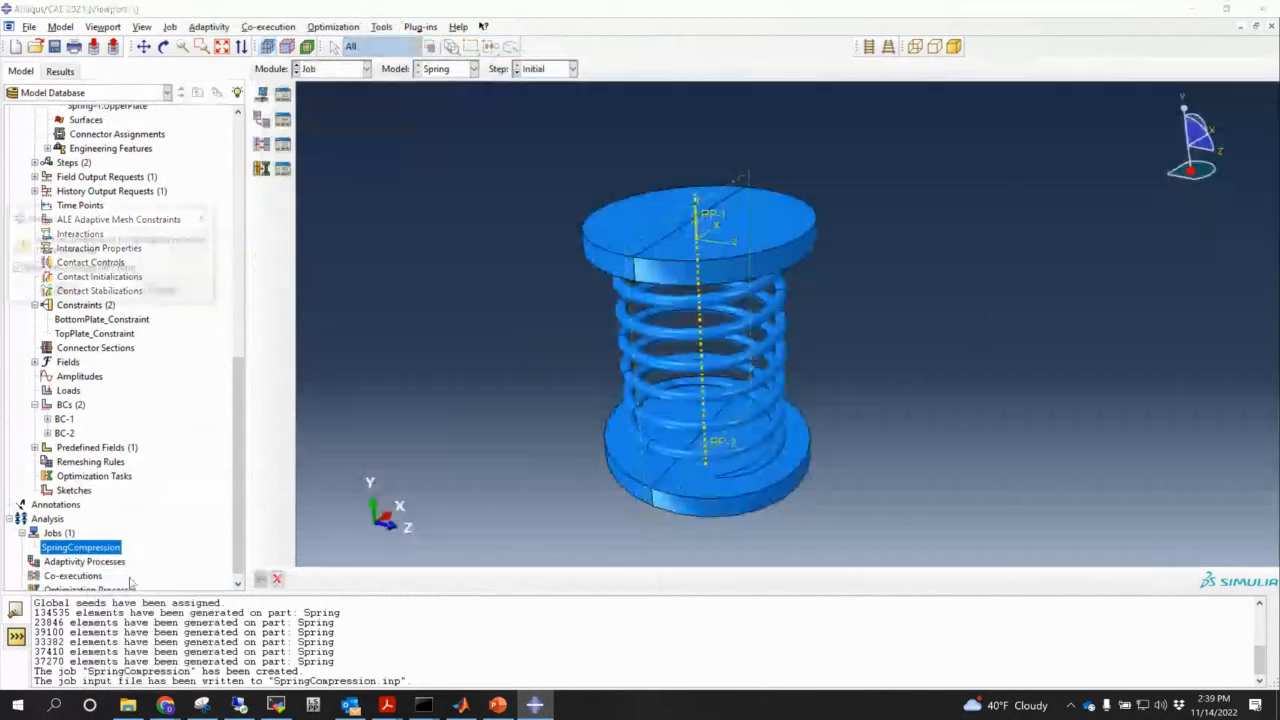
left_click(60, 291)
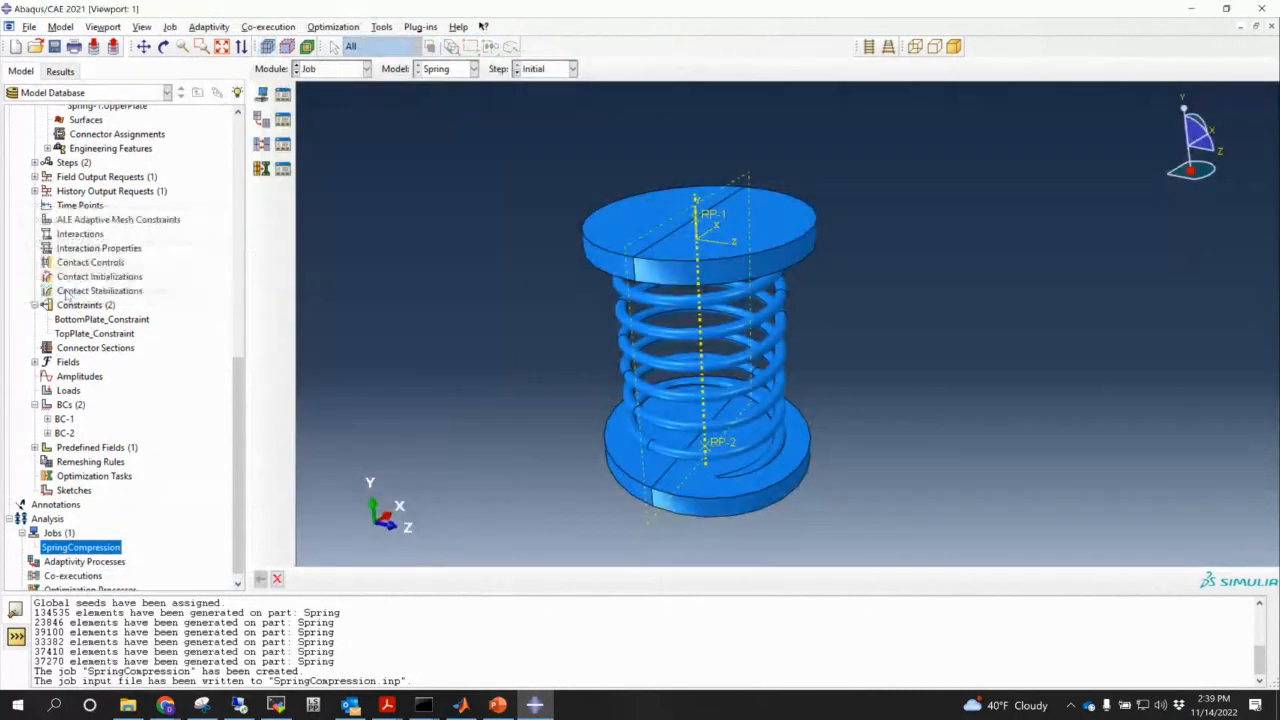
- Rerun 'abaqus job=SpringCompression cpus=12 int ask_delete=no' in Command Prompt, then return to Abaqus/CAE
mouse_move(424, 705)
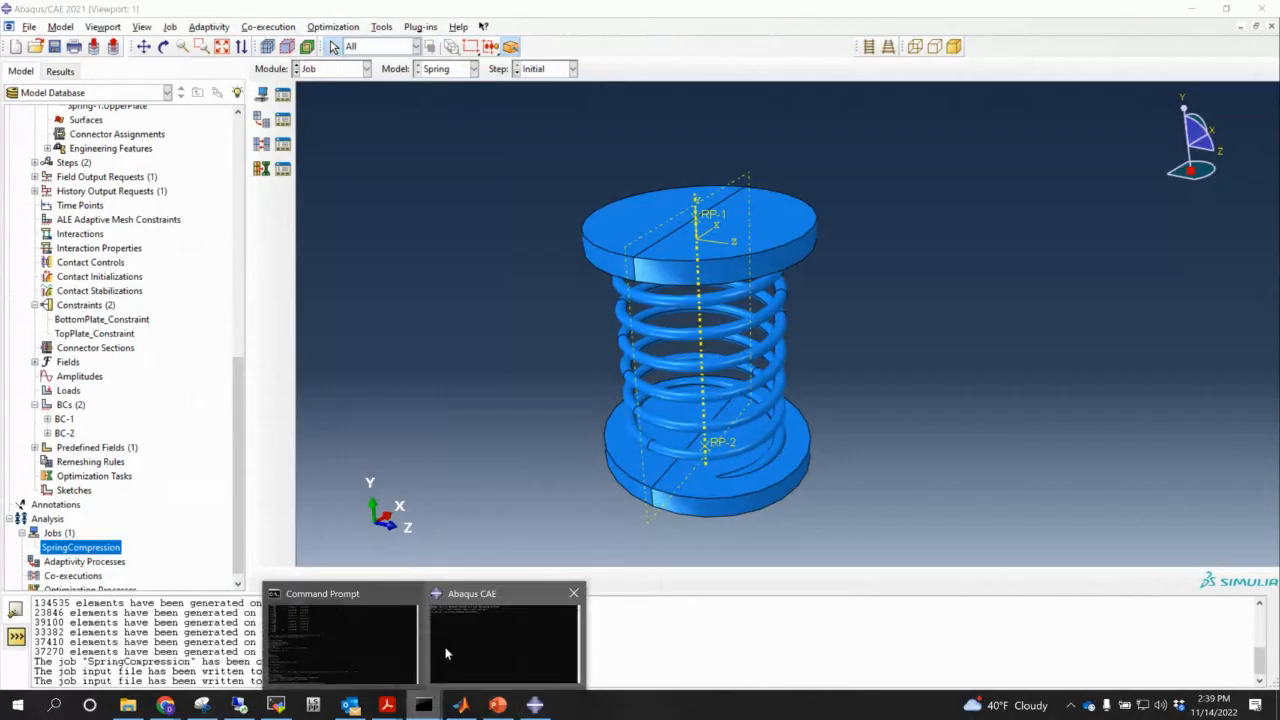
left_click(344, 654)
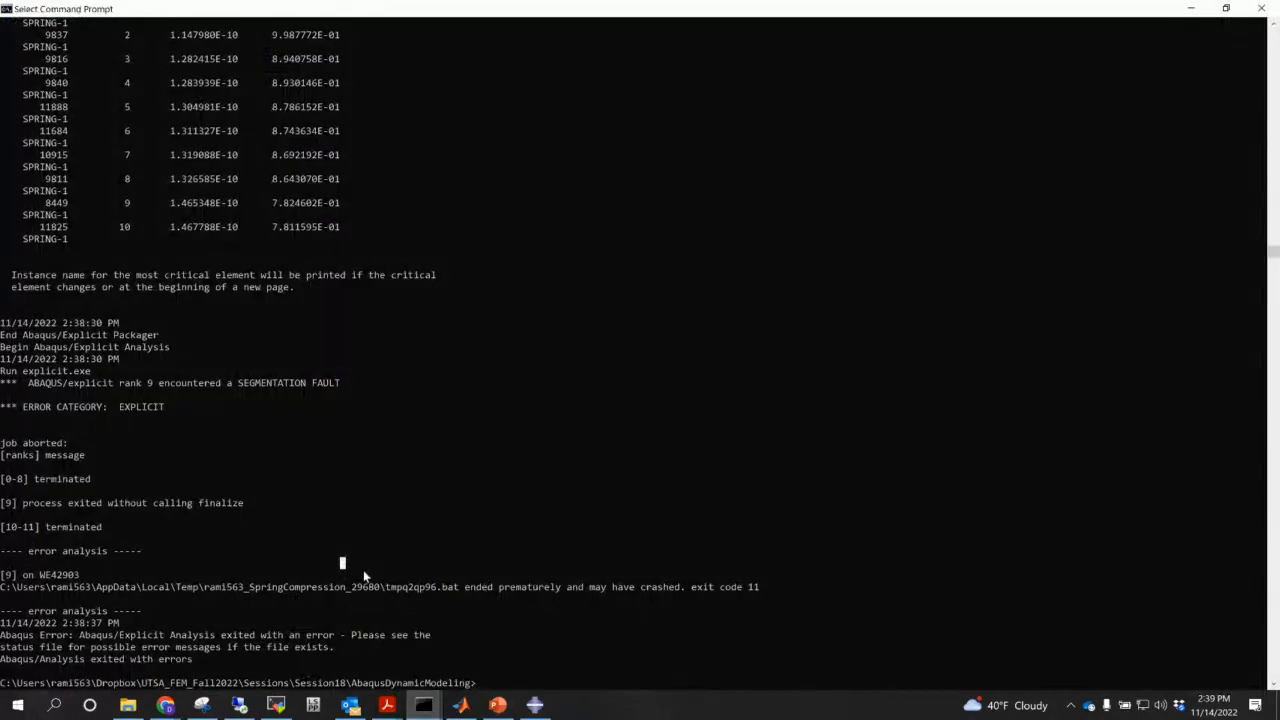
key("Up")
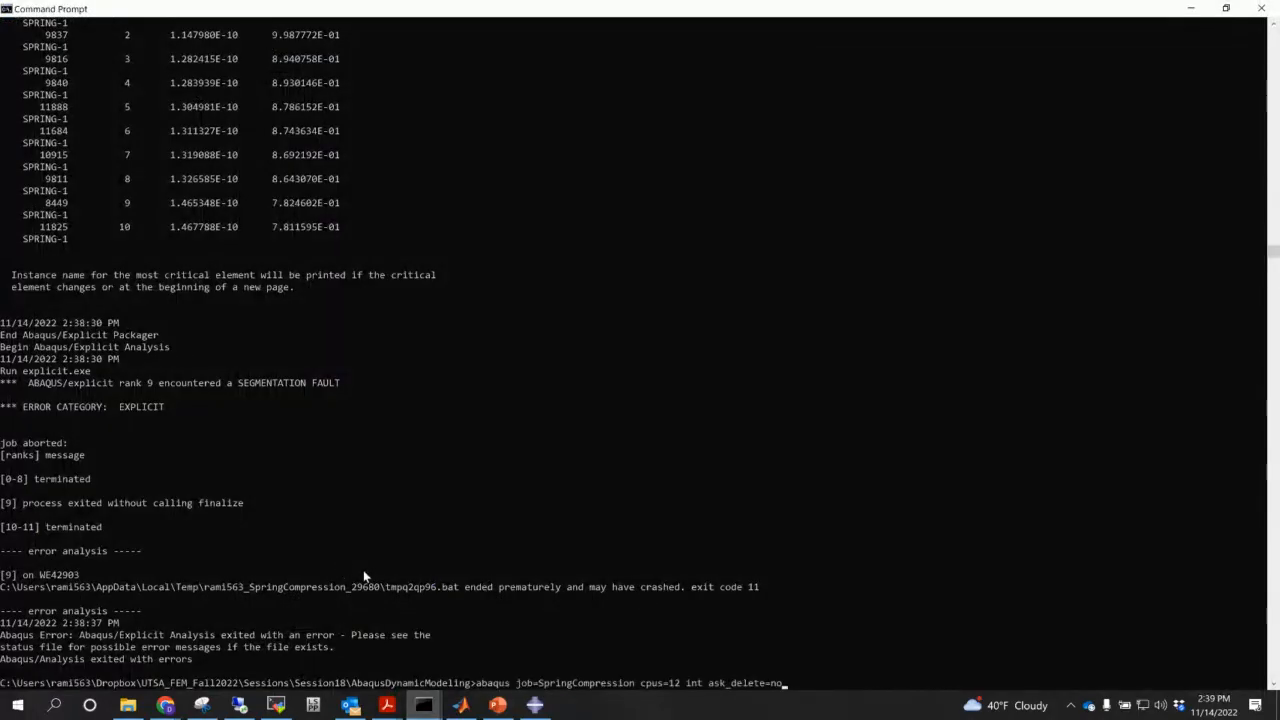
key("Return")
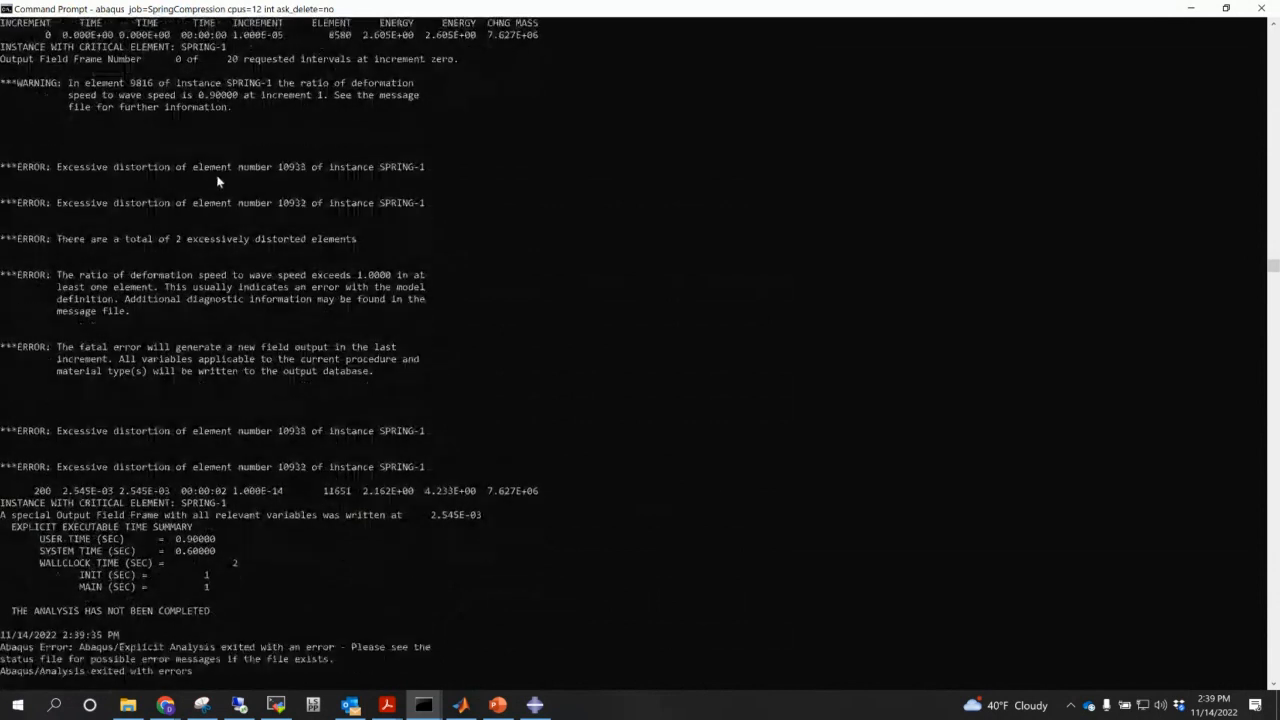
left_click(534, 705)
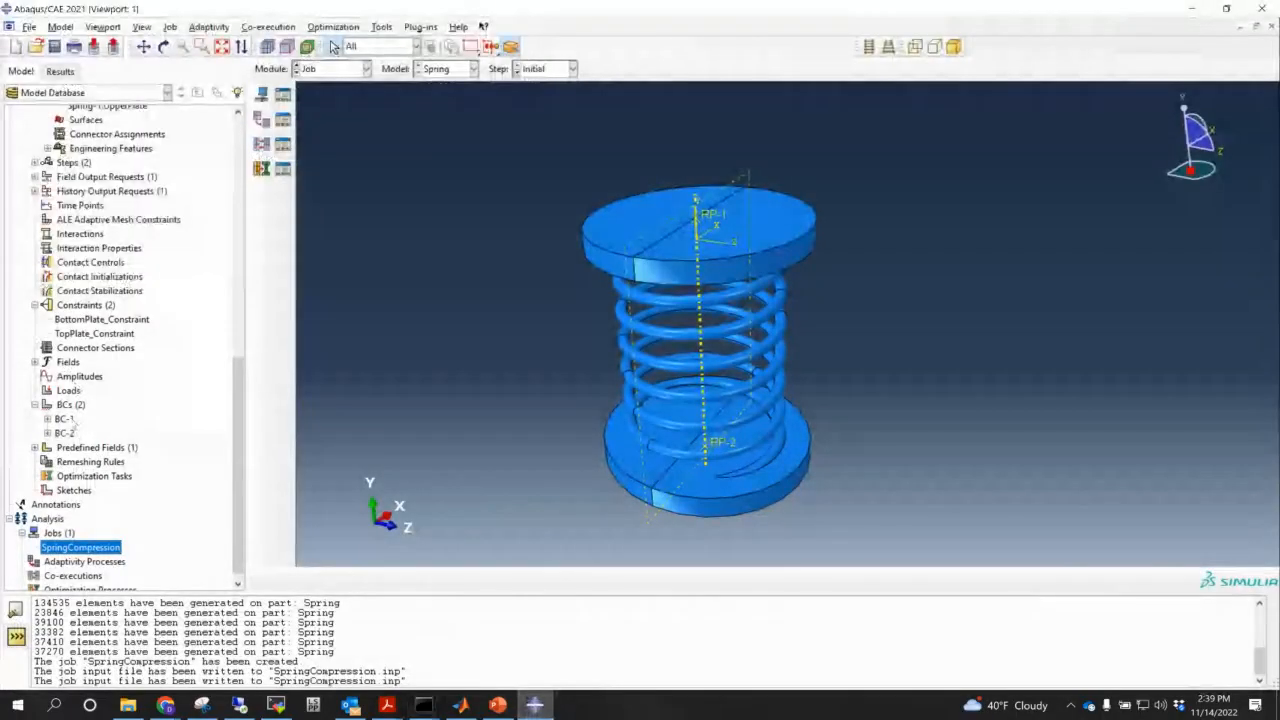
- Change Predefined Field-1's initial velocity V2 to -10
left_click(35, 448)
double_click(67, 462)
left_click(48, 462)
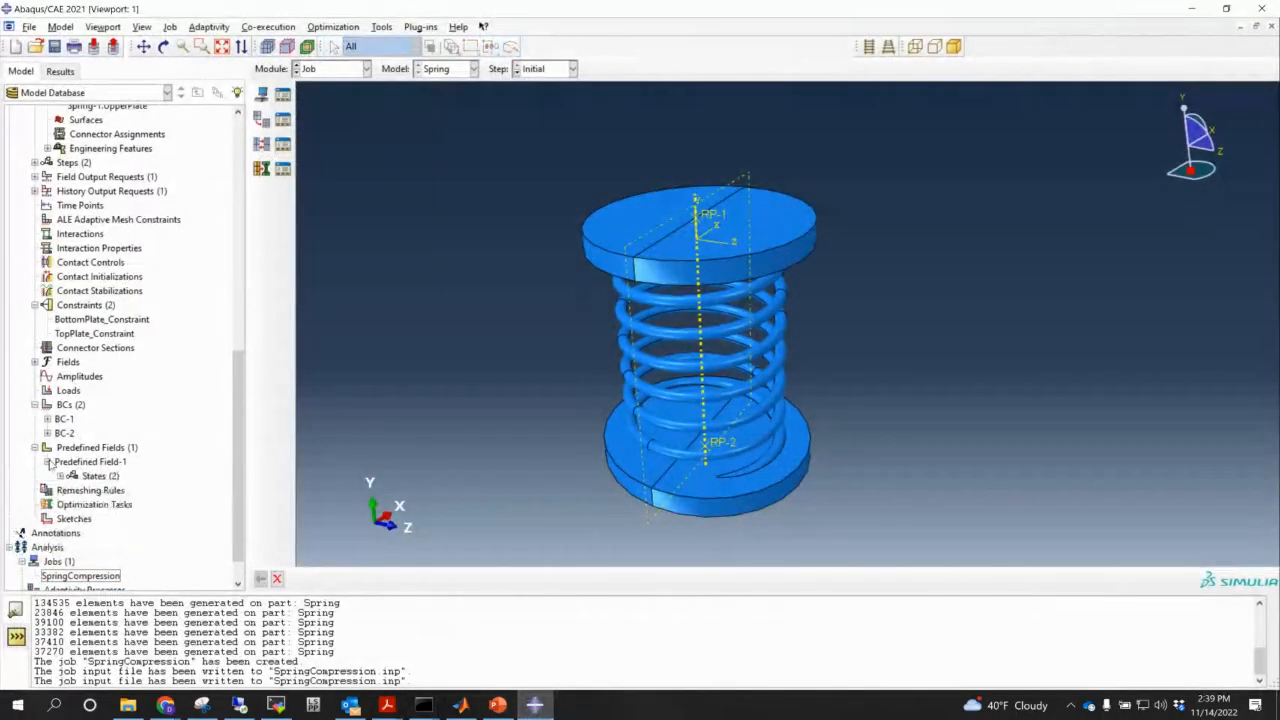
double_click(84, 477)
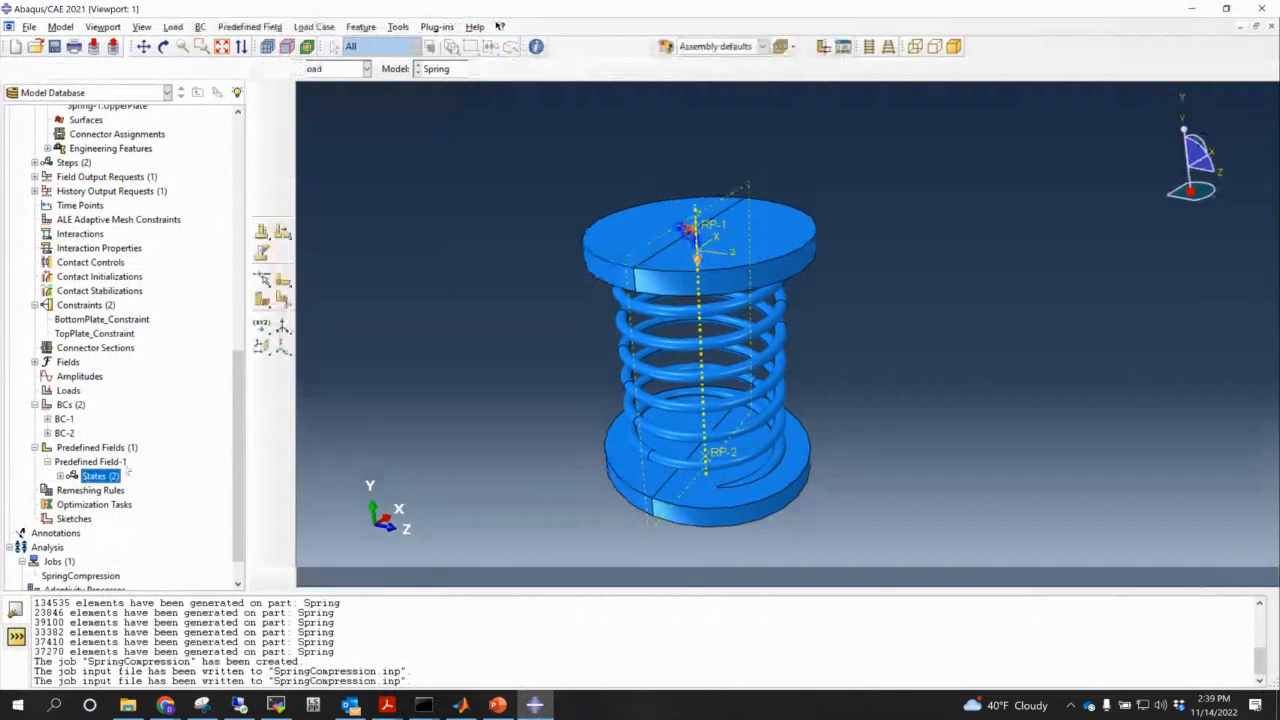
double_click(90, 482)
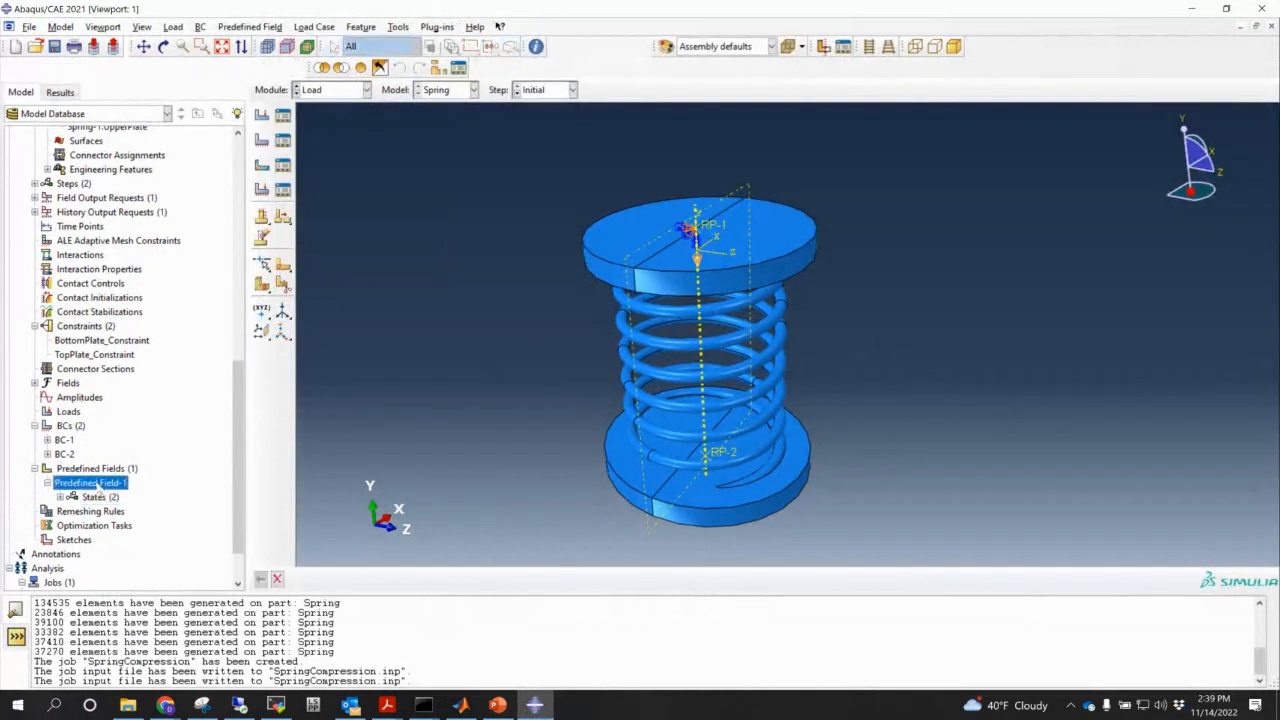
left_click(99, 355)
key("BackSpace")
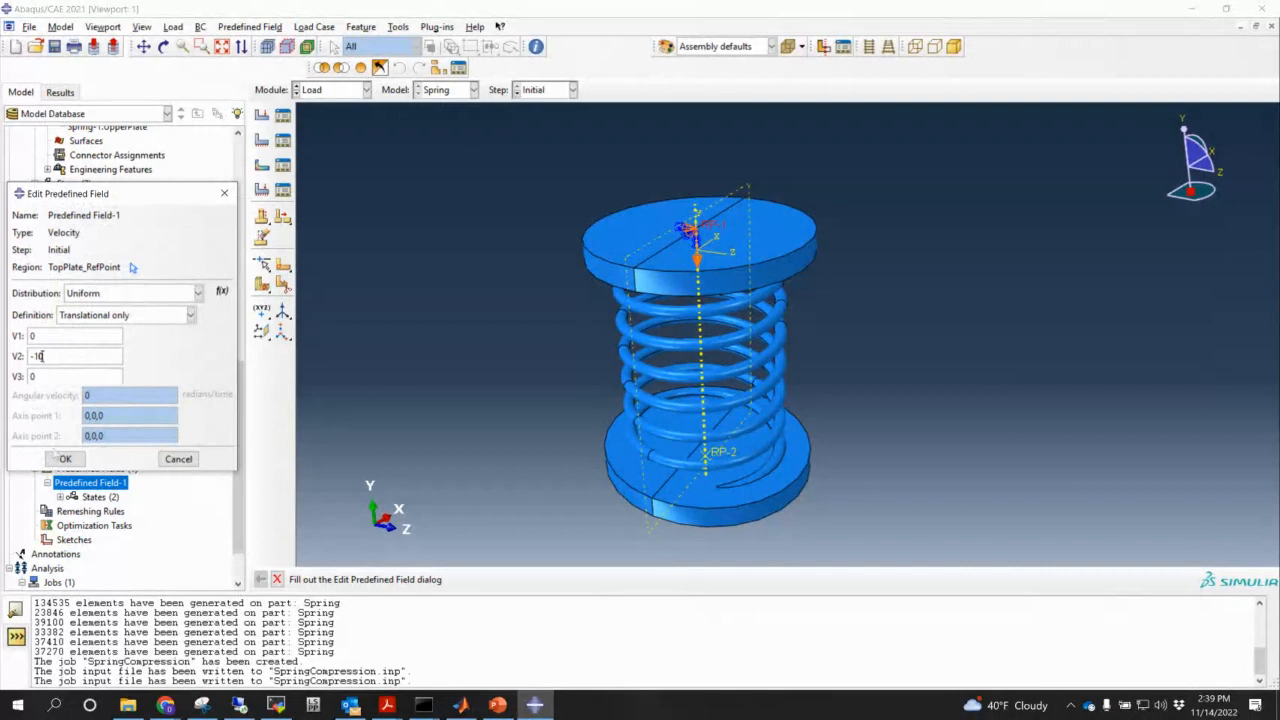
left_click(65, 458)
- Write the SpringCompression job input file again, overwriting the existing files
scroll(101, 430, "down", 1)
scroll(101, 430, "down", 1)
right_click(62, 540)
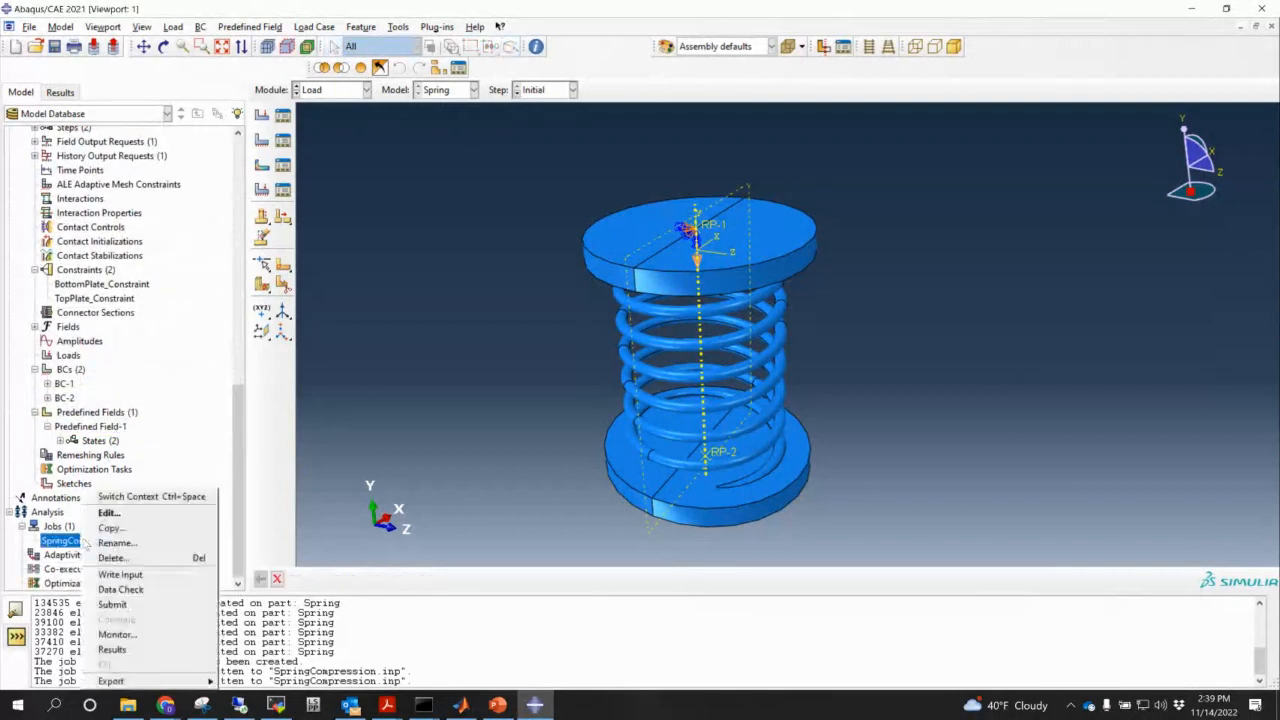
left_click(122, 577)
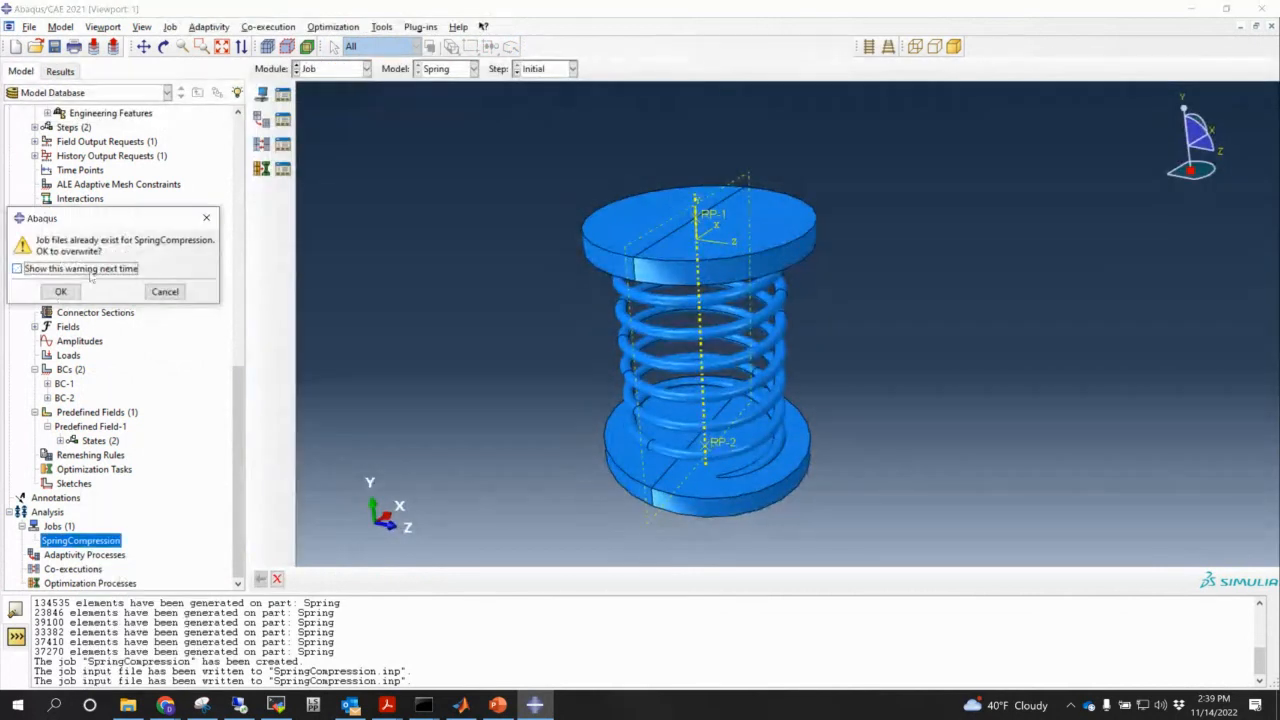
left_click(60, 290)
- Rerun the 12-CPU SpringCompression job from Command Prompt and return to Abaqus/CAE
mouse_move(423, 705)
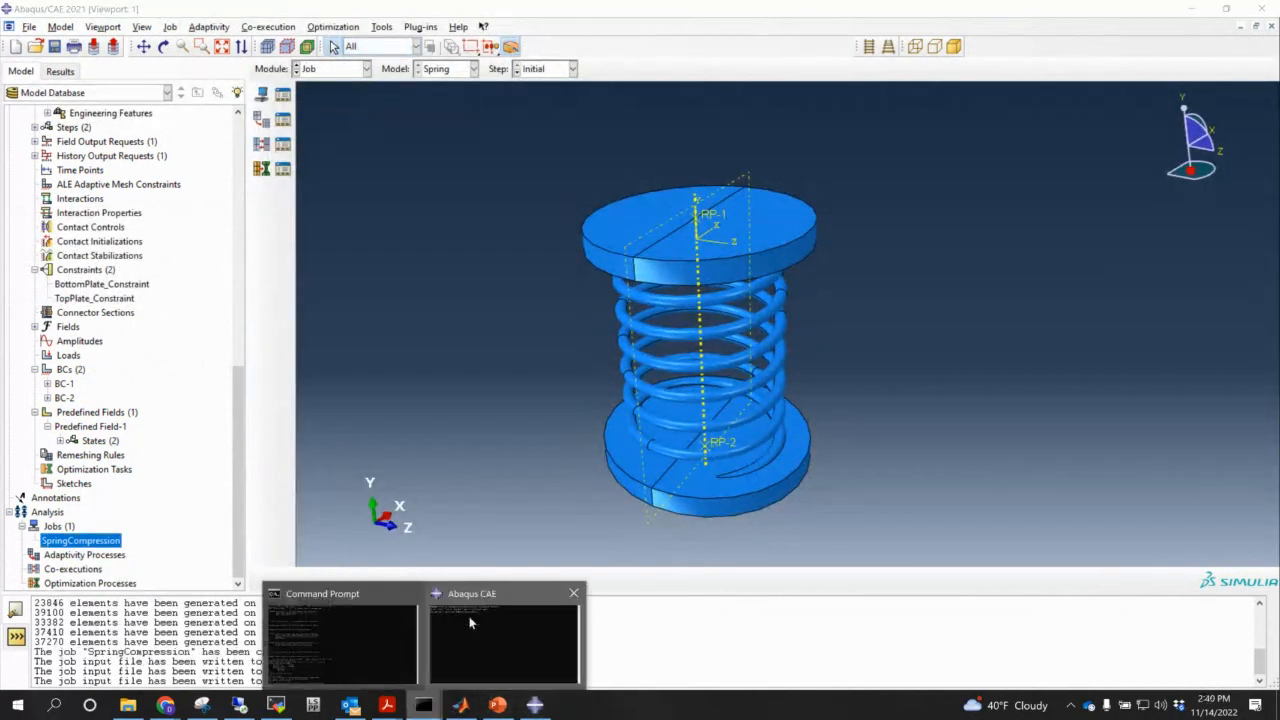
left_click(302, 635)
key("Up")
key("Return")
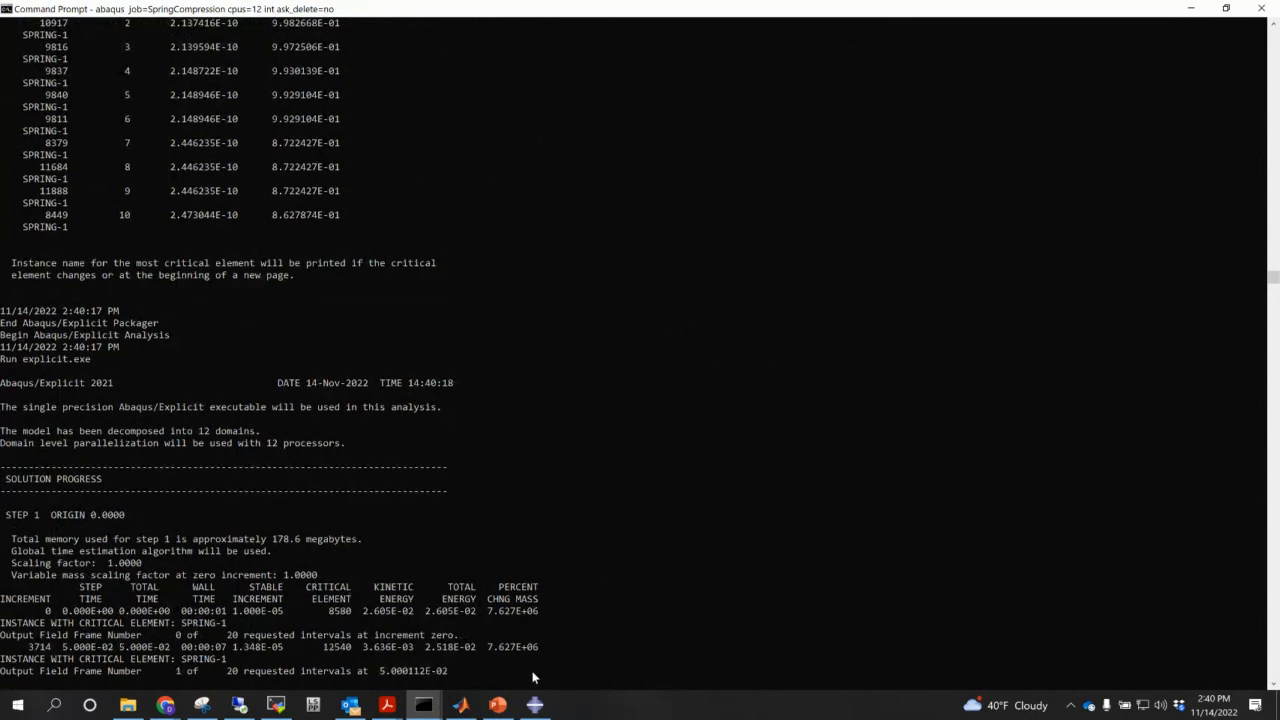
left_click(534, 705)
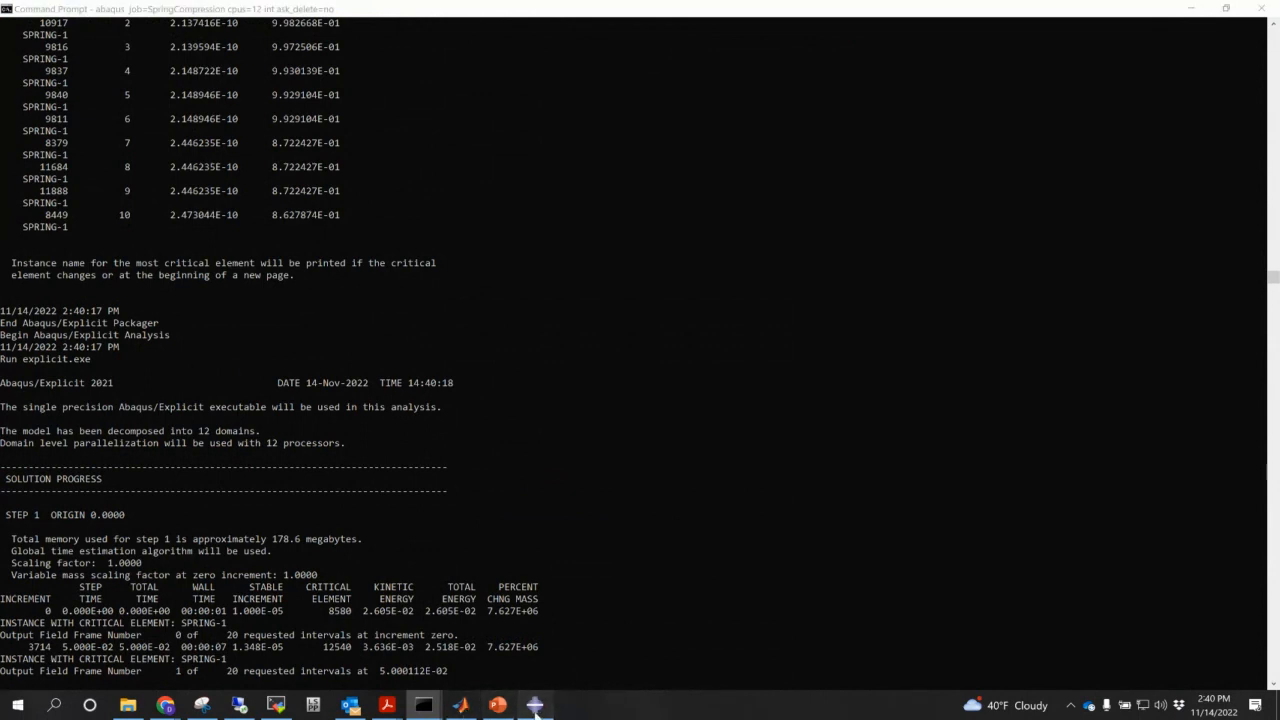
- Open SpringCompression.odb from the Results session data
scroll(90, 114, "up", 15)
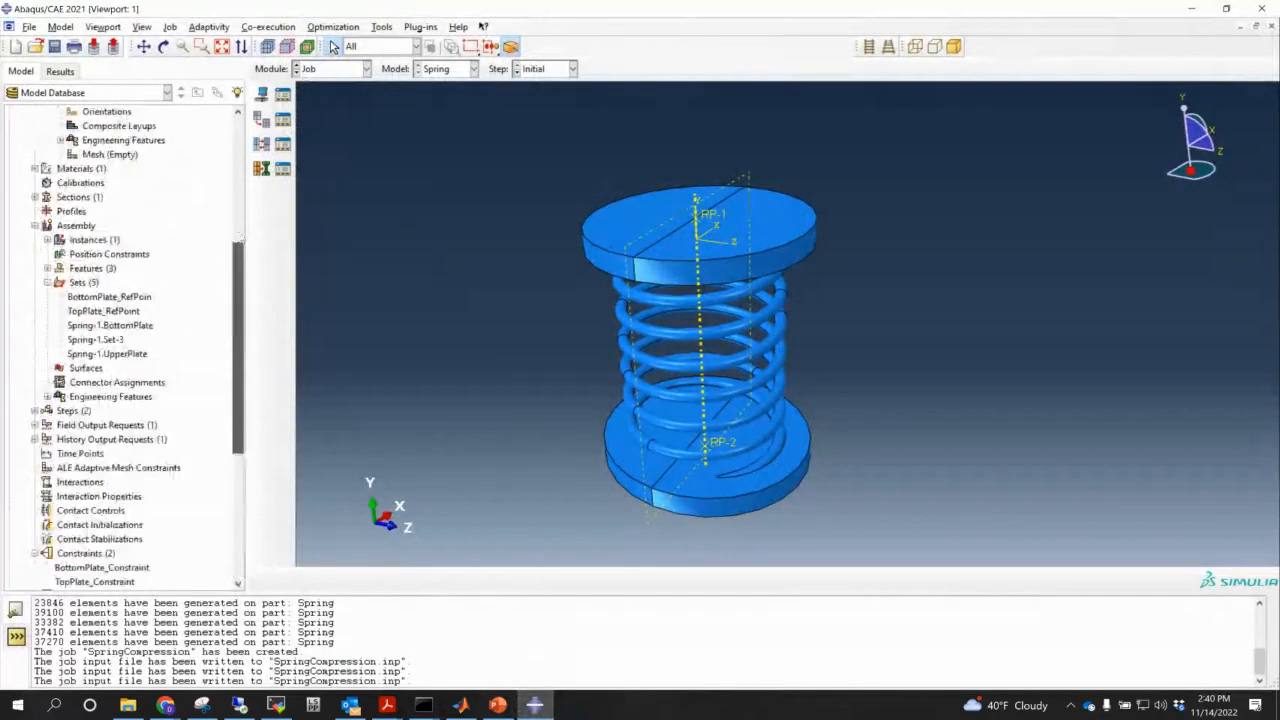
left_click(60, 71)
left_click(66, 113)
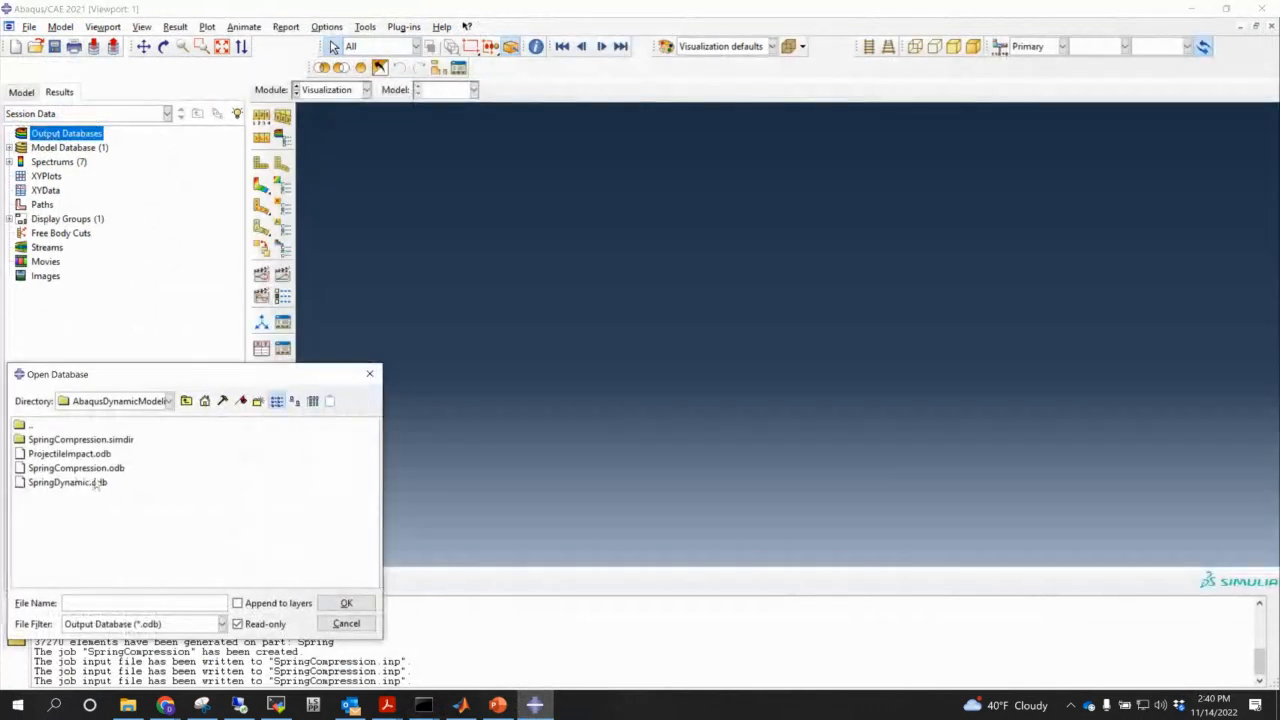
double_click(76, 468)
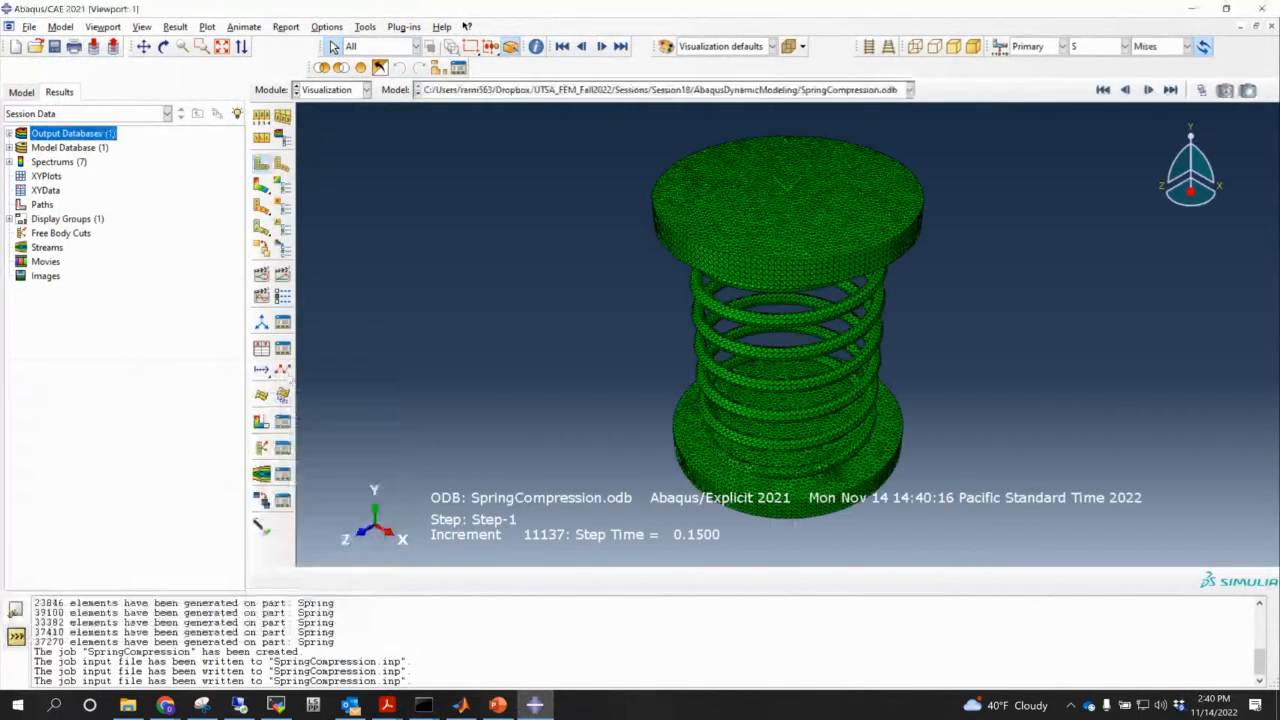
- Open SpringDynamic.odb and view the spring from the front, zoomed in
left_click(10, 133)
double_click(66, 134)
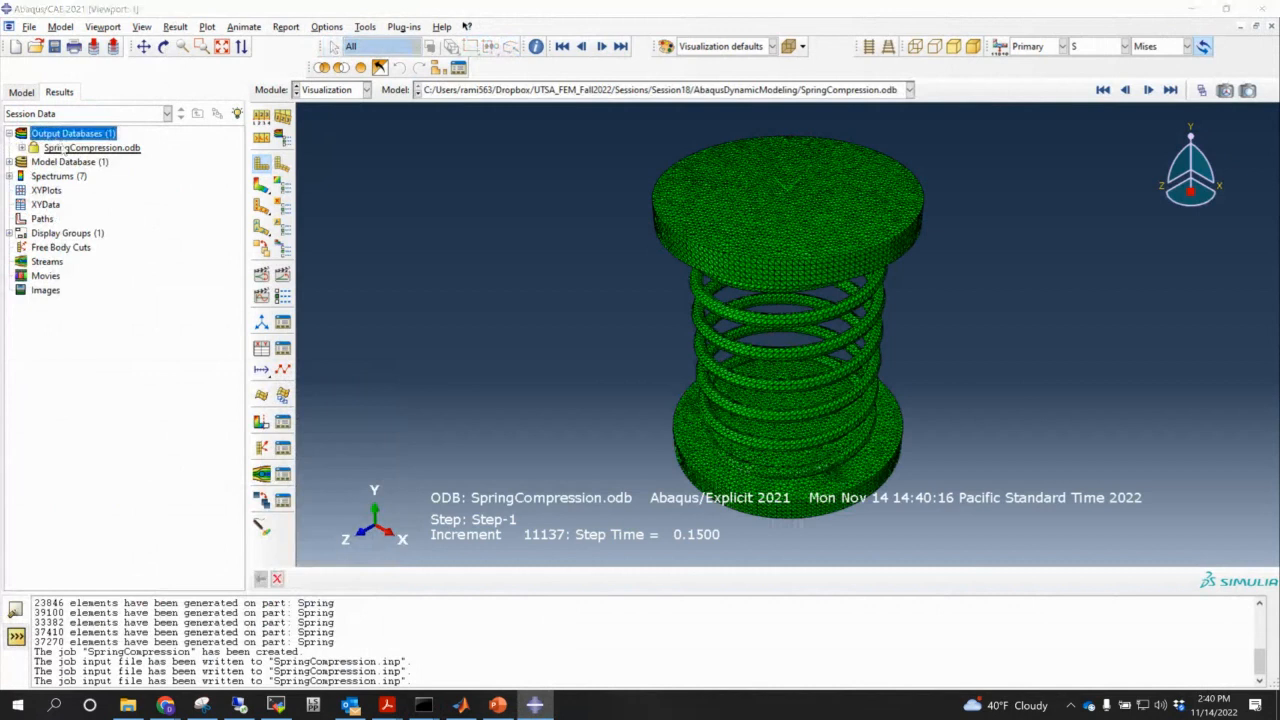
left_click(86, 497)
double_click(67, 497)
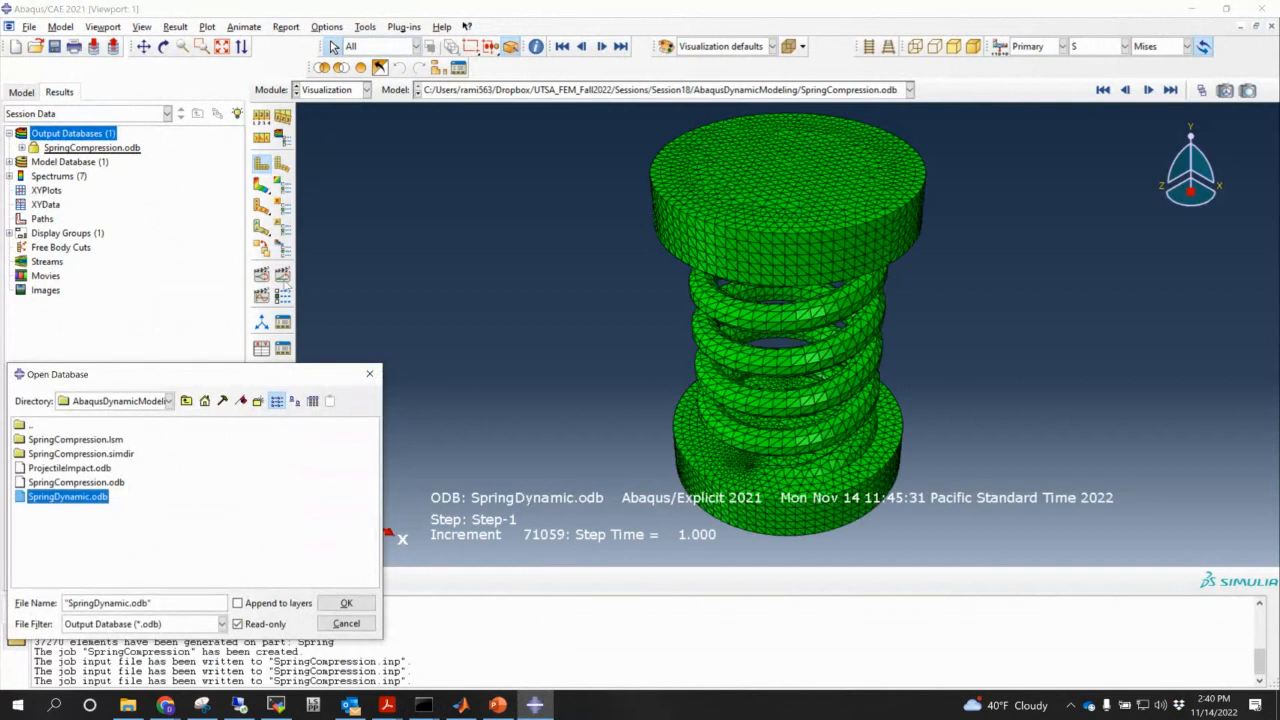
middle_click_drag(835, 347, 671, 305, "ctrl+alt")
left_click(1163, 189)
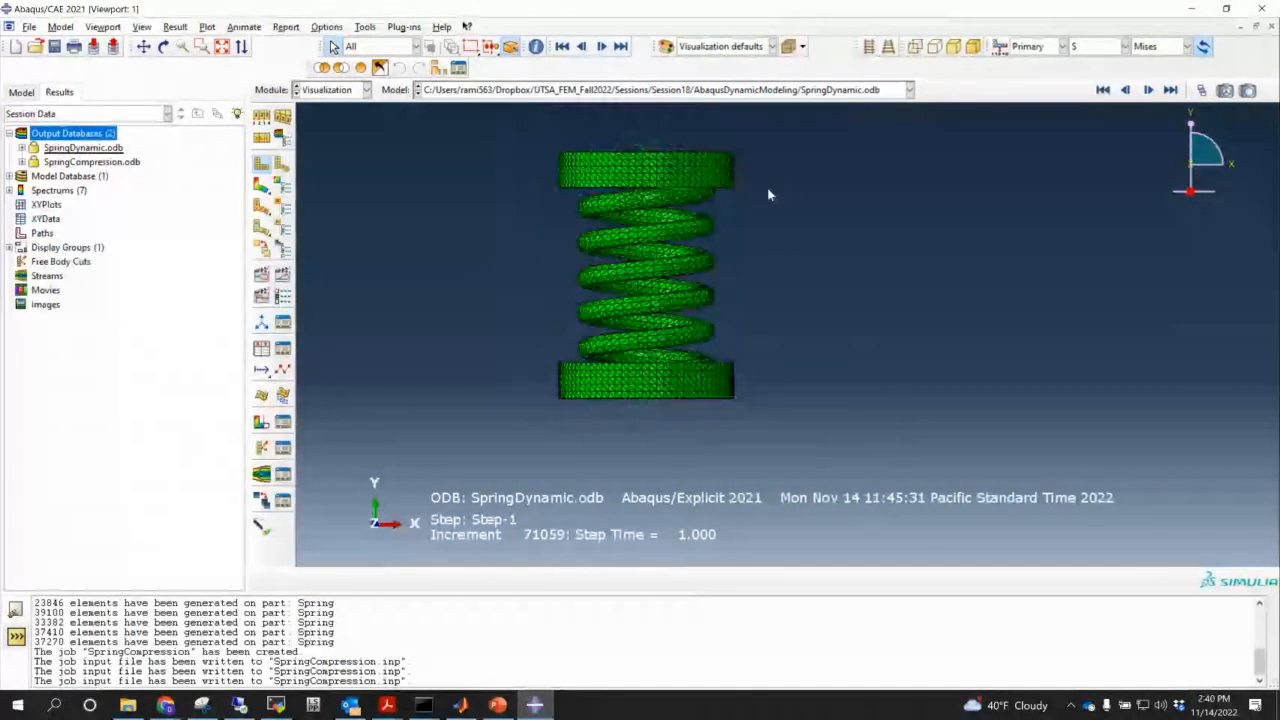
scroll(765, 190, "down", 3)
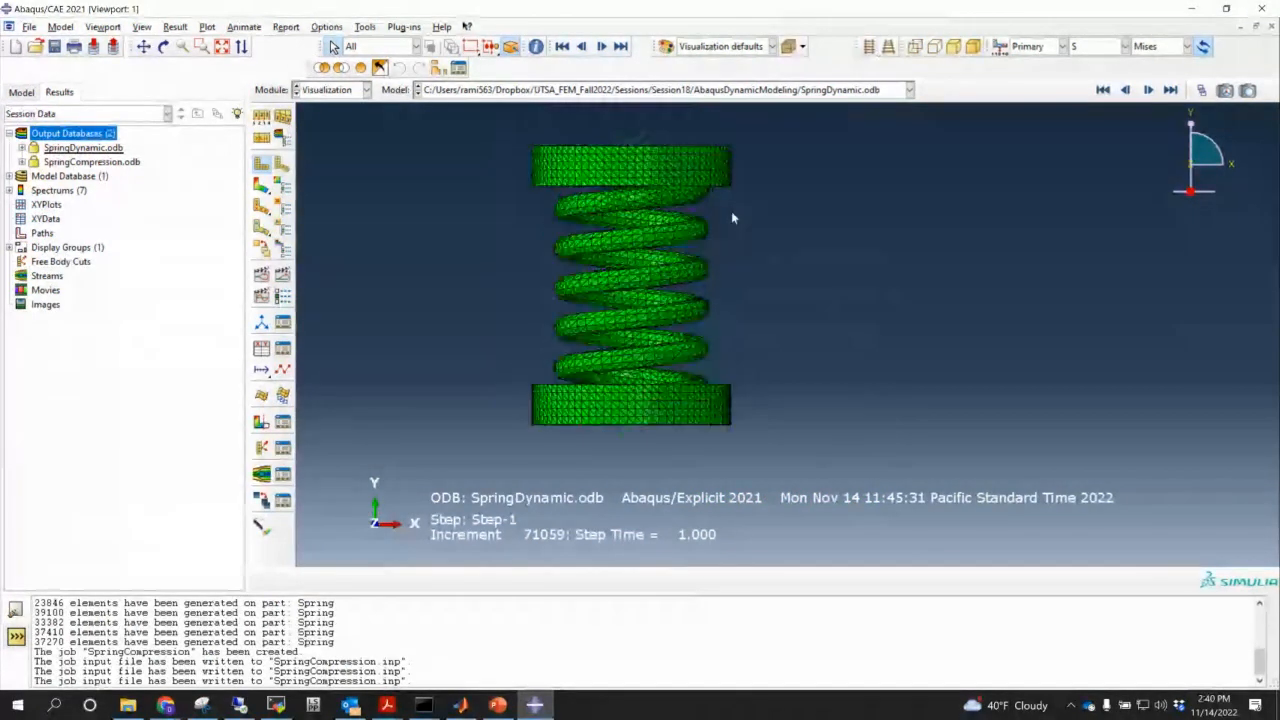
- Plot Mises contours on the deformed spring with the contour maximum specified as 500
left_click(262, 186)
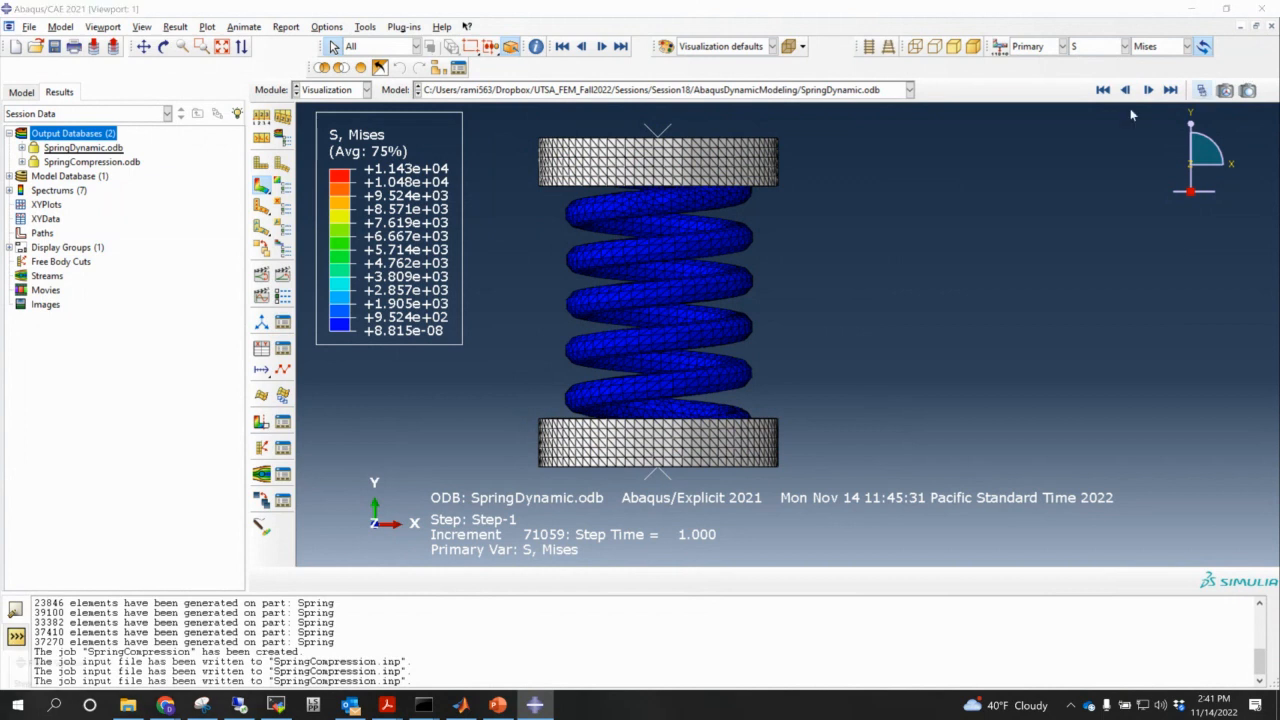
left_click_drag(120, 667, 295, 412)
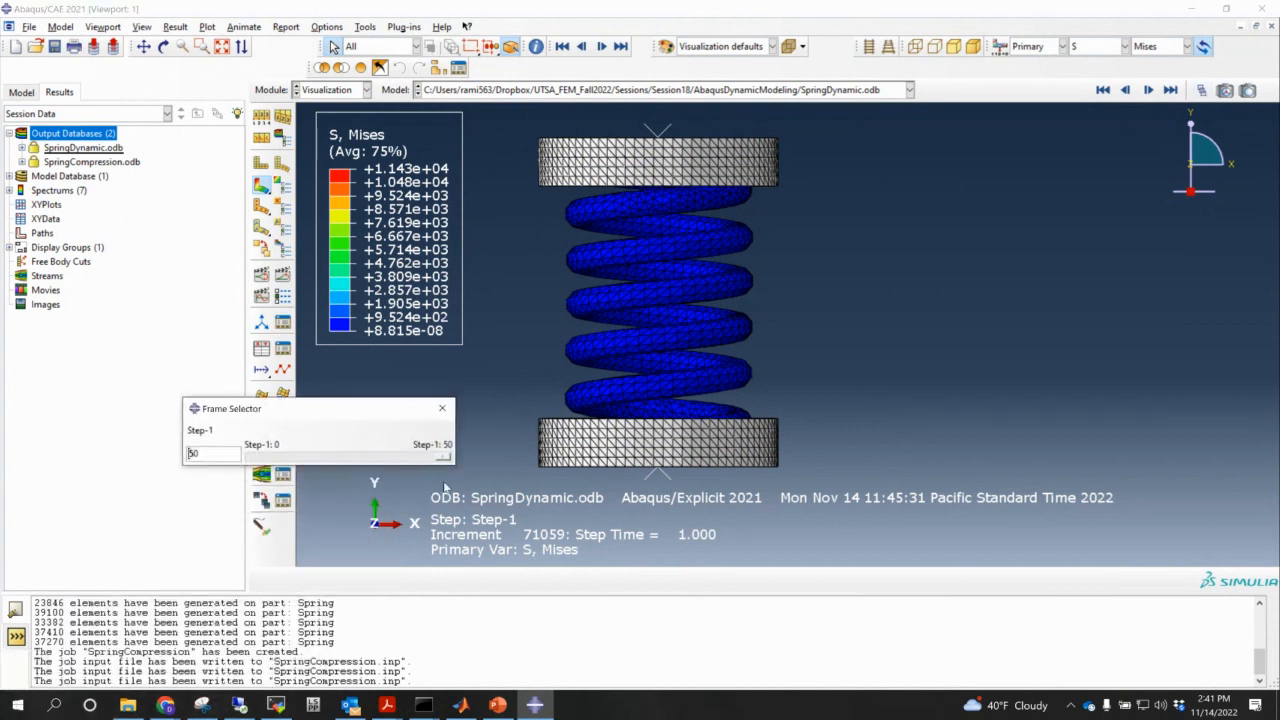
left_click(442, 408)
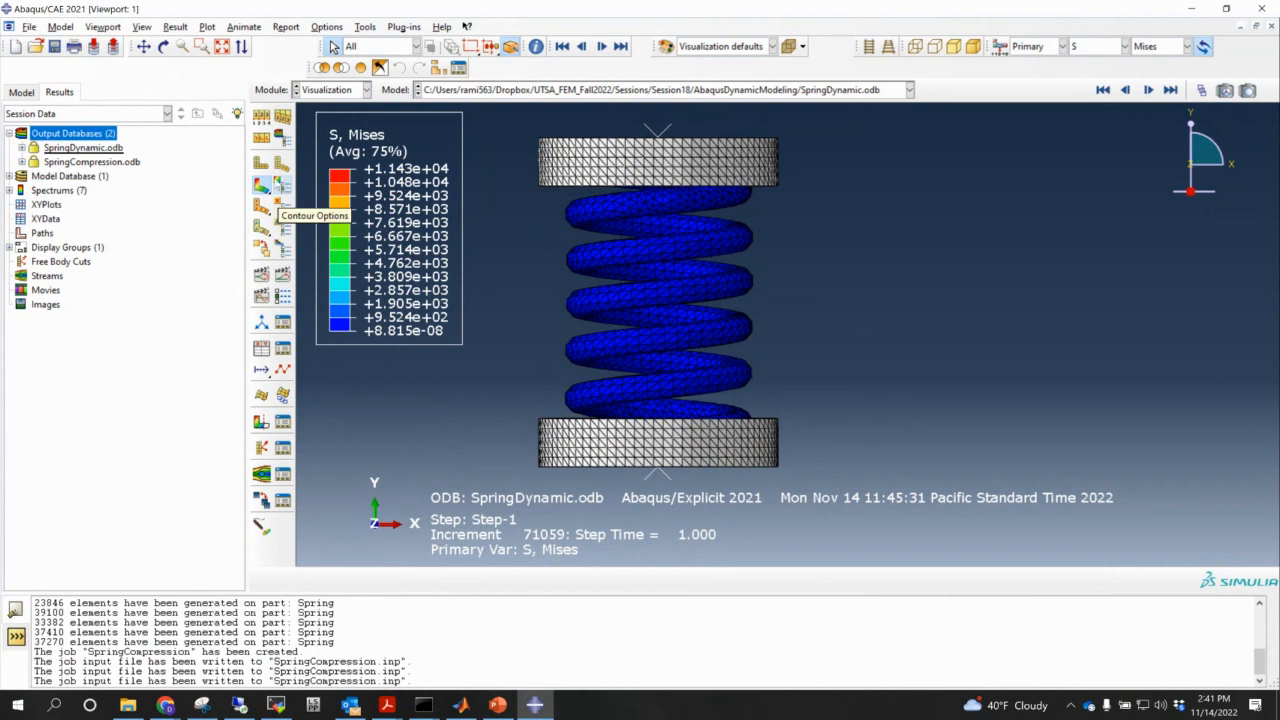
left_click(280, 190)
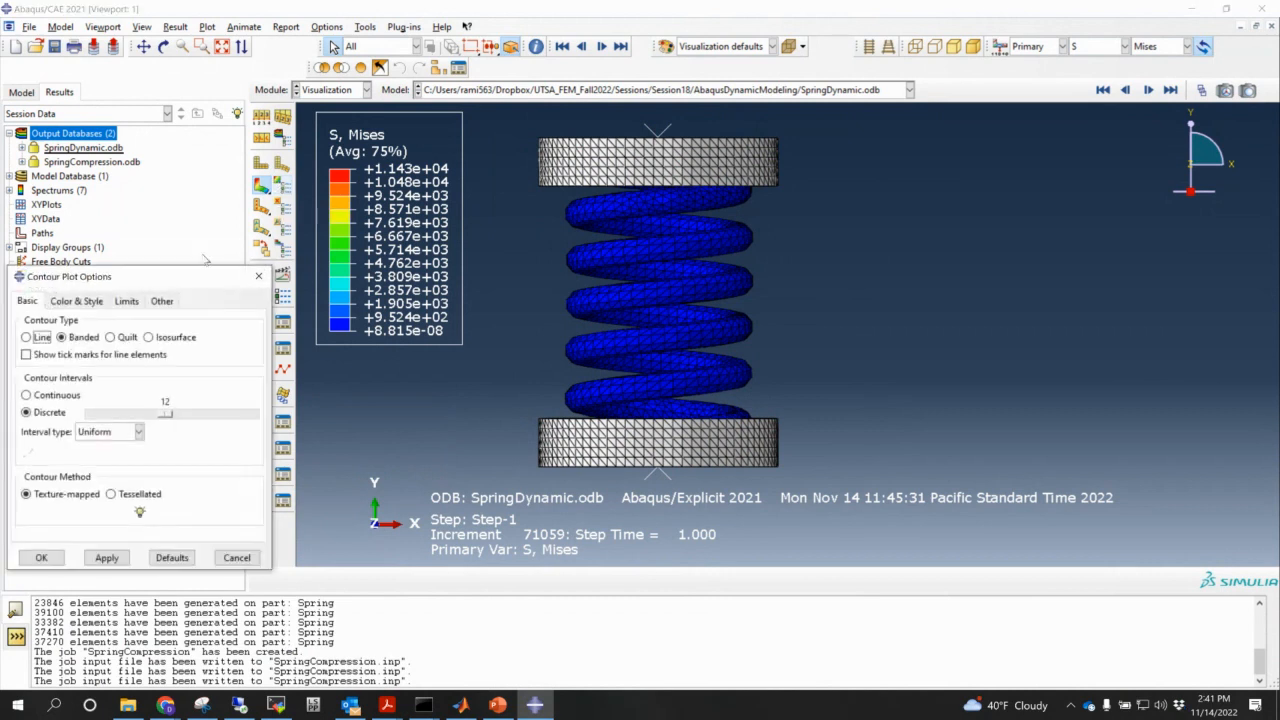
left_click(126, 300)
left_click(55, 384)
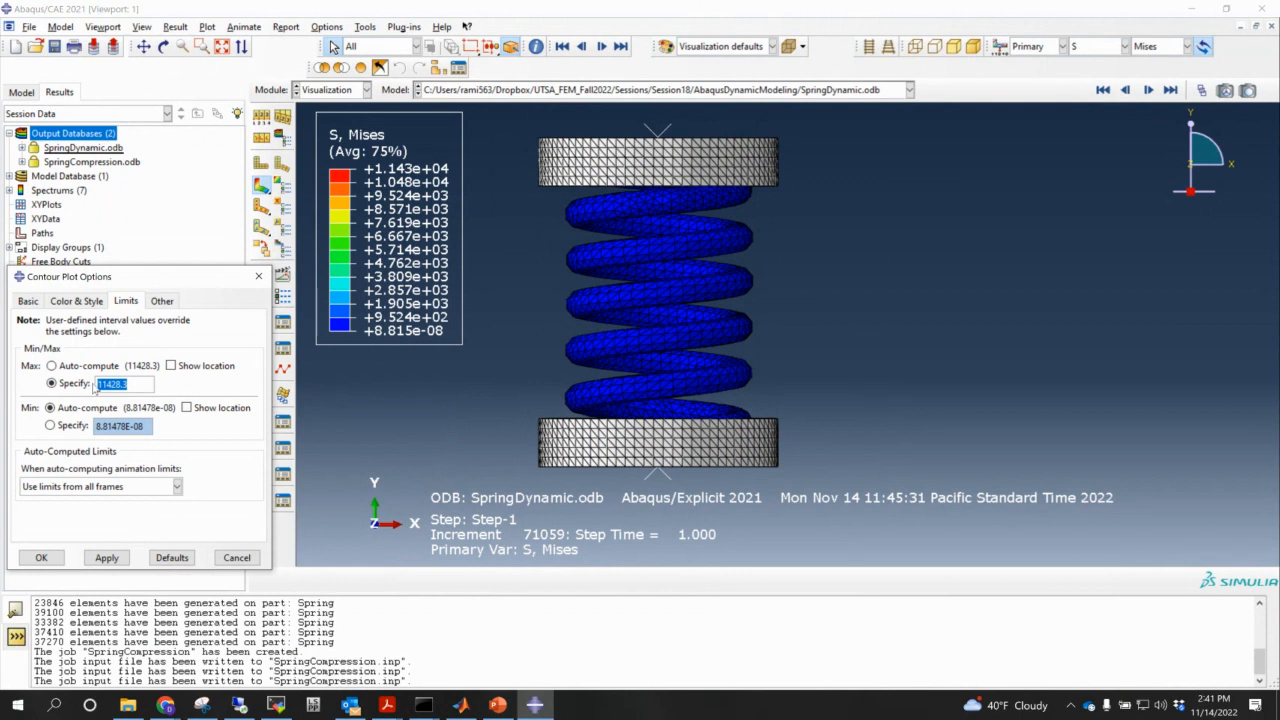
type("500")
left_click(41, 557)
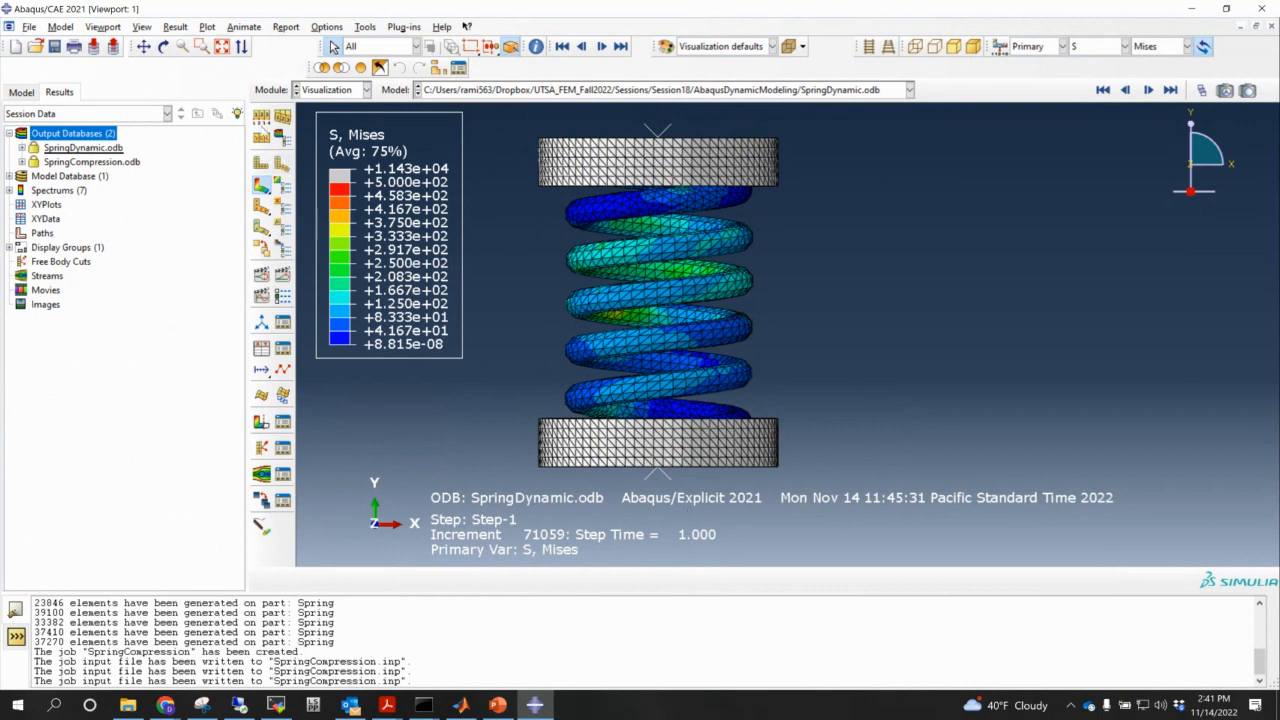
- Apply a uniform deformation scale factor of 10000 in Common Plot Options
left_click(261, 185)
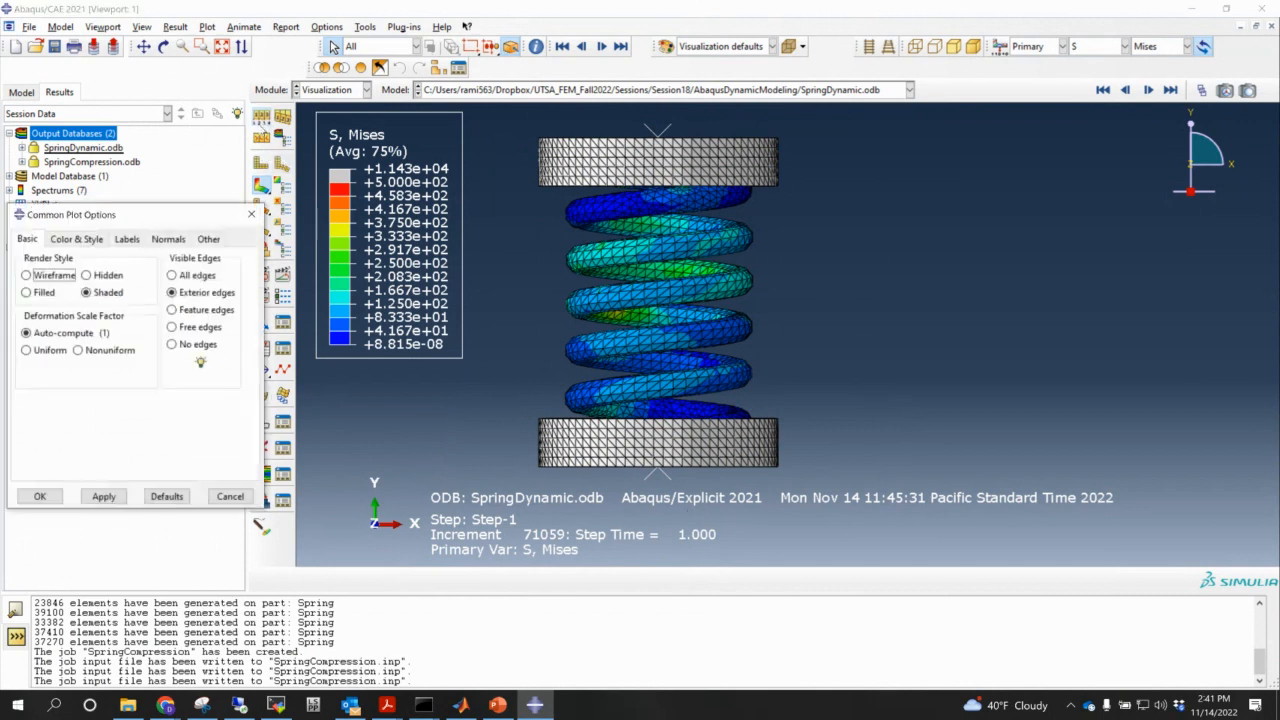
left_click(57, 350)
double_click(69, 371)
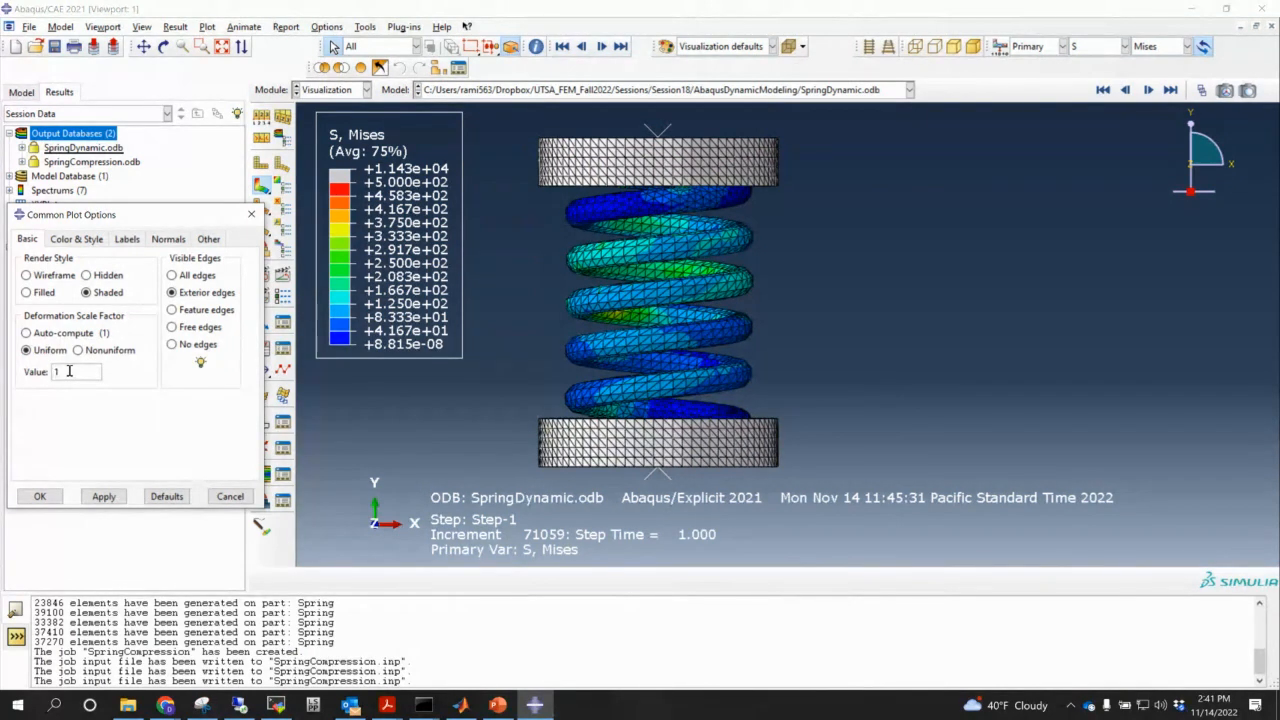
type("0000")
left_click(104, 496)
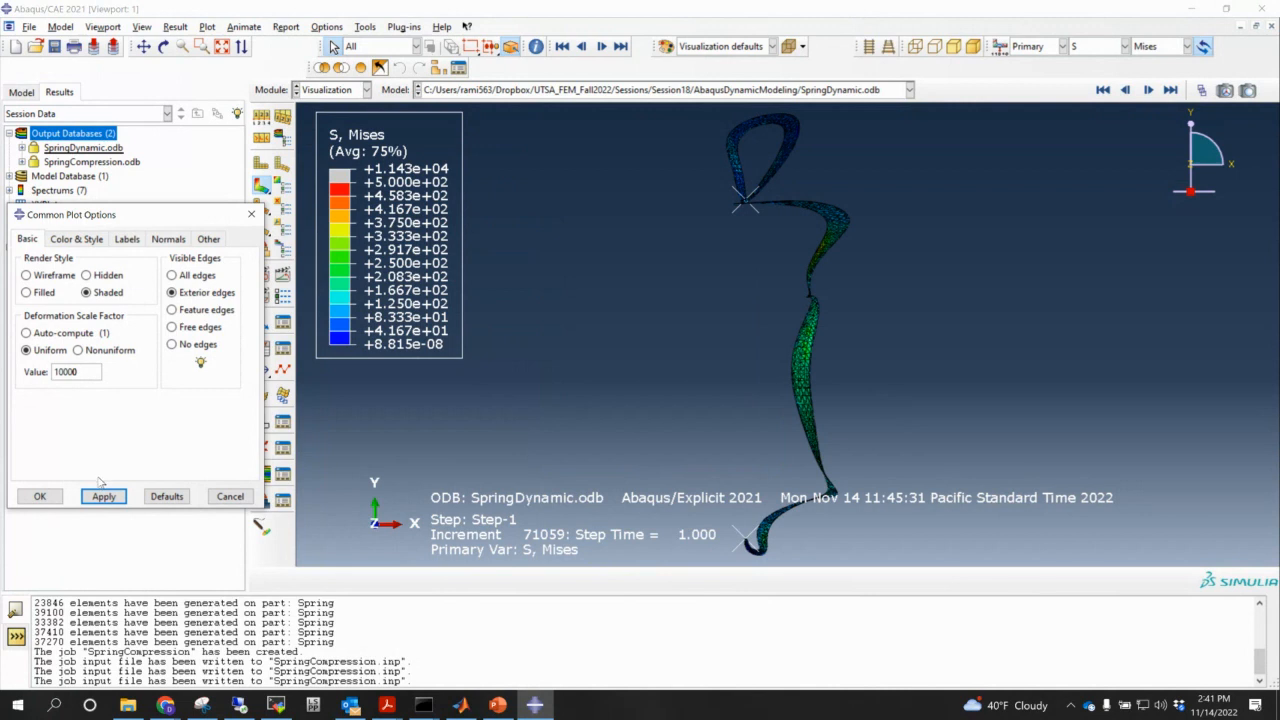
- Set the uniform deformation scale factor back to 1 and confirm
left_click(68, 371)
double_click(68, 371)
type("1")
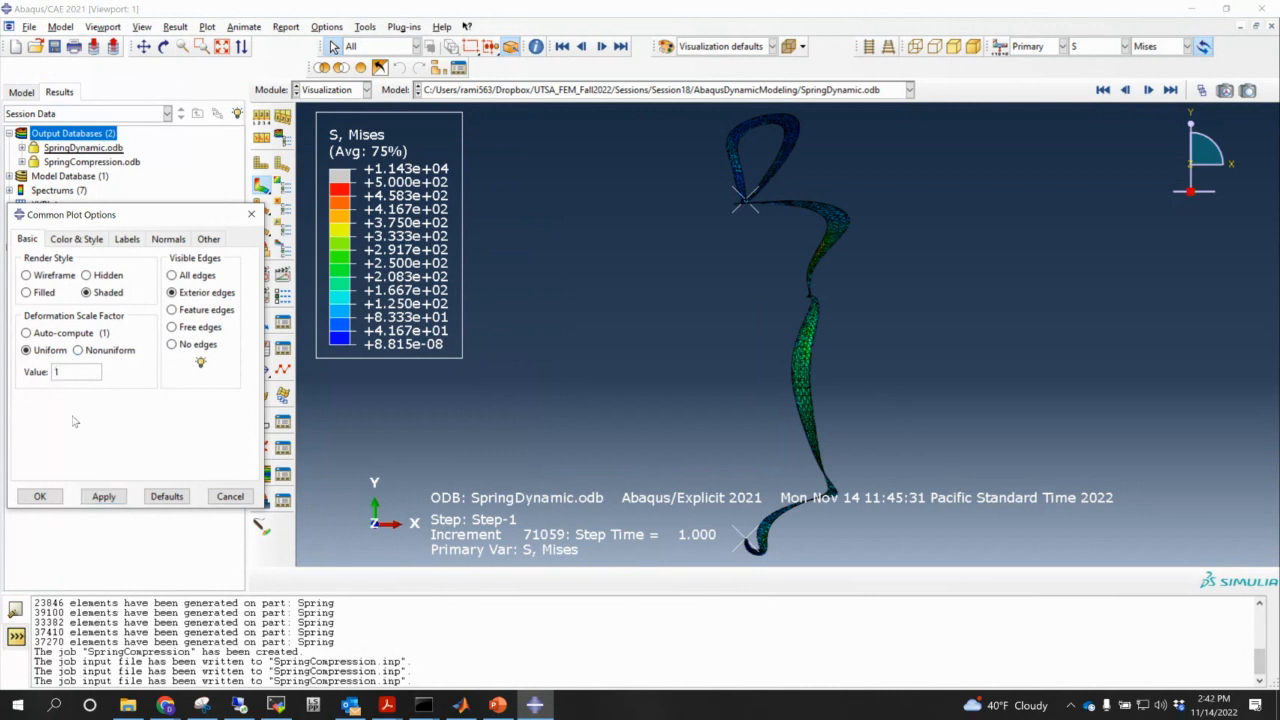
left_click(40, 497)
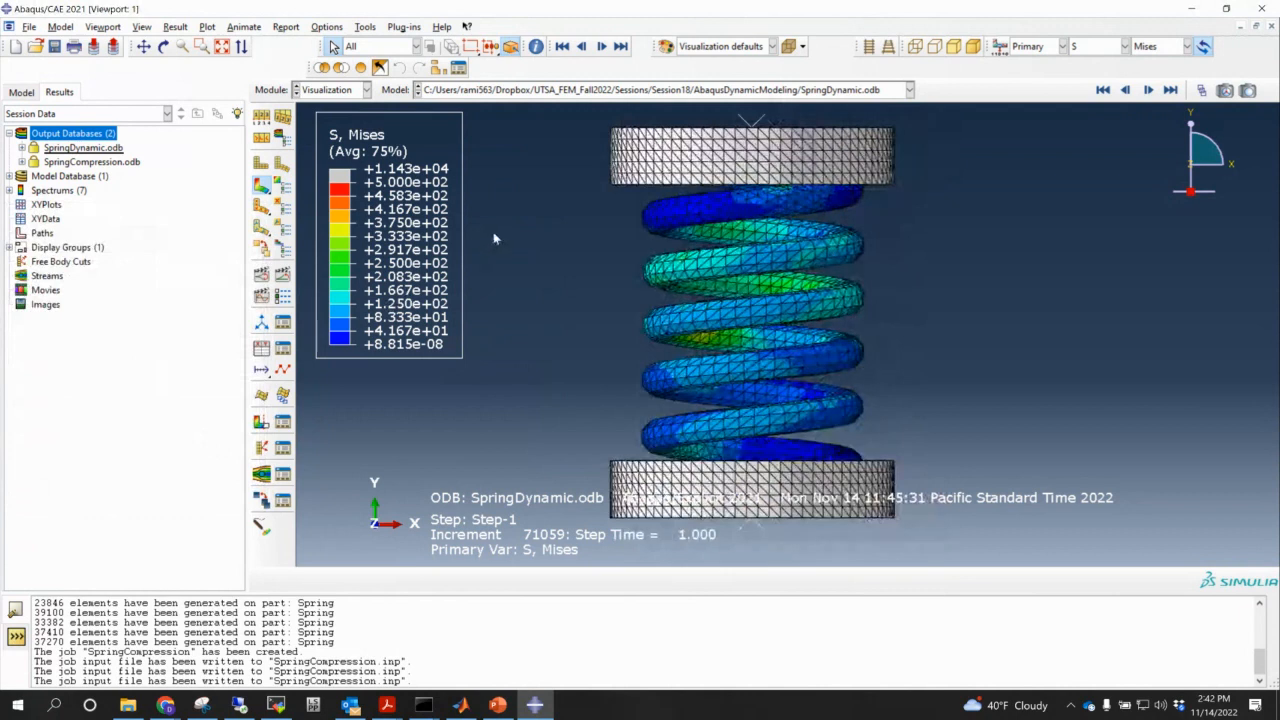
- Jump to the first frame, then step forward four frames to step time 0.92
scroll(493, 238, "down", 2)
left_click(1202, 89)
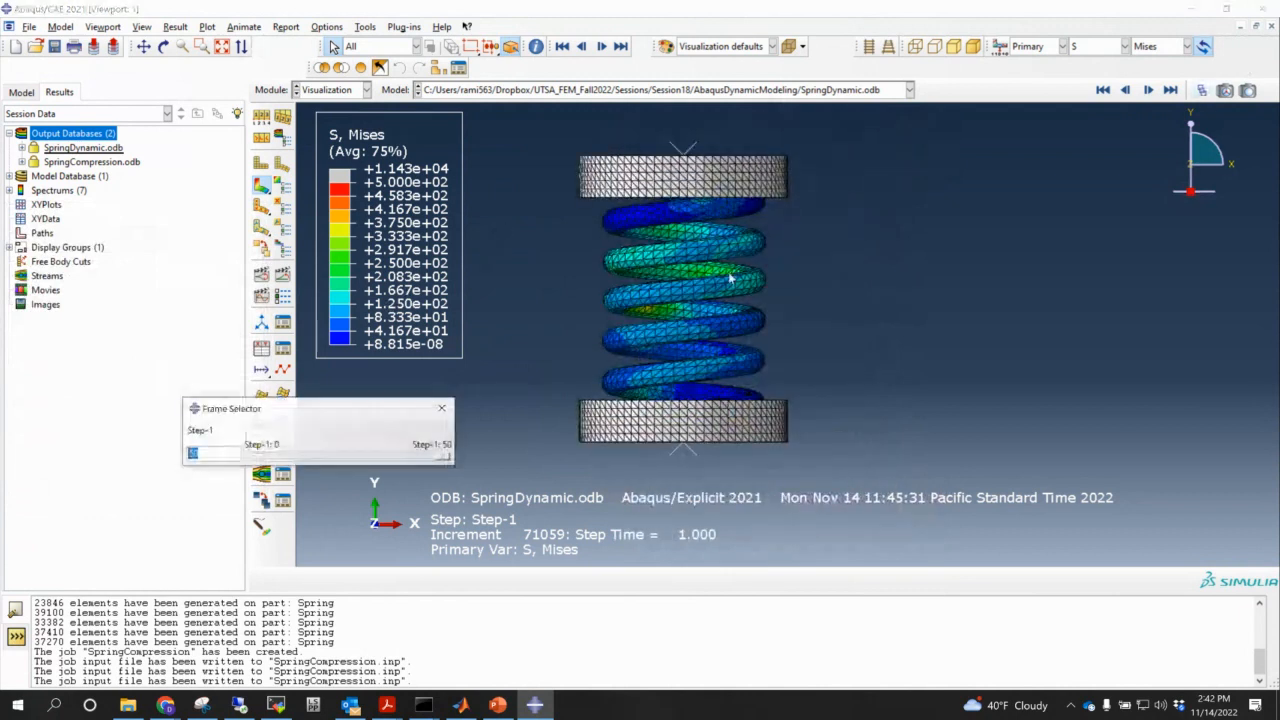
left_click_drag(441, 456, 256, 456)
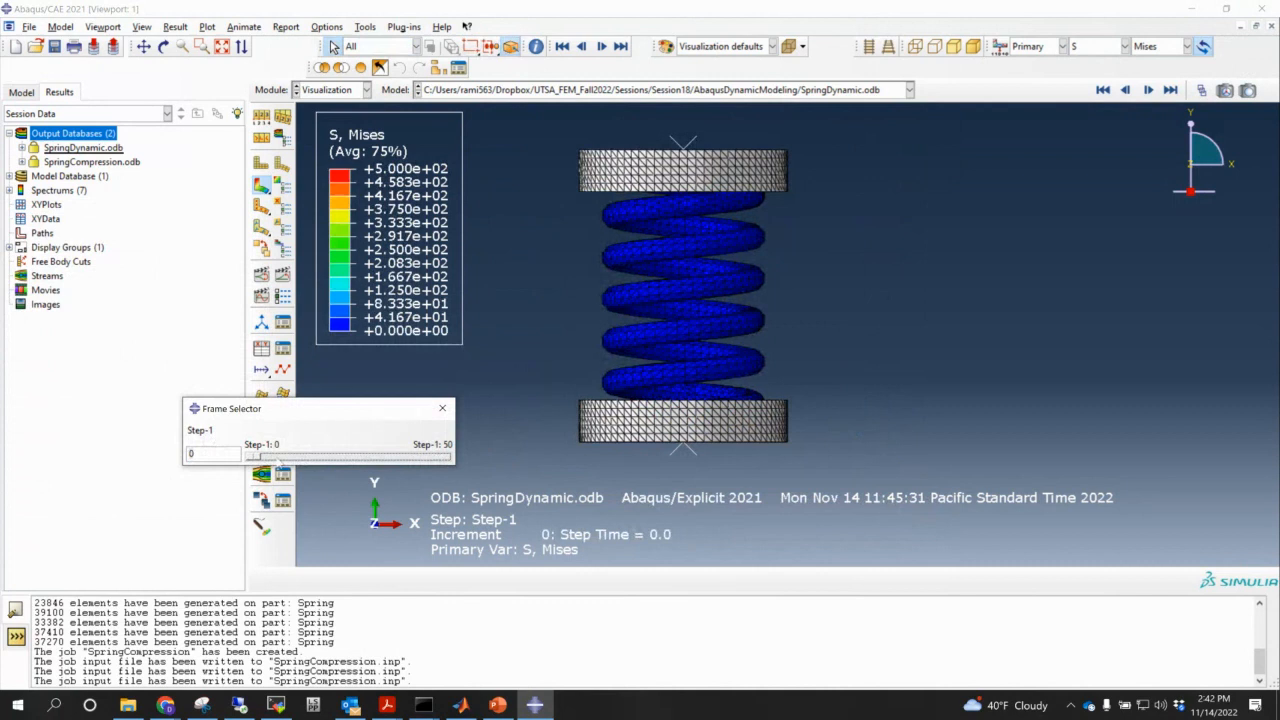
left_click(279, 459)
left_click(279, 459)
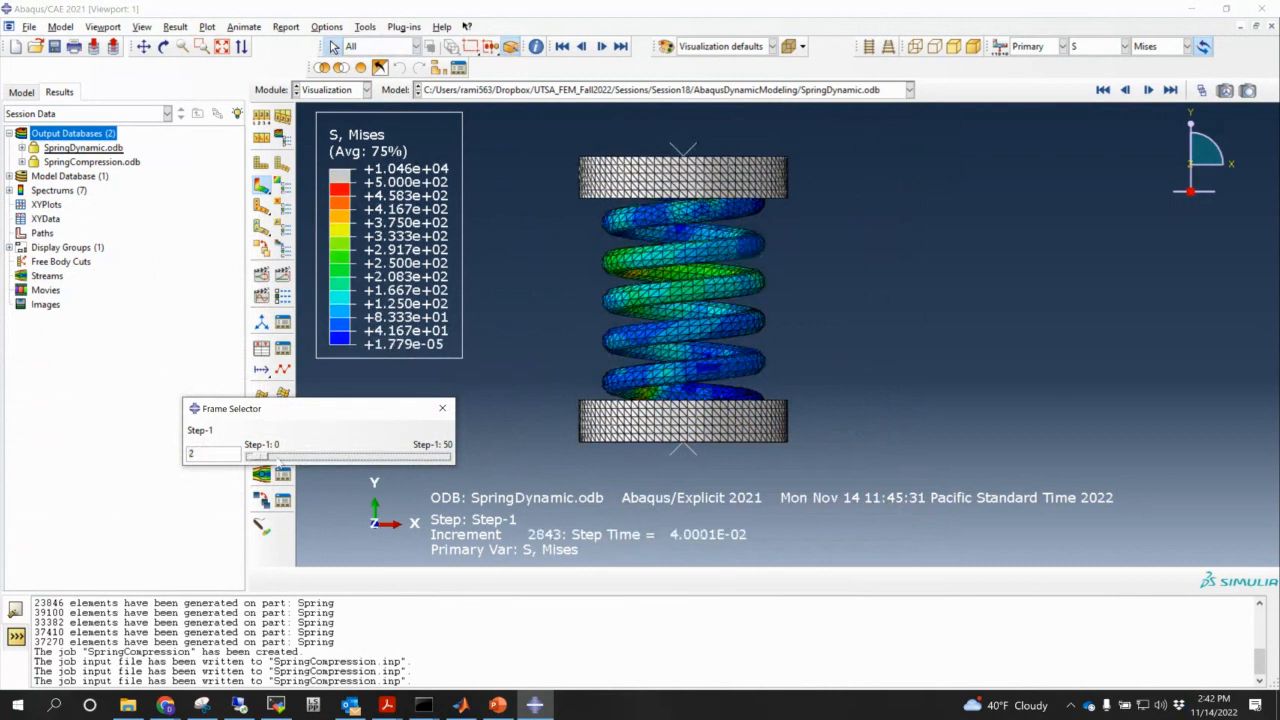
left_click(279, 459)
left_click(279, 459)
left_click(279, 459)
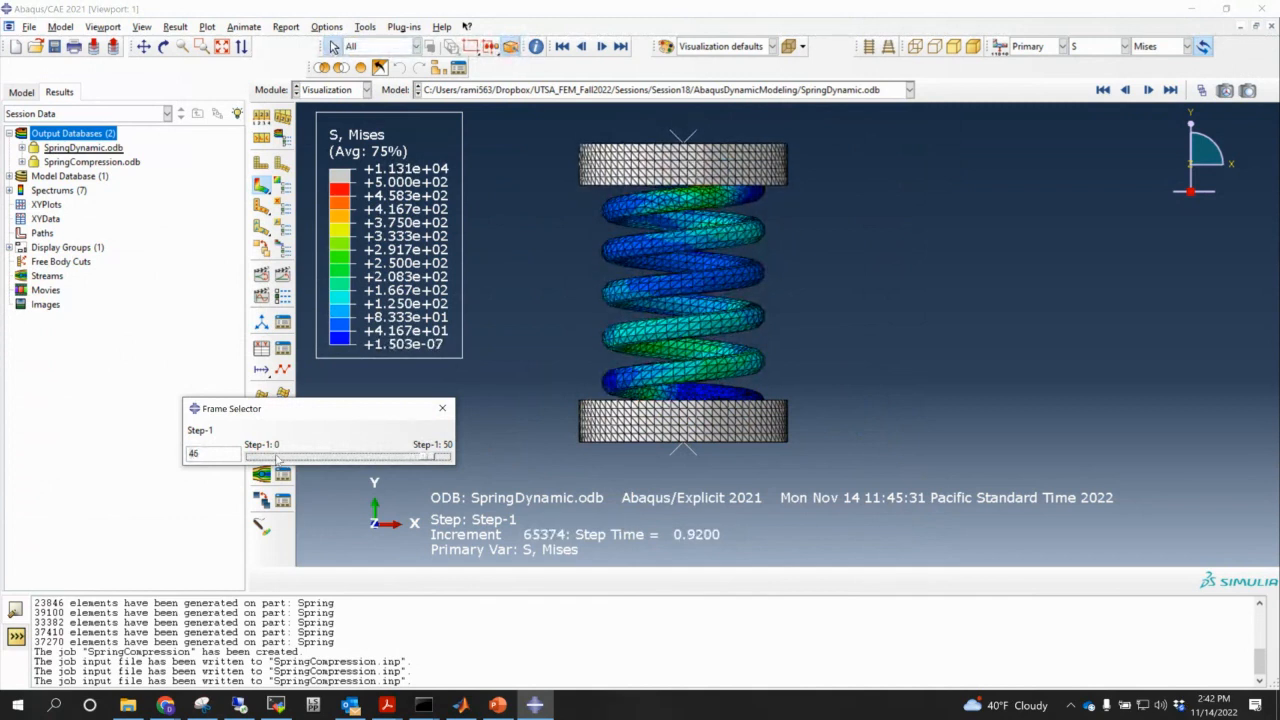
left_click(442, 408)
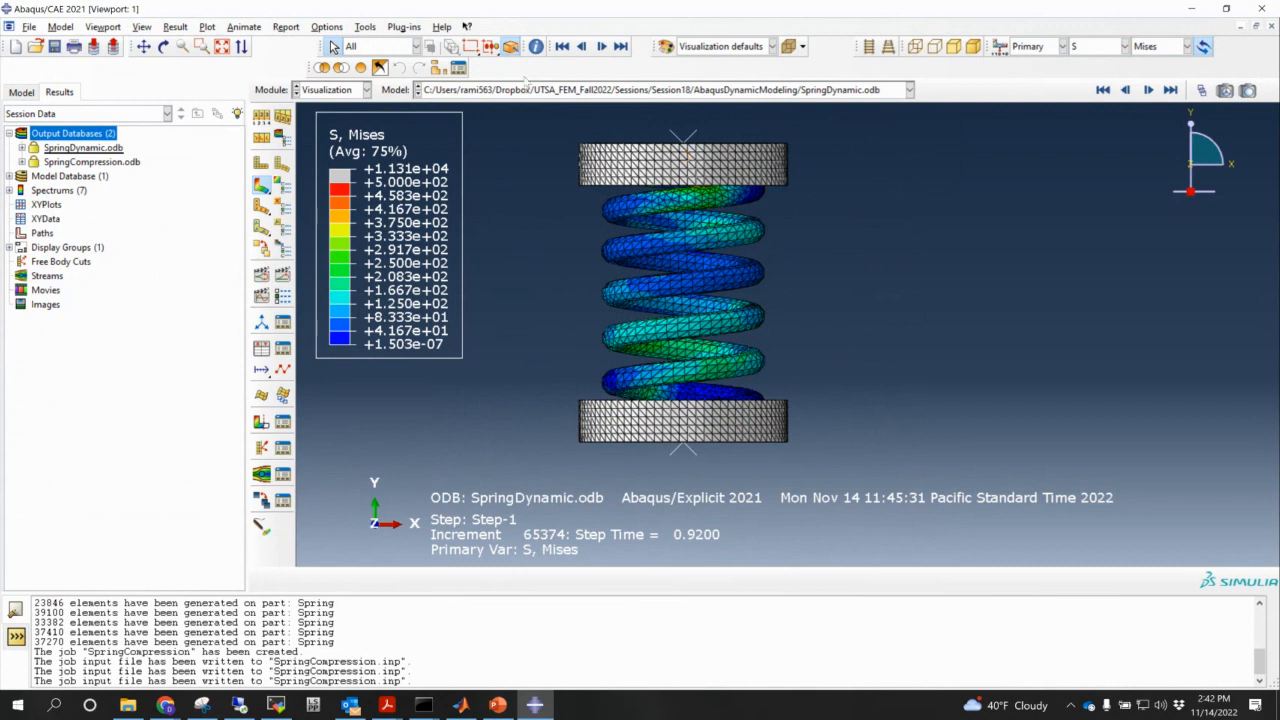
- Plot the spatial displacement U2 history against time from History Output
left_click(175, 26)
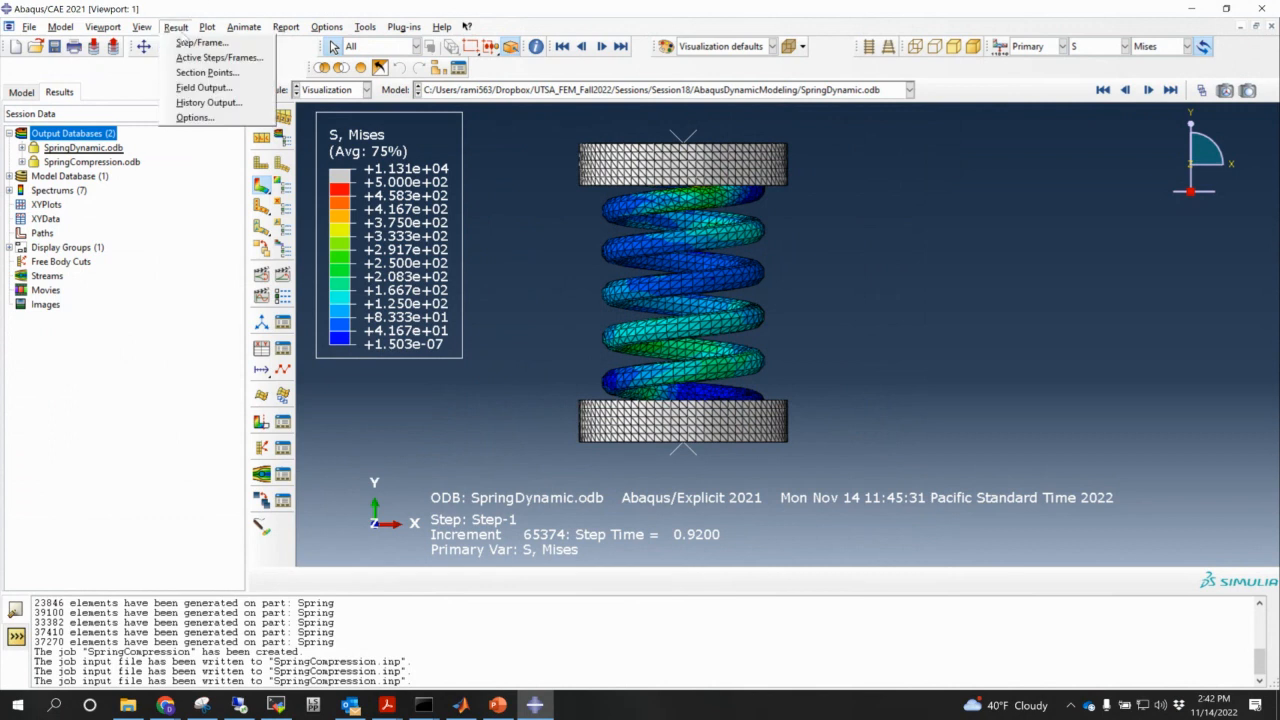
left_click(200, 86)
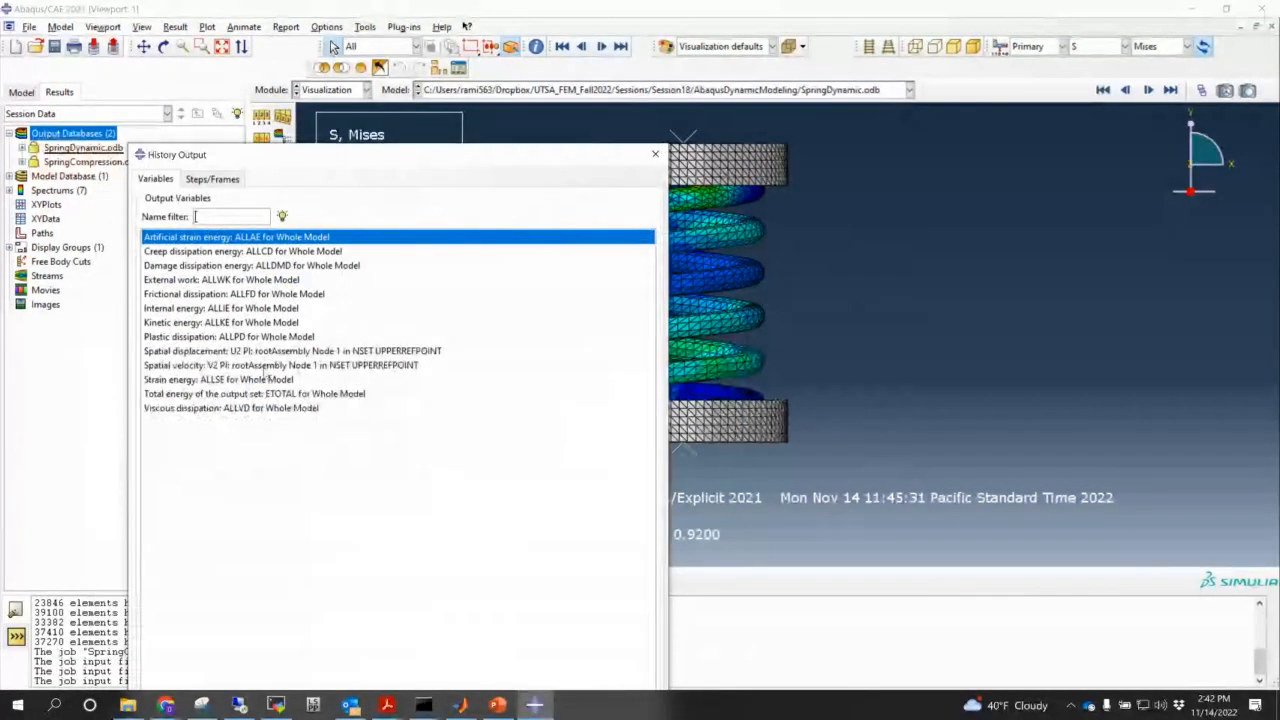
left_click(260, 351)
left_click_drag(397, 155, 410, 255)
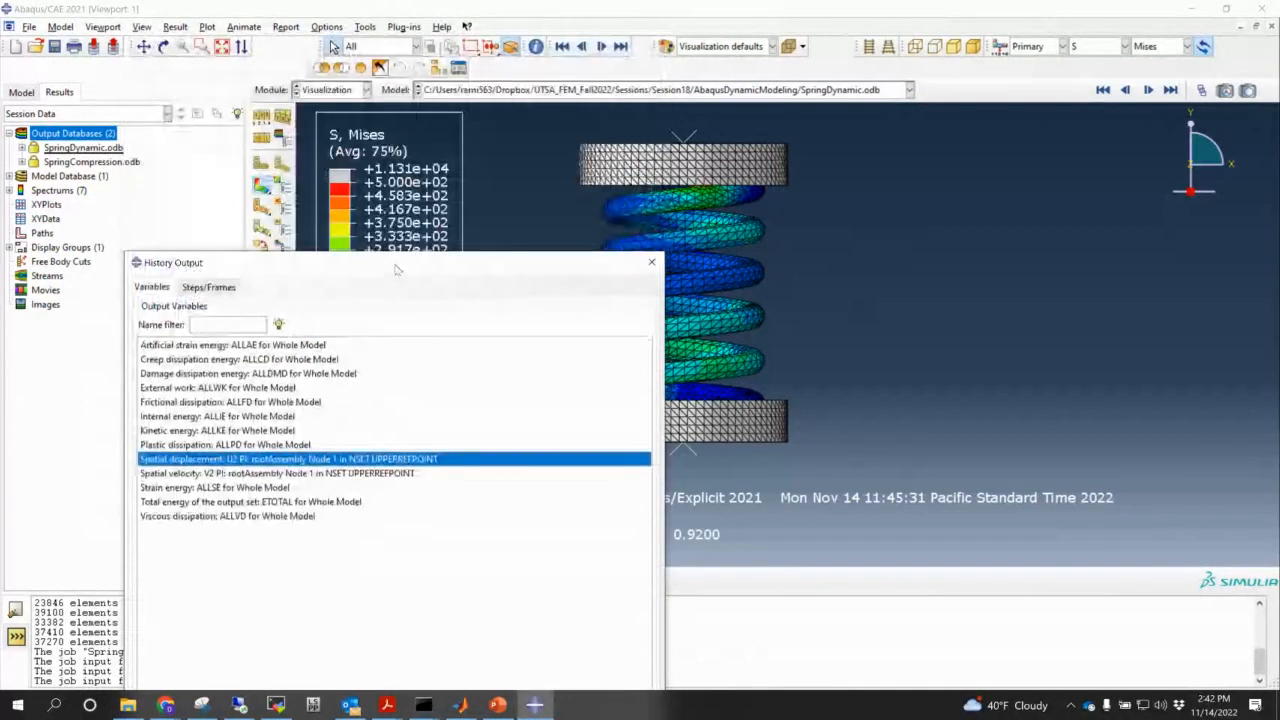
left_click(375, 583)
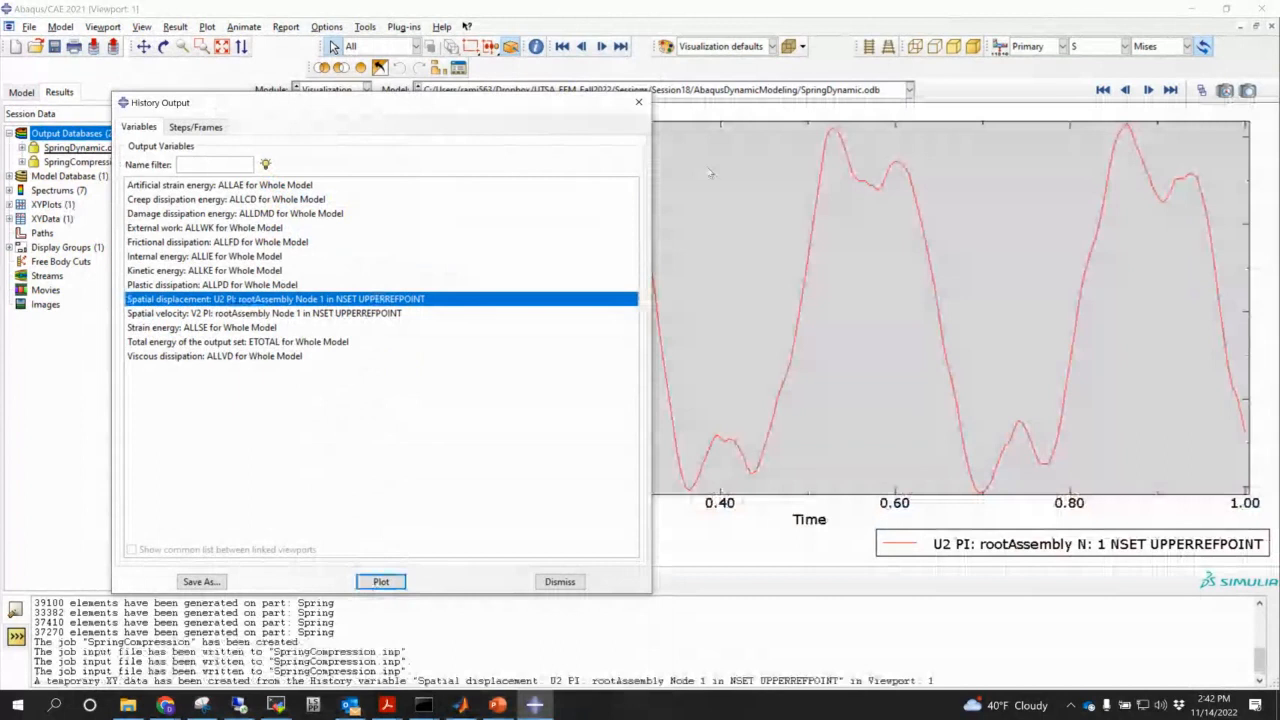
left_click_drag(541, 112, 233, 372)
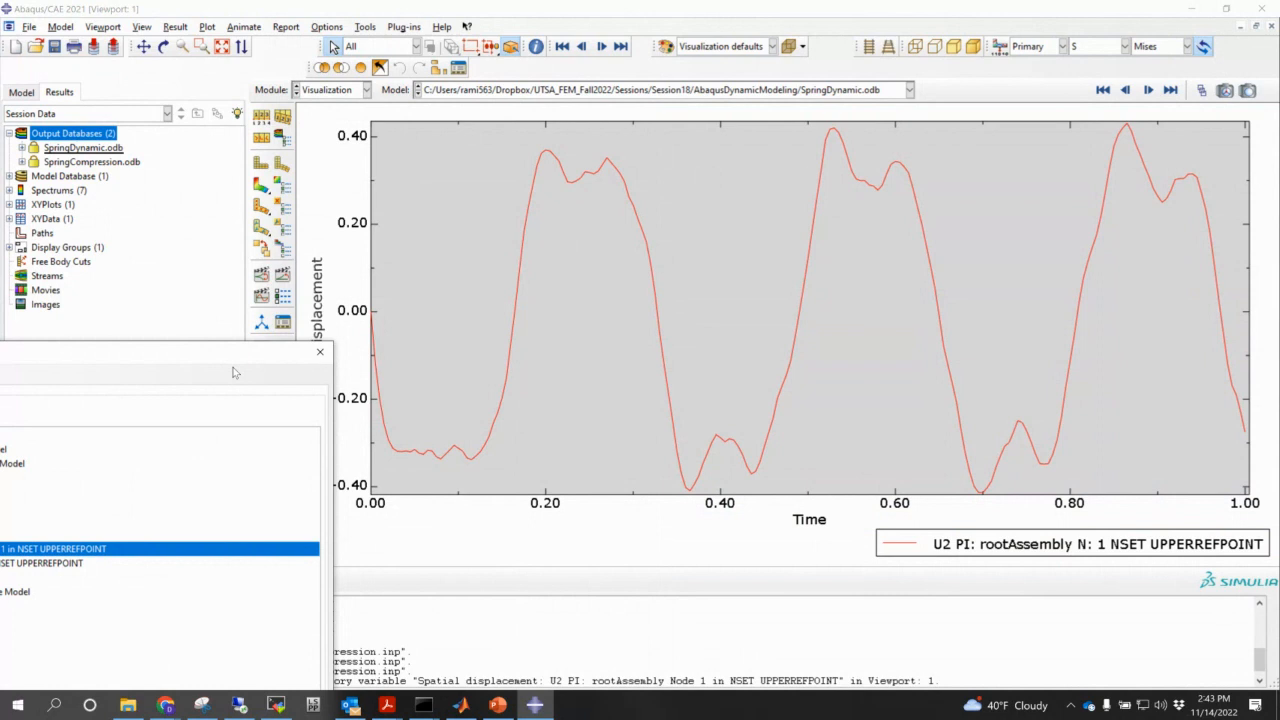
left_click_drag(152, 357, 607, 176)
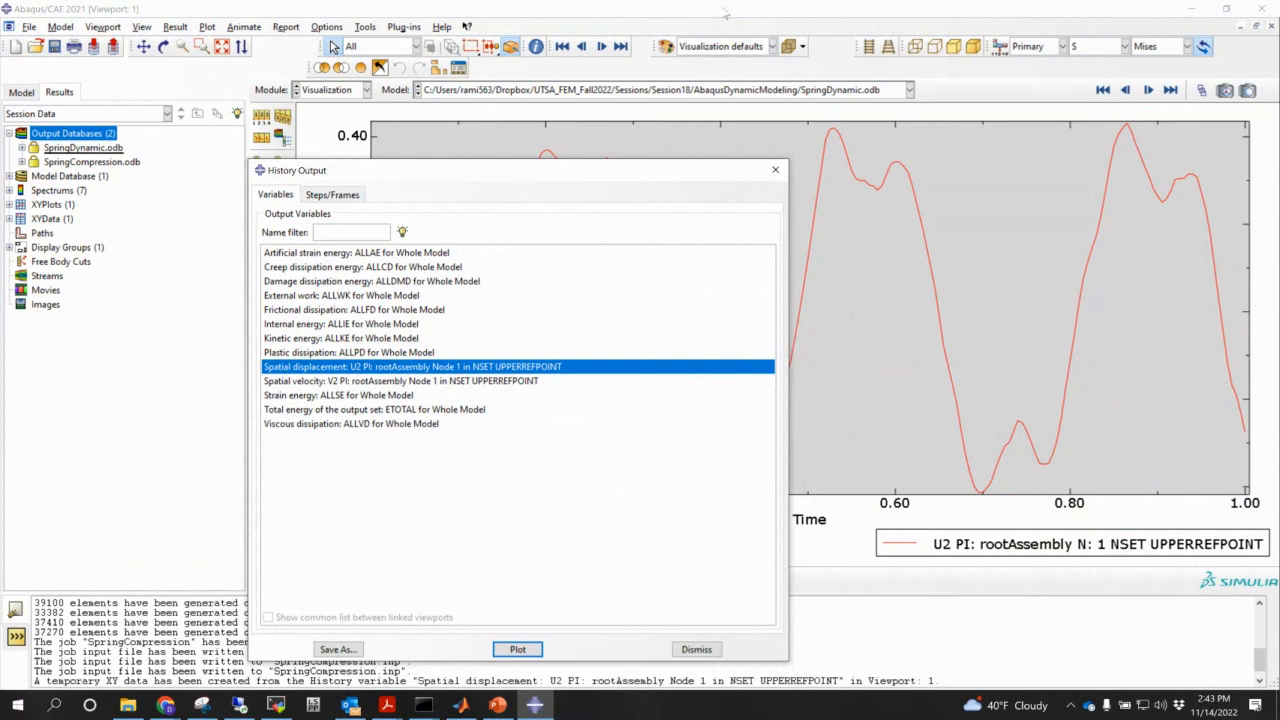
left_click(775, 169)
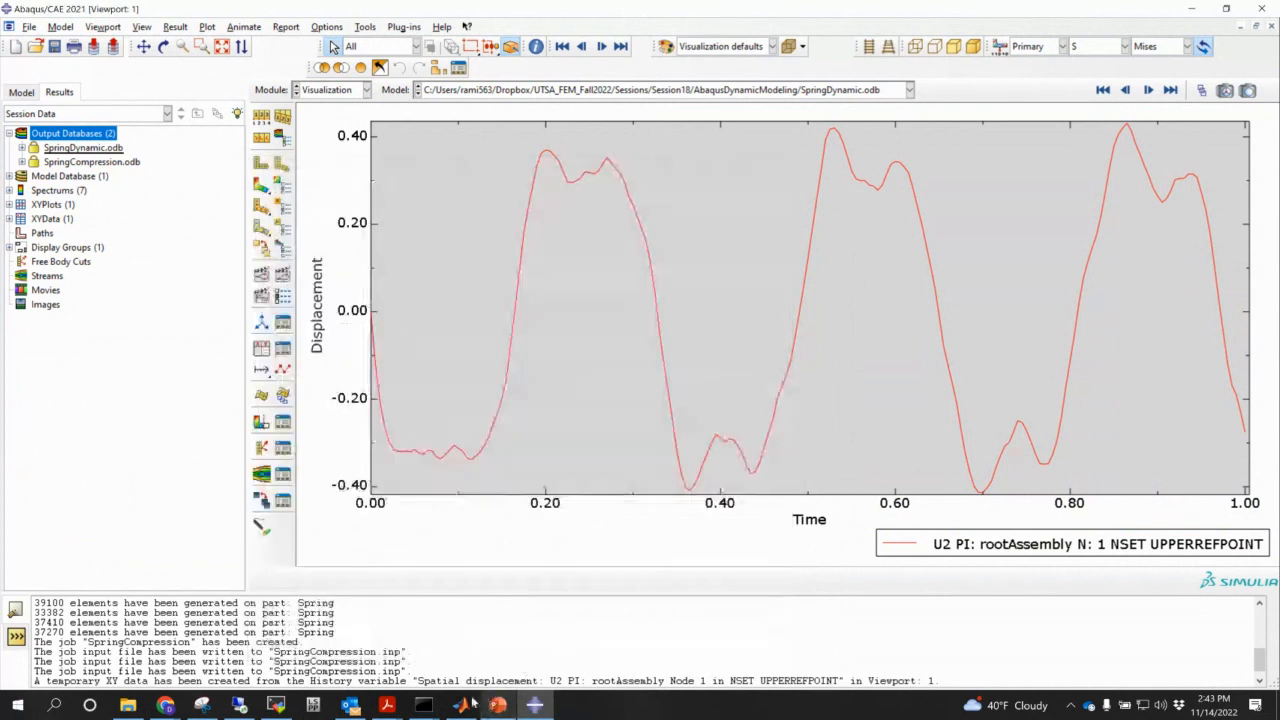
- Check the analysis-completed message in Command Prompt, then open SpringCompression.odb
mouse_move(424, 708)
left_click(369, 657)
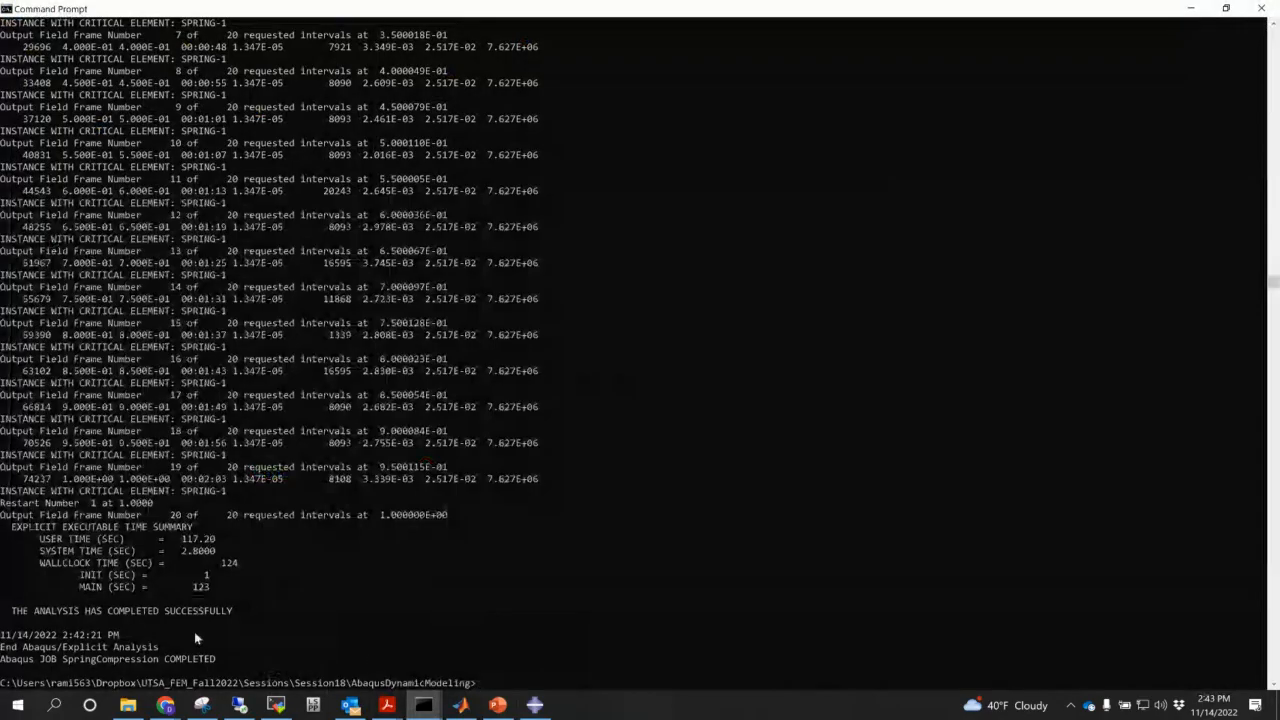
left_click_drag(191, 616, 205, 619)
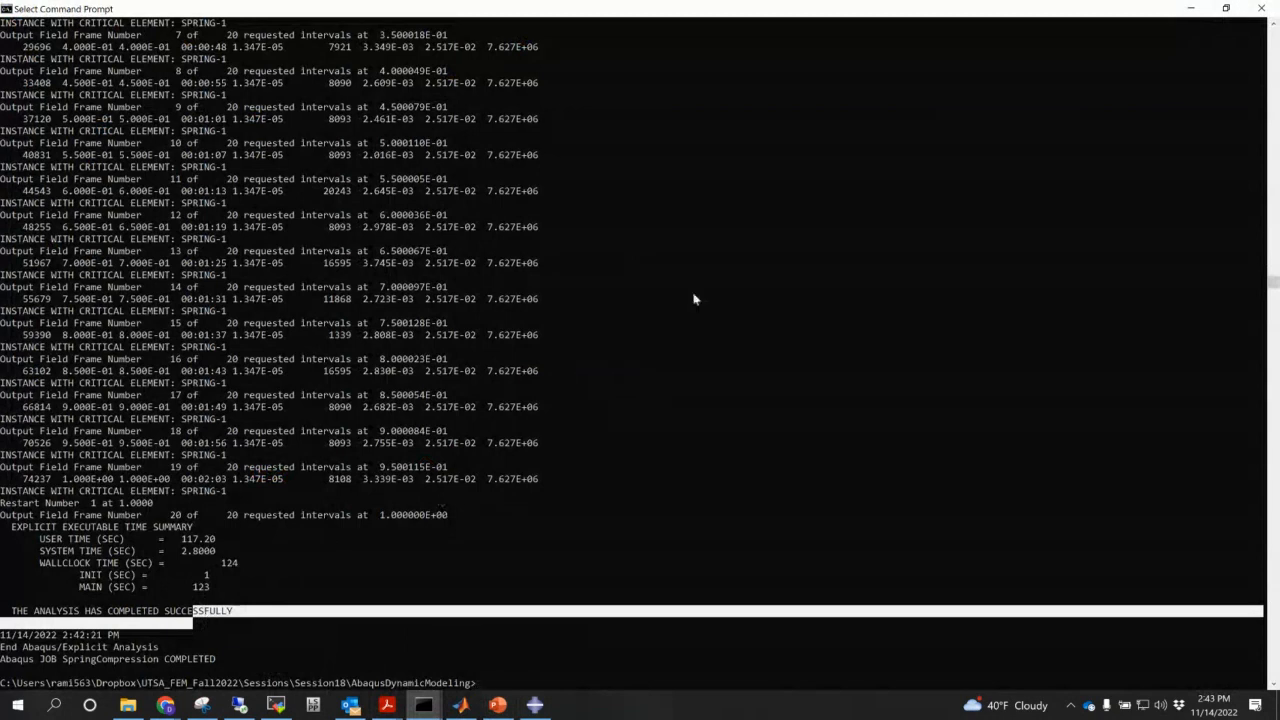
left_click(1204, 8)
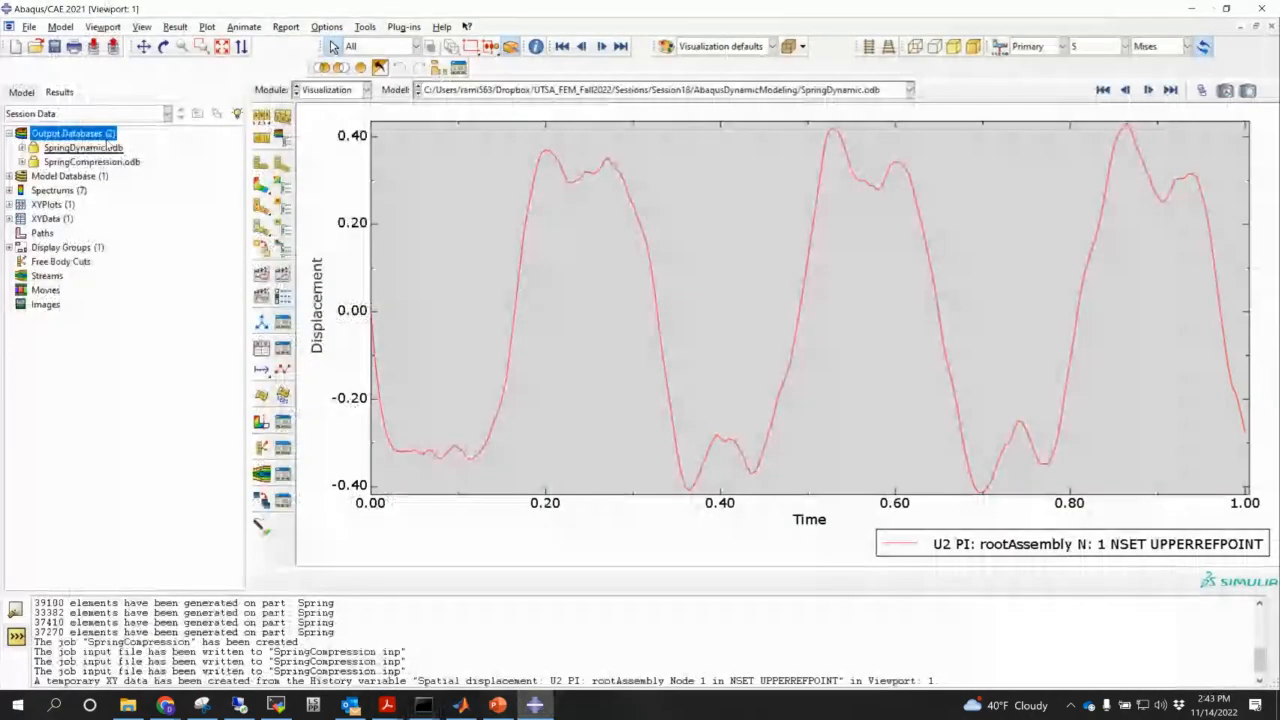
double_click(92, 161)
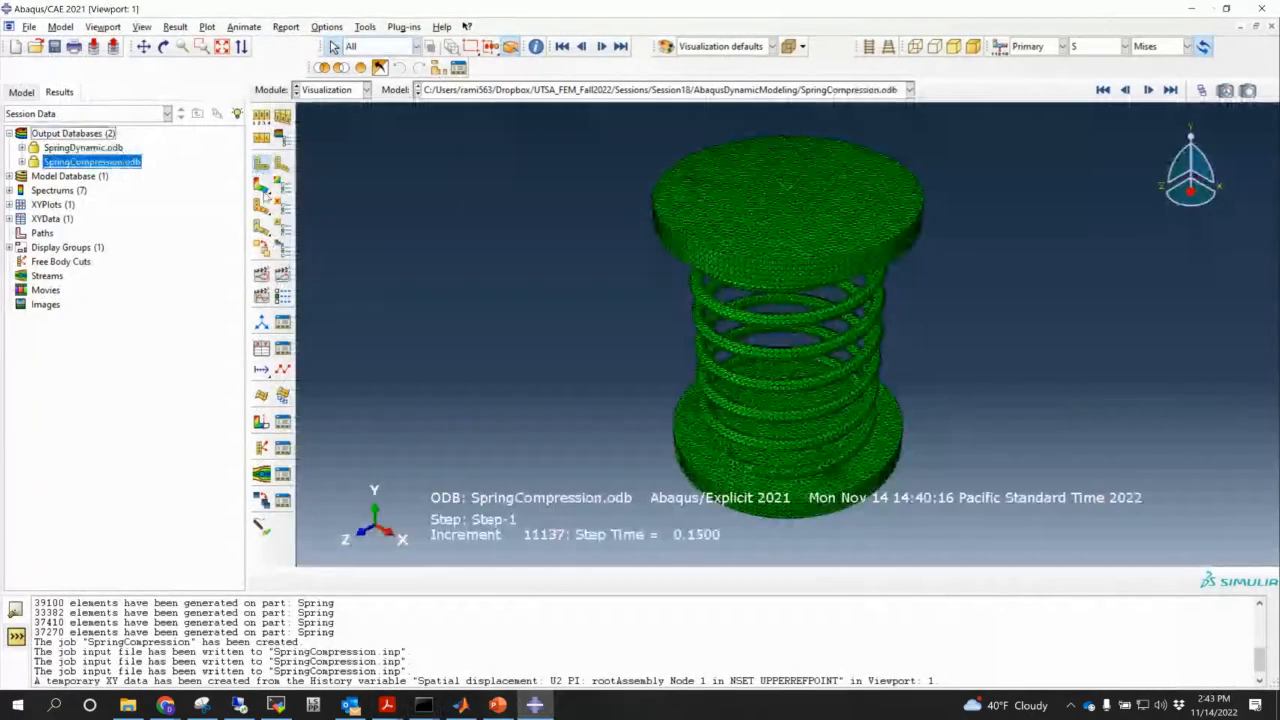
- Show the SpringCompression spring front-on as a Mises contour, scrubbing between first and last frames
left_click(1160, 188)
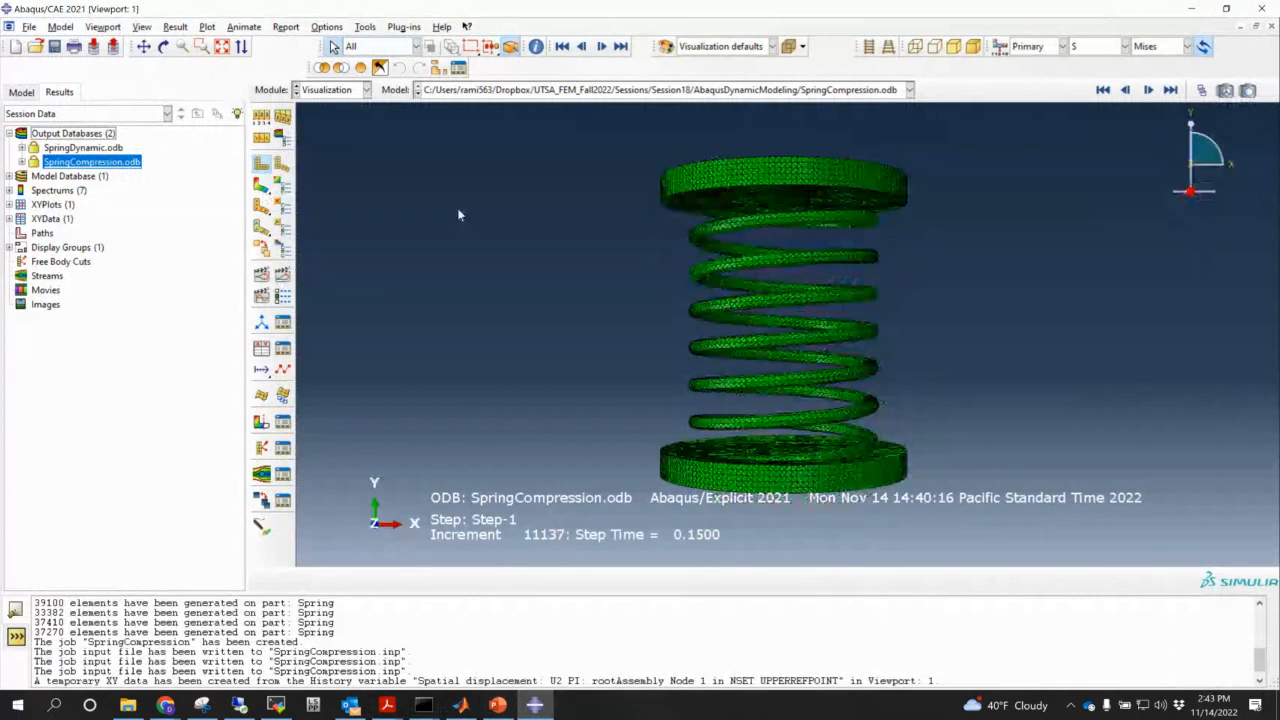
left_click(262, 185)
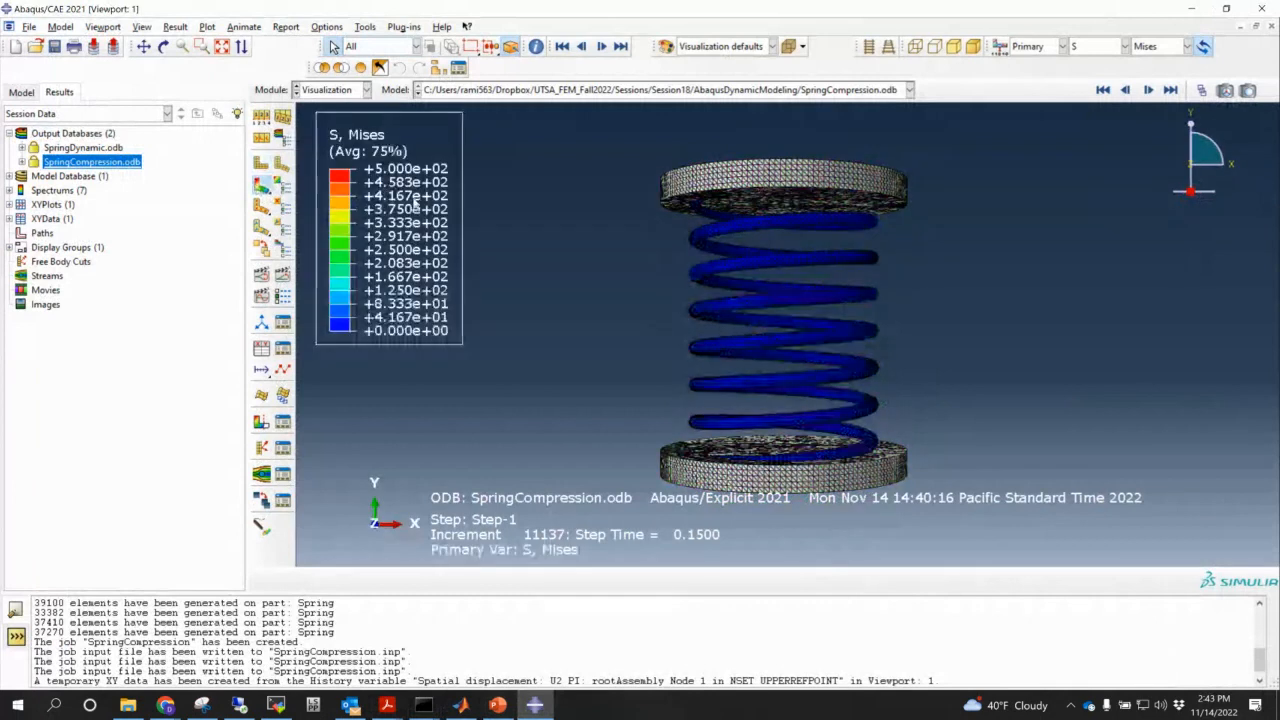
left_click(1224, 90)
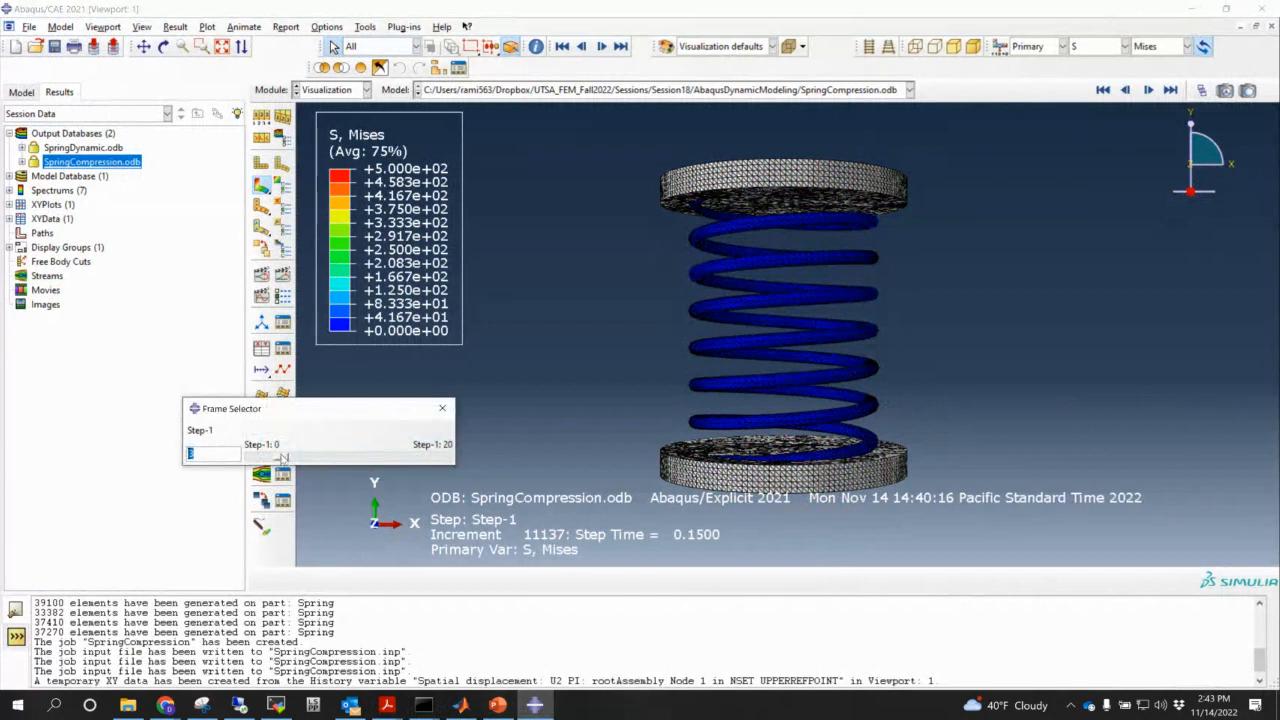
left_click_drag(283, 457, 354, 455)
left_click_drag(304, 455, 464, 451)
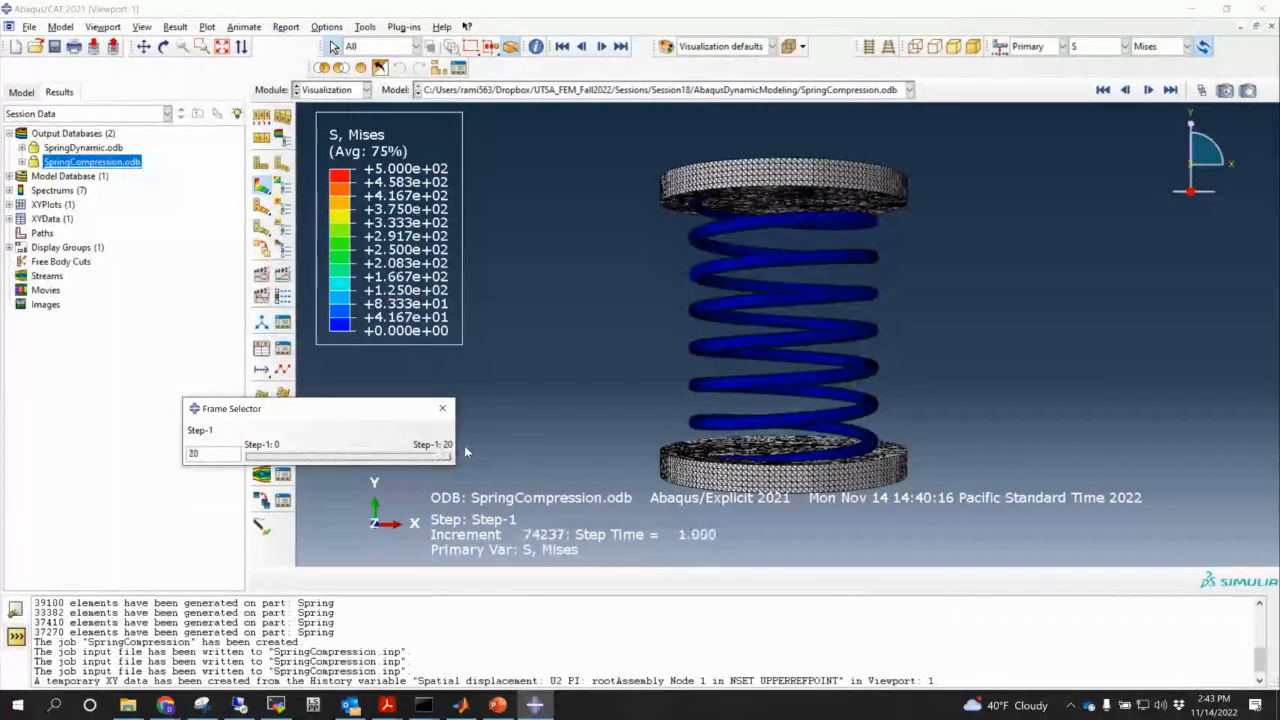
left_click(1103, 90)
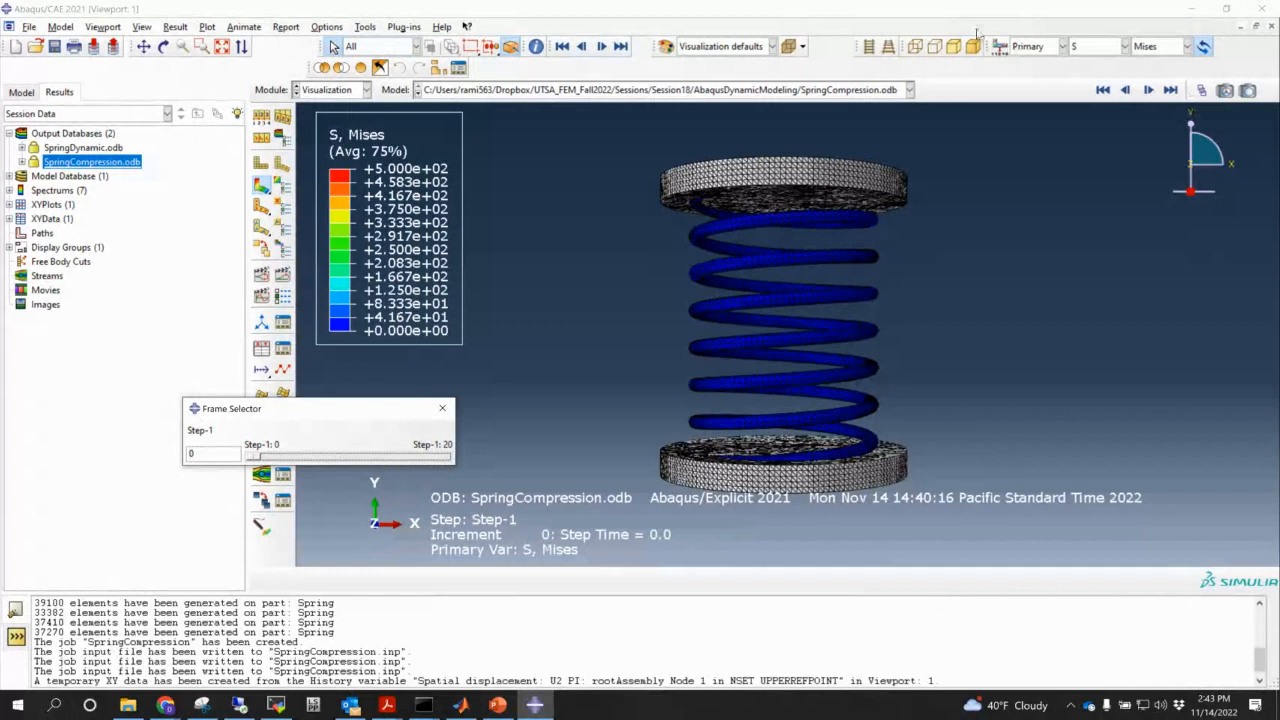
- Use parallel projection, reframe the spring, and finish at the final frame, step time 1.0
left_click(869, 46)
mouse_move(765, 319)
middle_mouse_down("ctrl+alt")
mouse_move(609, 245)
mouse_move(604, 313)
middle_mouse_up("ctrl+alt")
scroll(609, 245, "up", 3)
scroll(620, 243, "down", 3)
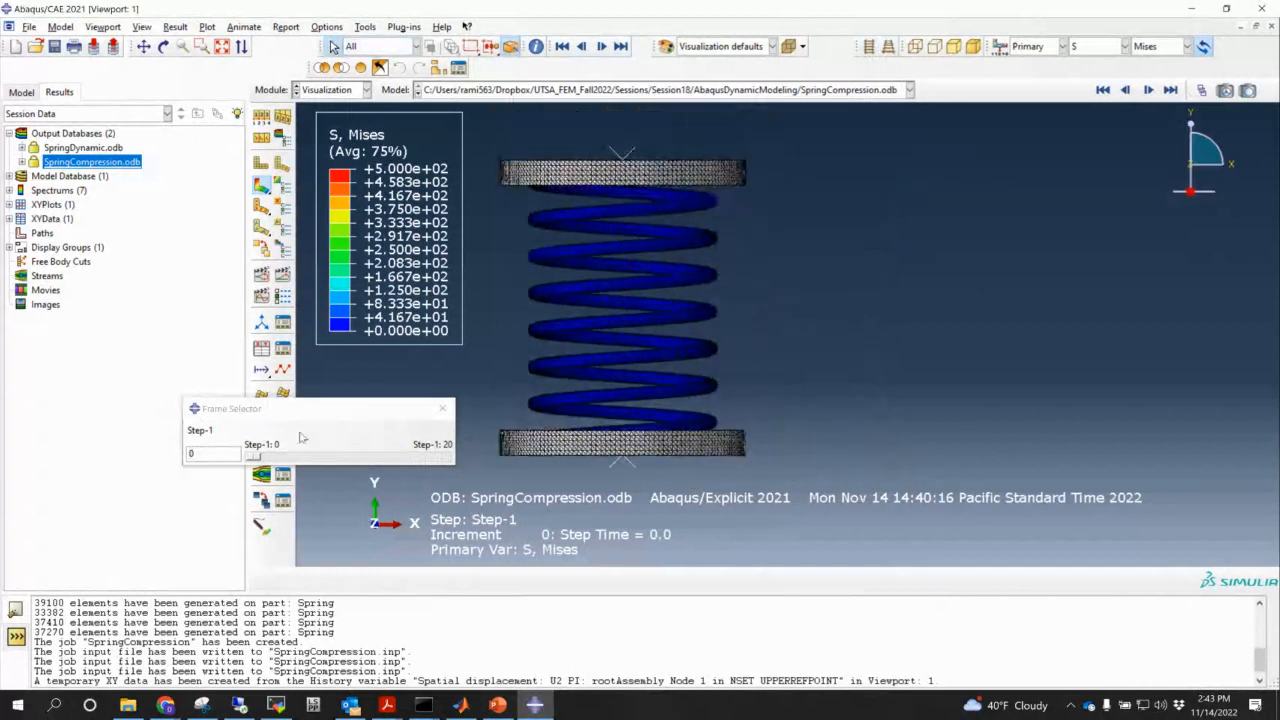
left_click_drag(253, 456, 477, 462)
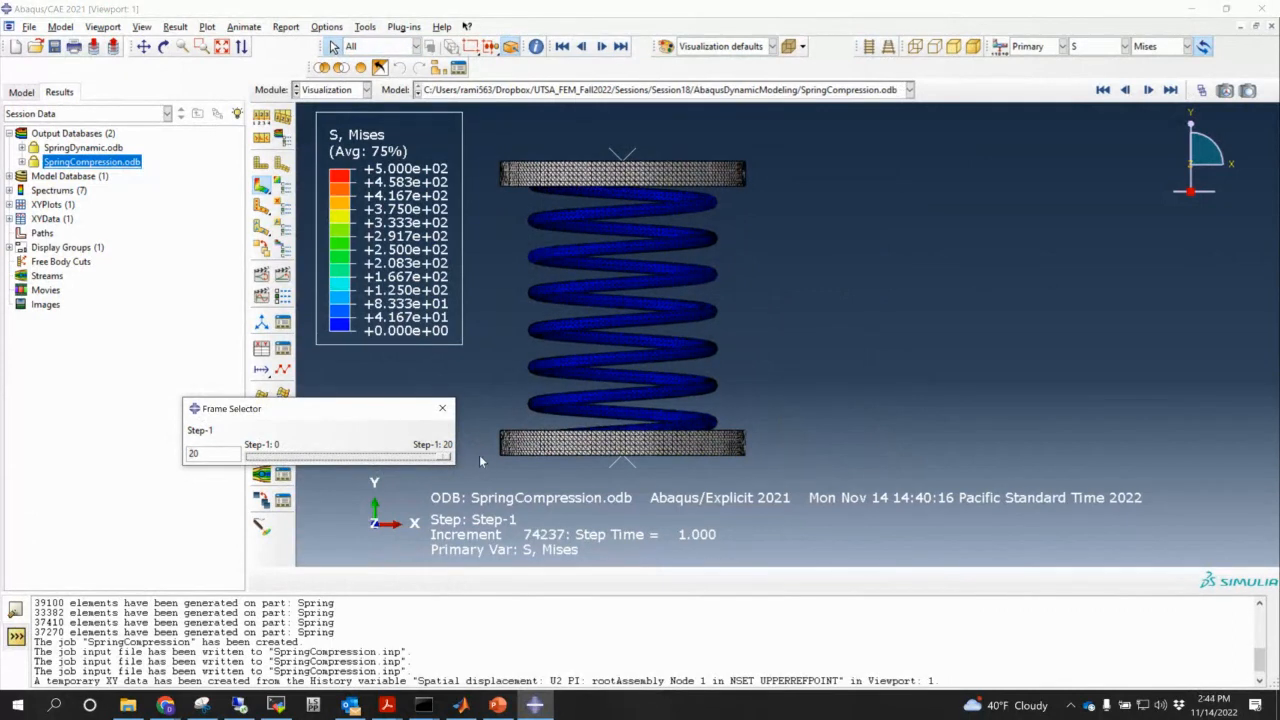
scroll(561, 373, "down", 2)
middle_click_drag(565, 372, 594, 412, "ctrl+alt")
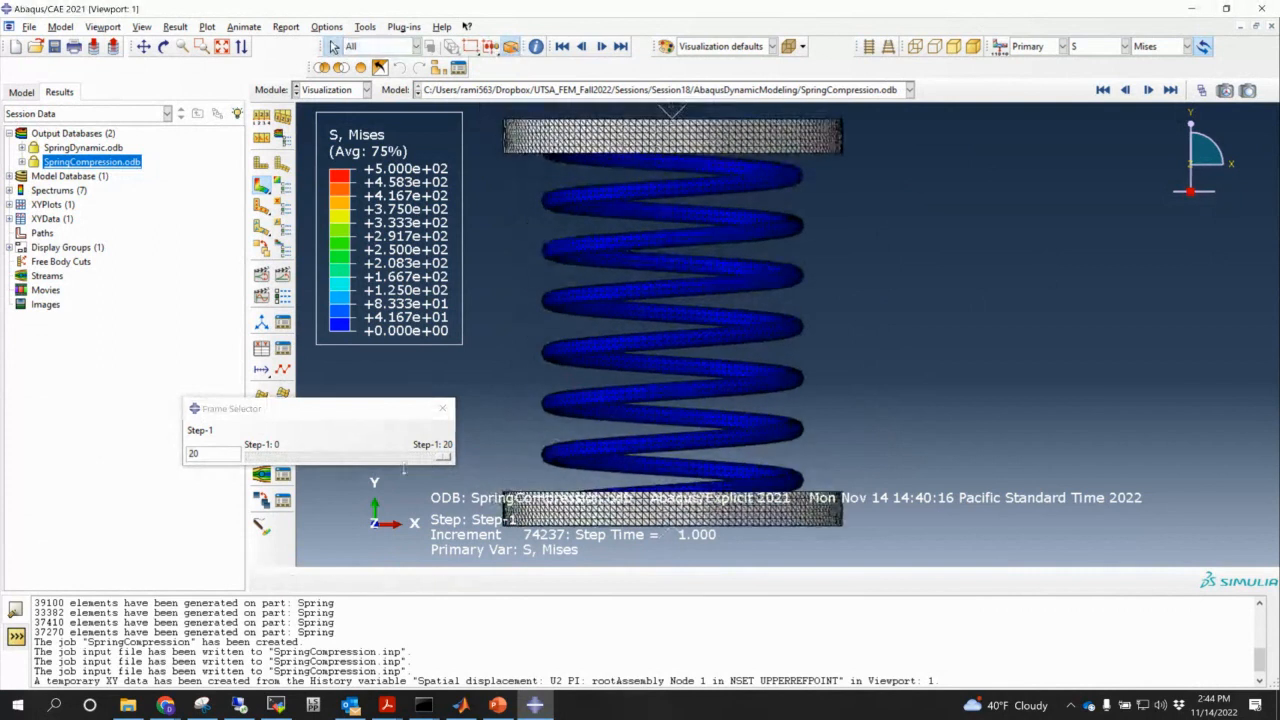
left_click_drag(443, 458, 600, 450)
left_click(442, 408)
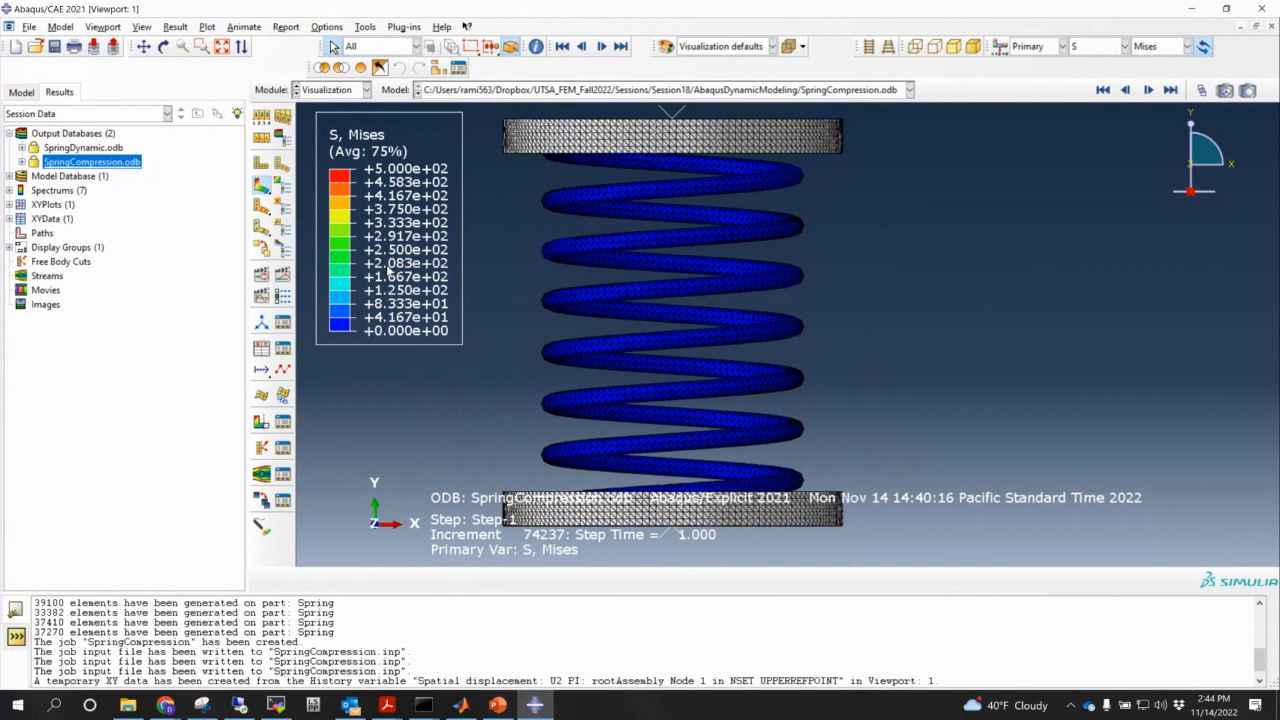
- Return to the model database, collapse the Spring model tree and start a new model
left_click(21, 92)
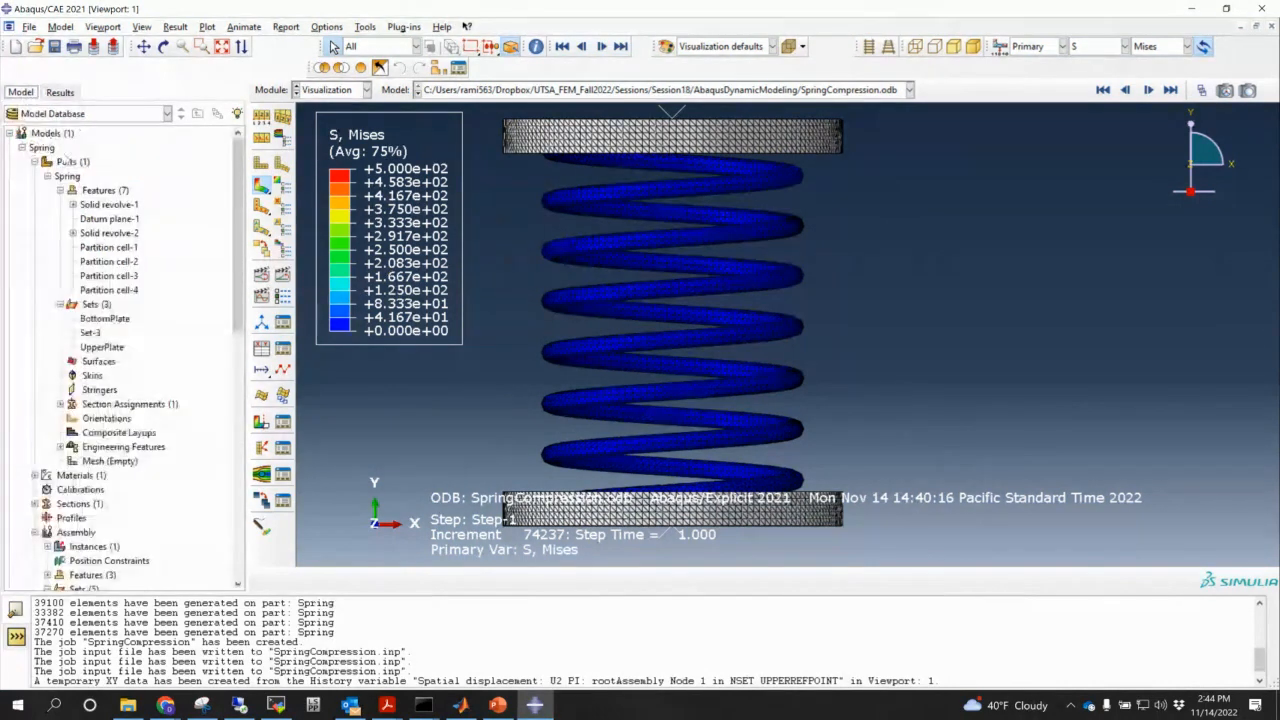
left_click(22, 147)
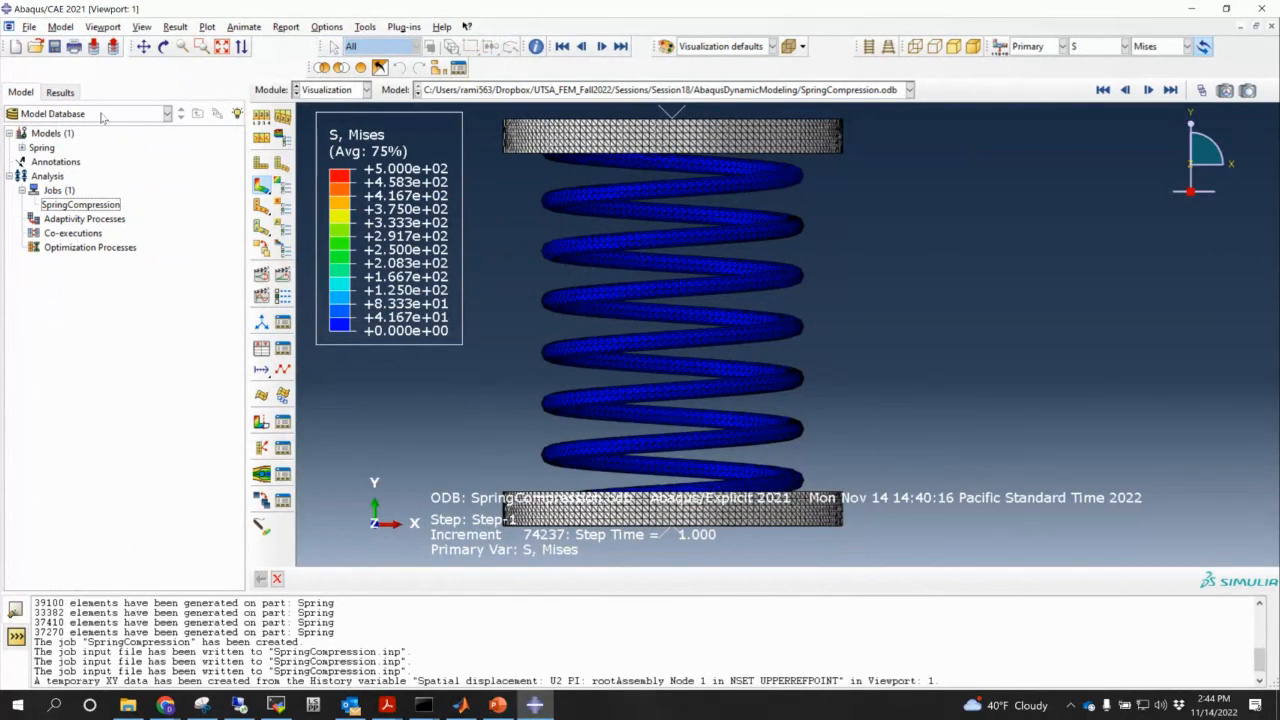
double_click(47, 132)
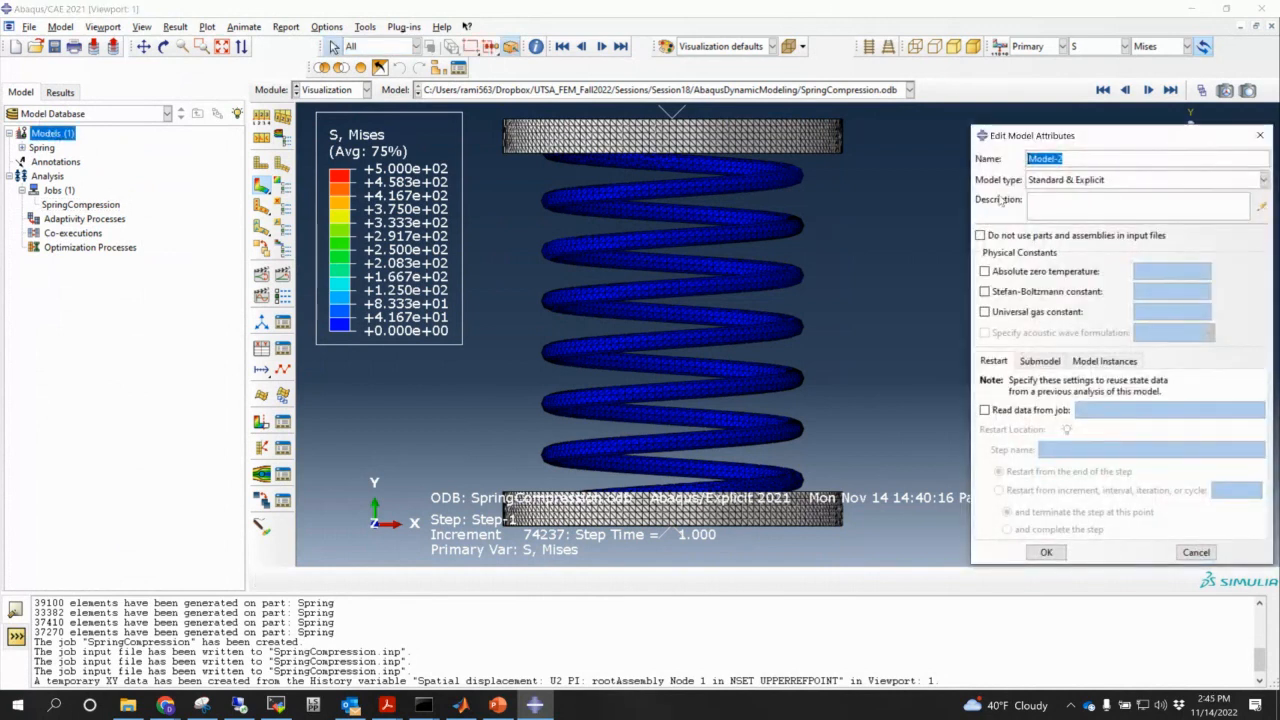
- Name the new model PojectileImpact and expand its model tree
type("PojectileImpact")
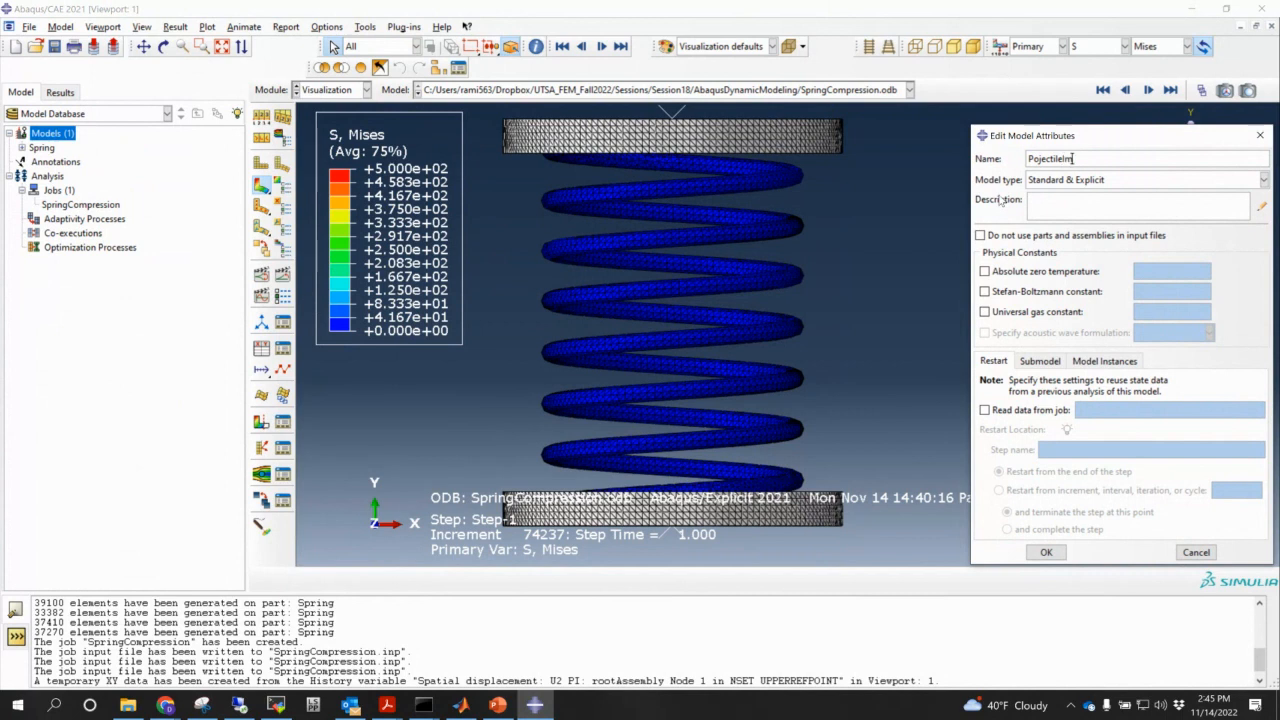
left_click(1046, 552)
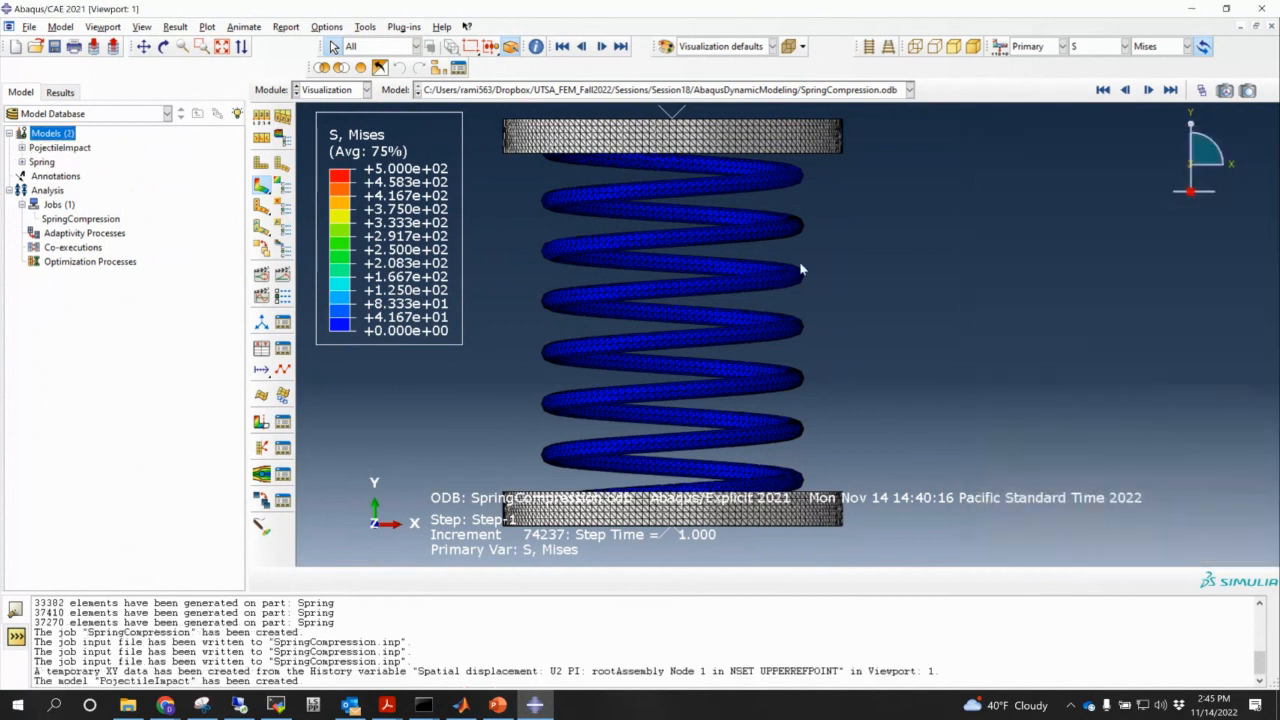
left_click(21, 147)
- Create a 3D solid revolved part named Plate, then bring up the PowerPoint slides
double_click(65, 162)
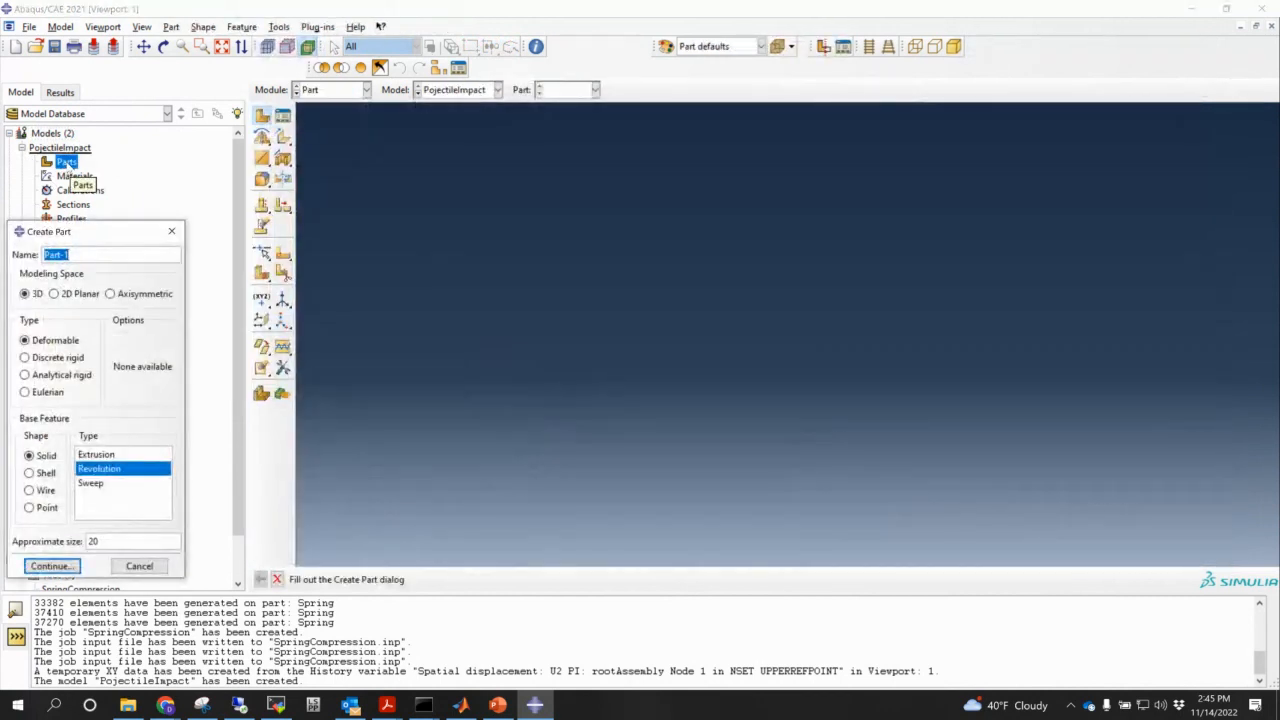
type("Plate")
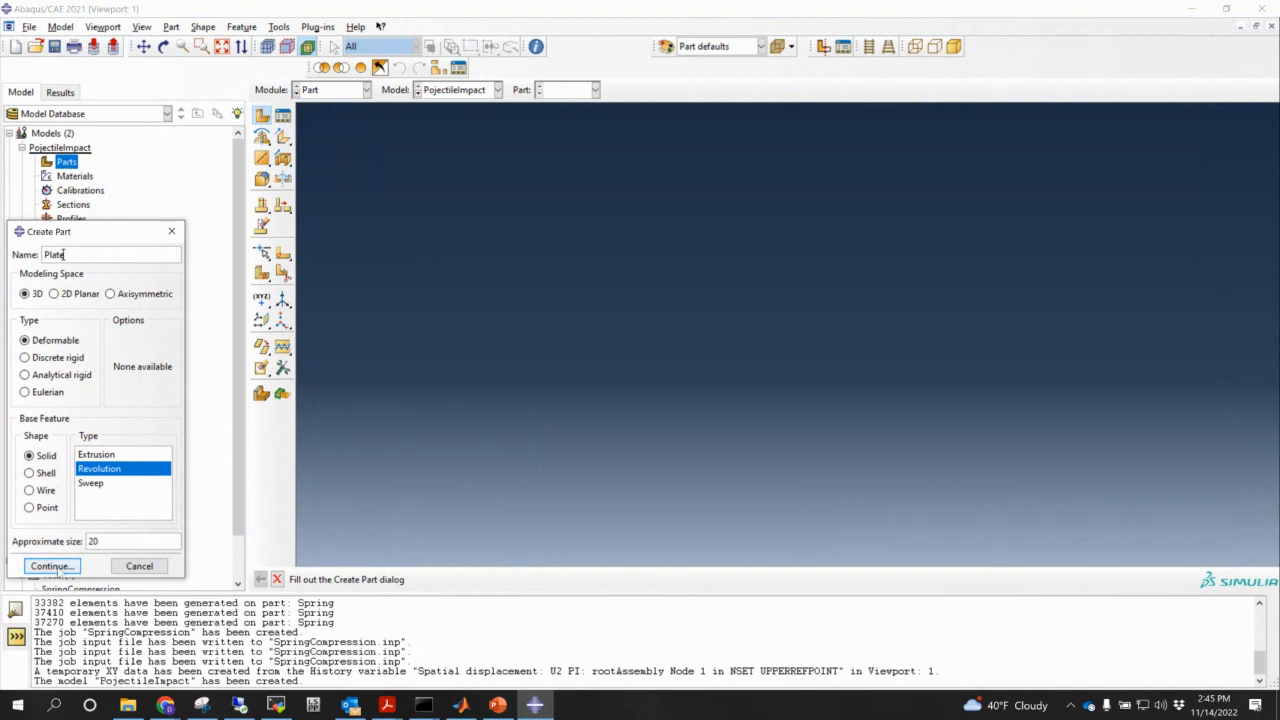
left_click(52, 566)
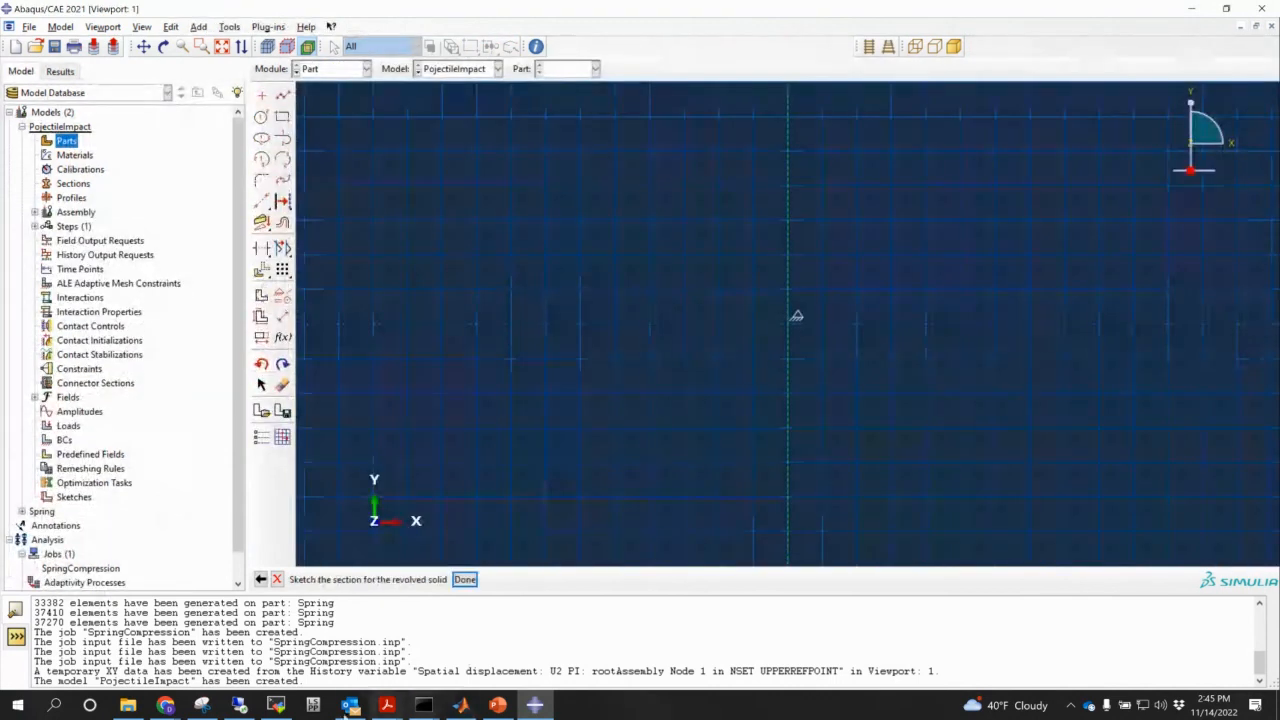
left_click(503, 710)
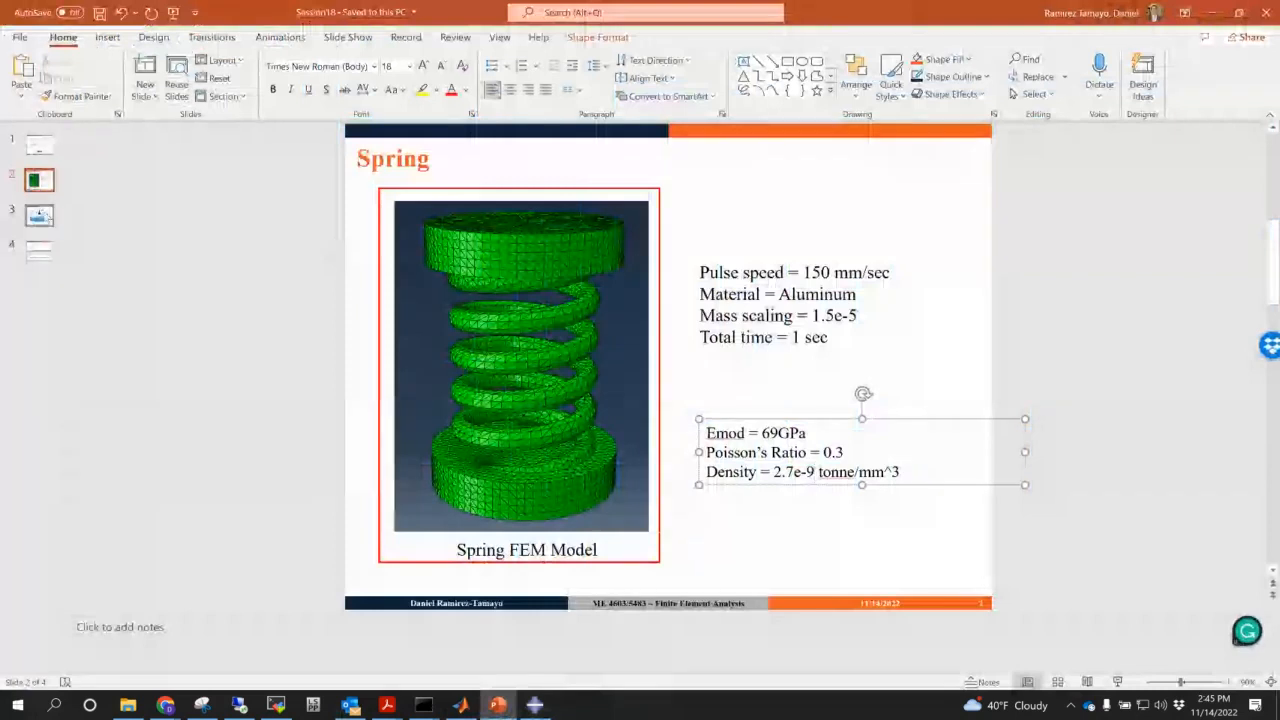
- Check the plate dimensions (R = 5 mm, H = 0.2 mm) on the Problem Statement slide, then return to Abaqus
scroll(779, 392, "down", 1)
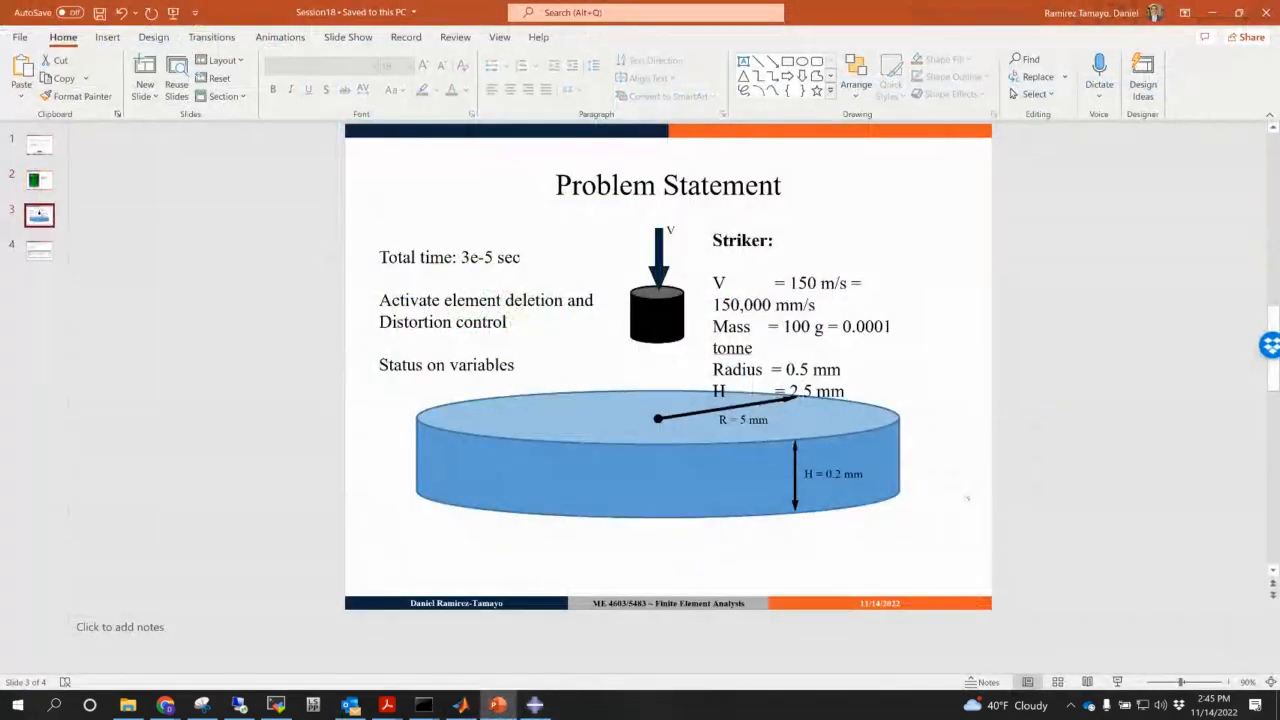
left_click(567, 438)
left_click_drag(567, 438, 575, 487)
left_click(1038, 461)
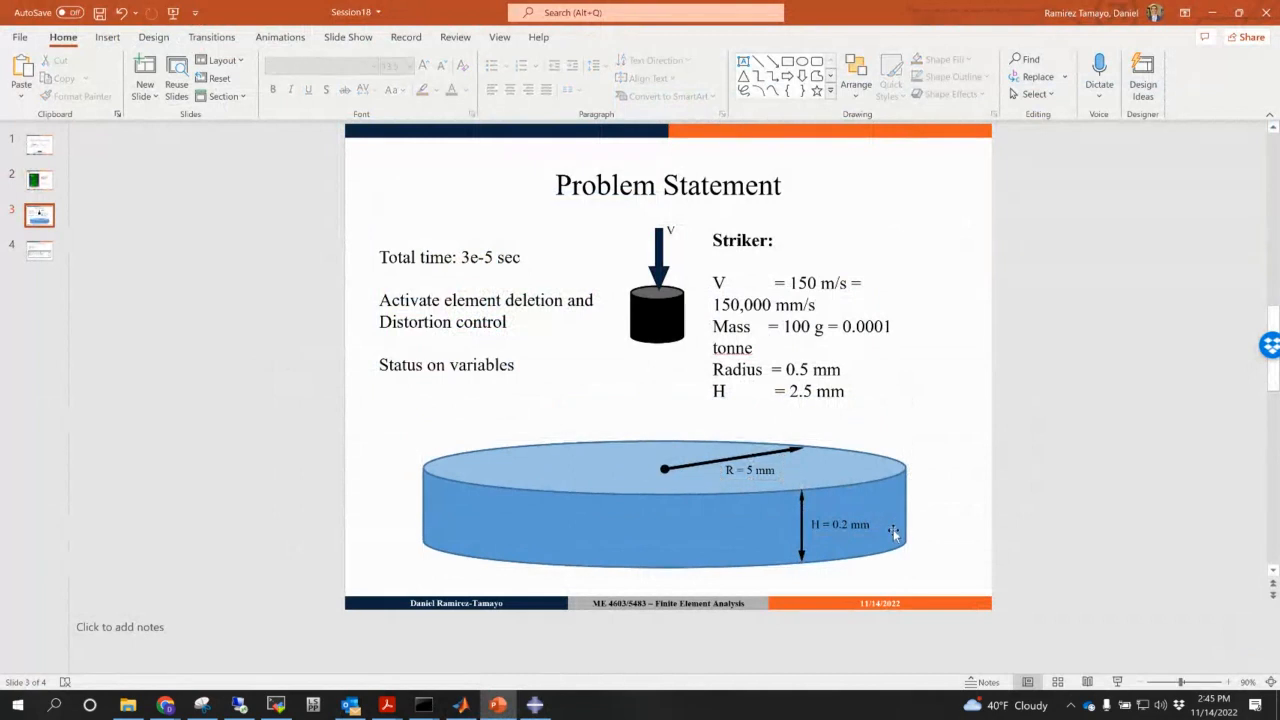
left_click(534, 705)
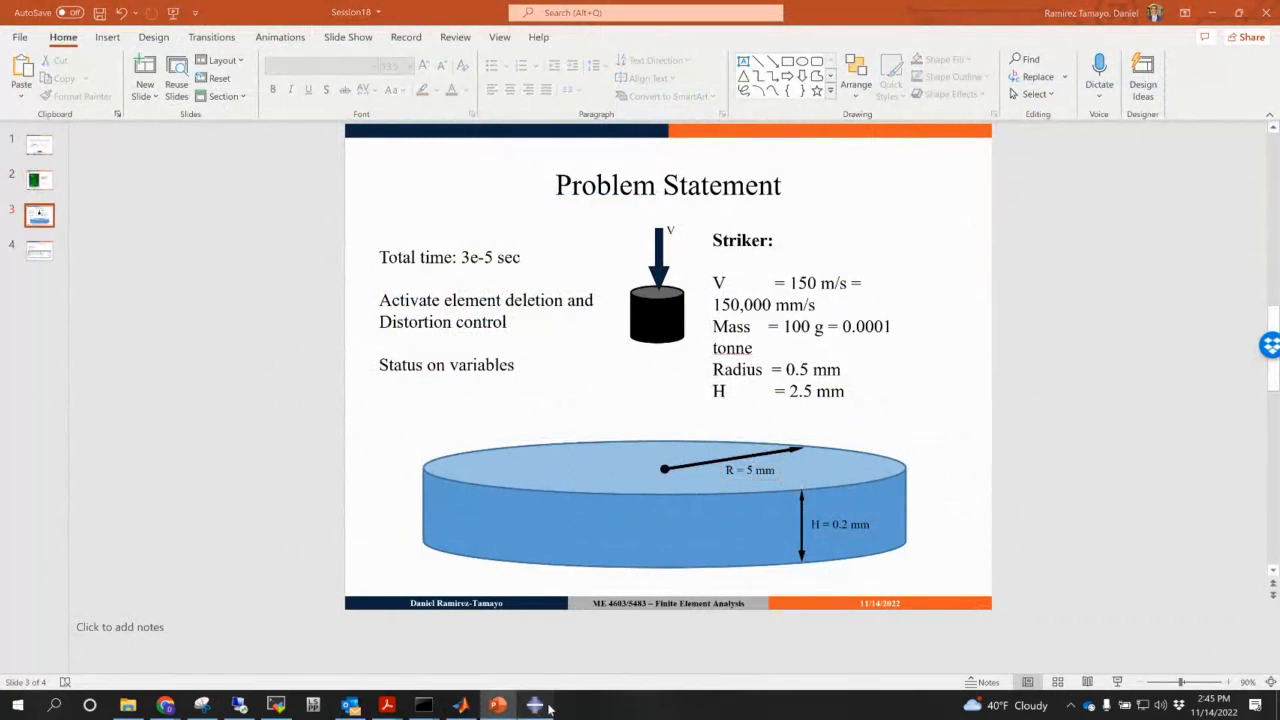
- Sketch a 5 by 0.2 rectangle from the origin and revolve it 360 degrees into the Plate disk
left_click(282, 117)
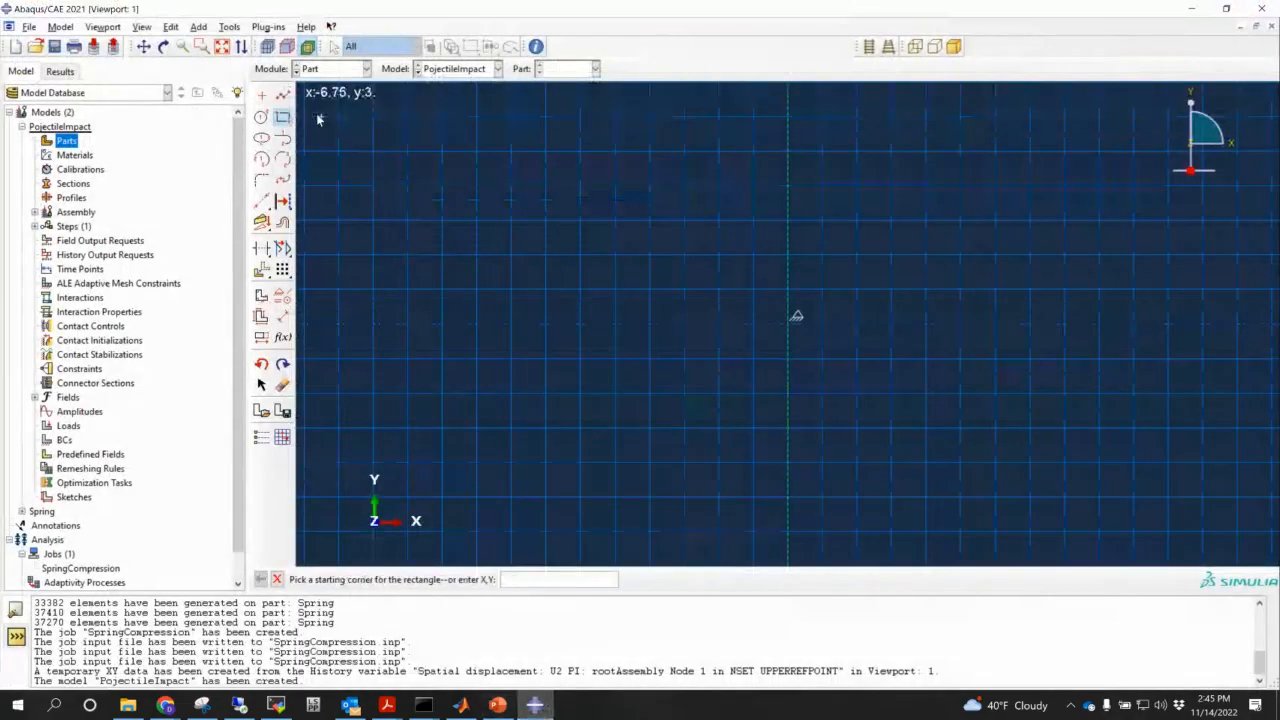
type("0,0")
key("Return")
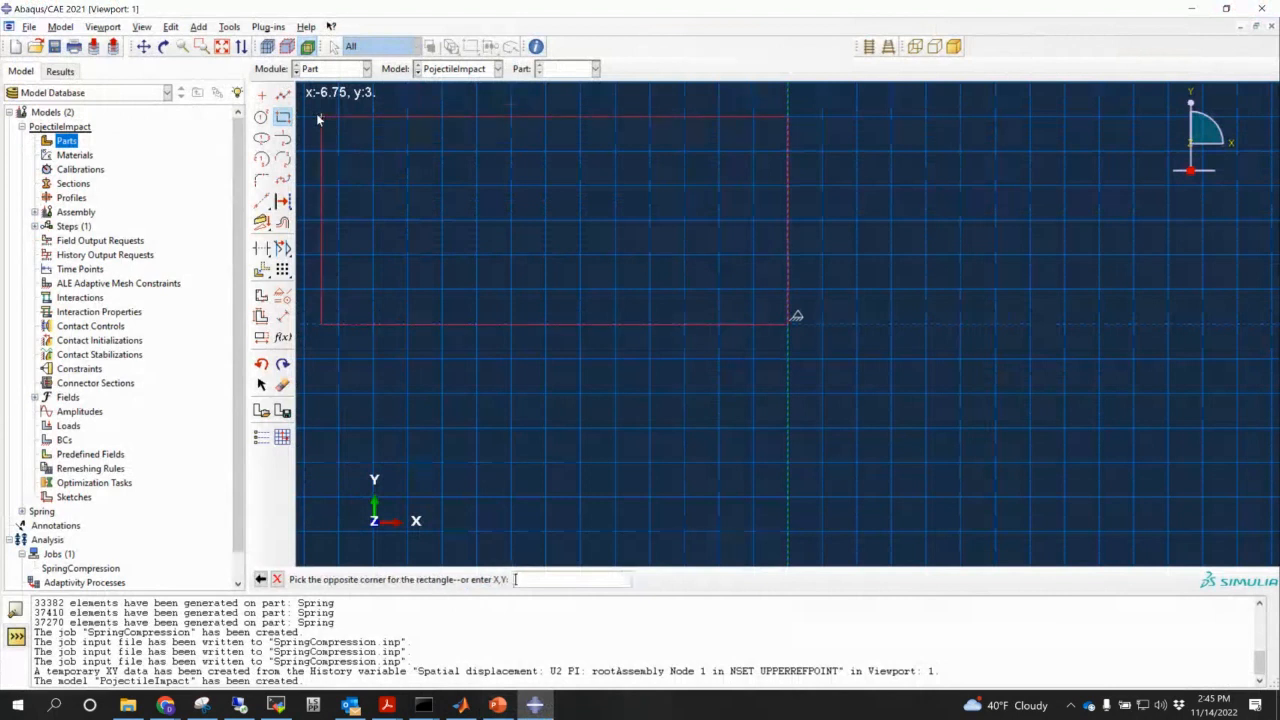
type("1")
type(",")
type("0.2")
key("Return")
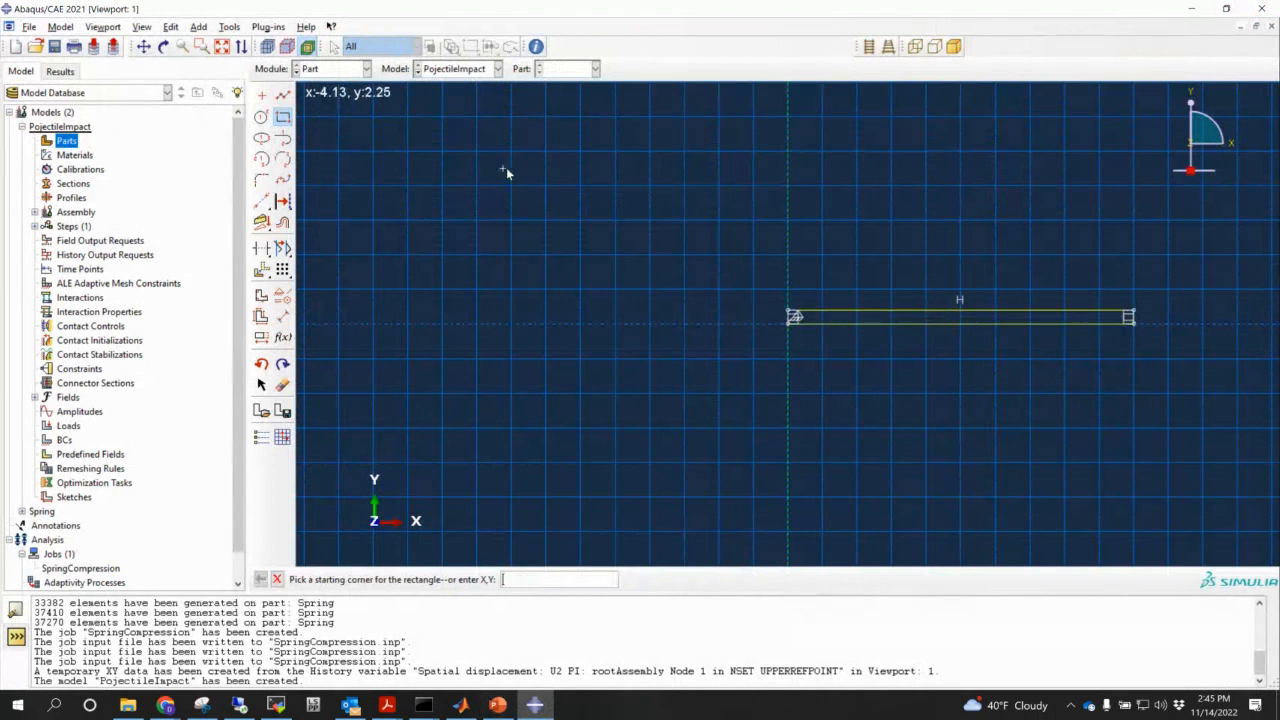
key("Escape")
left_click(465, 580)
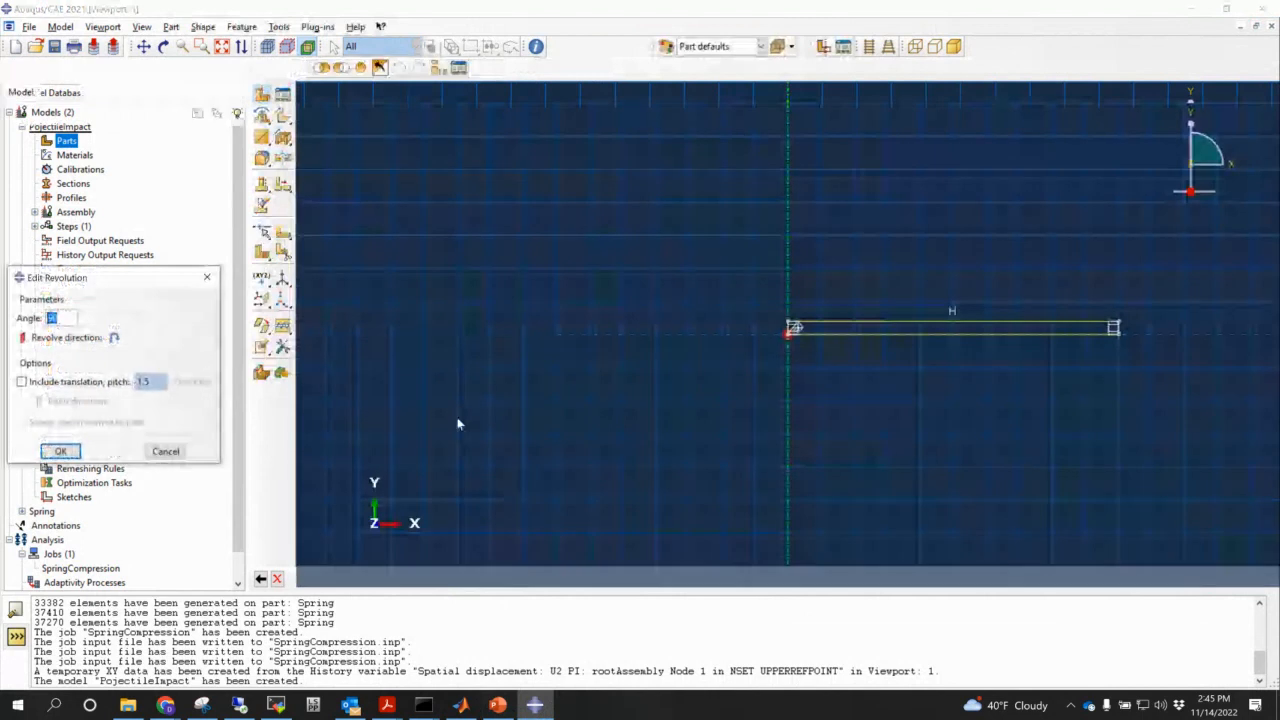
type("0")
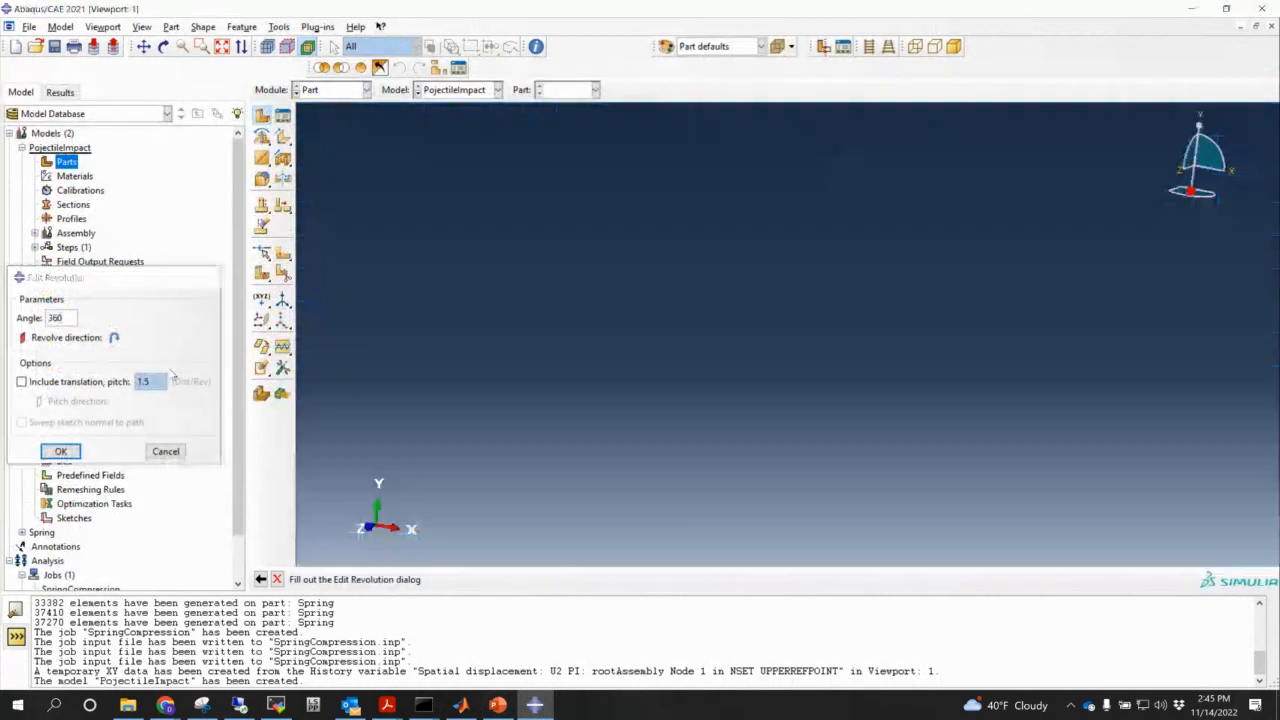
key("Return")
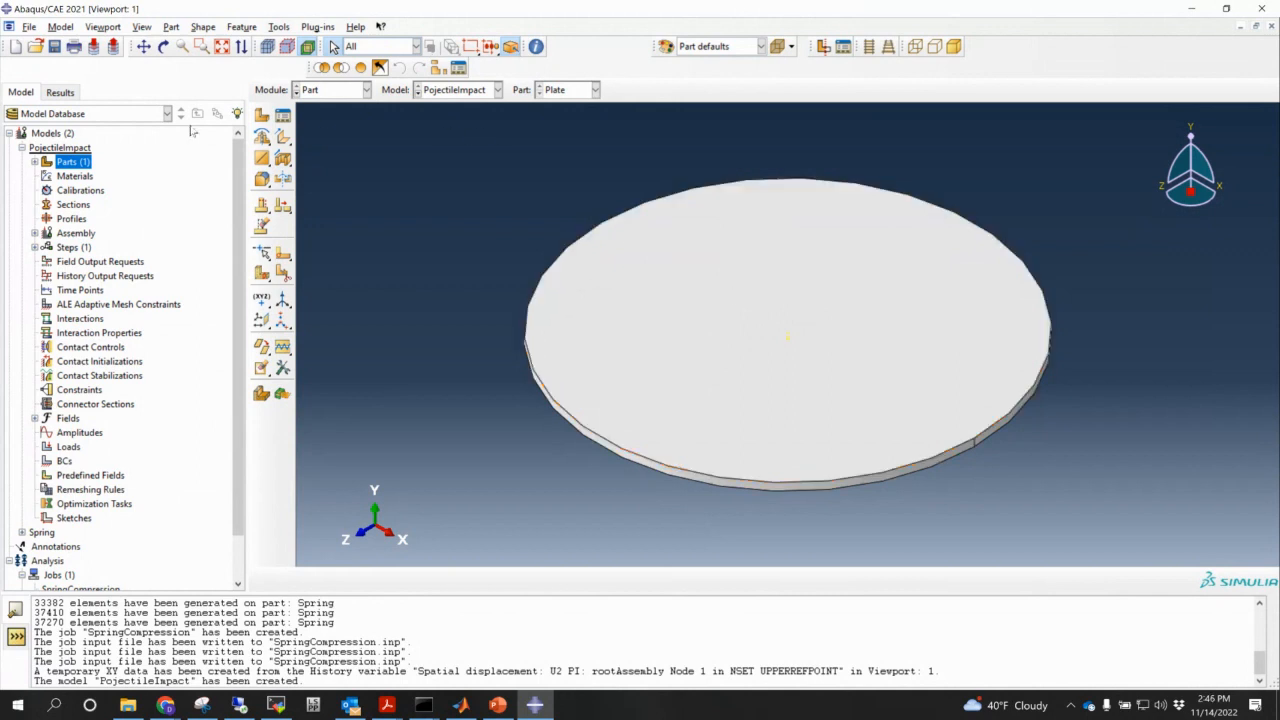
- Partition the plate's top face with a small circle sketched at the plate's centre
left_click(283, 253)
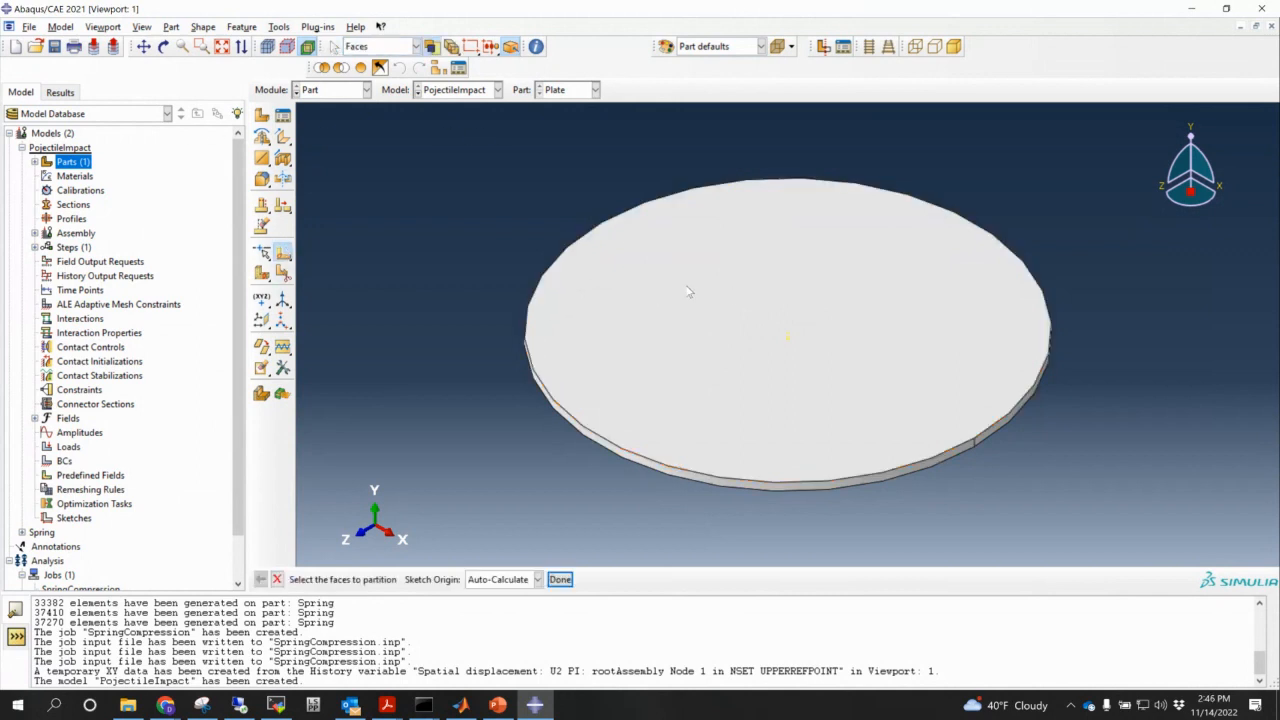
left_click(650, 321)
left_click(559, 579)
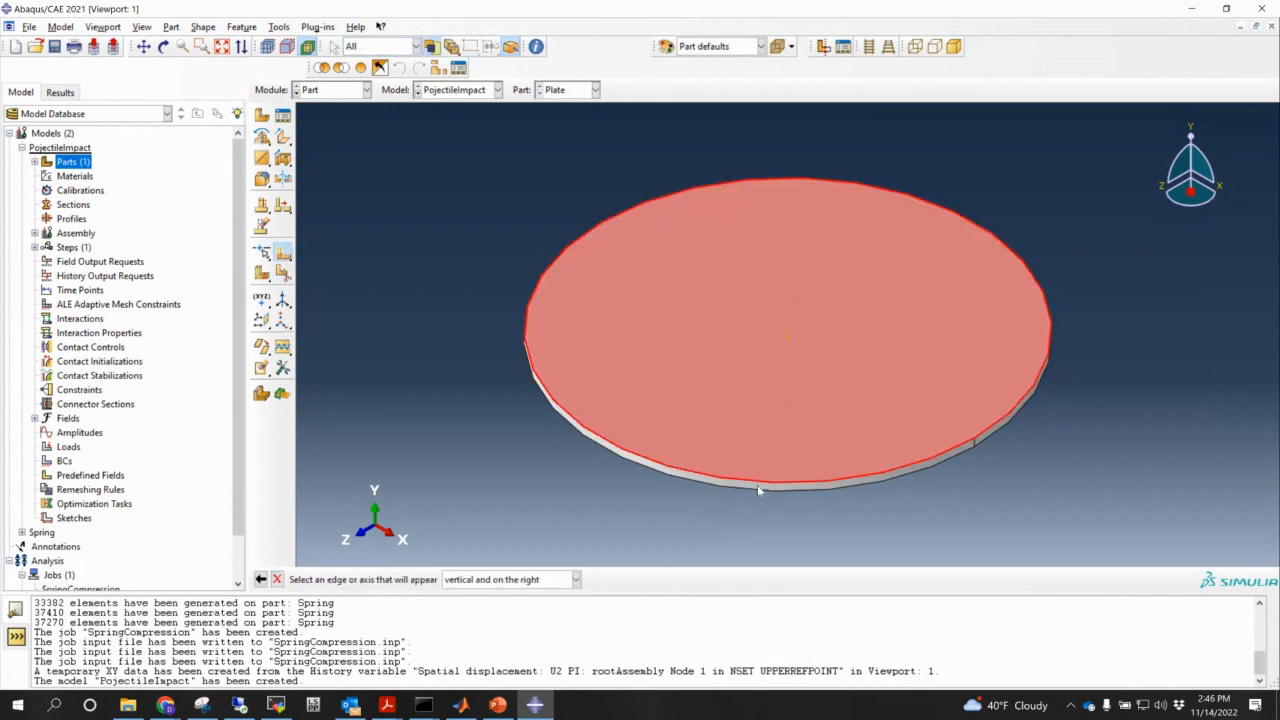
left_click(760, 486)
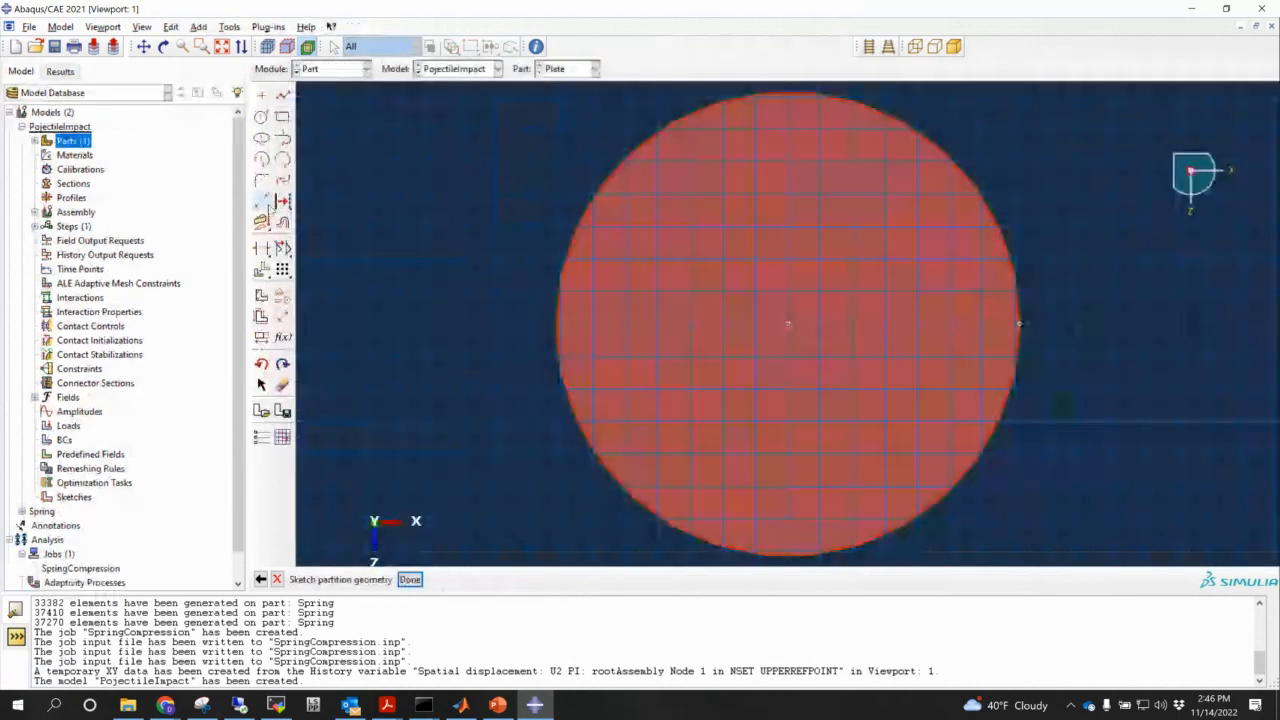
left_click(261, 117)
left_click(789, 323)
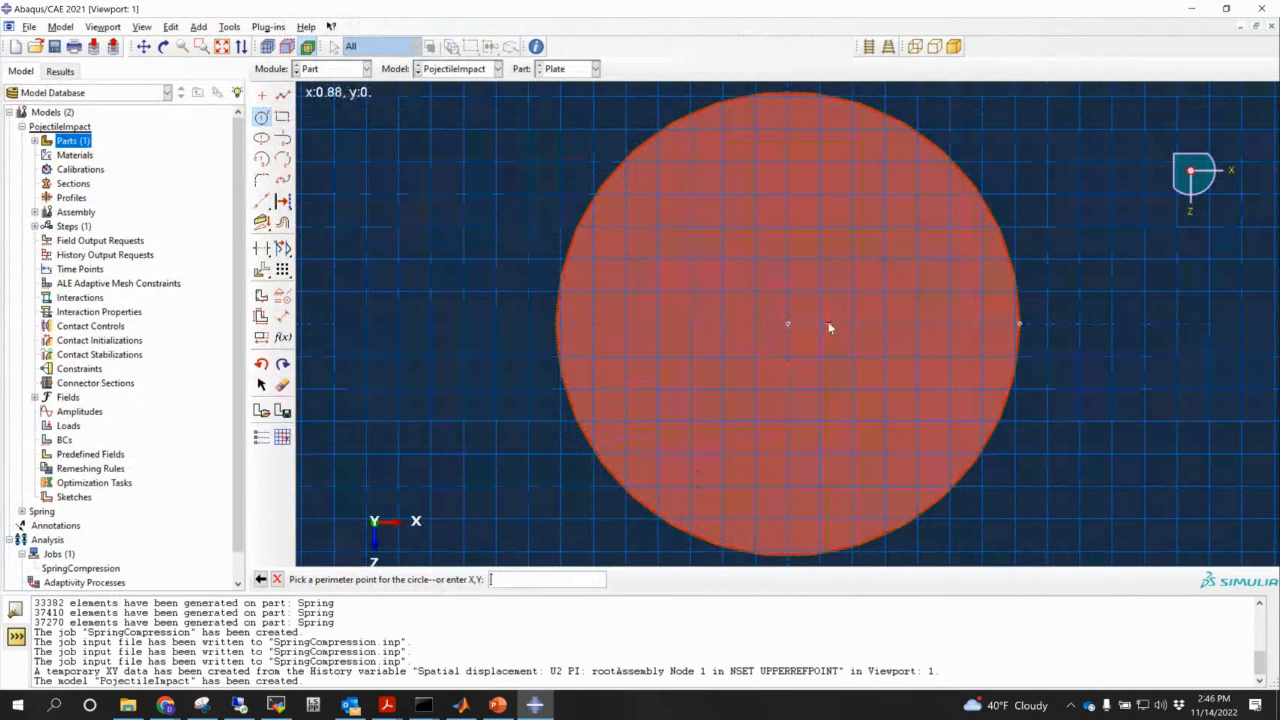
left_click(836, 324)
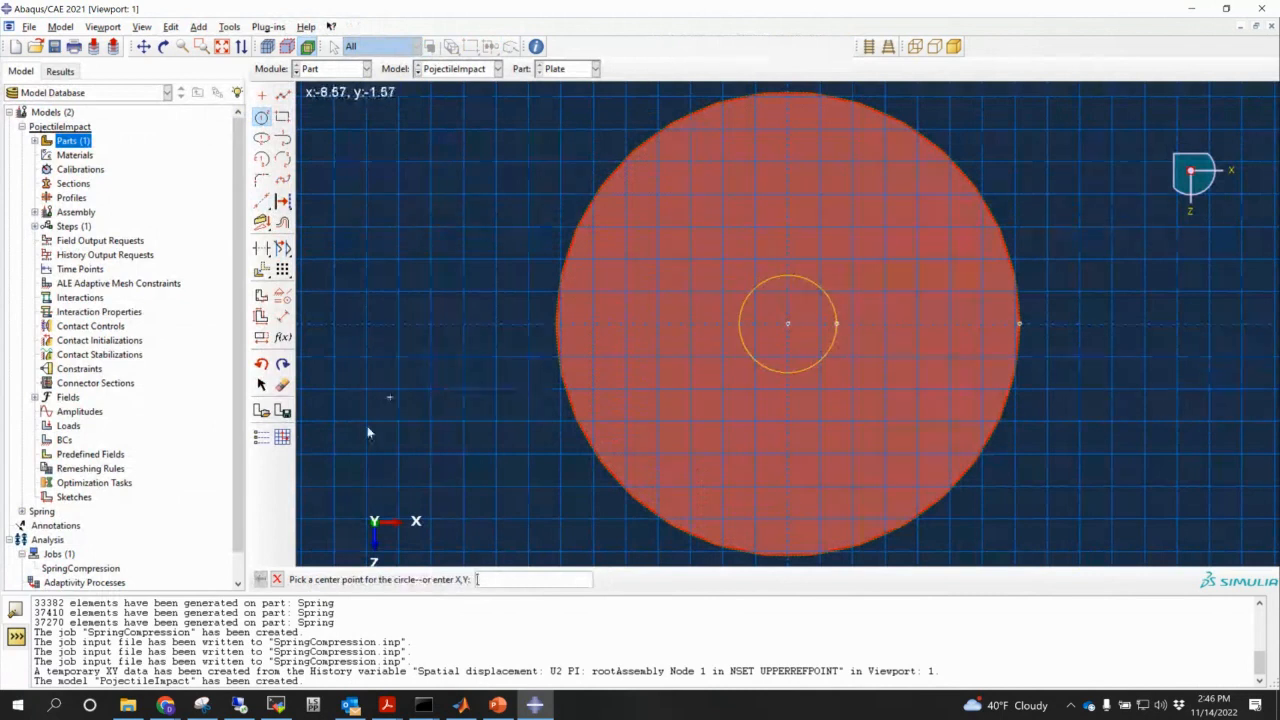
key("Escape")
left_click(414, 580)
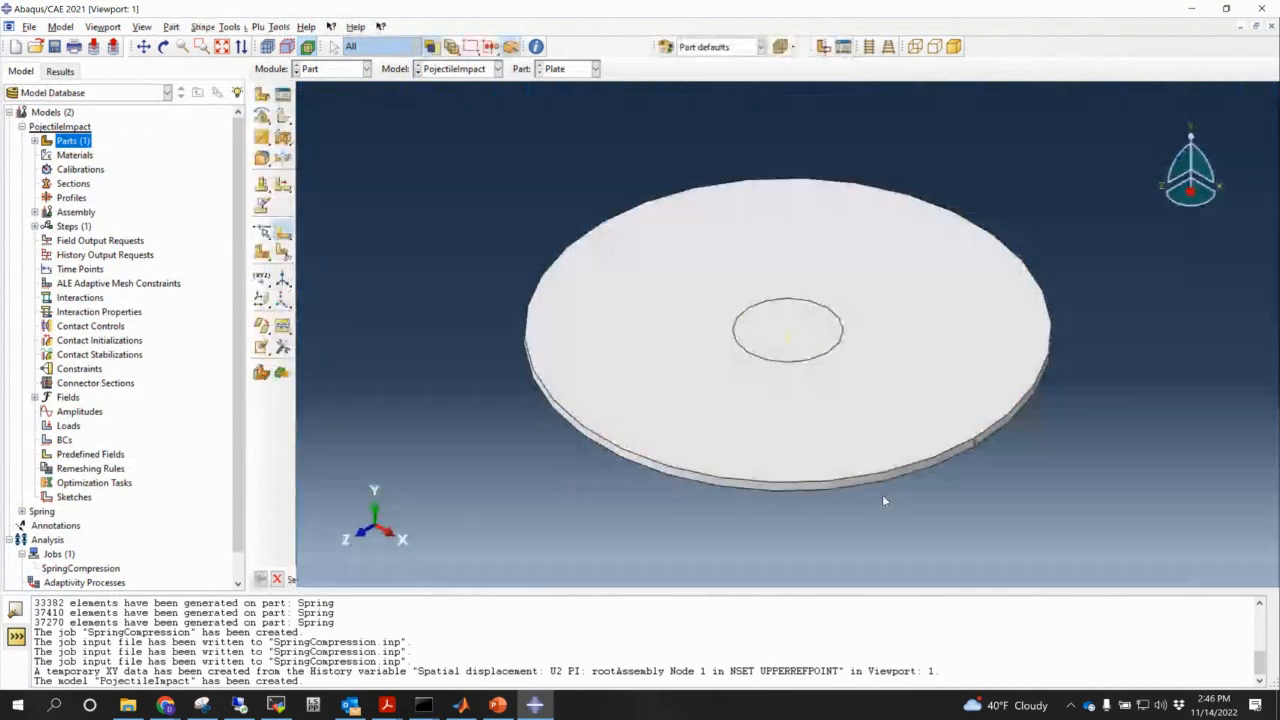
left_click_drag(950, 500, 896, 498, "ctrl+alt")
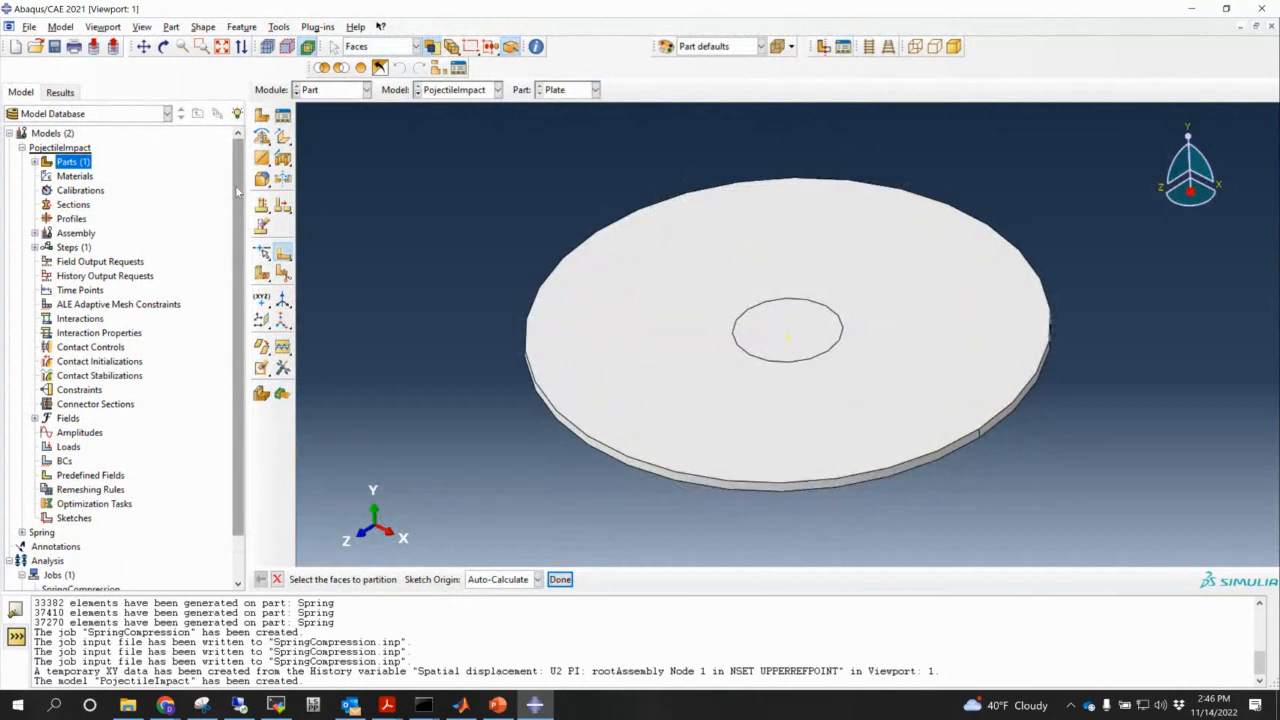
- Extrude the central circle edge along the plate's side edge to partition the cell through its thickness
left_click(264, 277)
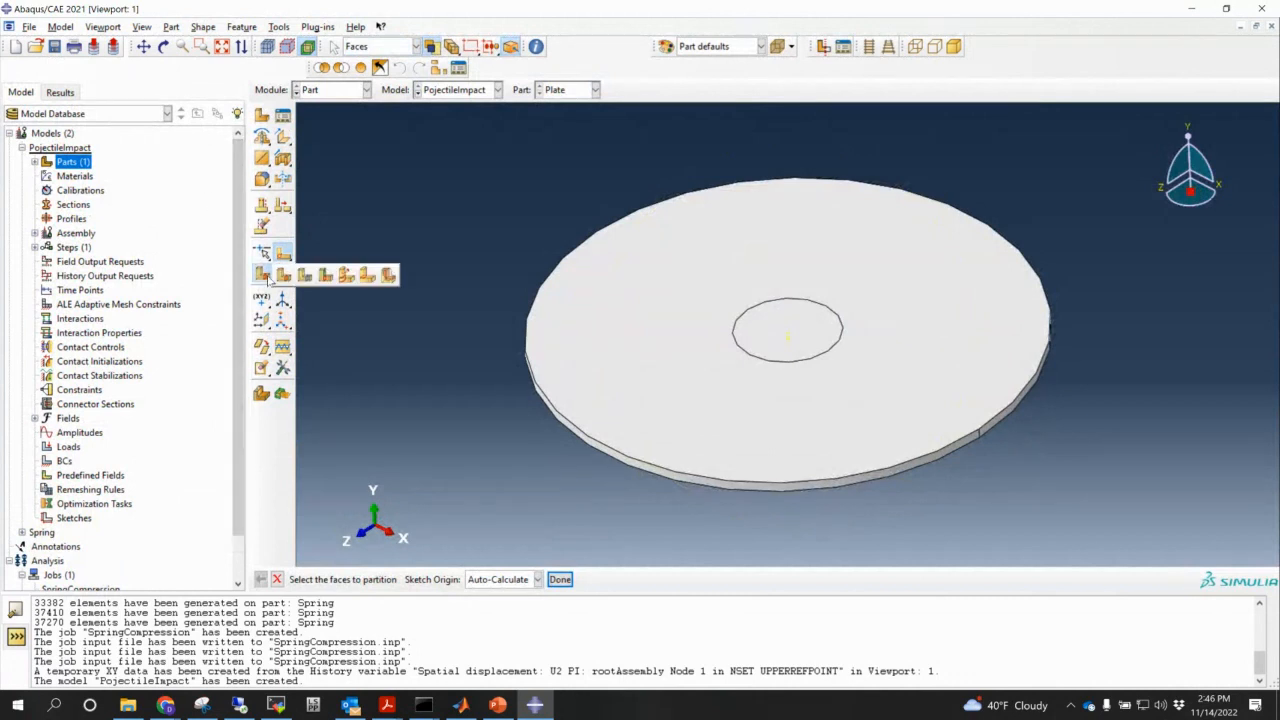
left_click(351, 276)
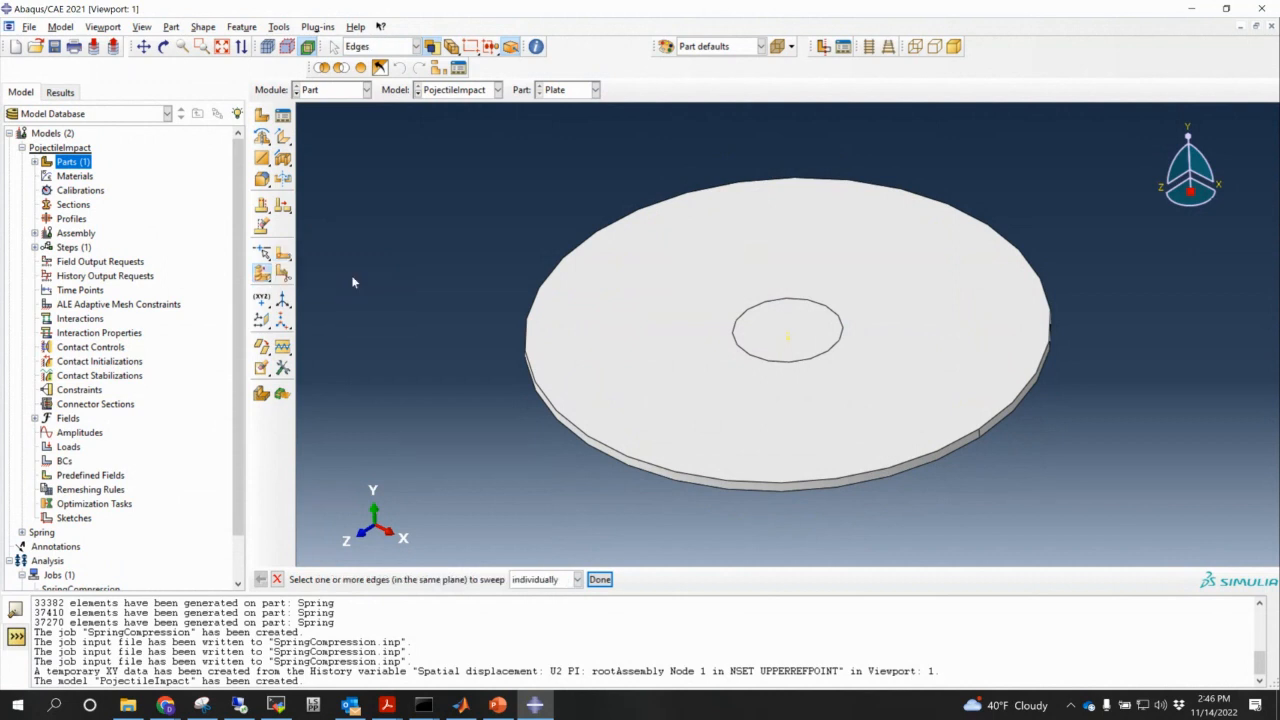
left_click(811, 361)
left_click(600, 580)
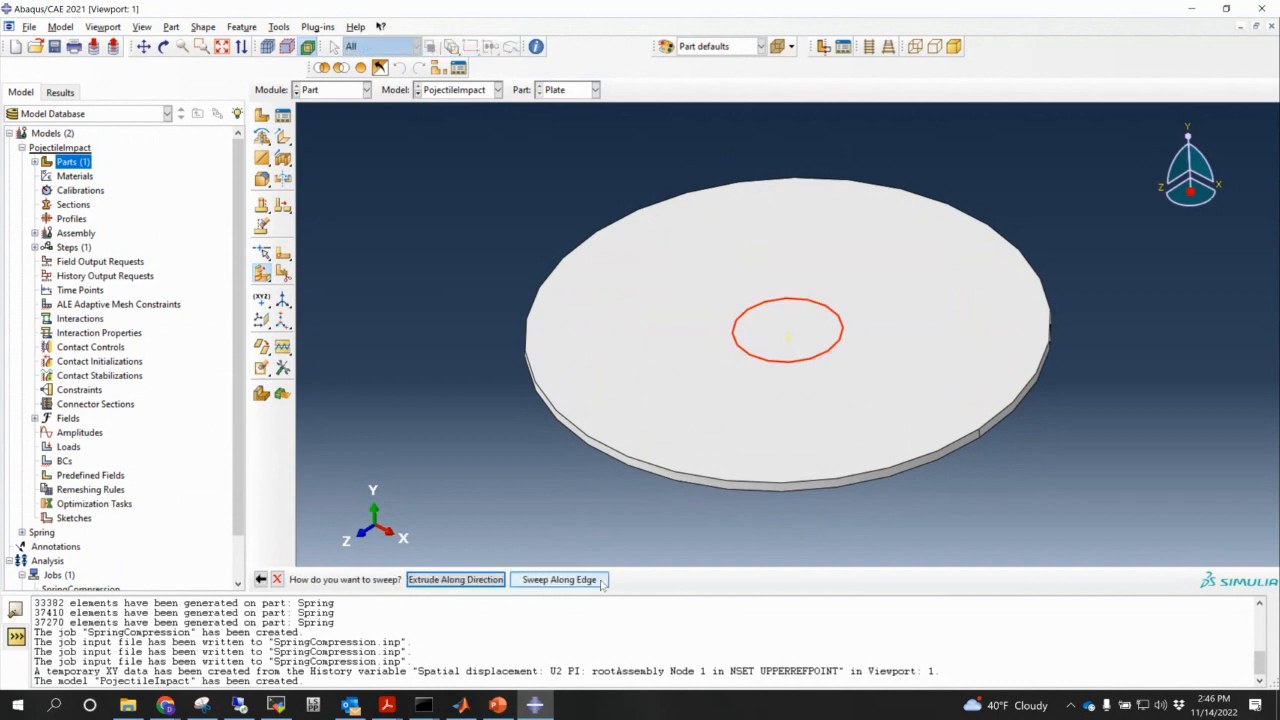
scroll(979, 440, "down", 2)
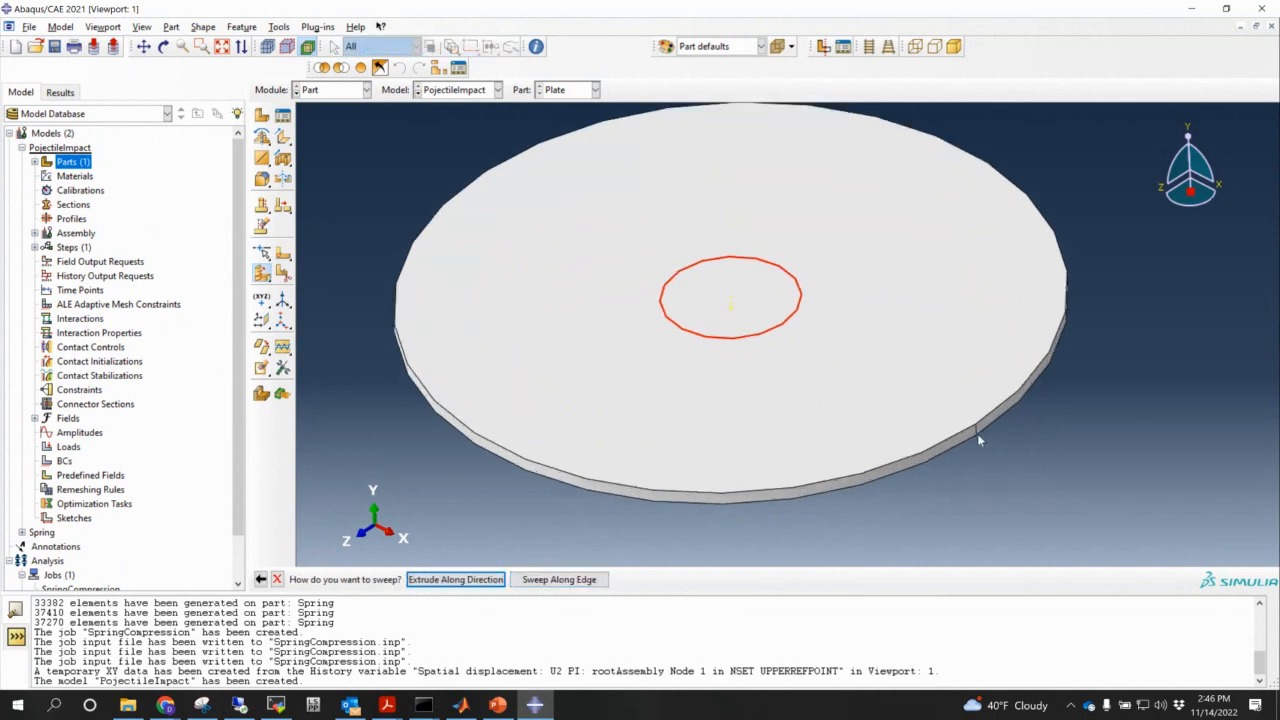
scroll(979, 438, "down", 1)
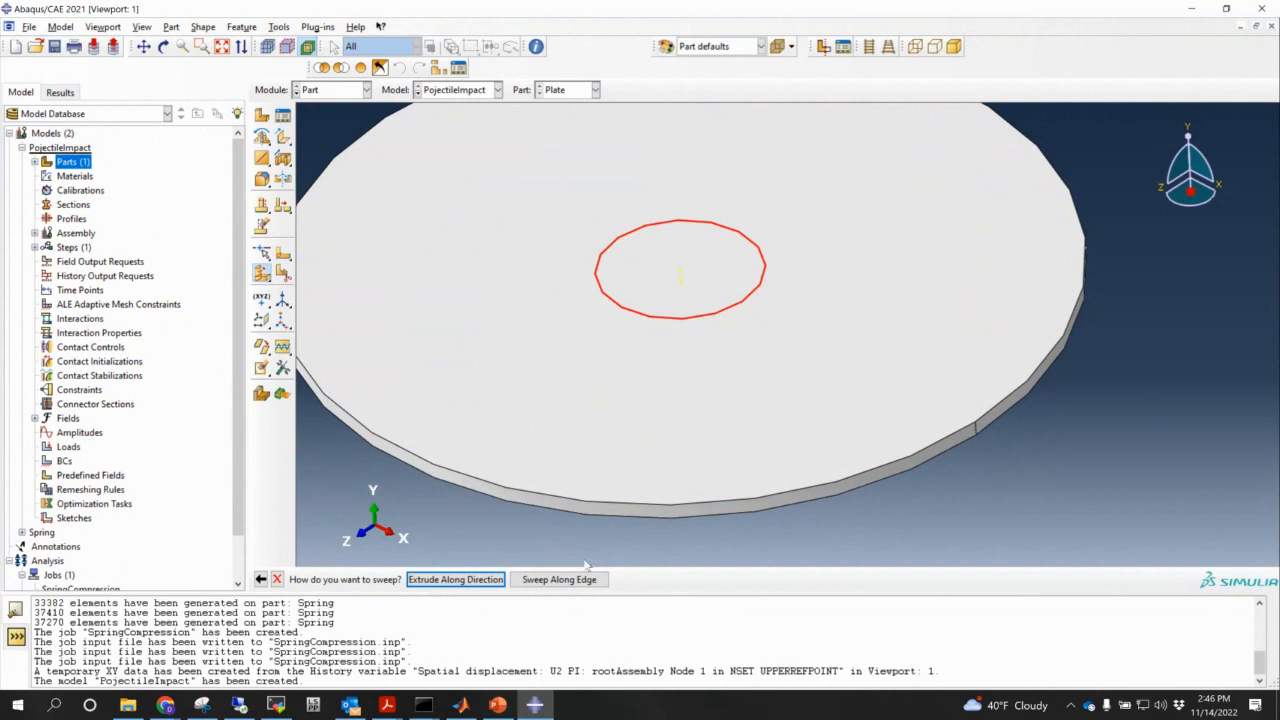
left_click(466, 578)
left_click(977, 430)
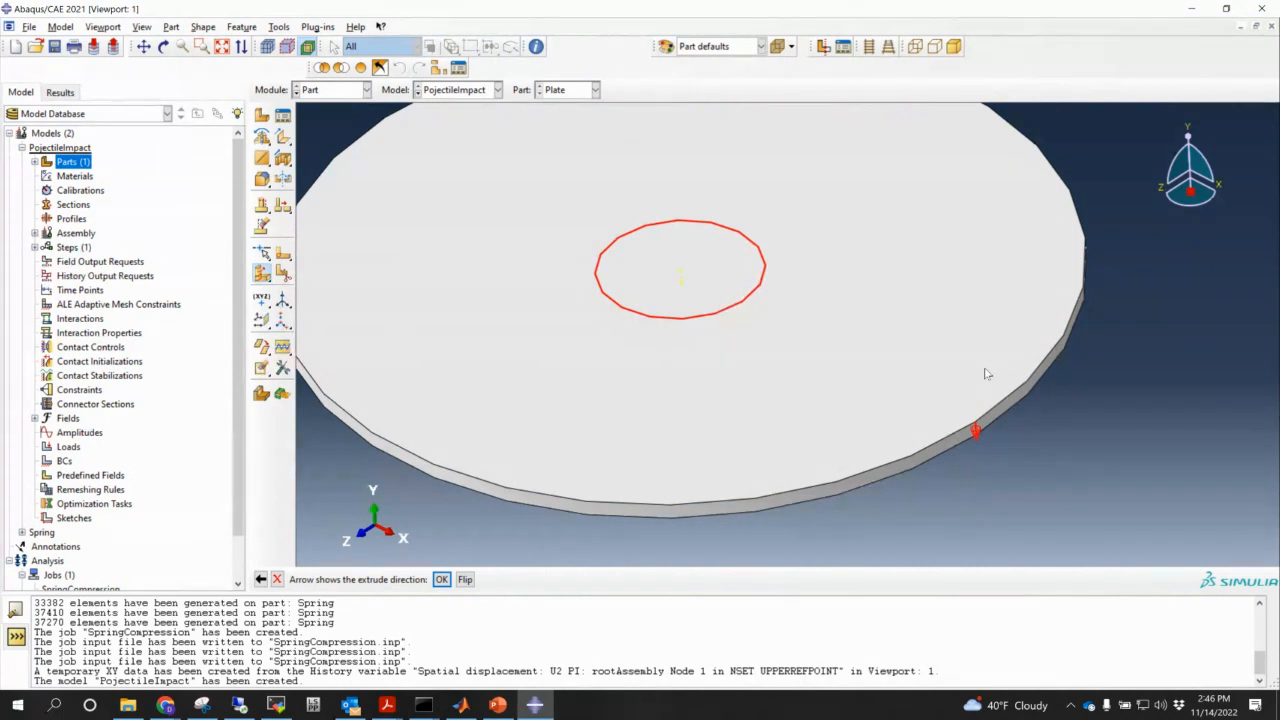
left_click(441, 579)
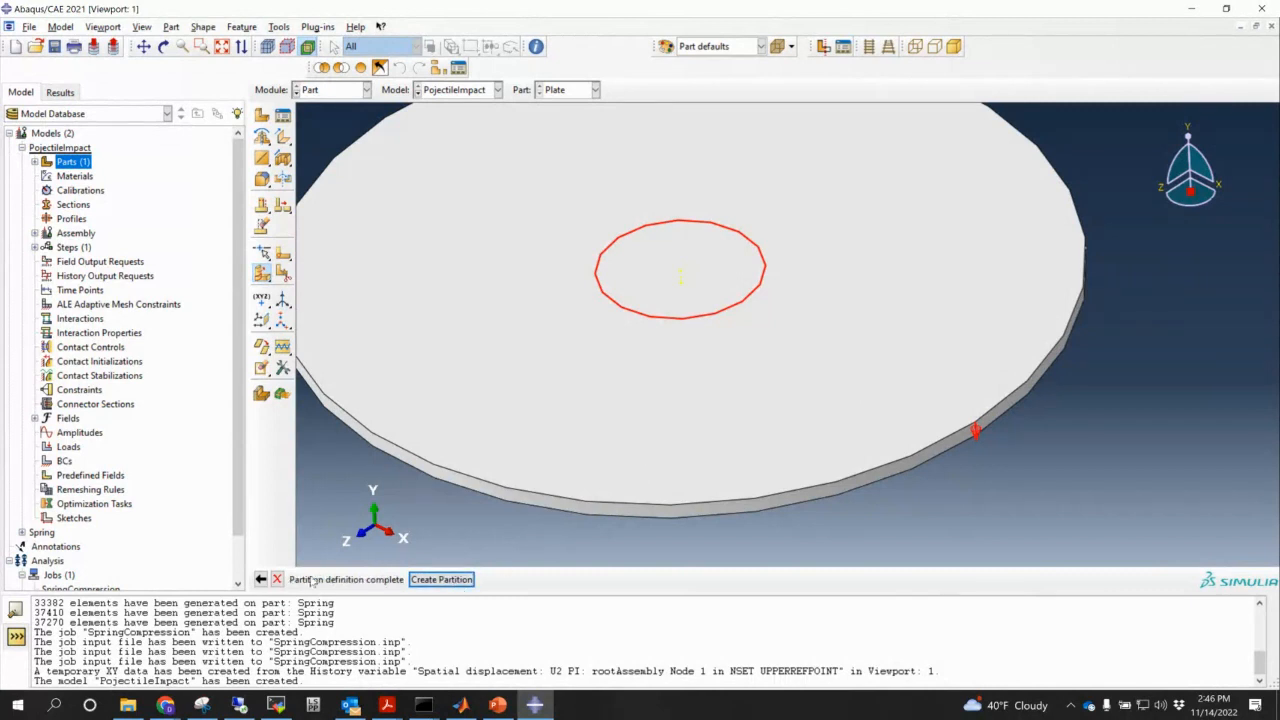
left_click(441, 579)
left_click_drag(749, 437, 690, 320, "ctrl+alt")
- Repeat the extrude-edges cell partition along the central circle through the plate thickness
left_click(262, 272)
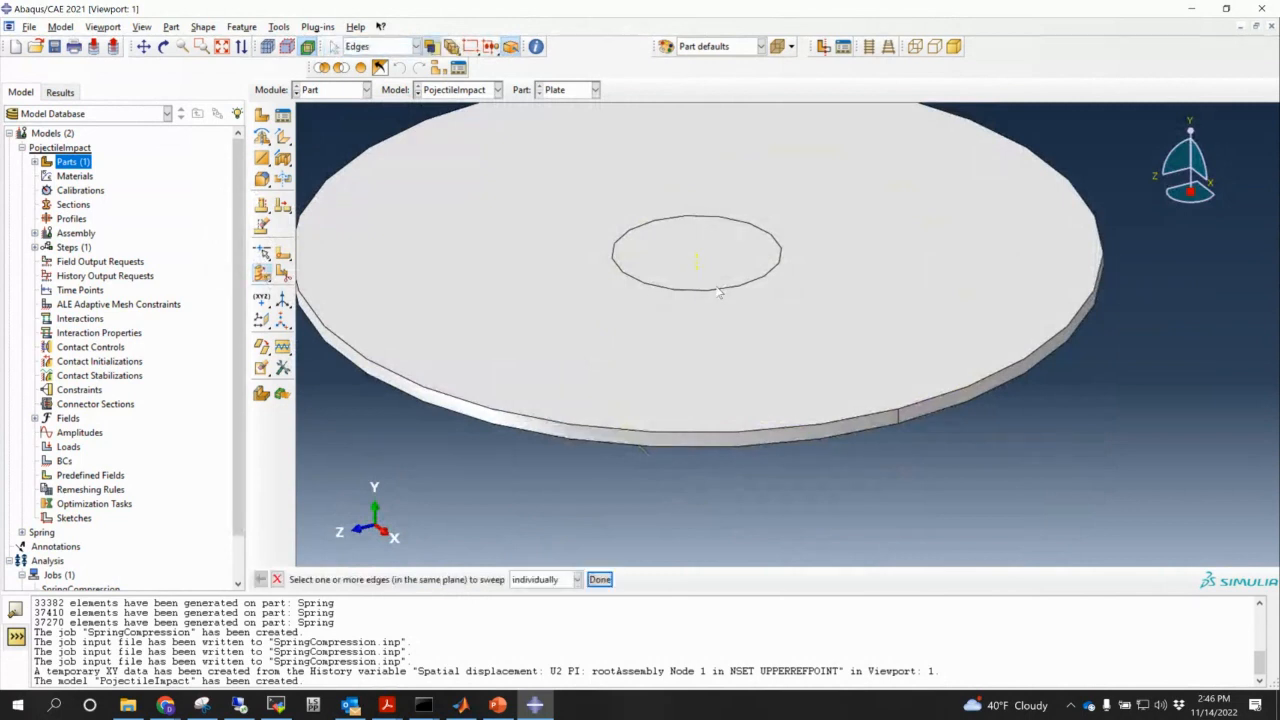
left_click(718, 291)
left_click(599, 579)
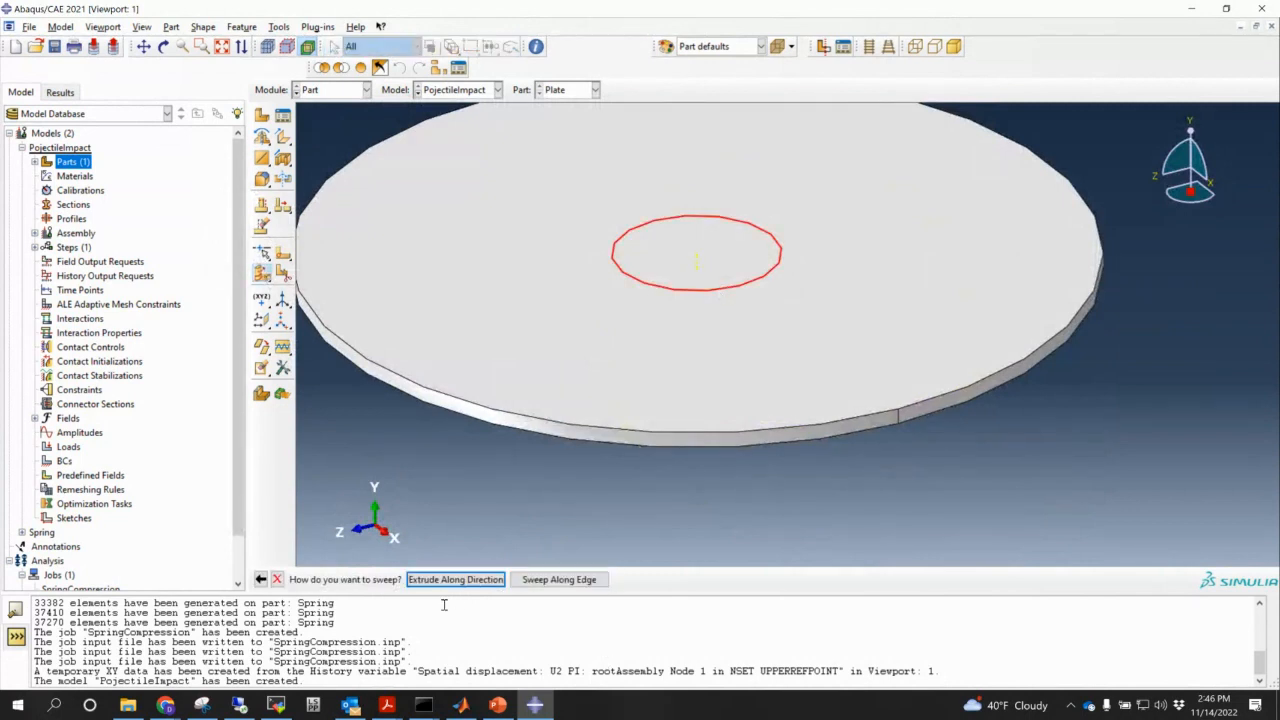
left_click(463, 582)
left_click(900, 418)
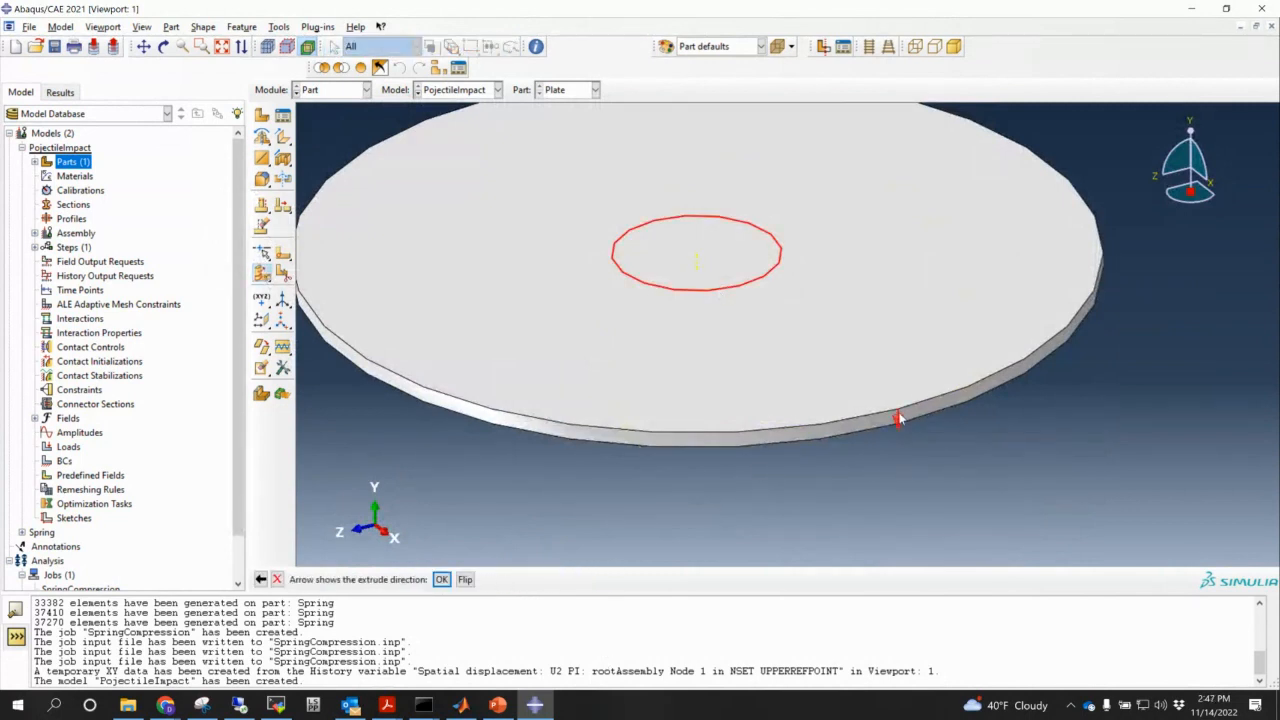
left_click(441, 579)
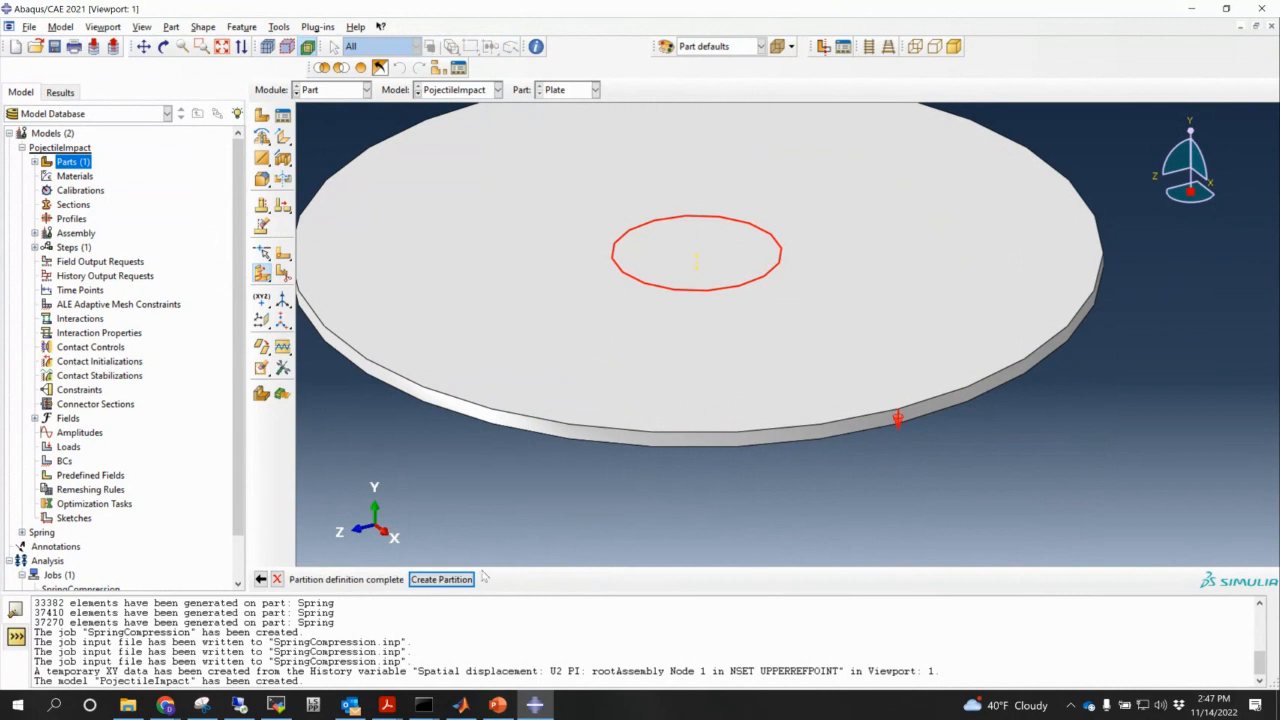
left_click(441, 580)
left_click_drag(805, 263, 817, 473)
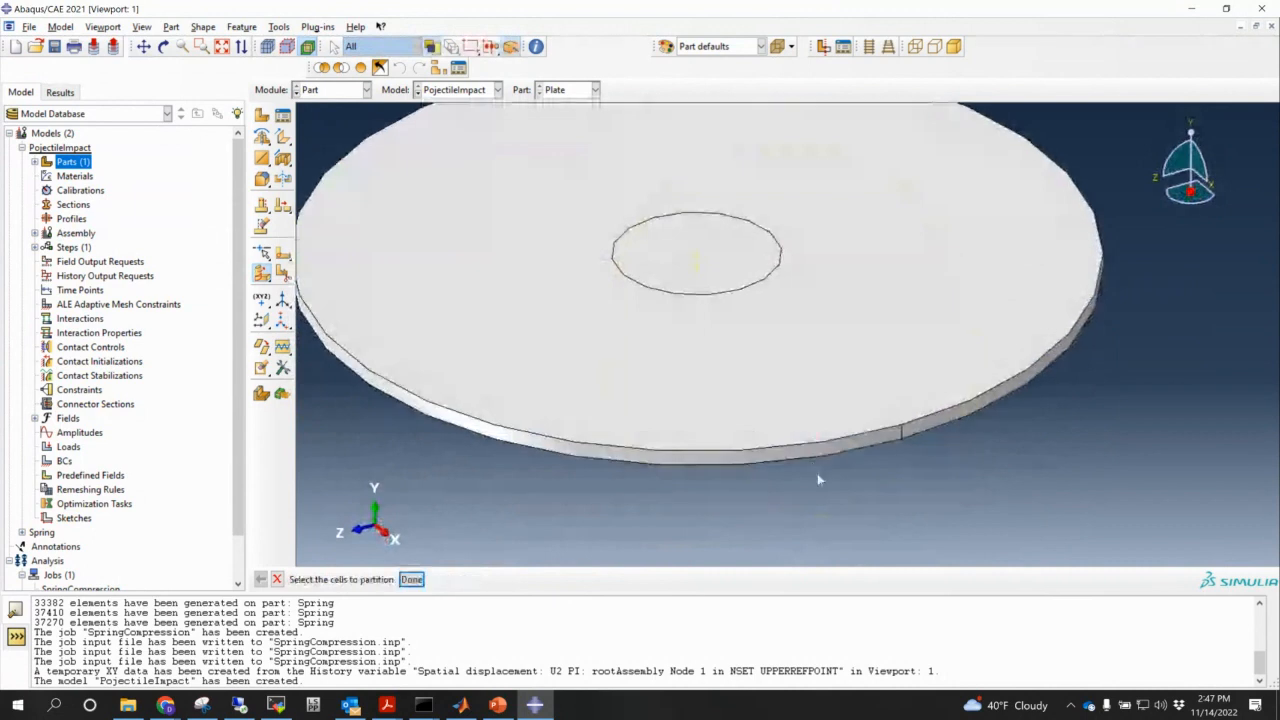
key("Escape")
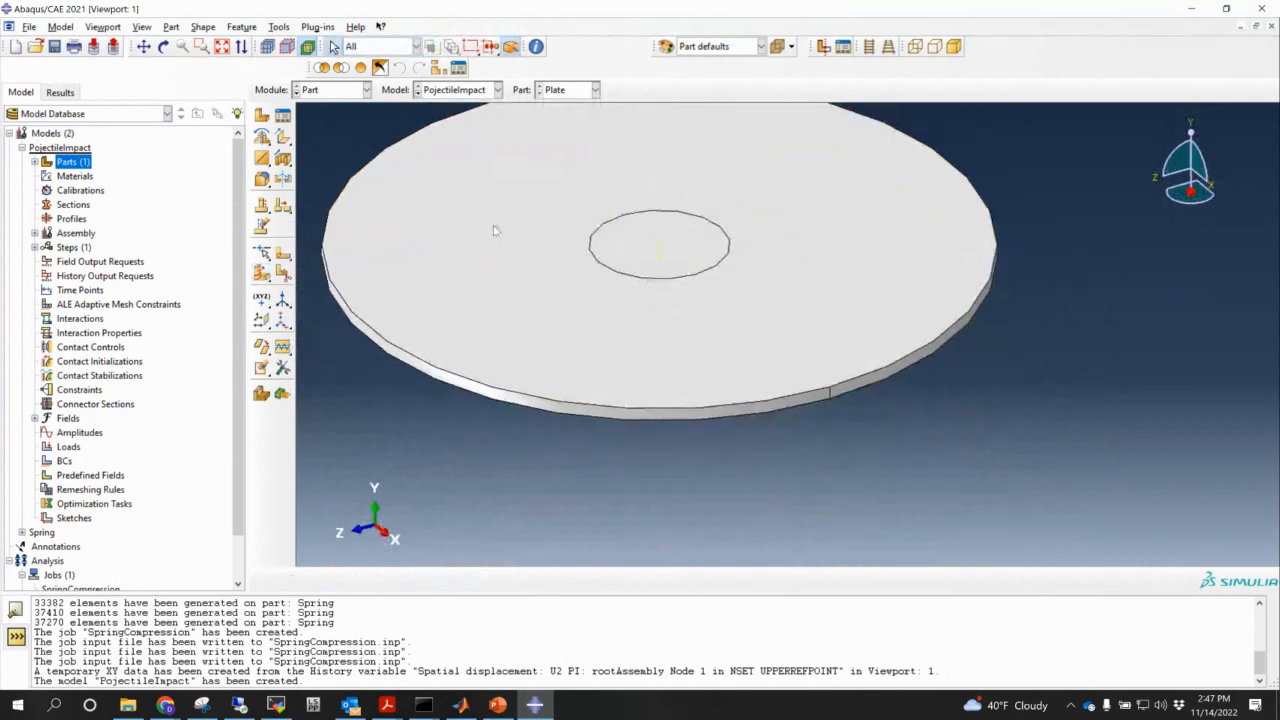
- Bring the PowerPoint Problem Statement slide with the striker data back to the front
scroll(494, 229, "down", 2)
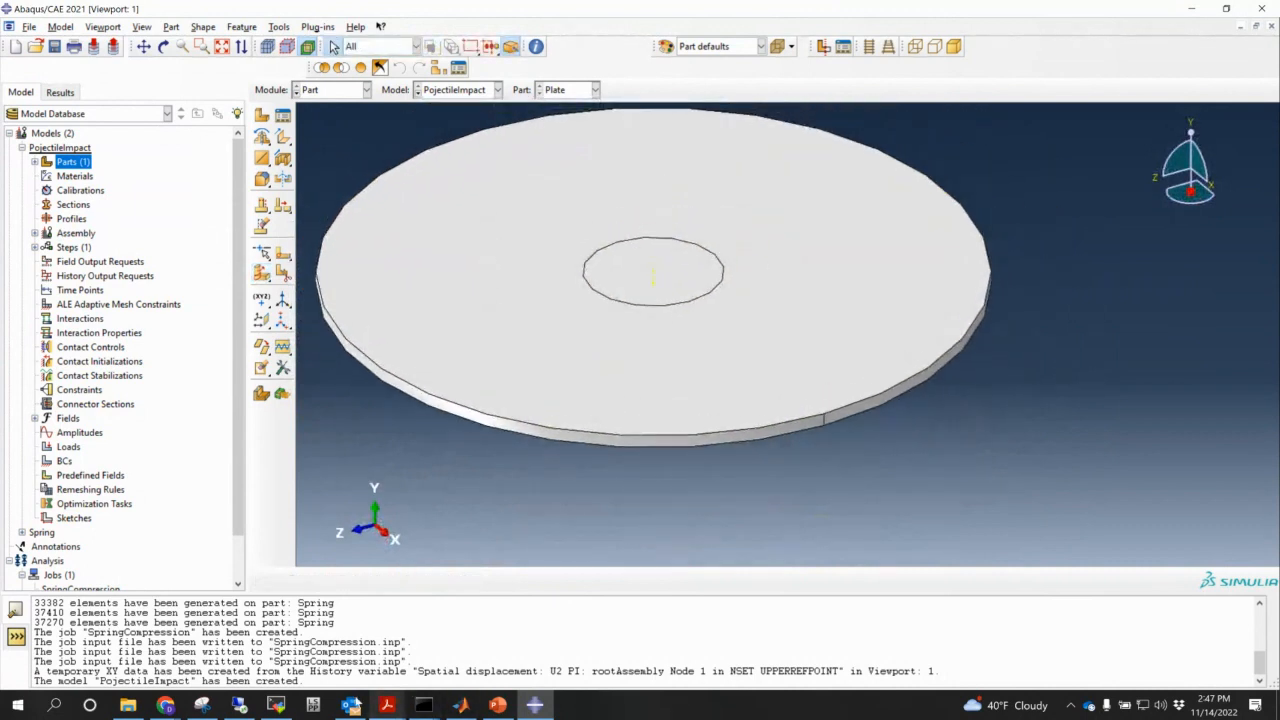
mouse_move(378, 697)
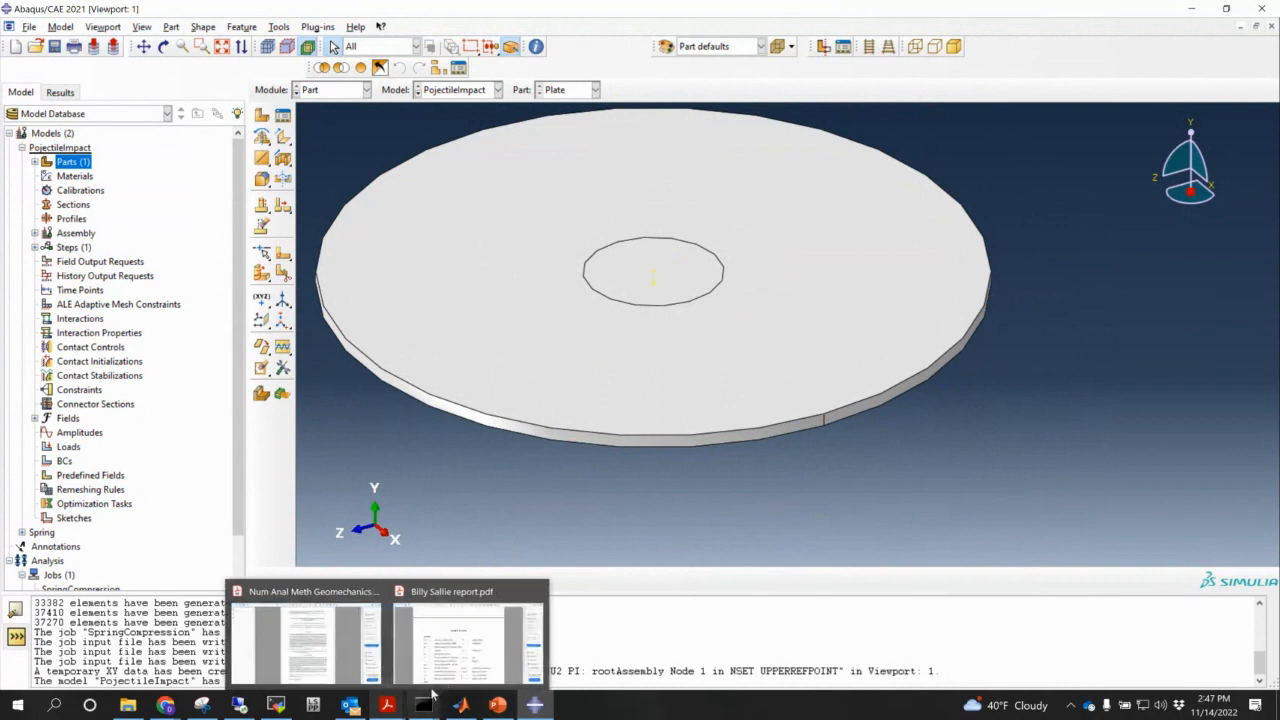
left_click(491, 708)
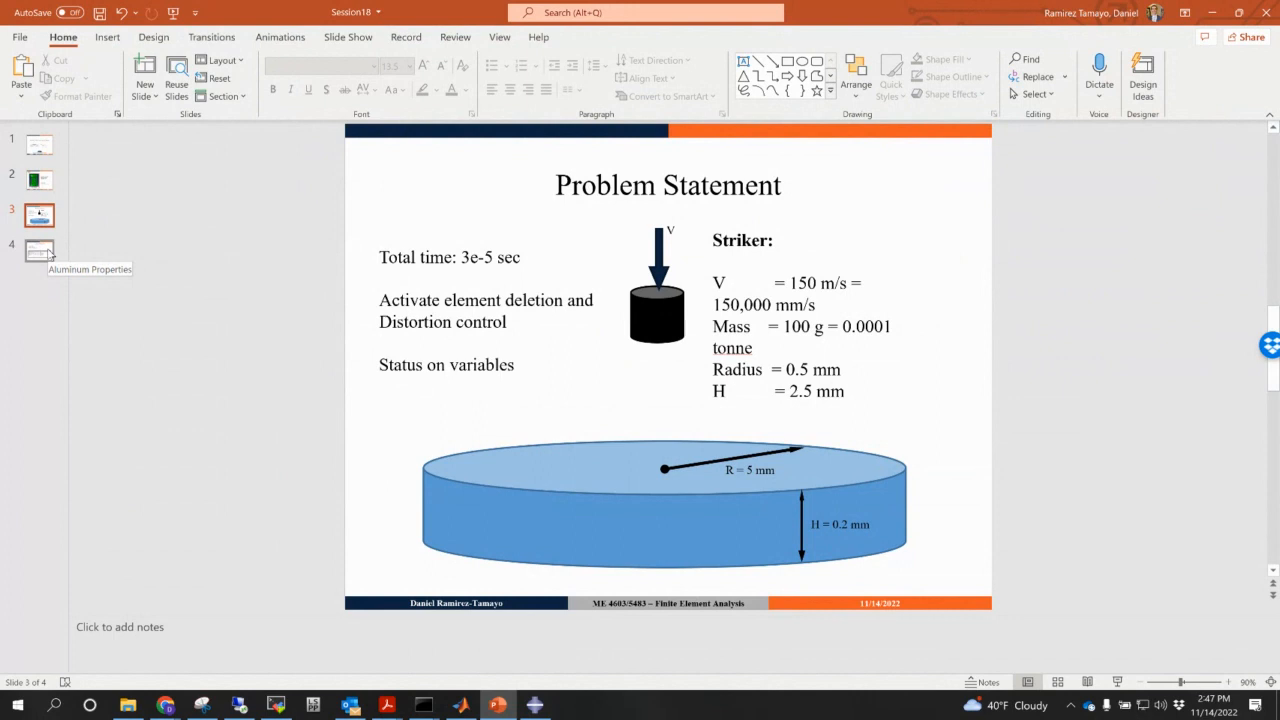
- Open slide 4, Aluminum Properties, with Emod 69GPa, density 2.7e-9 and Johnson-Cook data
left_click(45, 253)
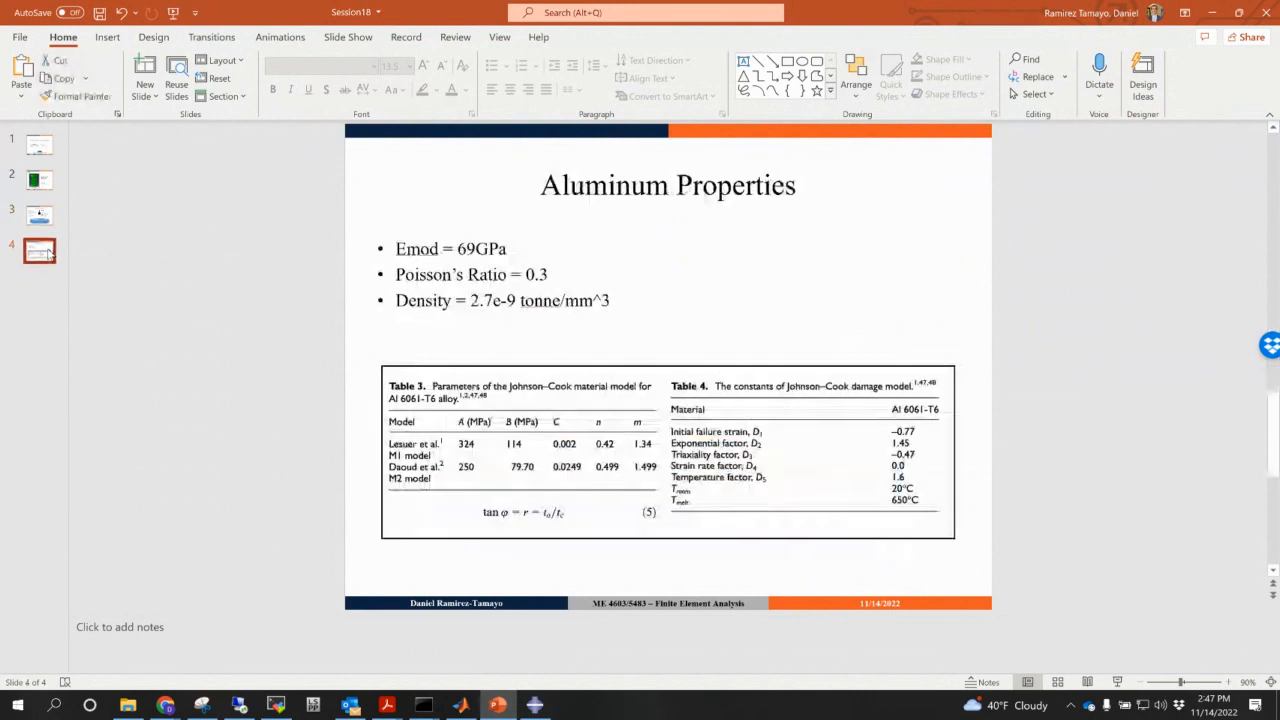
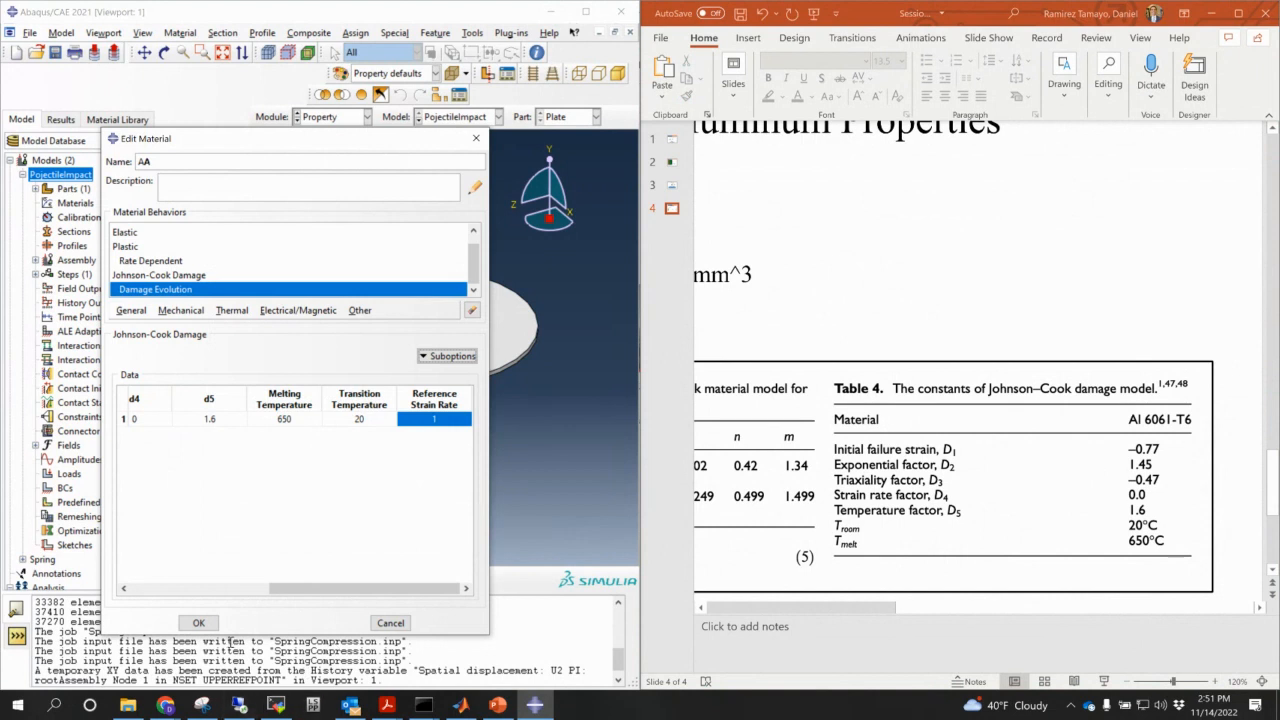
- Save material AA with its Johnson-Cook damage data and maximize the Abaqus window
left_click(199, 623)
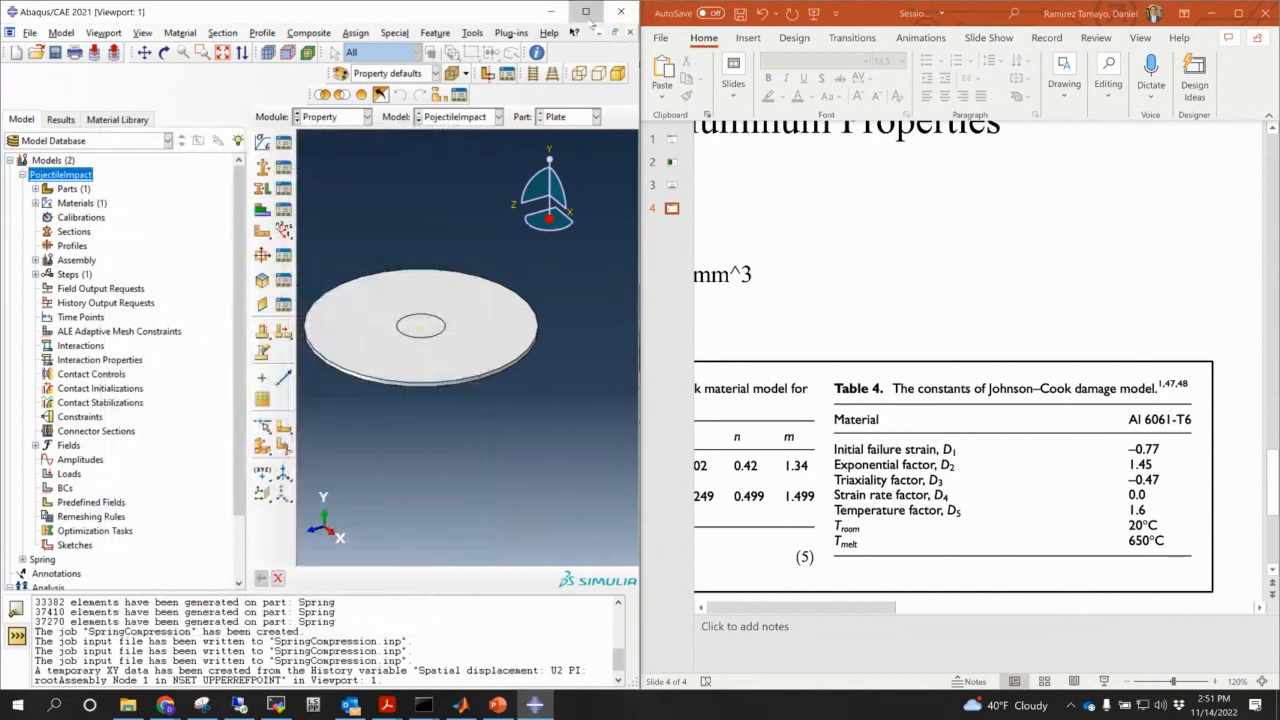
left_click(585, 11)
- Create a solid homogeneous section of material AA and assign it to the whole plate
middle_click_drag(481, 273, 539, 318, "ctrl+alt")
left_click(261, 142)
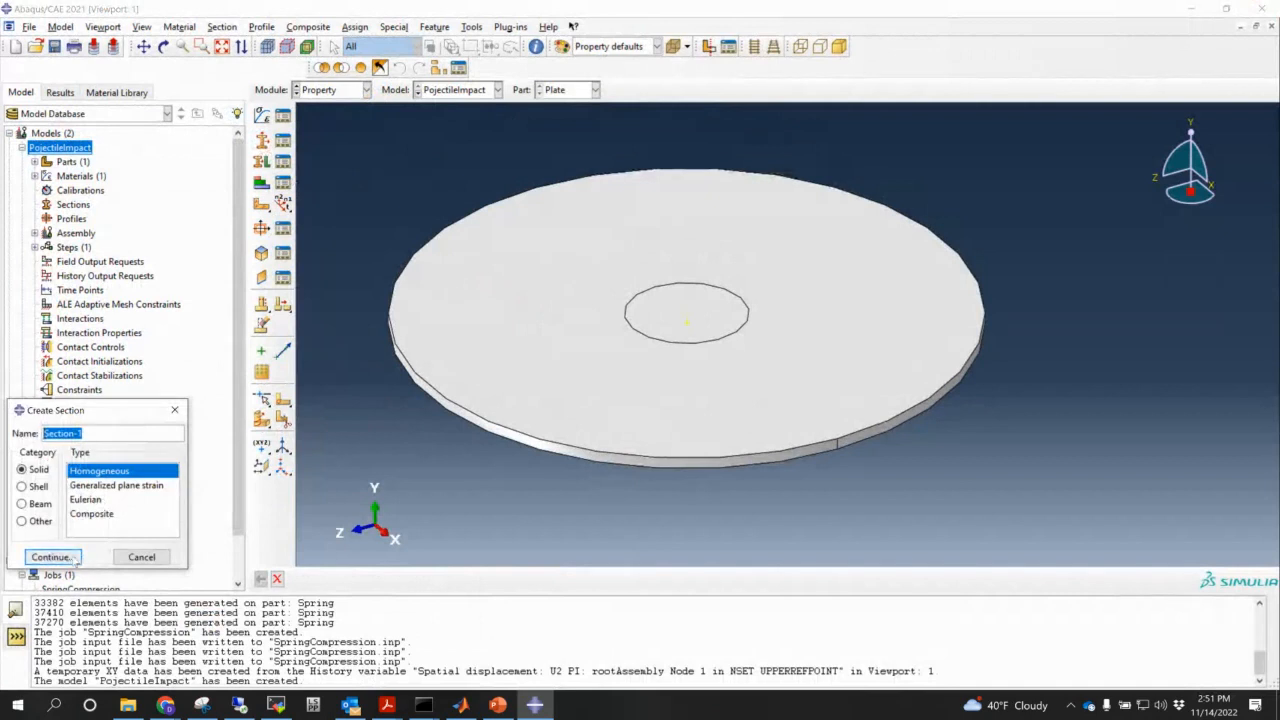
left_click(68, 557)
left_click(70, 562)
left_click(261, 161)
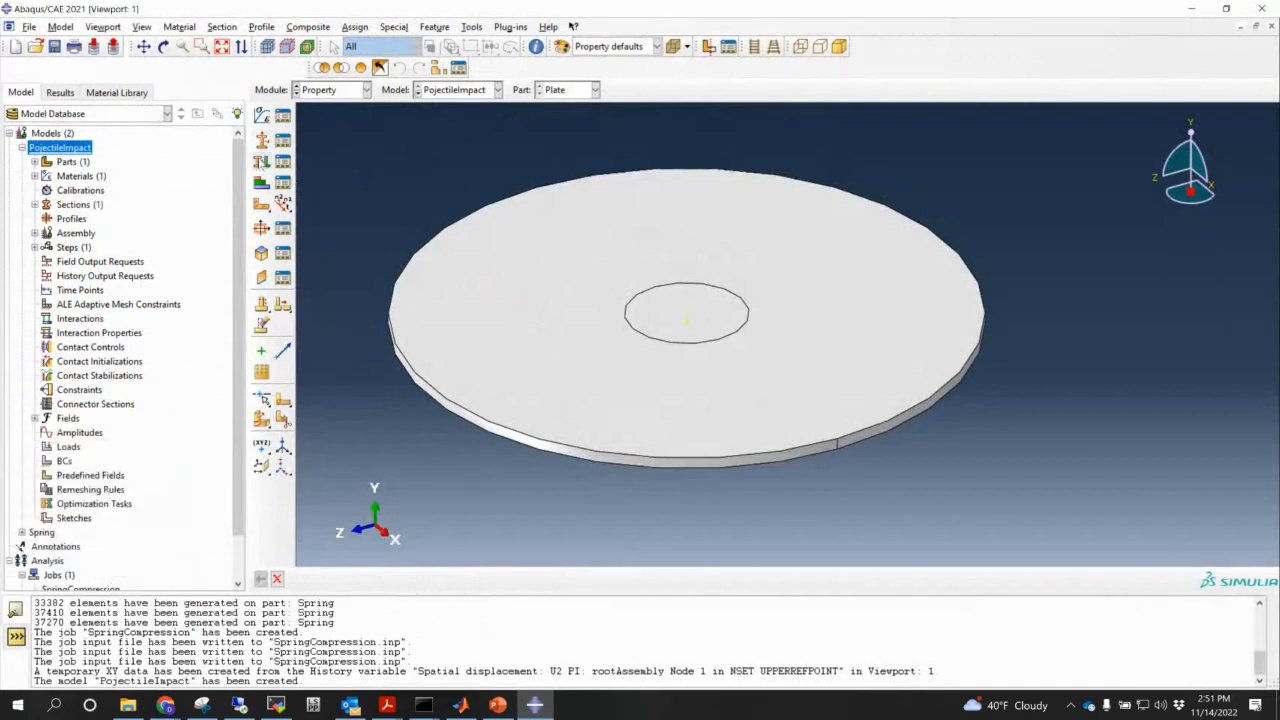
left_click_drag(358, 140, 736, 416)
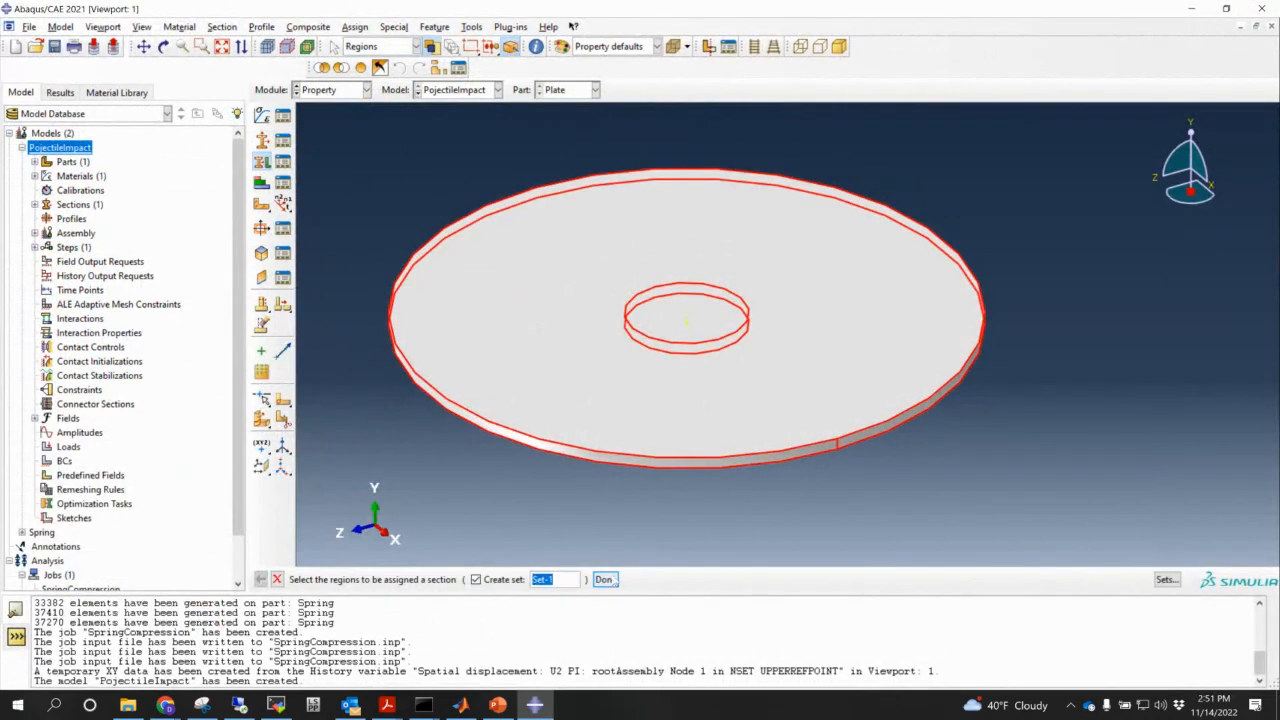
left_click(605, 579)
left_click(54, 508)
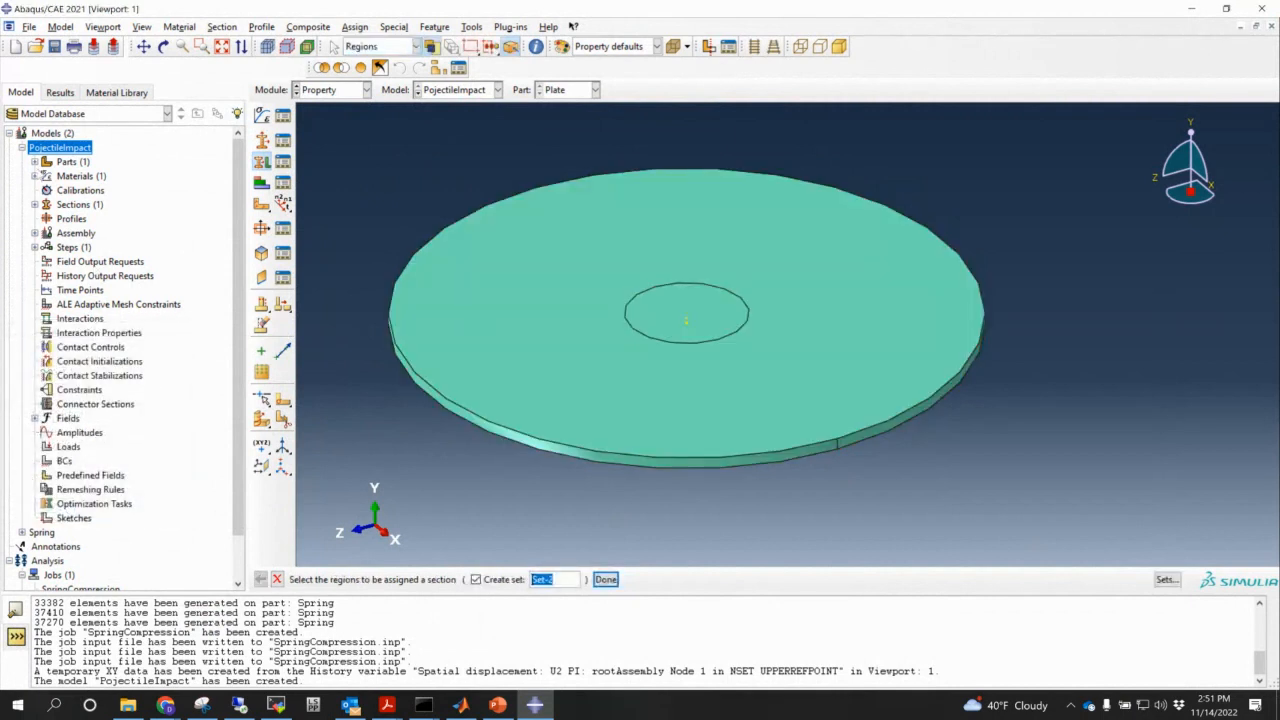
- Define the plate set OutsideofPlate on its outer side face
left_click(34, 162)
left_click(47, 176)
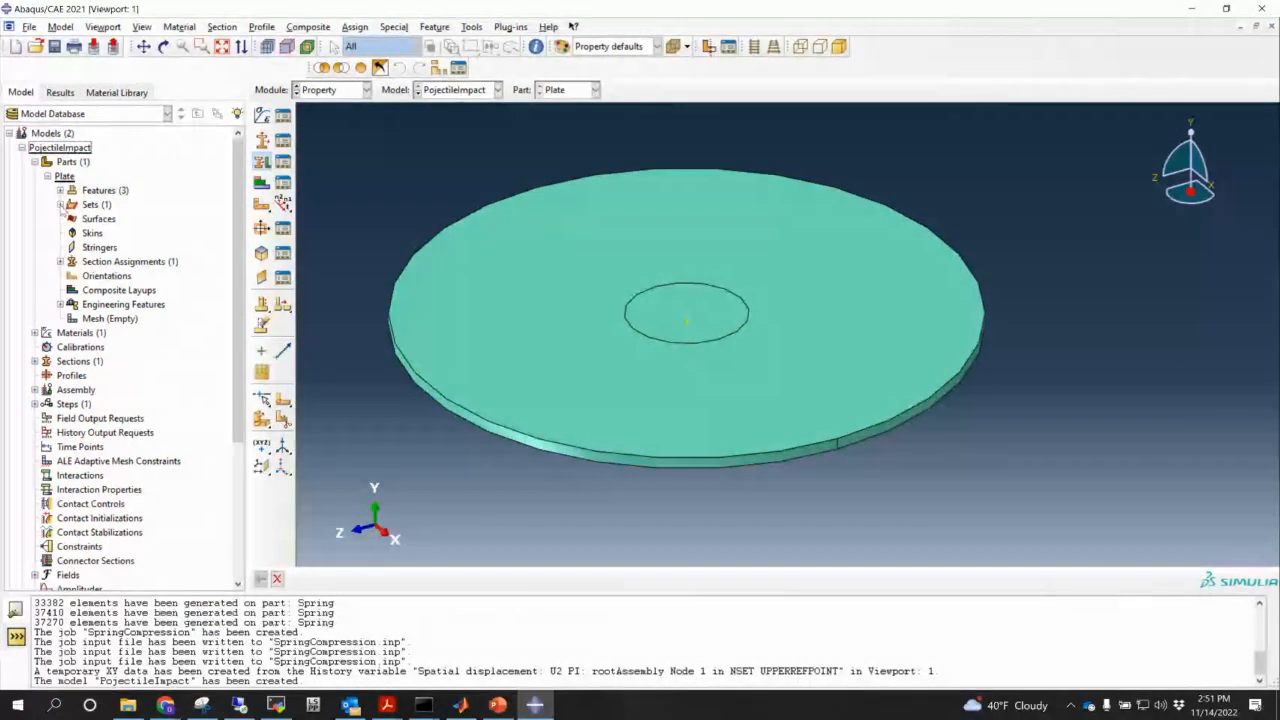
left_click(60, 204)
double_click(96, 204)
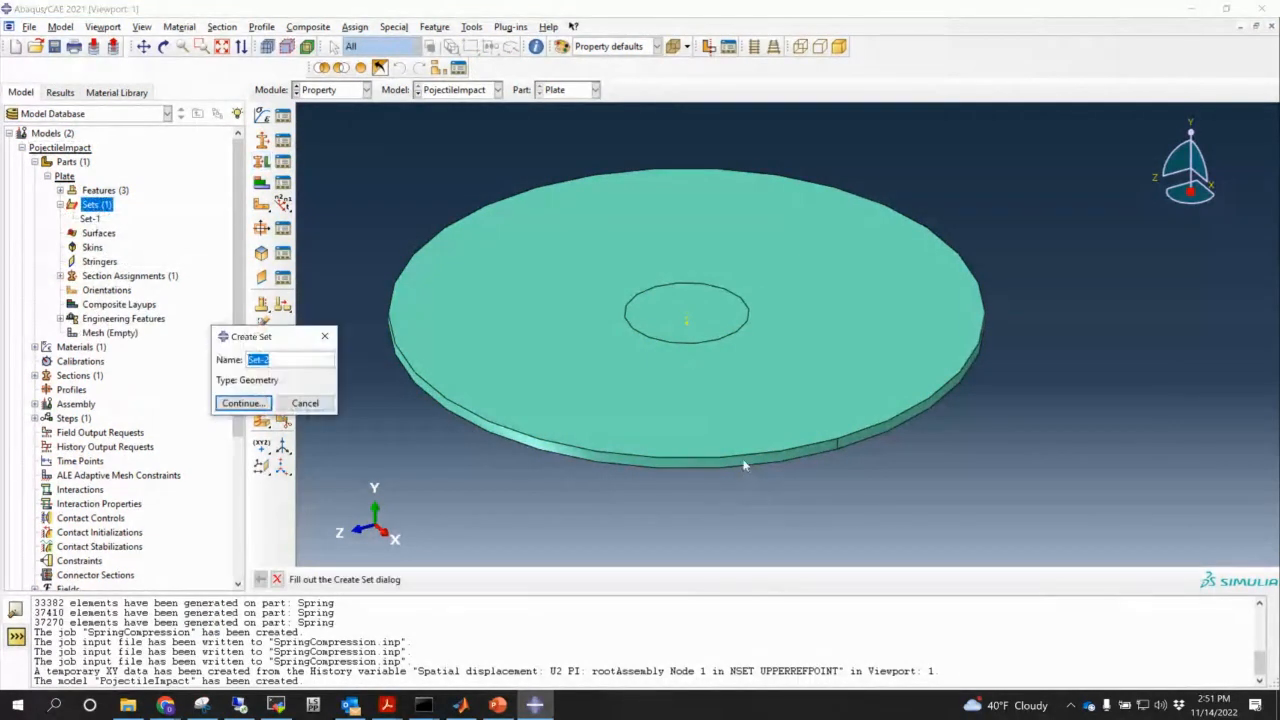
type("C")
type("utside")
type("ofPlate")
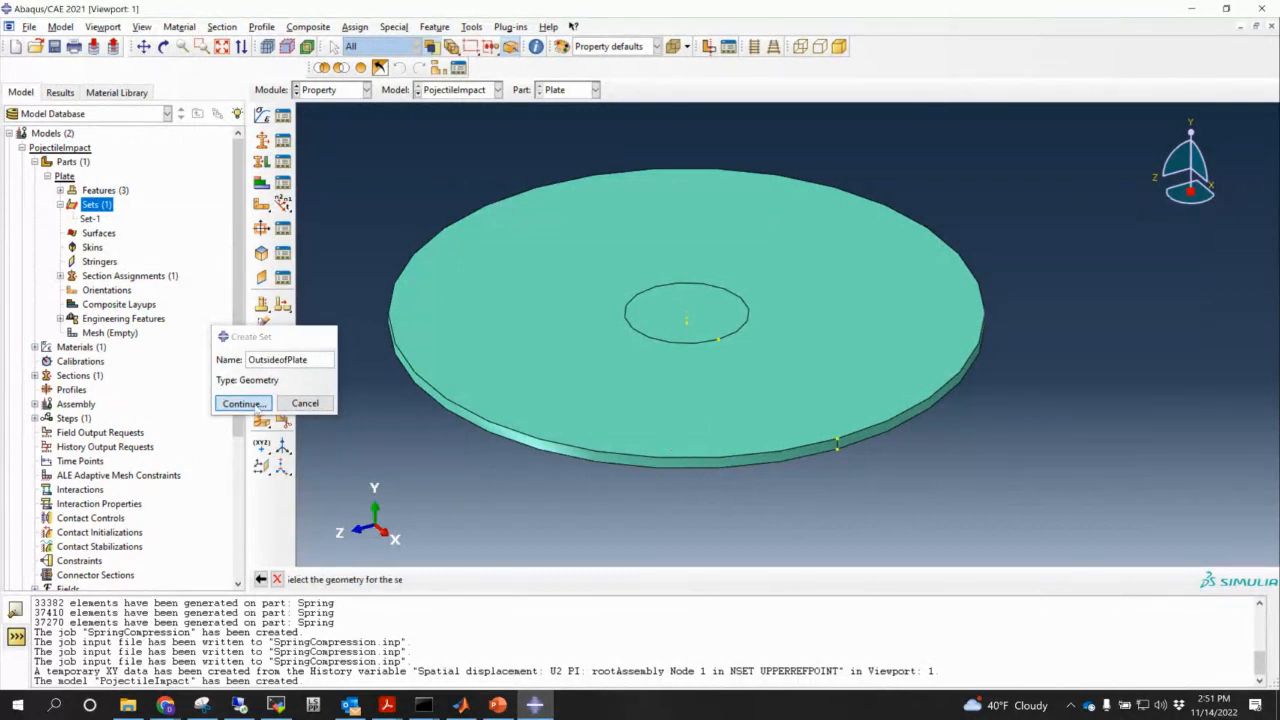
left_click(243, 403)
left_click(595, 453)
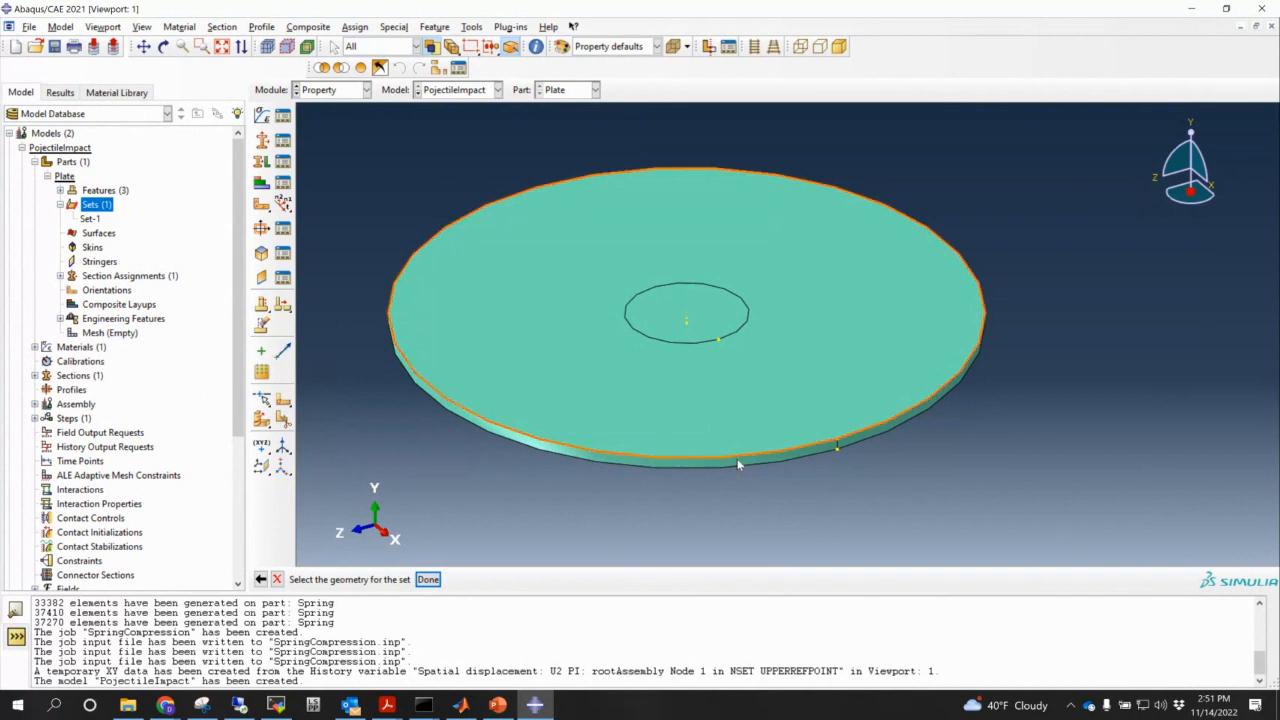
left_click(746, 459)
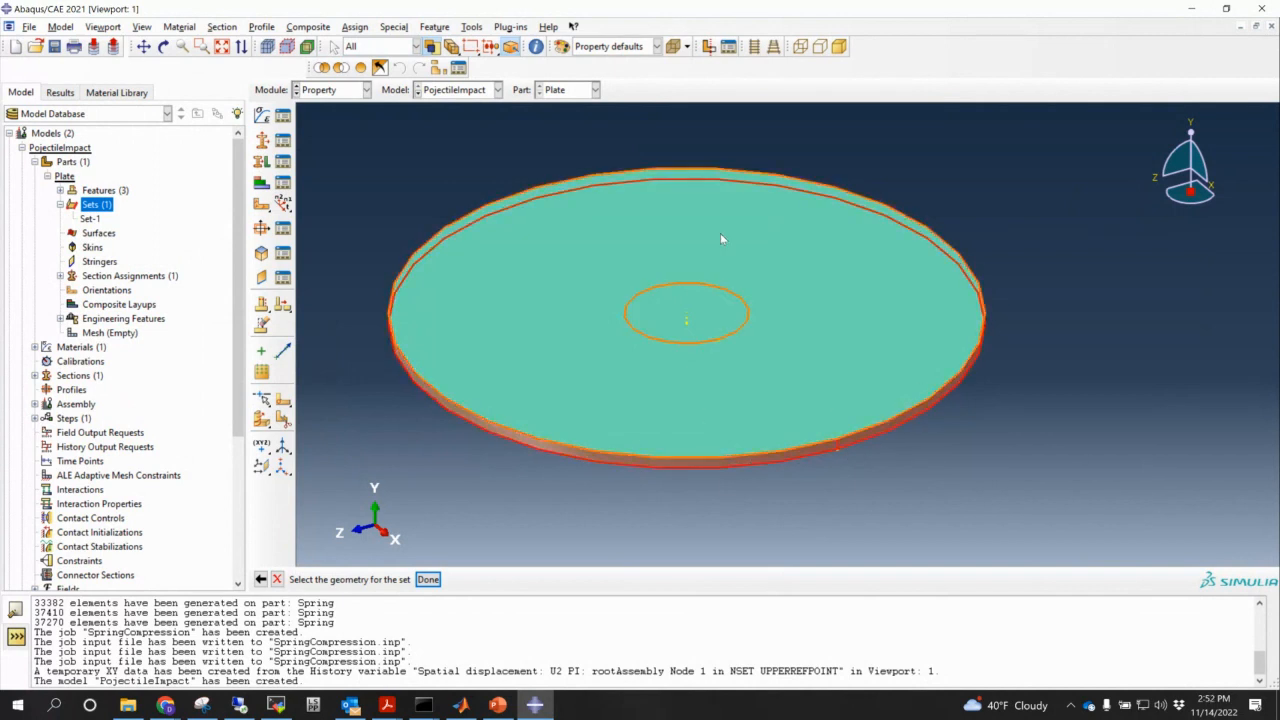
left_click(428, 579)
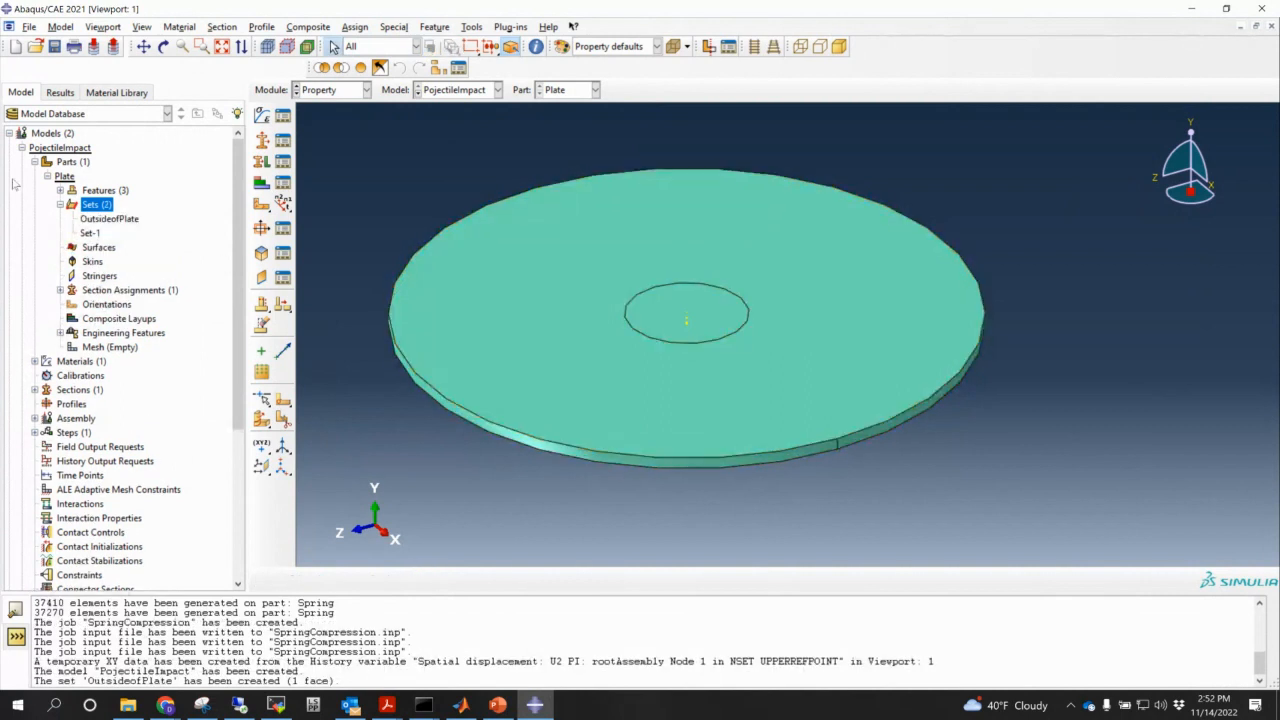
- Create part Pojectile as a 3D discrete rigid revolved shell
left_click(72, 162)
double_click(74, 163)
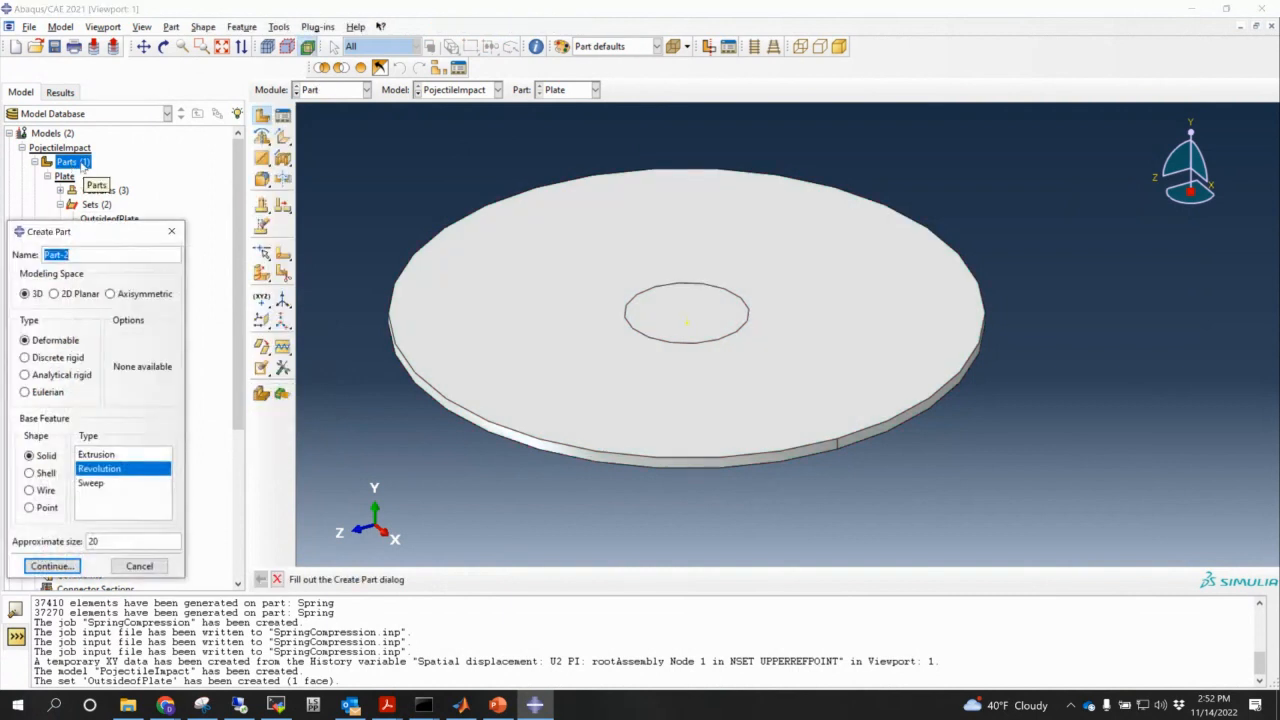
type("Pojectile")
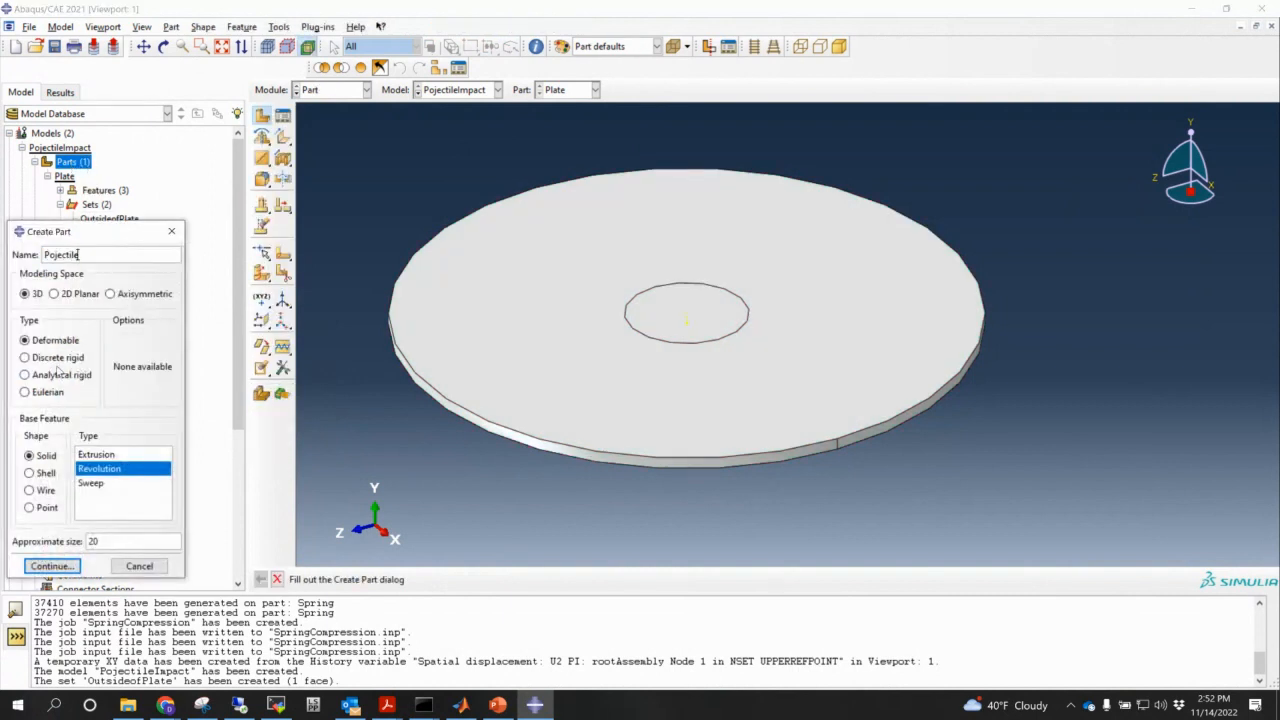
left_click(58, 361)
left_click(39, 477)
left_click(34, 474)
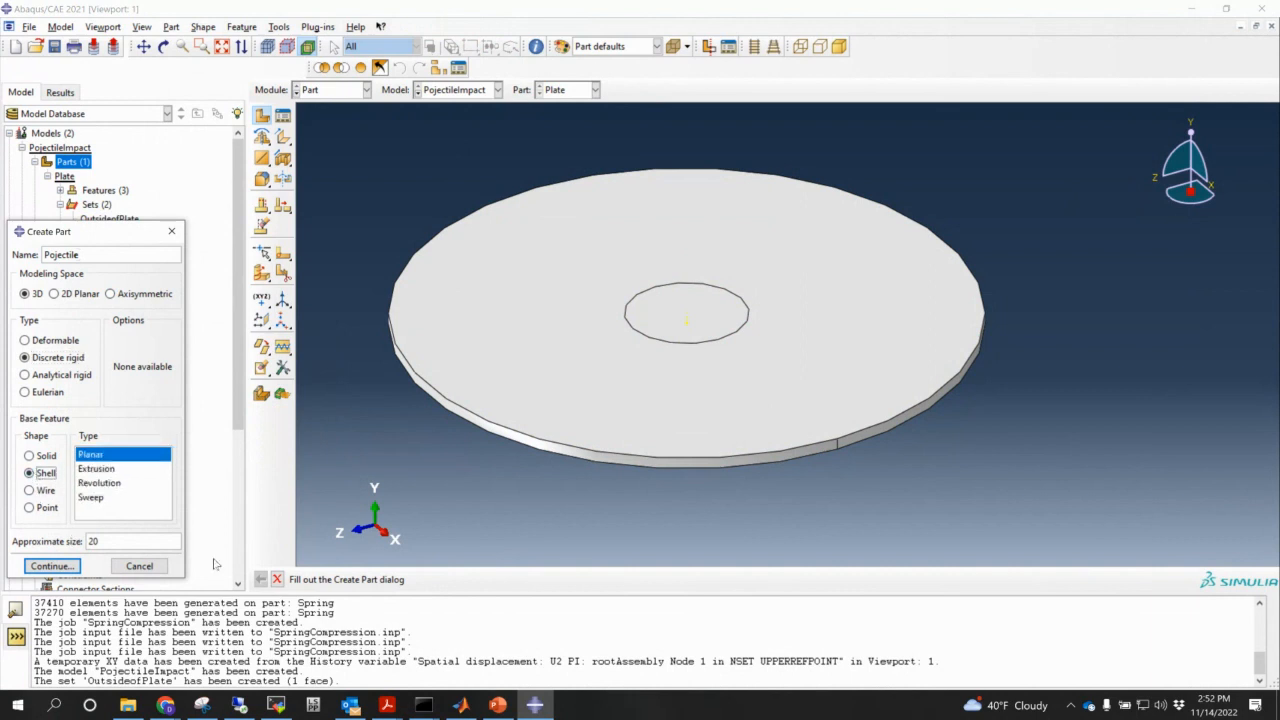
left_click(101, 484)
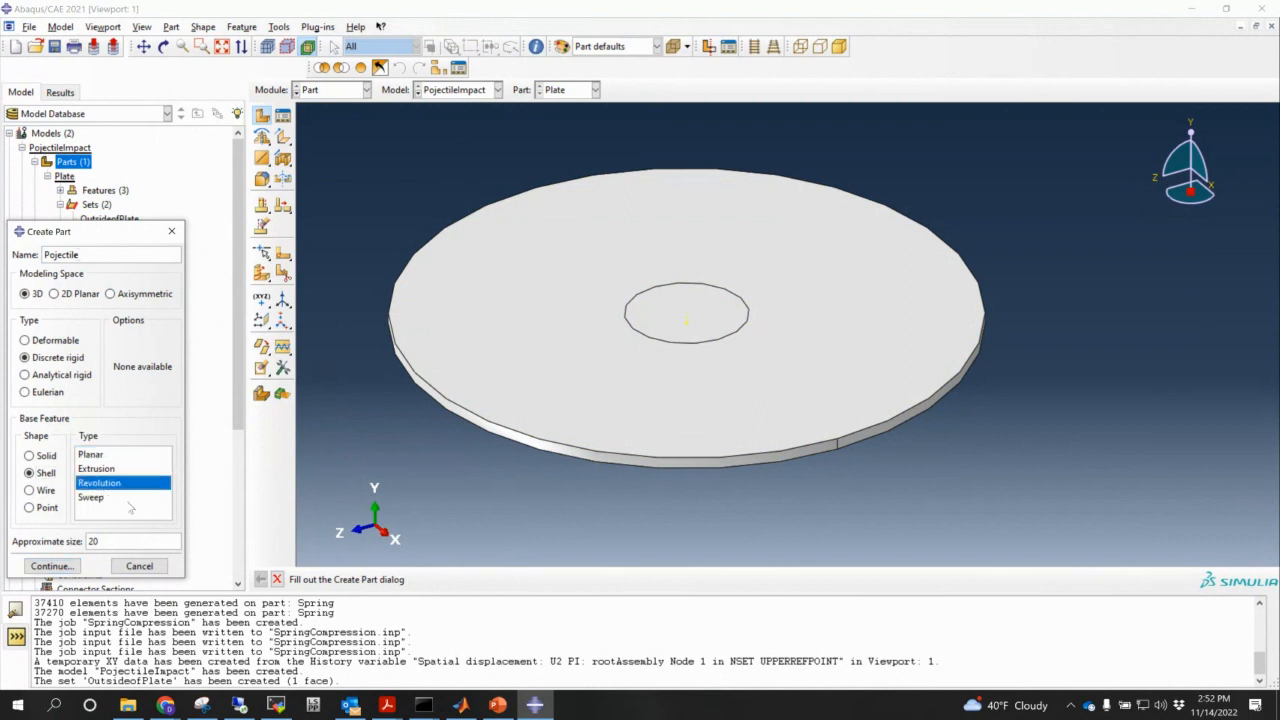
left_click(55, 566)
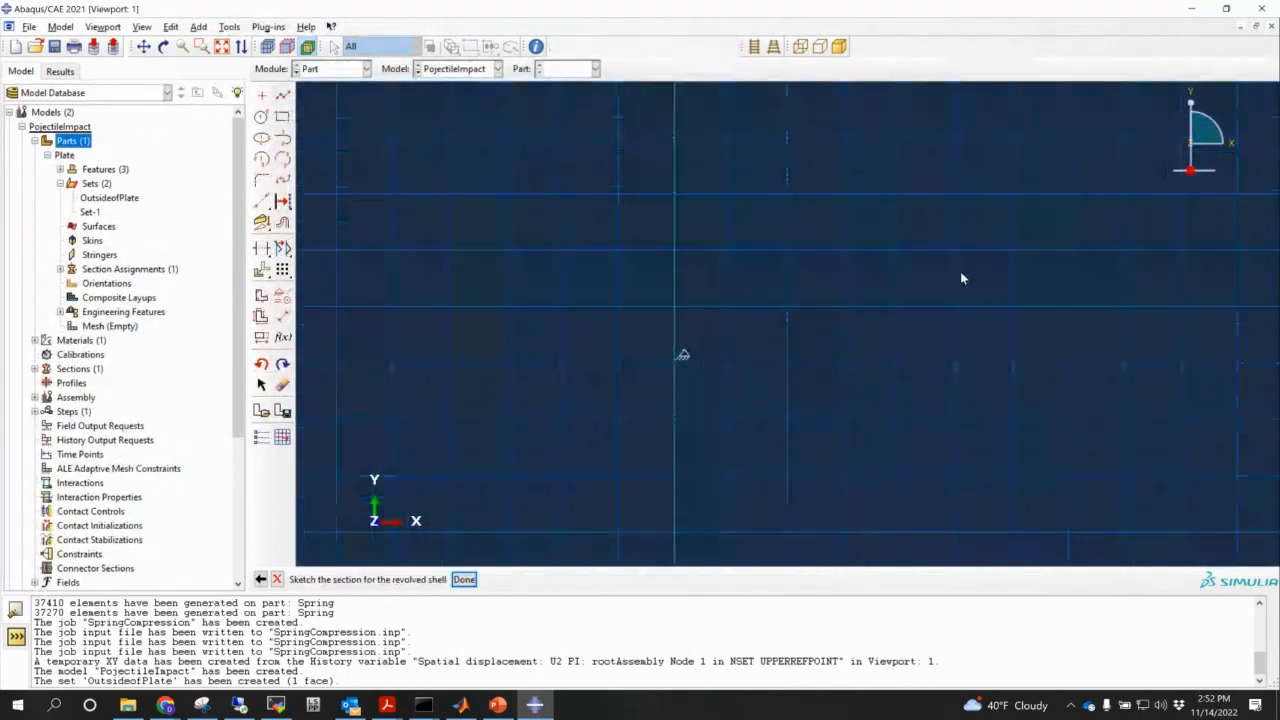
- Sketch a 0.5 by 1.5 rectangular profile starting at the origin
left_click(283, 95)
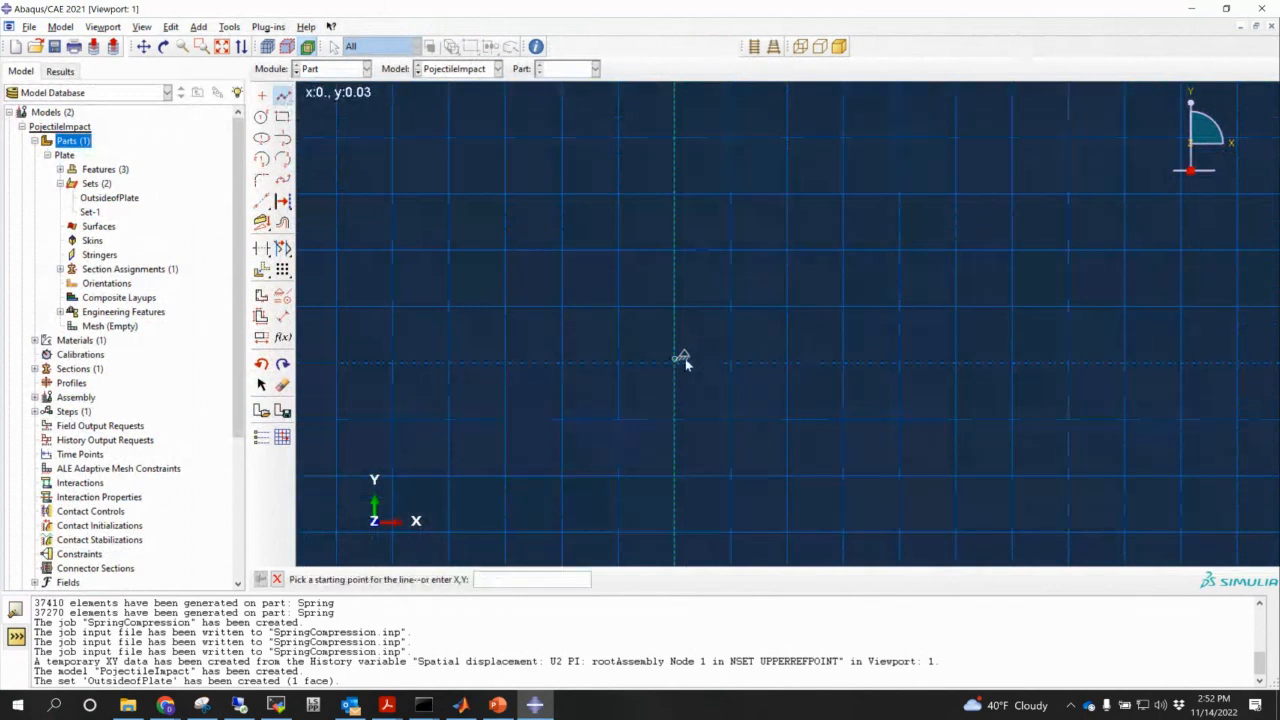
left_click(682, 356)
key("Escape")
left_click(283, 96)
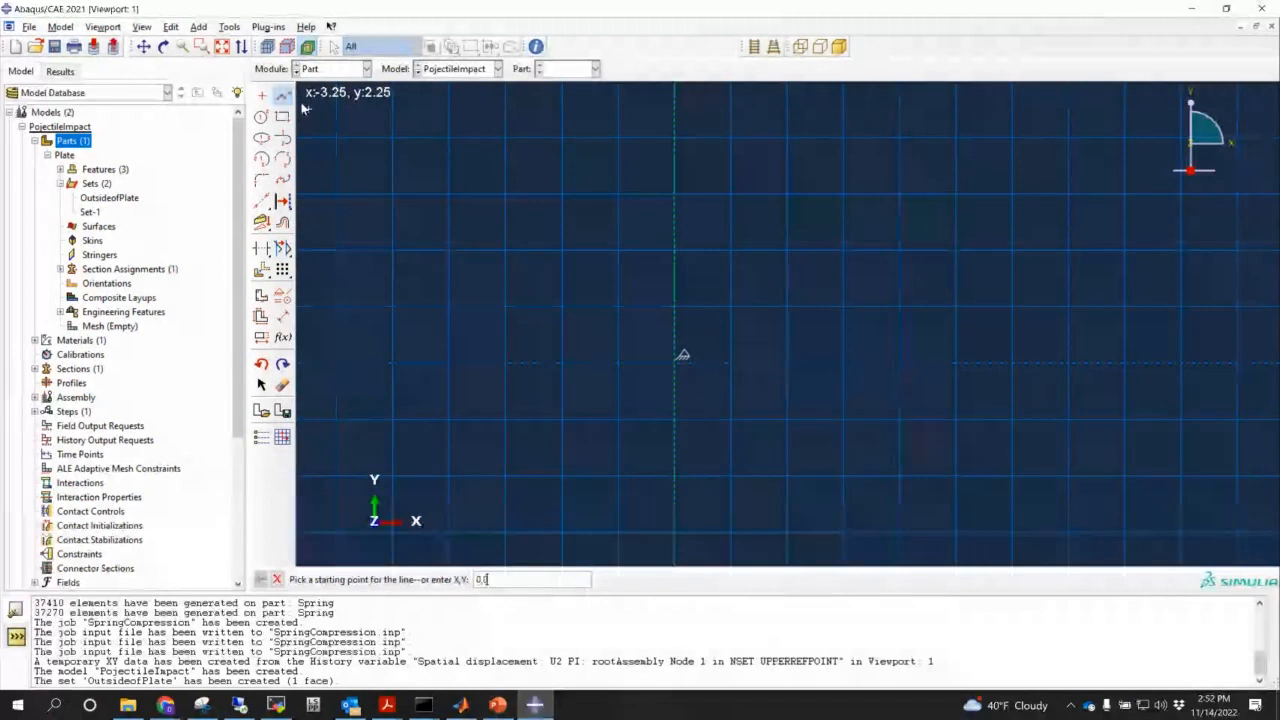
left_click(682, 356)
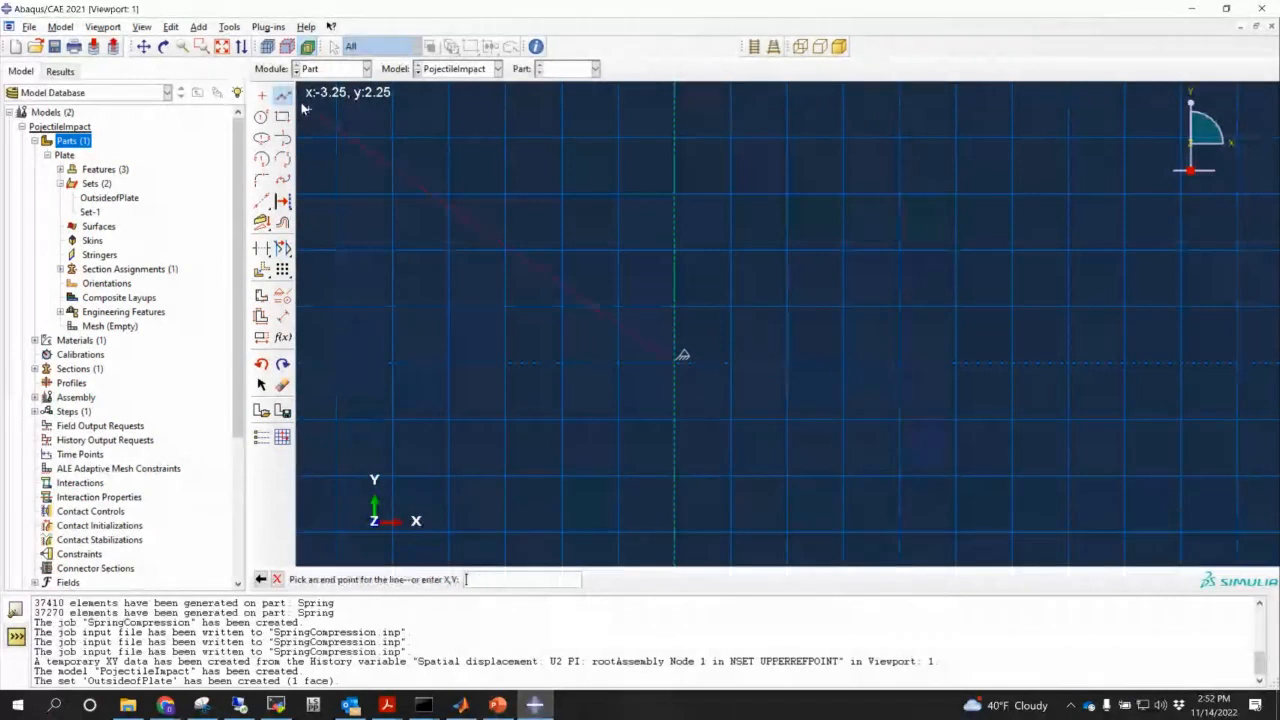
left_click(729, 364)
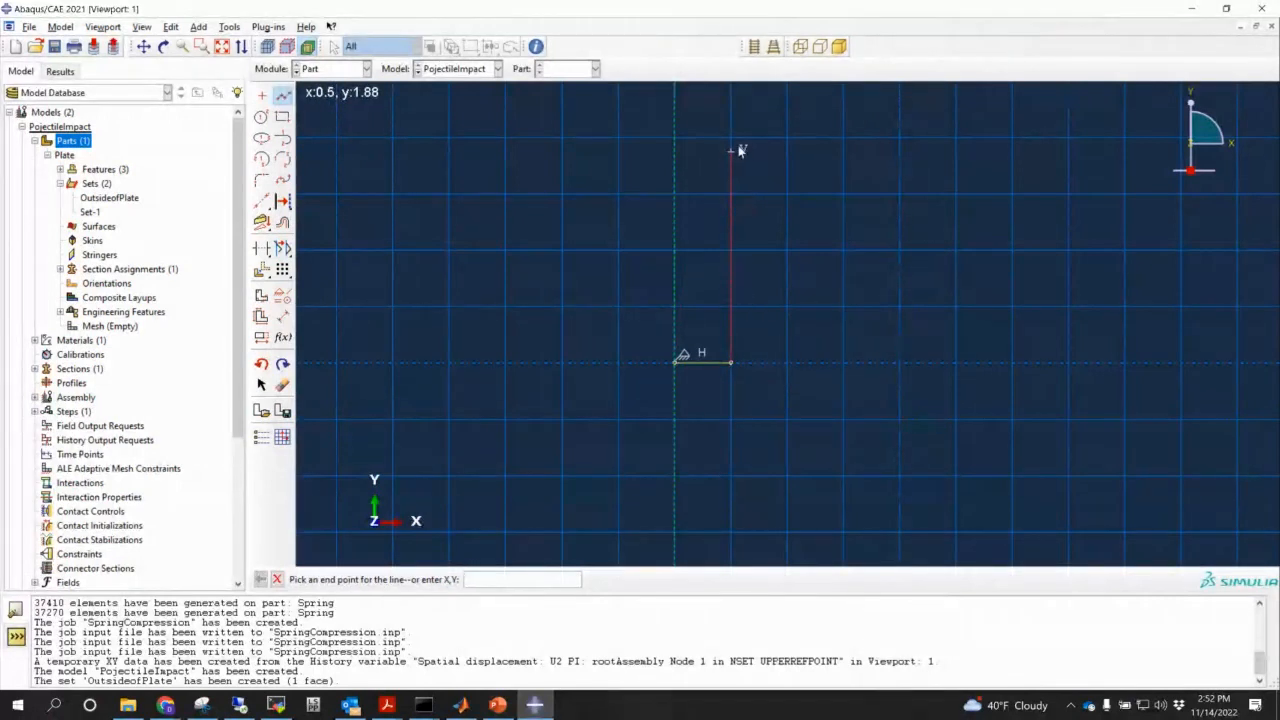
left_click(731, 193)
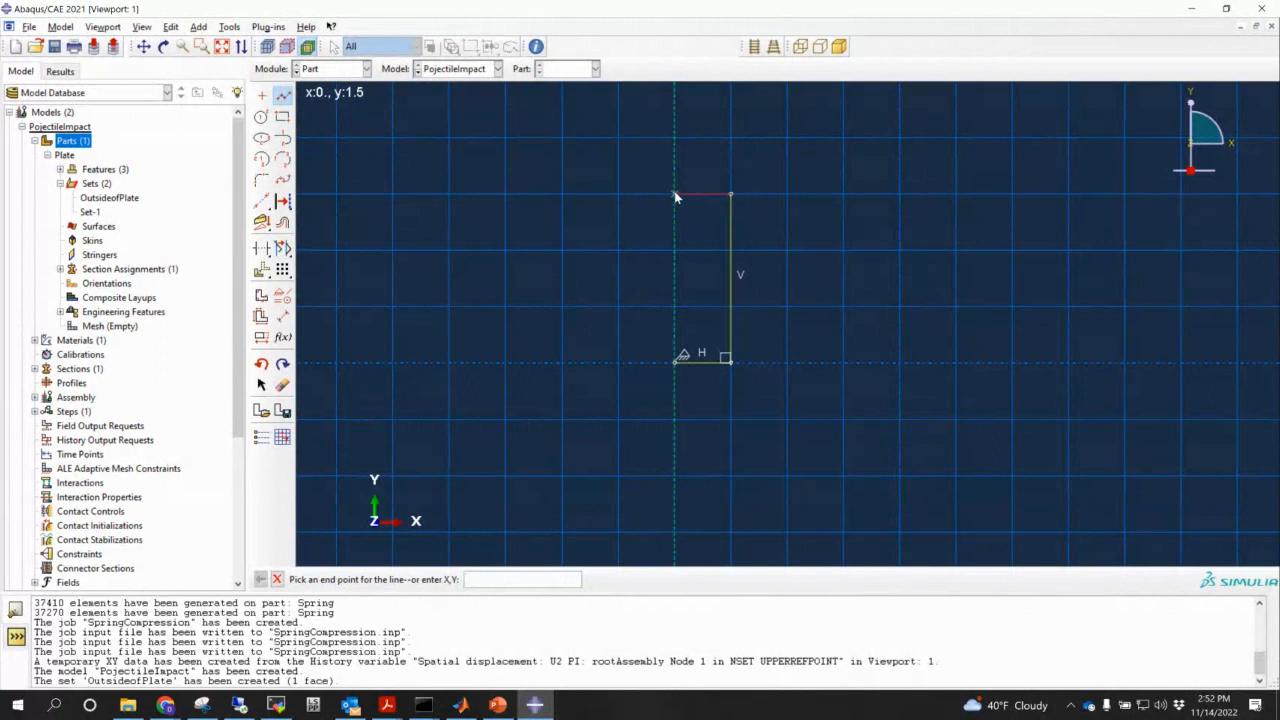
left_click(676, 193)
left_click(672, 364)
key("Escape")
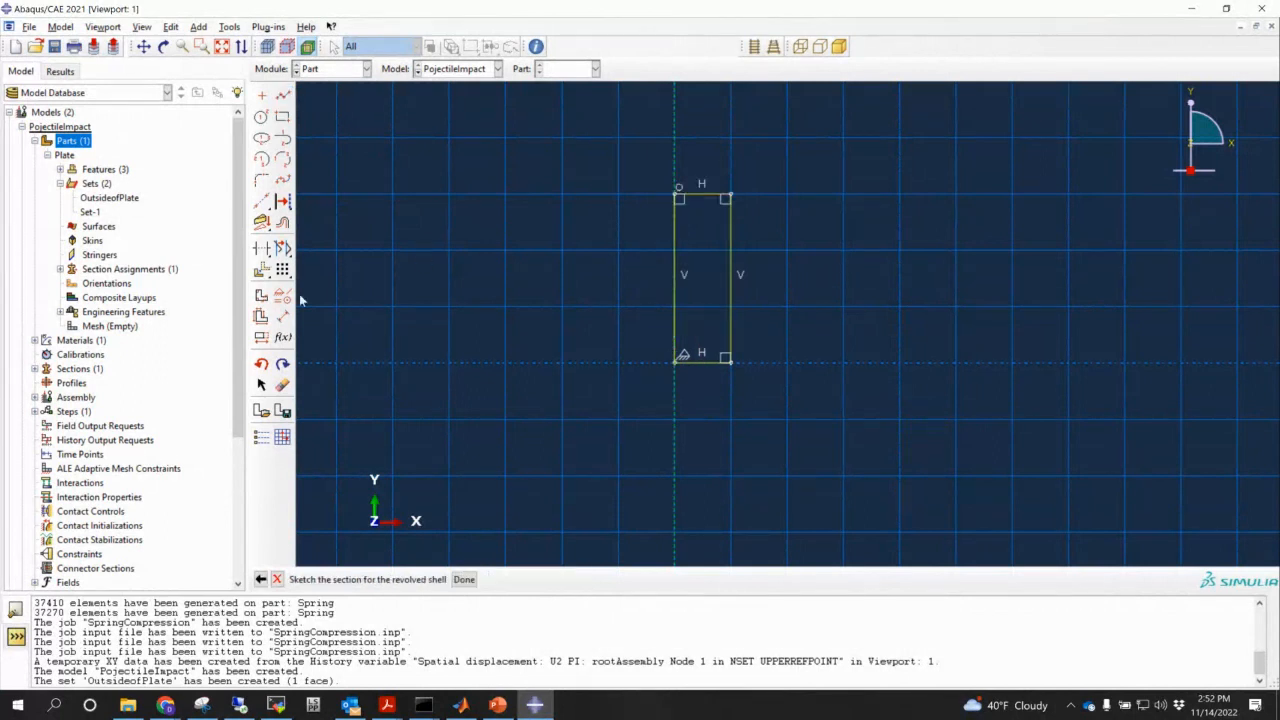
- Round the profile's bottom-right corner with a 0.2 fillet and finish the sketch
left_click(262, 180)
key("Return")
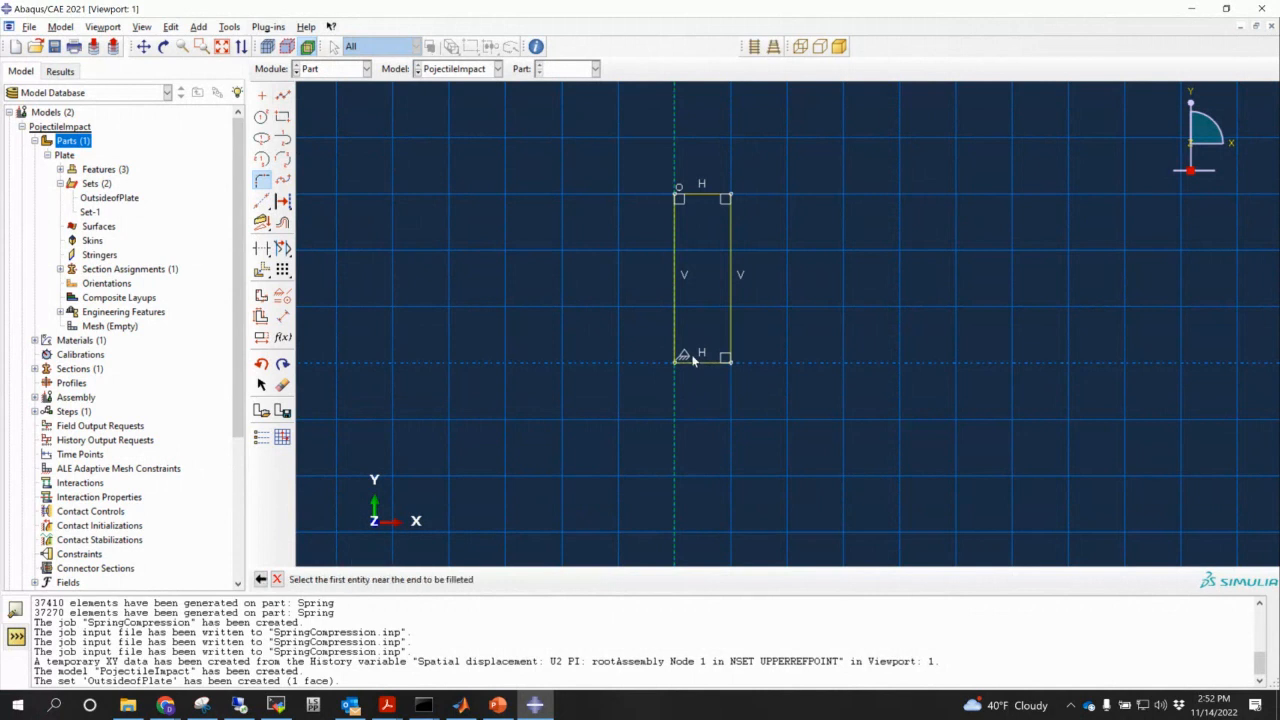
left_click(725, 363)
left_click(731, 347)
left_click(278, 580)
left_click(476, 580)
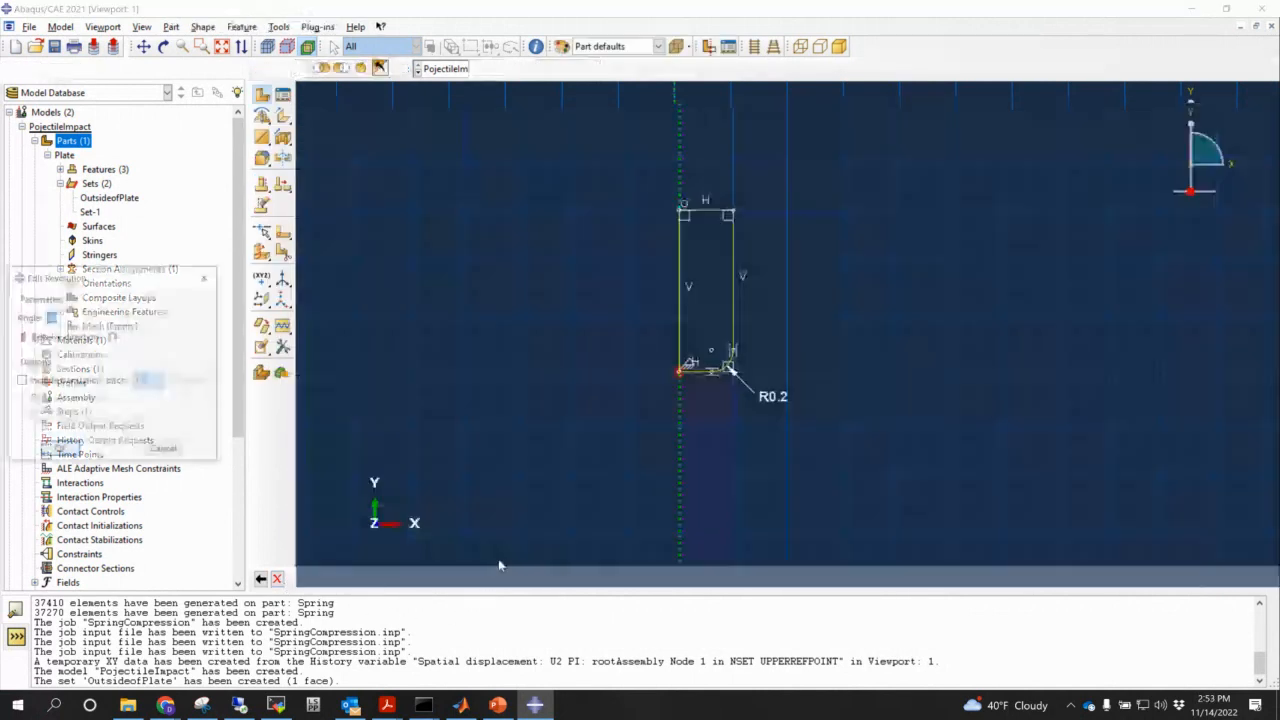
- Revolve the profile a full 360 degrees and orbit to inspect the projectile
type("360")
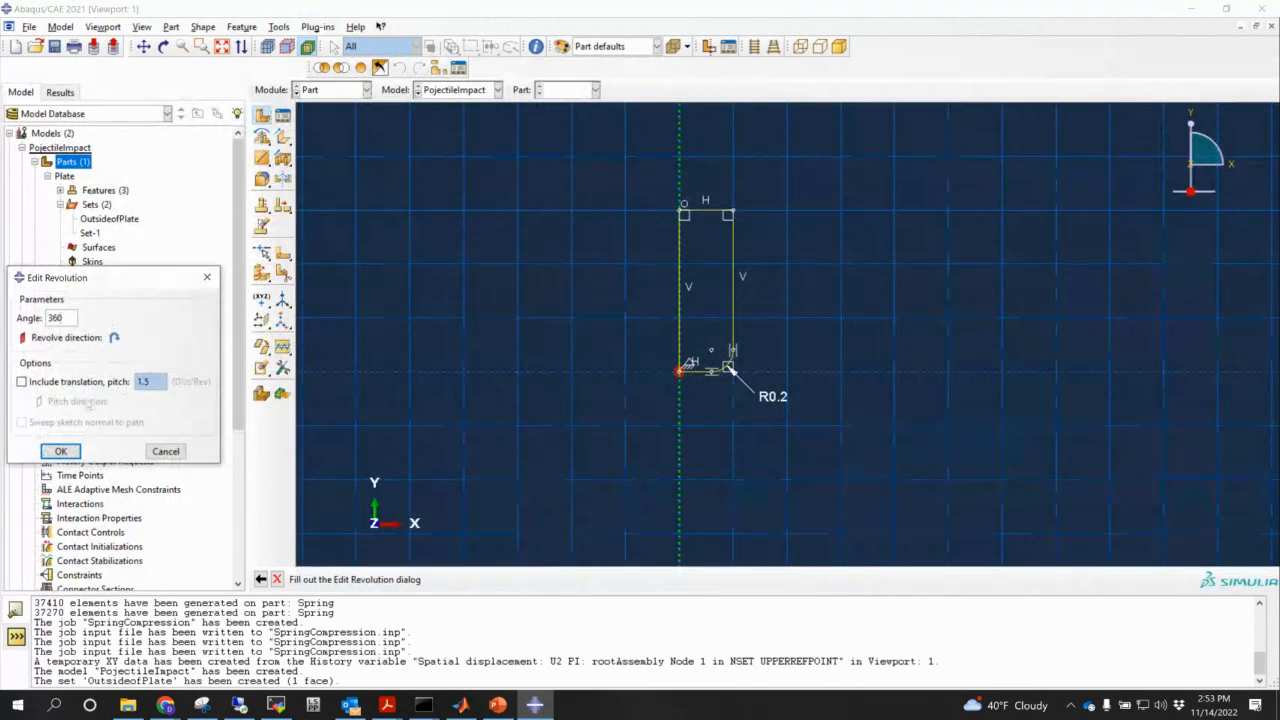
left_click(60, 451)
left_click_drag(911, 342, 718, 308, "ctrl+alt")
left_click_drag(966, 346, 915, 374, "ctrl+alt")
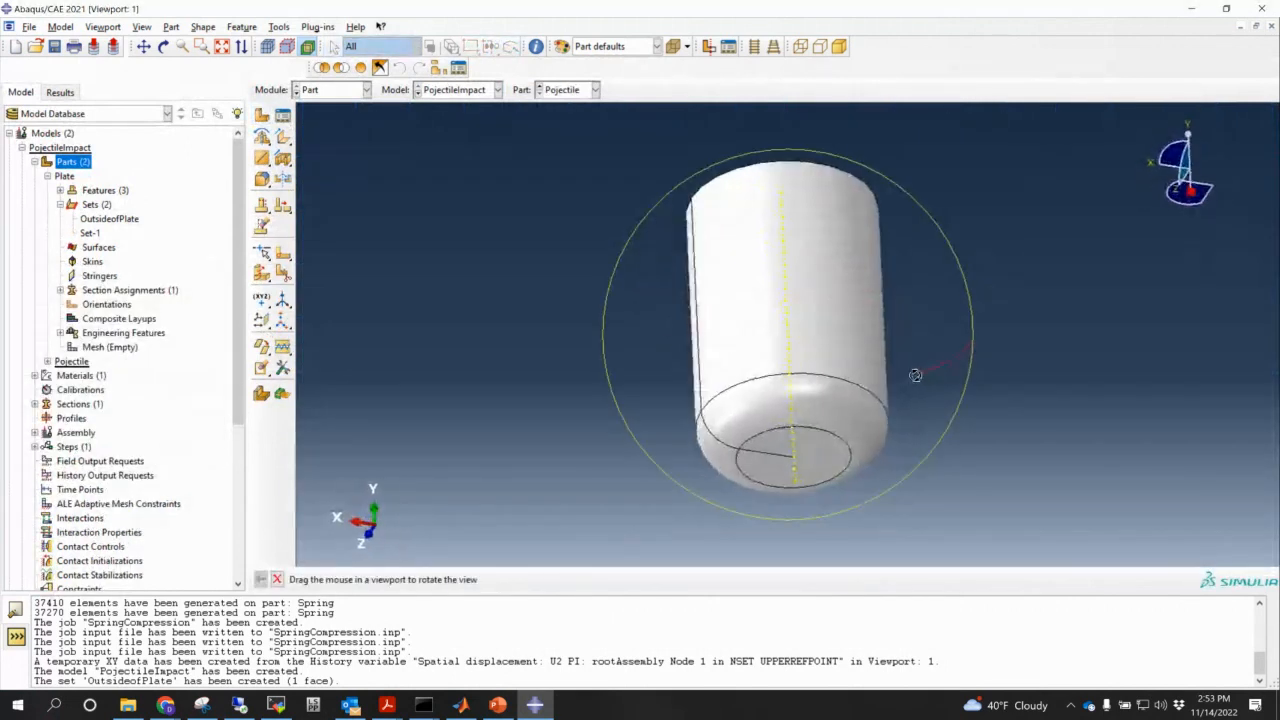
left_click_drag(990, 350, 985, 385, "ctrl+alt")
left_click_drag(711, 277, 712, 405, "ctrl+alt")
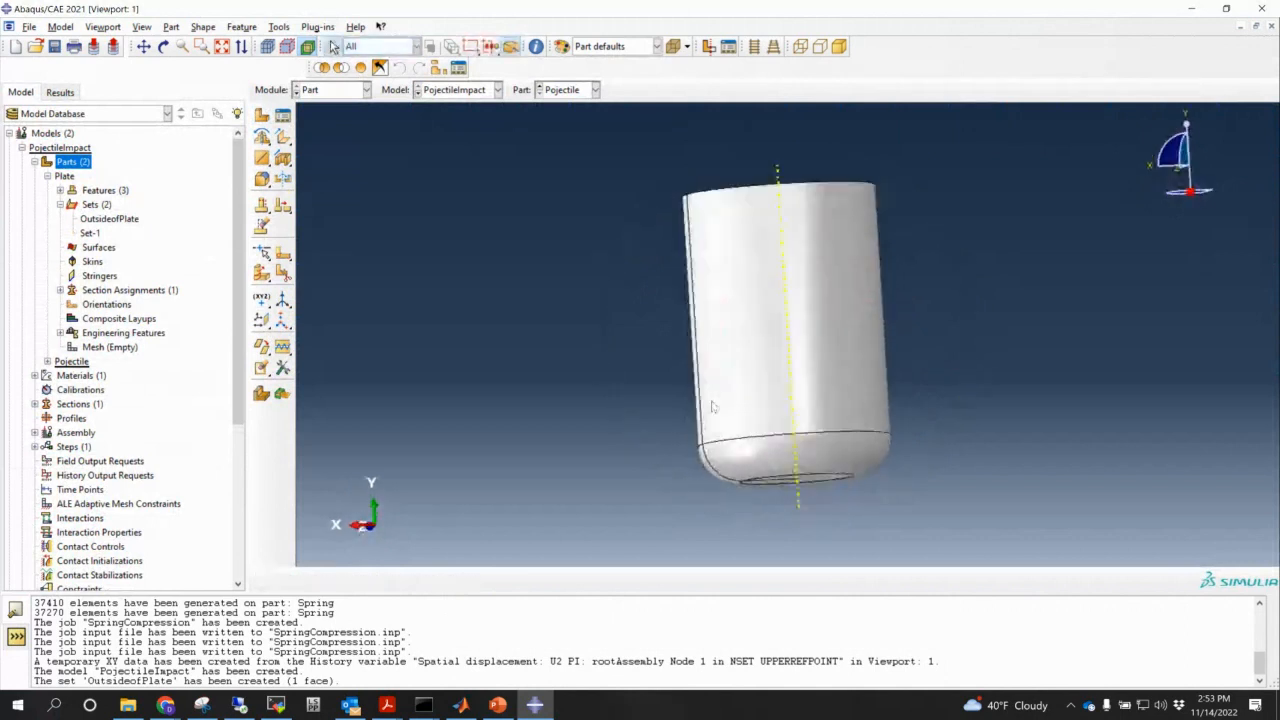
left_click_drag(905, 318, 897, 374, "ctrl+alt")
- Place a reference point on the projectile's top face
left_click(279, 26)
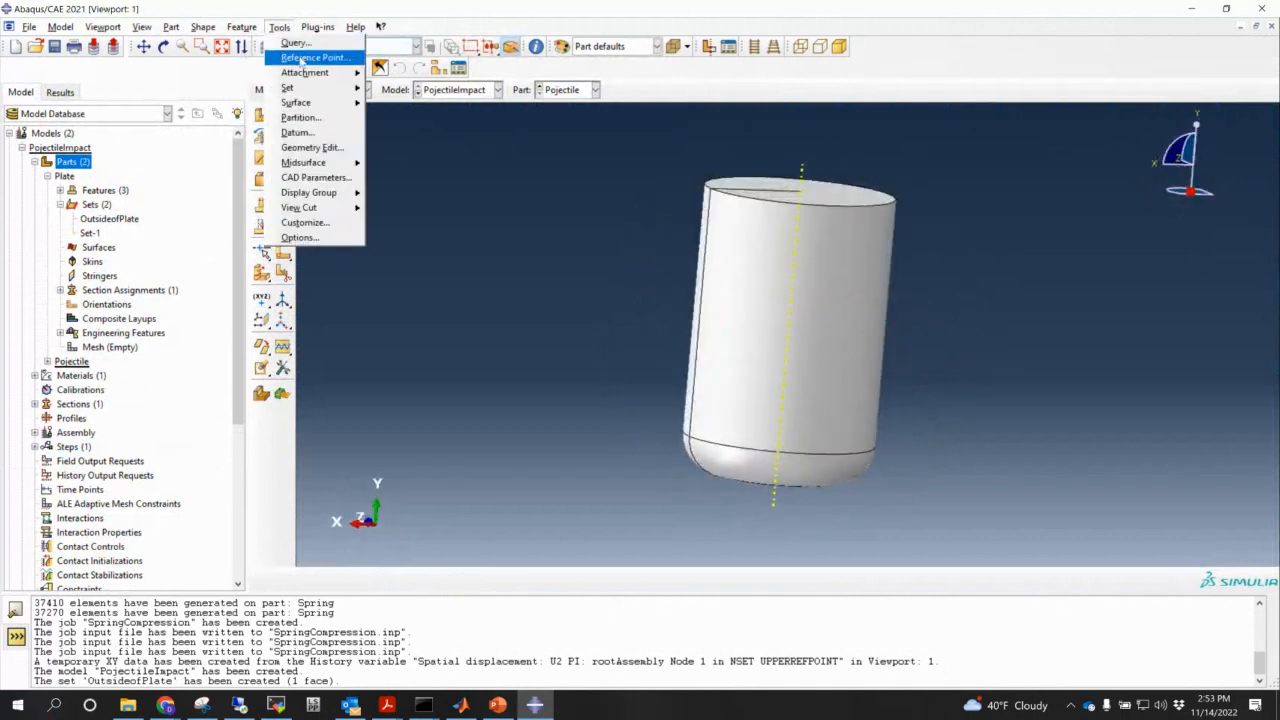
left_click(308, 54)
left_click_drag(838, 196, 833, 231, "ctrl+alt")
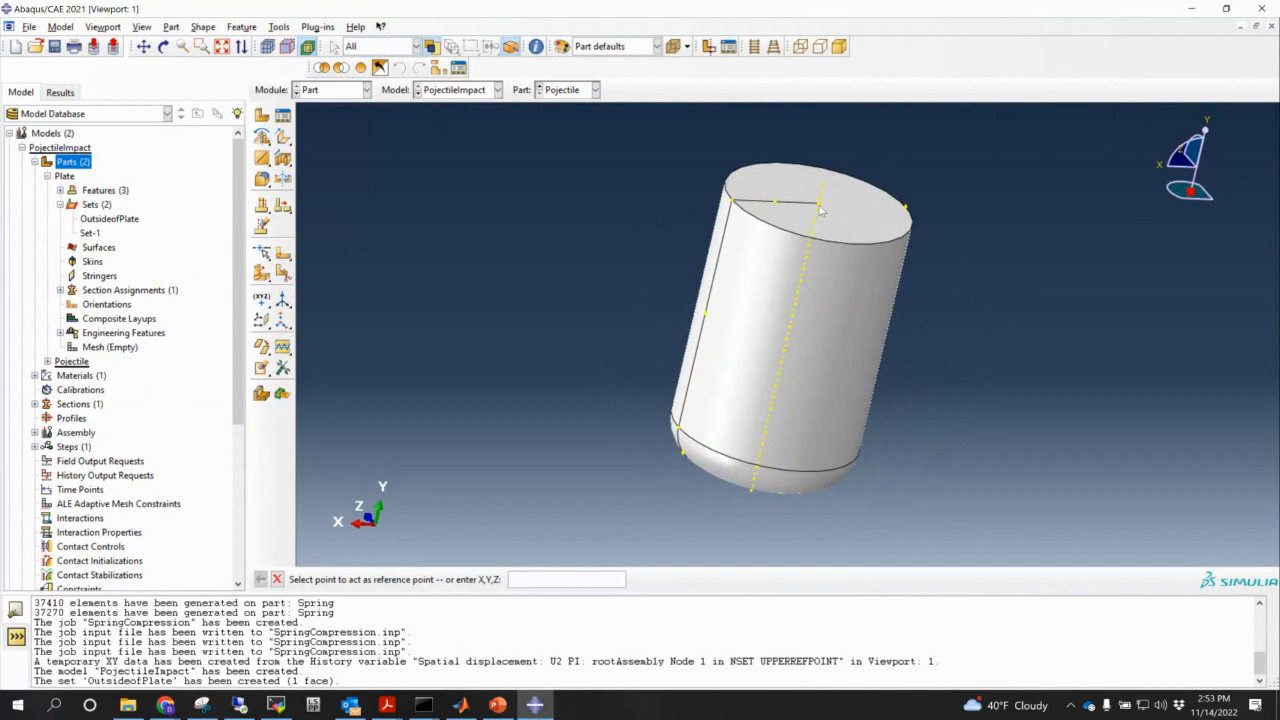
left_click(820, 207)
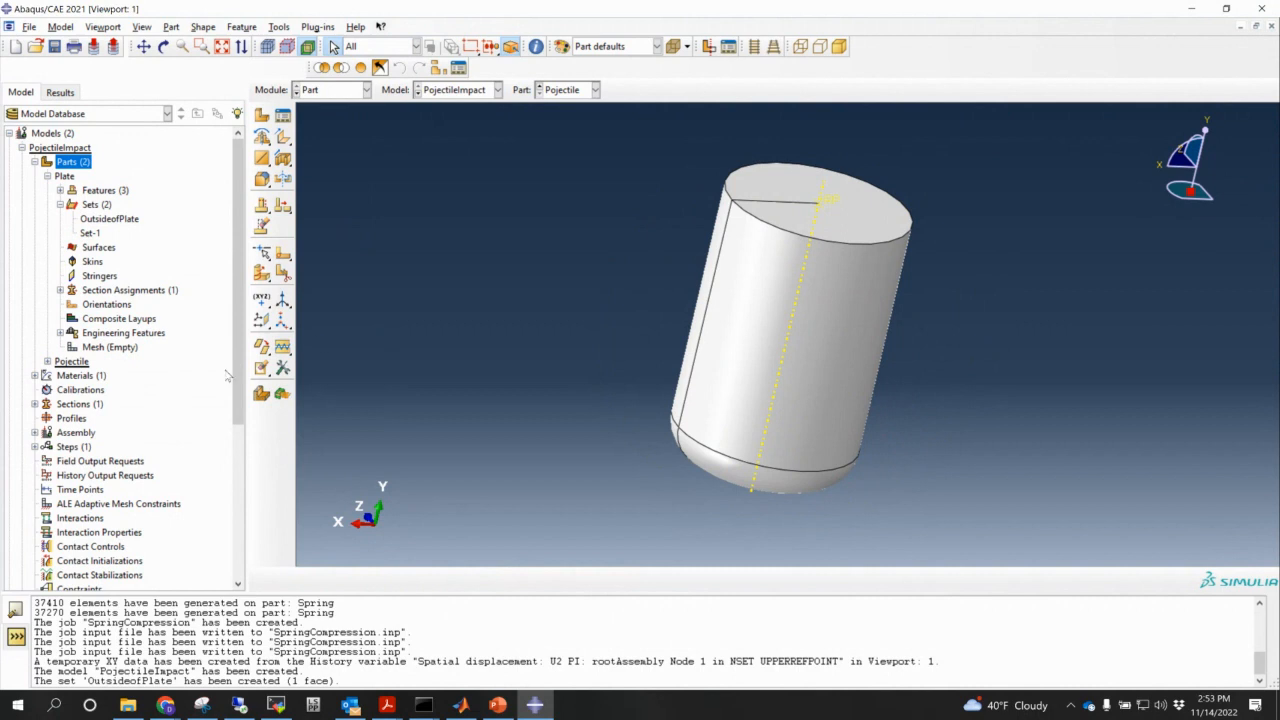
scroll(130, 410, "down", 1)
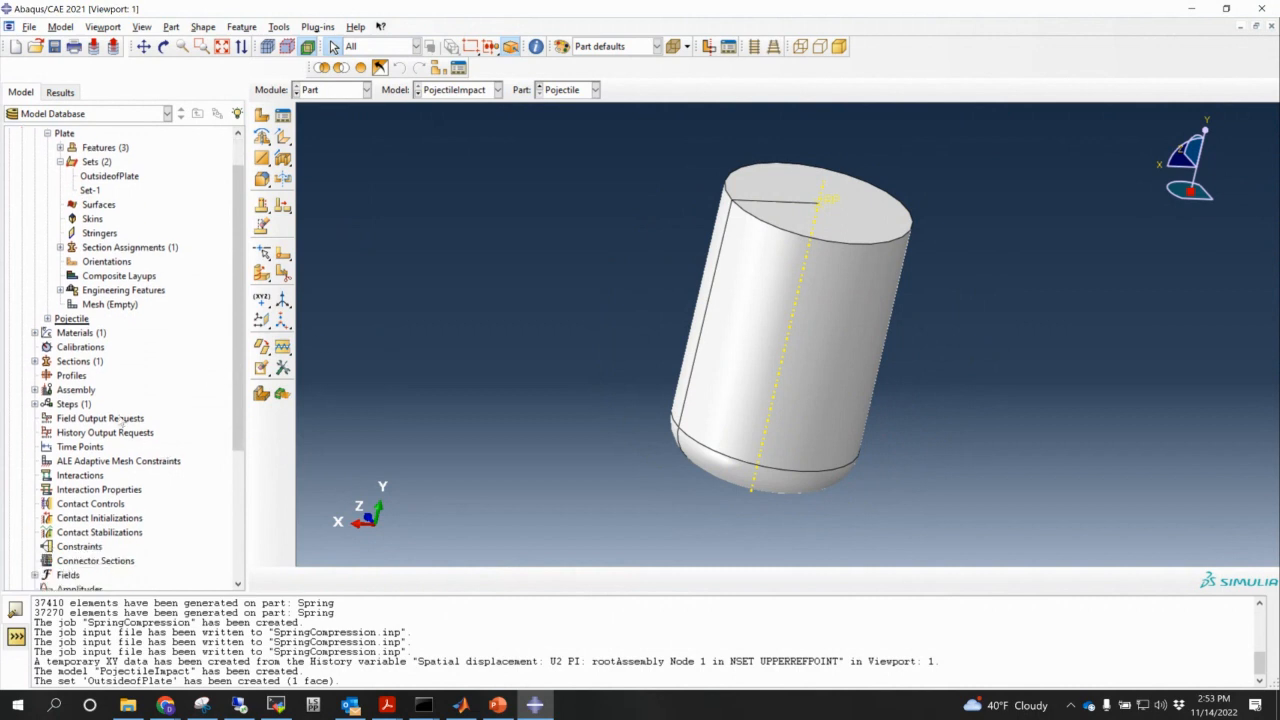
- Instance both the Plate and the Projectile in the assembly
left_click(35, 390)
double_click(87, 403)
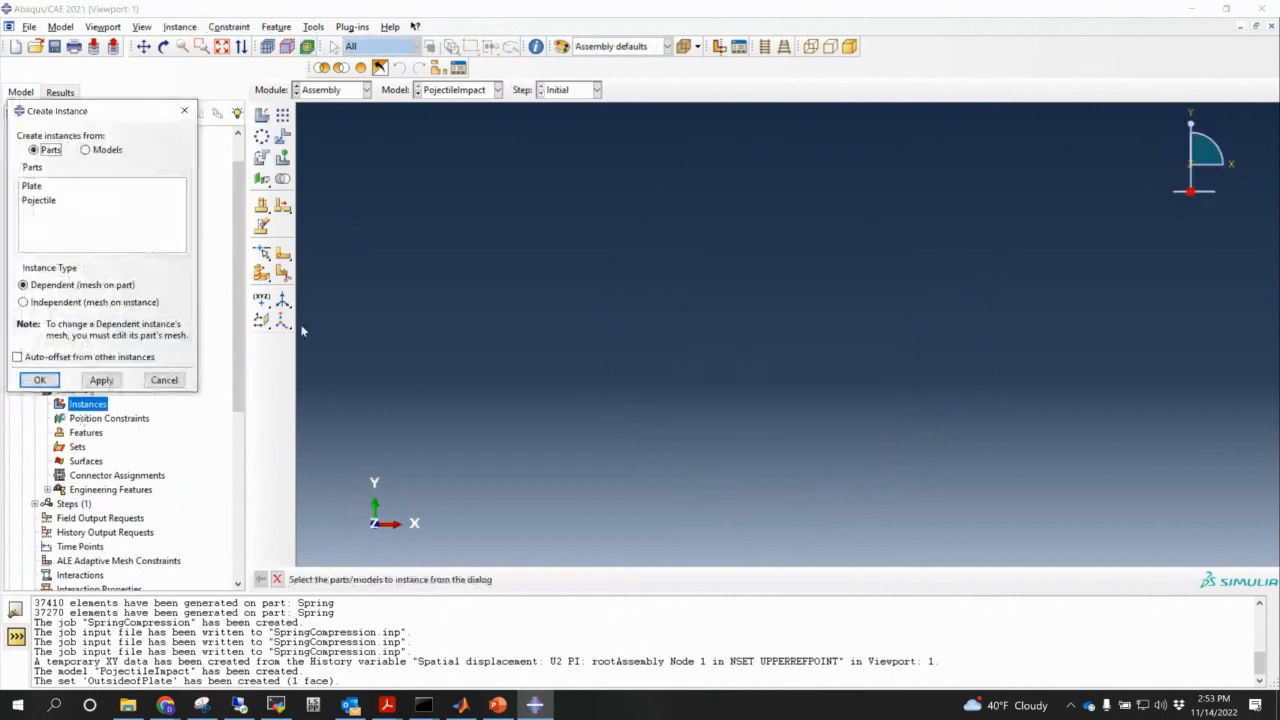
left_click_drag(30, 187, 45, 201)
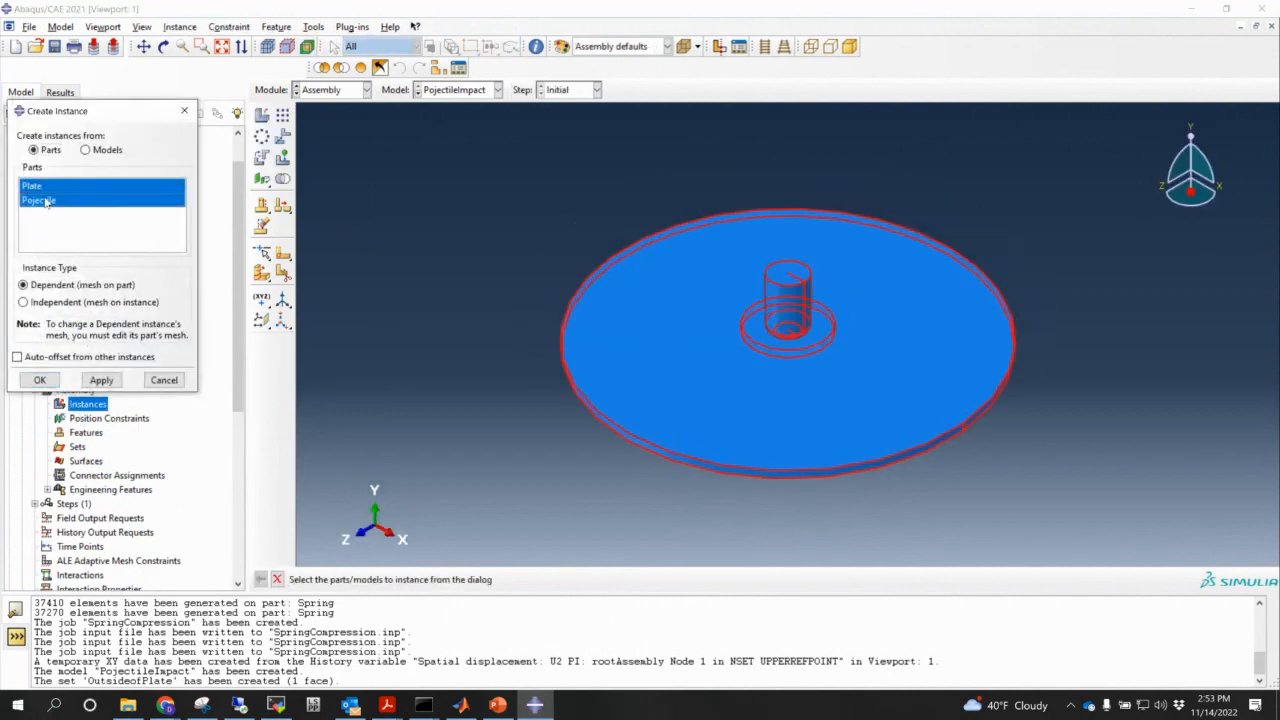
left_click(41, 380)
left_click_drag(925, 425, 712, 338, "ctrl+alt")
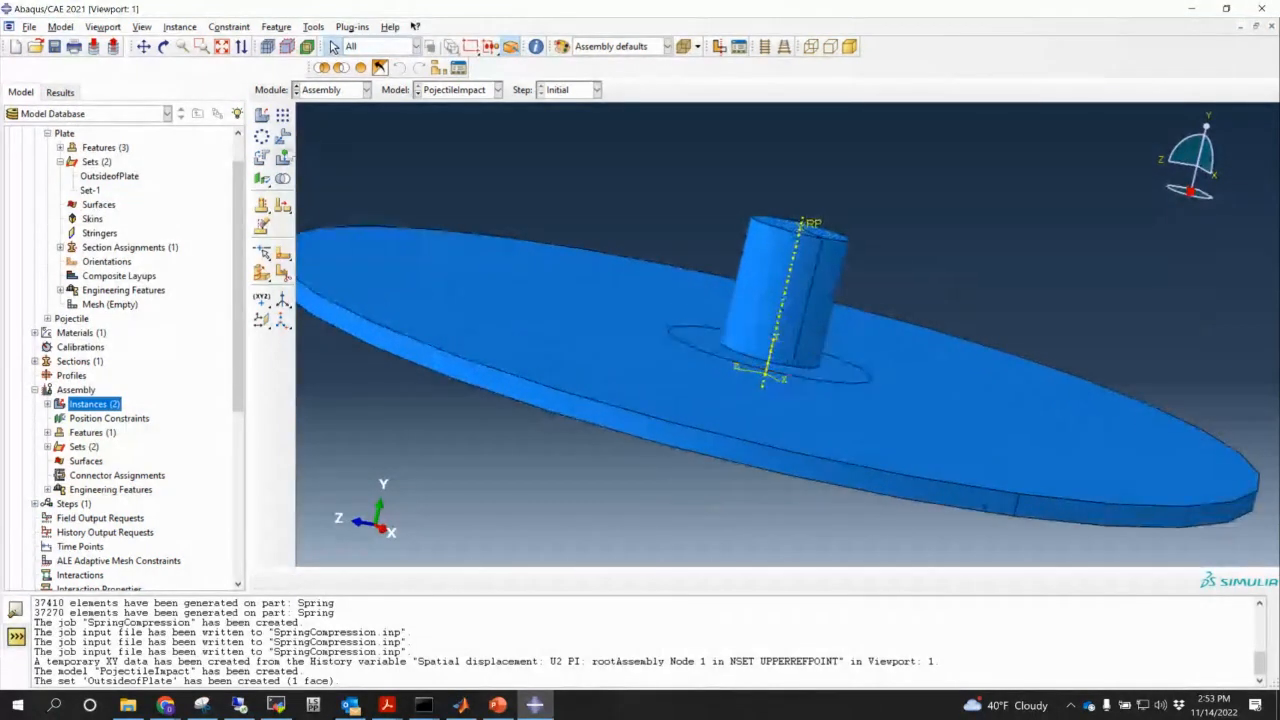
- Translate the projectile instance from 0,0,0 to 0,1,0 above the plate
left_click(285, 137)
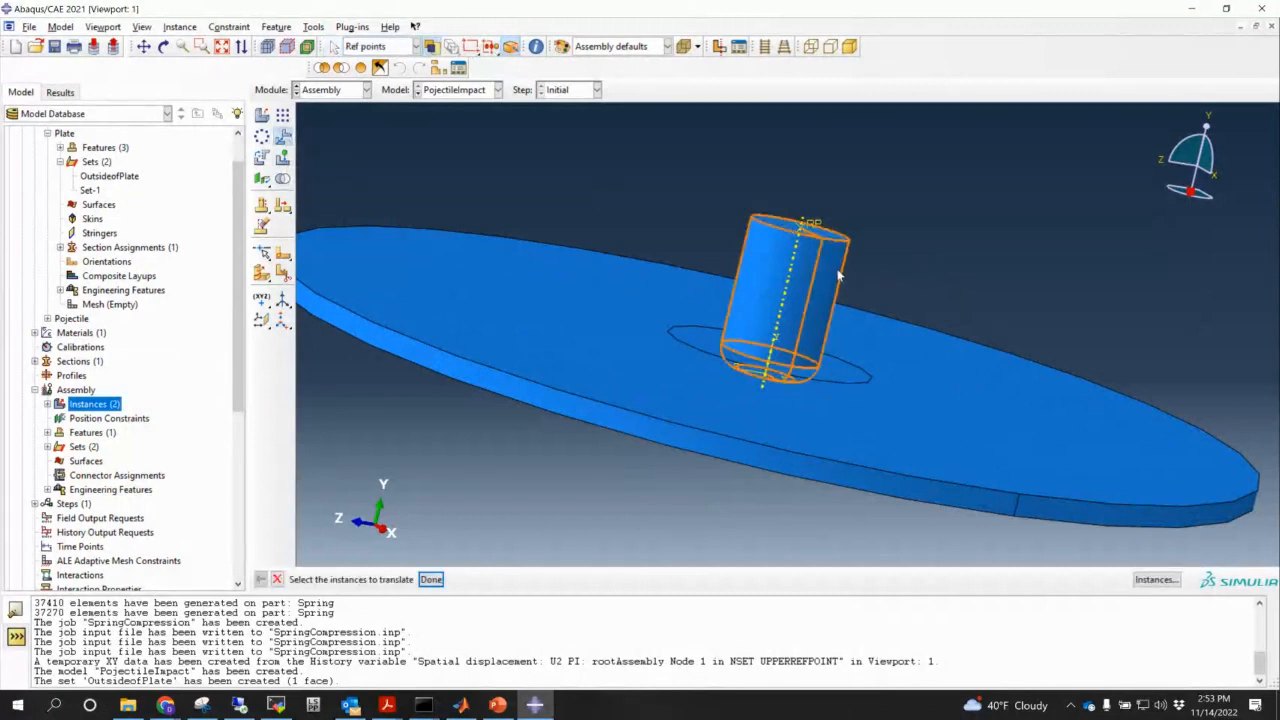
left_click(430, 579)
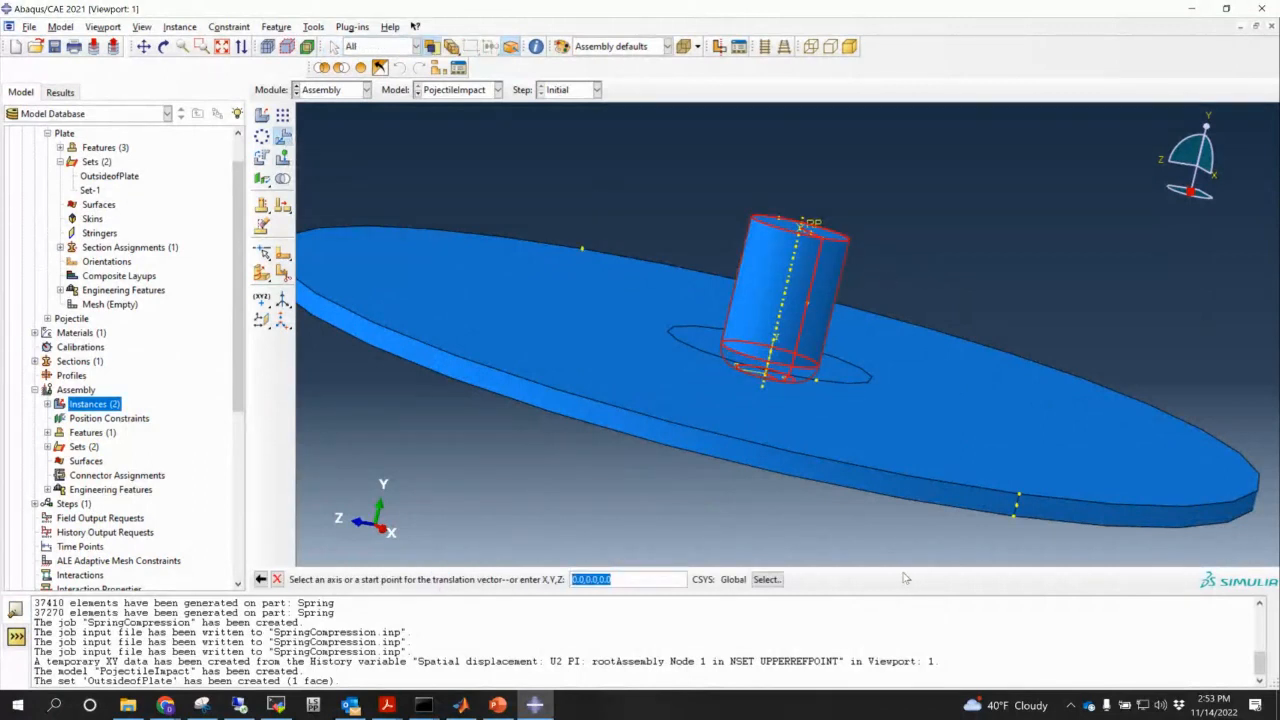
key("Return")
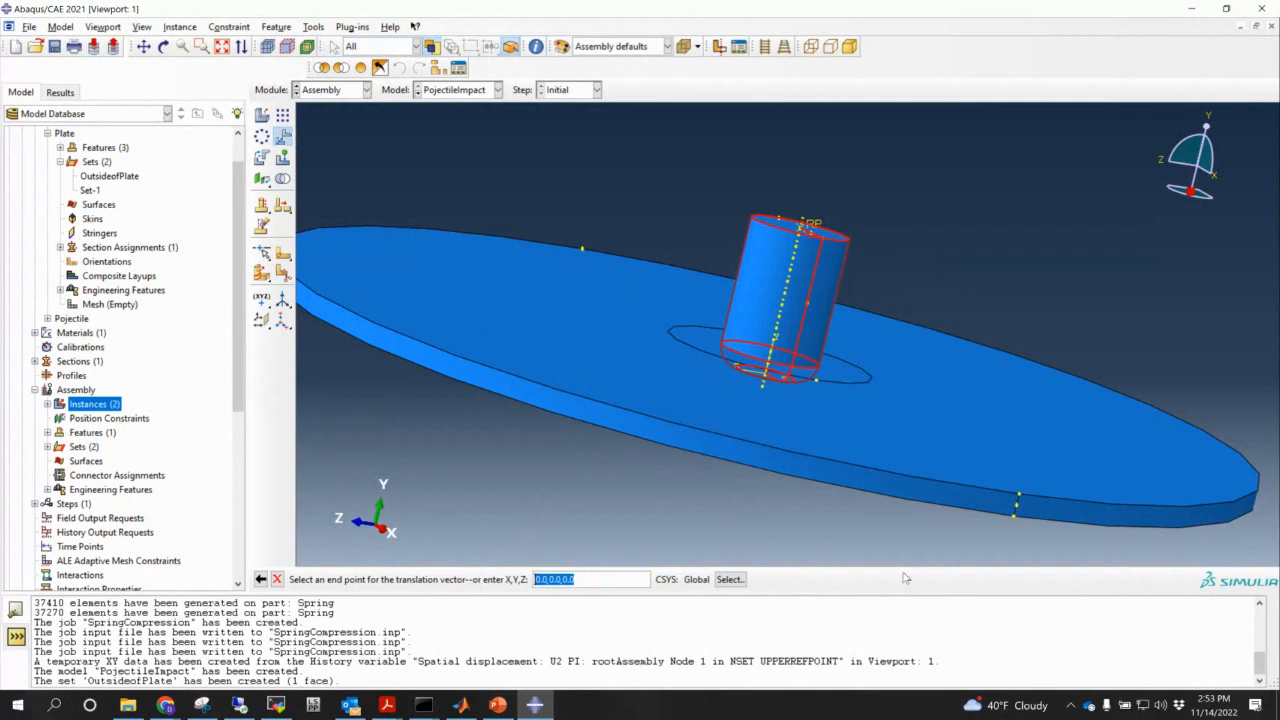
type("0,1,0")
key("Return")
left_click_drag(847, 476, 820, 434, "ctrl+alt")
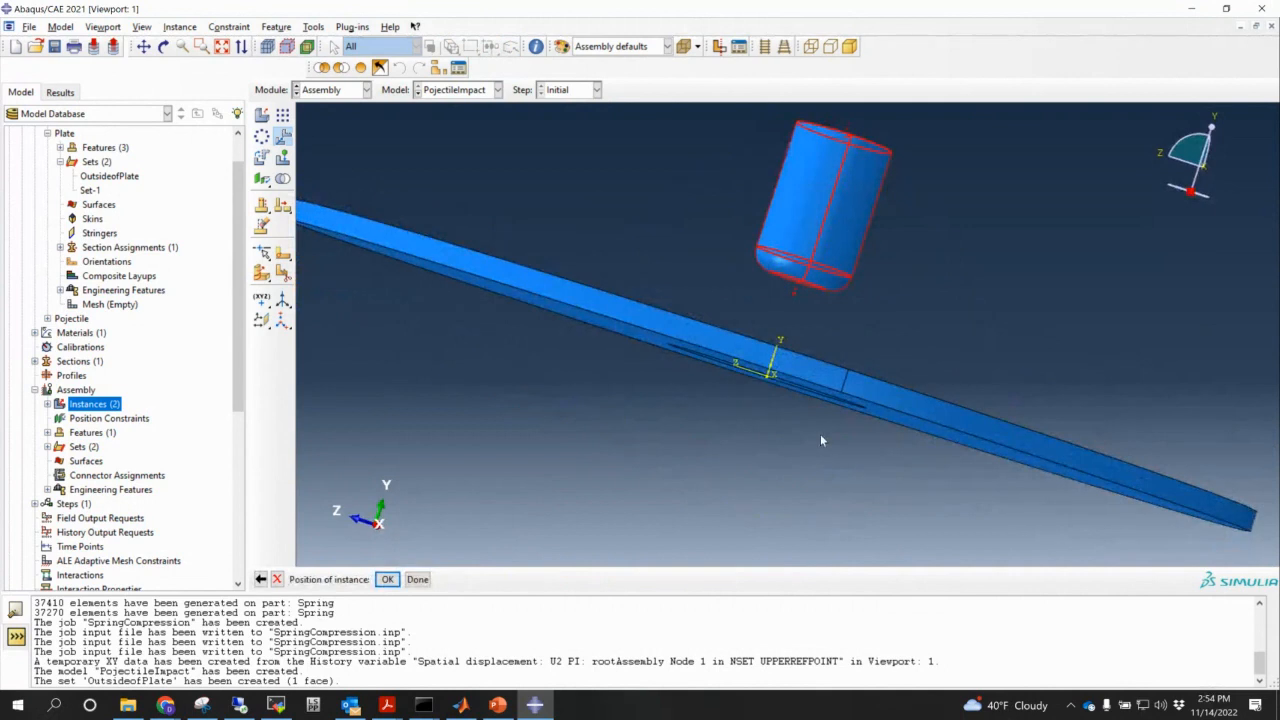
left_click(389, 580)
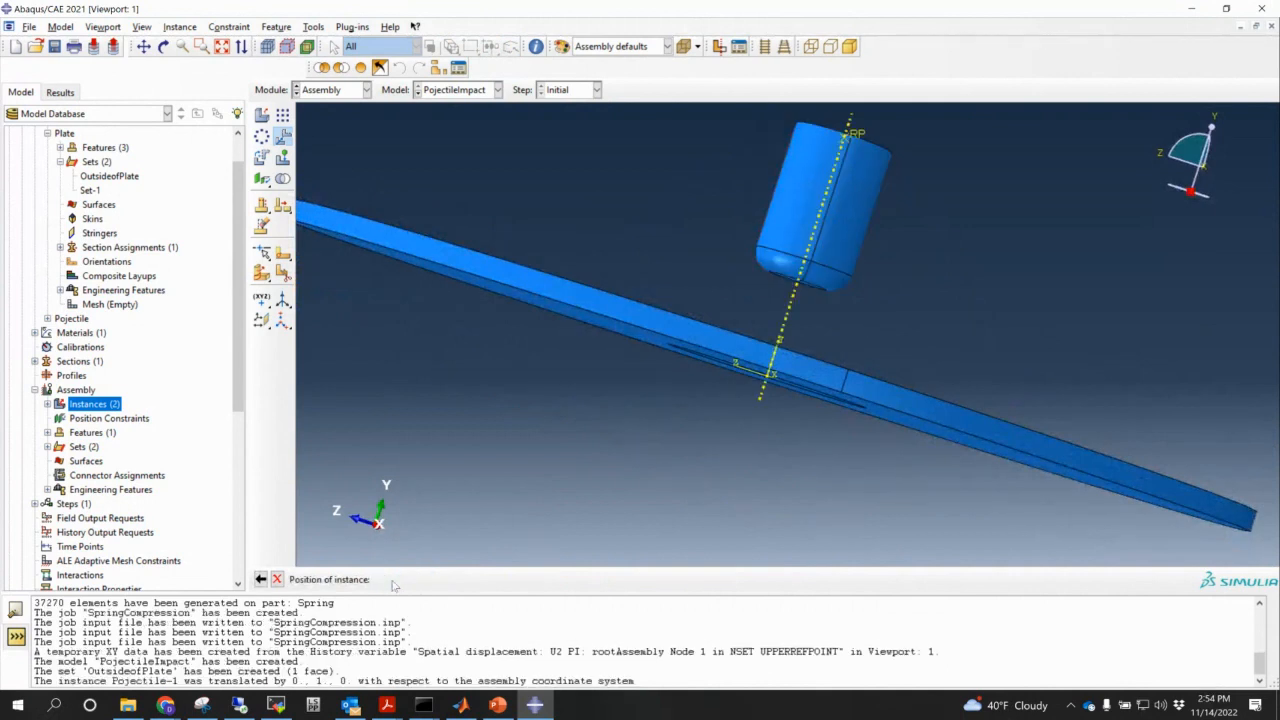
- Reframe the assembly view, then start creating a new constraint
scroll(729, 371, "down", 2)
left_click_drag(785, 325, 773, 405, "ctrl+alt")
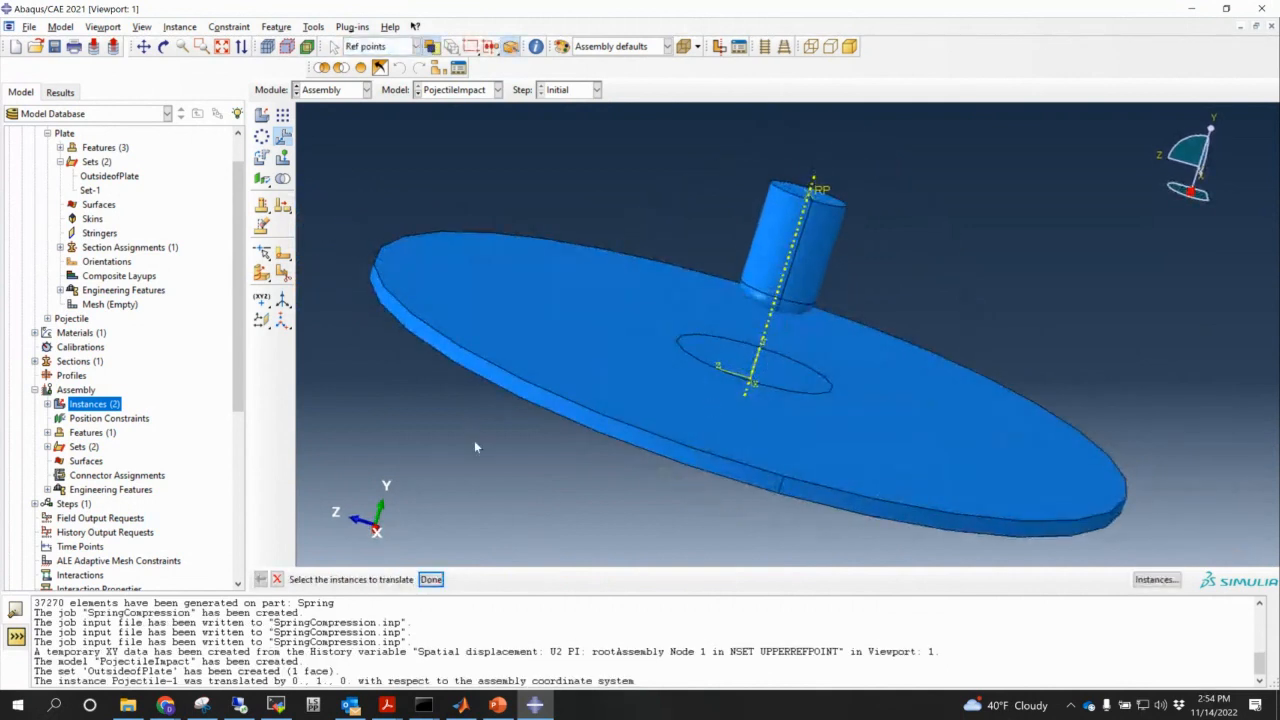
scroll(240, 418, "down", 1)
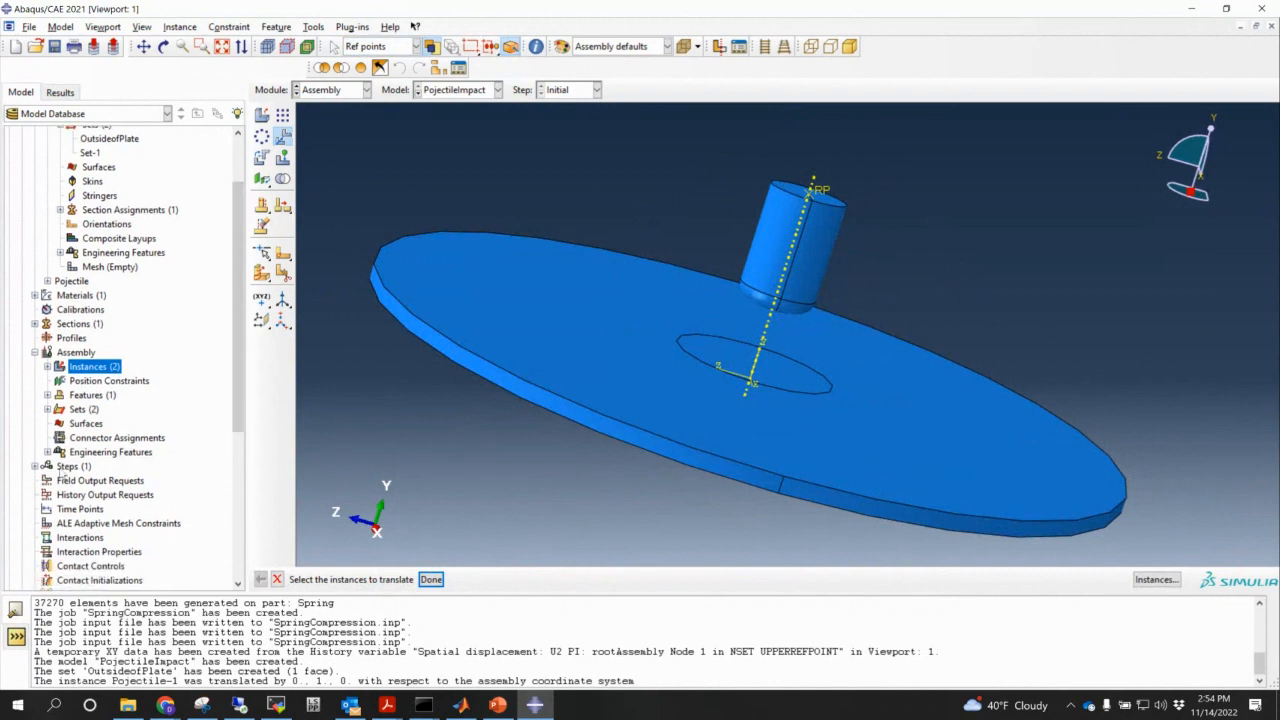
scroll(123, 470, "down", 1)
scroll(45, 388, "down", 1)
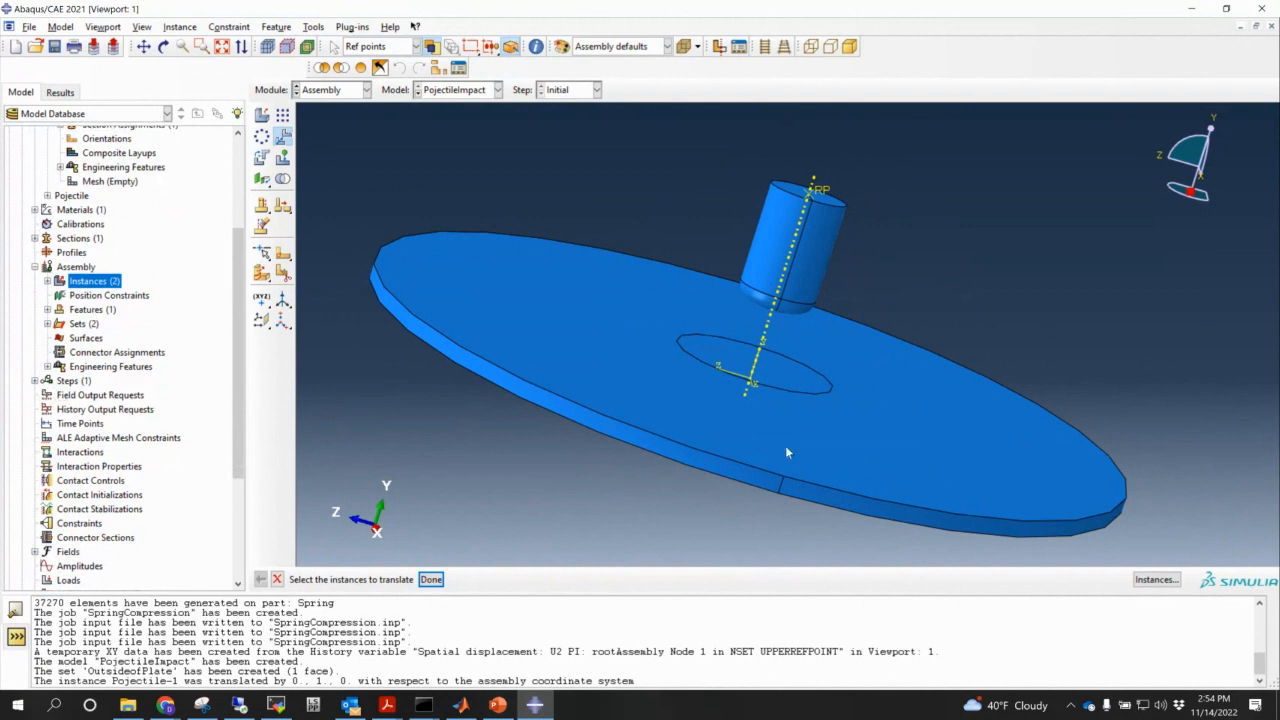
middle_click_drag(880, 362, 856, 284, "ctrl+alt")
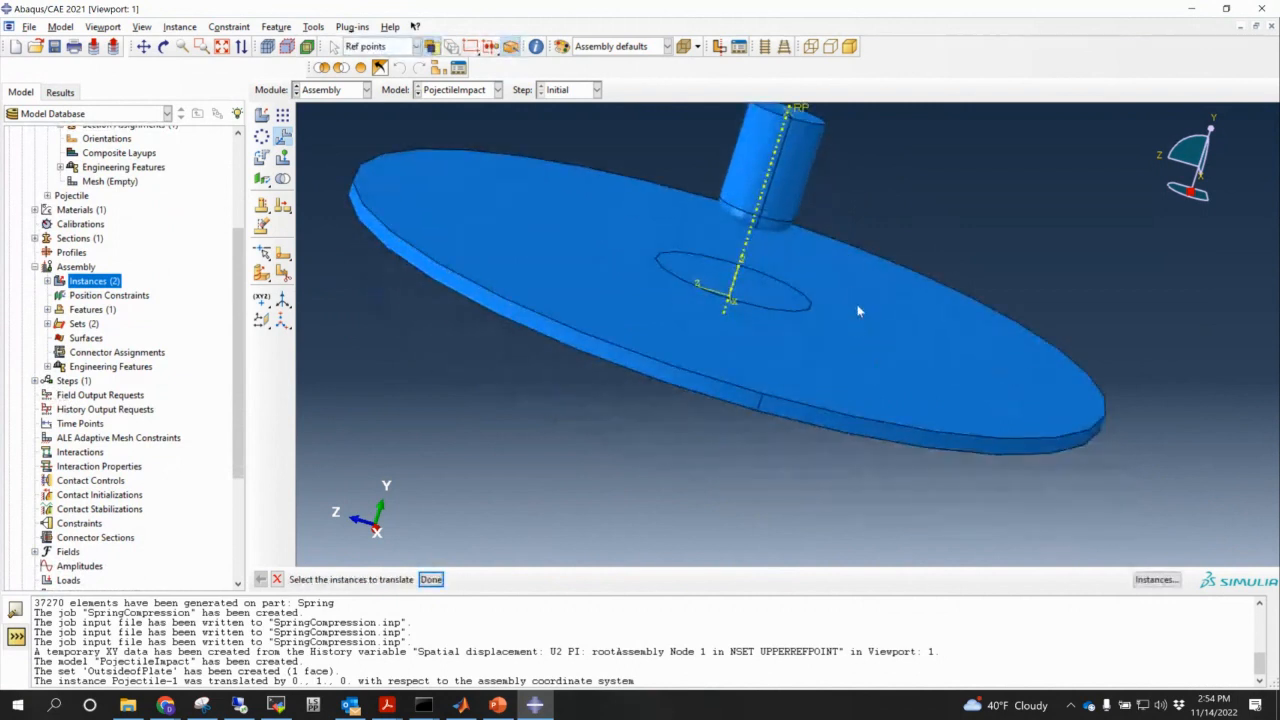
scroll(859, 308, "up", 3)
scroll(105, 540, "down", 3)
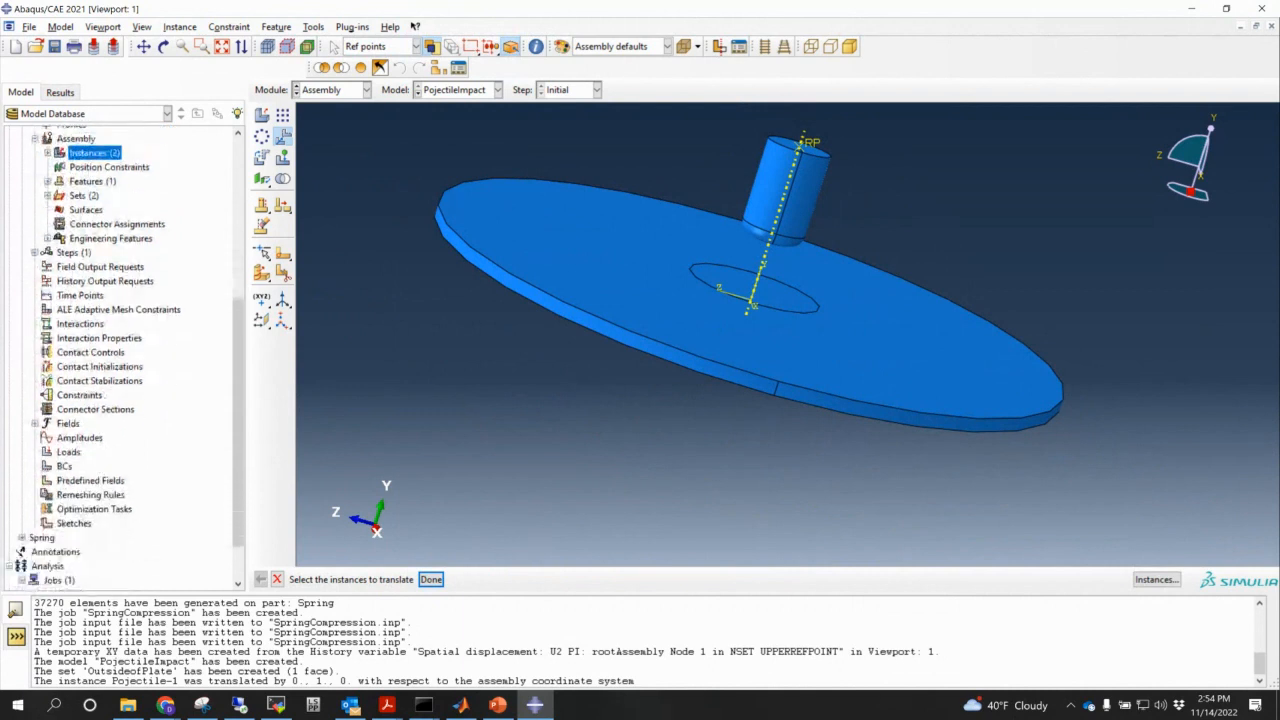
double_click(64, 466)
left_click(277, 329)
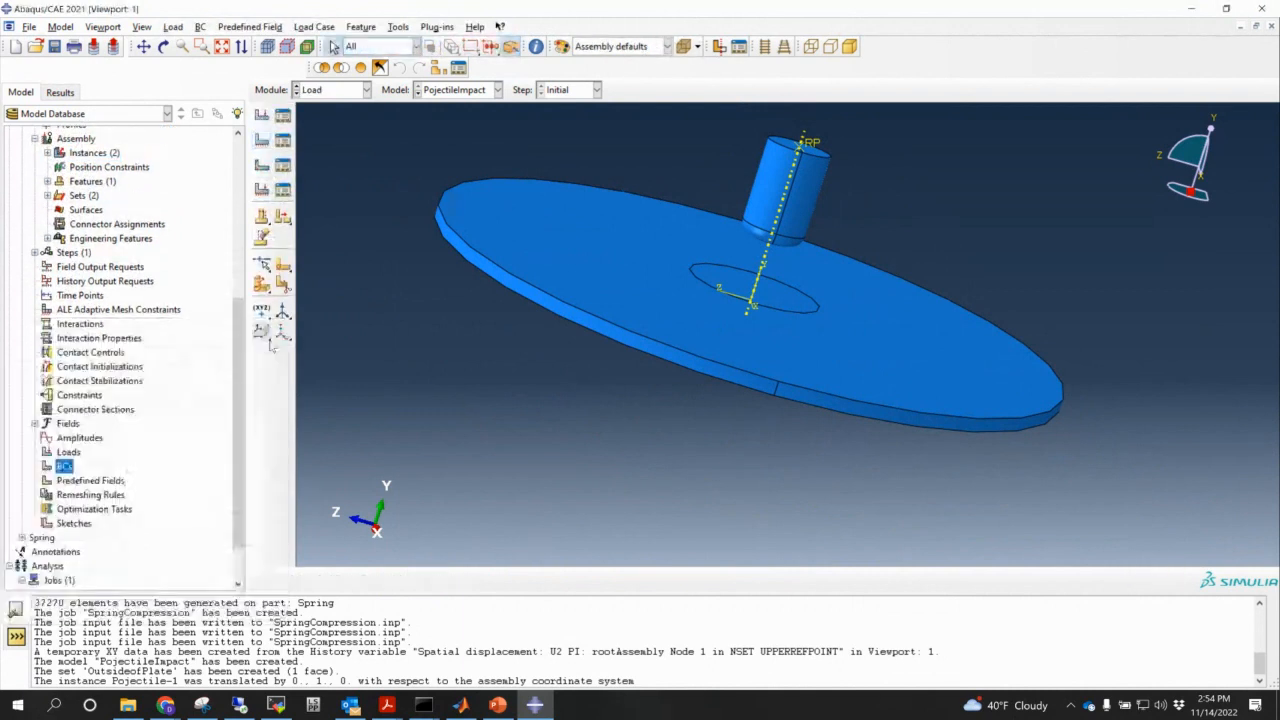
double_click(80, 395)
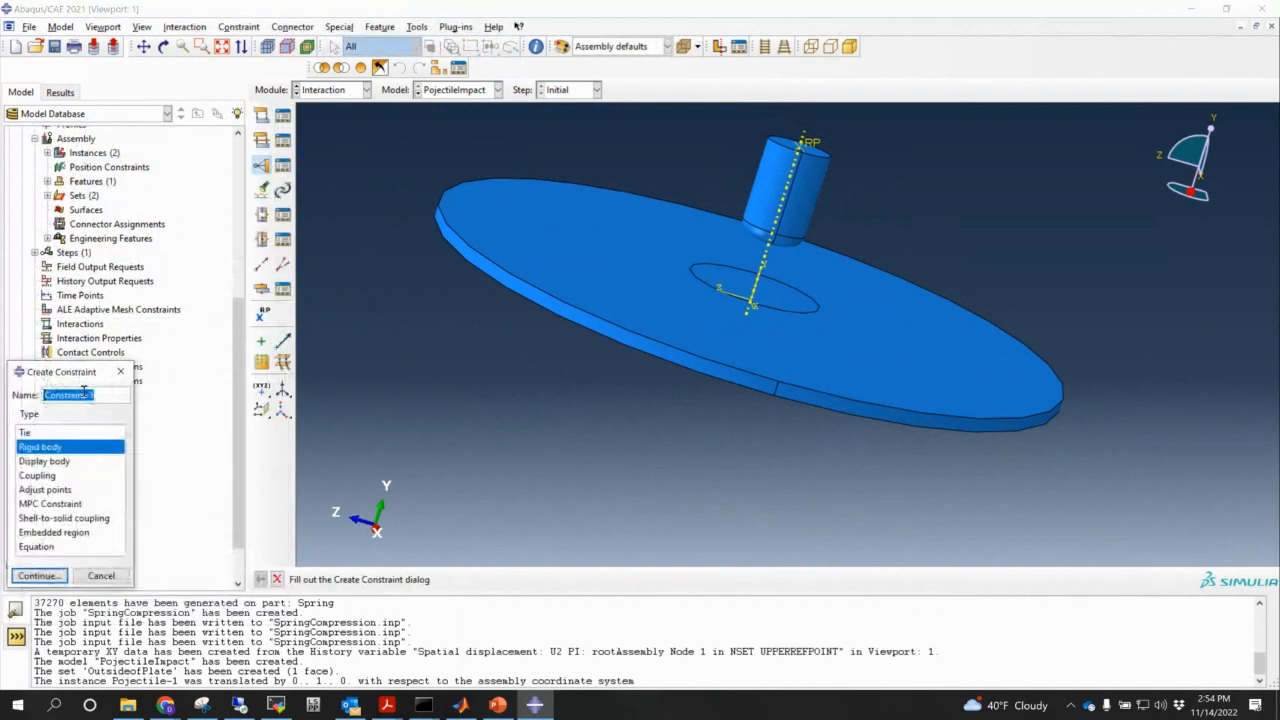
- Tie the entire projectile body (b_Set-1) to reference point RP as rigid-body Constraint-1
left_click(38, 576)
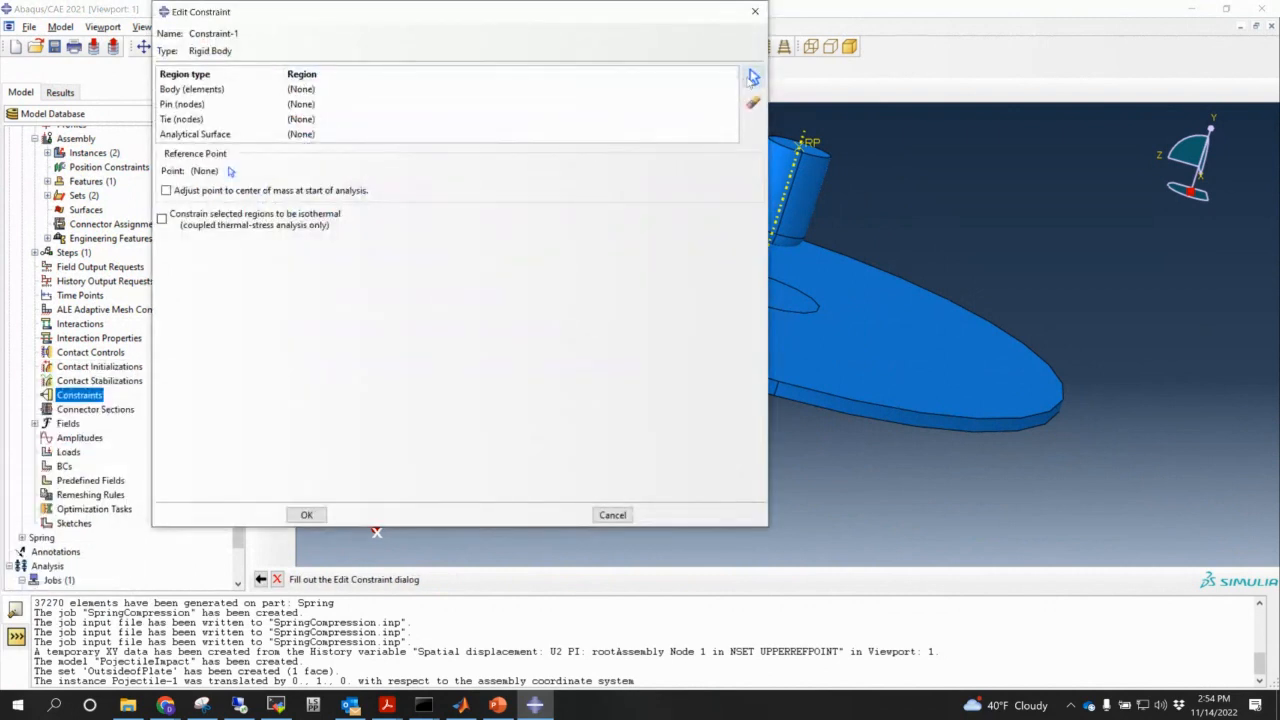
left_click(400, 91)
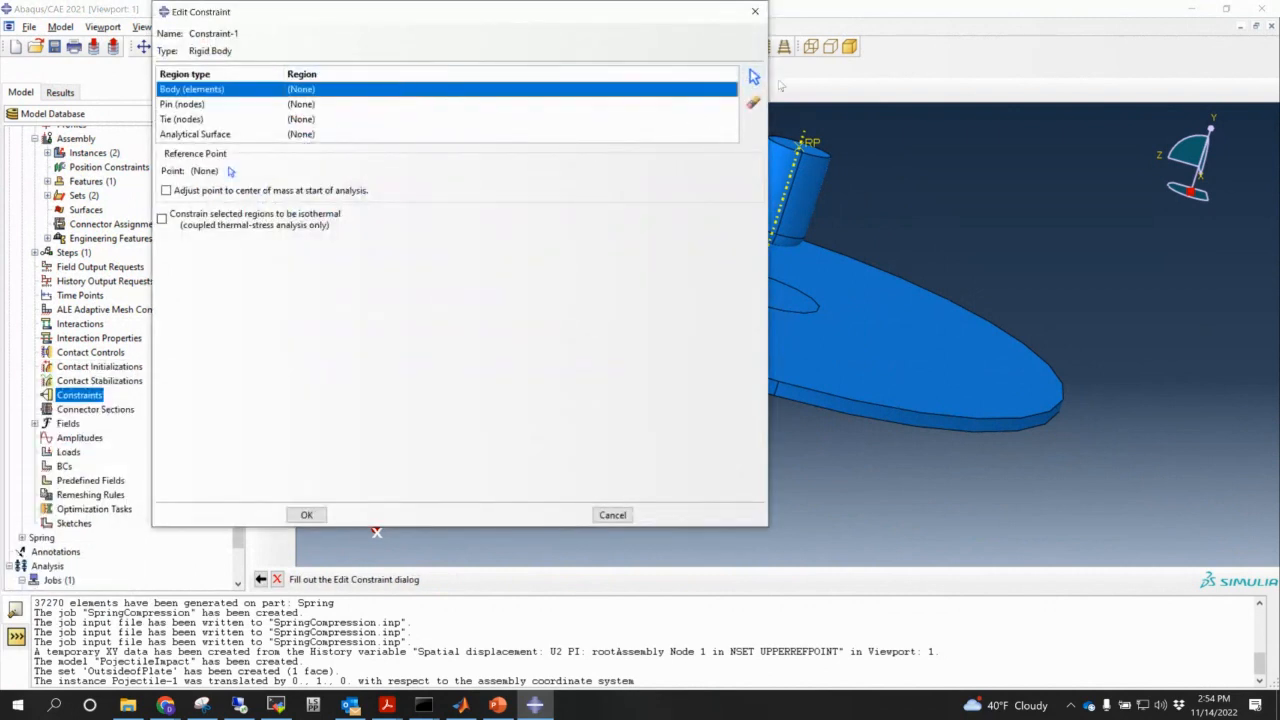
left_click(754, 78)
left_click_drag(940, 347, 940, 282, "ctrl+alt")
left_click_drag(653, 124, 888, 212)
left_click_drag(705, 251, 628, 120)
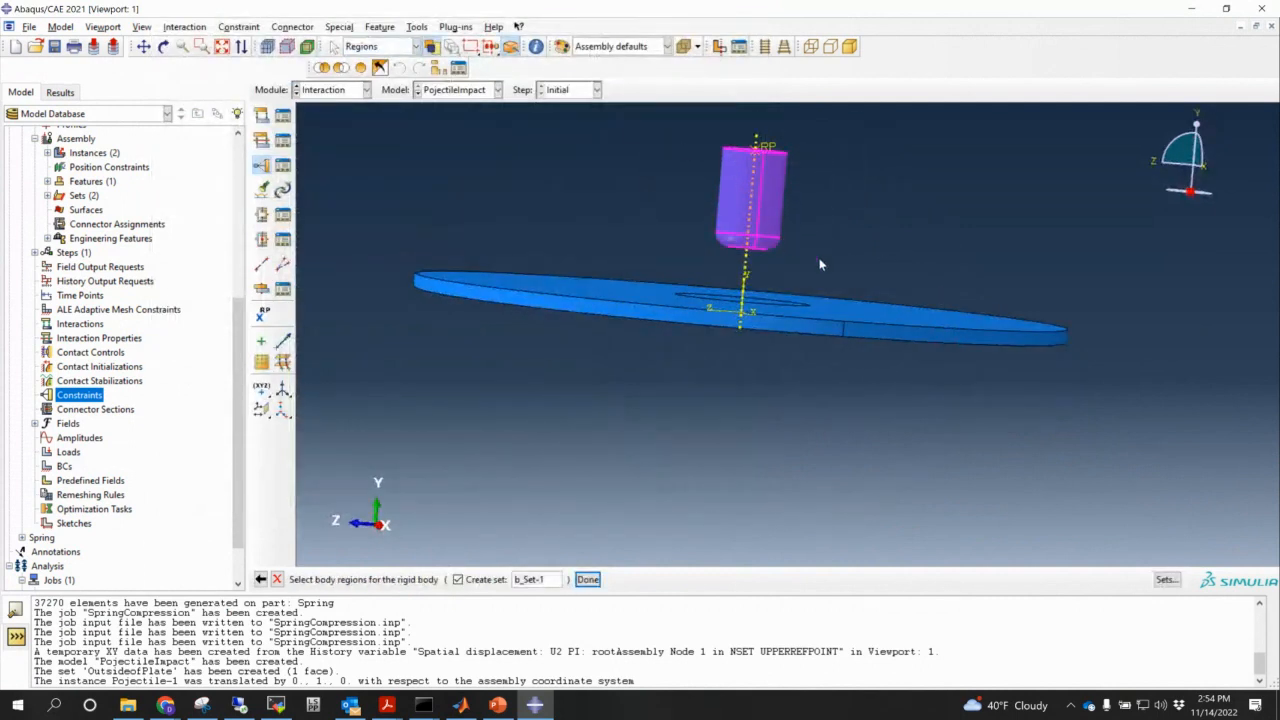
left_click_drag(826, 270, 649, 121)
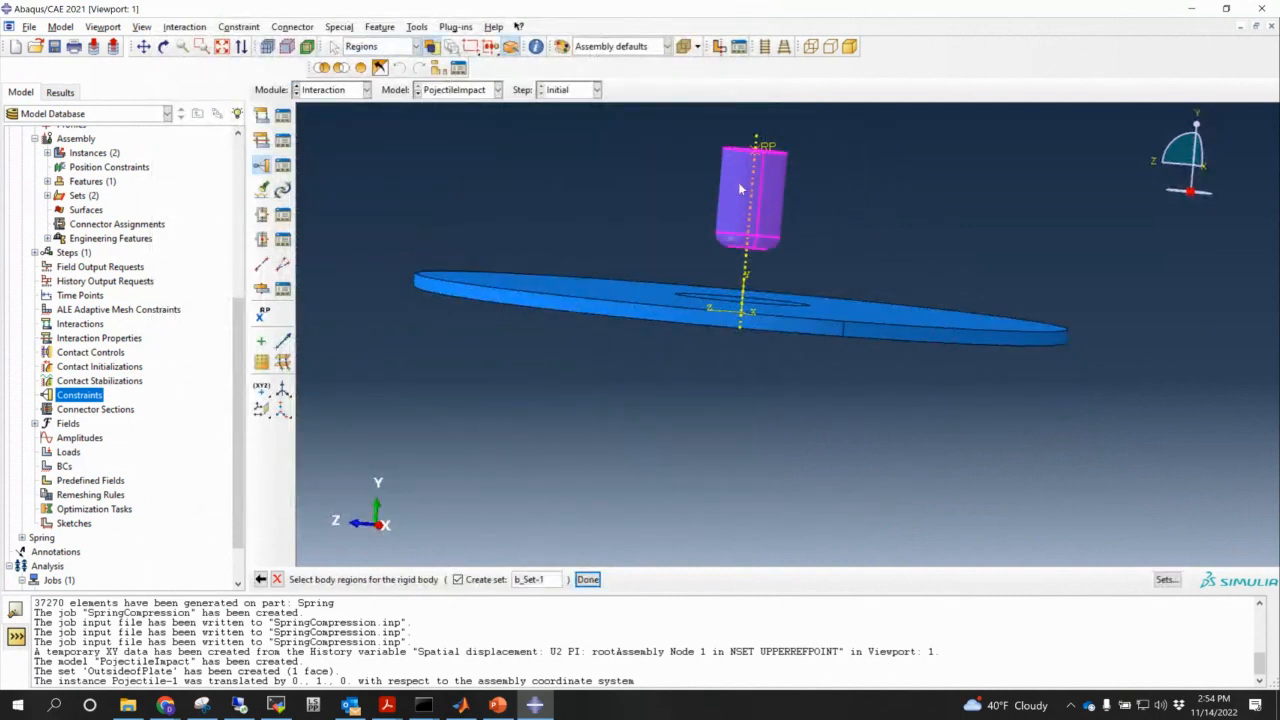
left_click(587, 580)
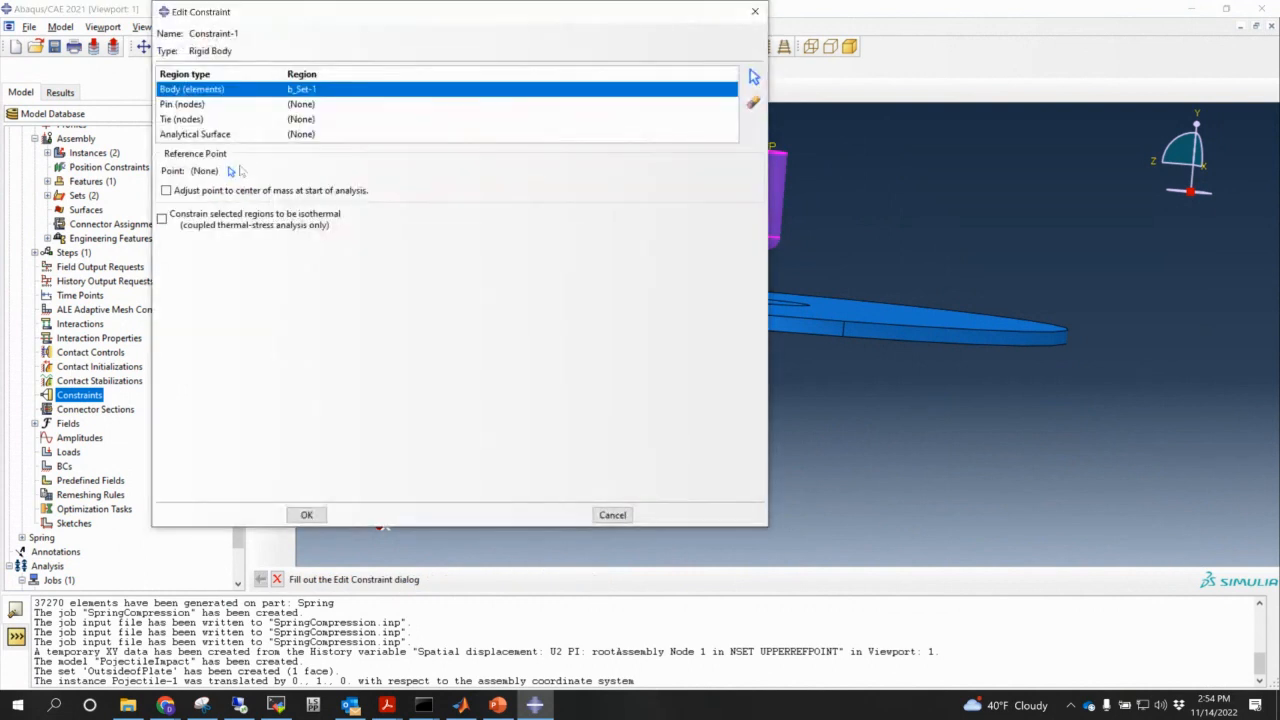
left_click(233, 171)
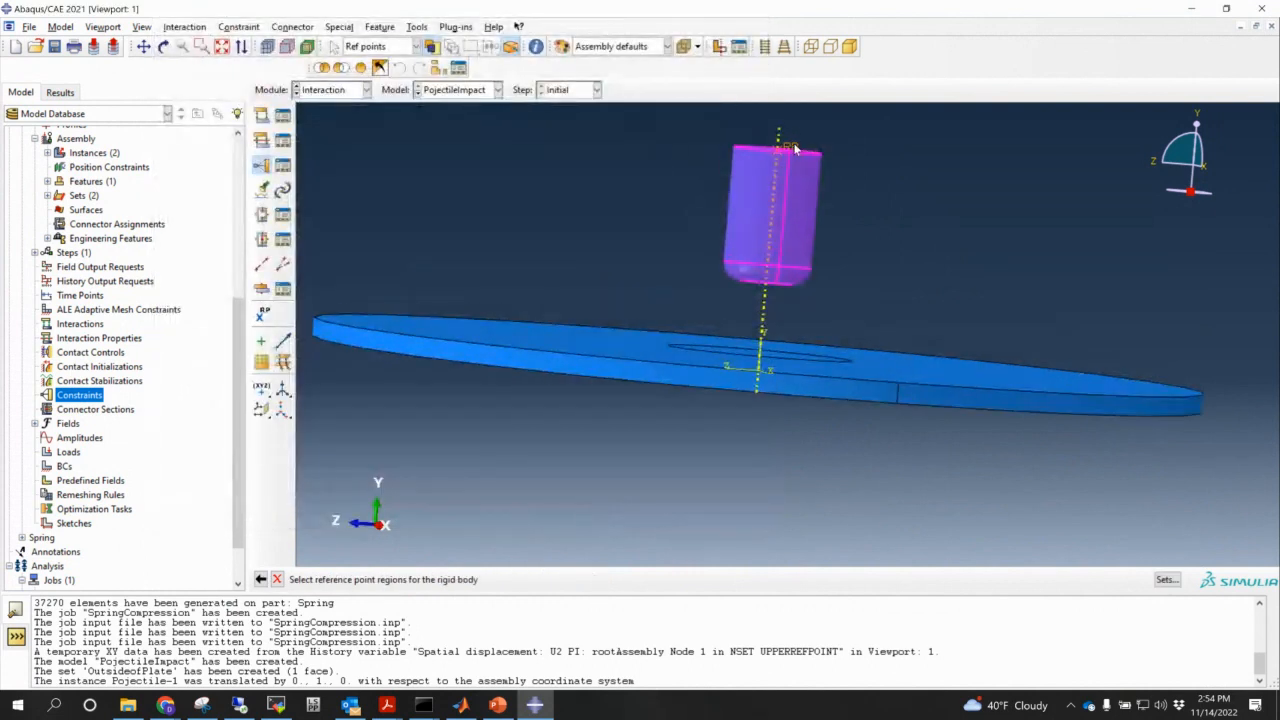
left_click(794, 147)
left_click(303, 514)
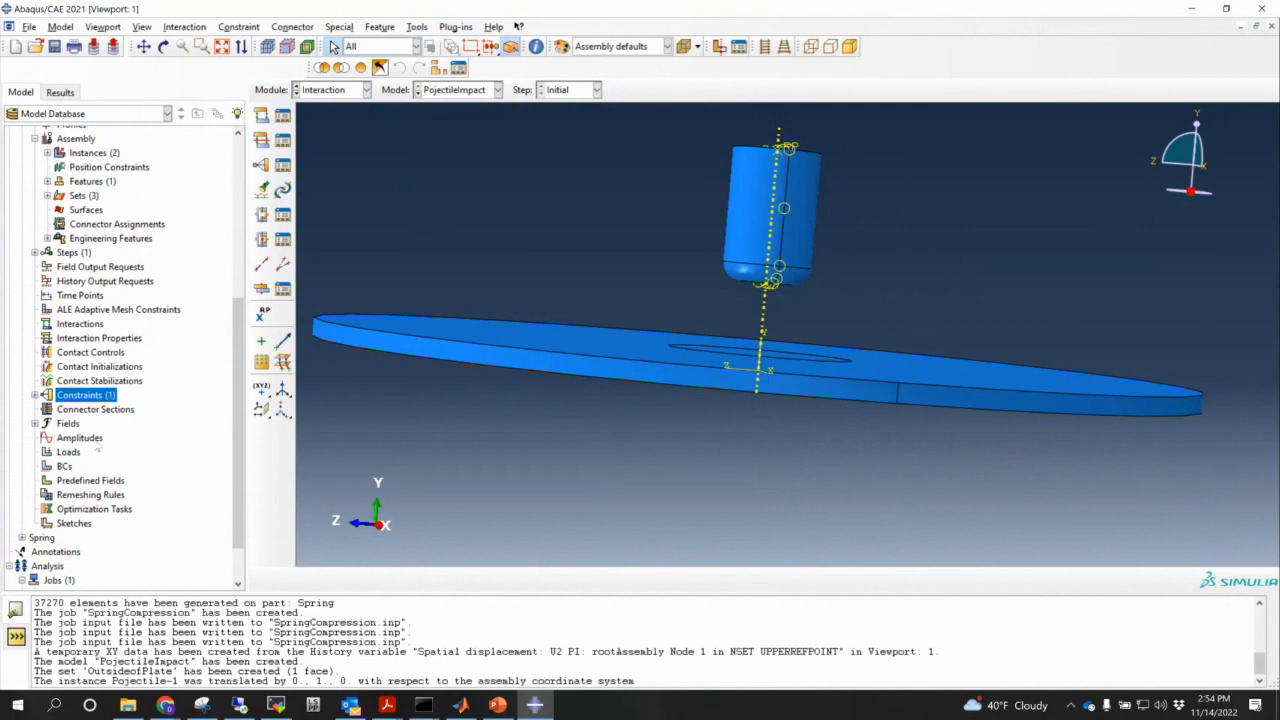
- Clamp set Plate-1.OutsideofPlate with BC-1, fixing U1-U3 and UR1-UR3
double_click(64, 467)
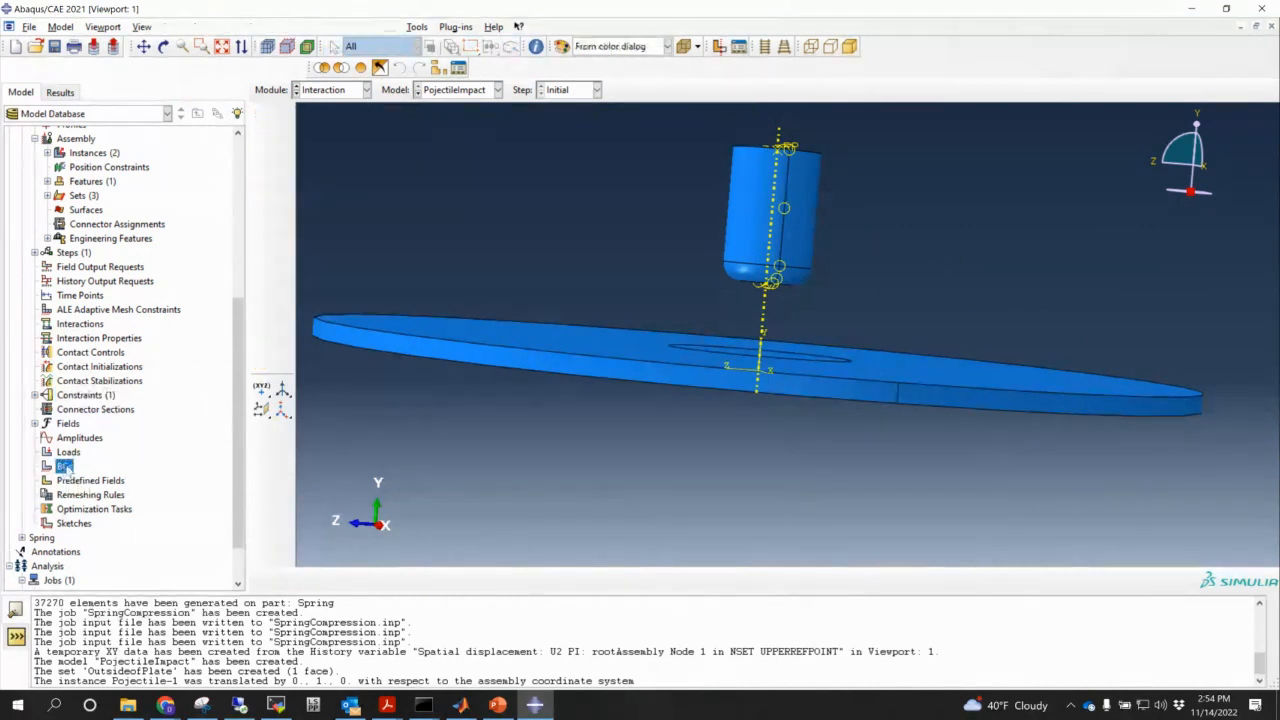
left_click(200, 444)
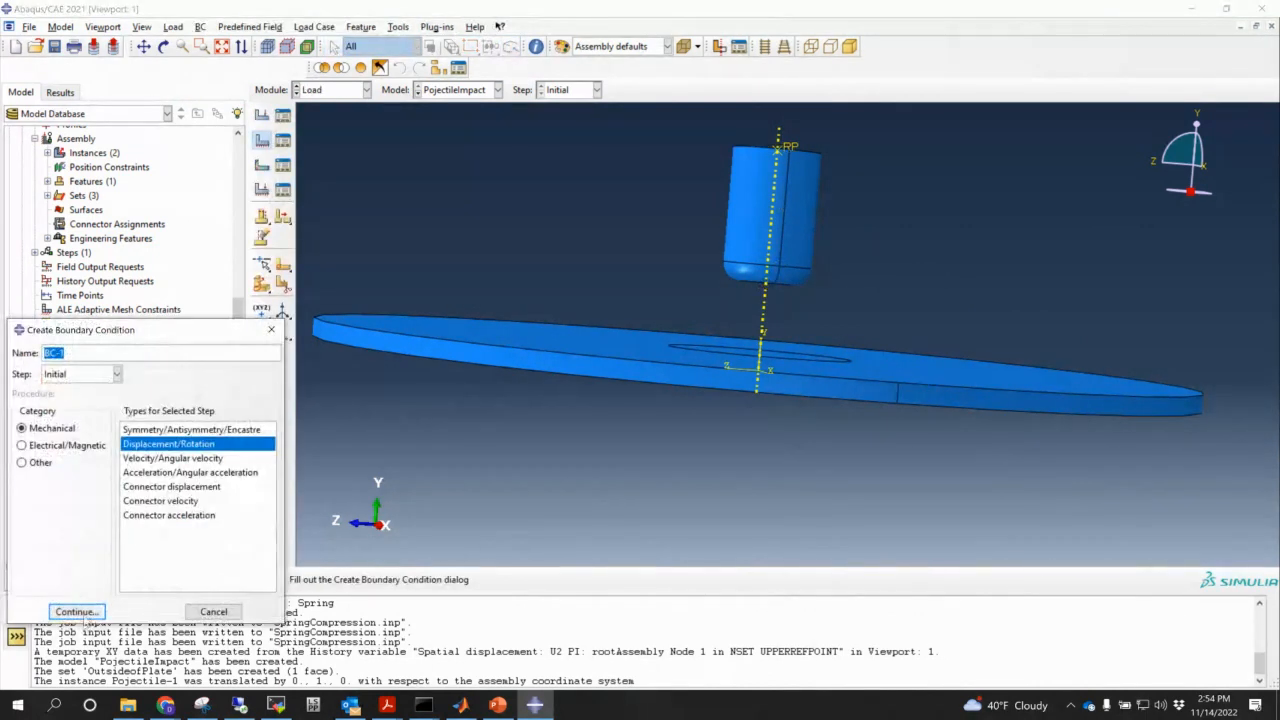
left_click(76, 611)
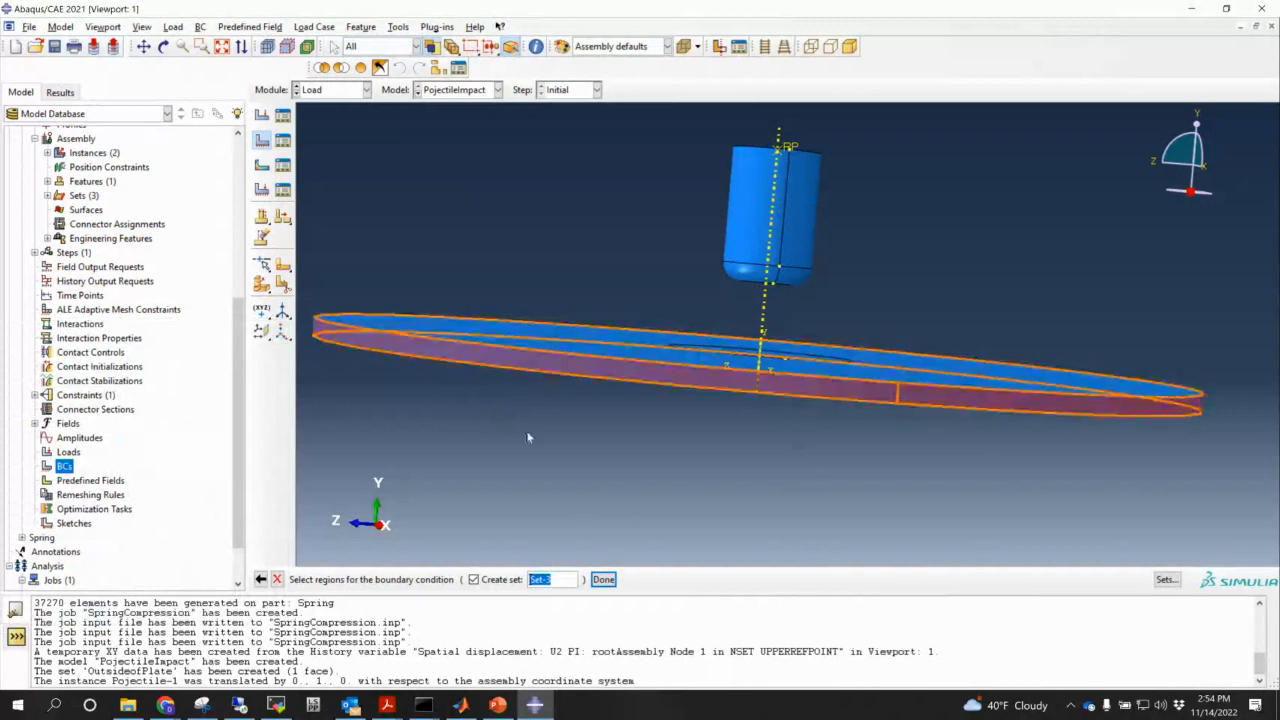
left_click(1165, 579)
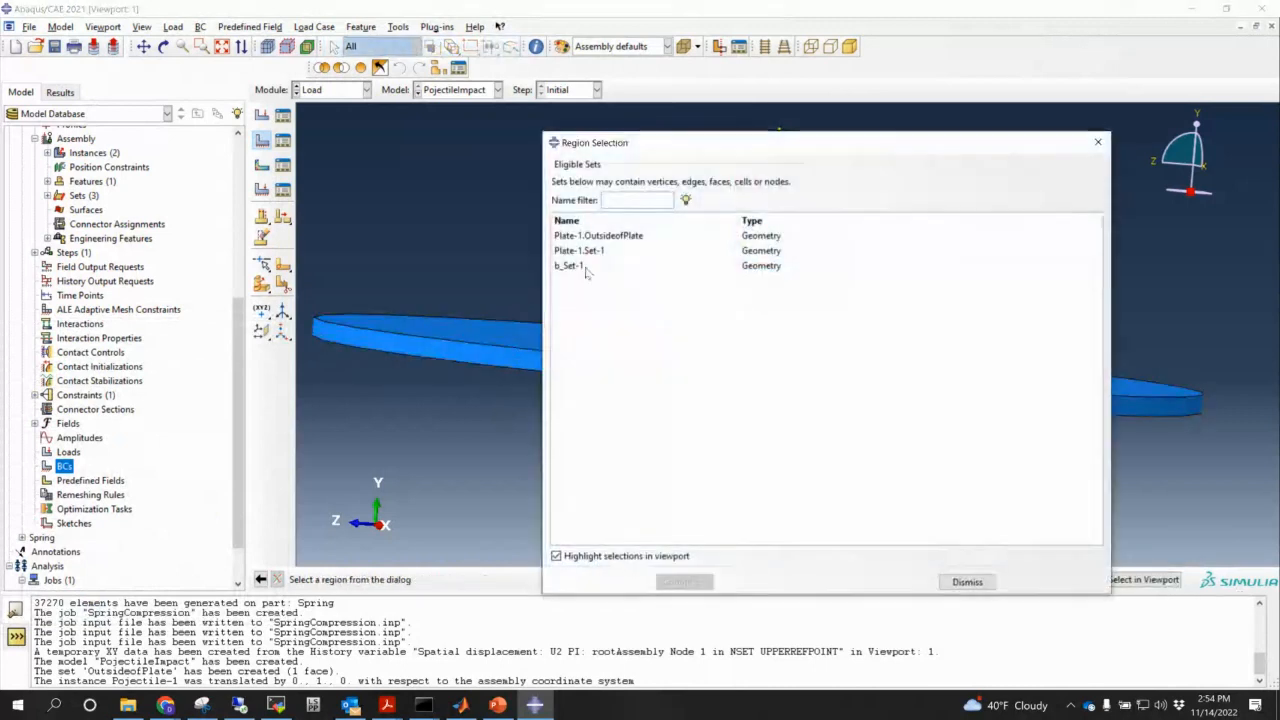
left_click(640, 235)
left_click(684, 581)
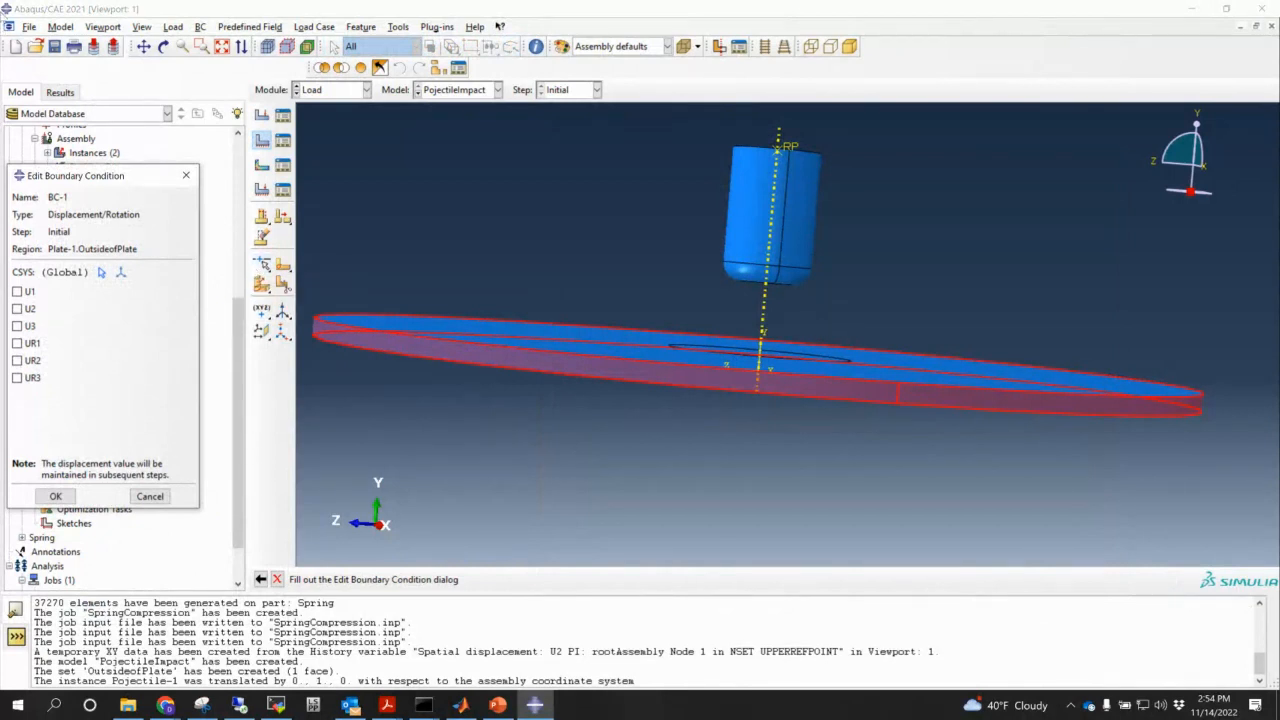
left_click(17, 291)
left_click(17, 308)
left_click(17, 326)
left_click(17, 343)
left_click(17, 360)
left_click(17, 378)
left_click(55, 496)
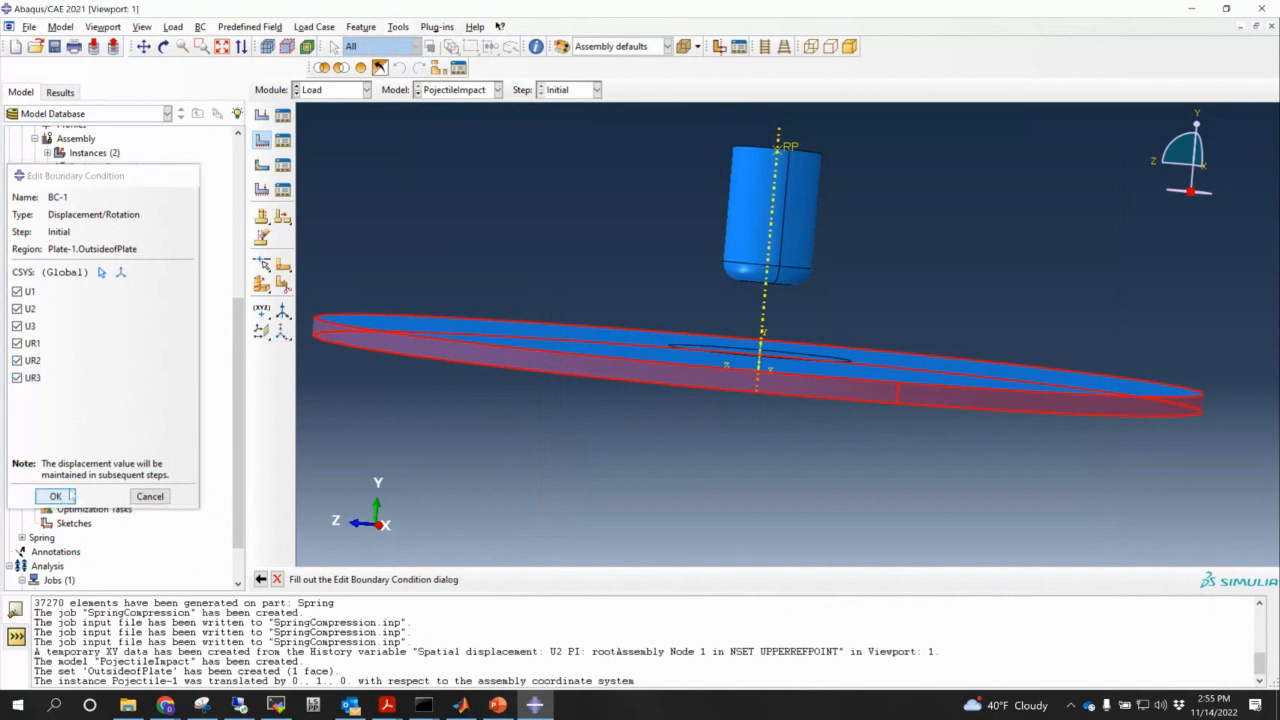
- Reframe the plate view and begin a second boundary condition
left_click_drag(822, 318, 847, 469, "ctrl+alt")
scroll(846, 474, "down", 5)
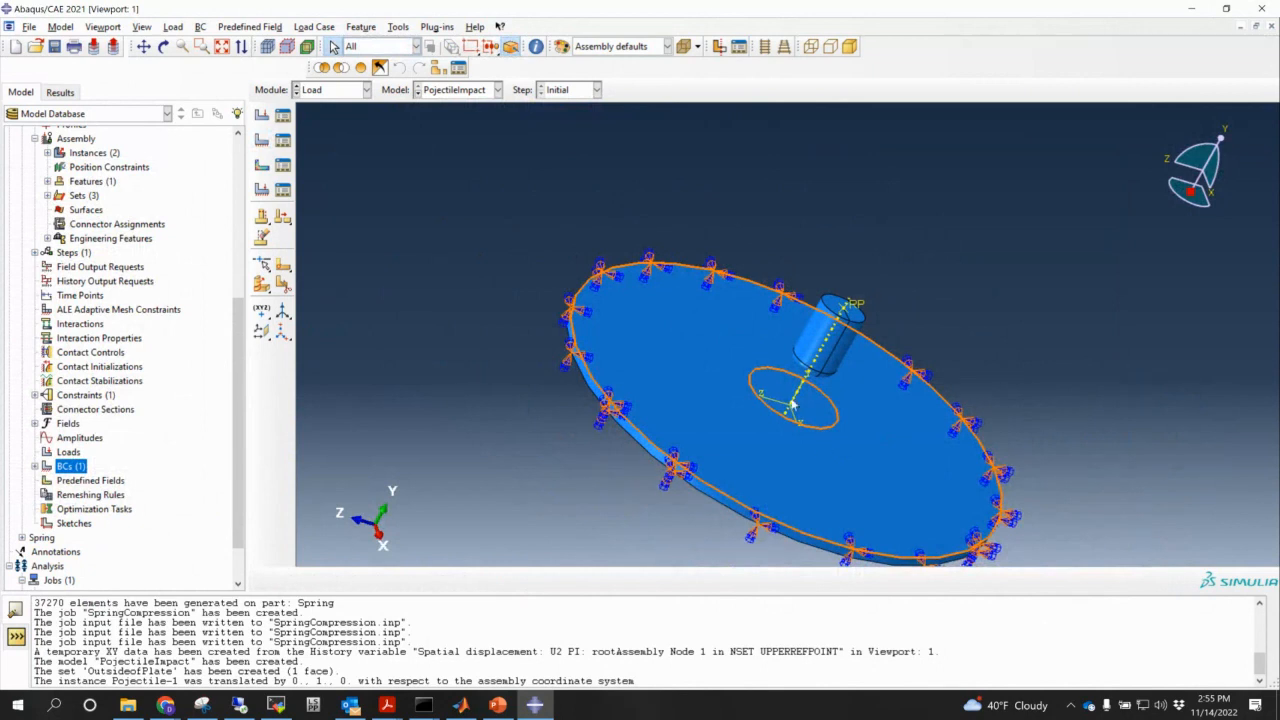
middle_click_drag(812, 402, 677, 333, "ctrl+alt")
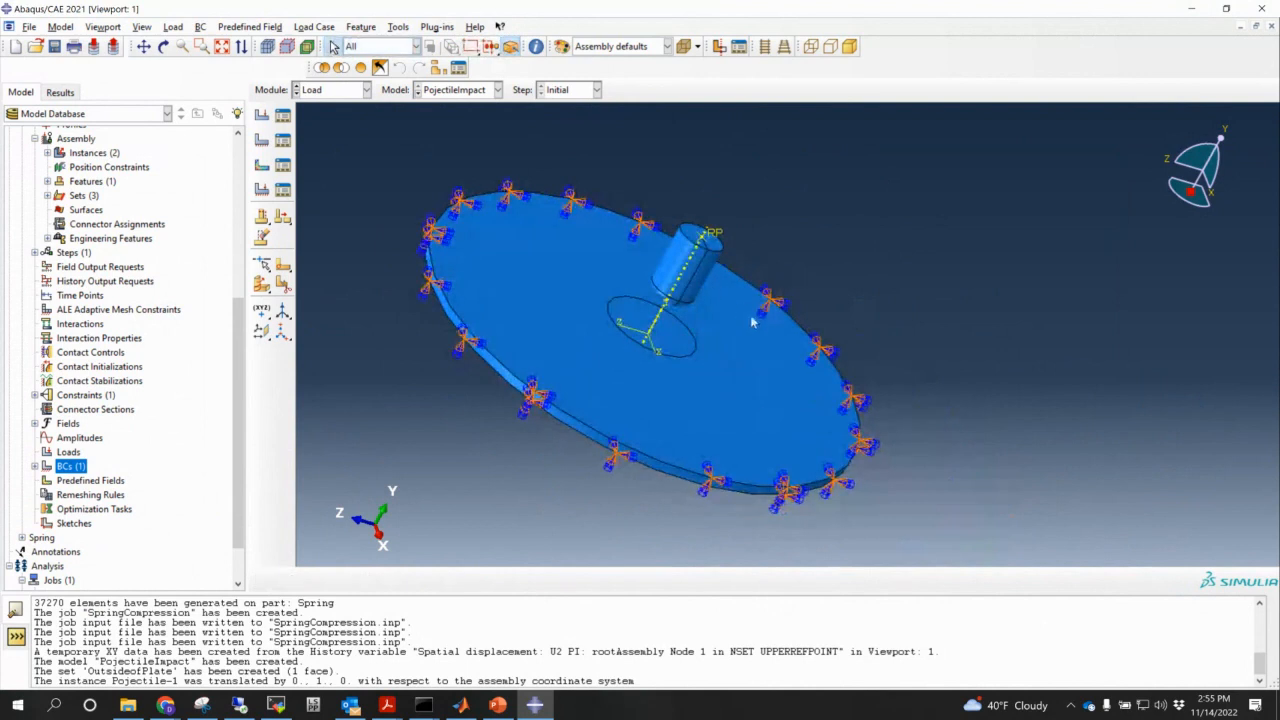
left_click_drag(754, 322, 745, 324, "ctrl+alt")
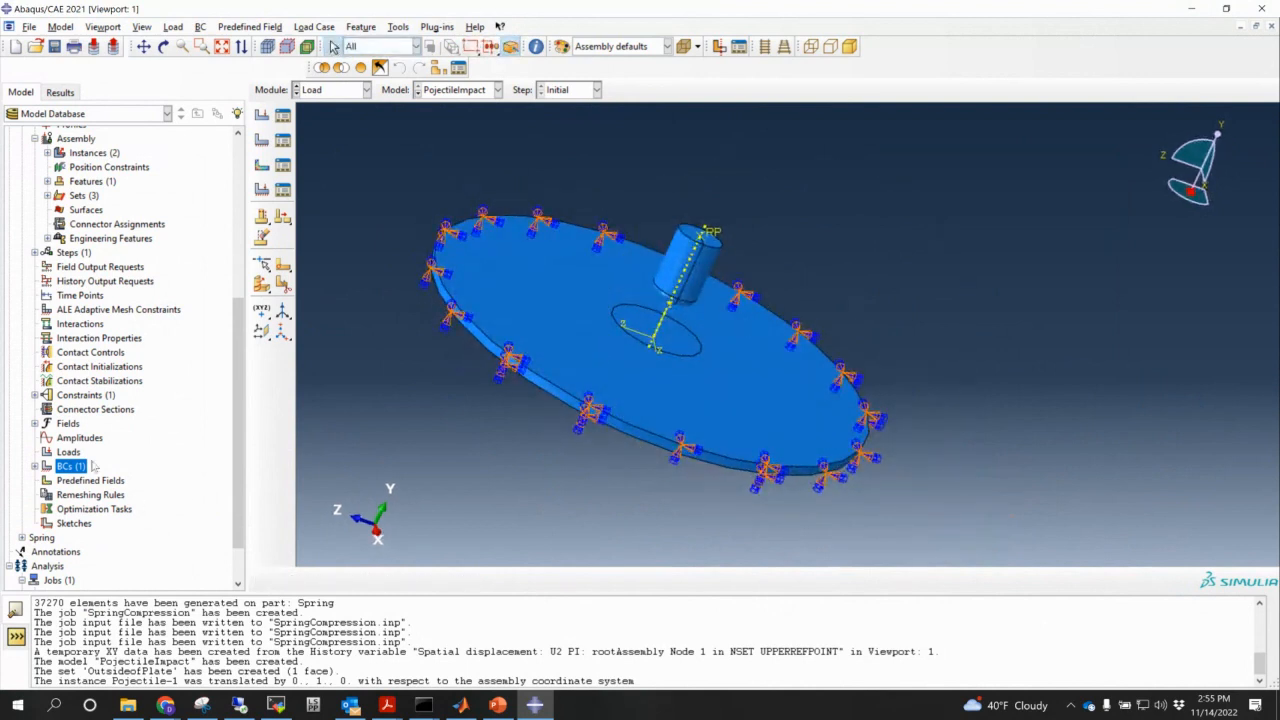
double_click(51, 467)
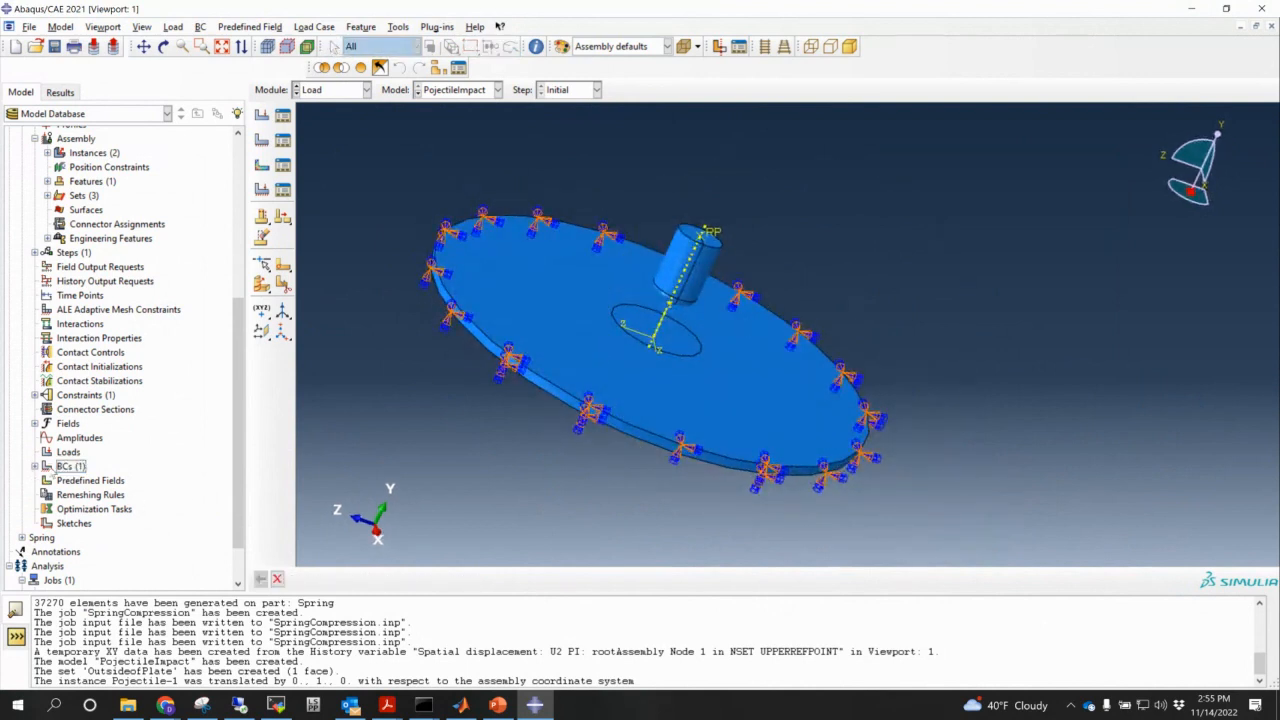
left_click(35, 466)
double_click(80, 467)
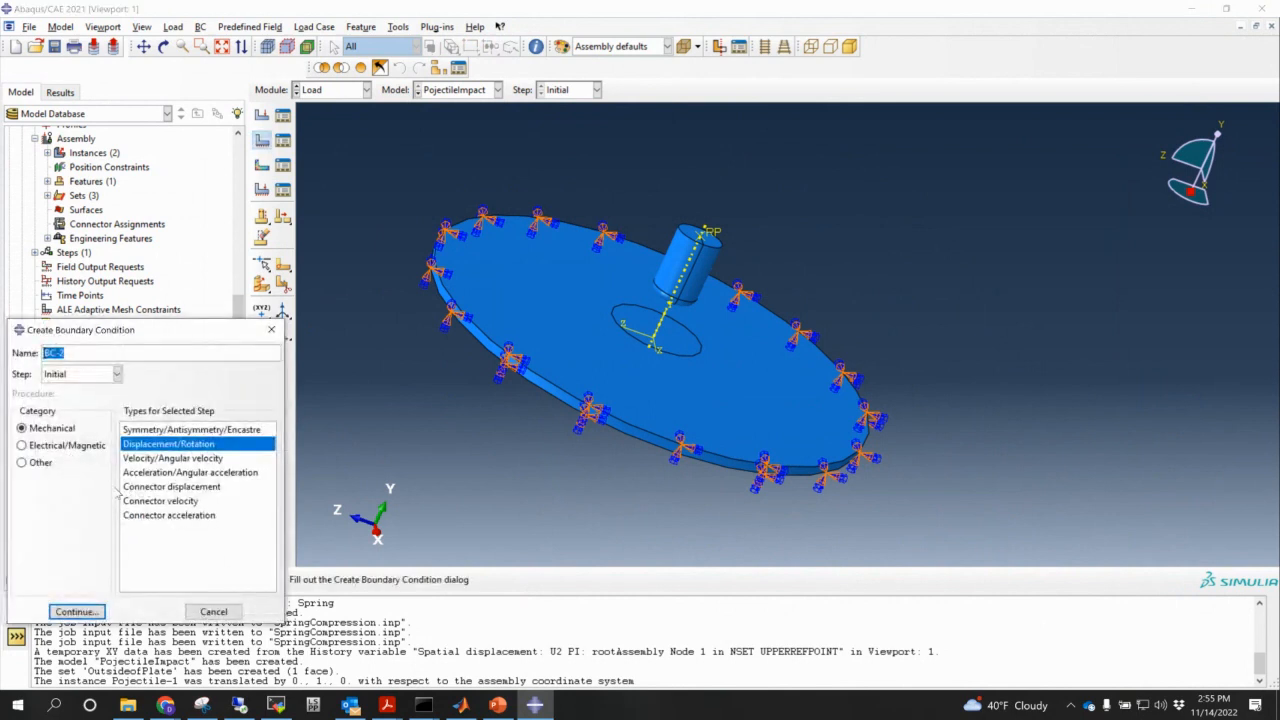
- Create BC-2 on the projectile reference point (Set-3), fixing U1, U3, UR1, UR2 and UR3
left_click(83, 612)
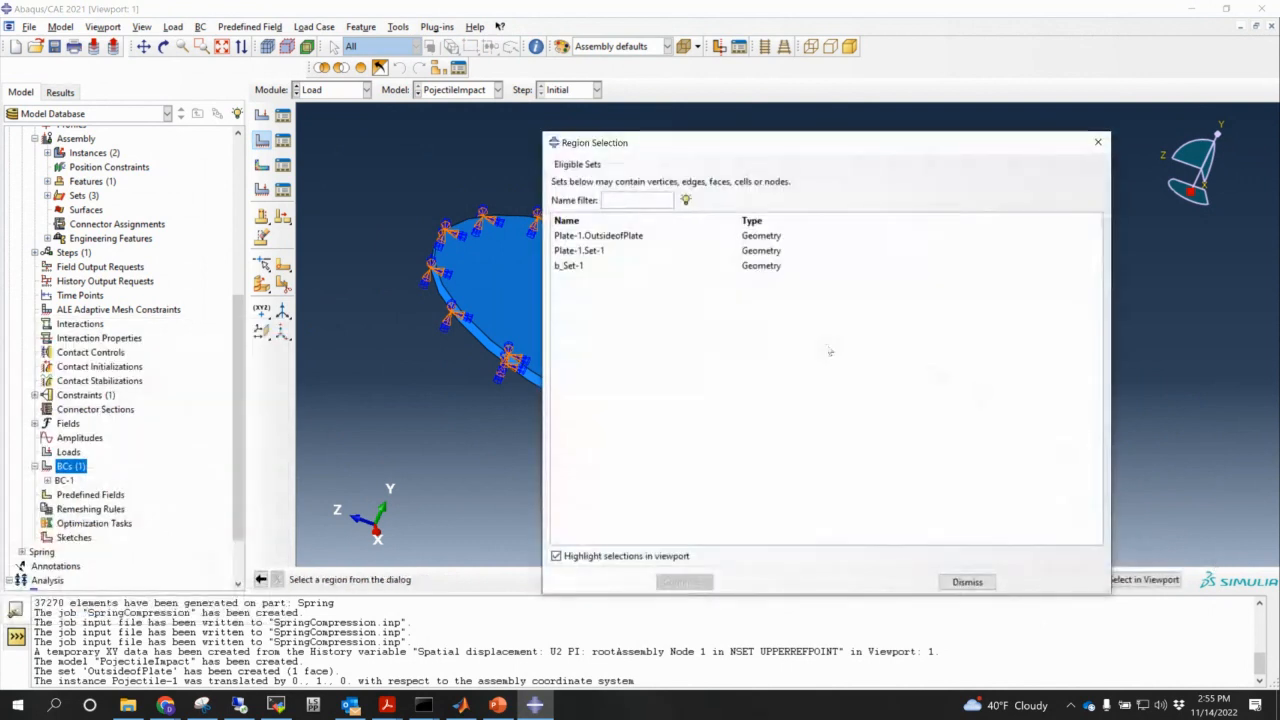
left_click_drag(666, 158, 793, 153)
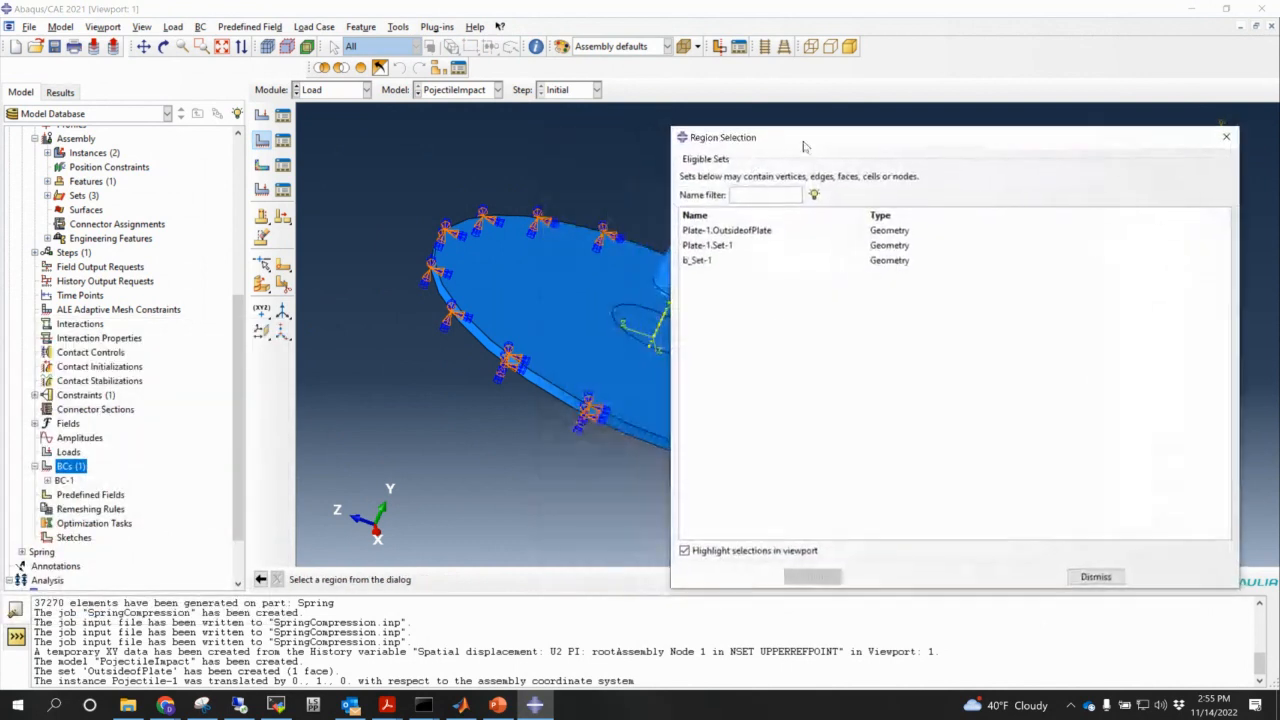
middle_click_drag(583, 306, 456, 347, "ctrl+alt")
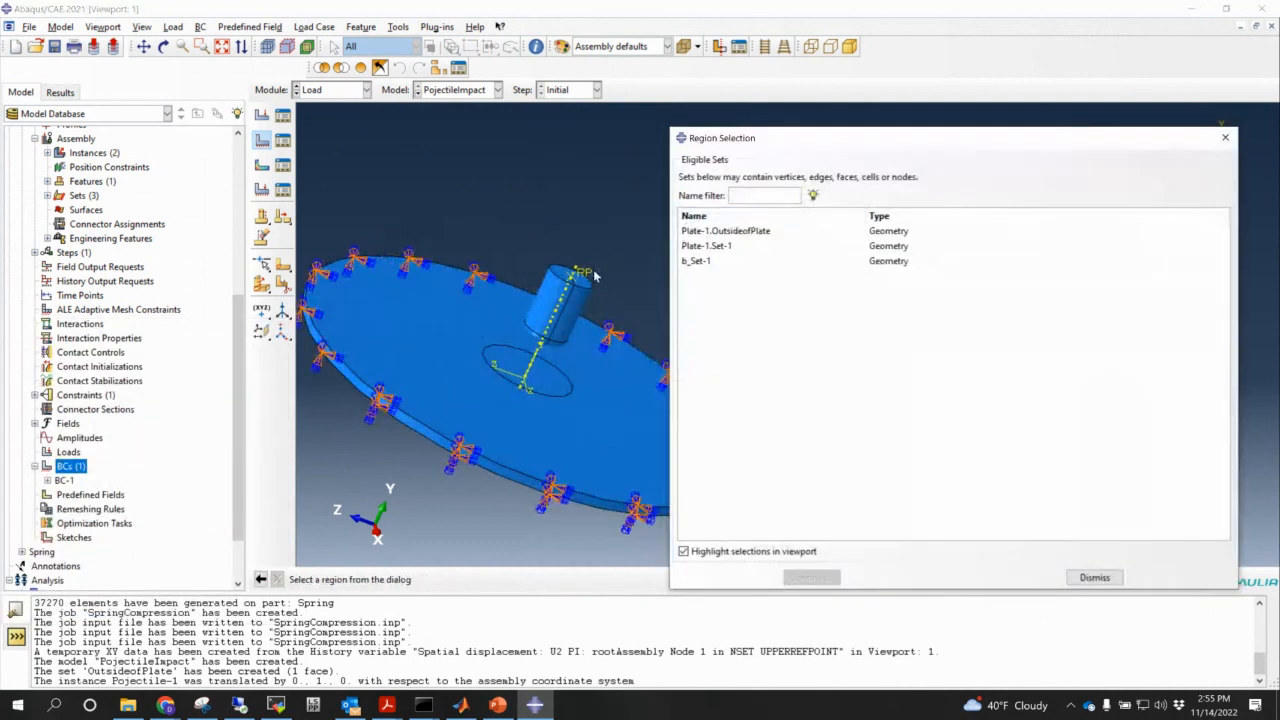
left_click(1094, 577)
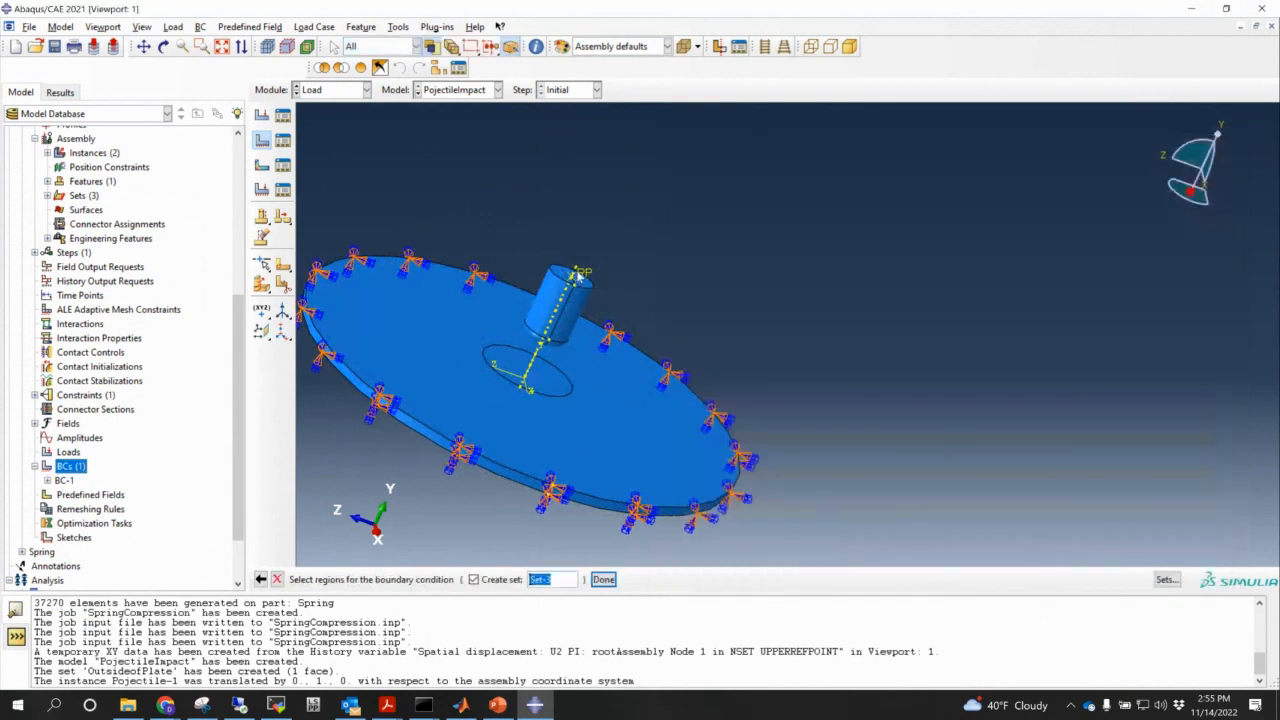
left_click(603, 579)
left_click(20, 291)
left_click(20, 326)
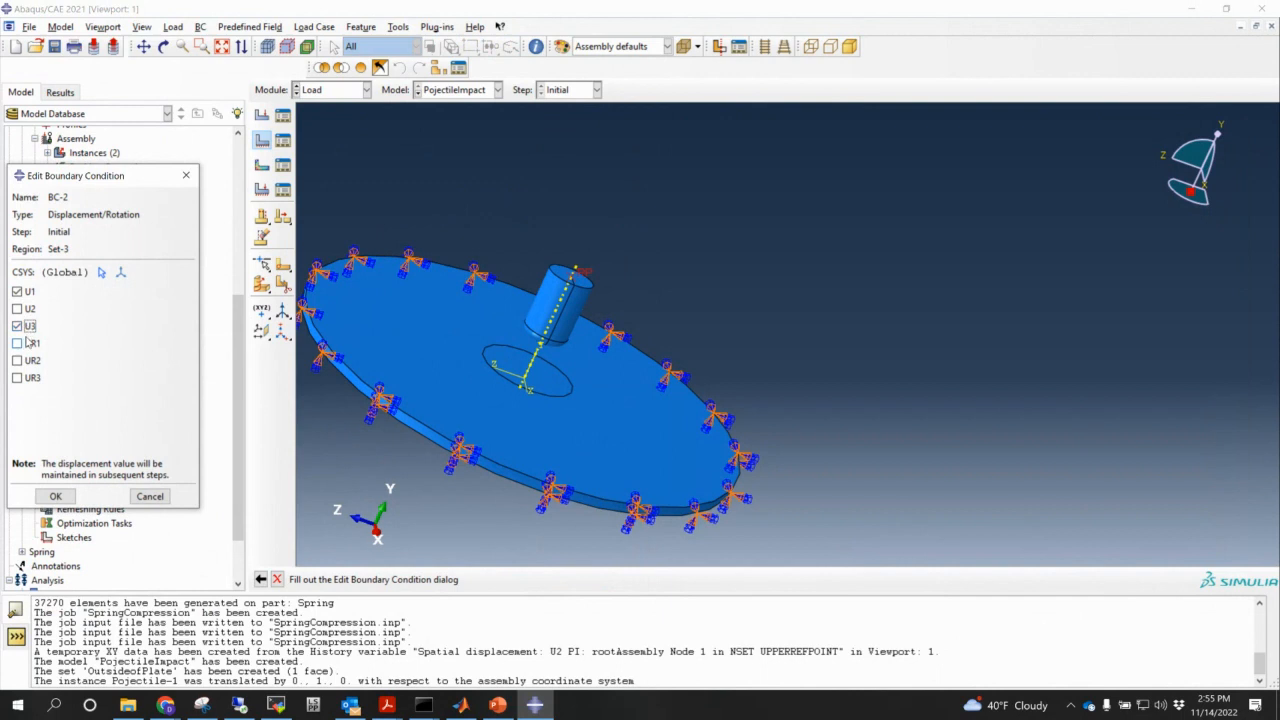
left_click(20, 343)
left_click(20, 360)
left_click(17, 377)
left_click(58, 497)
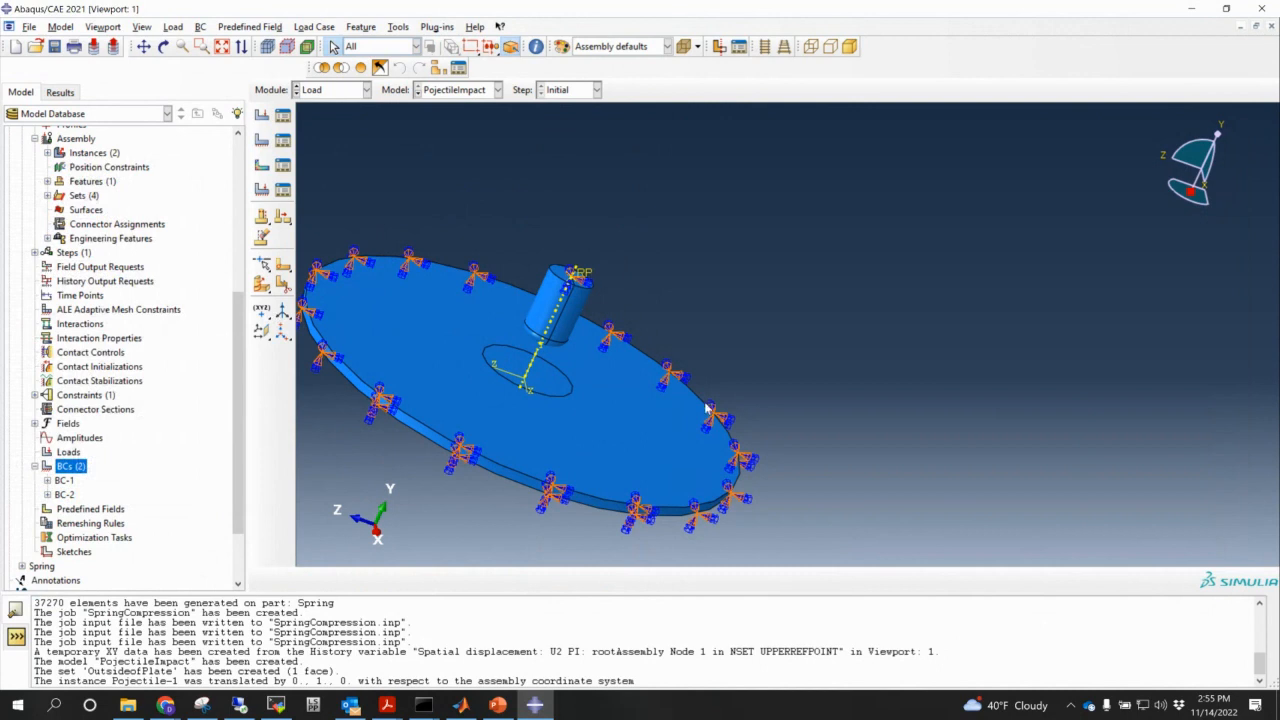
middle_click_drag(690, 416, 834, 335, "ctrl+alt")
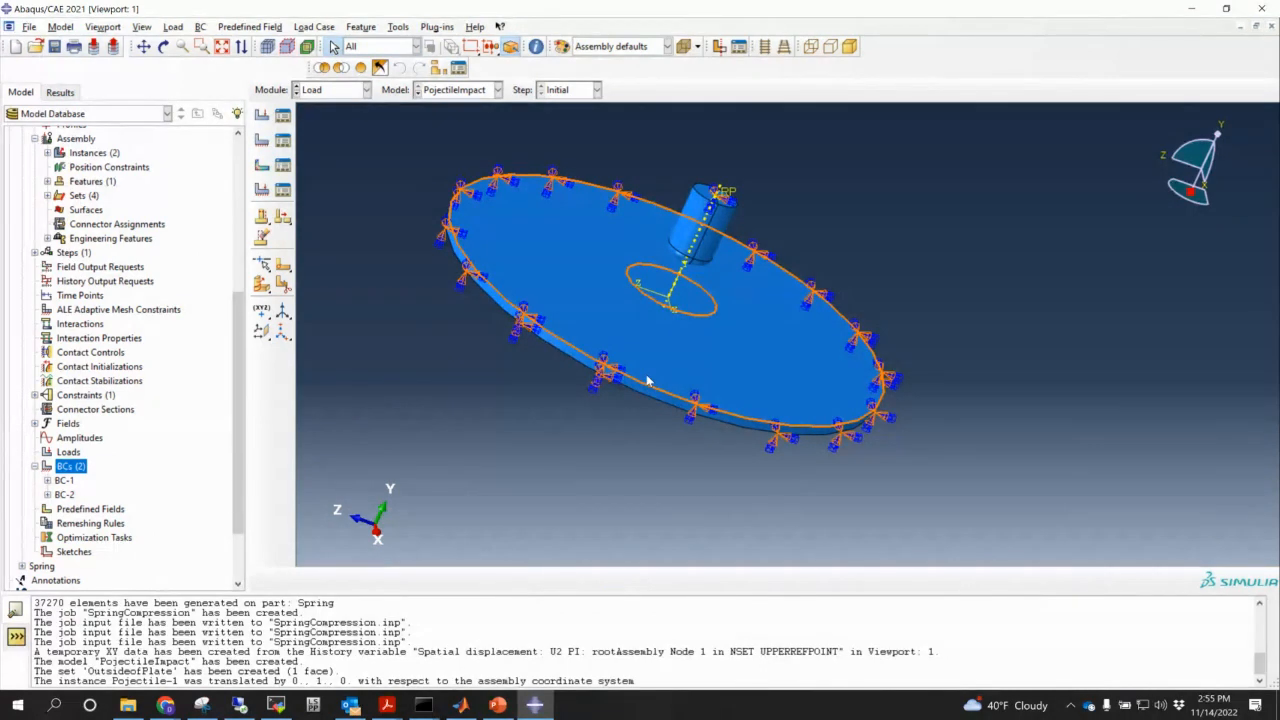
- Apply initial velocity V2 = -150000 to Set-3 as Predefined Field-1, then bring up PowerPoint
double_click(90, 509)
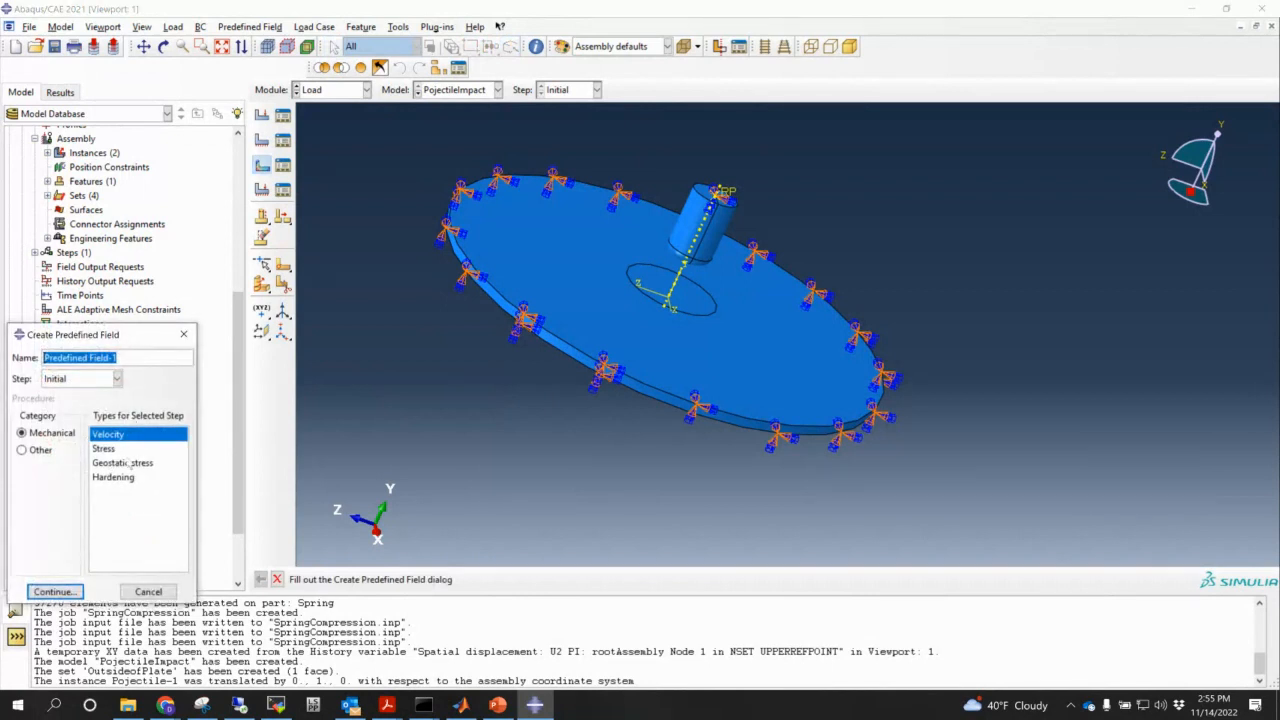
left_click(54, 591)
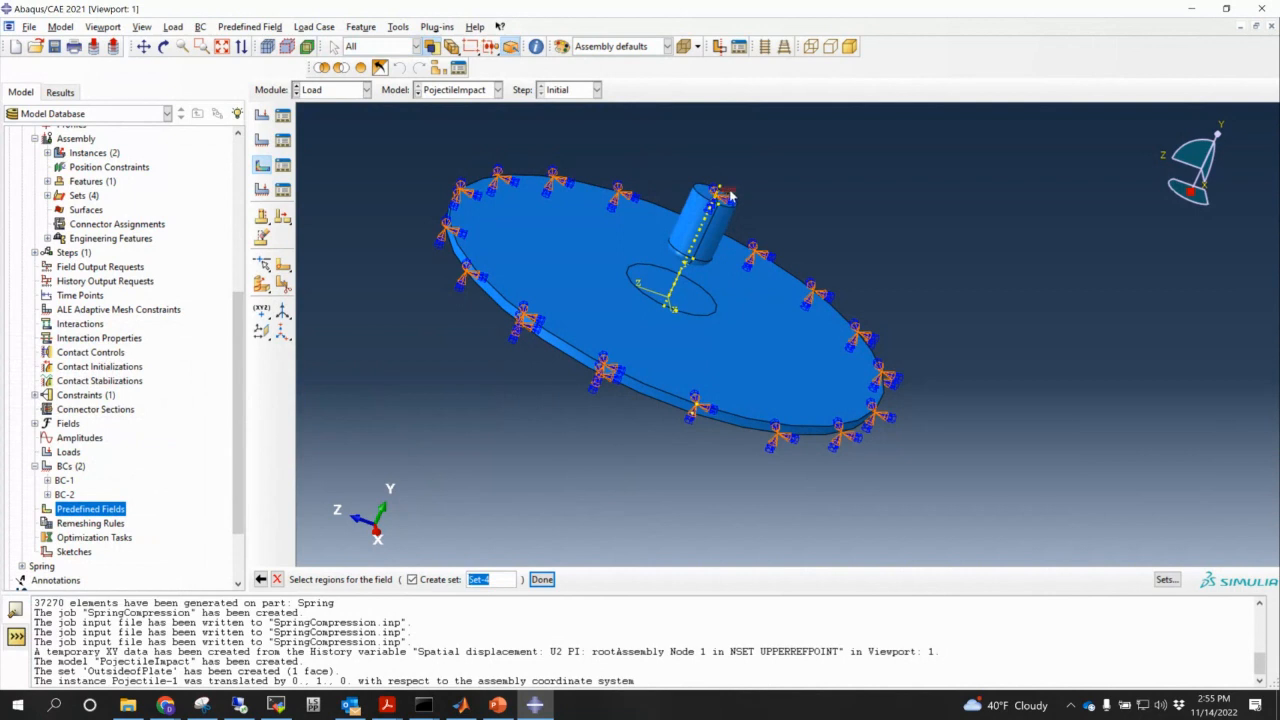
left_click(1165, 579)
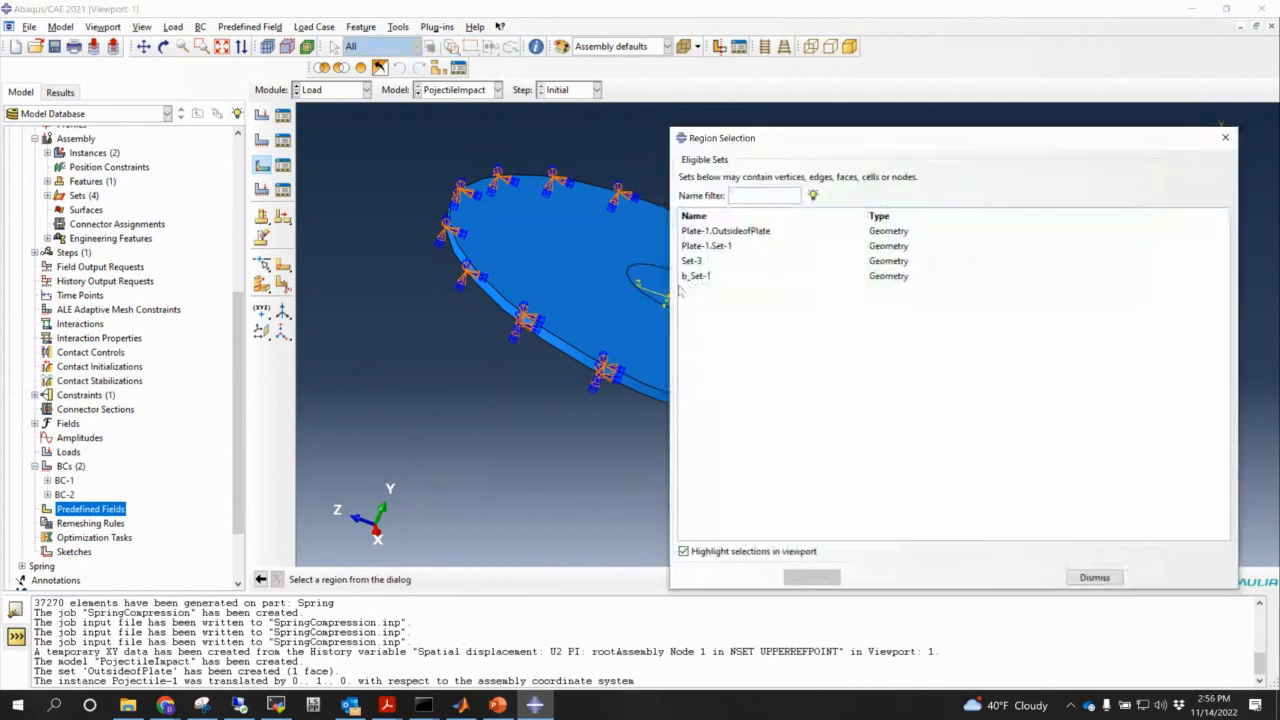
left_click(700, 260)
left_click_drag(786, 145, 873, 213)
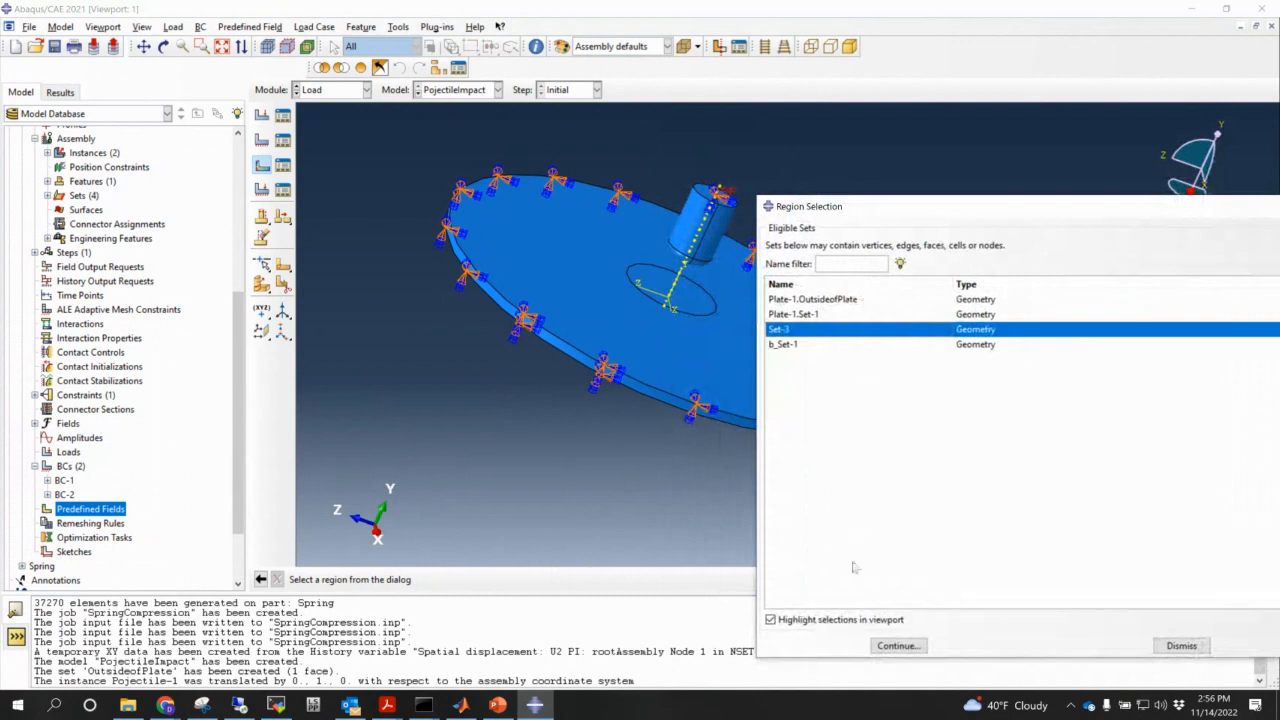
left_click(900, 645)
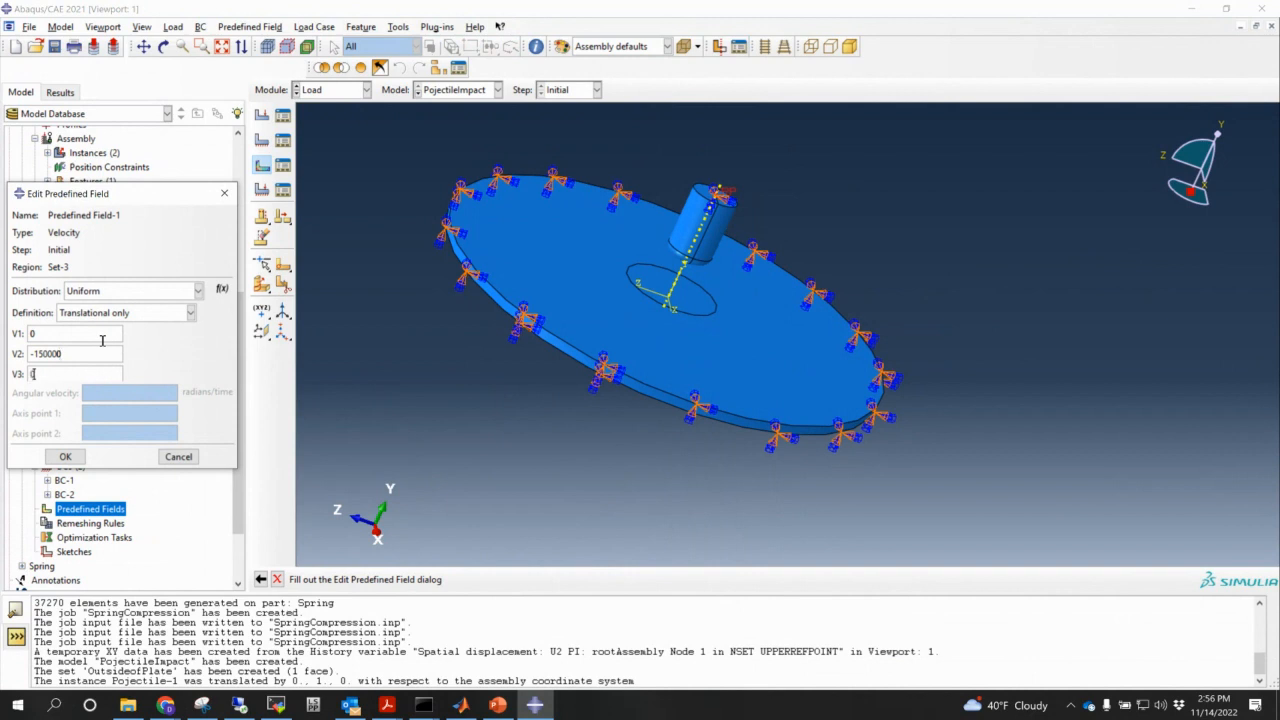
left_click_drag(122, 191, 192, 121)
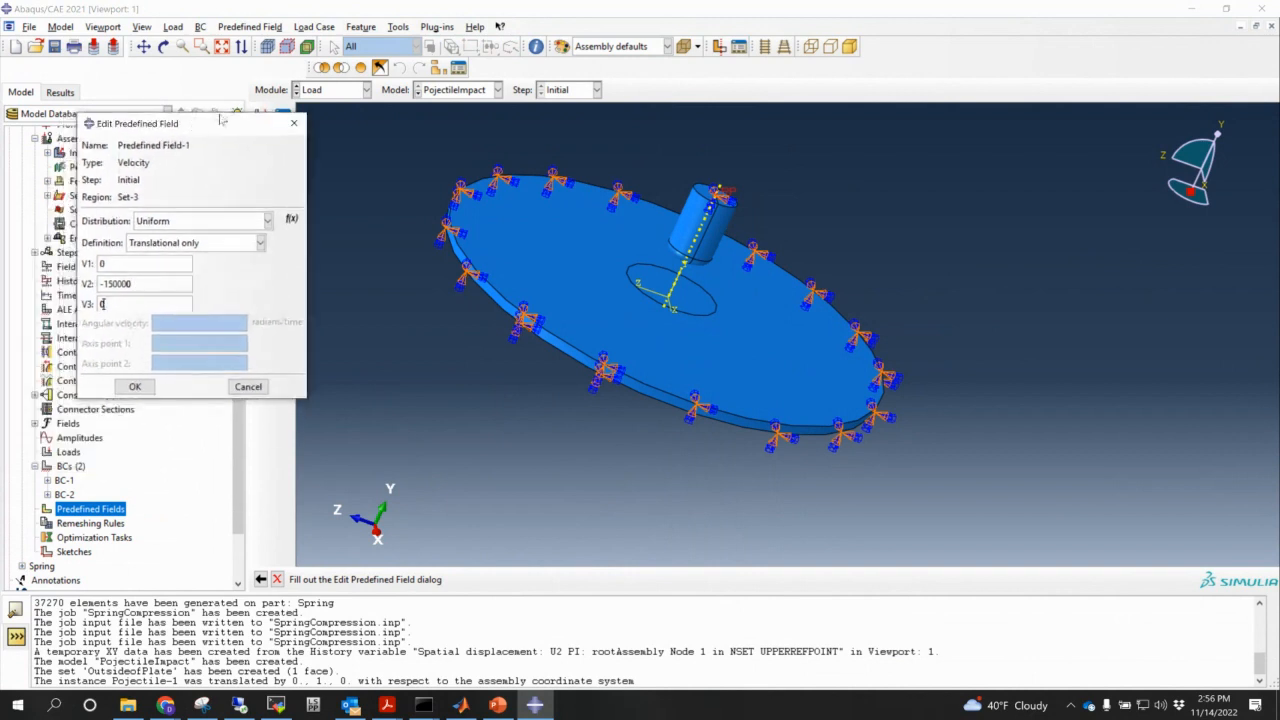
left_click(135, 387)
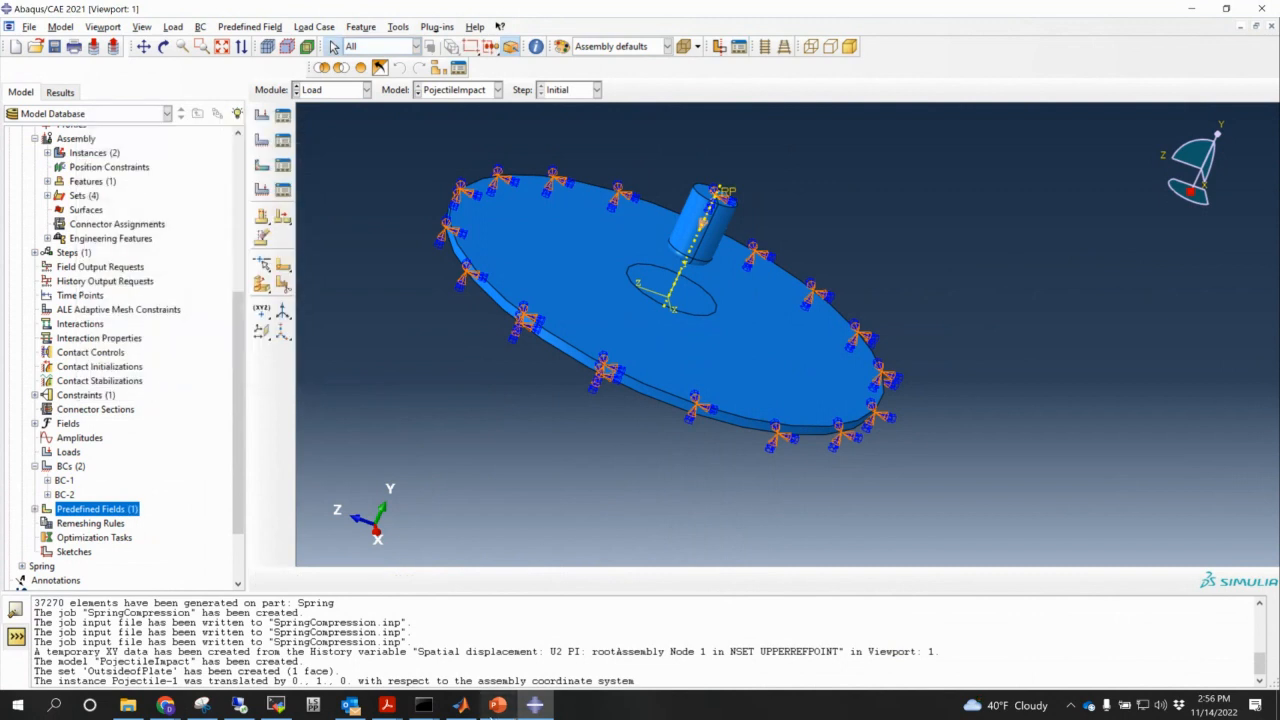
left_click(497, 705)
- Check the striker's 100 g mass on the Problem Statement slide
left_click(1238, 12)
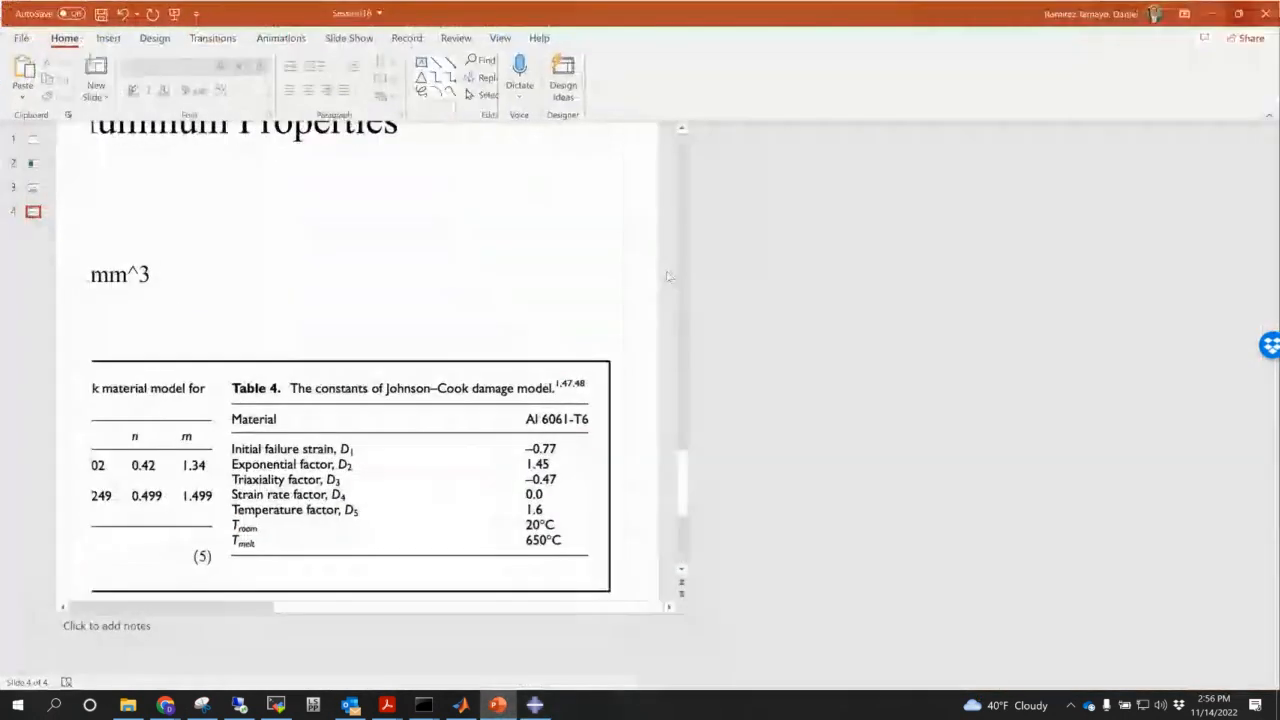
left_click(39, 215)
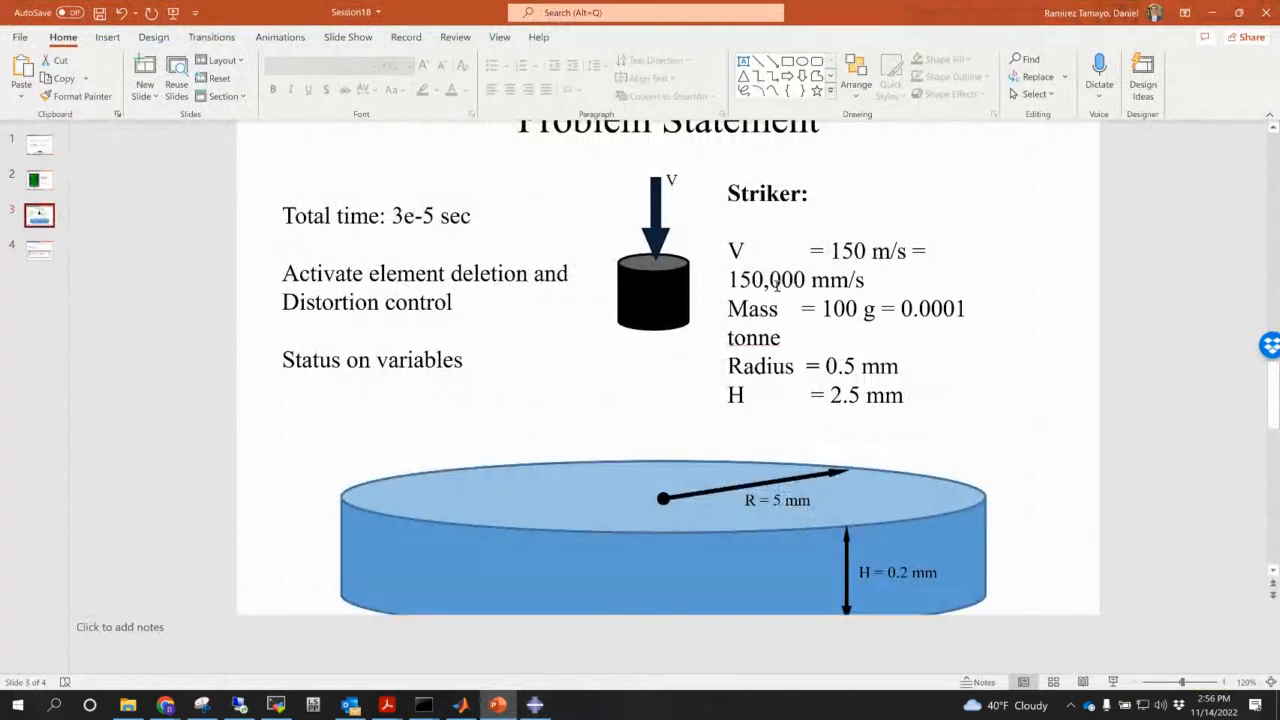
left_click(876, 298)
left_click(938, 308)
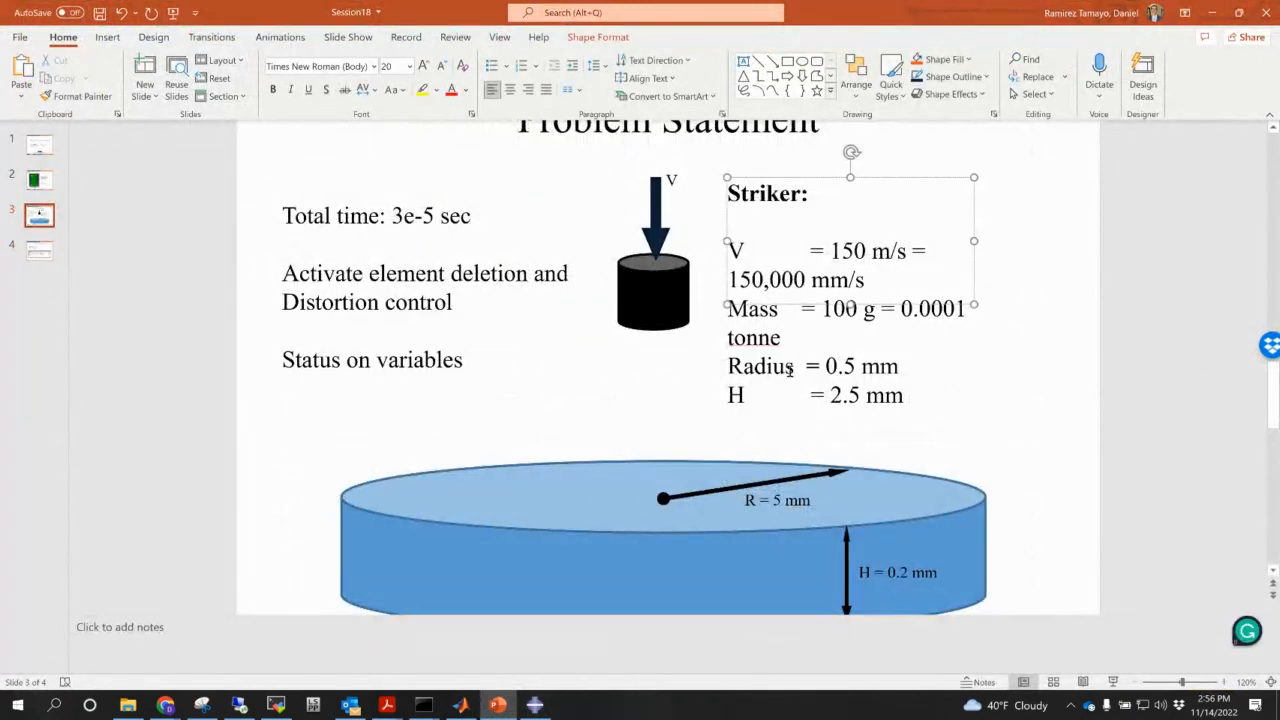
left_click(877, 310)
- Return to Abaqus and switch to the Part module
left_click(1213, 13)
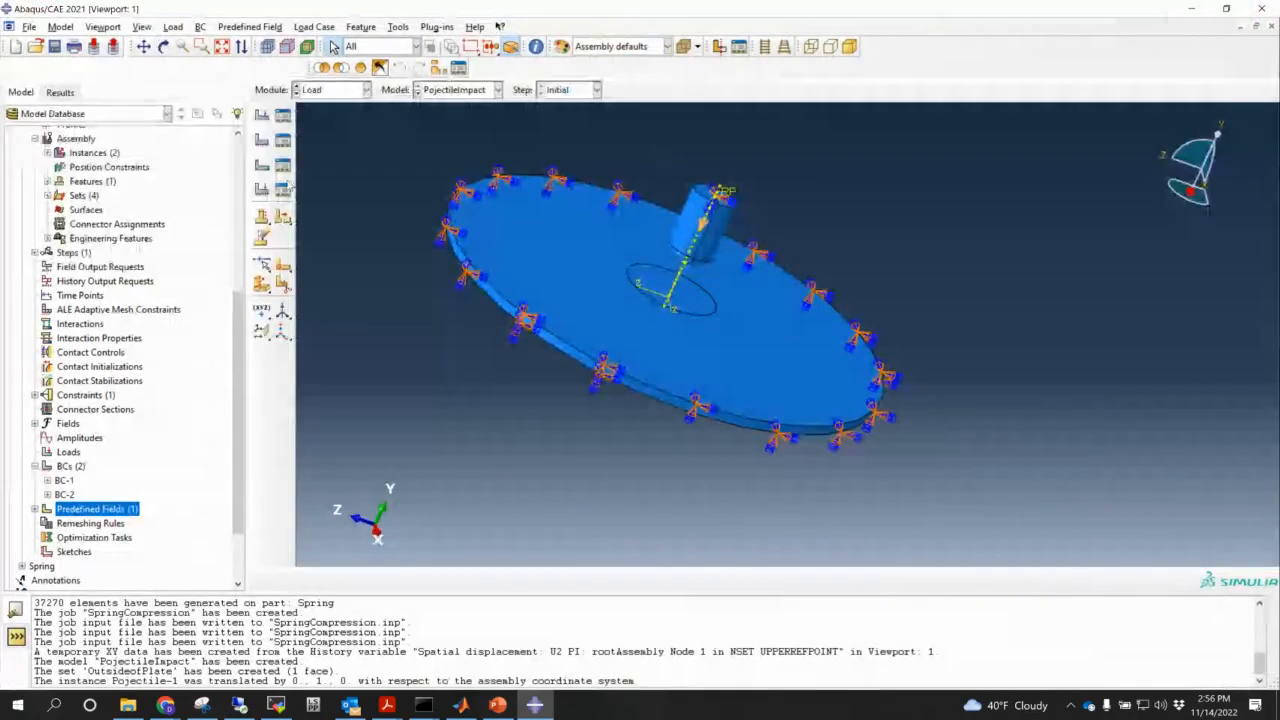
left_click(330, 89)
left_click(325, 116)
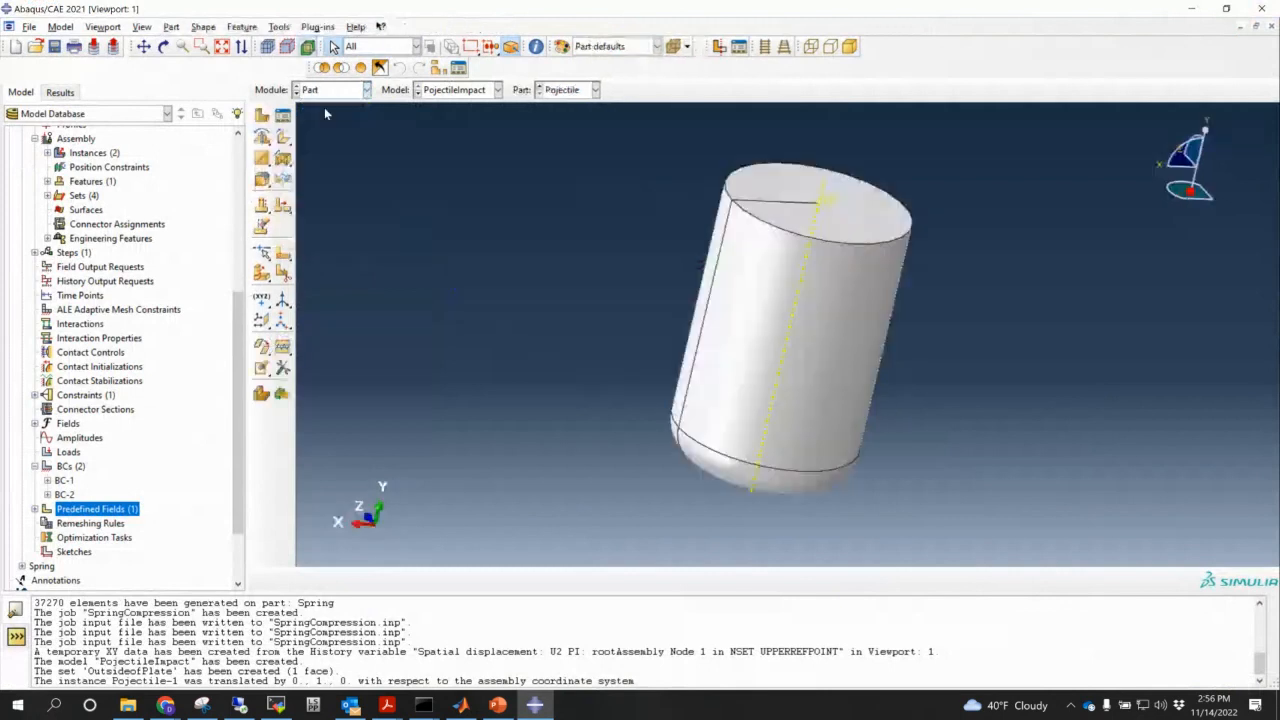
left_click(277, 28)
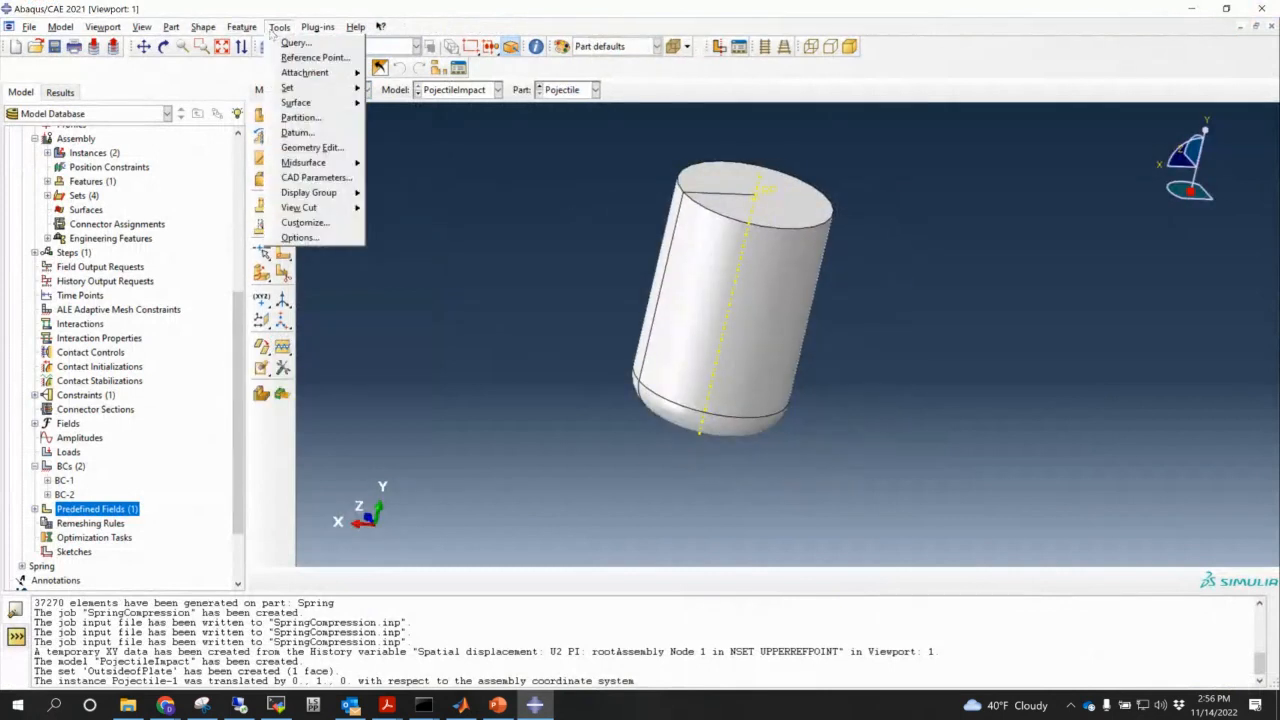
left_click(439, 139)
- Switch to the Property module and begin a new inertia definition
left_click(330, 89)
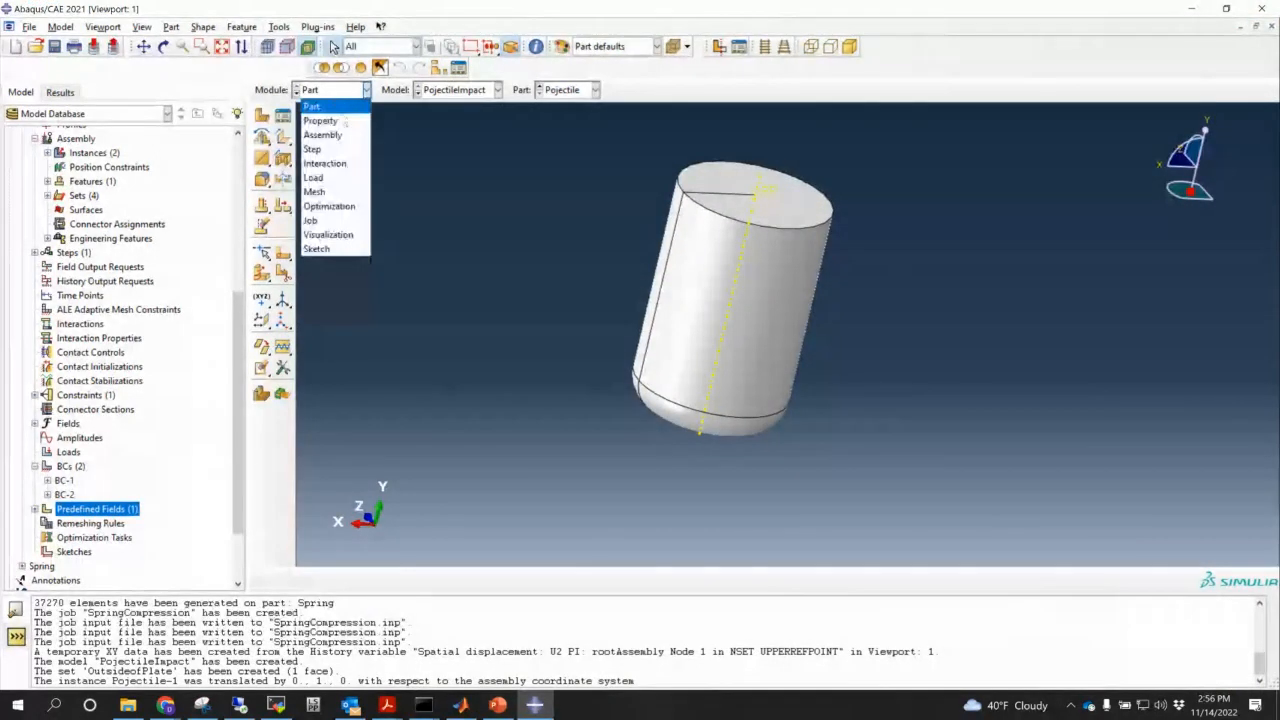
left_click(335, 120)
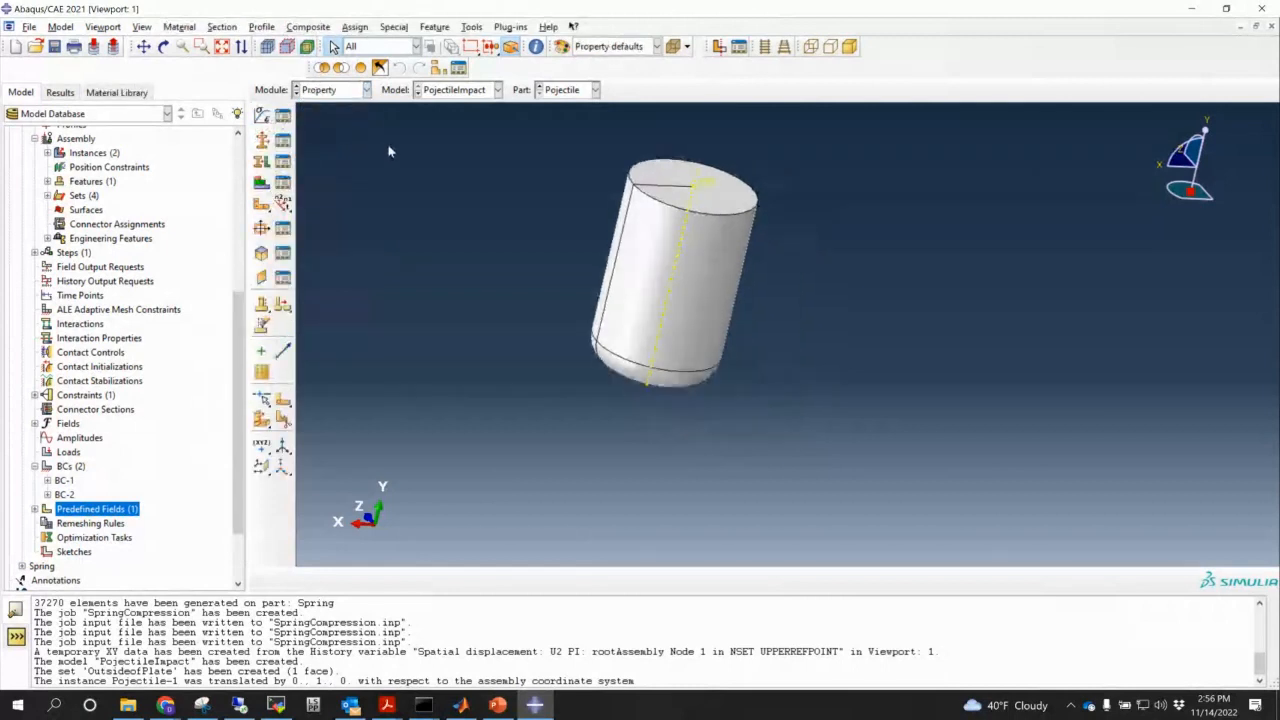
left_click(393, 27)
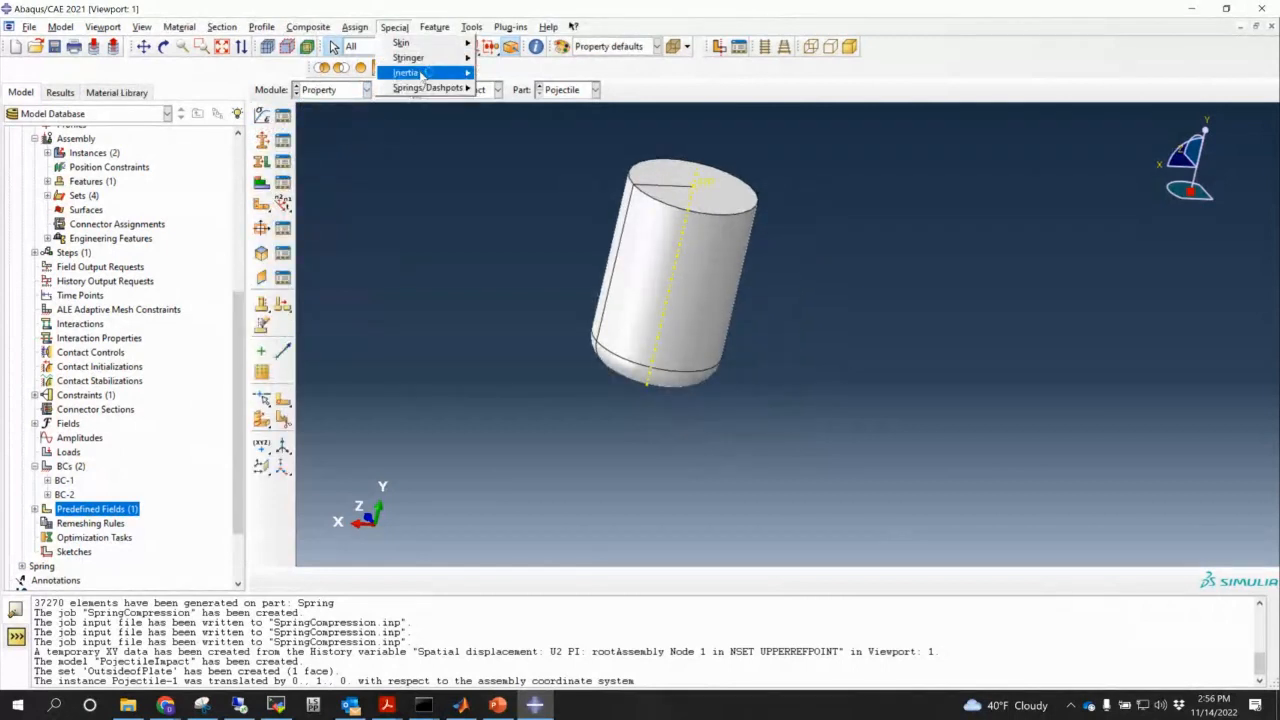
mouse_move(422, 74)
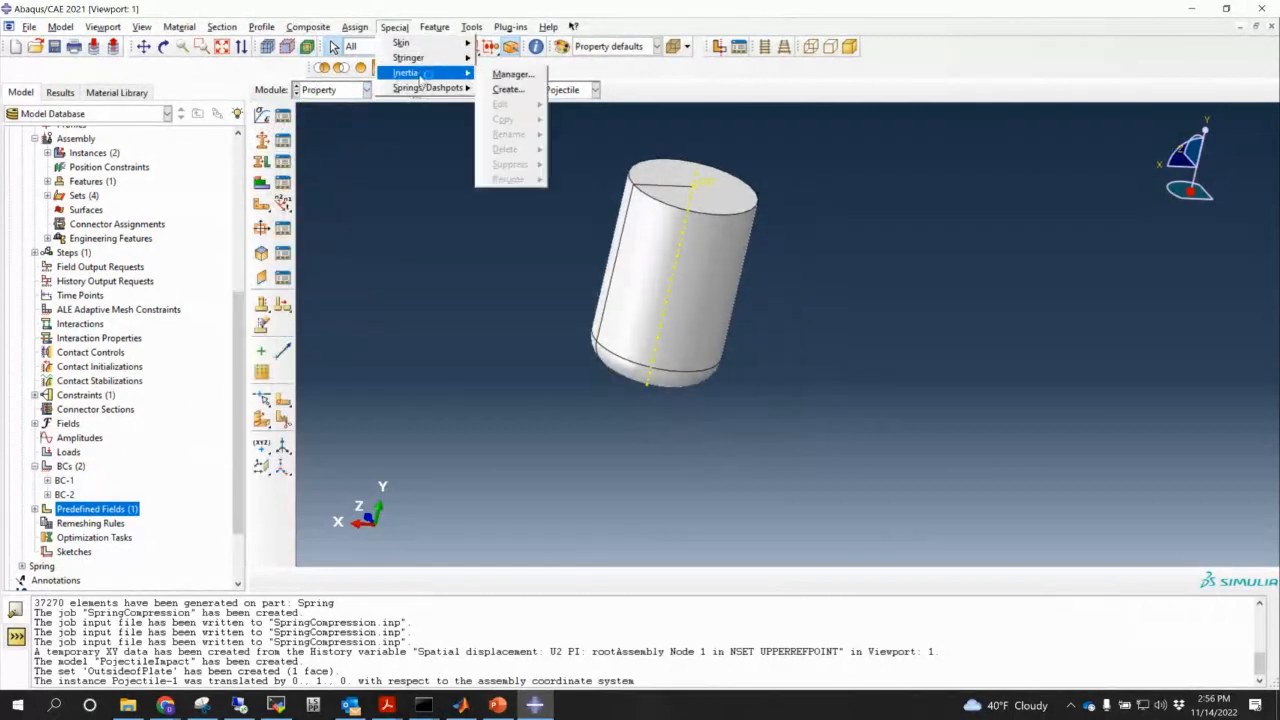
left_click(512, 90)
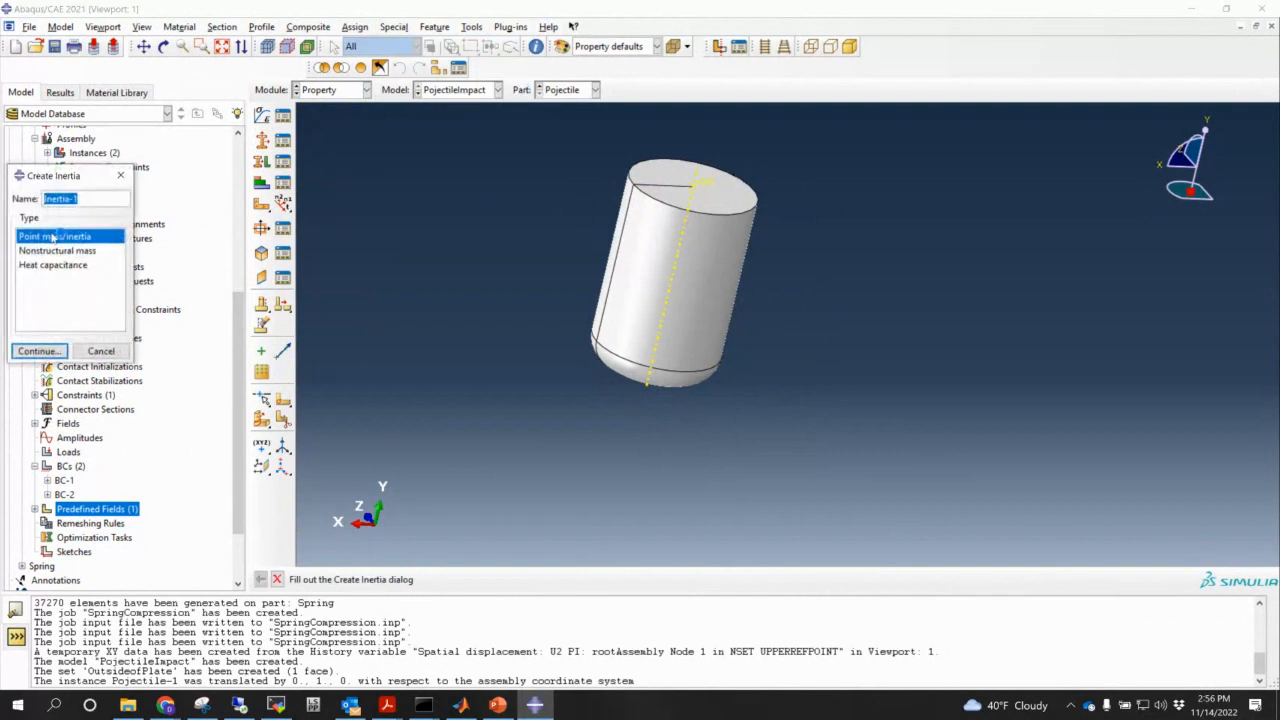
- Make it a point mass on the projectile's top reference point, then show the Problem Statement slide
left_click(40, 351)
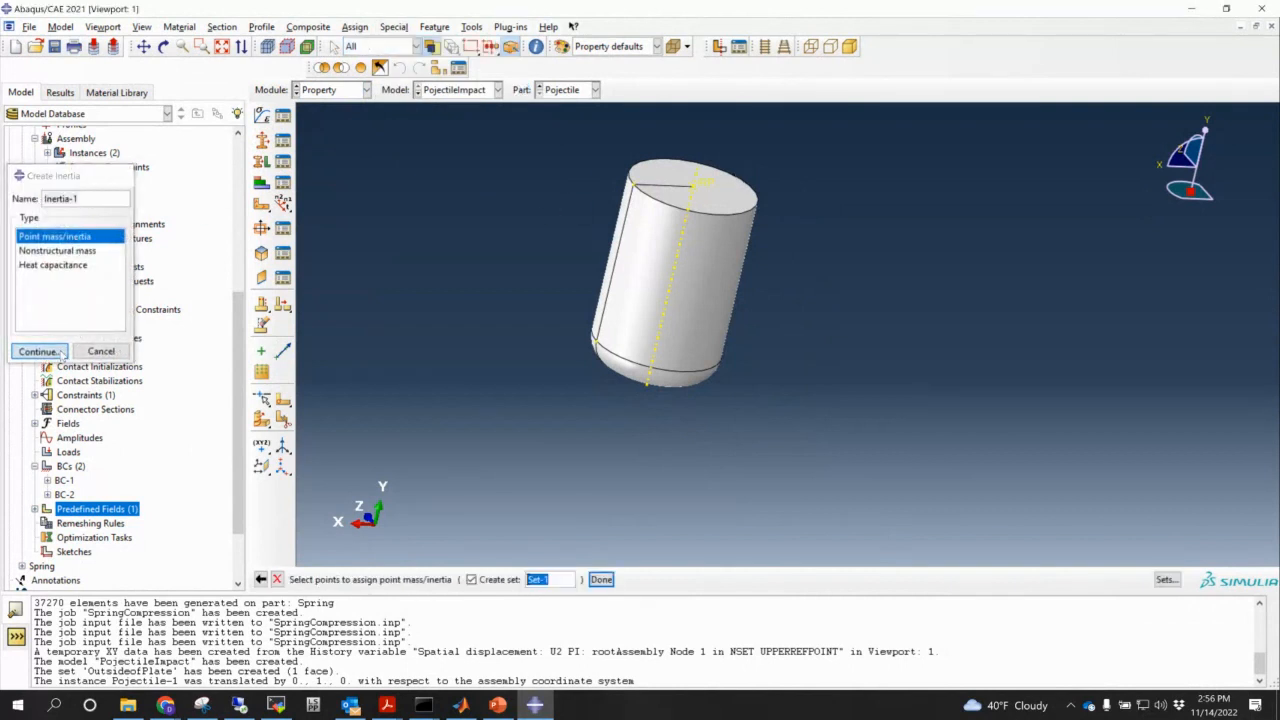
left_click(706, 186)
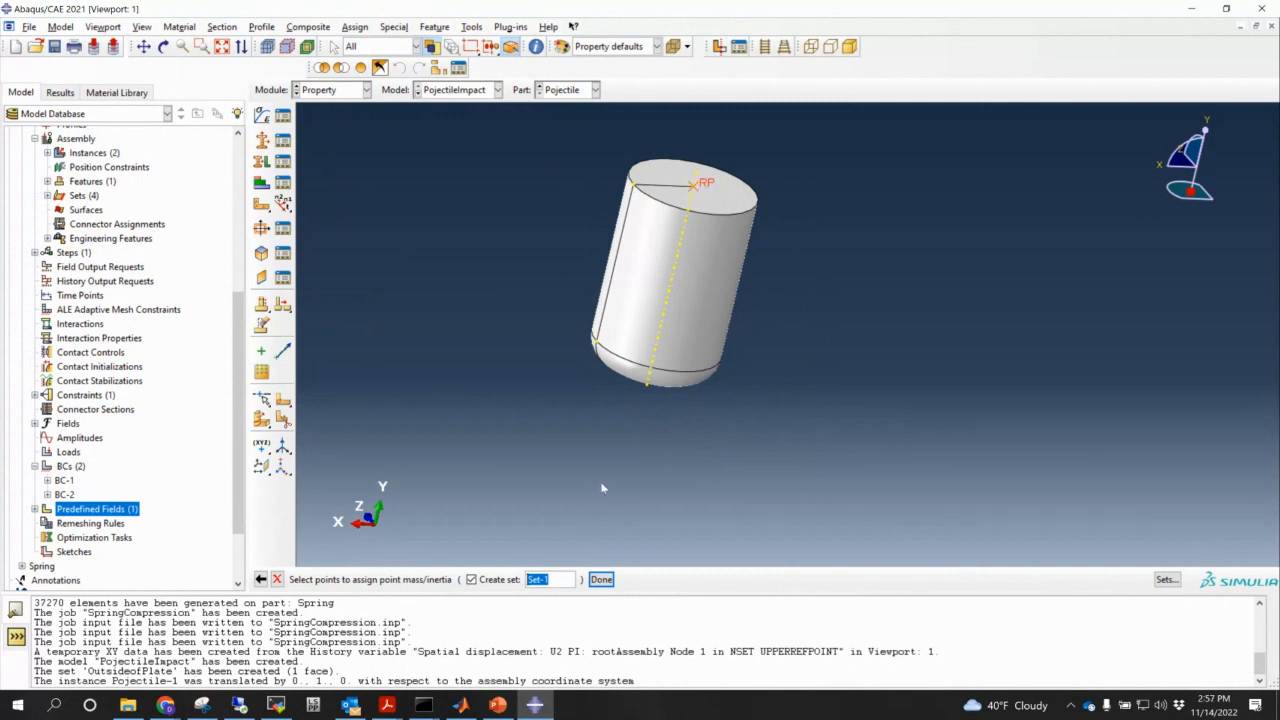
left_click(601, 579)
left_click(121, 417)
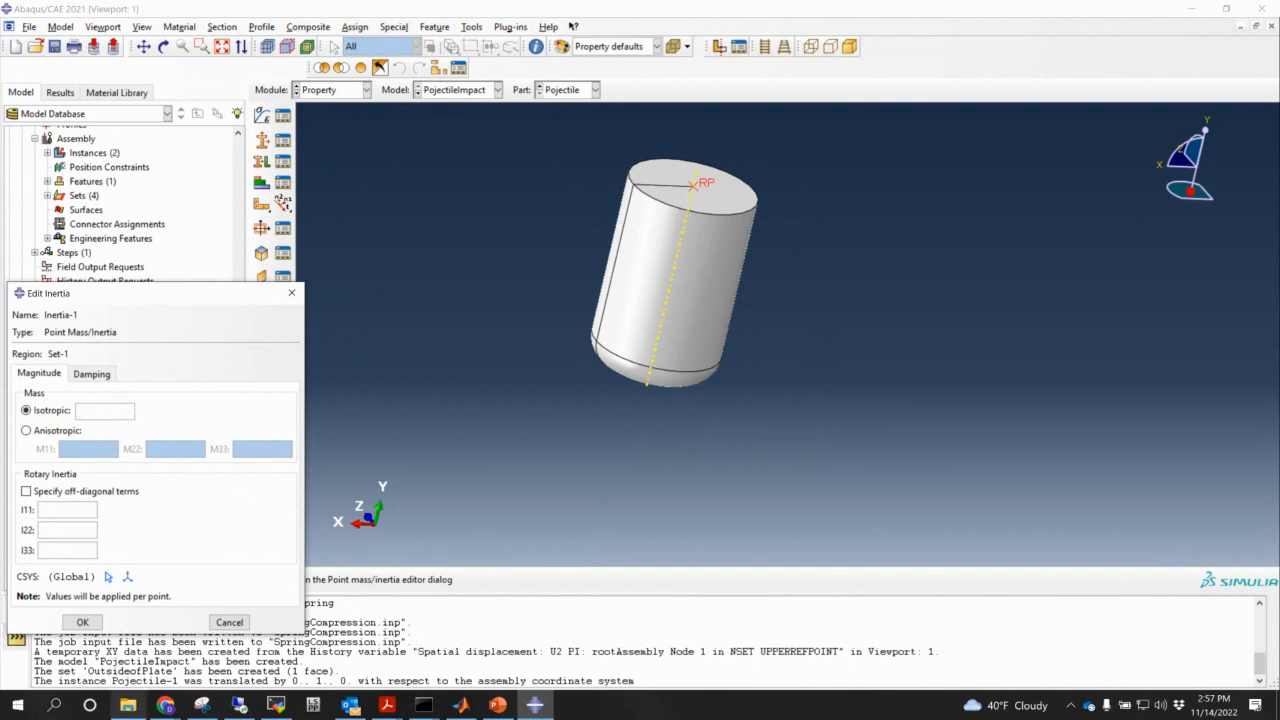
left_click(166, 706)
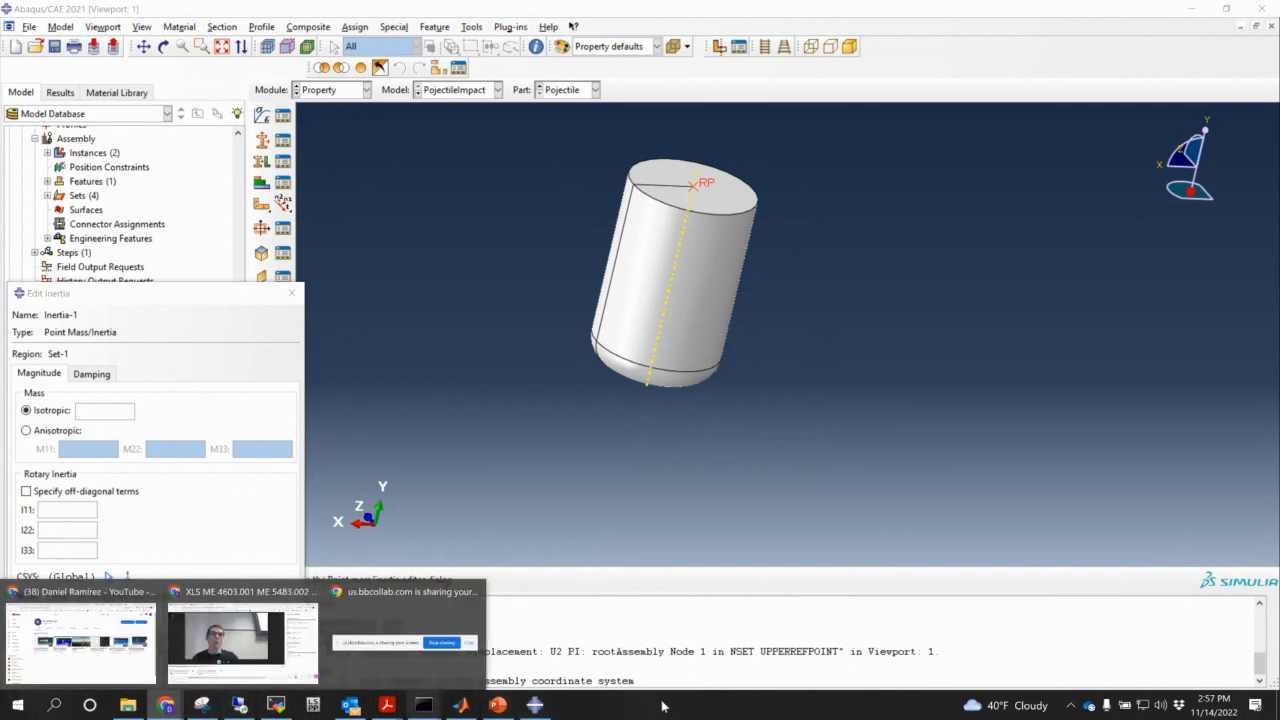
left_click(498, 705)
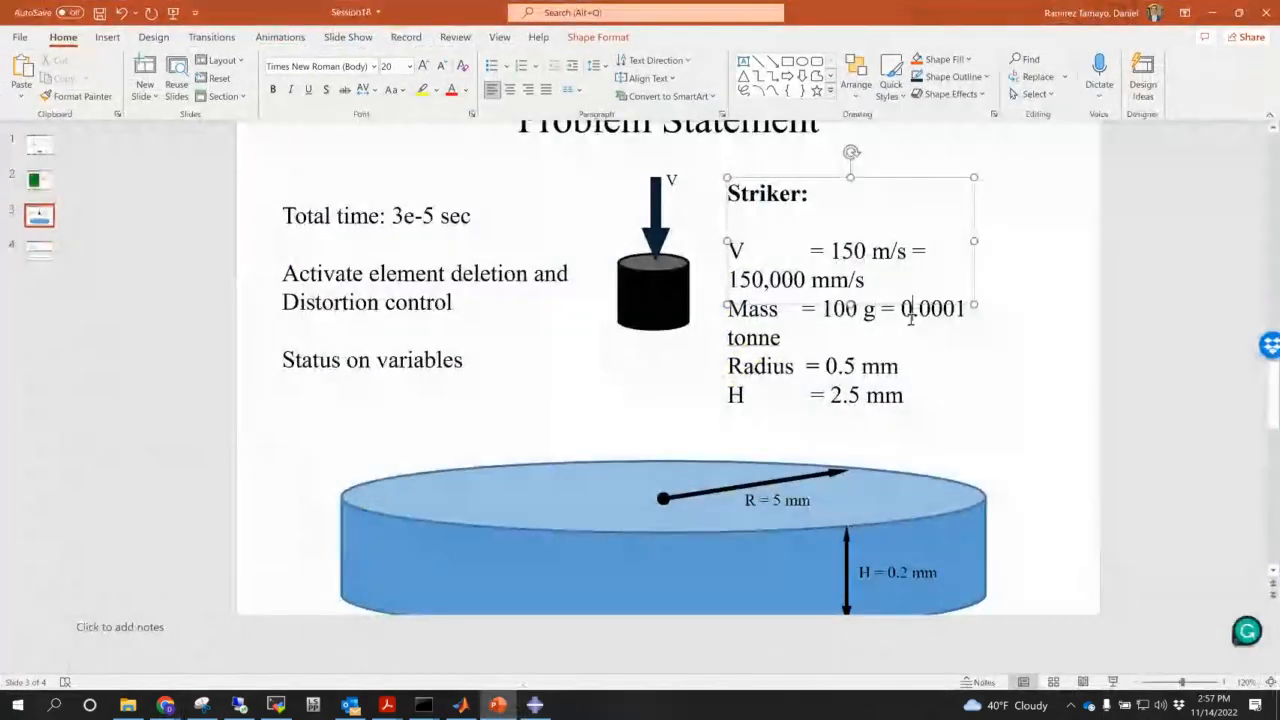
- Copy the striker mass 0.0001 from the slide into the Isotropic mass field in Abaqus
double_click(932, 309)
key("ctrl+c")
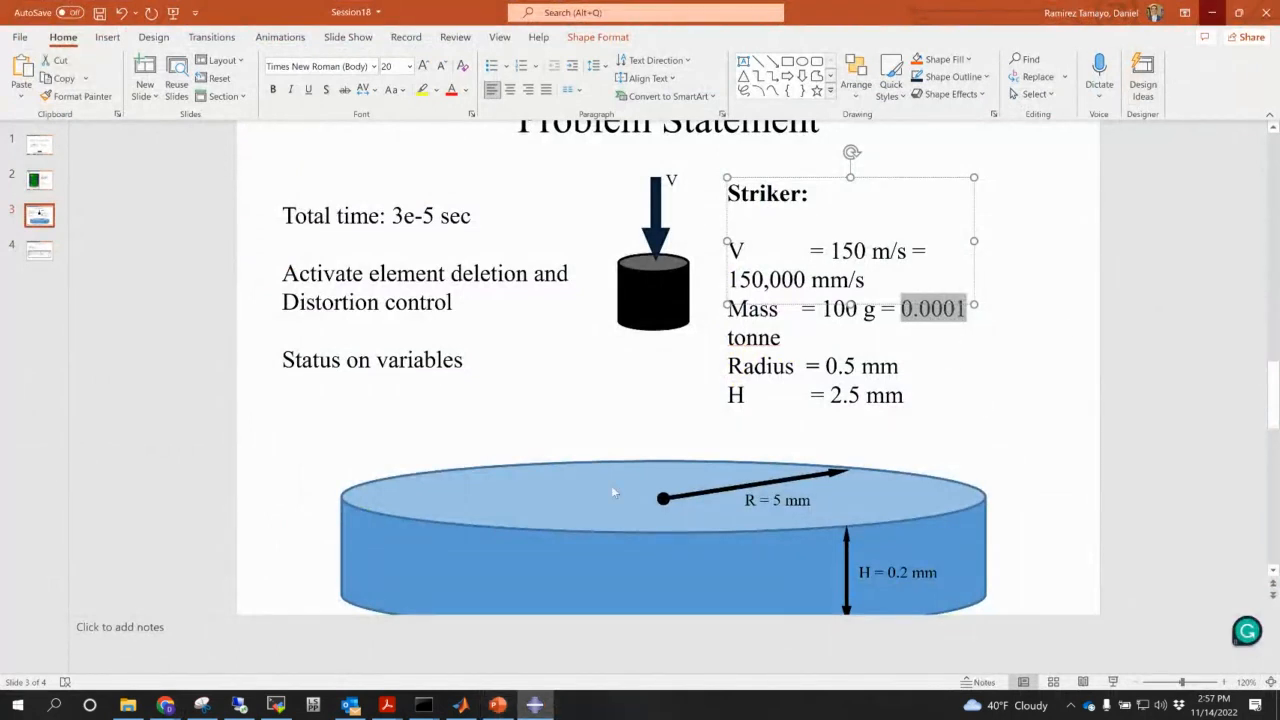
key("alt+Tab")
left_click(105, 410)
key("ctrl+v")
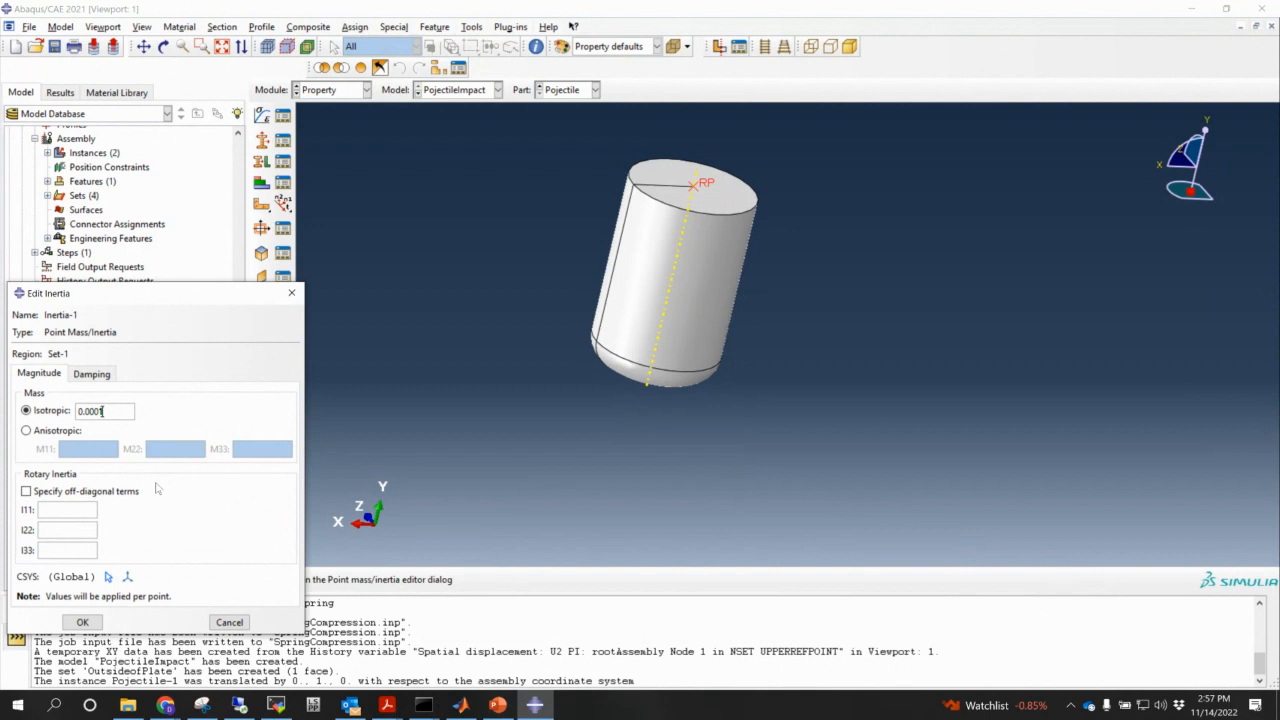
- Apply the 0.0001 point mass to the projectile's reference point
left_click(83, 622)
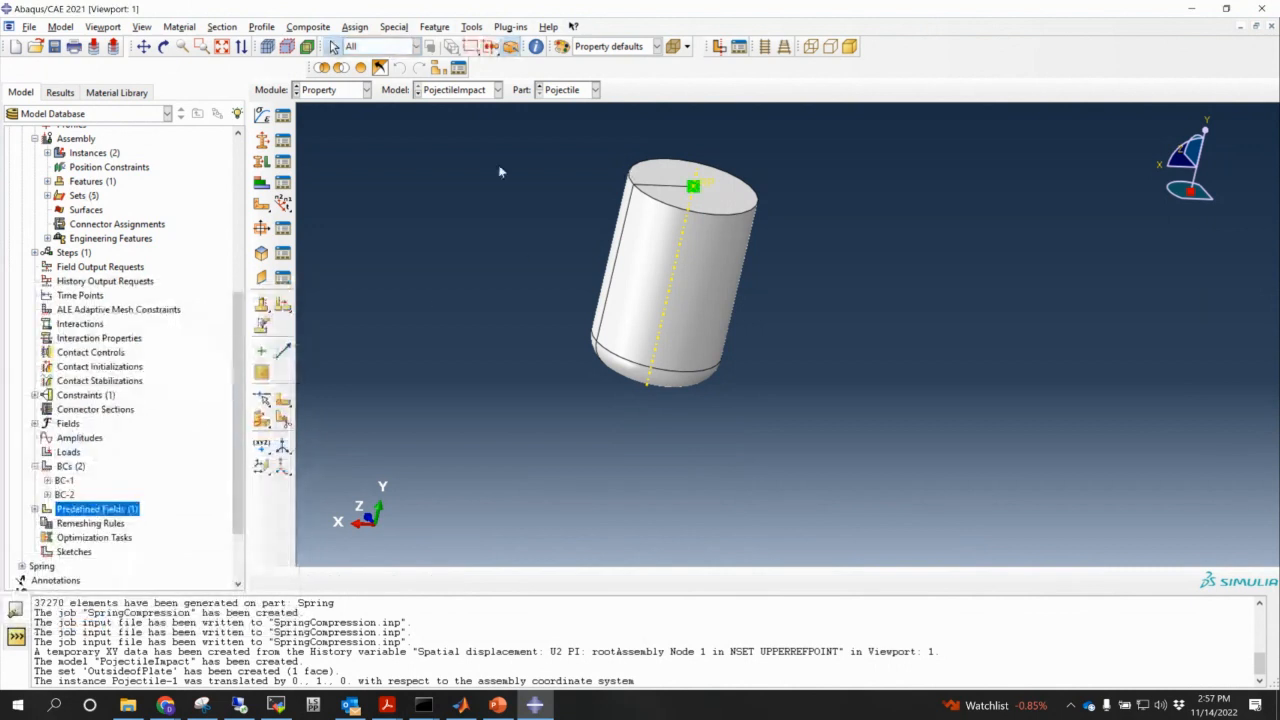
left_click_drag(826, 357, 770, 310, "ctrl+alt")
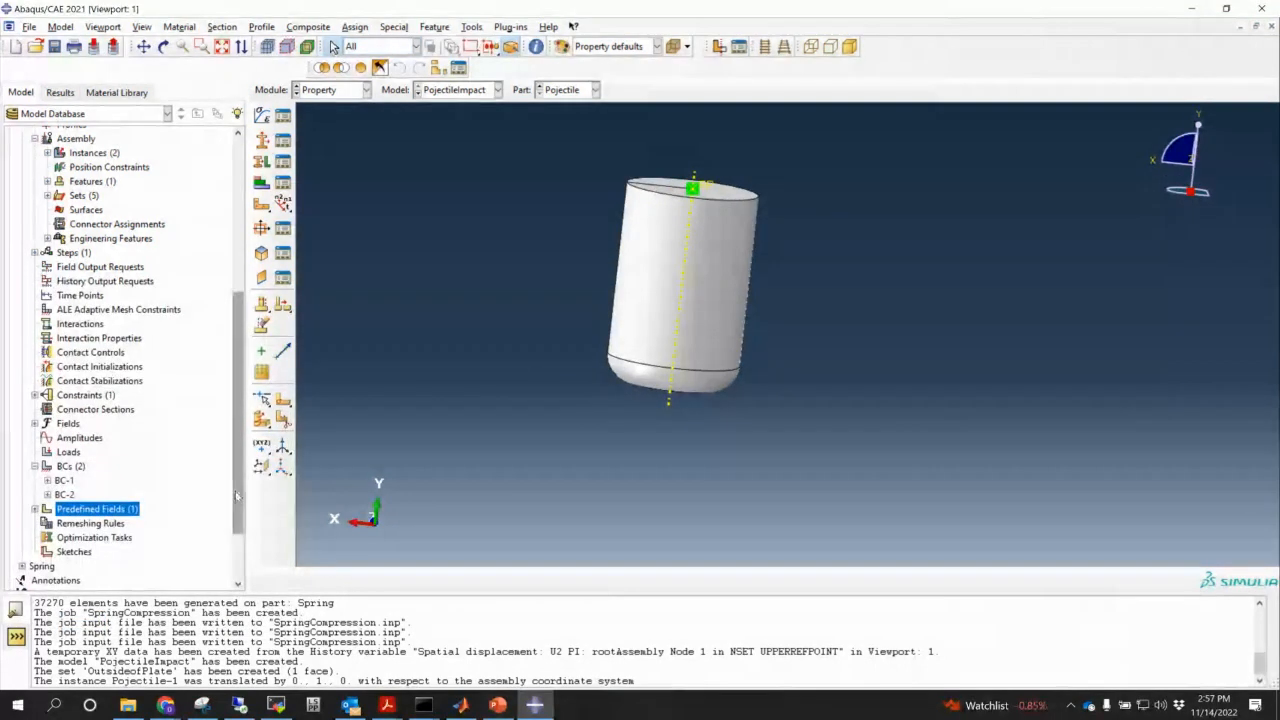
left_click_drag(237, 496, 238, 543)
scroll(100, 345, "up", 3)
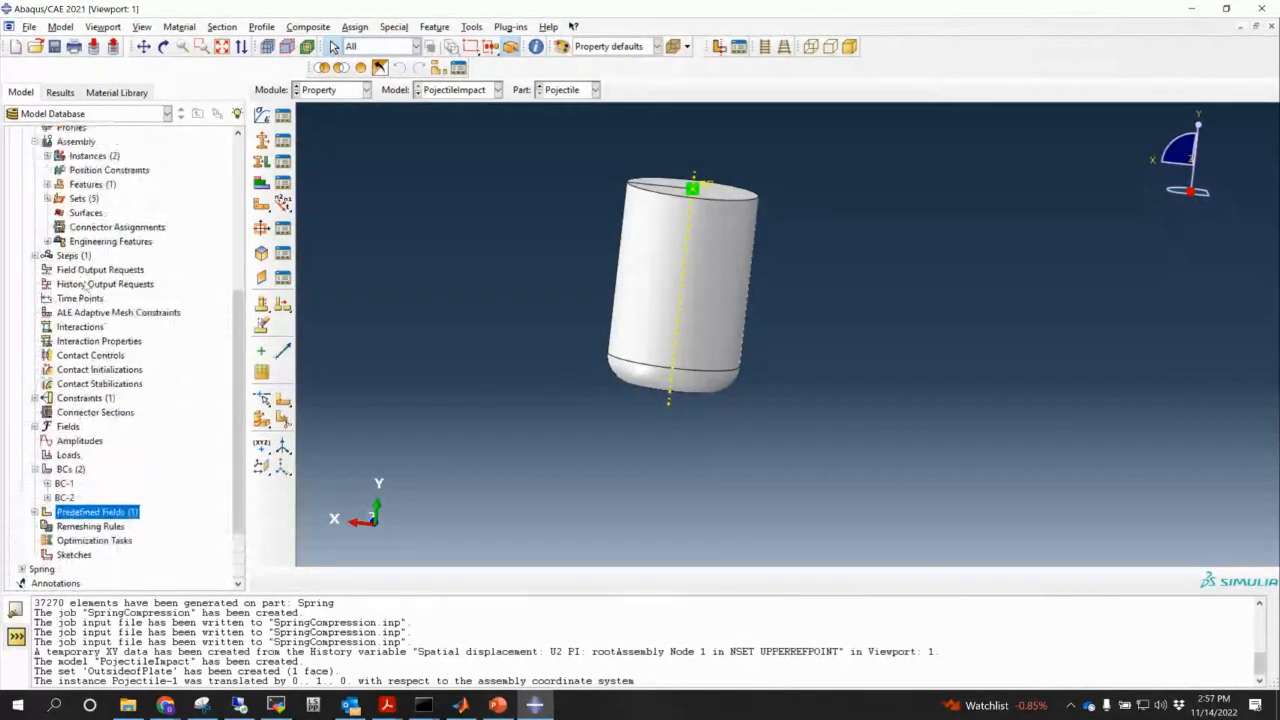
- Create Step-1 as a Dynamic, Explicit step with a 3e-5 time period
left_click(72, 258)
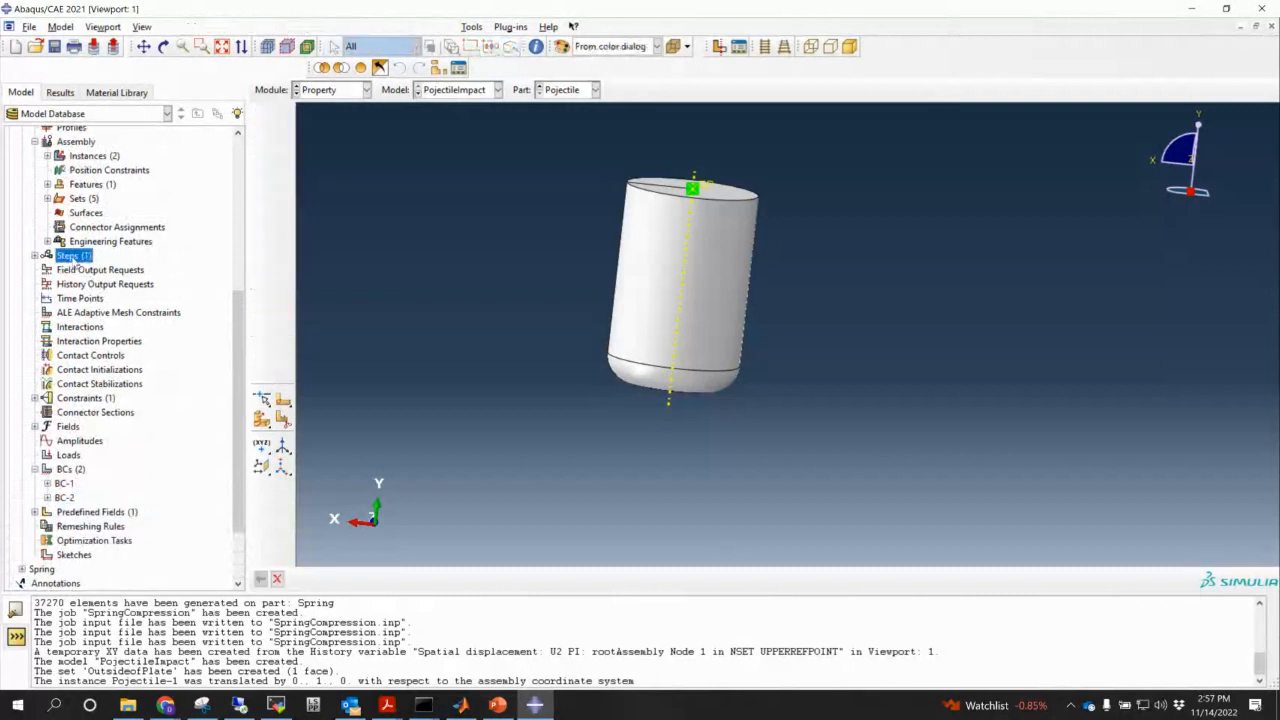
double_click(72, 258)
scroll(293, 480, "up", 2)
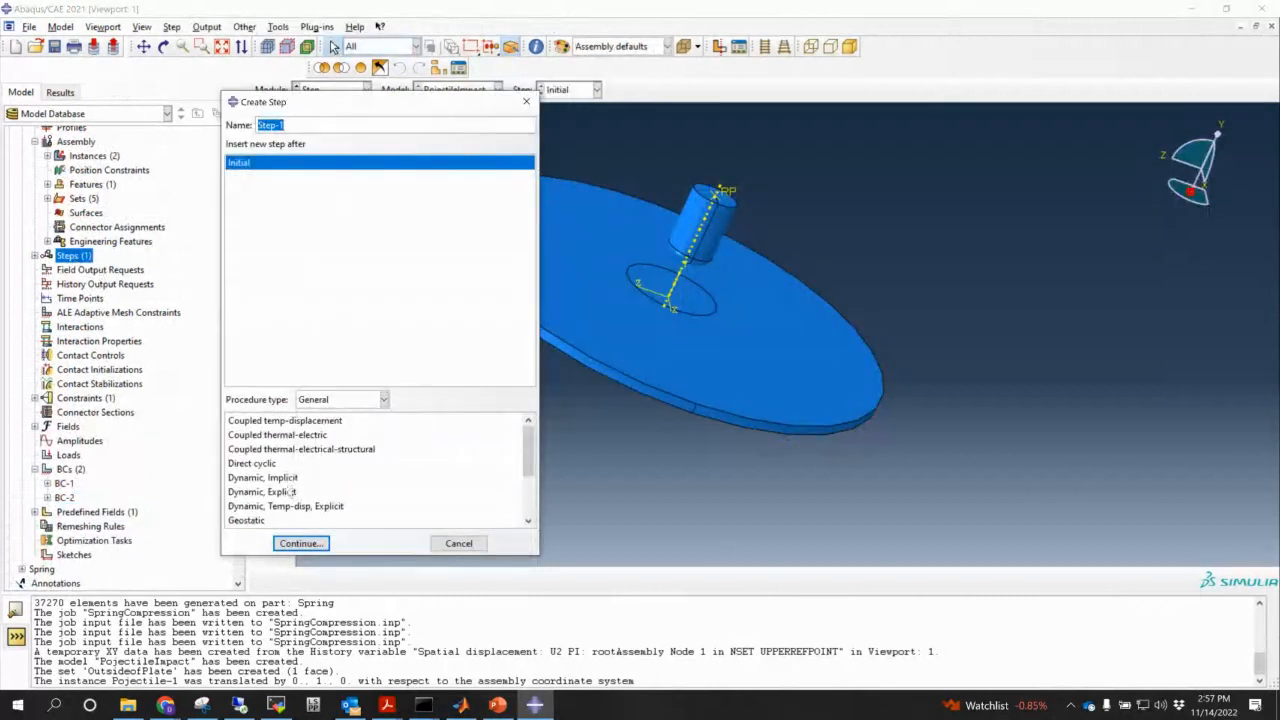
left_click(277, 496)
left_click(300, 543)
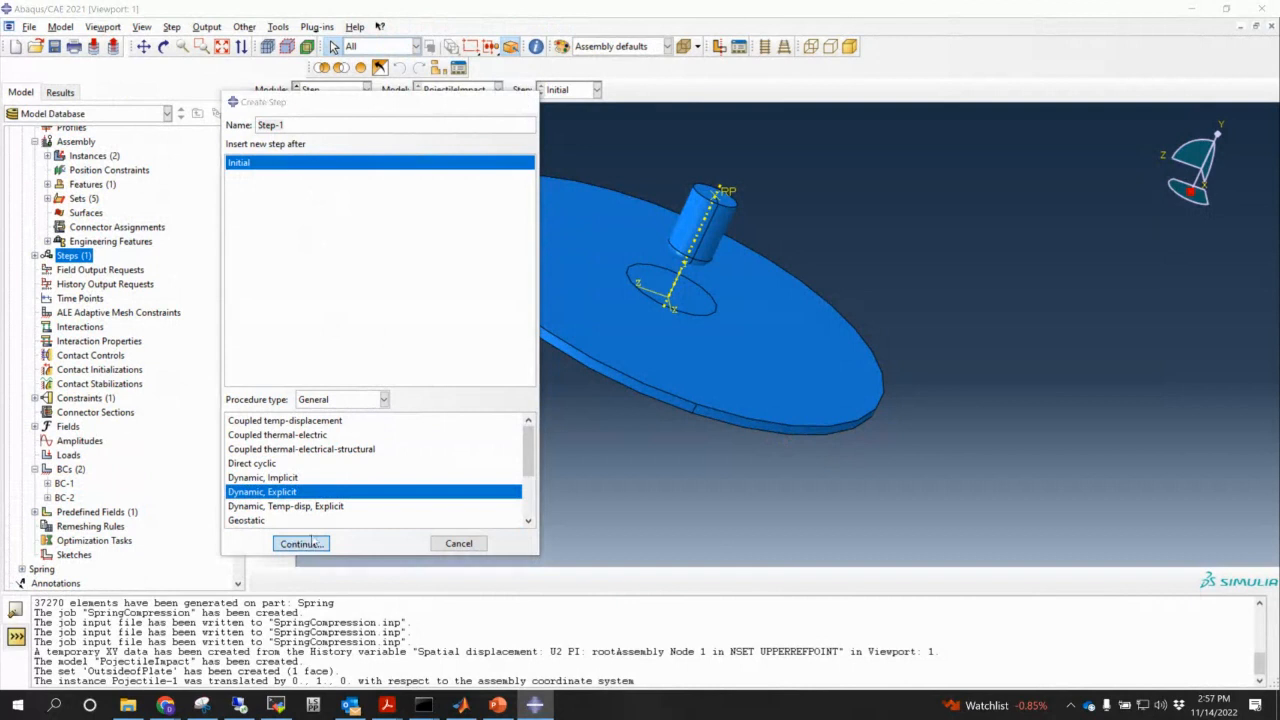
left_click(497, 705)
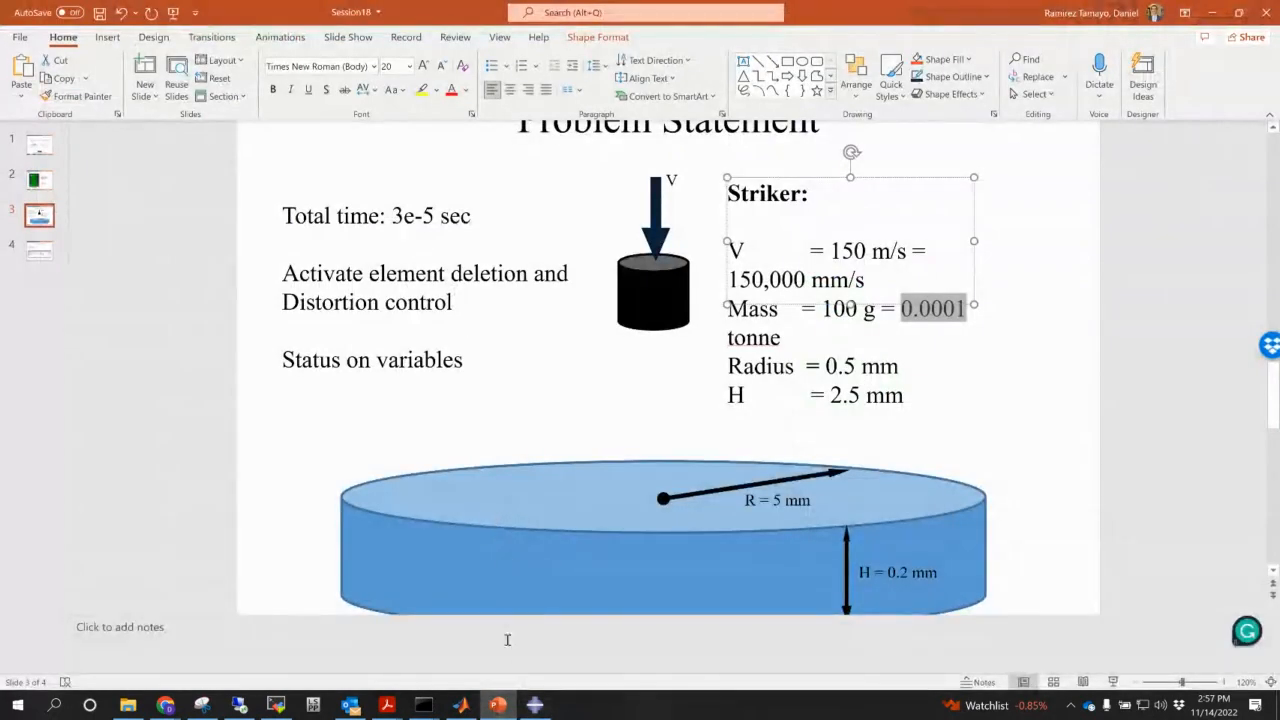
left_click(497, 705)
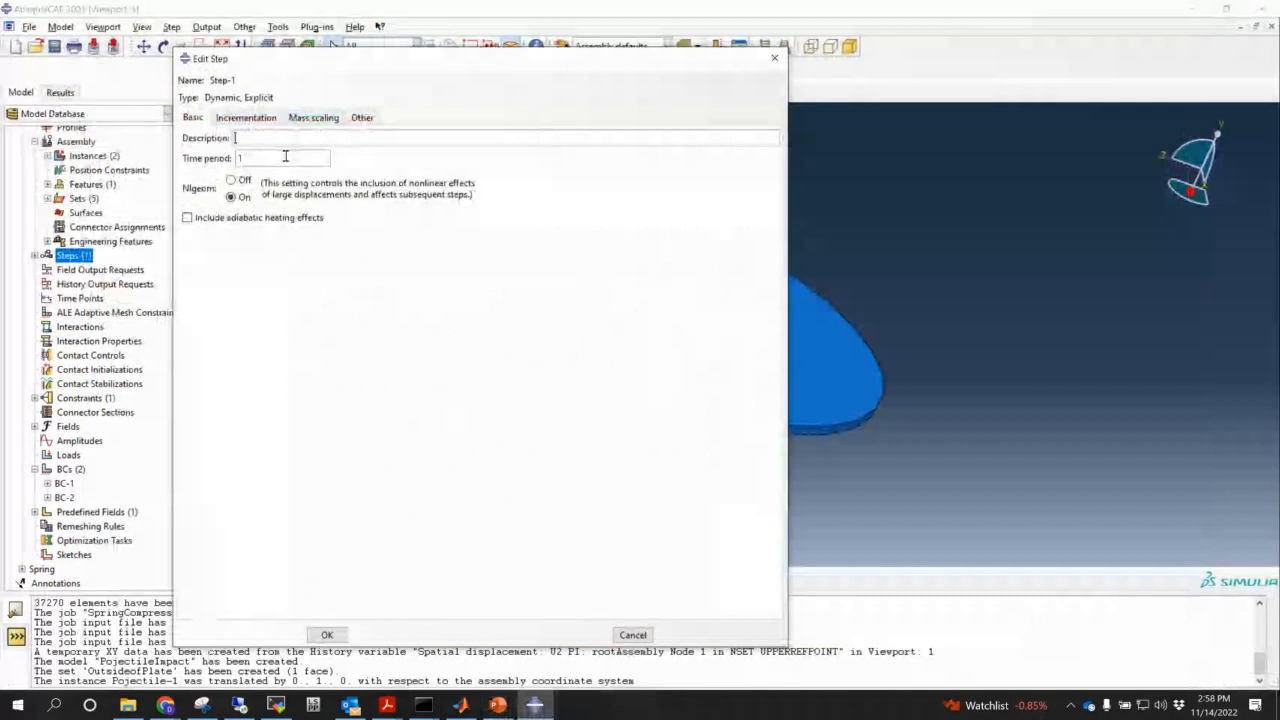
double_click(301, 159)
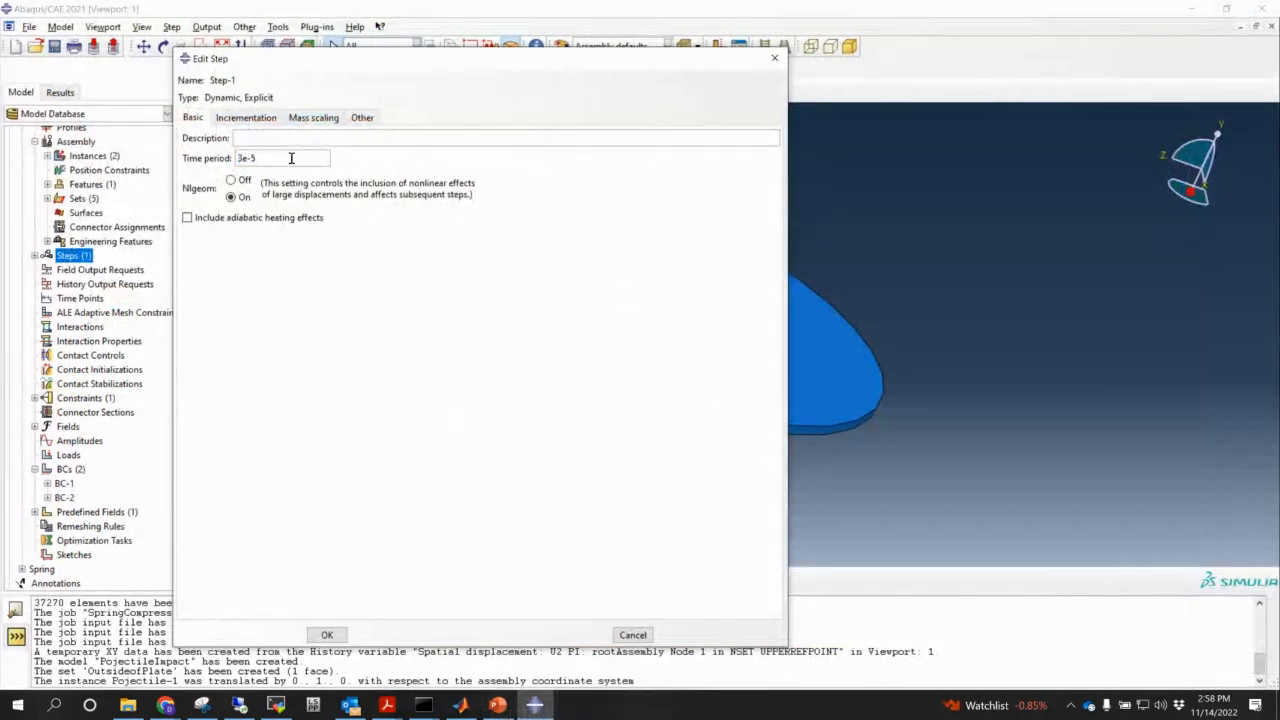
left_click(325, 634)
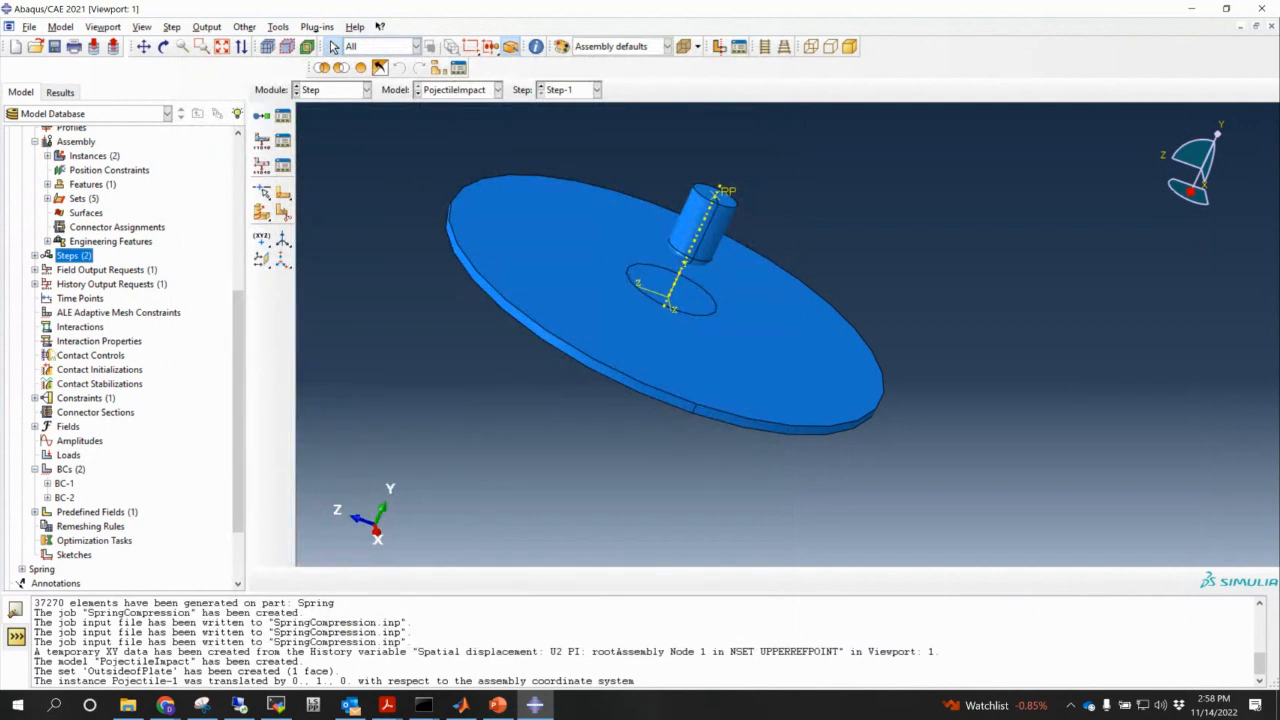
- In the Mesh module, seed the Pojectile part with a 0.1 global size
scroll(92, 345, "up", 1)
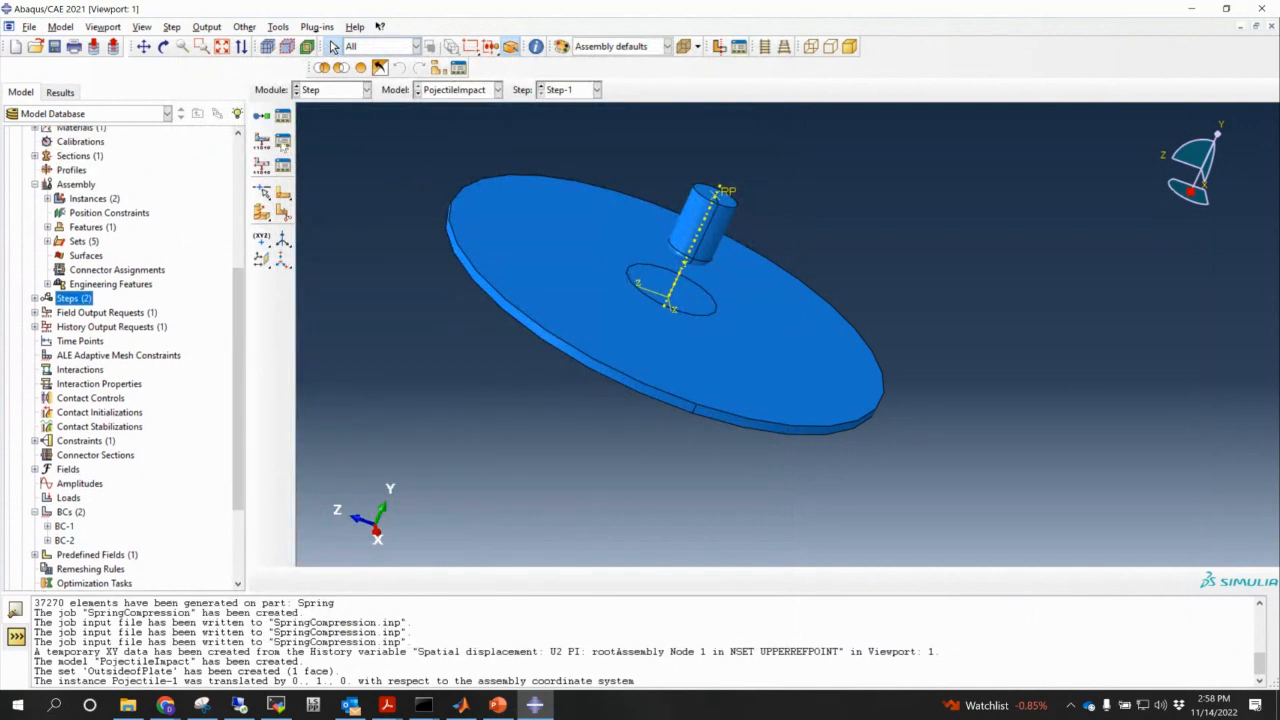
left_click(330, 90)
left_click(315, 191)
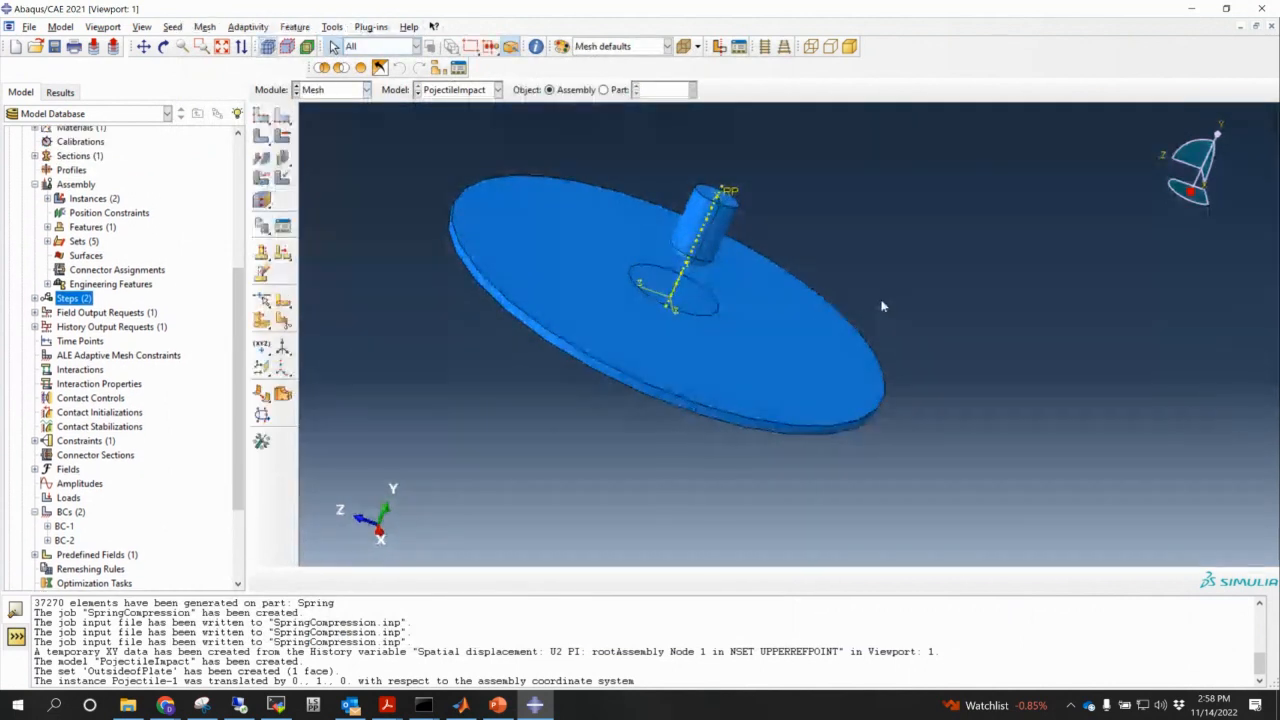
left_click(603, 90)
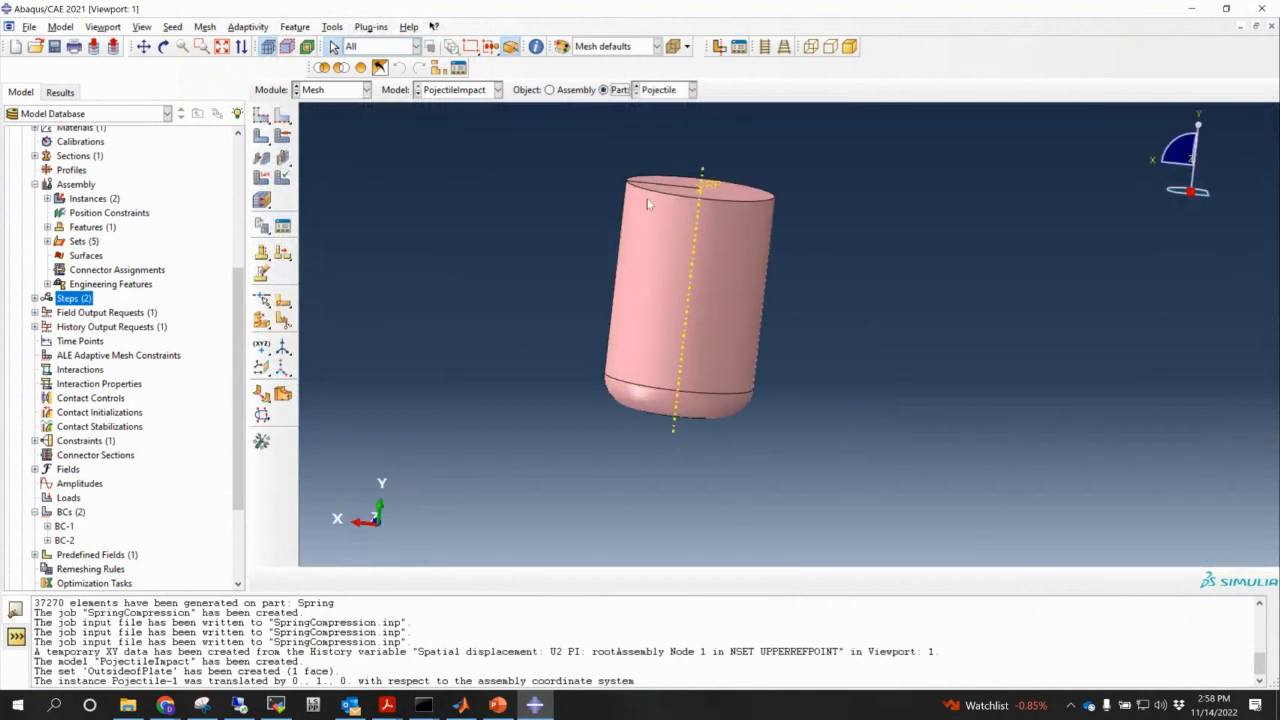
left_click(261, 115)
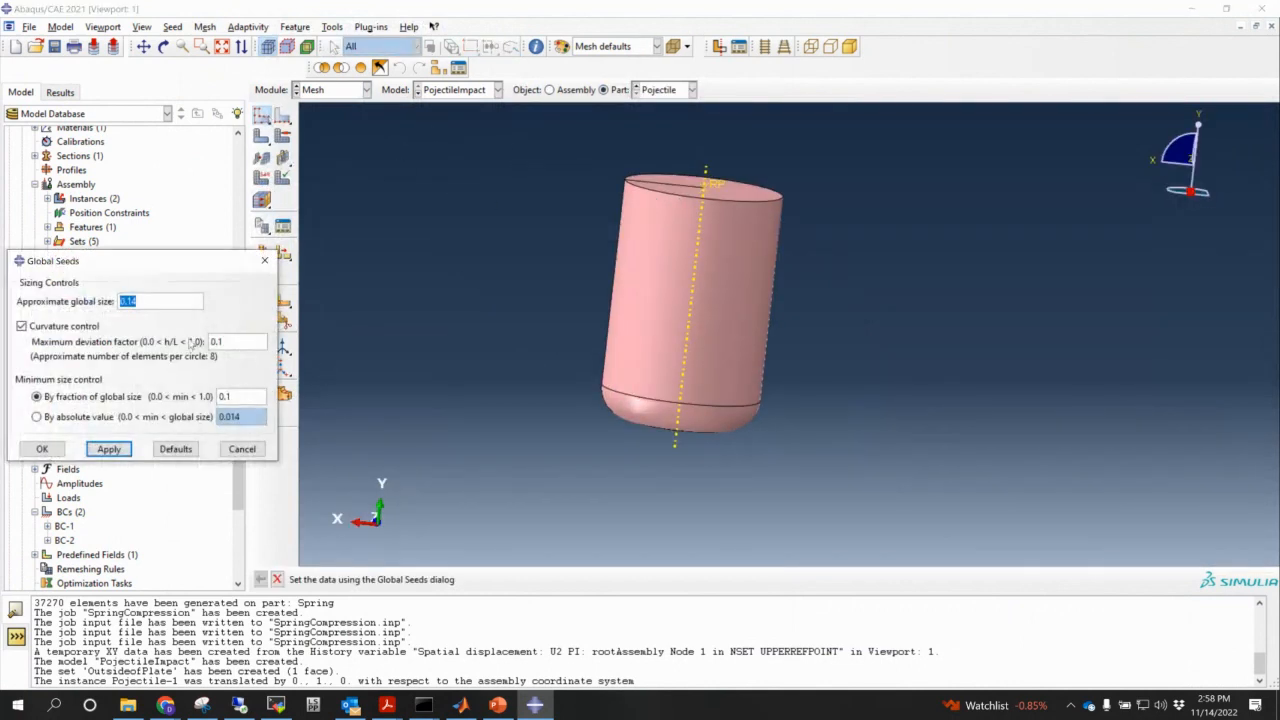
left_click(108, 450)
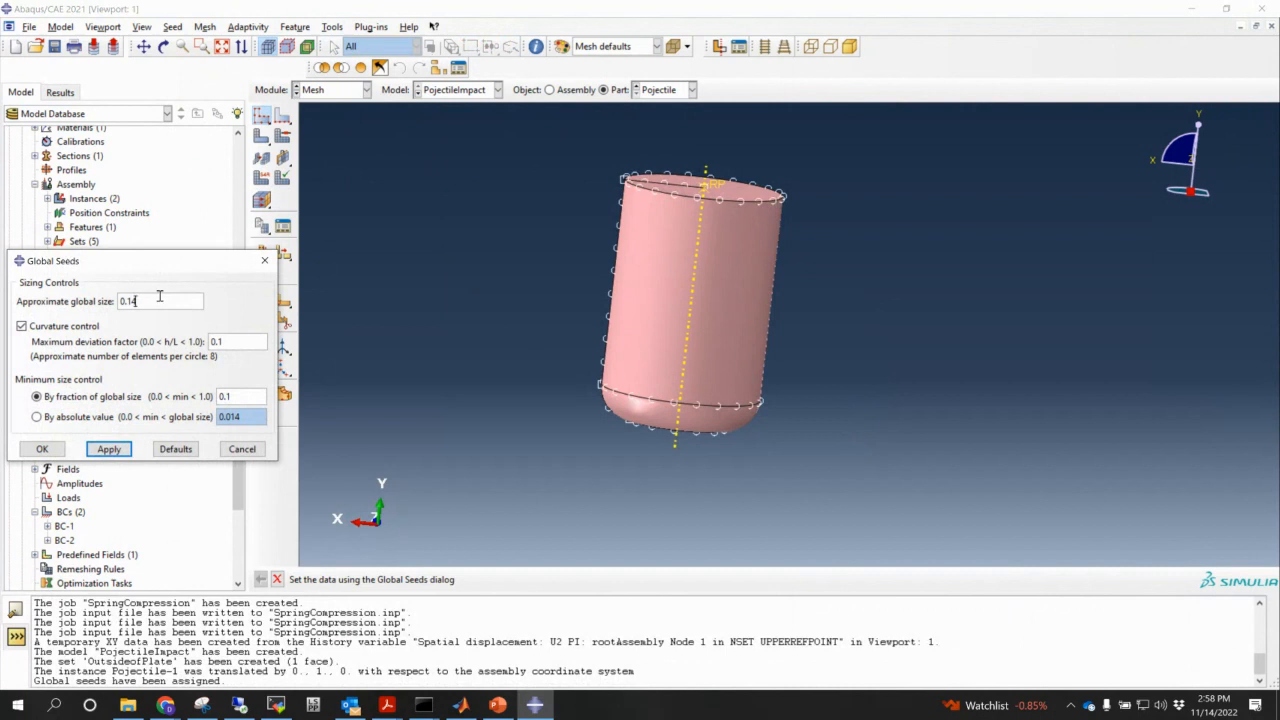
type("0.1")
left_click(108, 449)
left_click(43, 449)
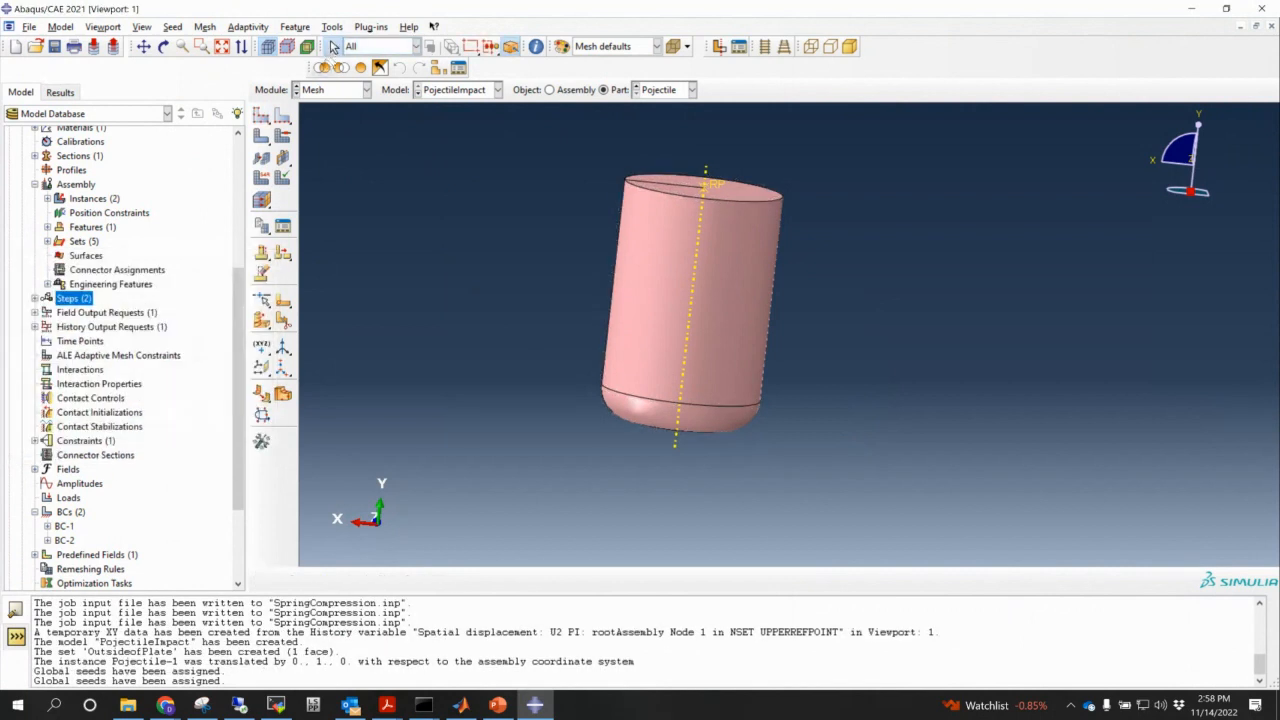
- Mesh the projectile part, generating 547 elements
left_click(262, 138)
left_click(261, 138)
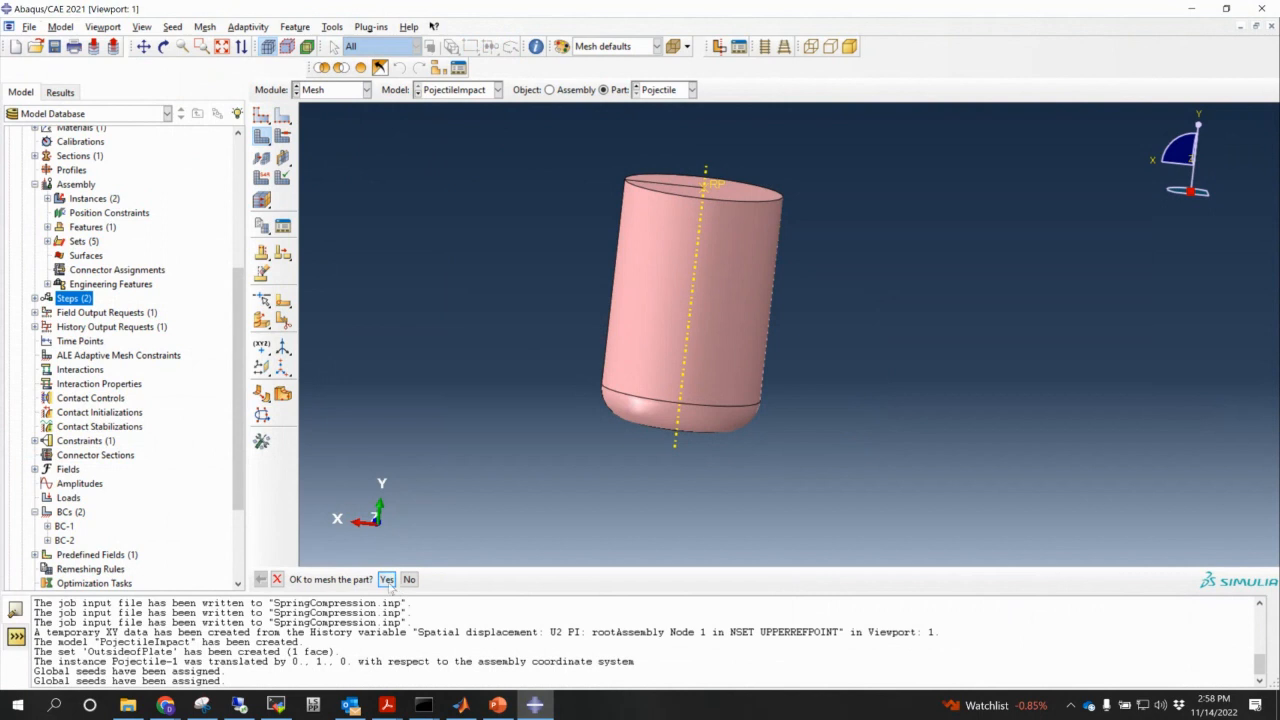
left_click(388, 580)
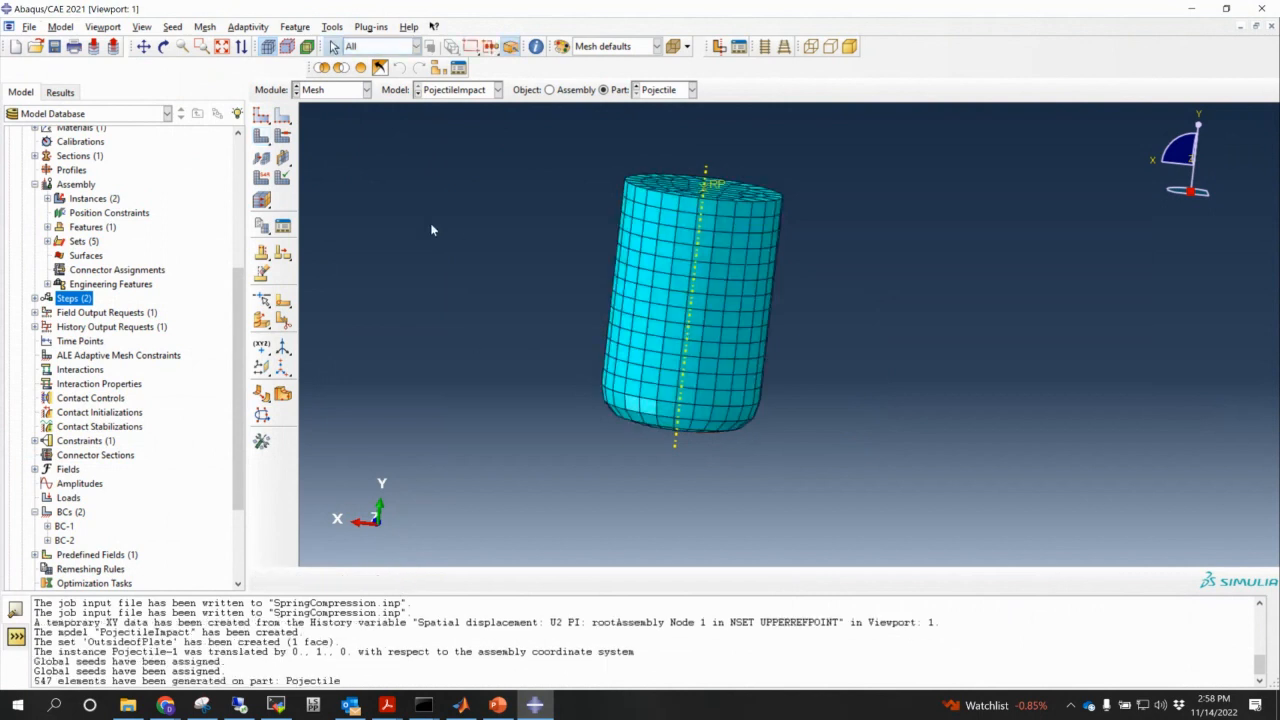
- Assign the Explicit element library to the whole projectile
left_click(262, 177)
left_click_drag(500, 120, 886, 480)
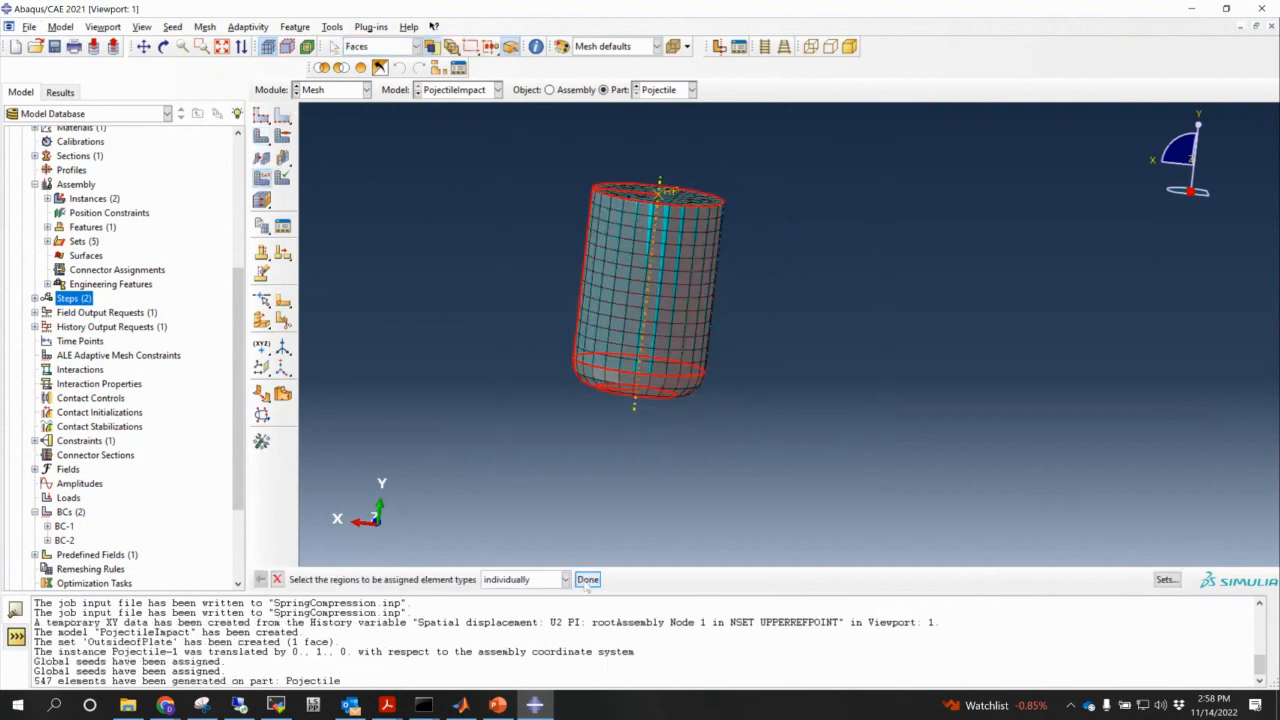
left_click(587, 579)
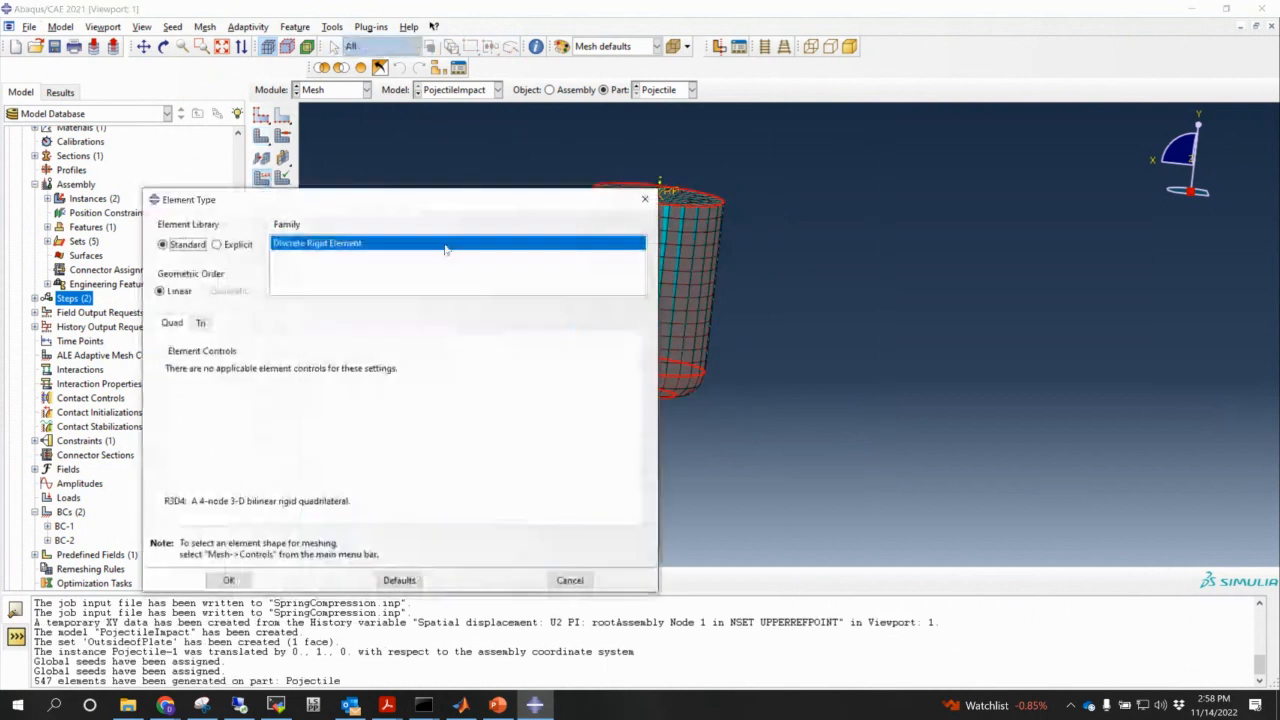
left_click(225, 248)
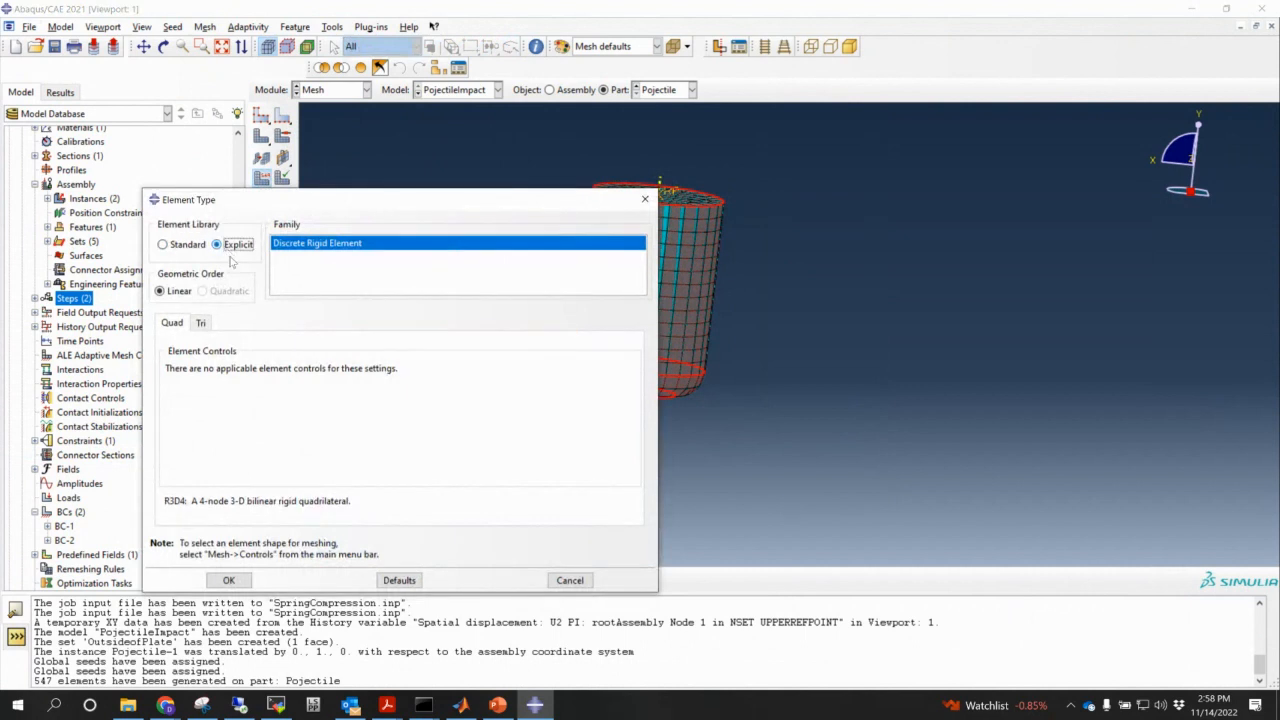
left_click(230, 581)
- Switch to the Plate part and give it a 0.5 global seed size
left_click(662, 90)
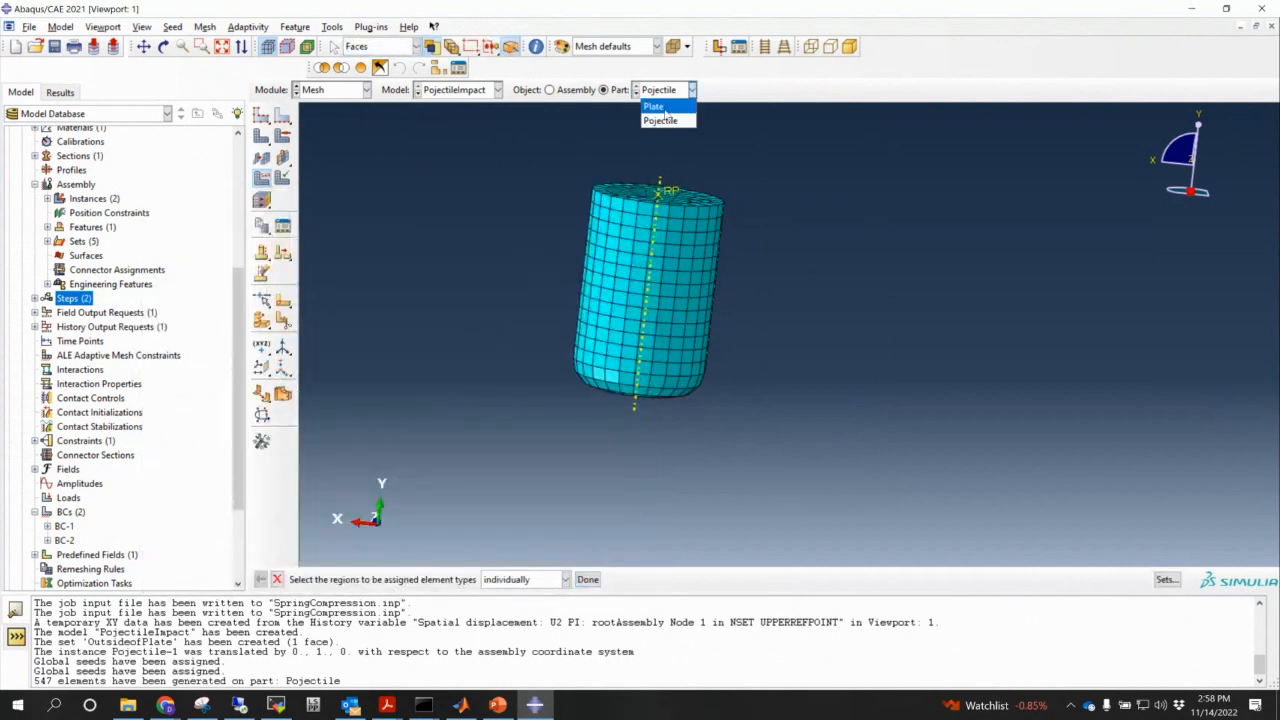
left_click(656, 106)
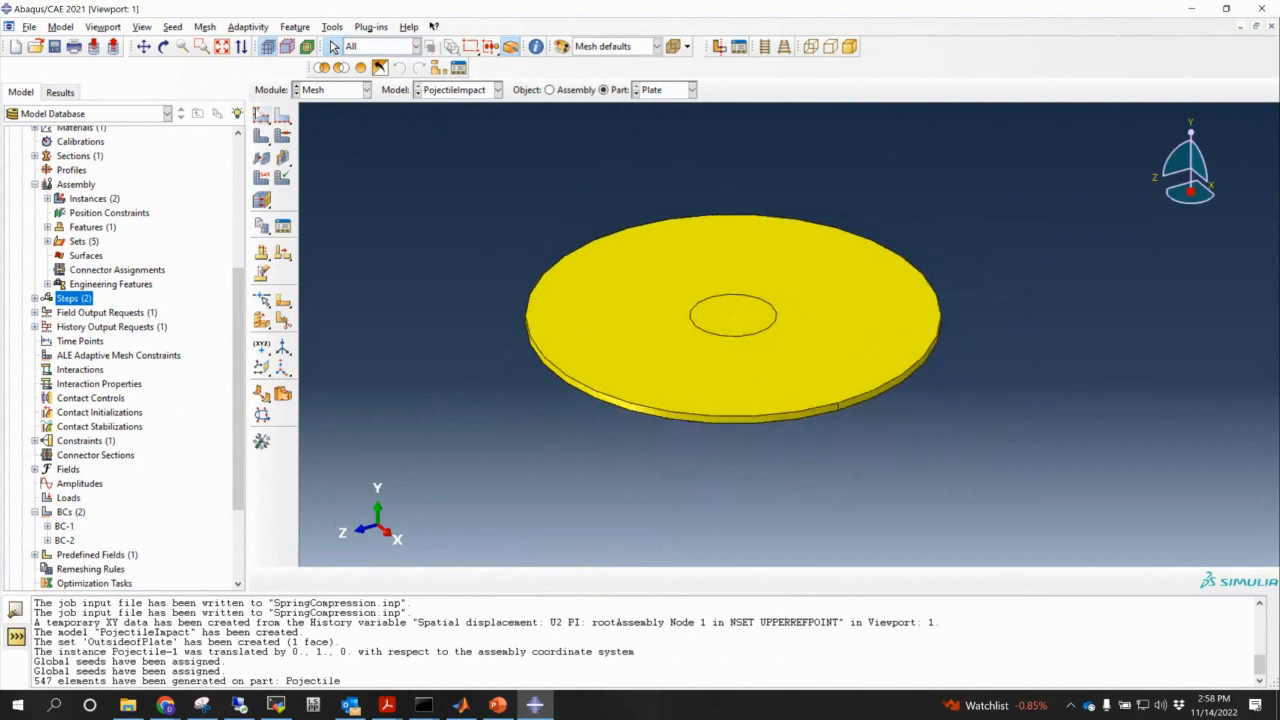
left_click(261, 116)
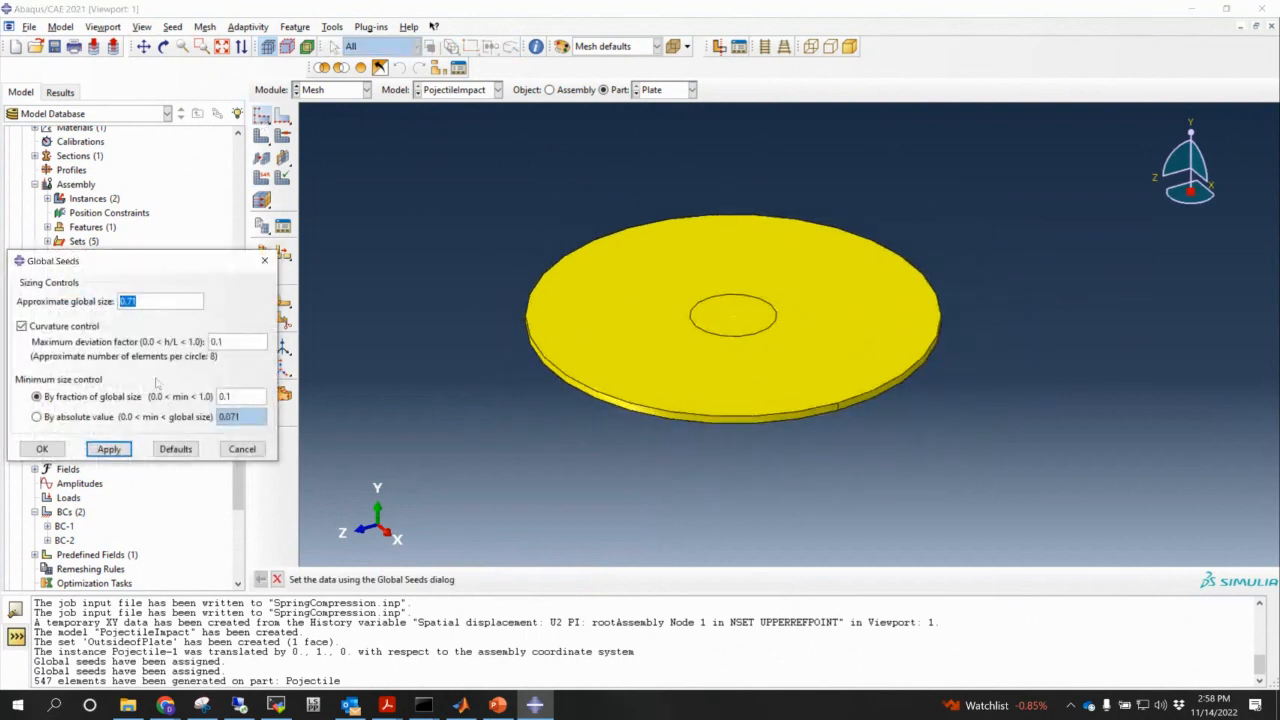
left_click(109, 449)
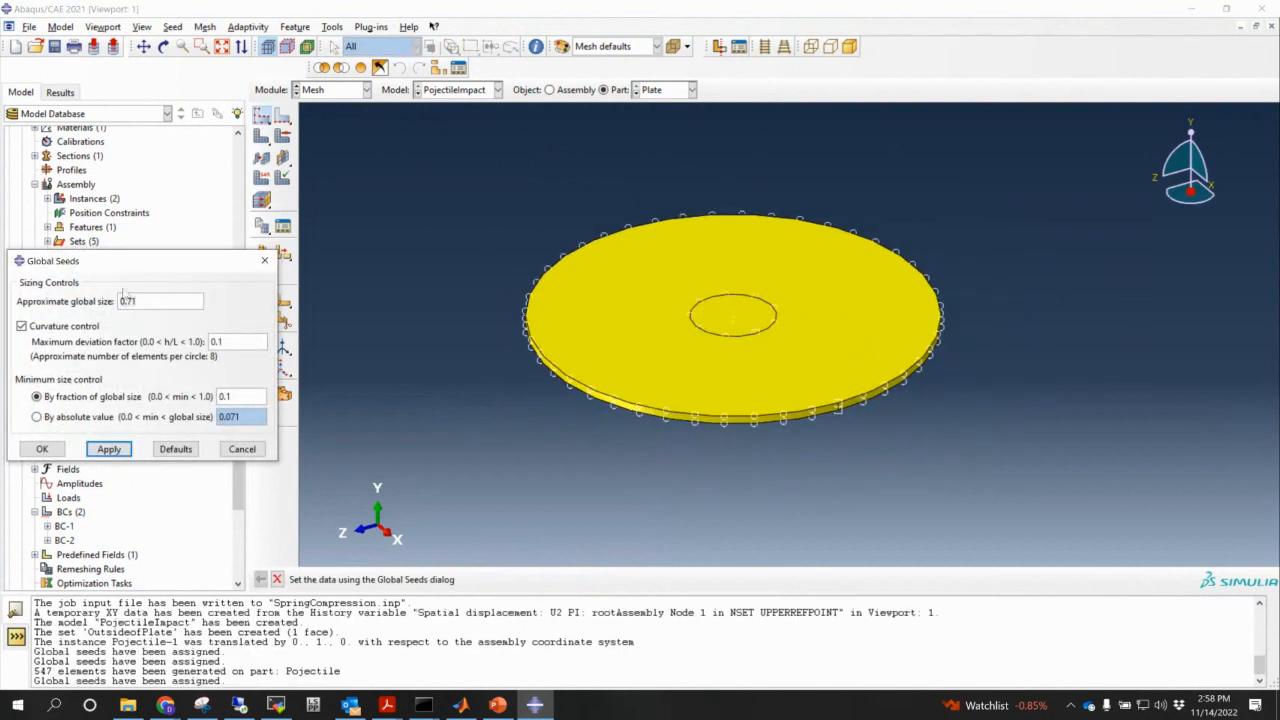
double_click(164, 304)
type("0.5")
left_click(109, 449)
left_click(42, 449)
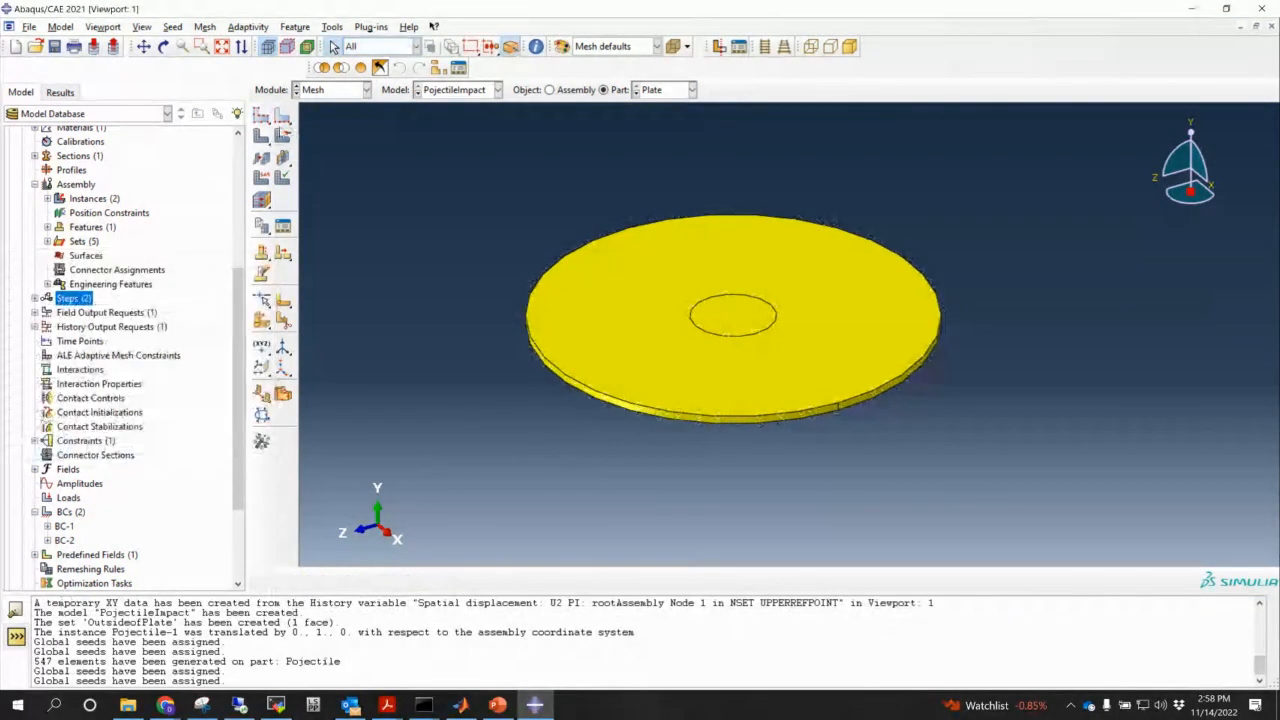
- Seed the plate's central hole edges with a 0.1 element size
left_click(283, 115)
left_click_drag(689, 273, 782, 346)
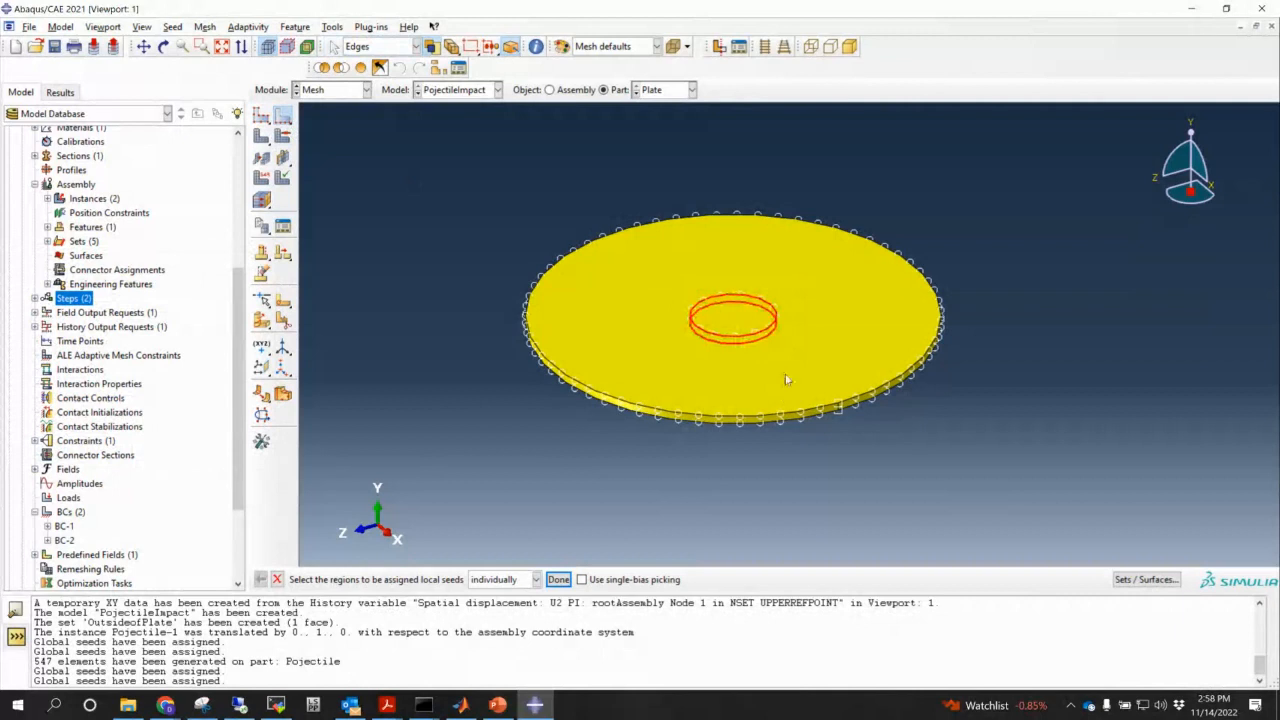
left_click(558, 579)
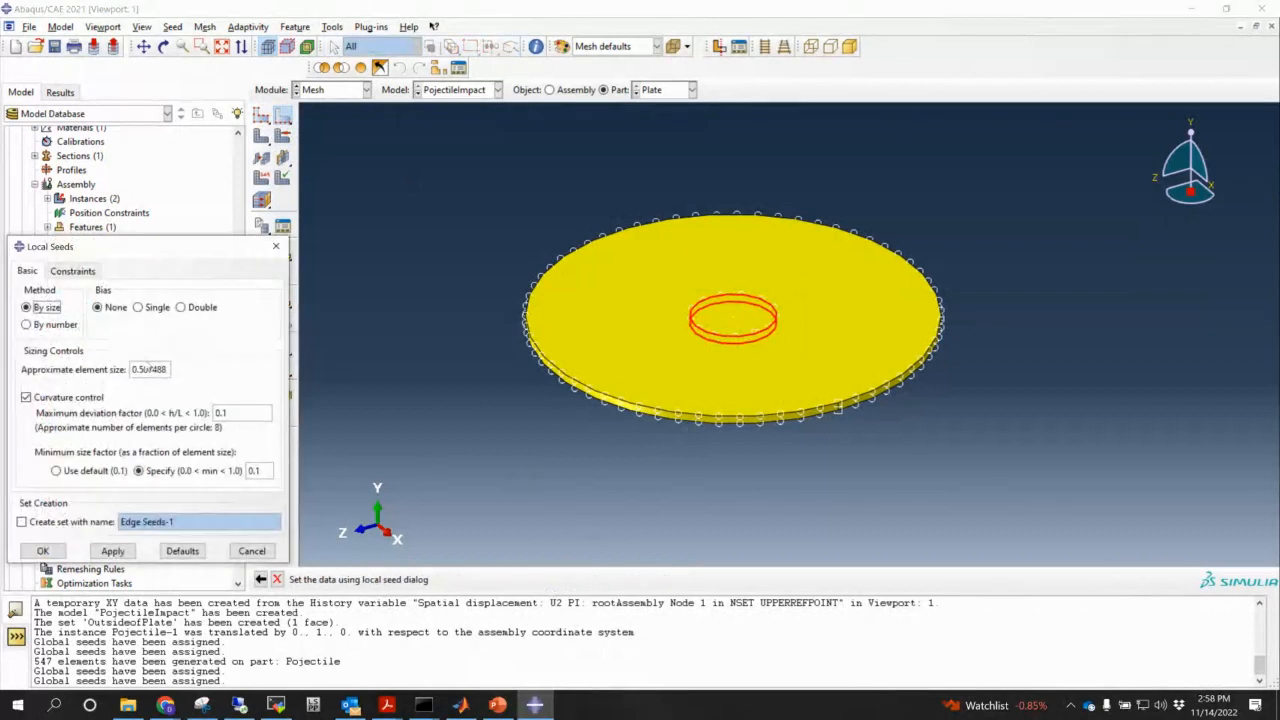
double_click(147, 369)
type("0.1")
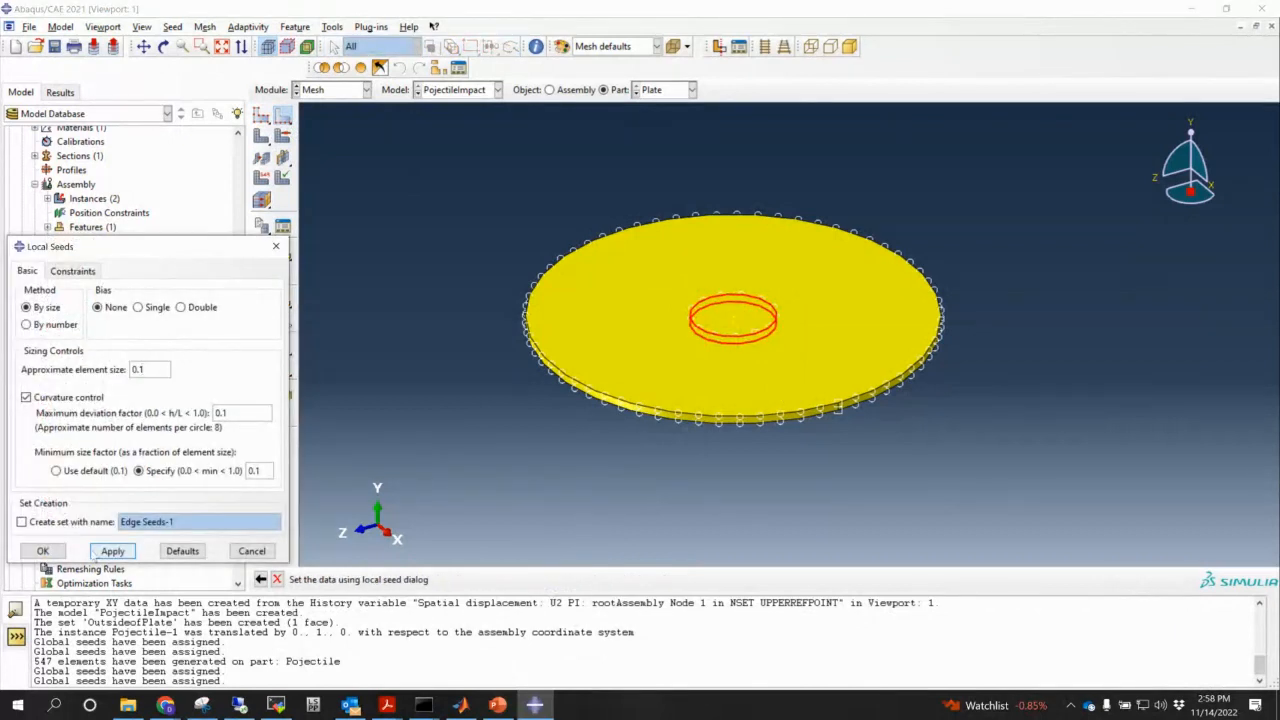
left_click(43, 551)
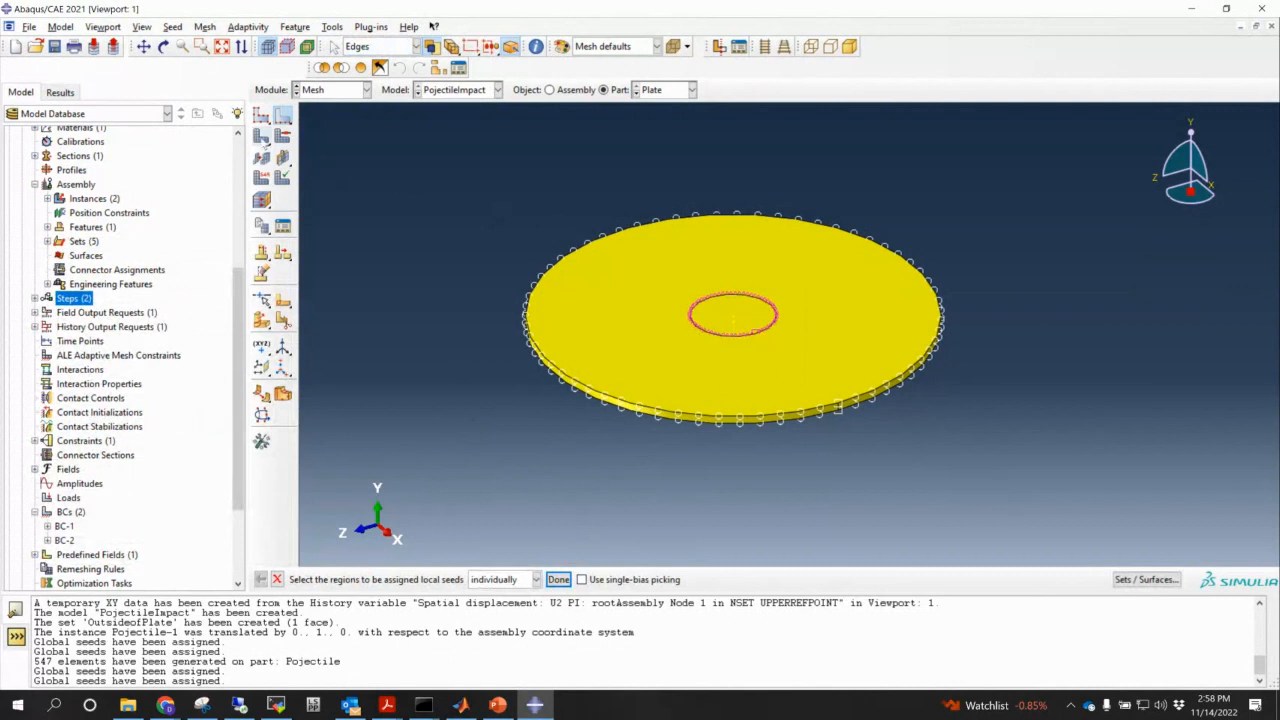
- Mesh the plate part into 1731 elements and inspect the result
left_click(261, 137)
left_click(387, 579)
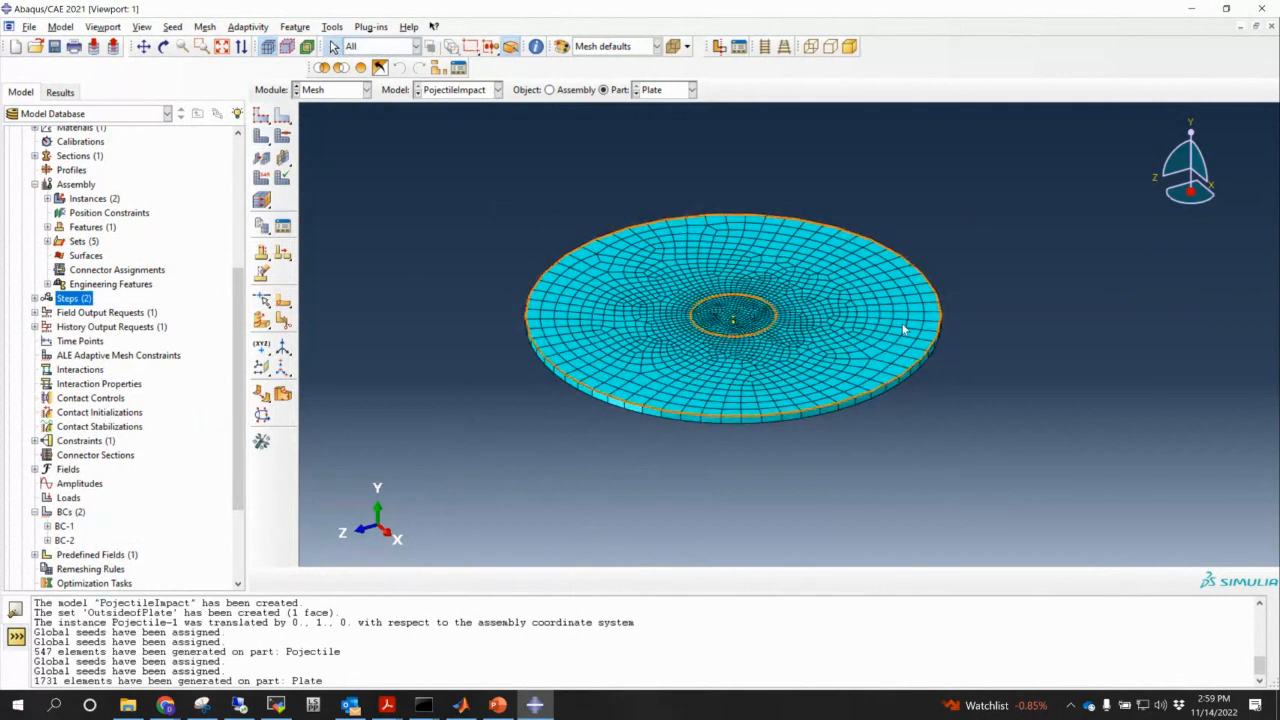
left_click_drag(878, 295, 780, 341, "ctrl+alt")
scroll(780, 341, "down", 5)
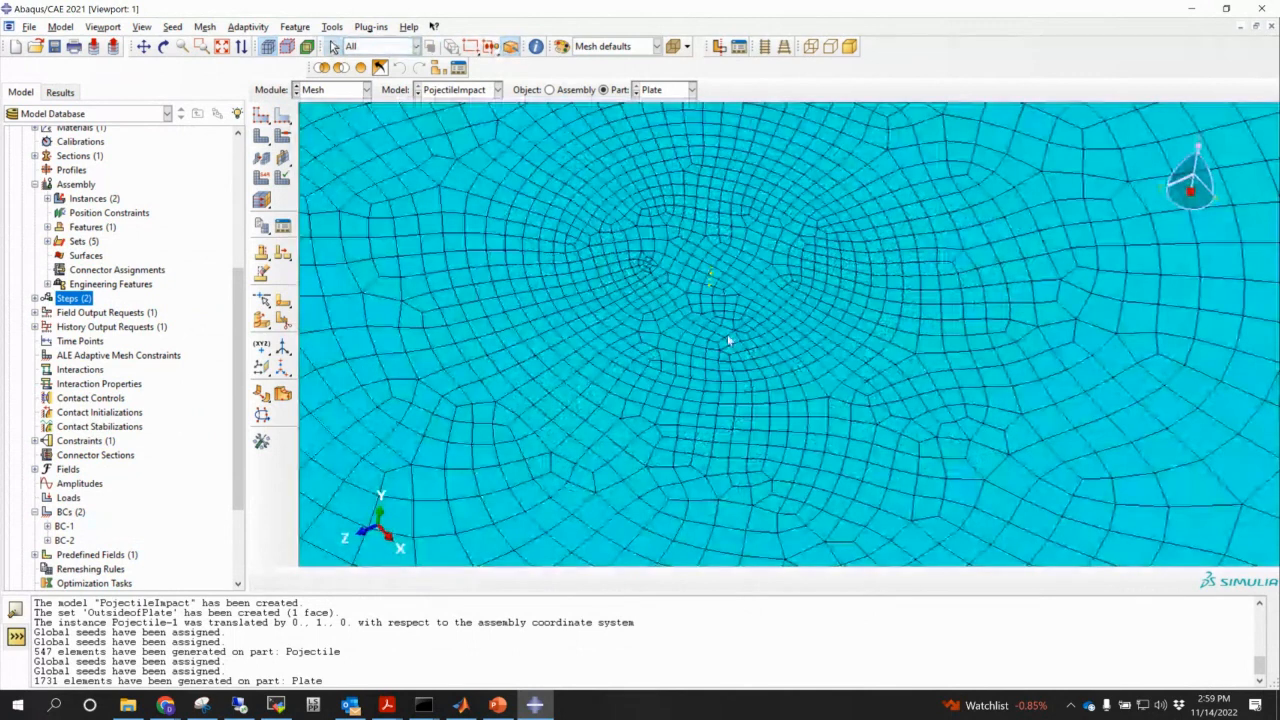
scroll(724, 338, "up", 5)
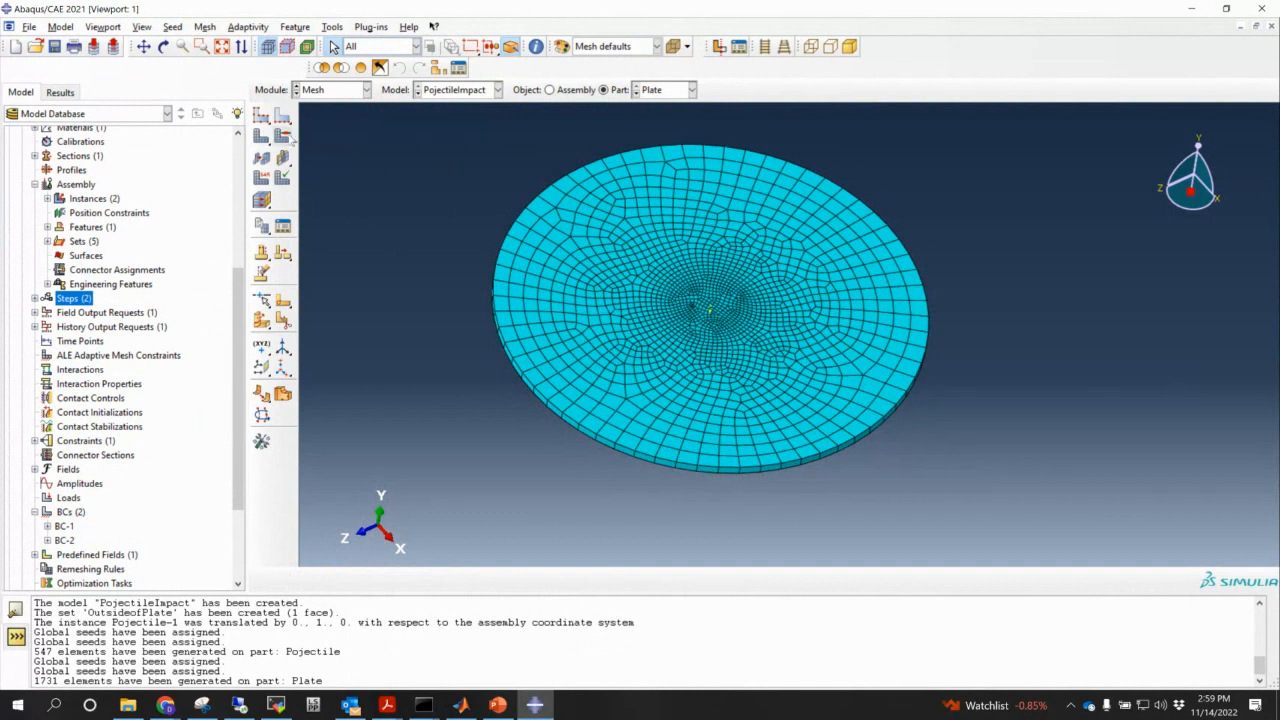
- Review the plate's mesh controls and close them without changes
left_click(285, 138)
scroll(426, 174, "down", 1)
left_click_drag(402, 146, 1088, 414)
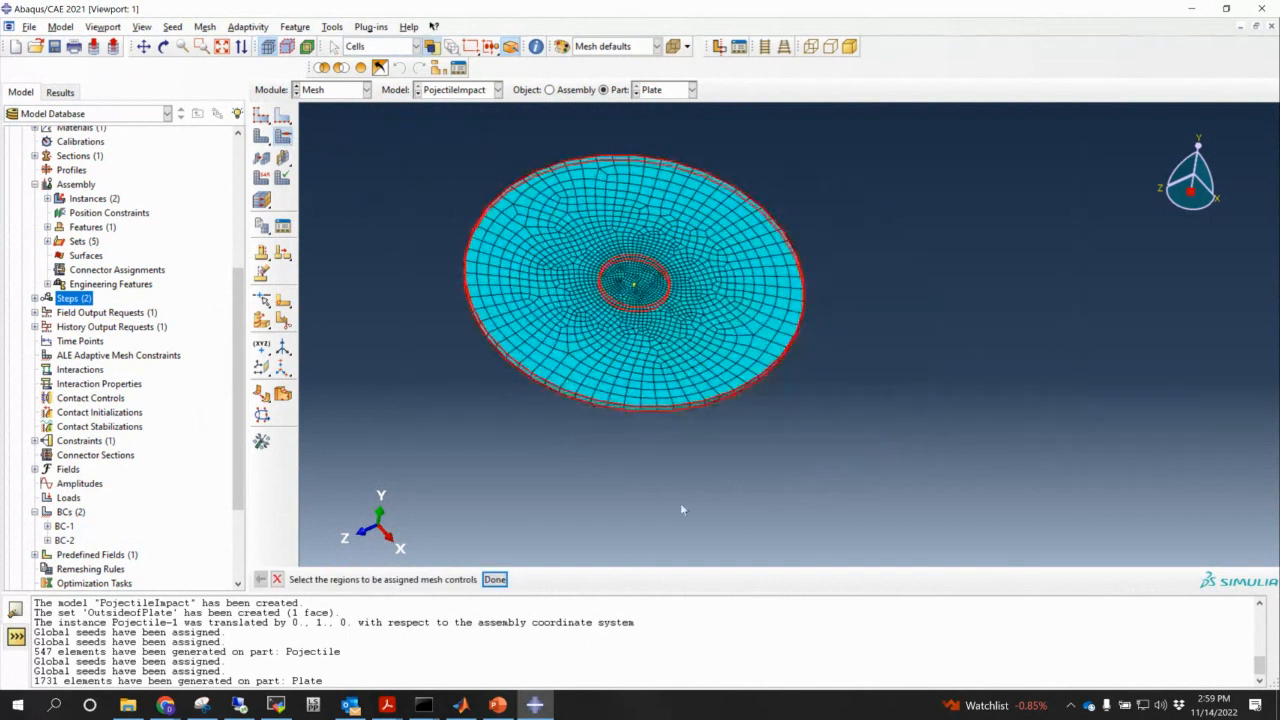
left_click(494, 579)
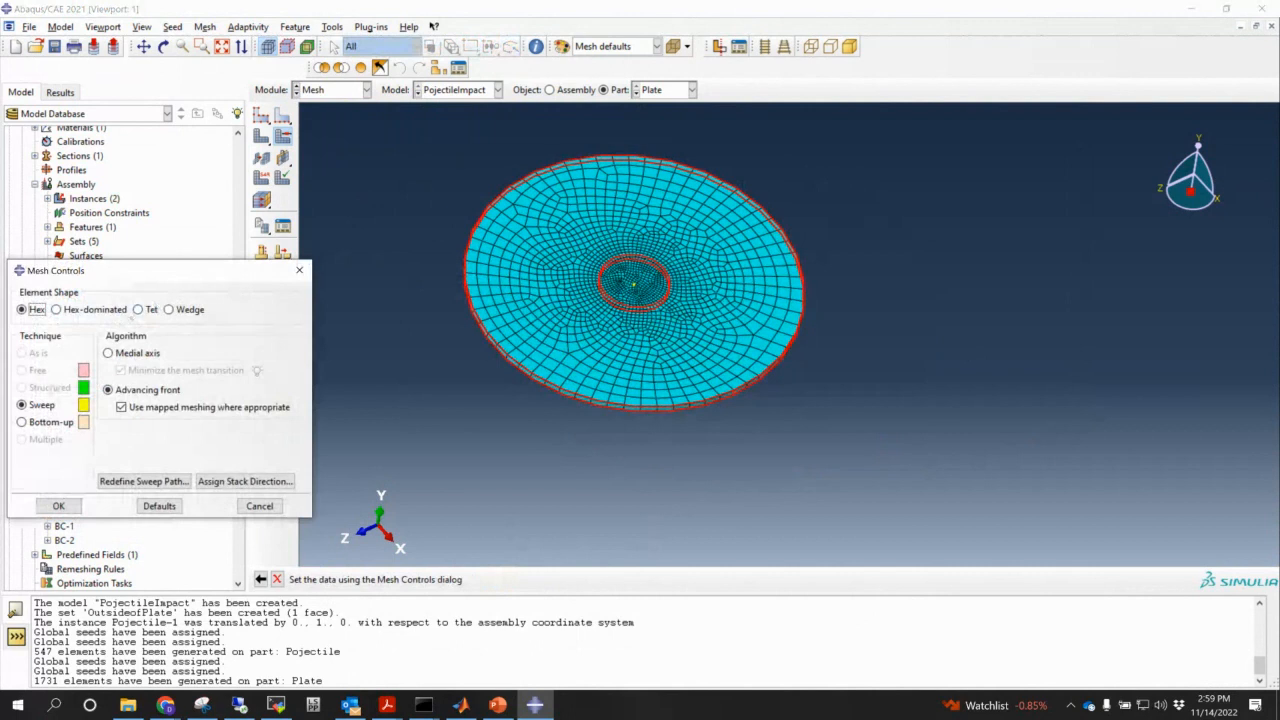
left_click(299, 271)
- Assign the Explicit element library to the whole plate
left_click(262, 178)
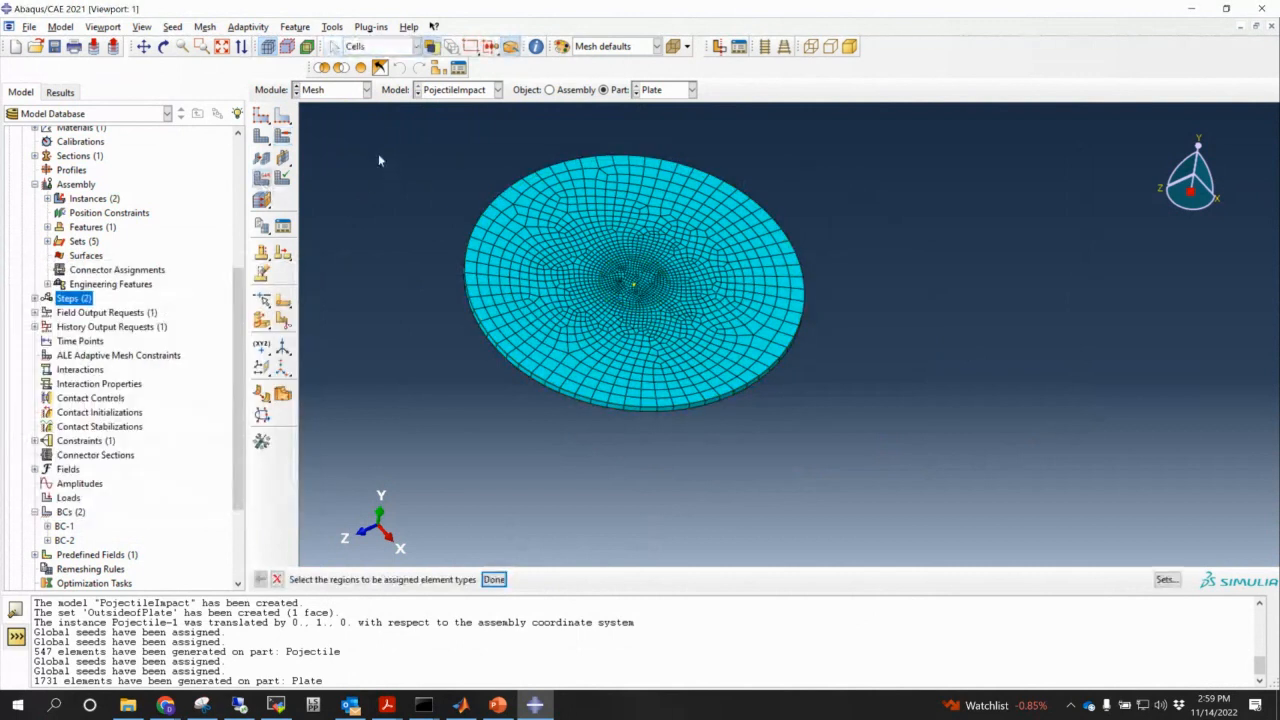
left_click_drag(383, 135, 841, 396)
left_click(494, 579)
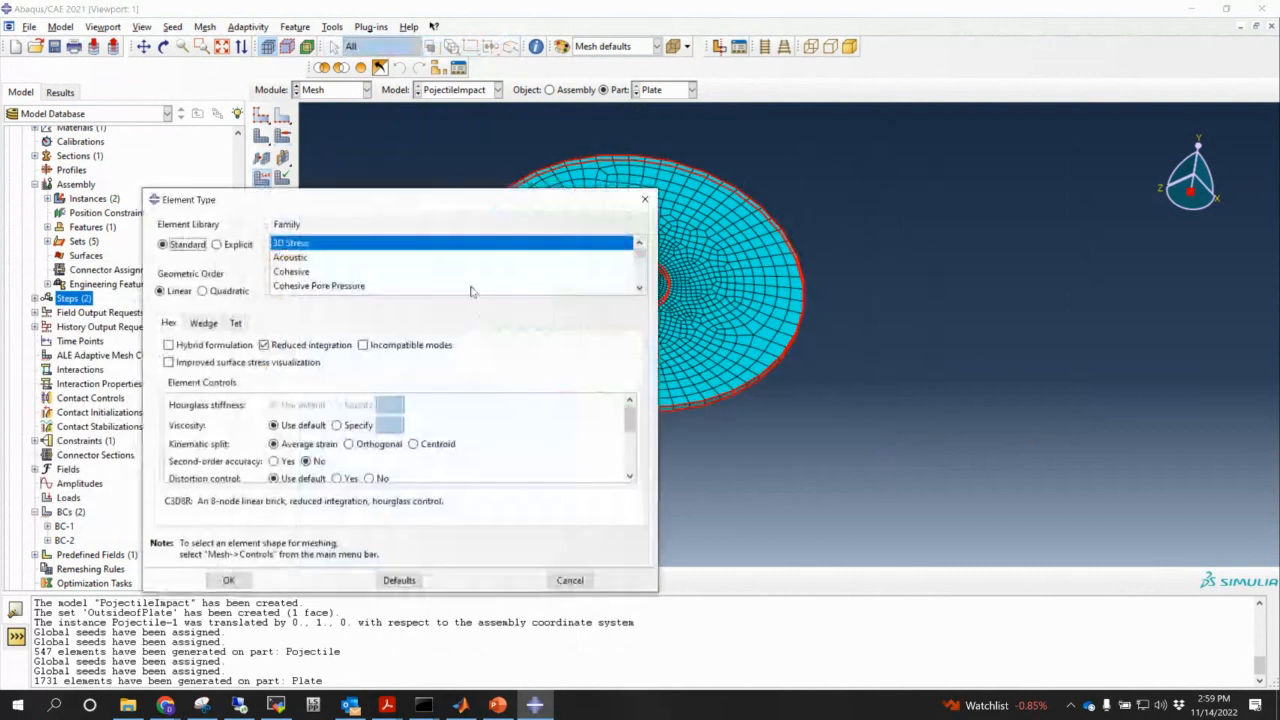
left_click(231, 246)
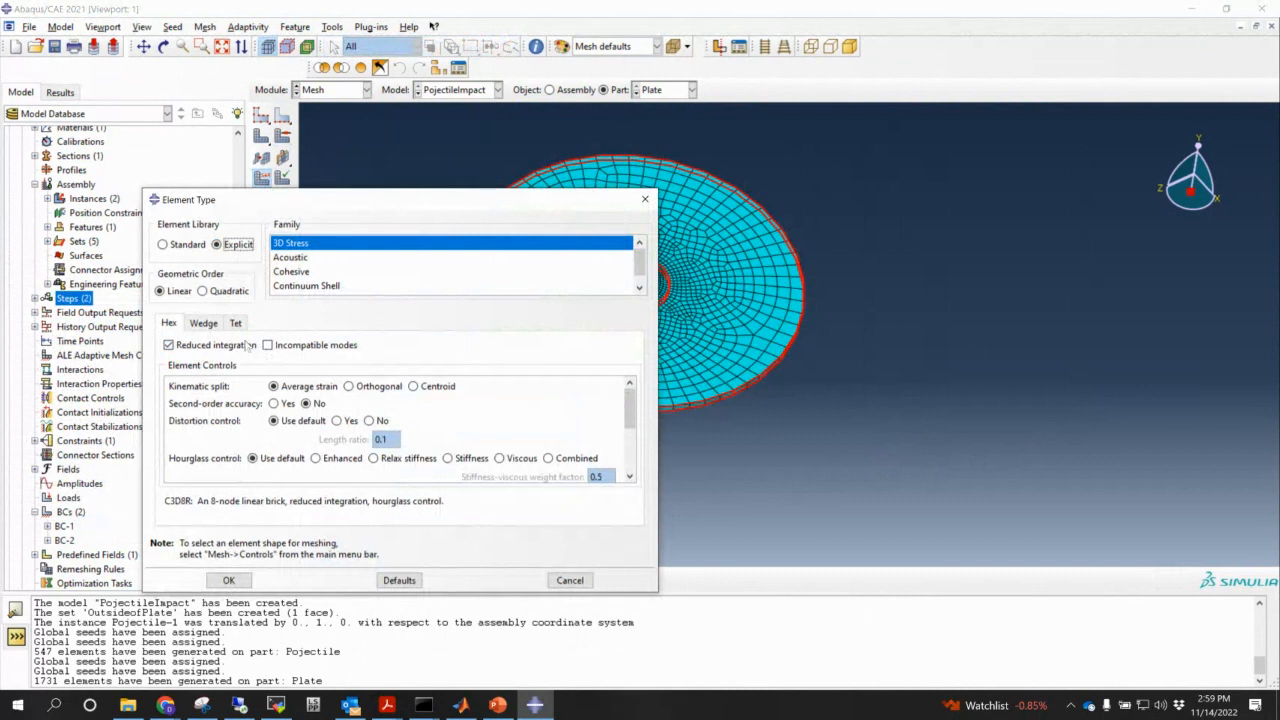
left_click(228, 580)
scroll(495, 455, "down", 2)
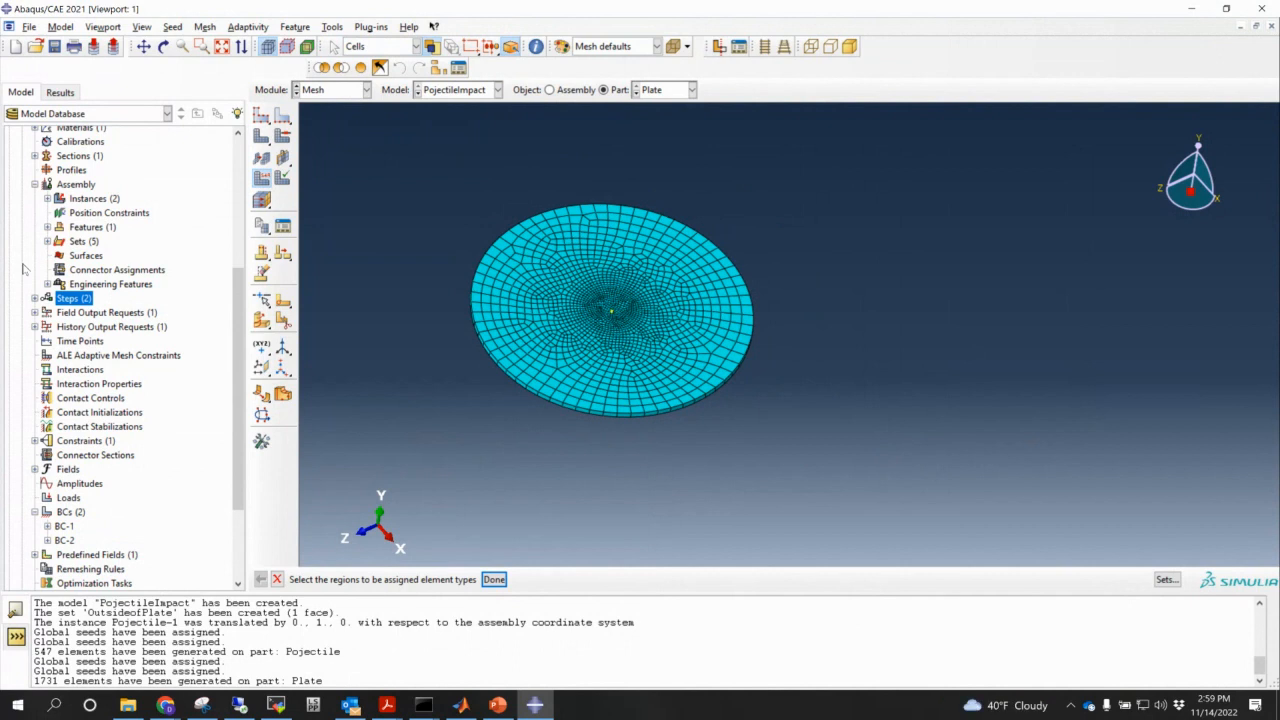
scroll(230, 422, "down", 3)
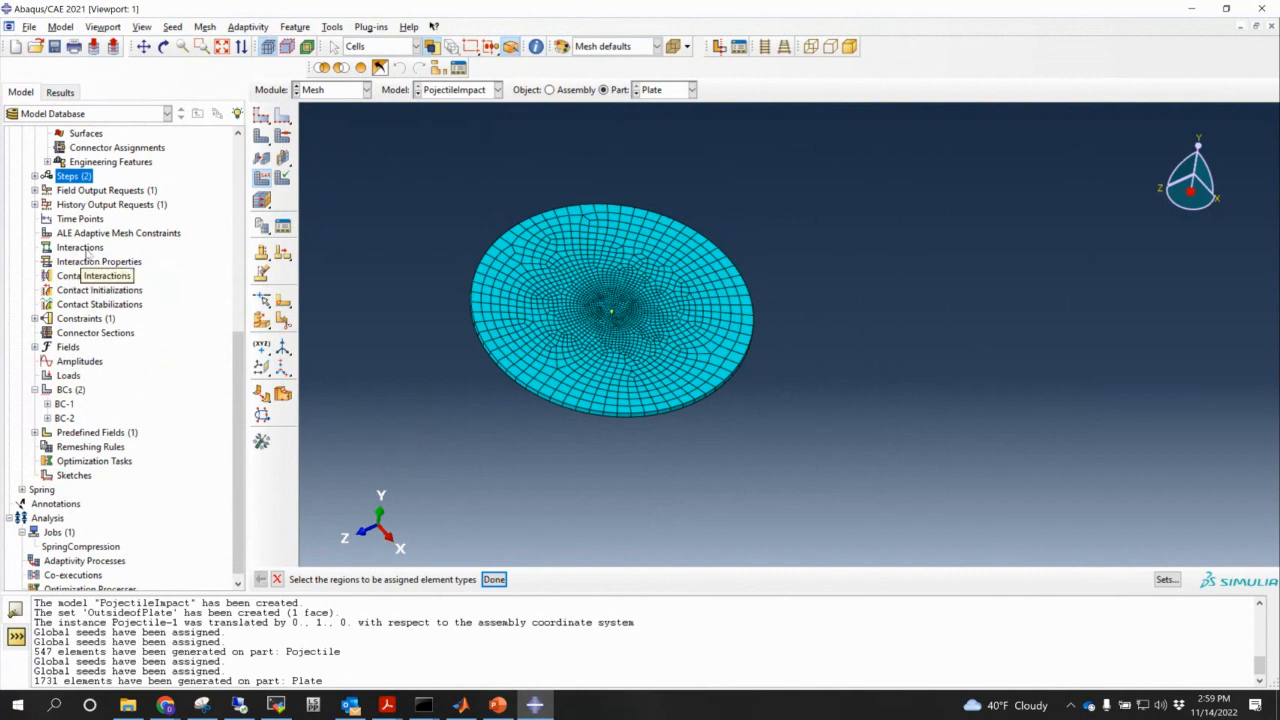
- Create interaction Int-1 as General contact (Explicit) in Step-1, dismissing the billing reminder
double_click(86, 250)
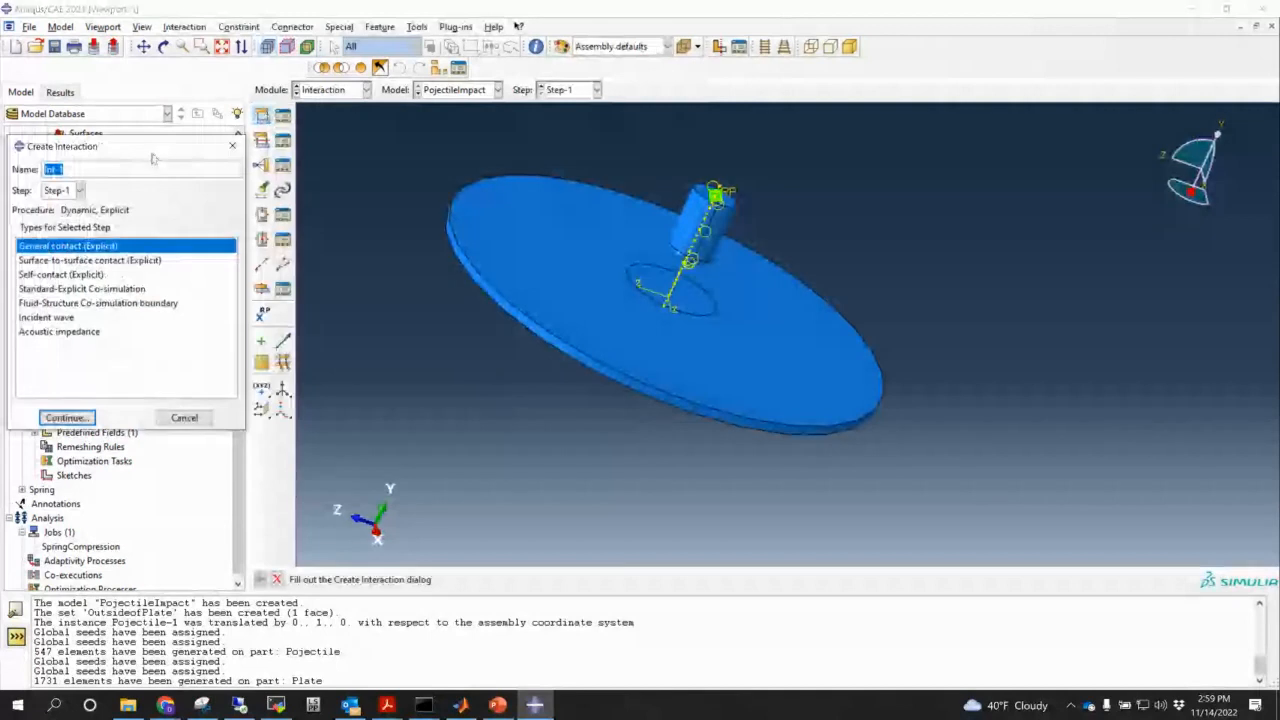
left_click_drag(135, 148, 361, 167)
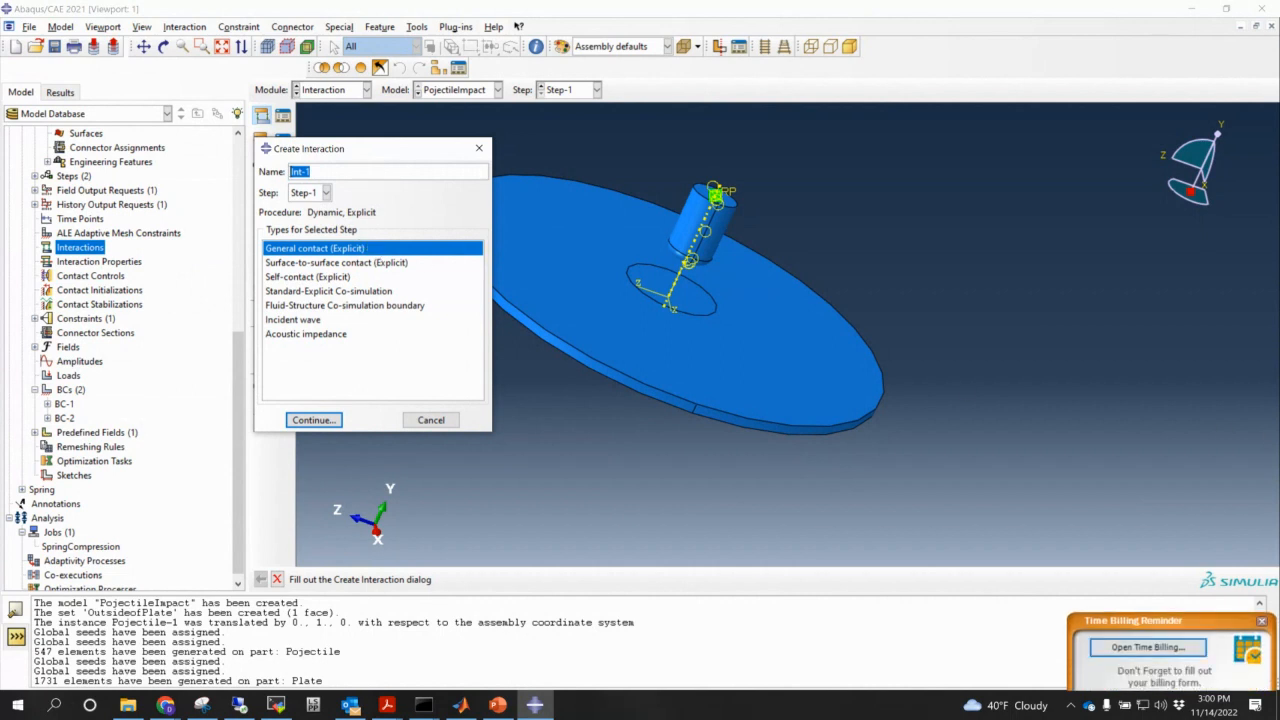
left_click(1262, 622)
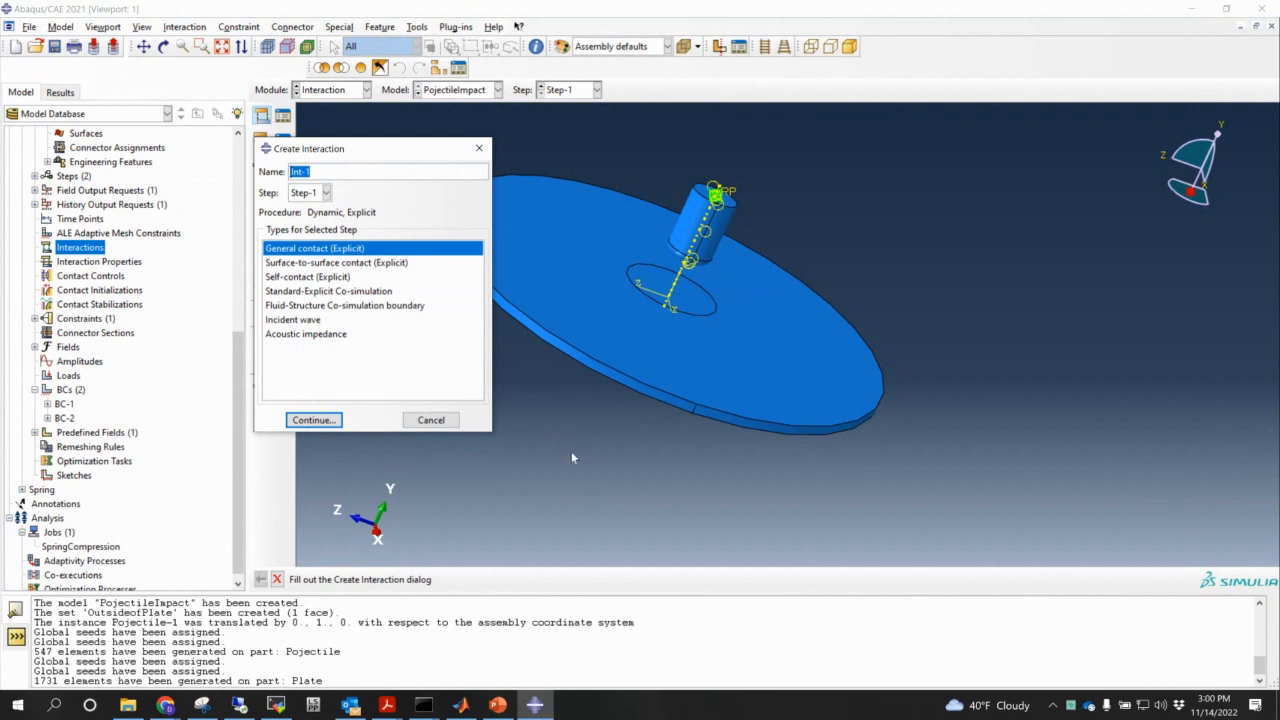
left_click(325, 421)
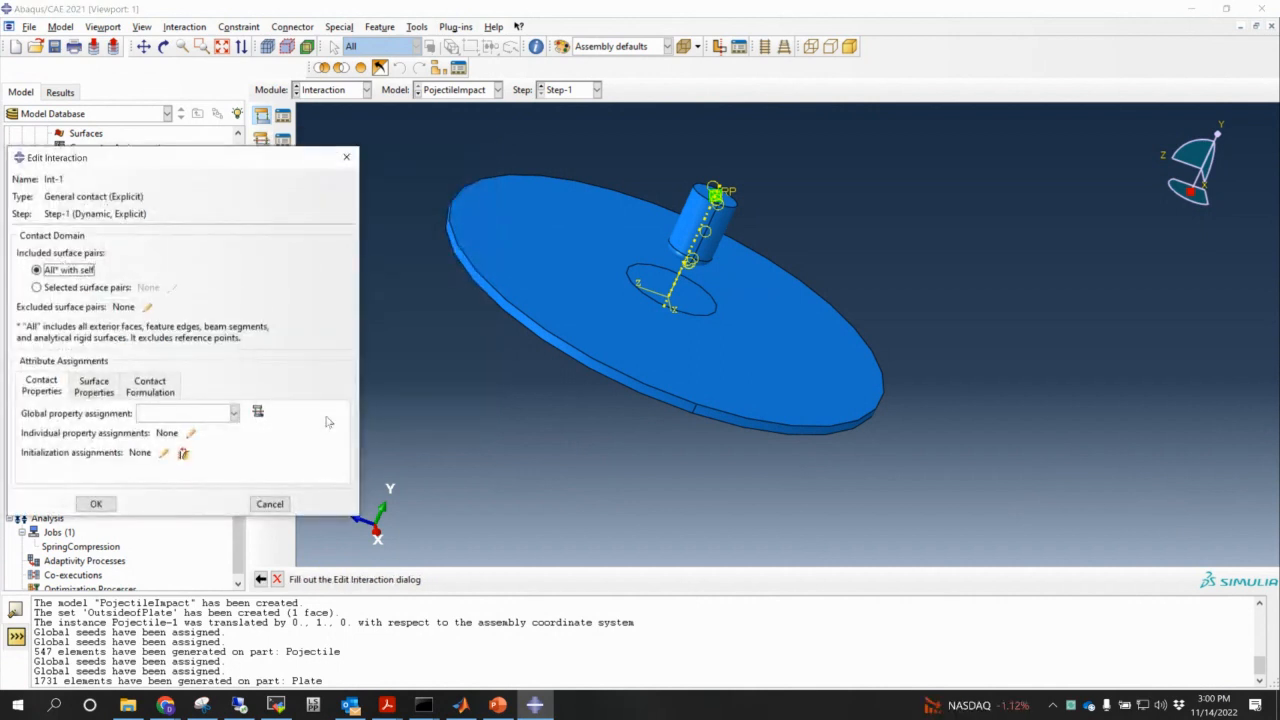
- Create contact property IntProp-1 with Normal and Tangential mechanical behaviours
left_click(258, 412)
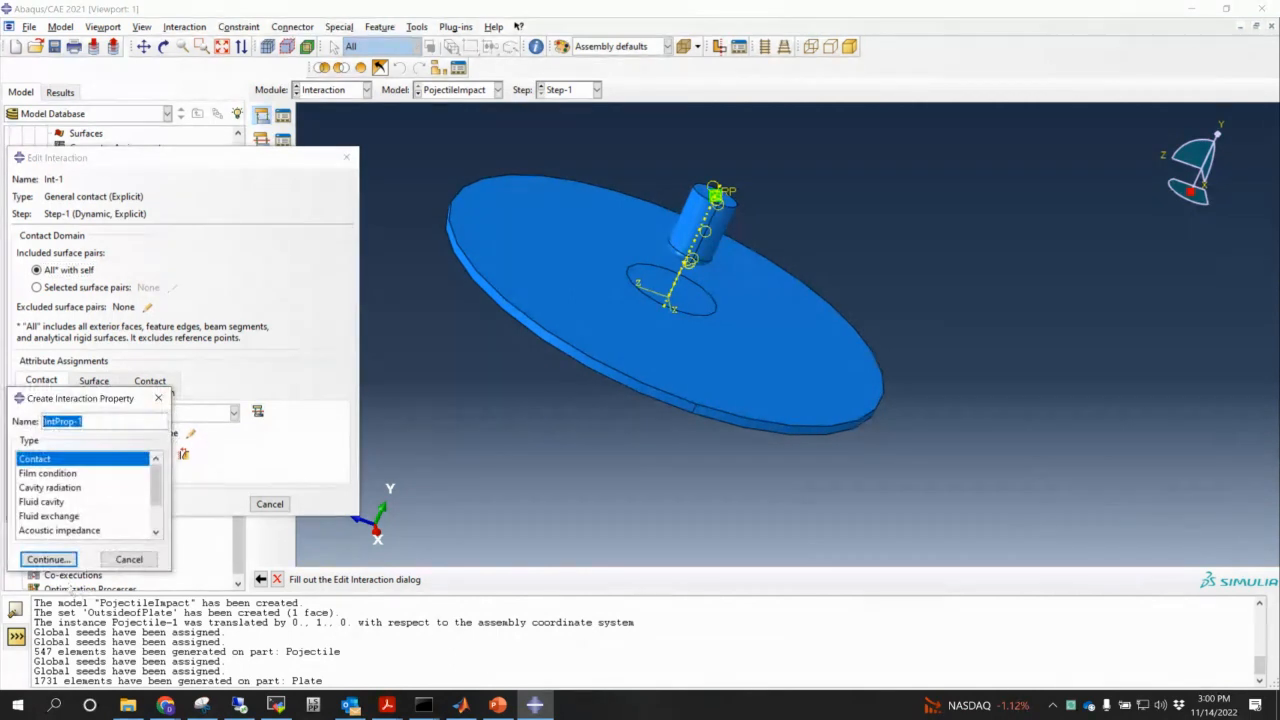
left_click(47, 559)
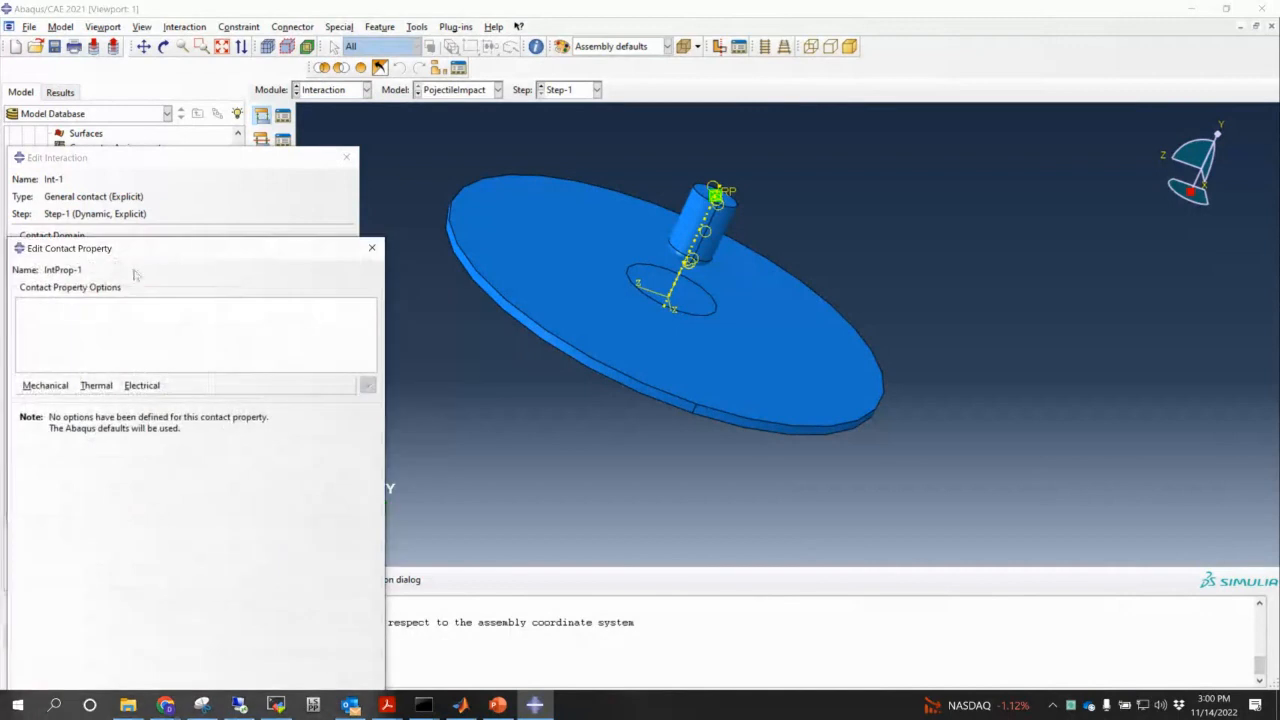
left_click_drag(256, 238, 692, 42)
left_click(511, 190)
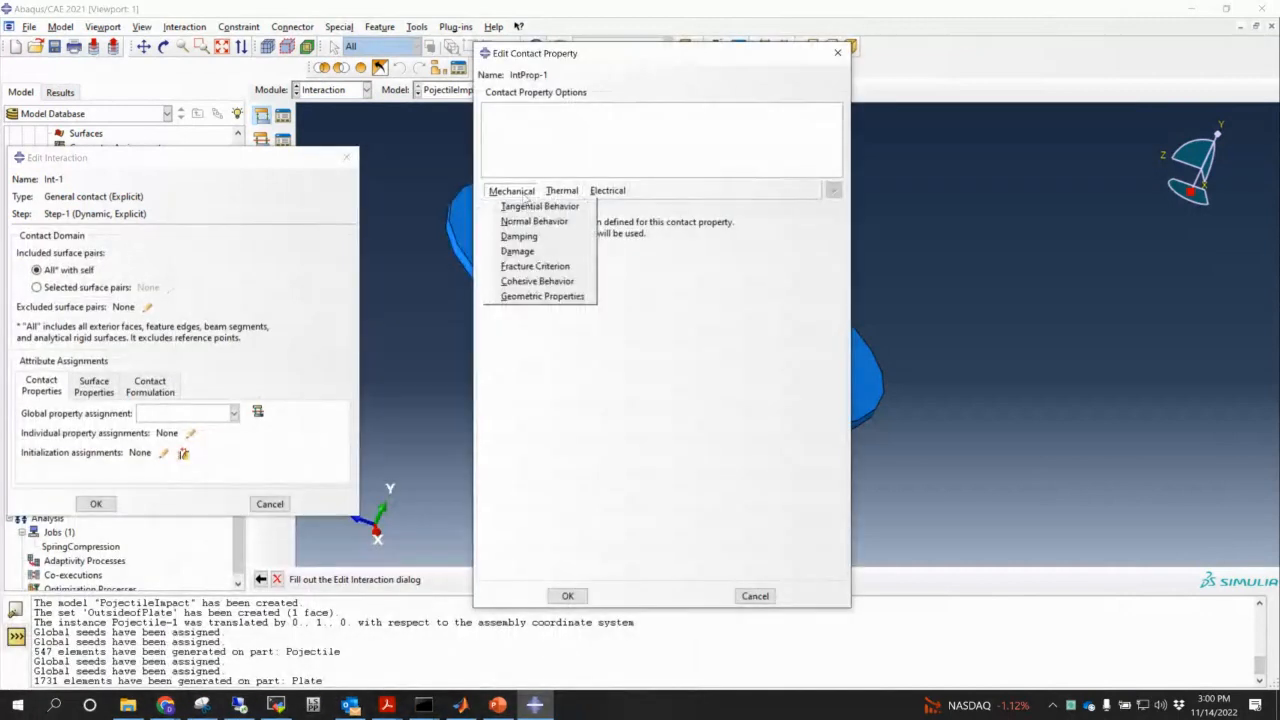
left_click(540, 221)
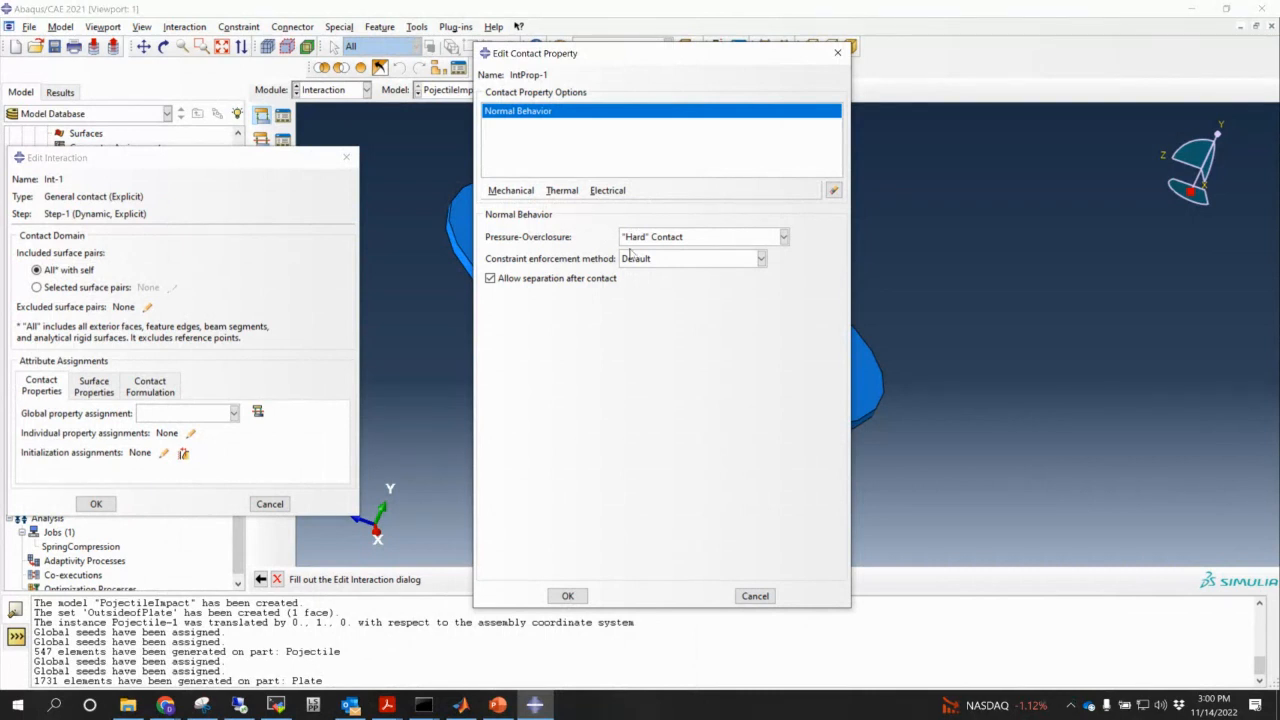
left_click(529, 197)
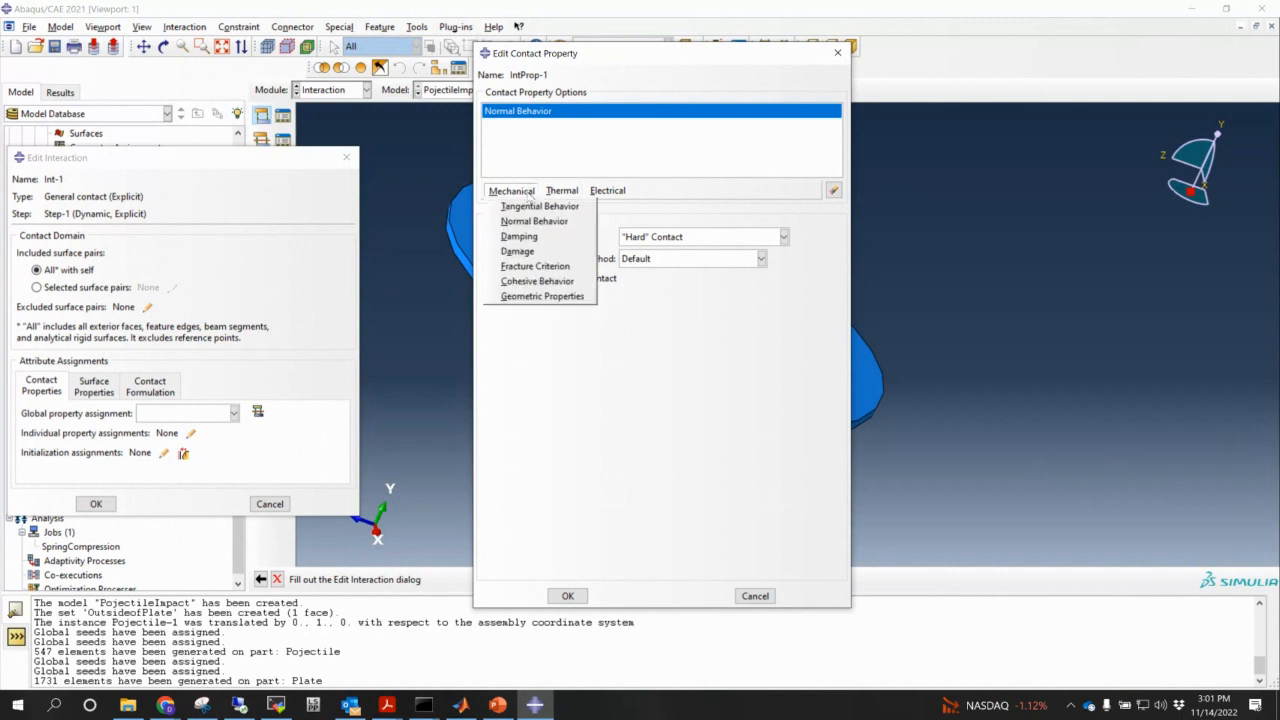
left_click(541, 210)
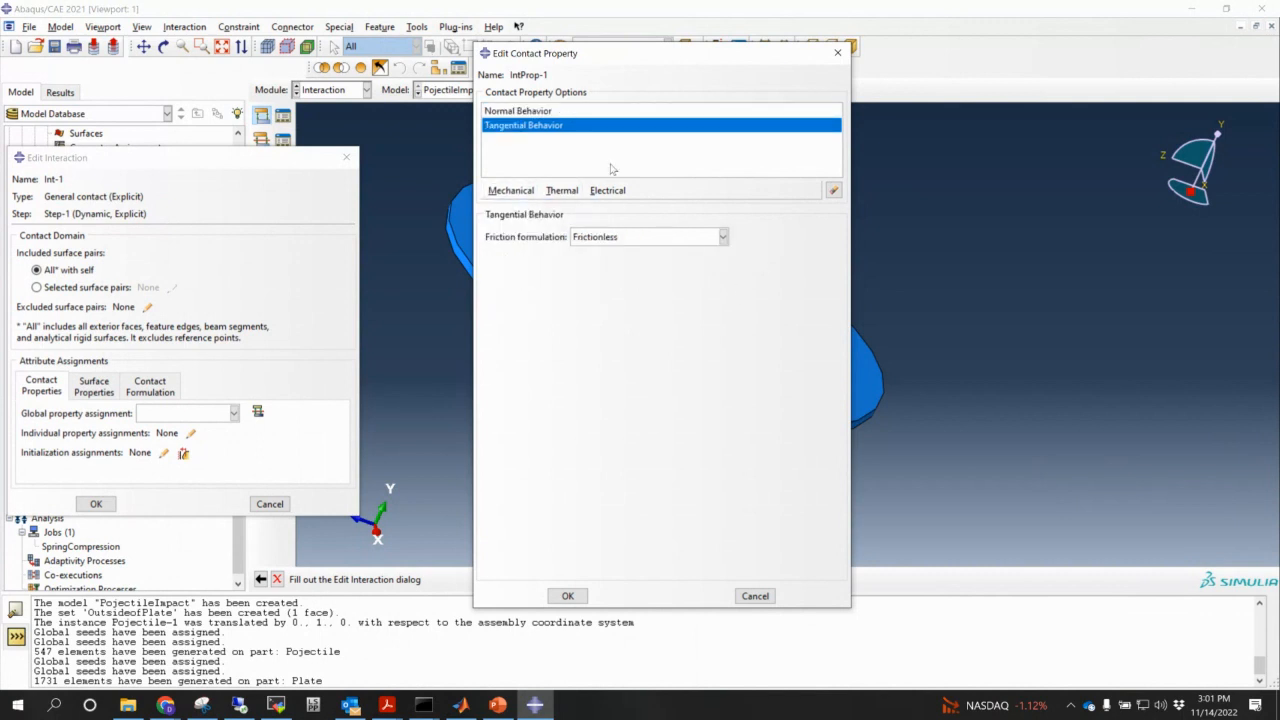
- Set Penalty friction with coefficient 0.3, save IntProp-1, and make it the global contact property
left_click(608, 238)
left_click(588, 268)
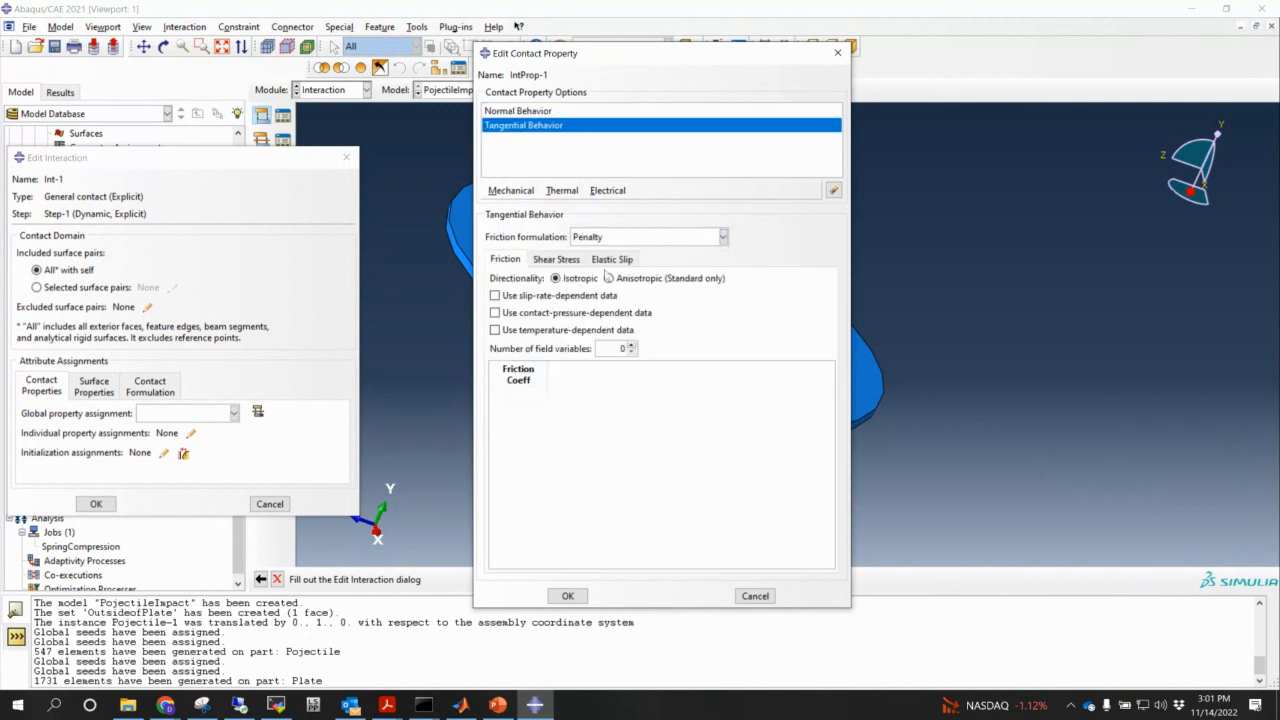
left_click(519, 394)
type("0.2")
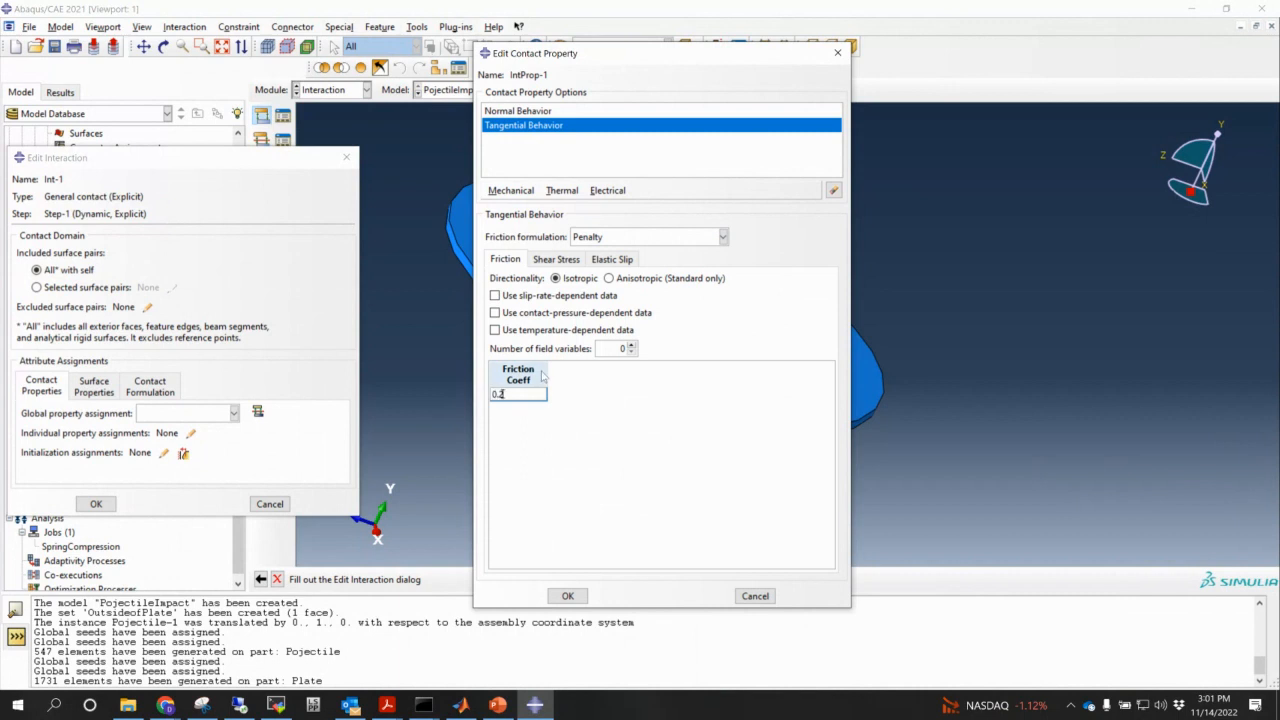
key("BackSpace")
type("3")
left_click(567, 595)
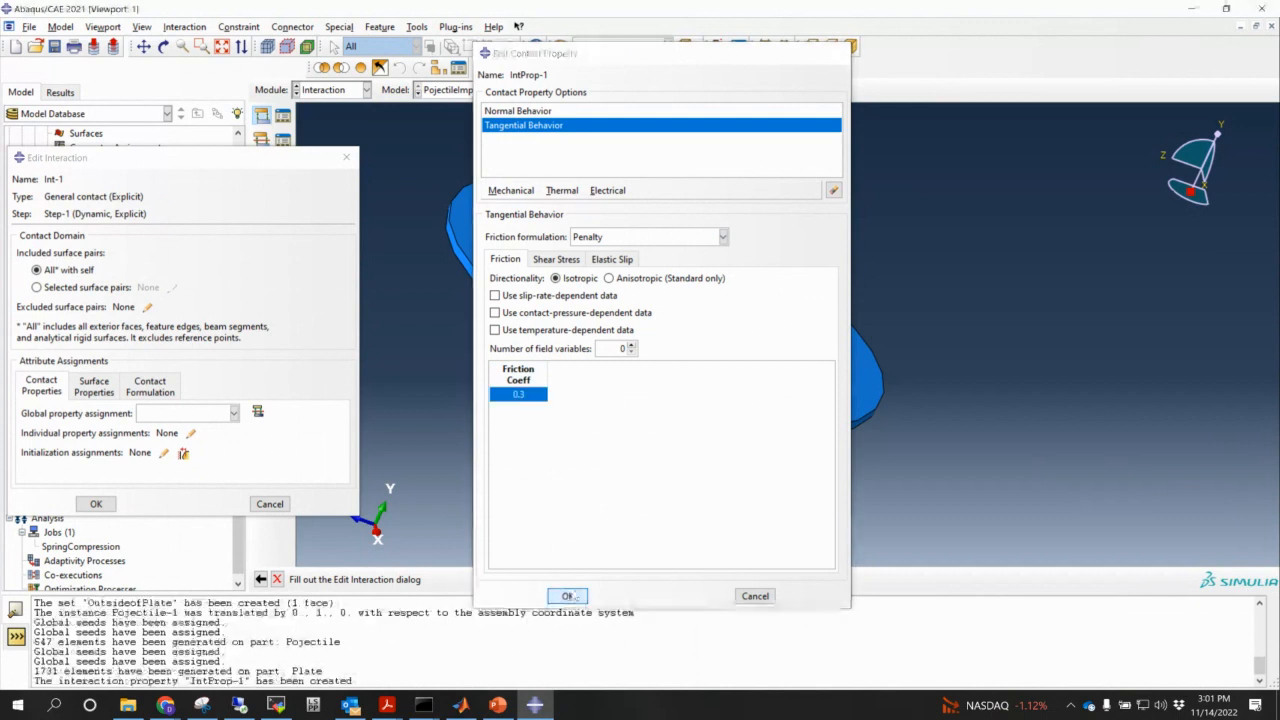
left_click(190, 413)
left_click(183, 429)
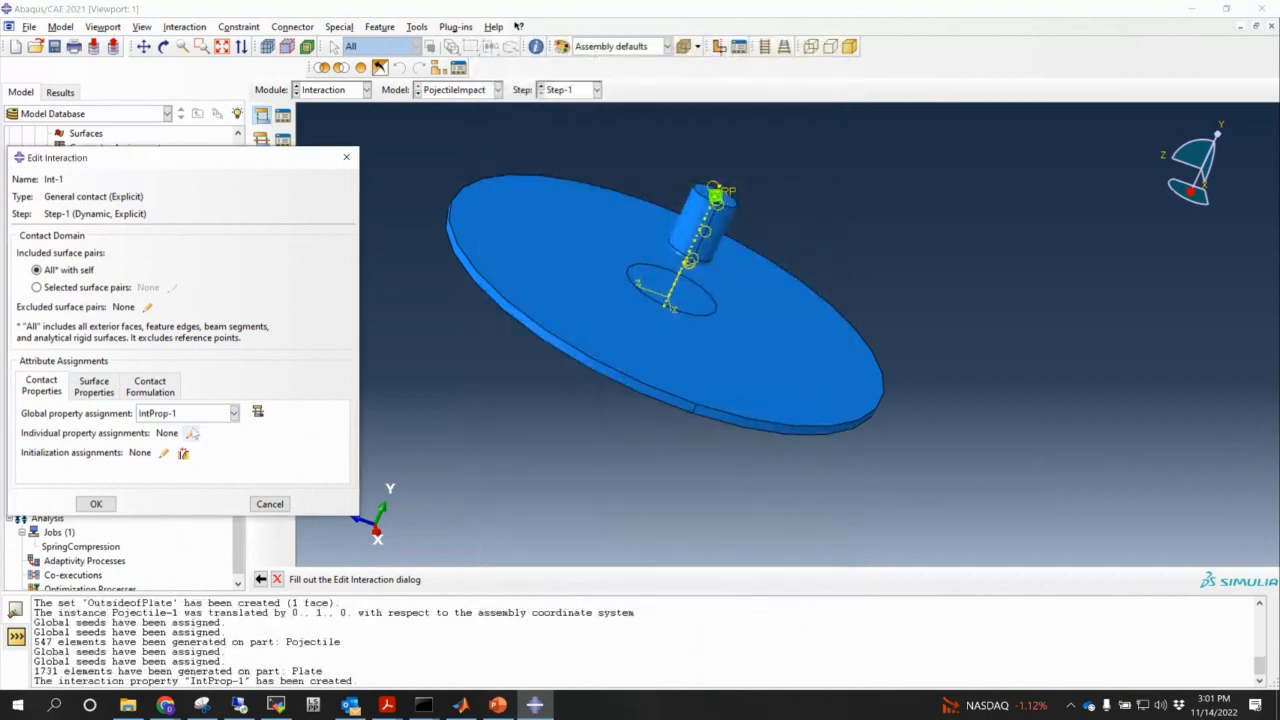
- Confirm interaction Int-1, then select all Plate cells for element type assignment in Mesh
left_click(105, 506)
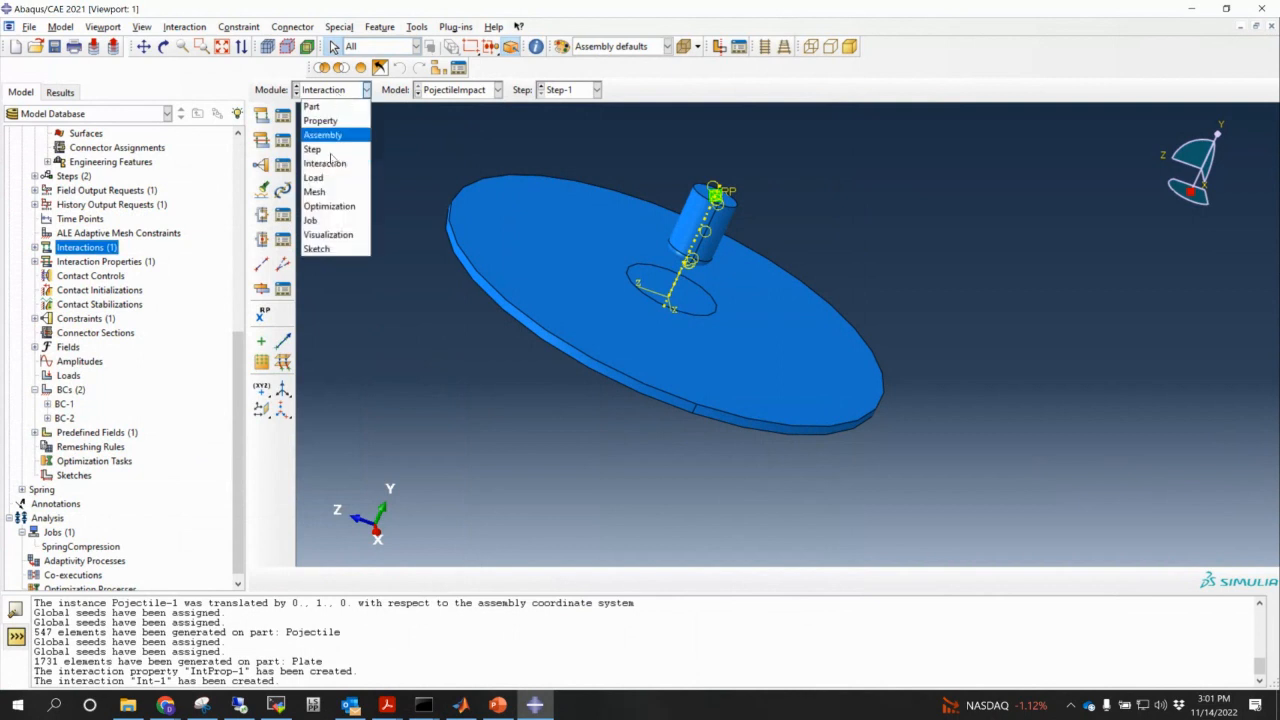
left_click(332, 191)
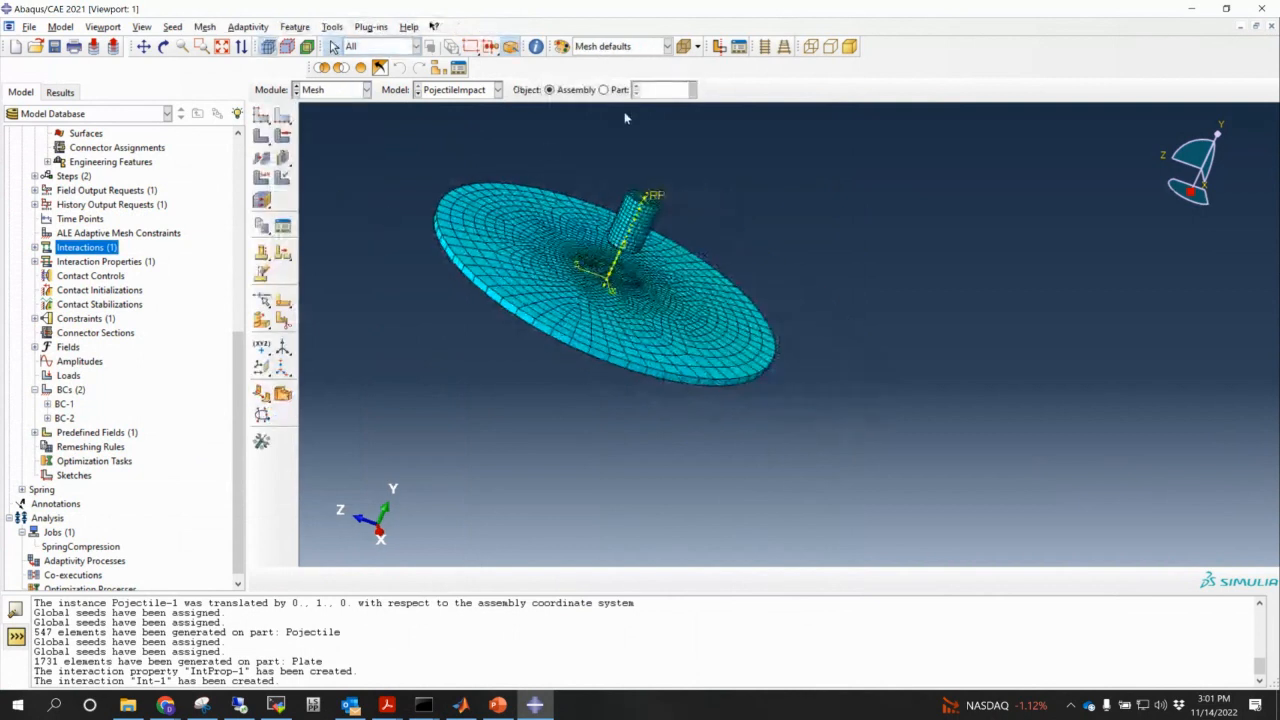
left_click(603, 89)
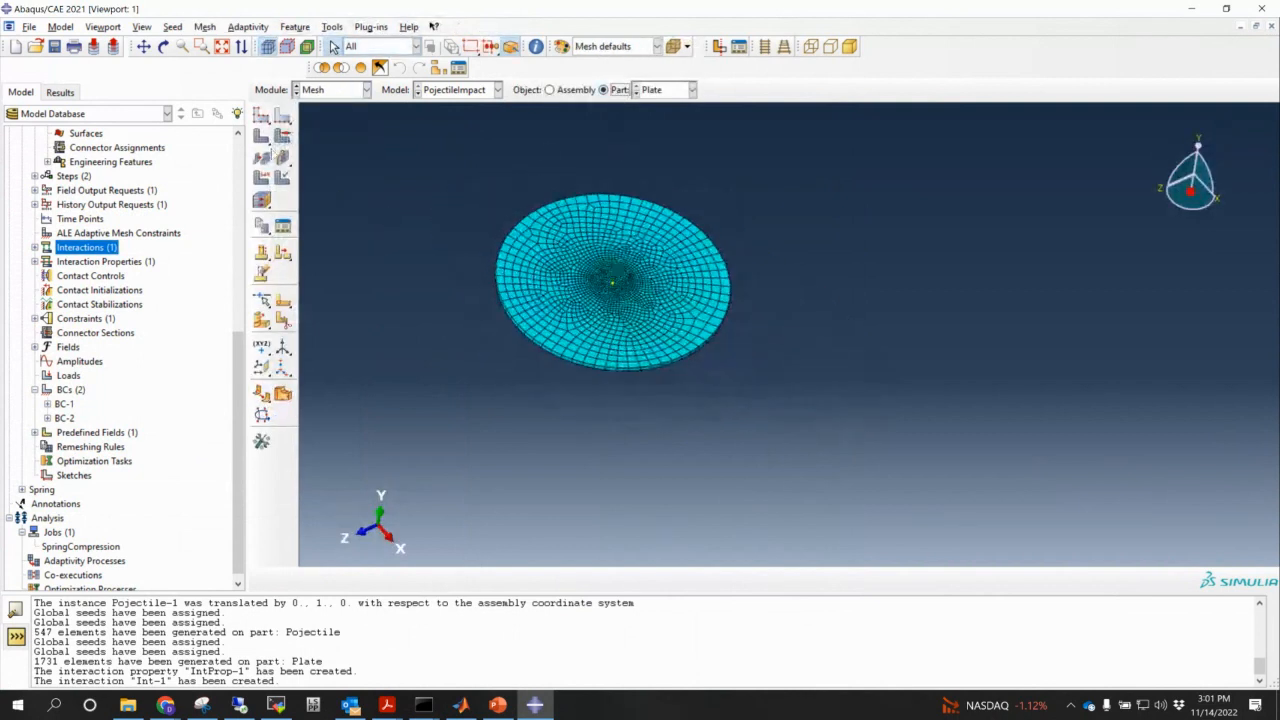
left_click(262, 178)
left_click_drag(428, 144, 790, 430)
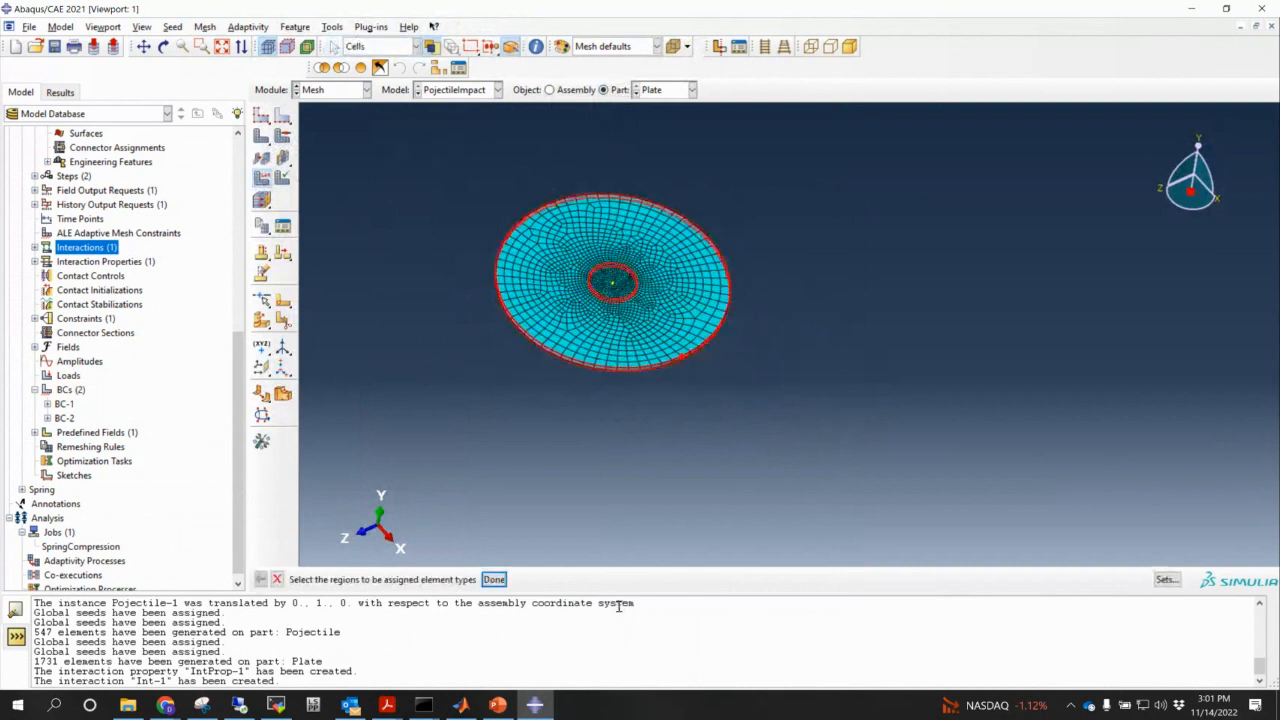
left_click(494, 579)
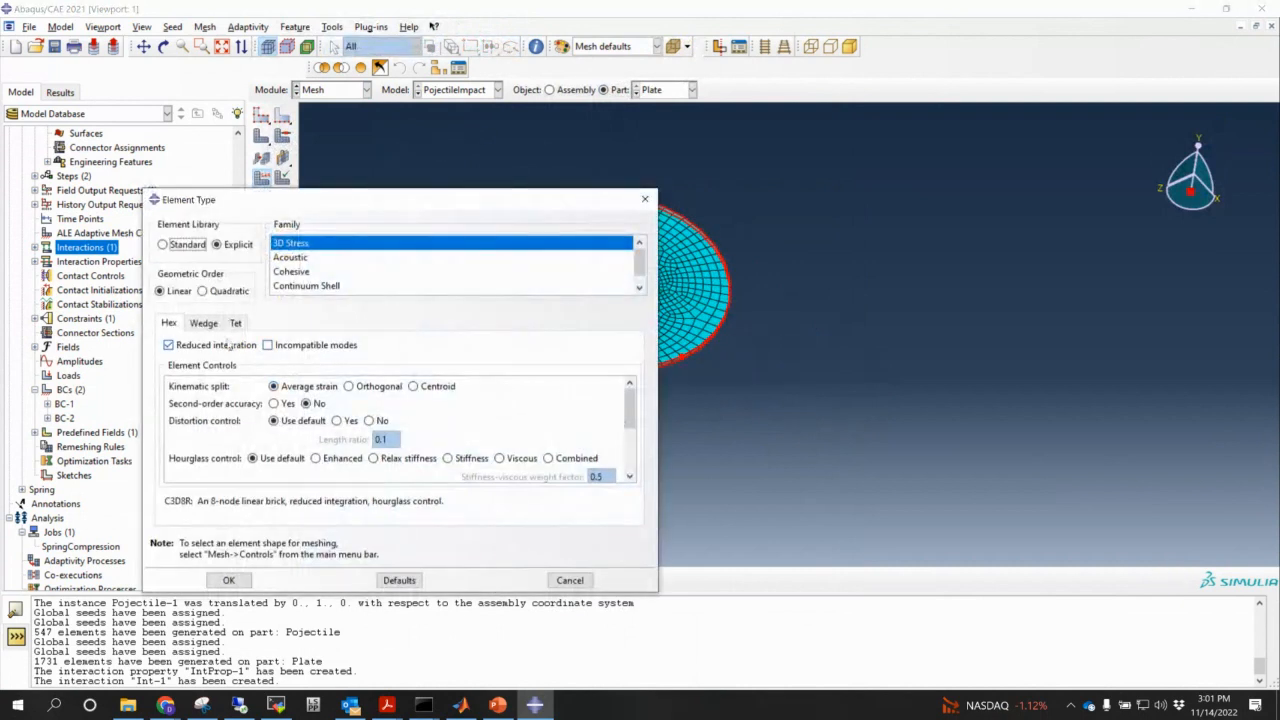
- Turn on distortion control and element deletion for the plate's explicit elements
left_click_drag(565, 204, 598, 152)
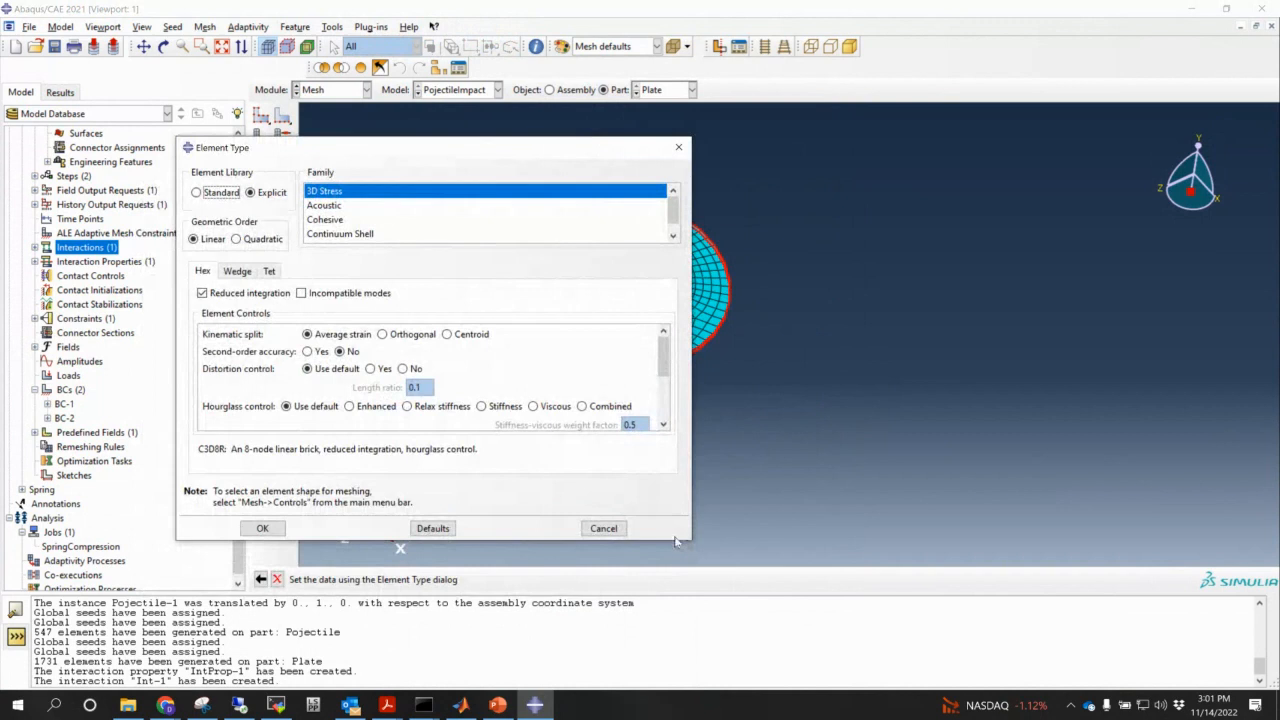
left_click_drag(690, 543, 740, 605)
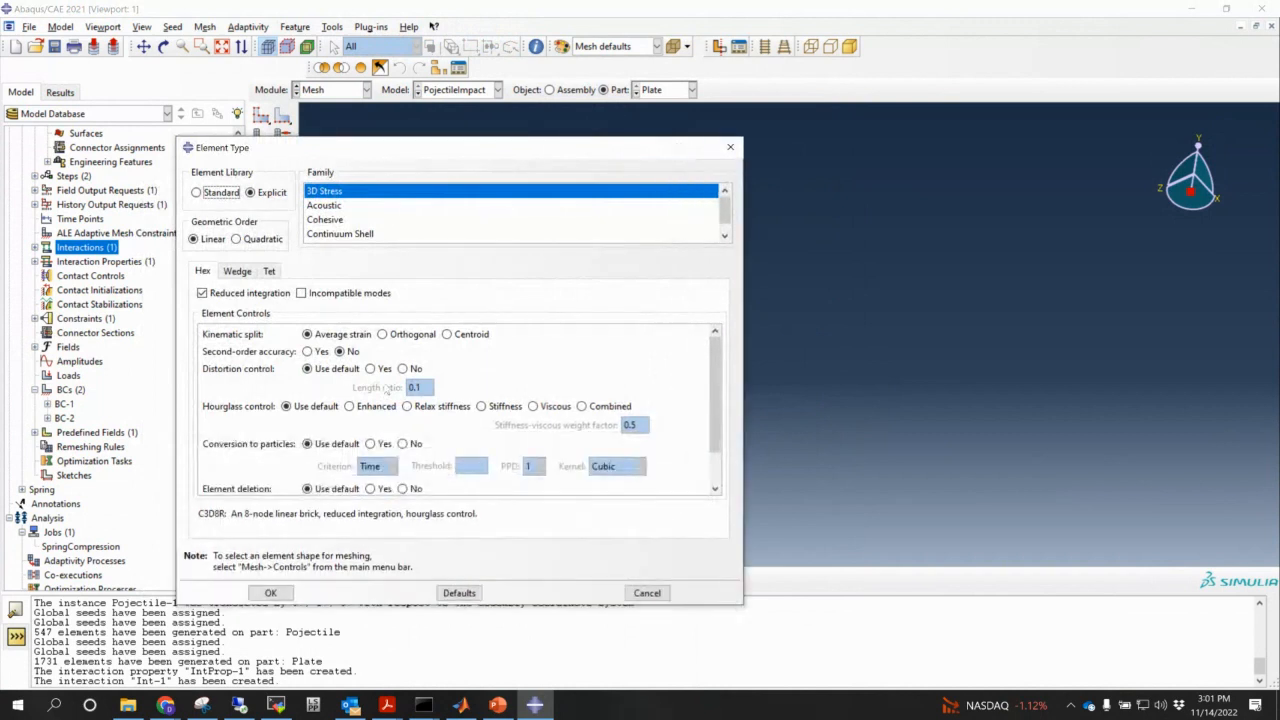
left_click(372, 369)
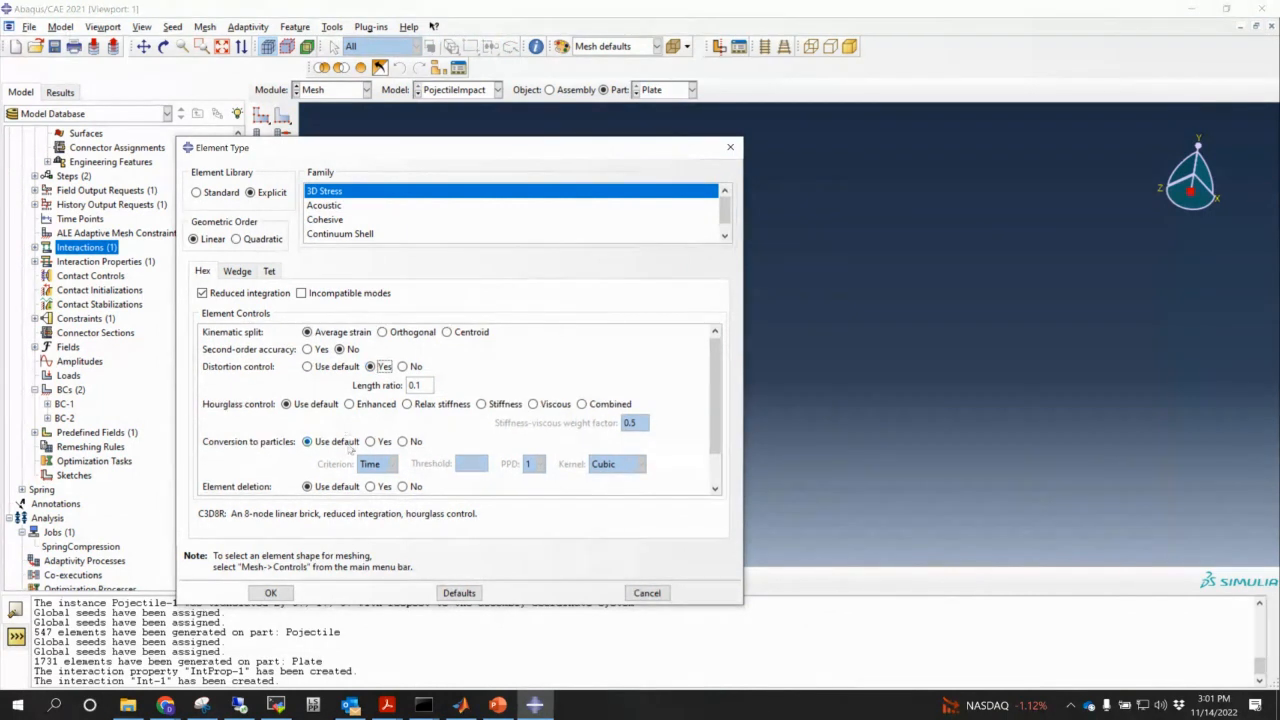
left_click(371, 487)
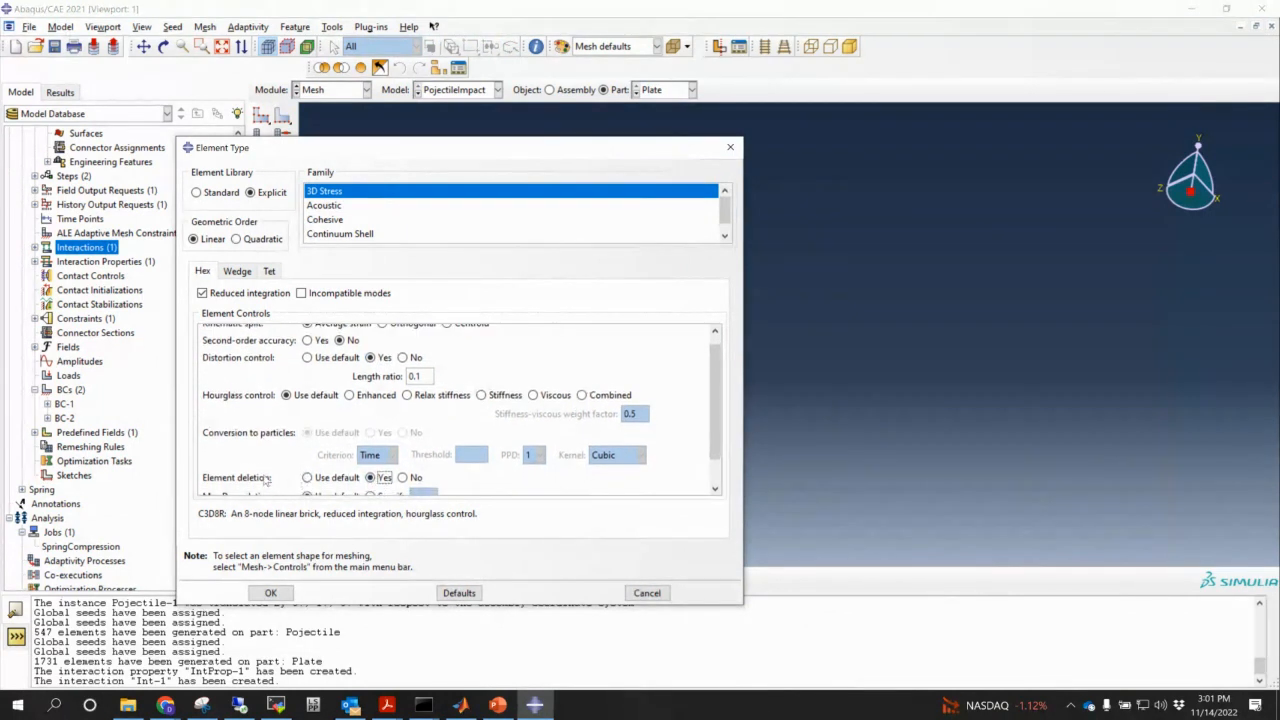
scroll(265, 480, "down", 1)
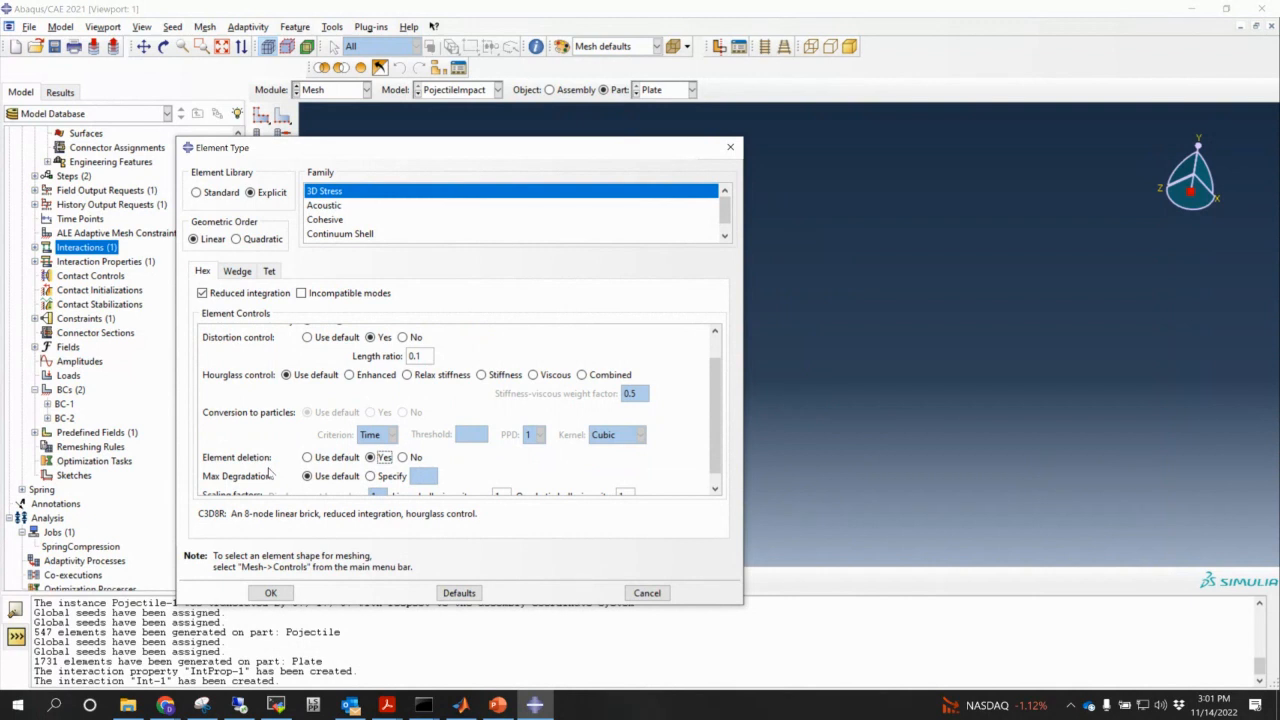
left_click(270, 593)
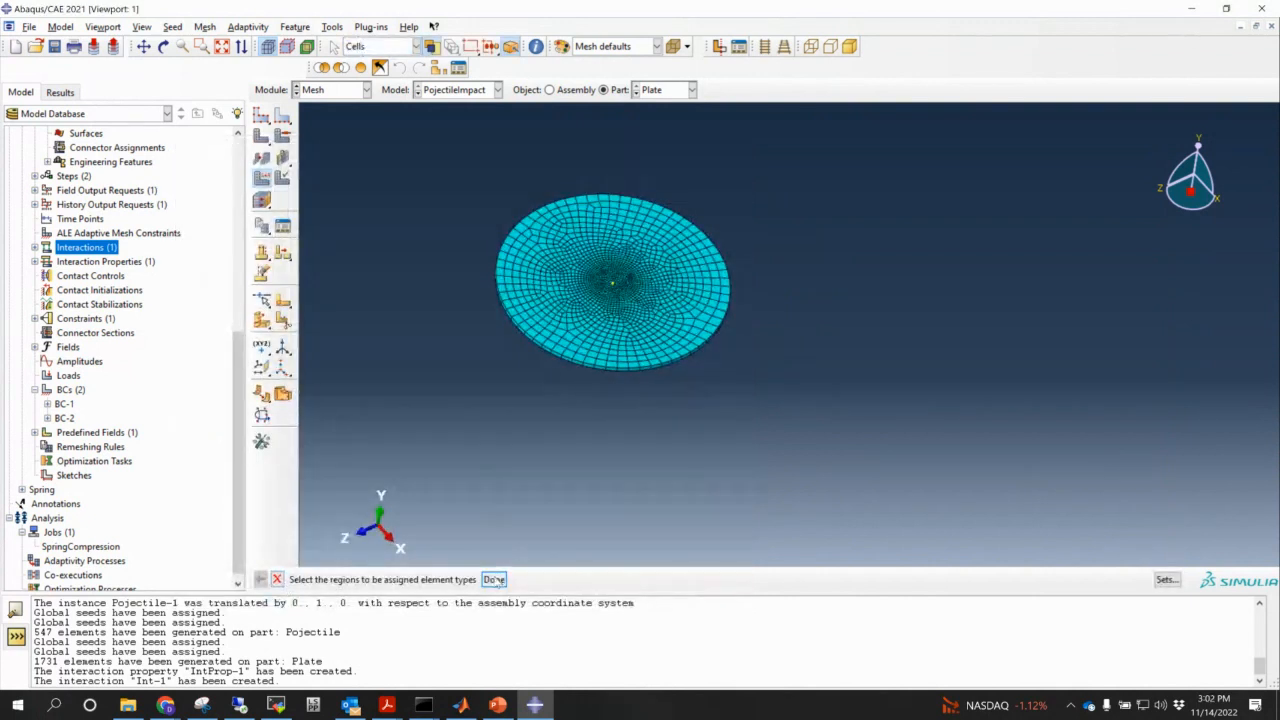
left_click(494, 579)
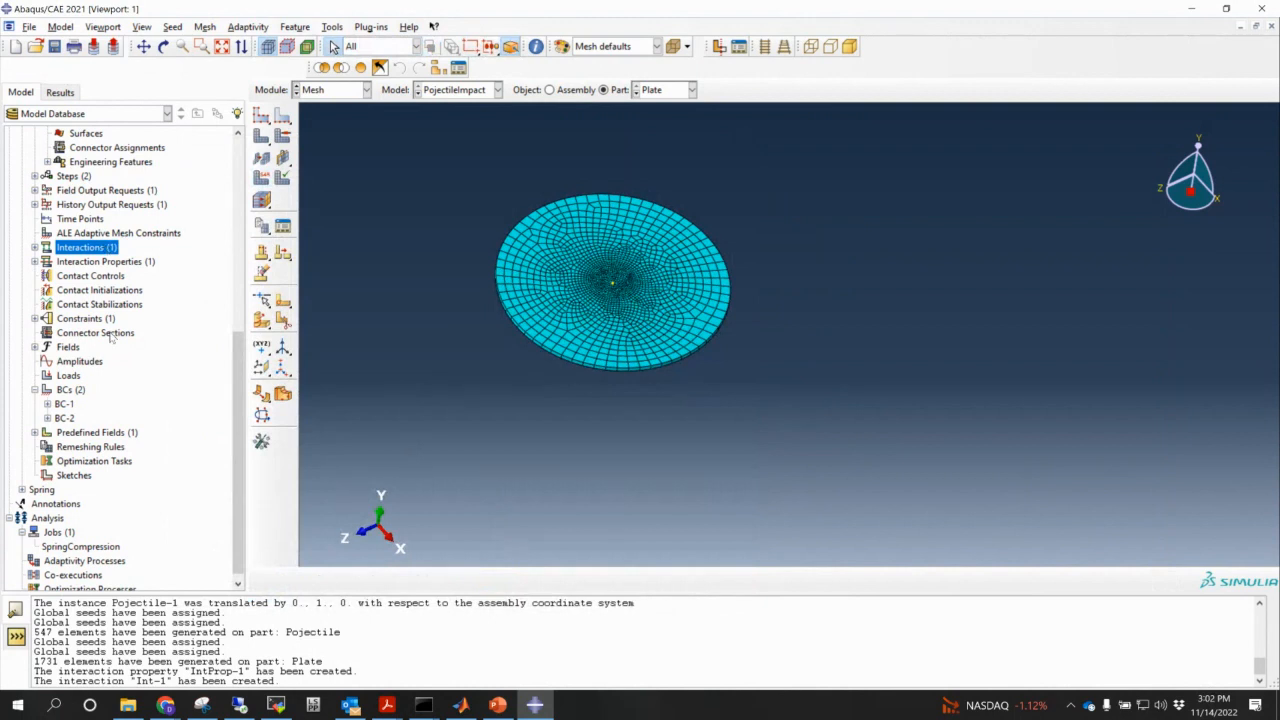
scroll(202, 366, "up", 2)
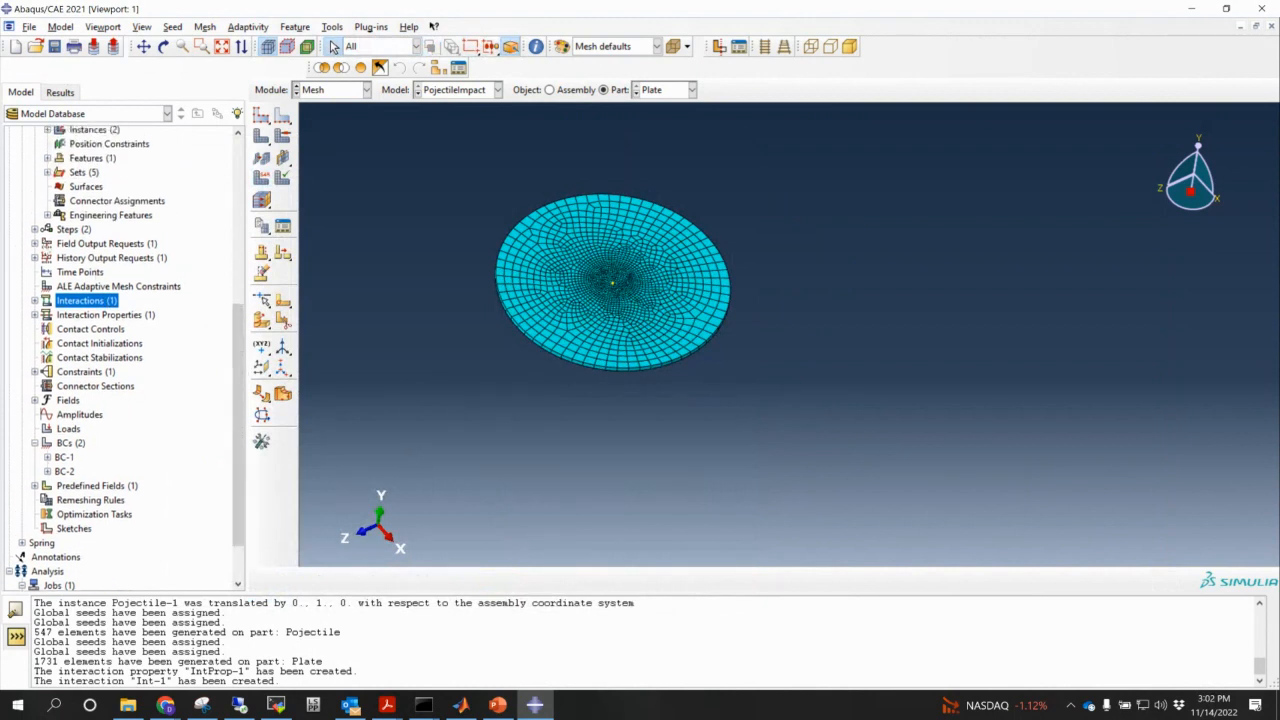
left_click(34, 244)
- Check STATUS under State/Field/User/Time in F-Output-1 and save the request
double_click(76, 258)
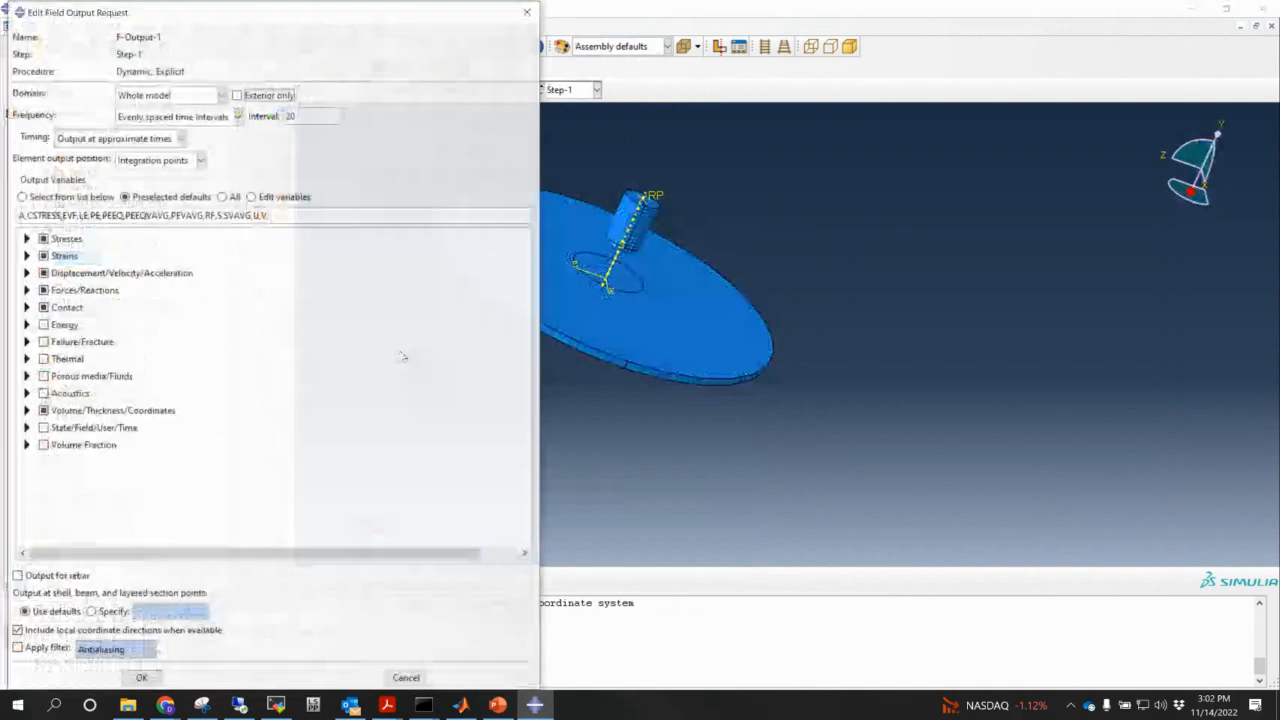
left_click(27, 428)
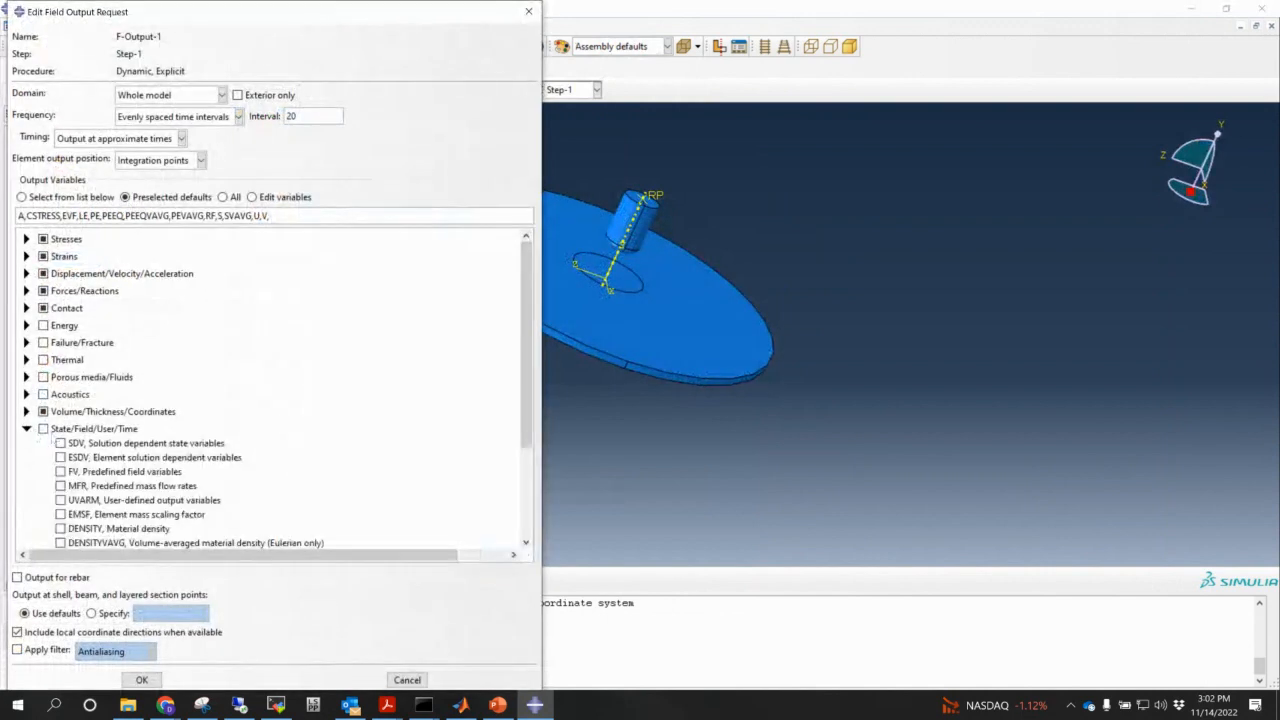
scroll(97, 484, "down", 3)
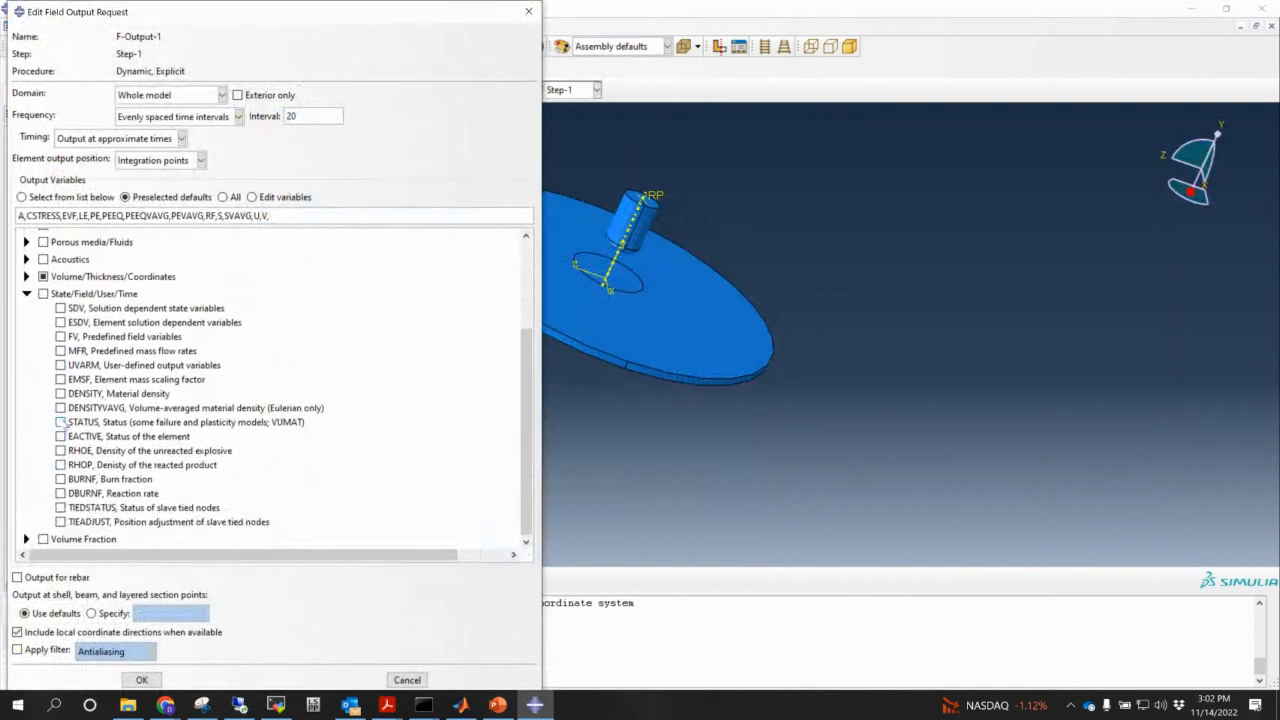
left_click(61, 422)
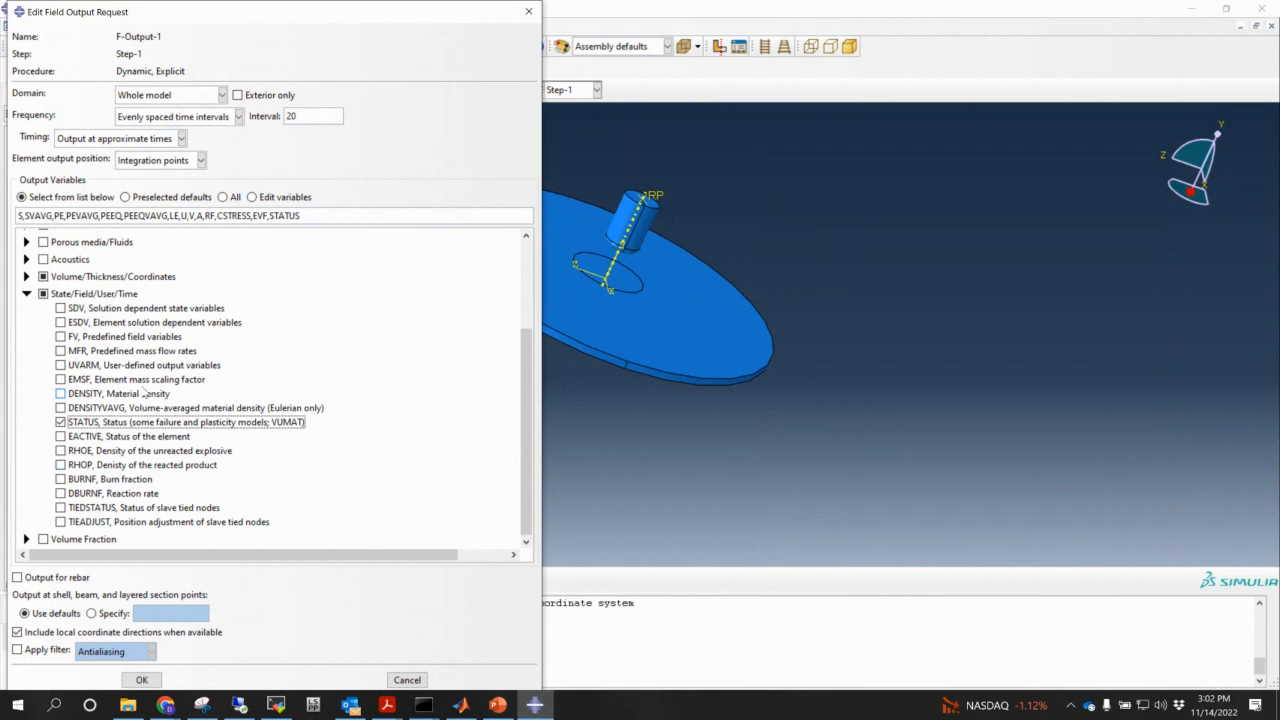
left_click(141, 679)
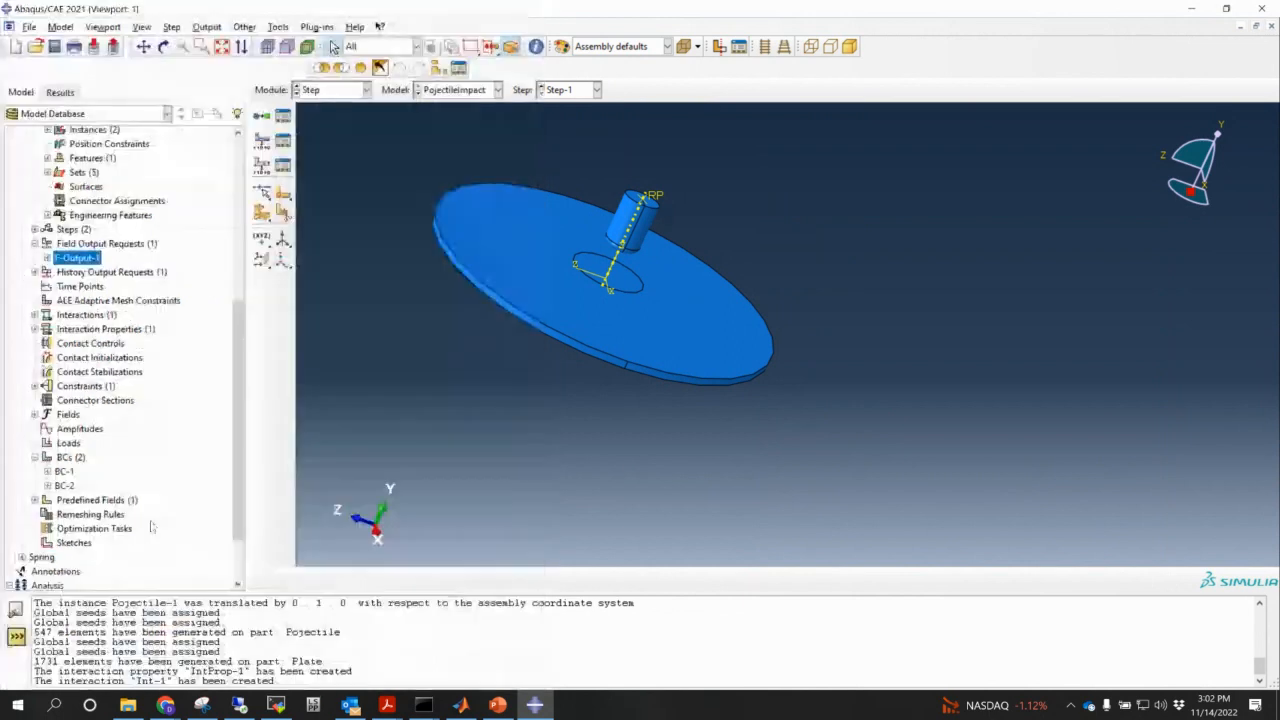
- Create a new job for the PojectileImpact model and start naming it ProjImpact
right_click(60, 527)
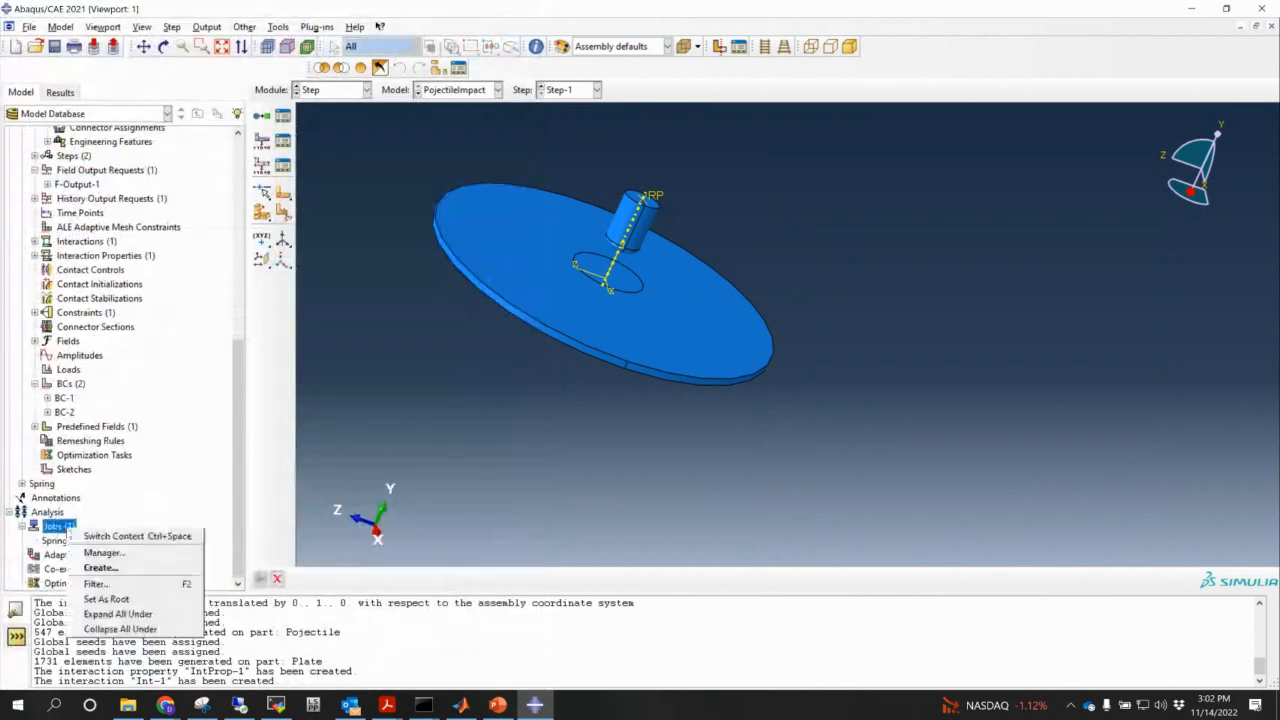
left_click(108, 570)
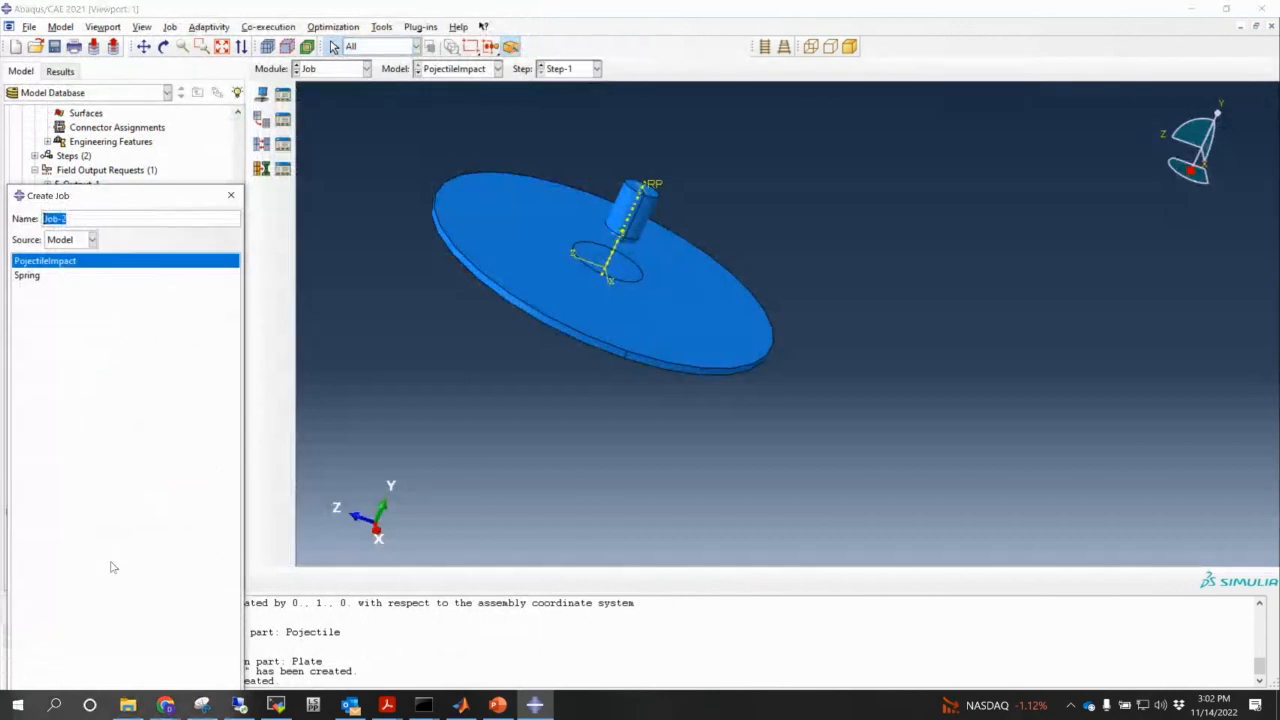
type("ProjImpact")
- Create the ProjImpact job, write ProjImpact.inp, and bring the Command Prompt window forward
key("Return")
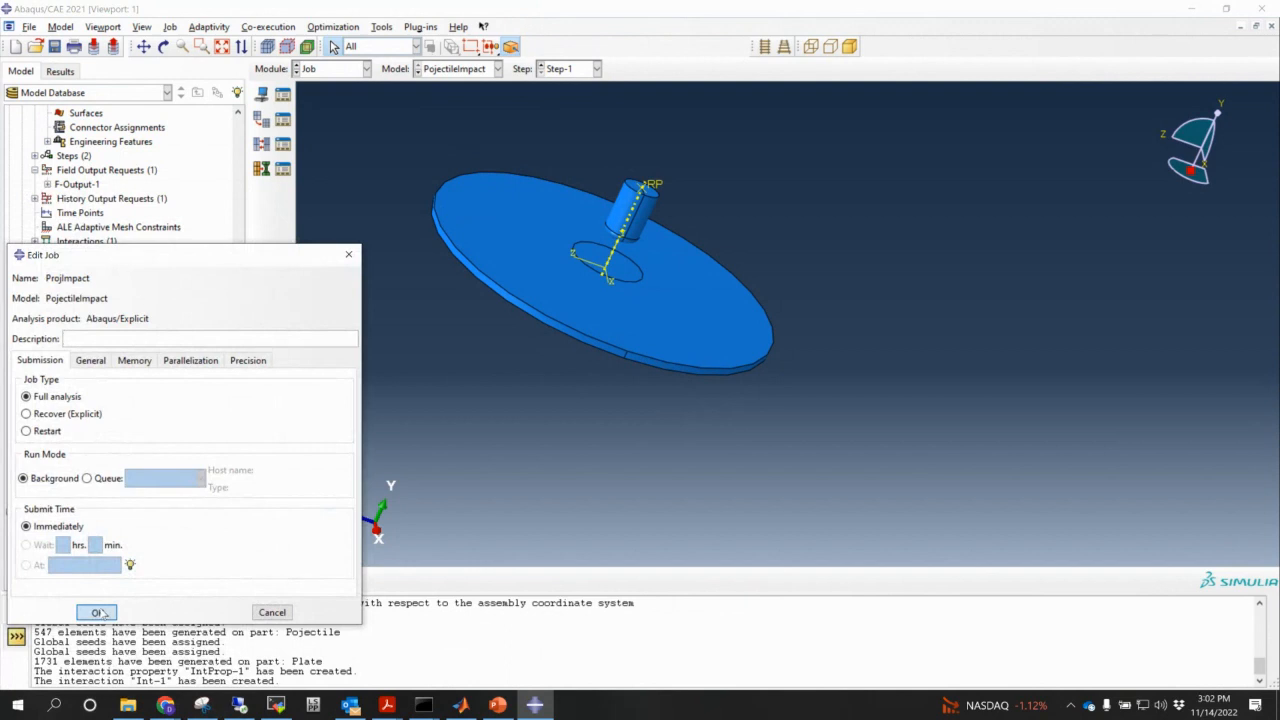
left_click(95, 610)
right_click(64, 541)
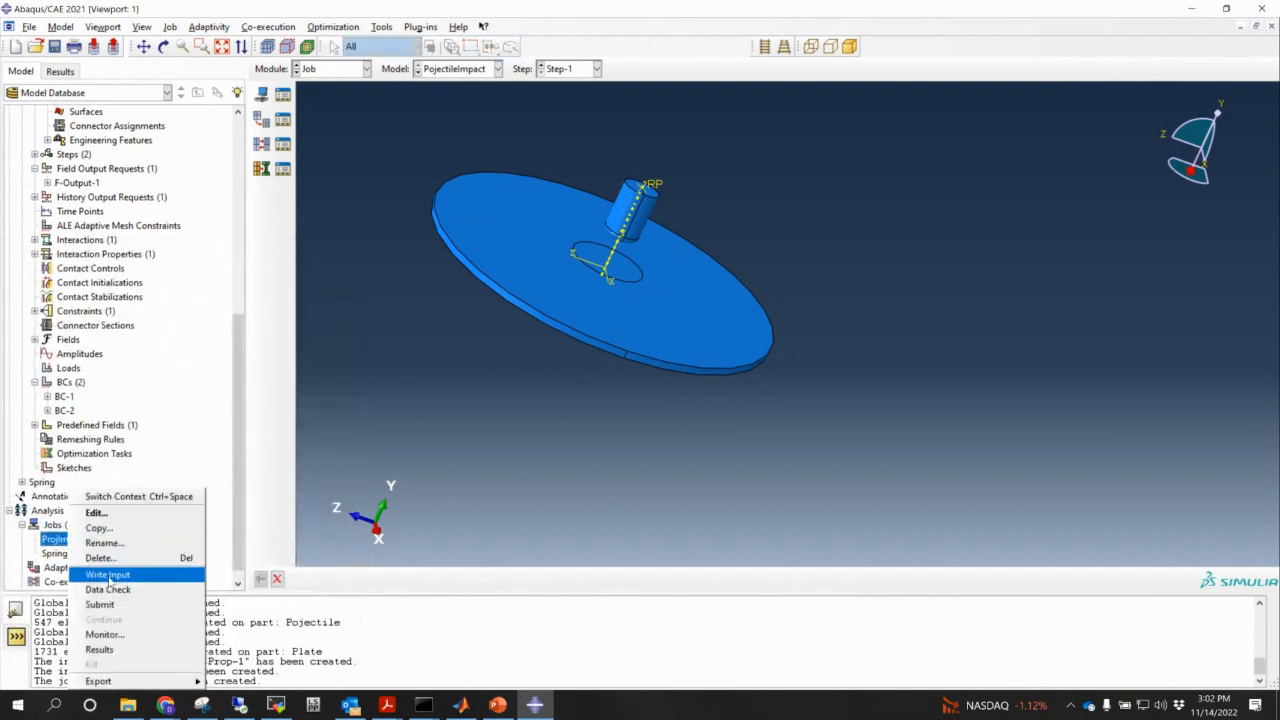
left_click(110, 575)
left_click(428, 708)
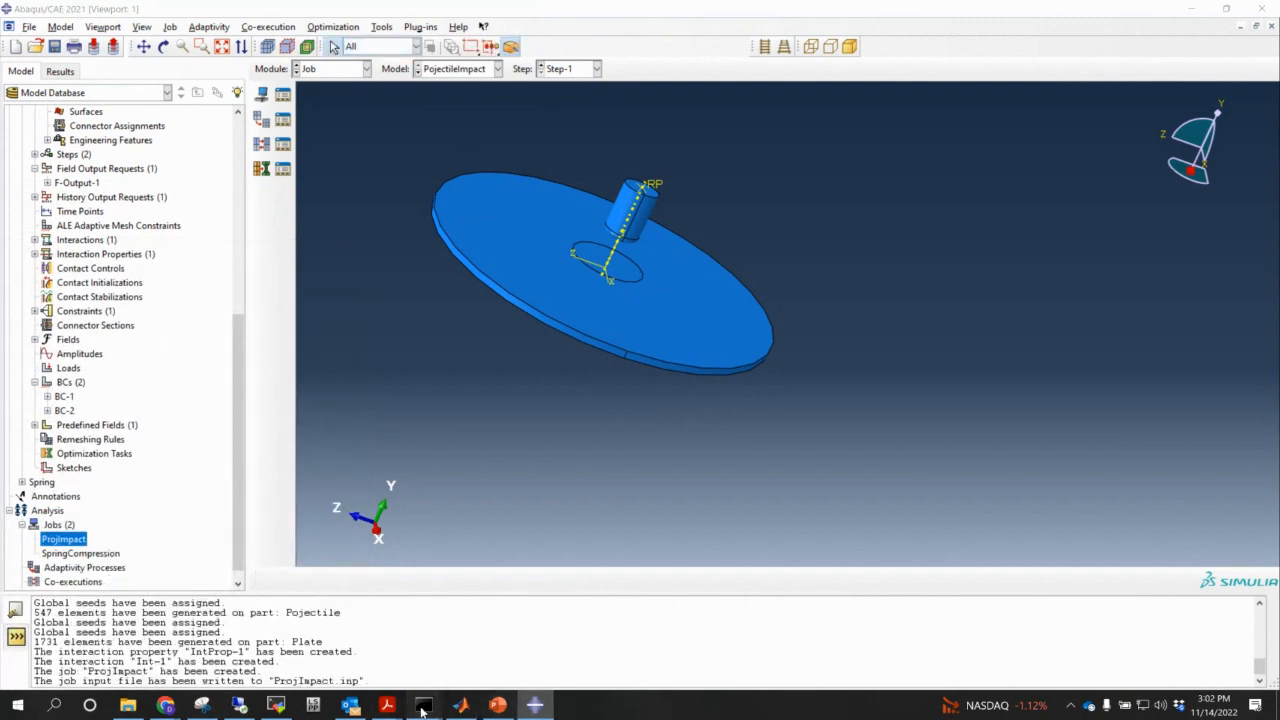
left_click(352, 639)
- Rerun the previous abaqus command with job=ProjImpact on 12 CPUs, then return to Abaqus/CAE
key("Up")
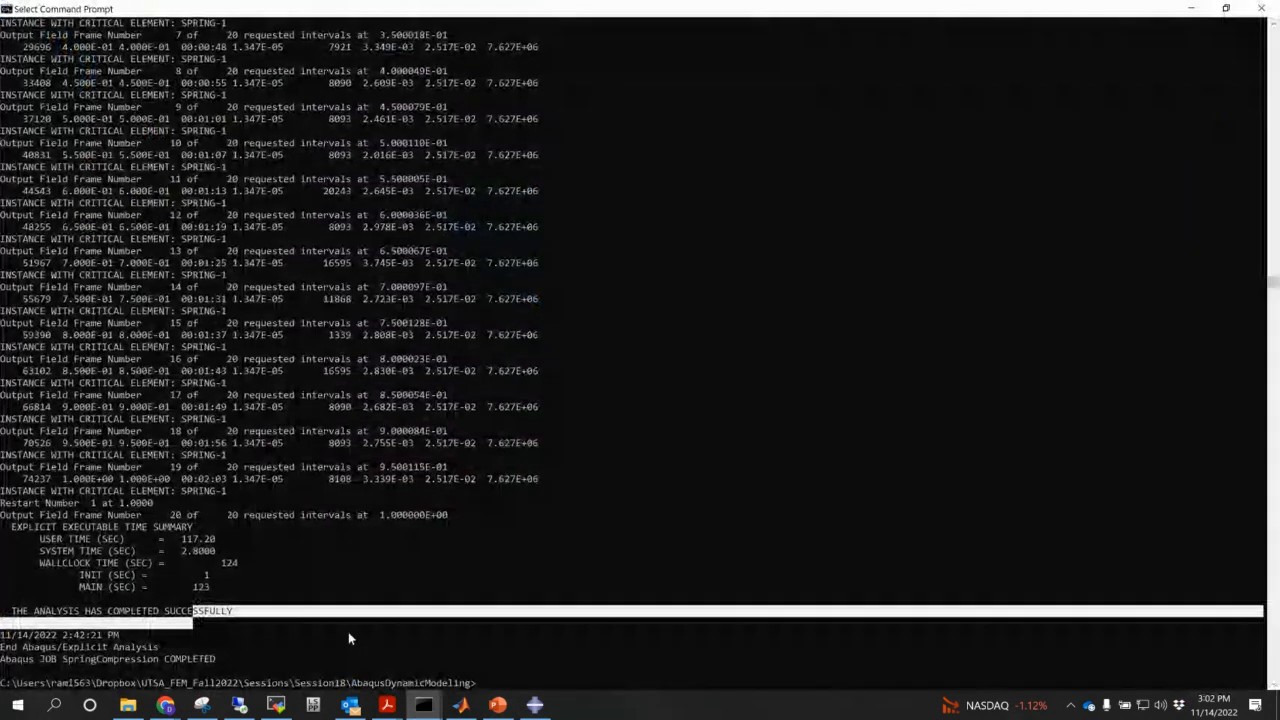
key("Left")
key("Left")
key("Left")
key("Left")
key("Left")
key("Left")
key("Left")
key("Left")
key("Left")
key("Left")
key("Left")
key("Left")
key("Left")
key("Left")
key("Left")
key("Left")
key("Left")
key("Left")
key("Left")
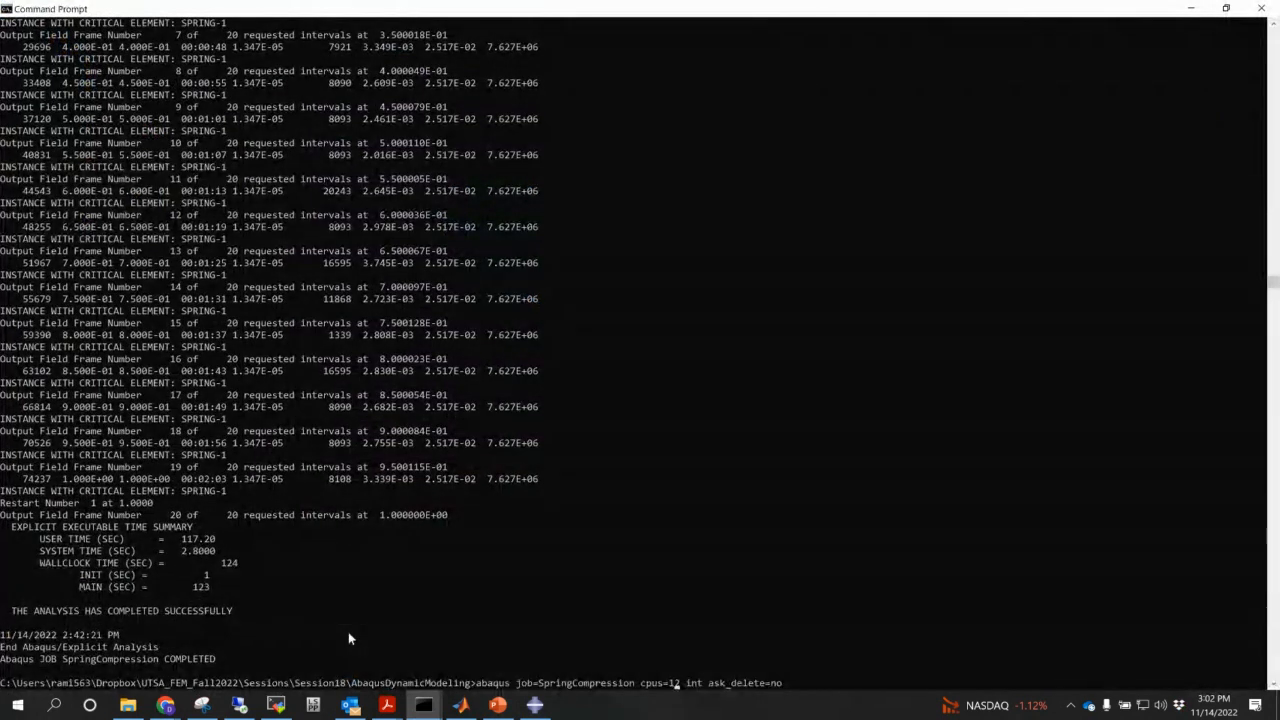
key("BackSpace")
key("BackSpace")
key("BackSpace")
key("BackSpace")
key("BackSpace")
key("BackSpace")
key("BackSpace")
key("BackSpace")
key("BackSpace")
key("BackSpace")
key("BackSpace")
key("BackSpace")
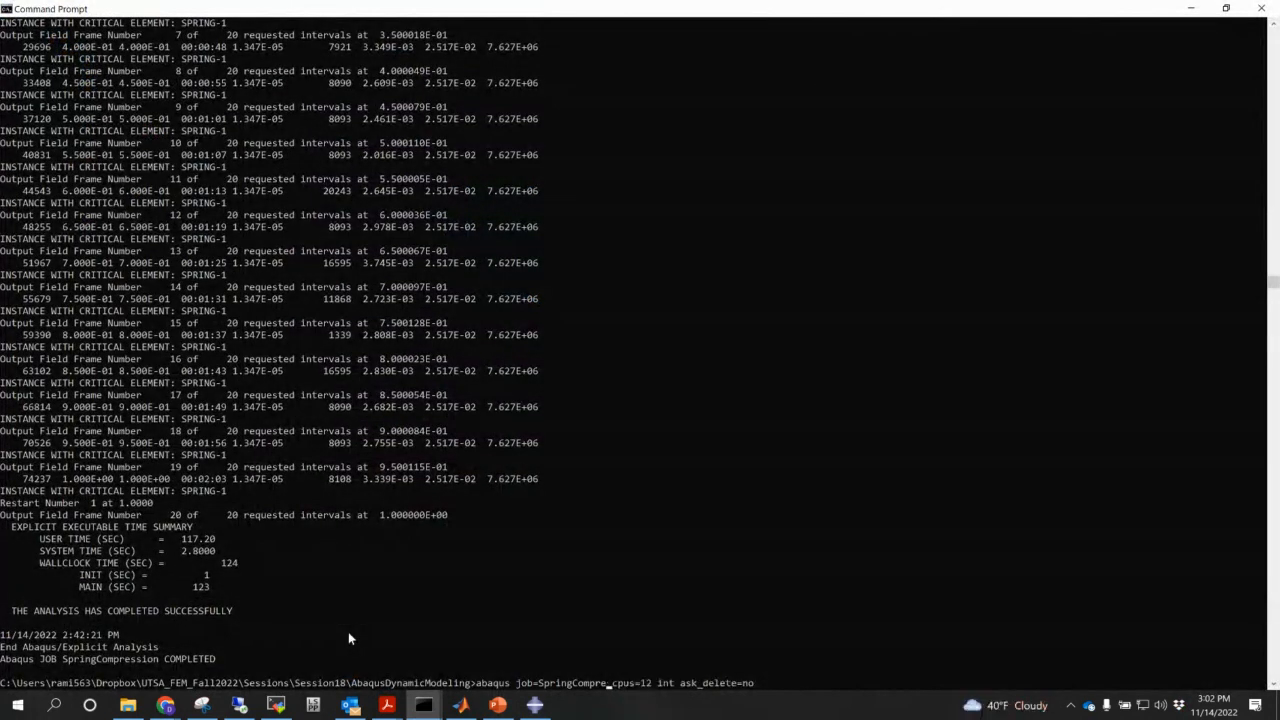
key("BackSpace")
key("BackSpace")
key("BackSpace")
key("BackSpace")
key("BackSpace")
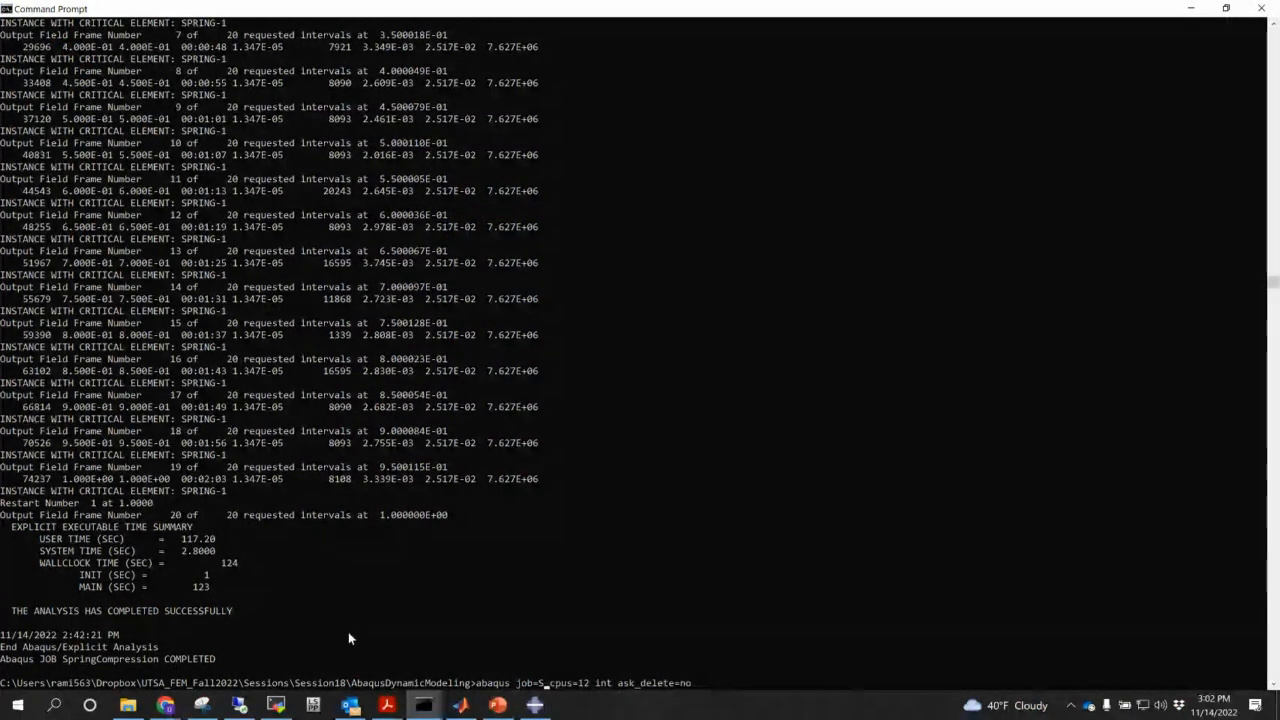
type("Porj")
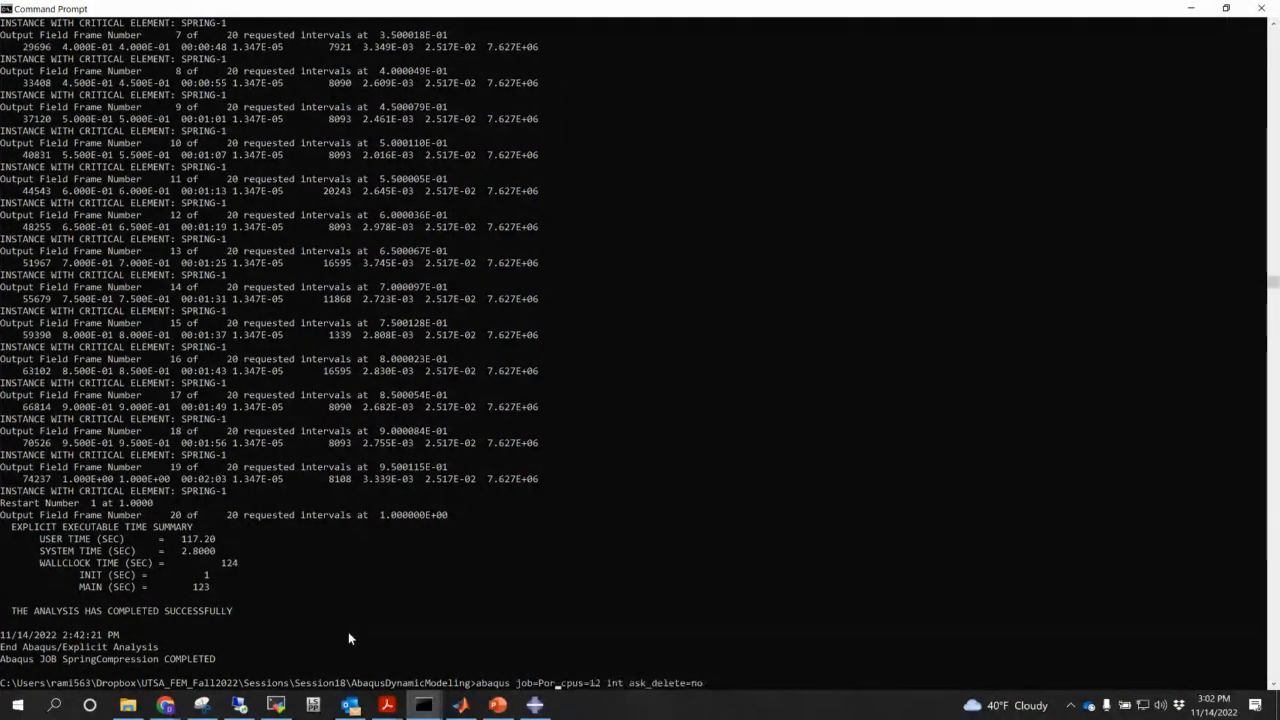
key("BackSpace")
key("BackSpace")
key("BackSpace")
type("rojImpact")
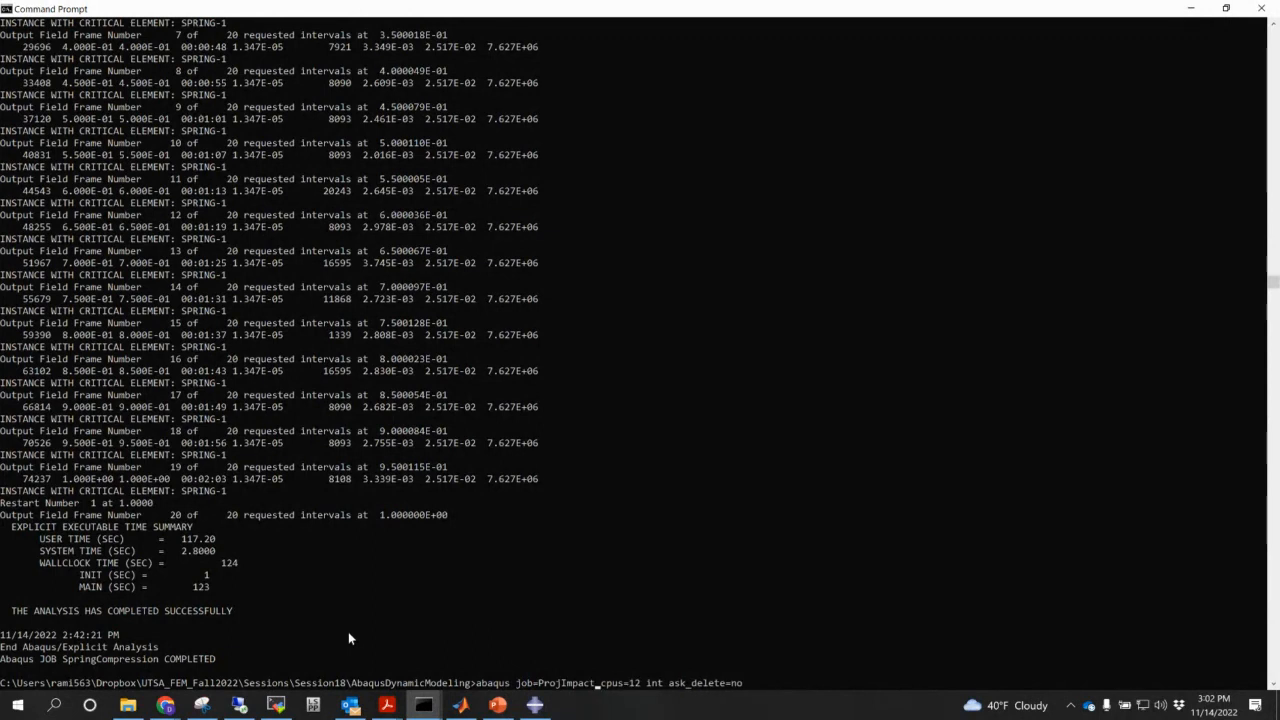
key("Return")
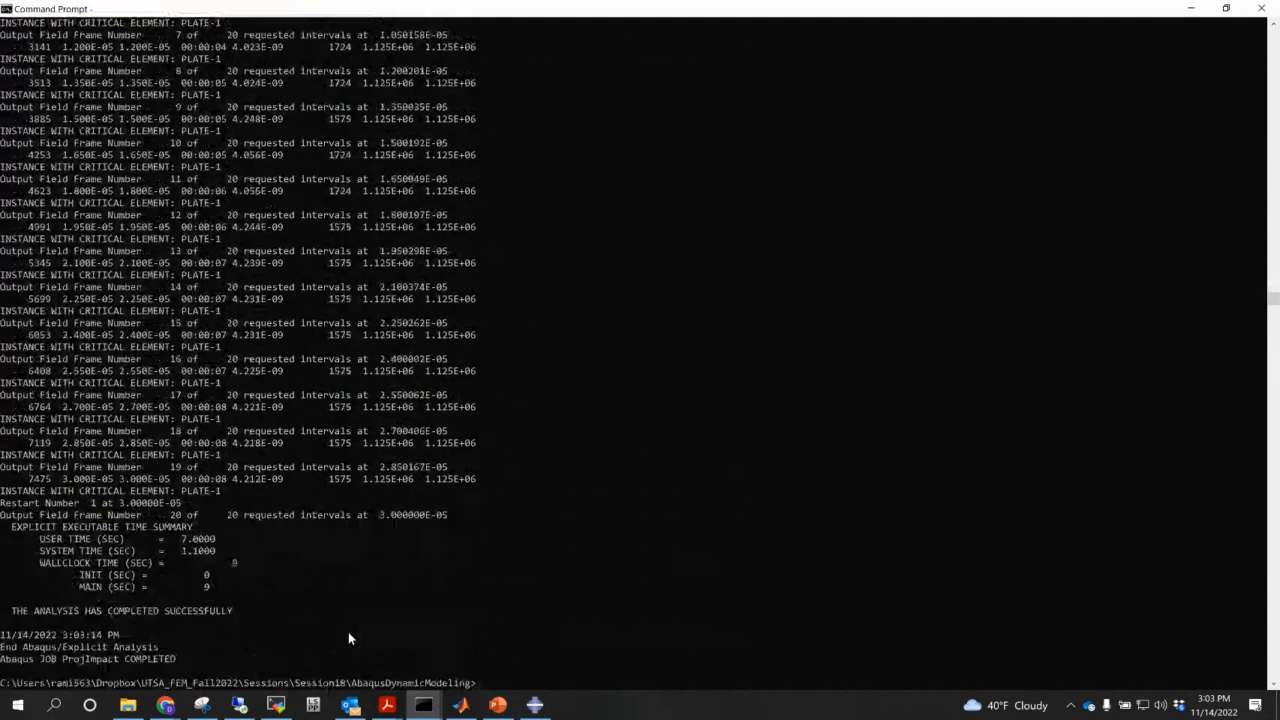
left_click(535, 706)
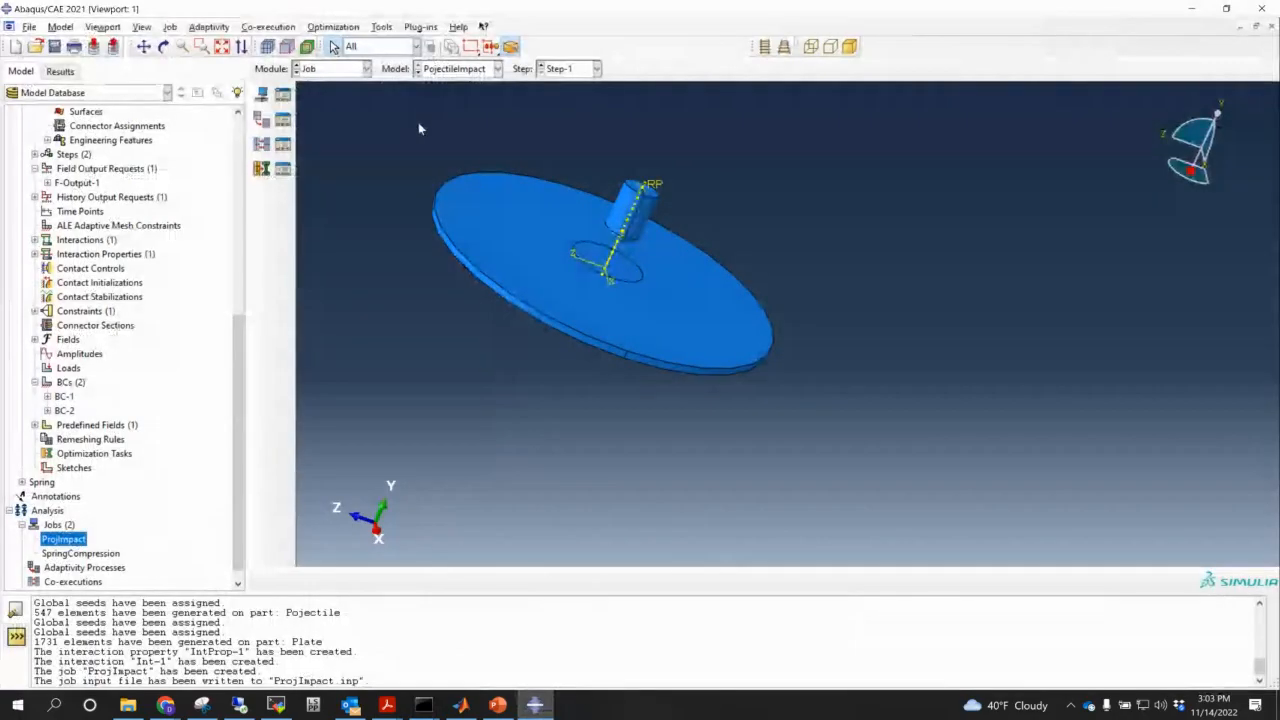
- Open ProjImpact.odb from Output Databases in the Results tree
scroll(243, 405, "up", 10)
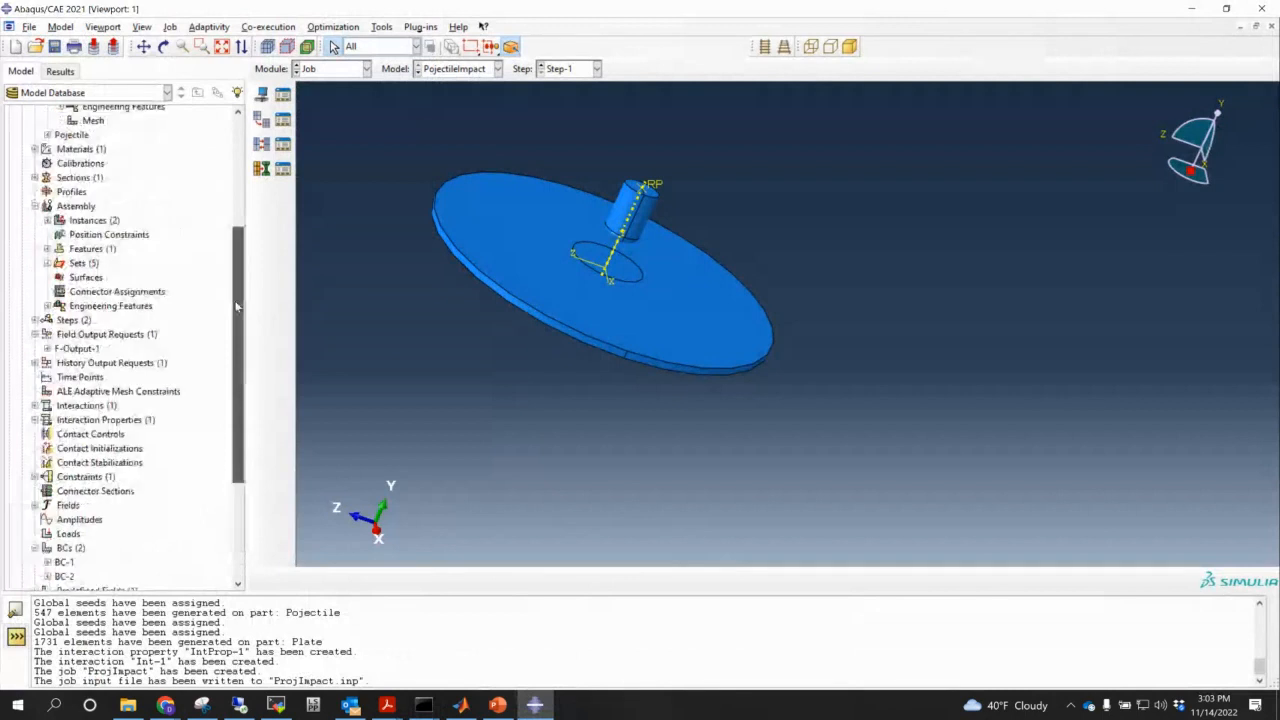
left_click(60, 71)
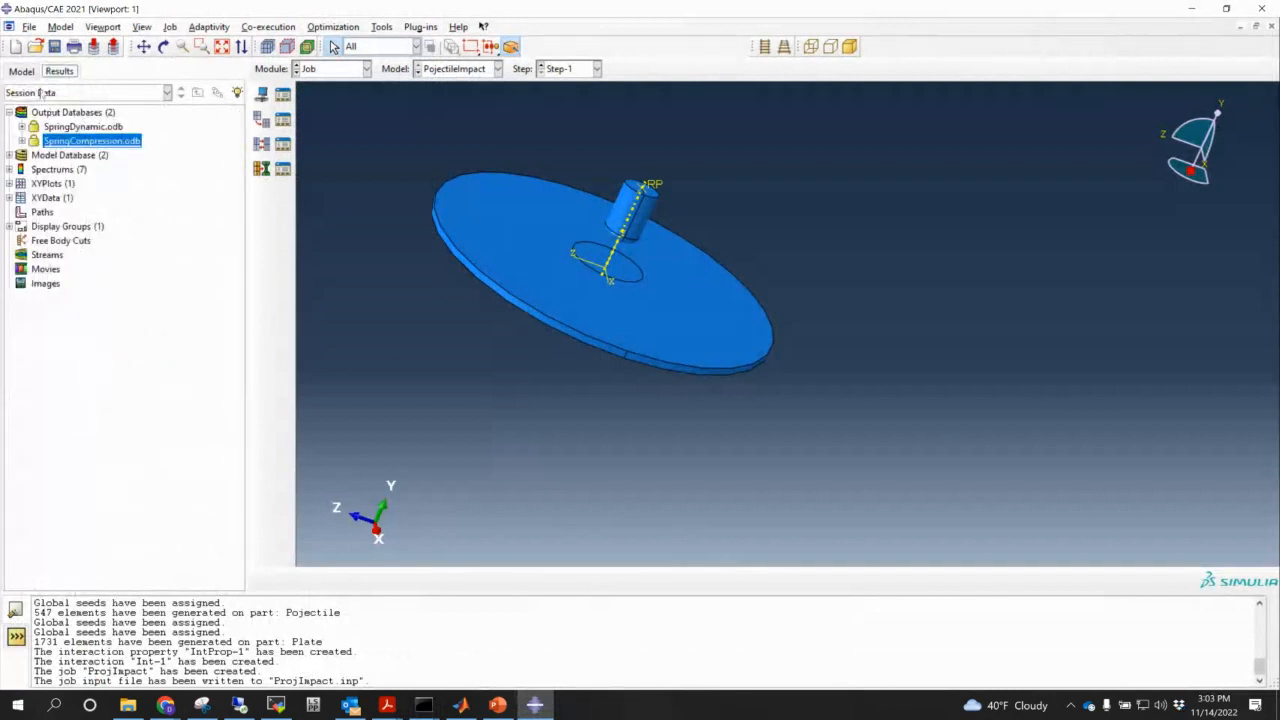
double_click(74, 113)
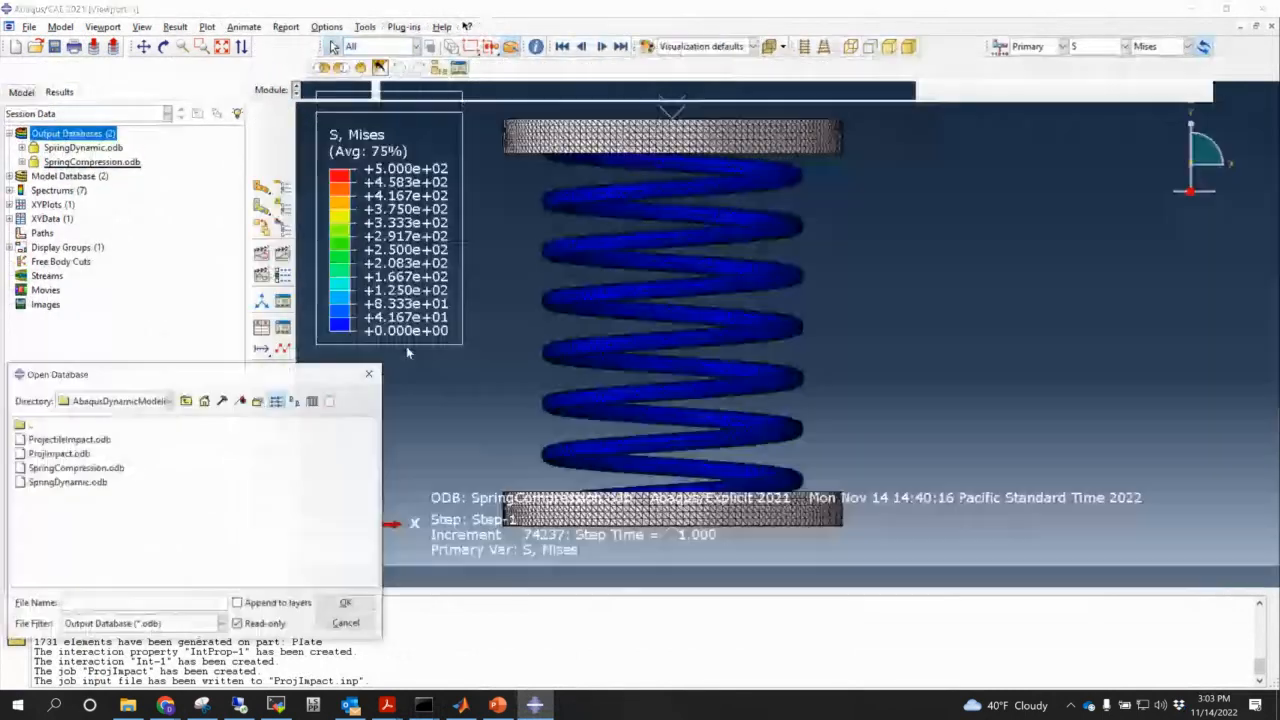
left_click(58, 453)
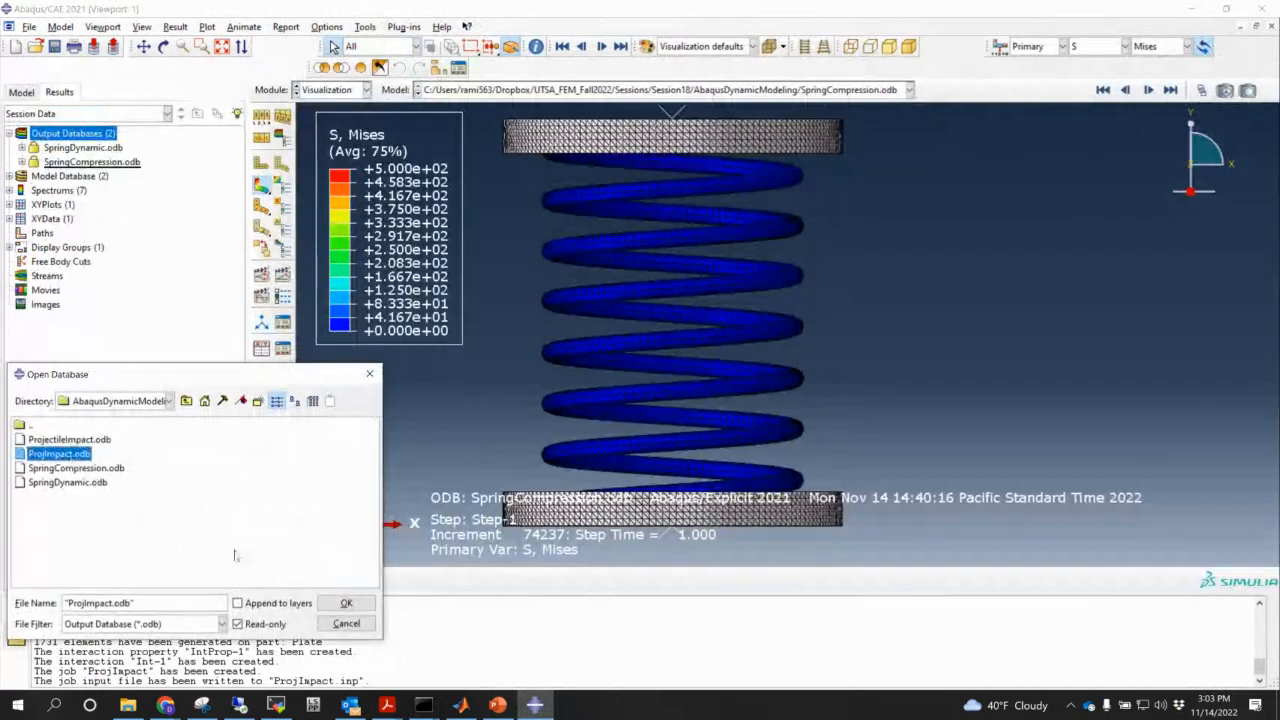
left_click(346, 604)
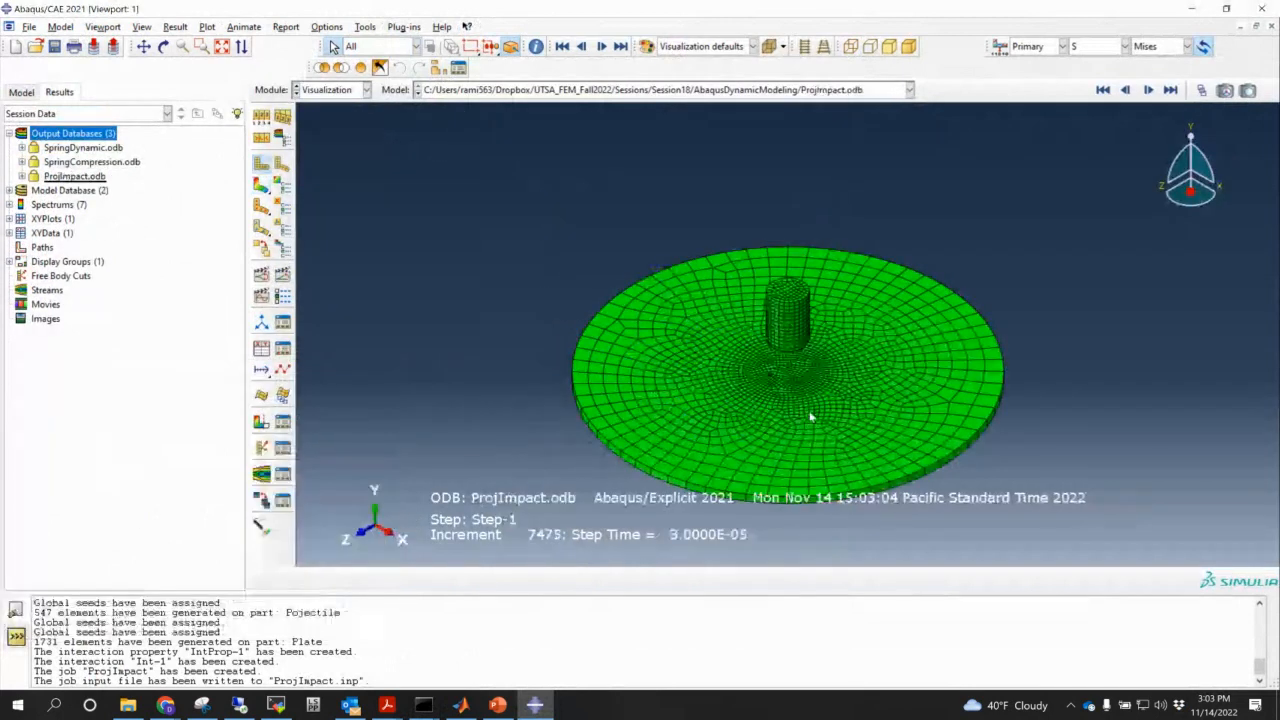
- Plot Mises stress contours on the deformed plate and projectile, viewed from below
middle_click_drag(829, 417, 684, 424, "ctrl+alt")
left_click_drag(686, 424, 758, 264, "ctrl+alt")
left_click(262, 185)
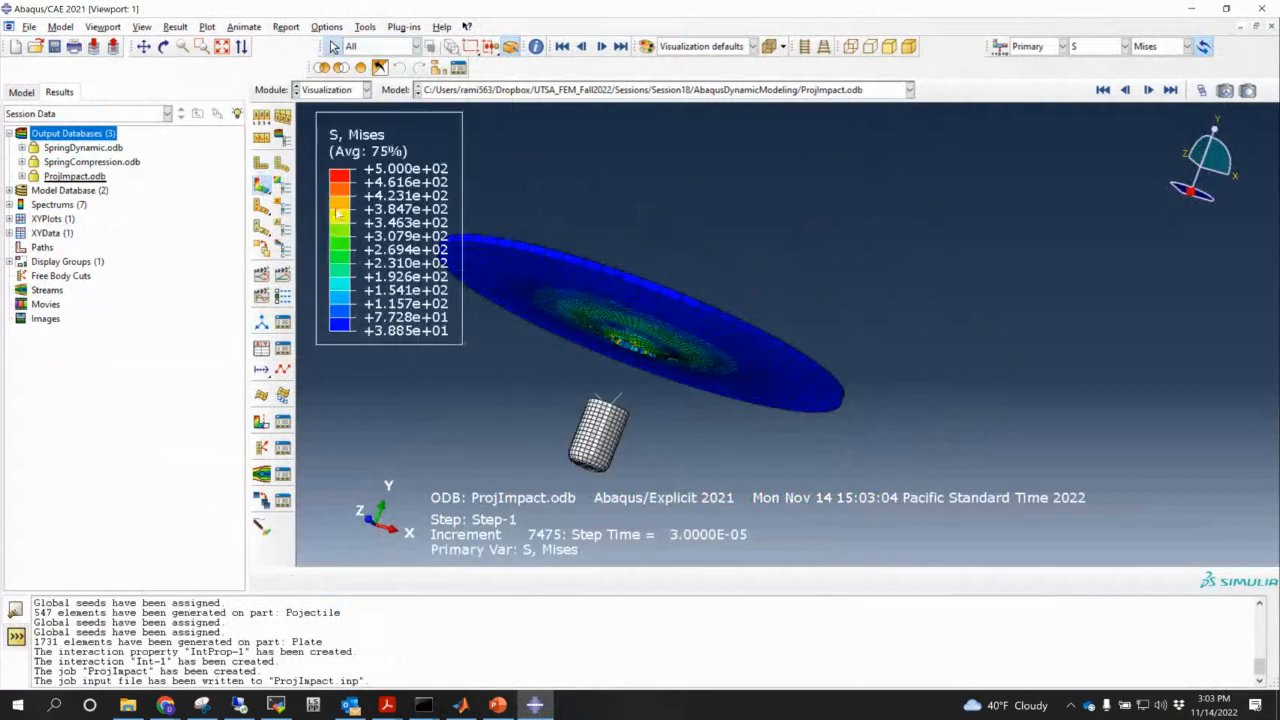
scroll(753, 392, "down", 3)
scroll(753, 397, "down", 5)
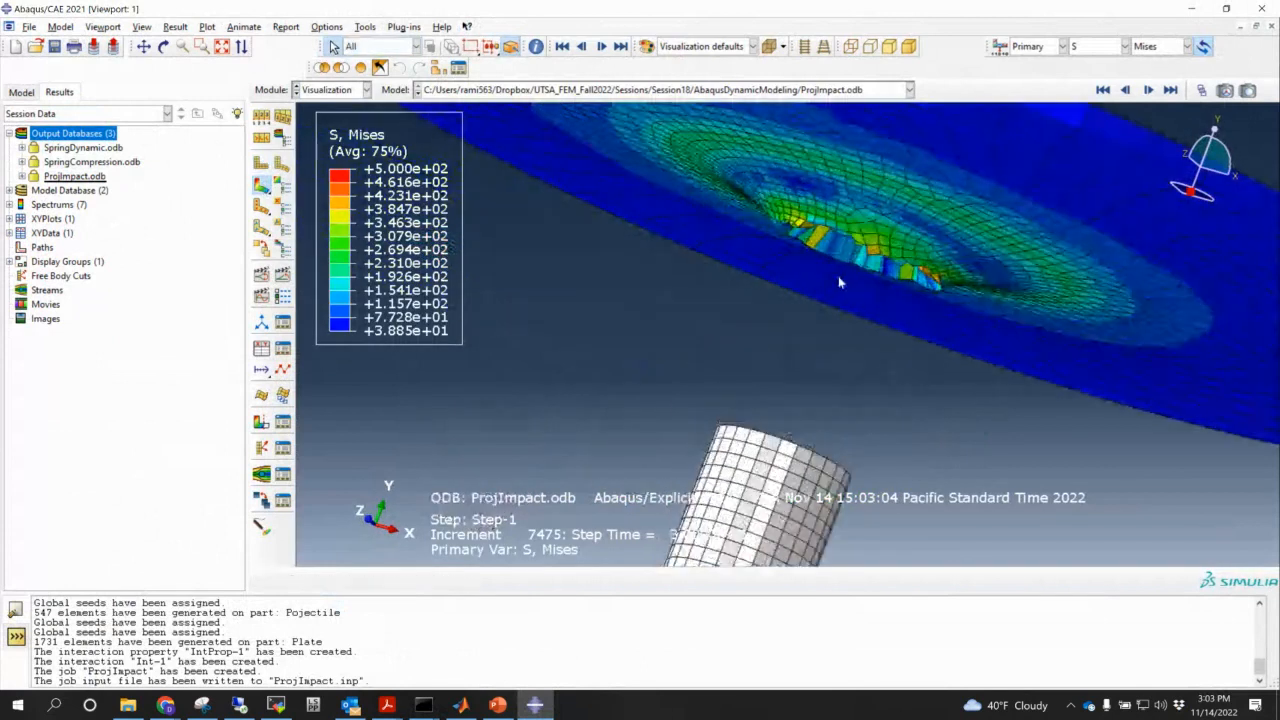
scroll(902, 283, "up", 2)
- Inspect the hole from an oblique view and rewind the Frame Selector to frame 0
left_click_drag(882, 270, 741, 409, "ctrl+alt")
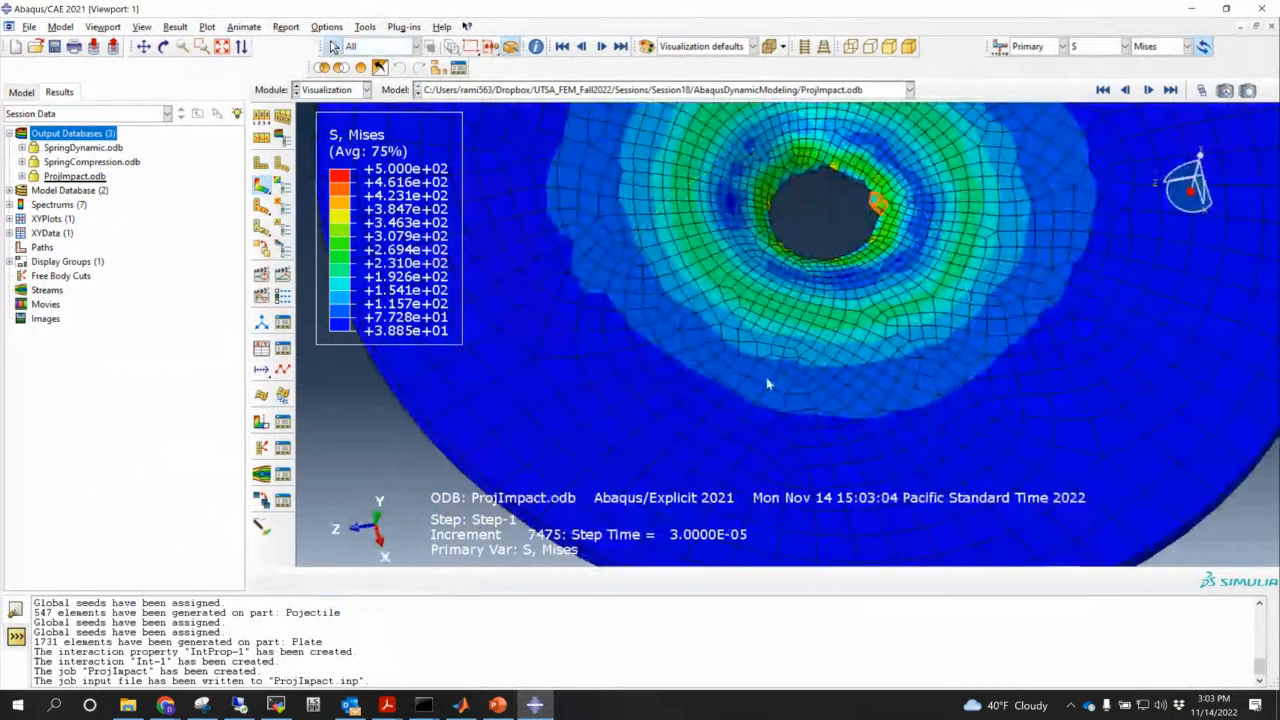
scroll(800, 380, "up", 4)
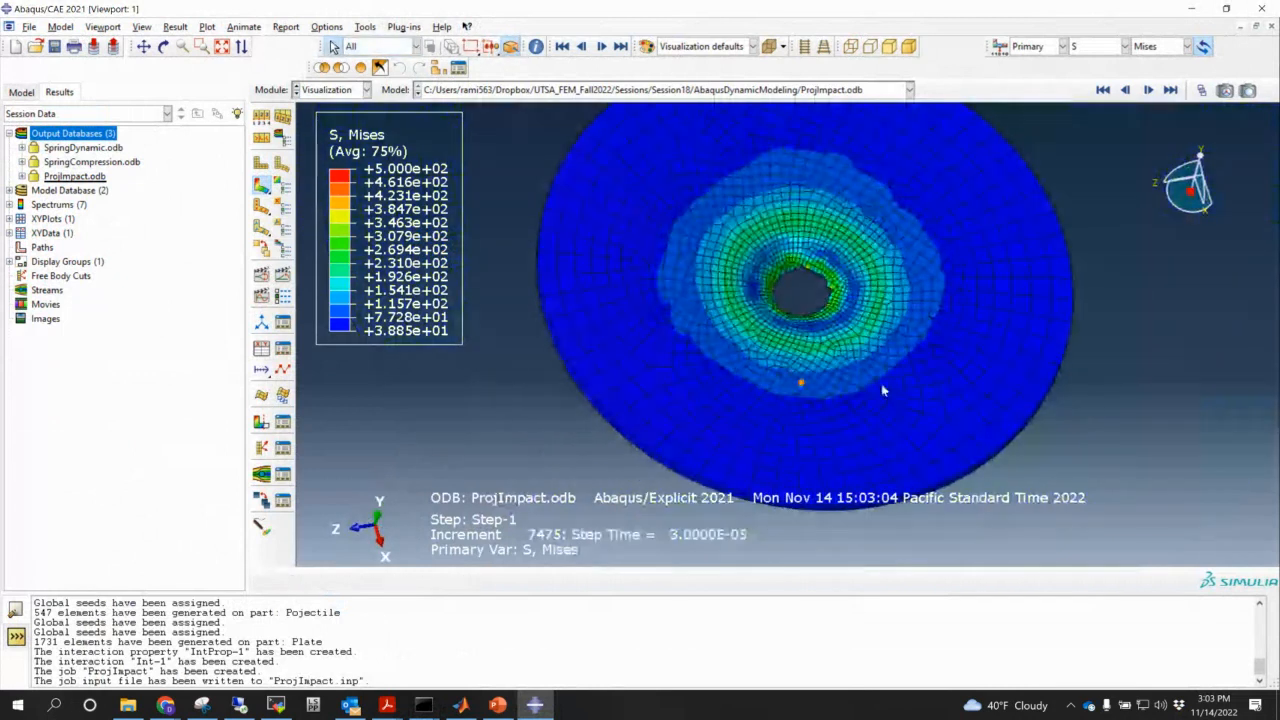
middle_click_drag(883, 390, 855, 418, "ctrl+alt")
left_click_drag(902, 399, 1035, 385, "ctrl+alt")
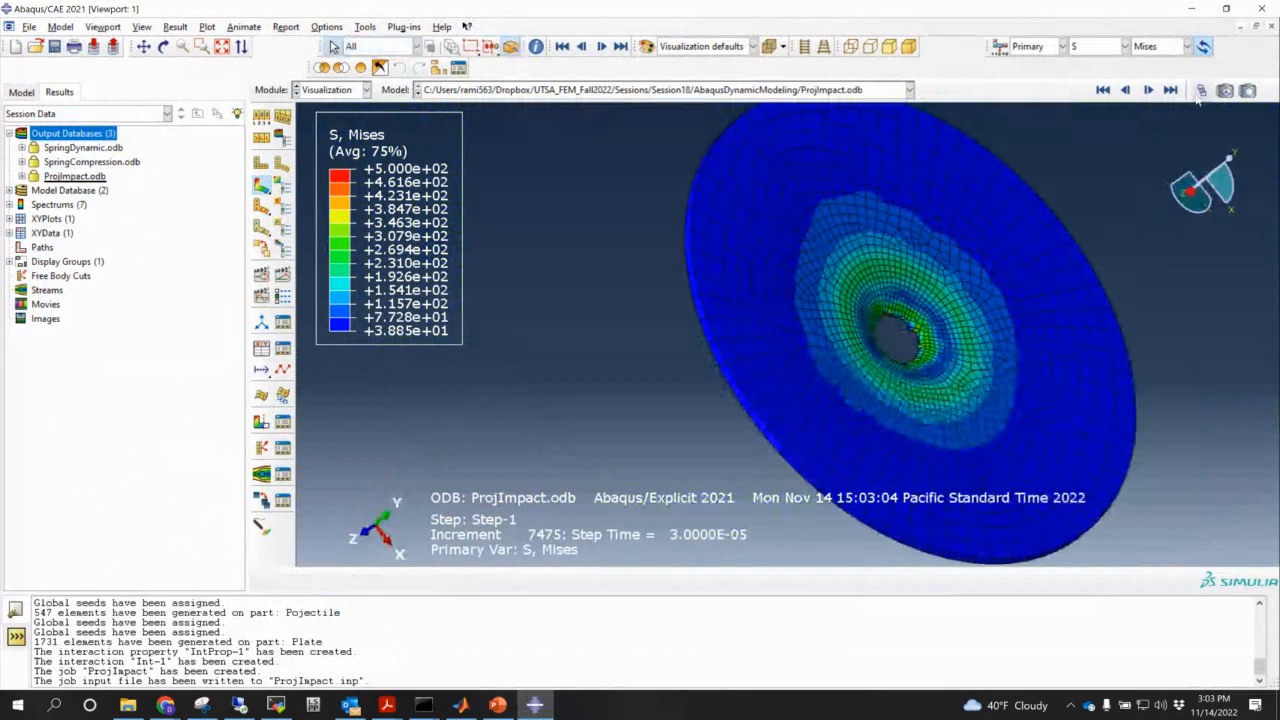
left_click(1201, 90)
left_click_drag(447, 456, 237, 458)
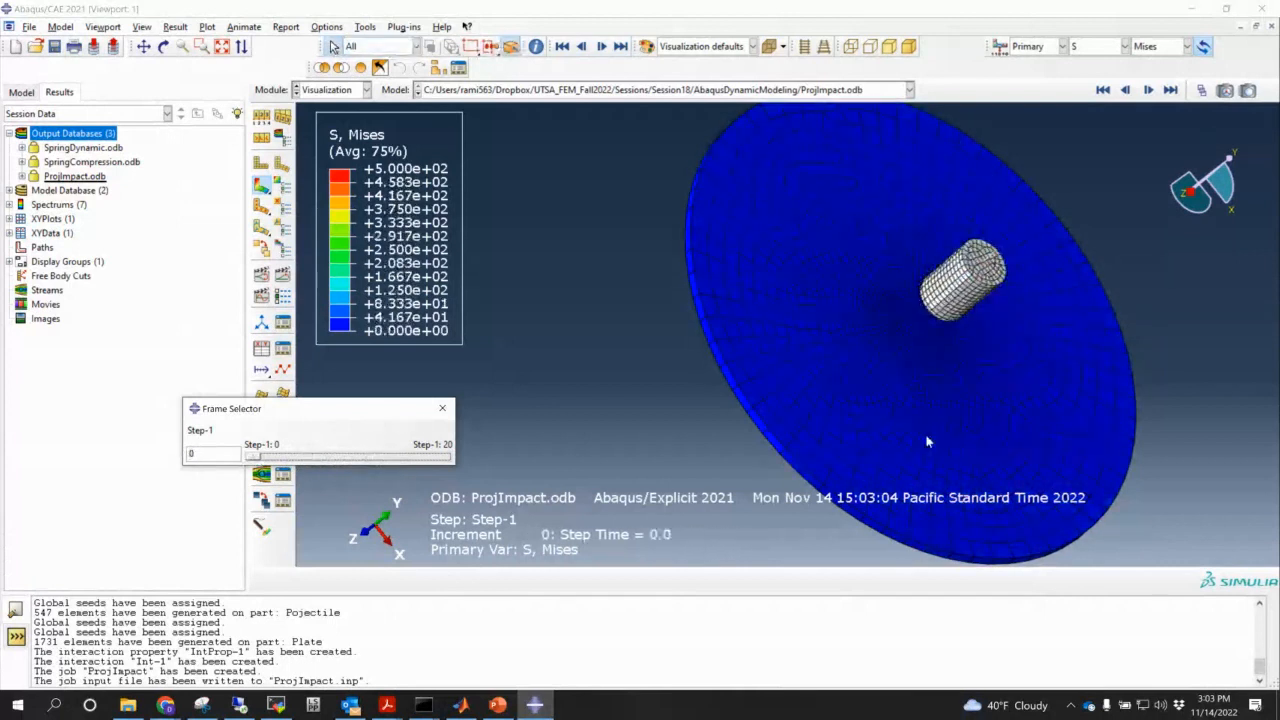
- Tilt the plate, scrub to a mid-impact frame, and switch the contour variable to PEEQ
left_click_drag(928, 441, 925, 354, "ctrl+alt")
middle_click_drag(925, 354, 840, 441, "ctrl+alt")
left_click_drag(872, 407, 850, 226, "ctrl+alt")
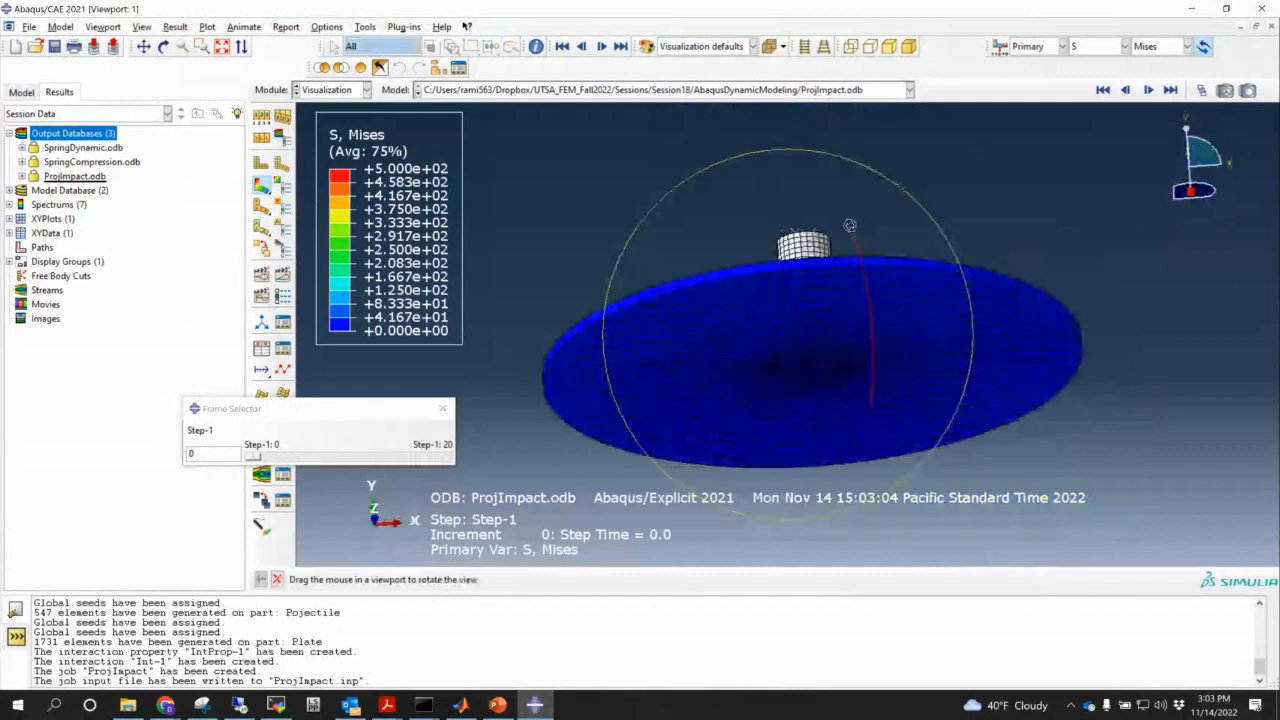
left_click_drag(800, 343, 930, 230, "ctrl+alt")
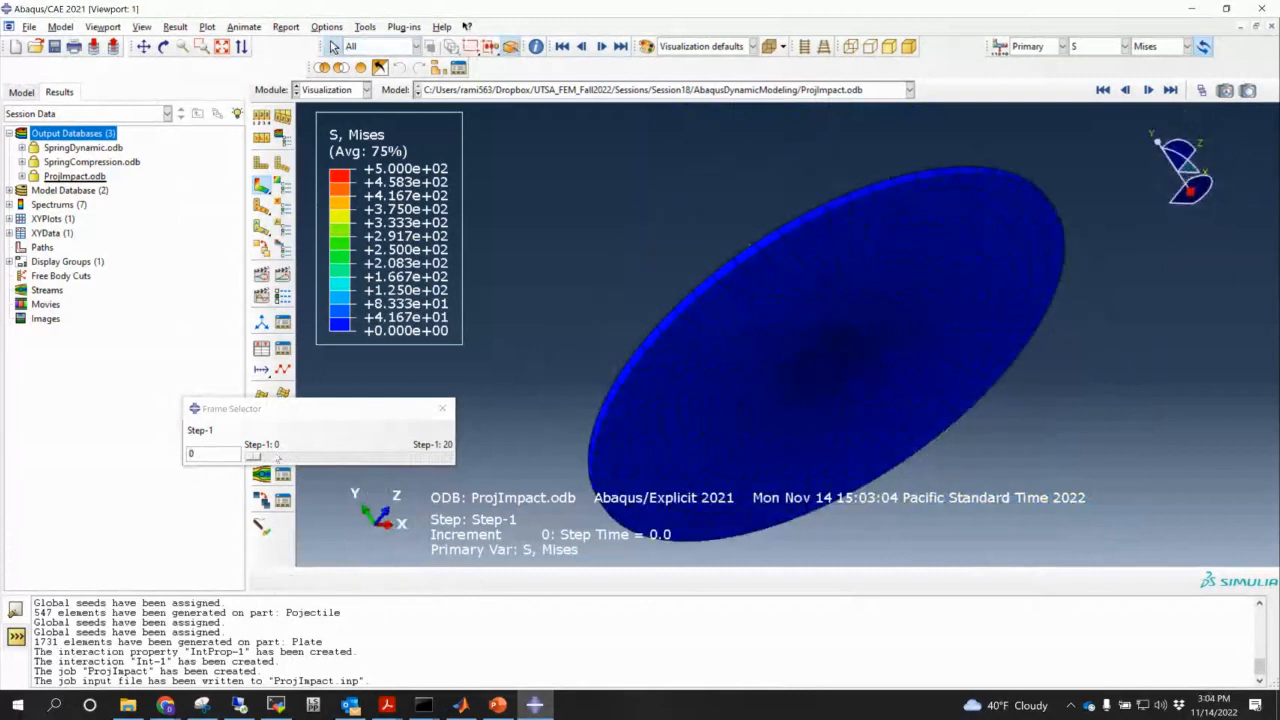
mouse_move(255, 457)
left_mouse_down()
mouse_move(416, 474)
mouse_move(258, 482)
left_mouse_up()
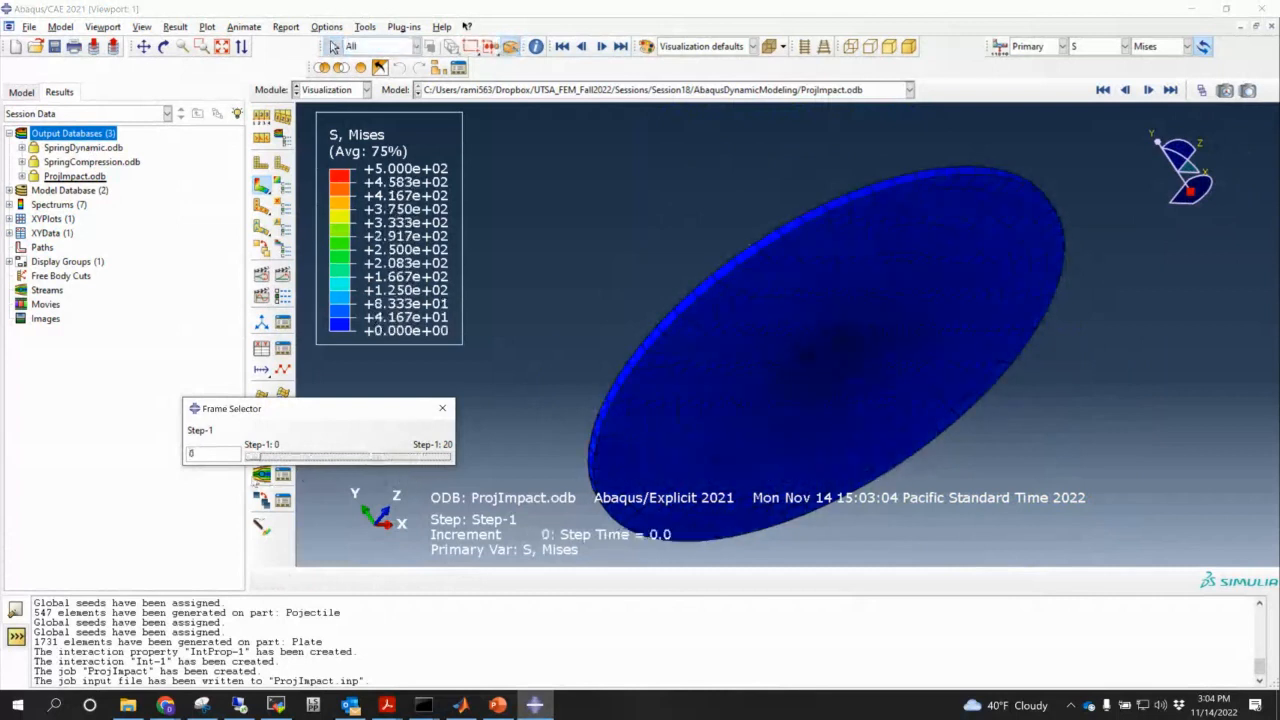
left_click(1092, 50)
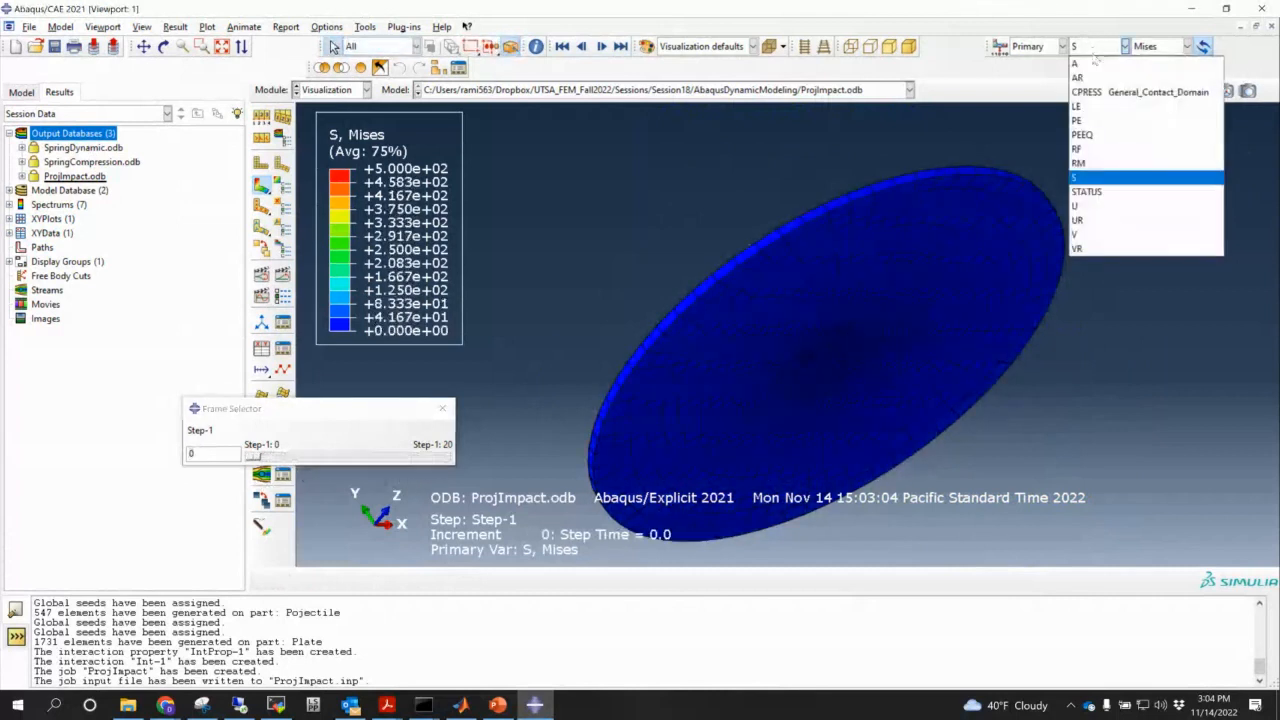
left_click(1086, 138)
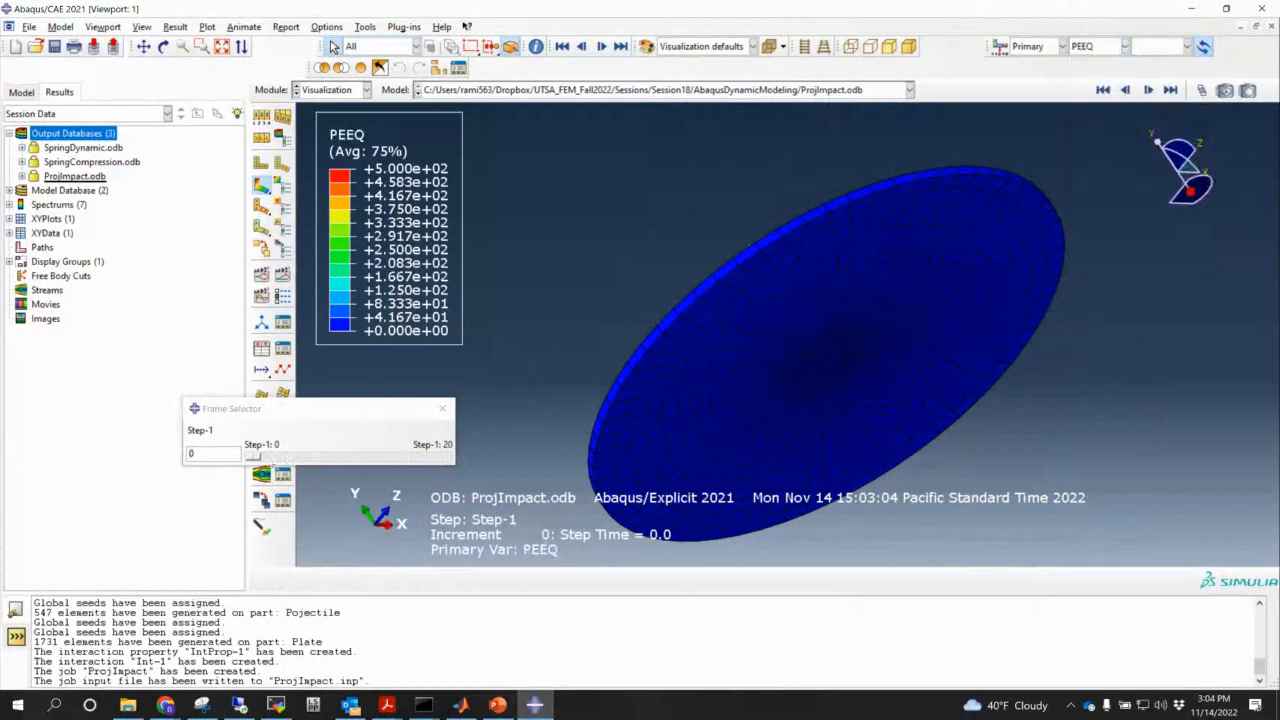
- Step through the PEEQ frames up to frame 10, then scrub back to an earlier frame
left_click(255, 456)
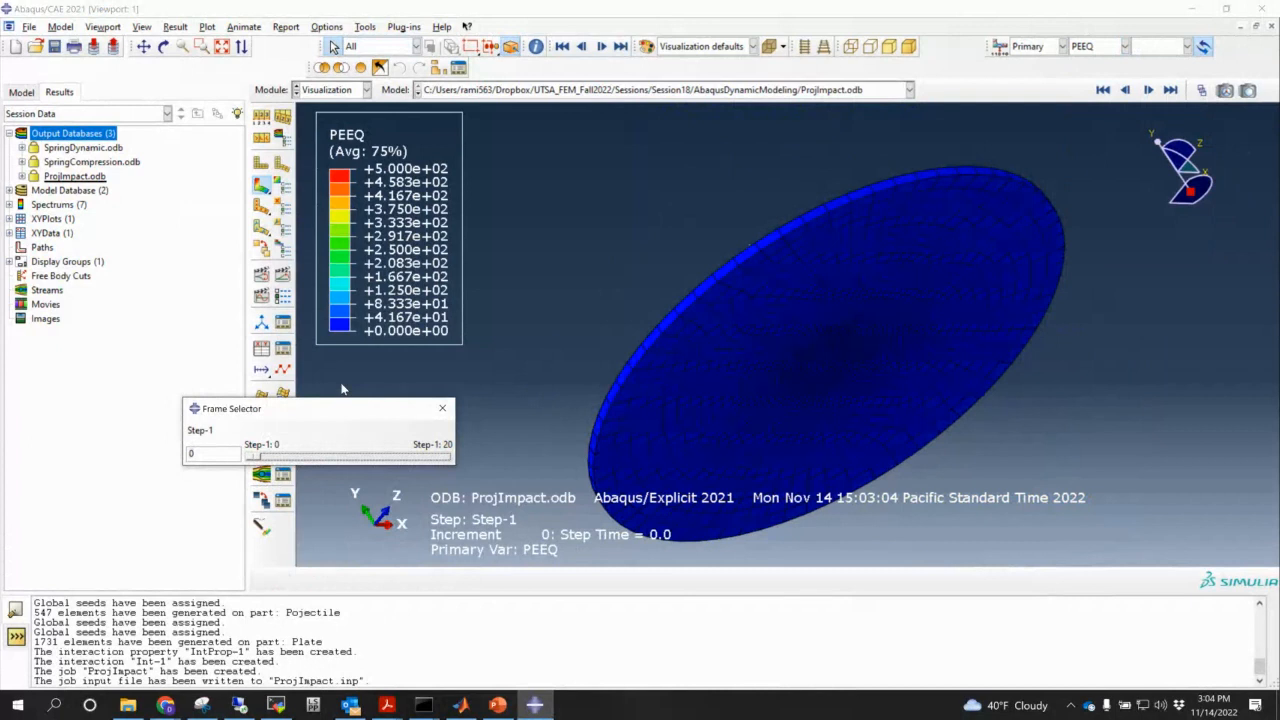
key("Right")
key("Right")
key("Right")
key("Right")
key("Right")
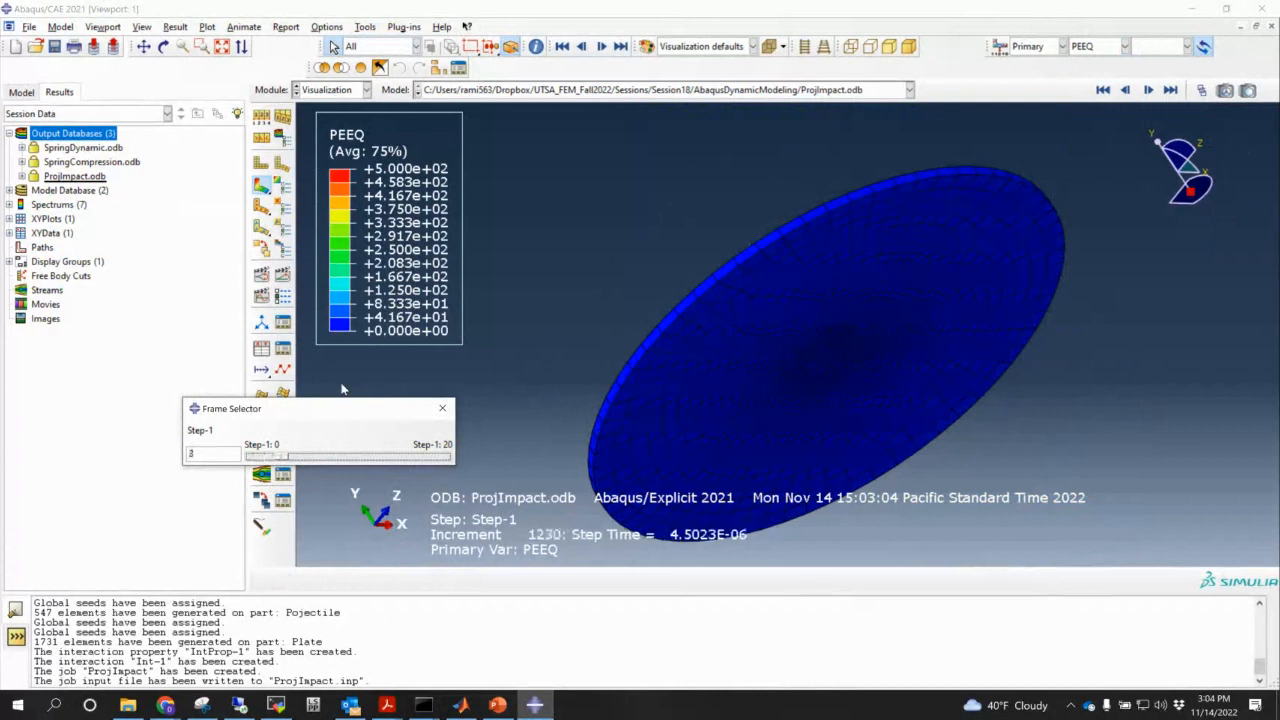
key("Left")
key("Left")
key("Right")
key("Right")
key("Right")
key("Right")
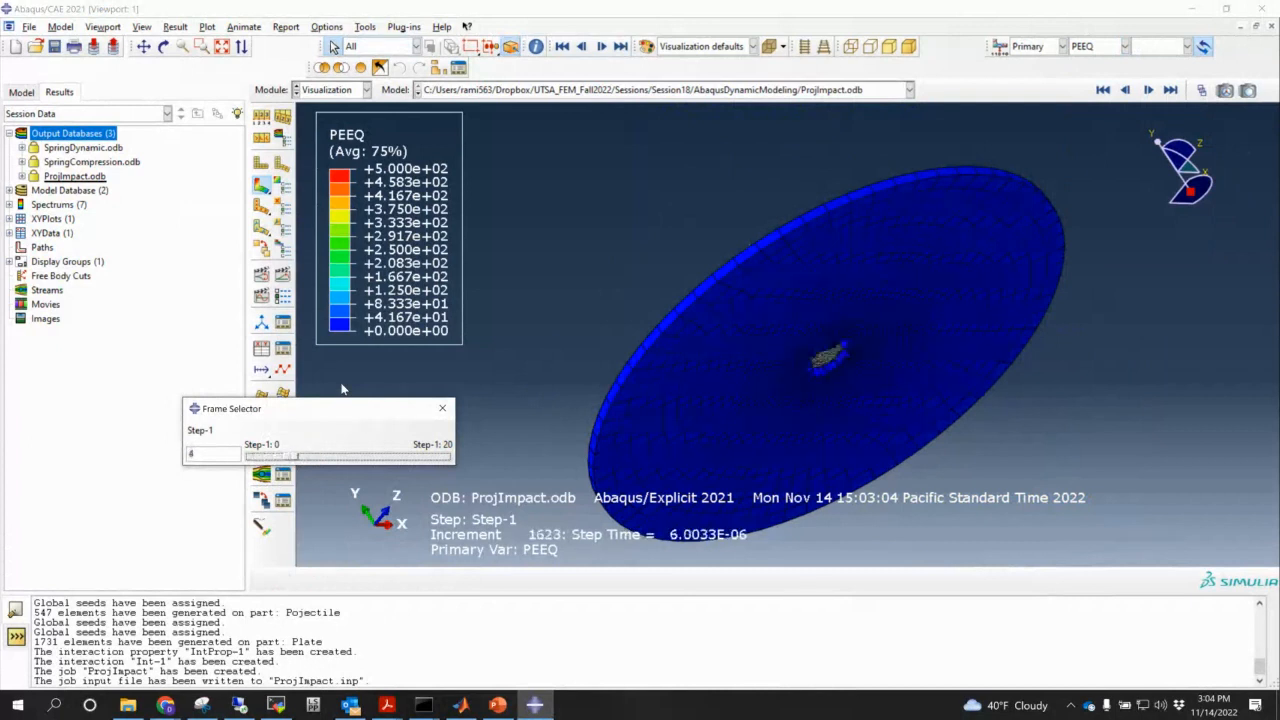
key("Right")
key("Right")
key("Right")
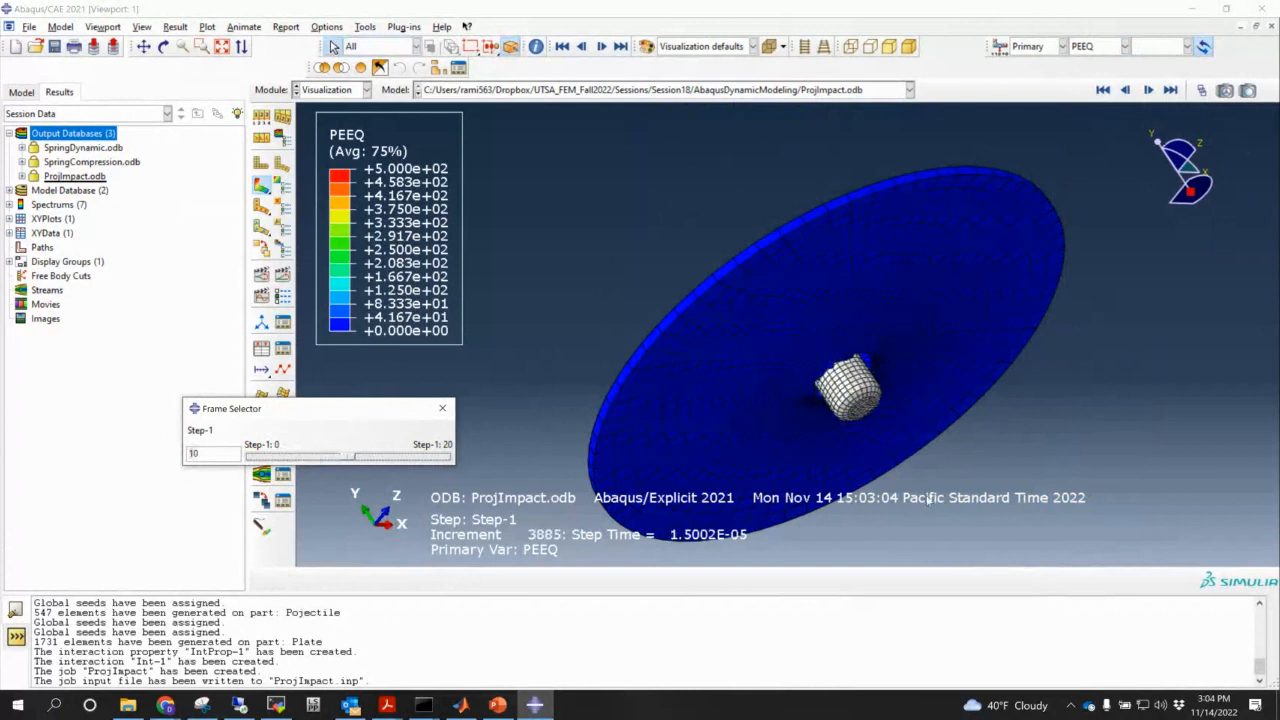
left_click_drag(928, 501, 899, 441, "ctrl+alt")
left_click(346, 458)
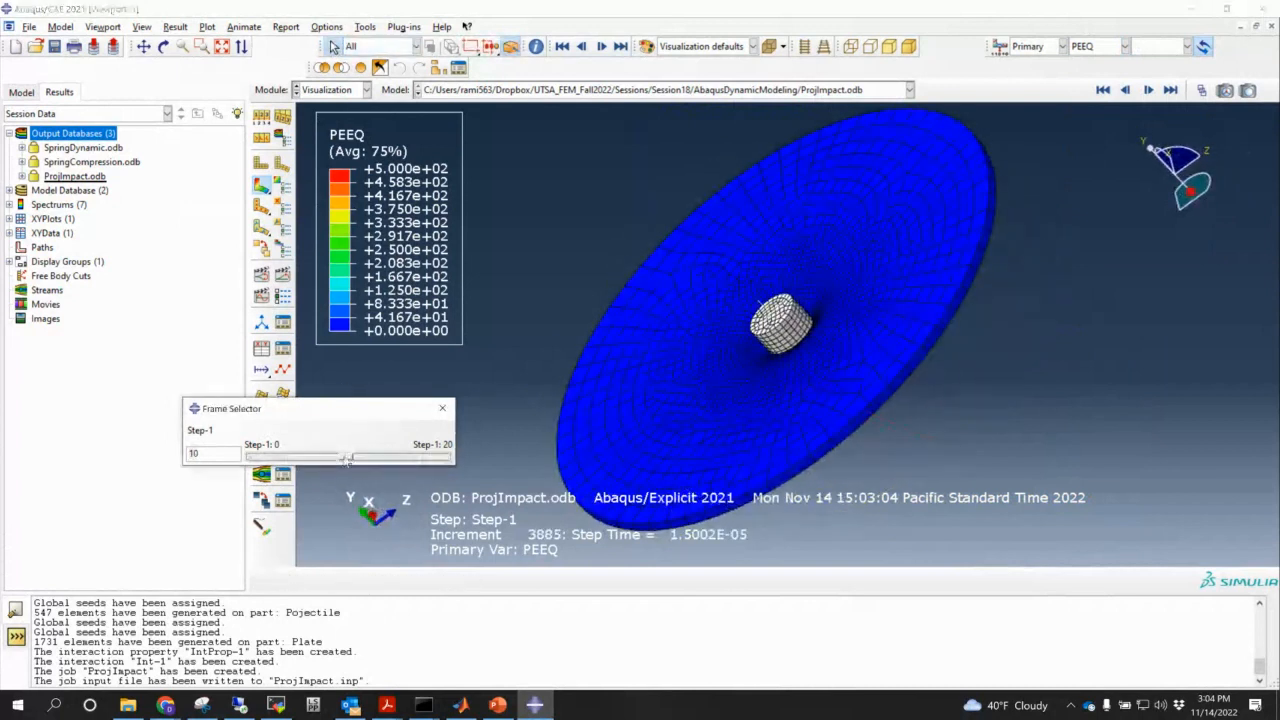
left_click_drag(346, 458, 297, 458)
- Set the PEEQ contour maximum to auto-compute and apply it
left_click(282, 186)
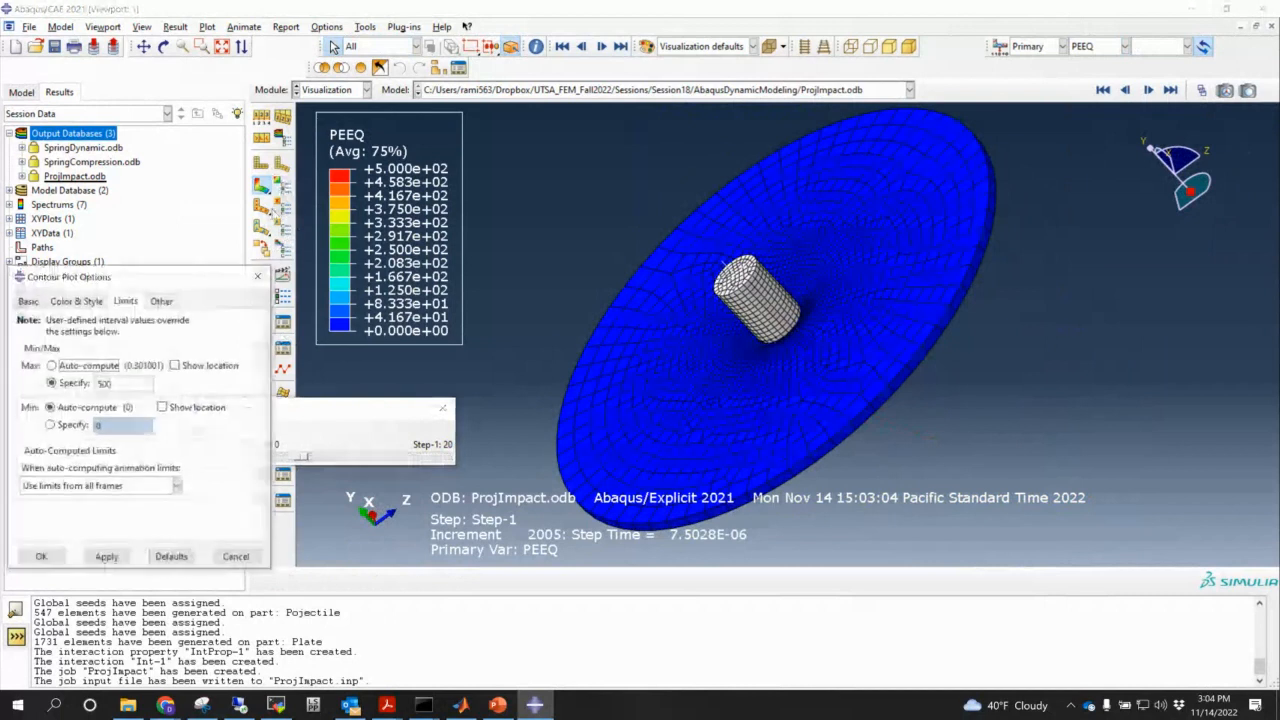
left_click(88, 366)
left_click(106, 557)
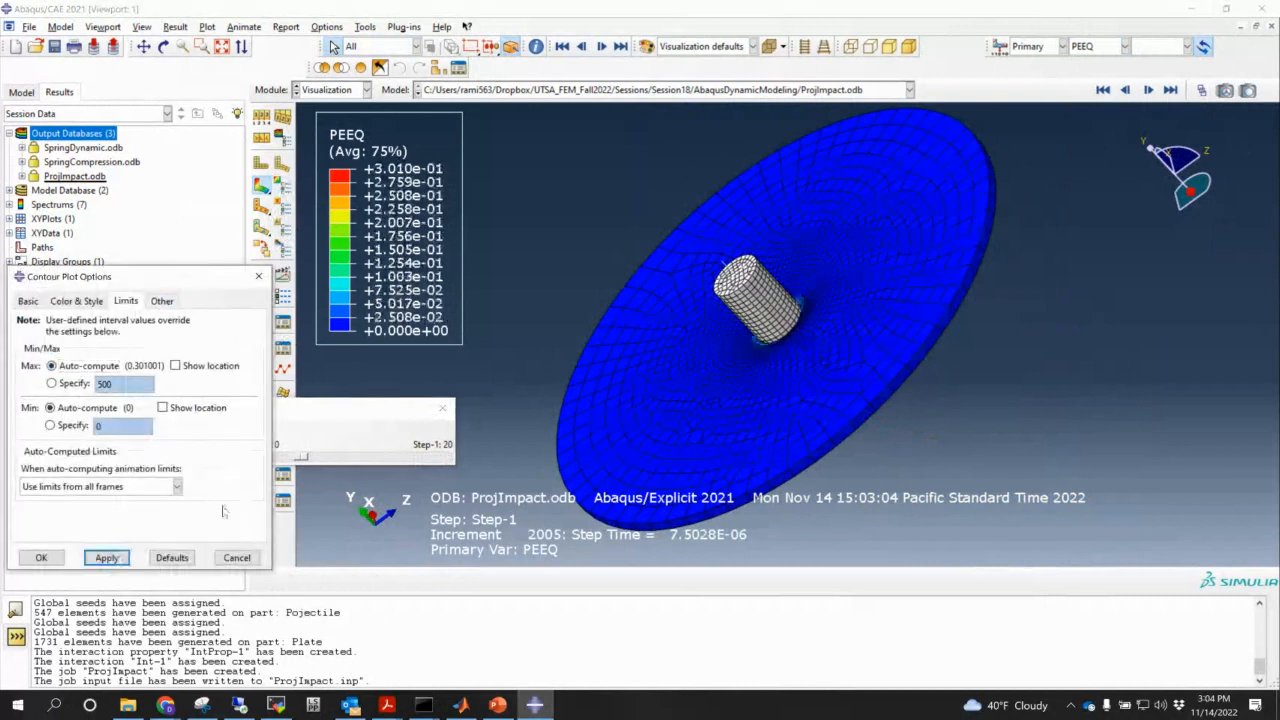
- Examine the perforation from the rear side close up, stepping from frame 4 to frame 6
left_click_drag(775, 430, 606, 226, "ctrl+alt")
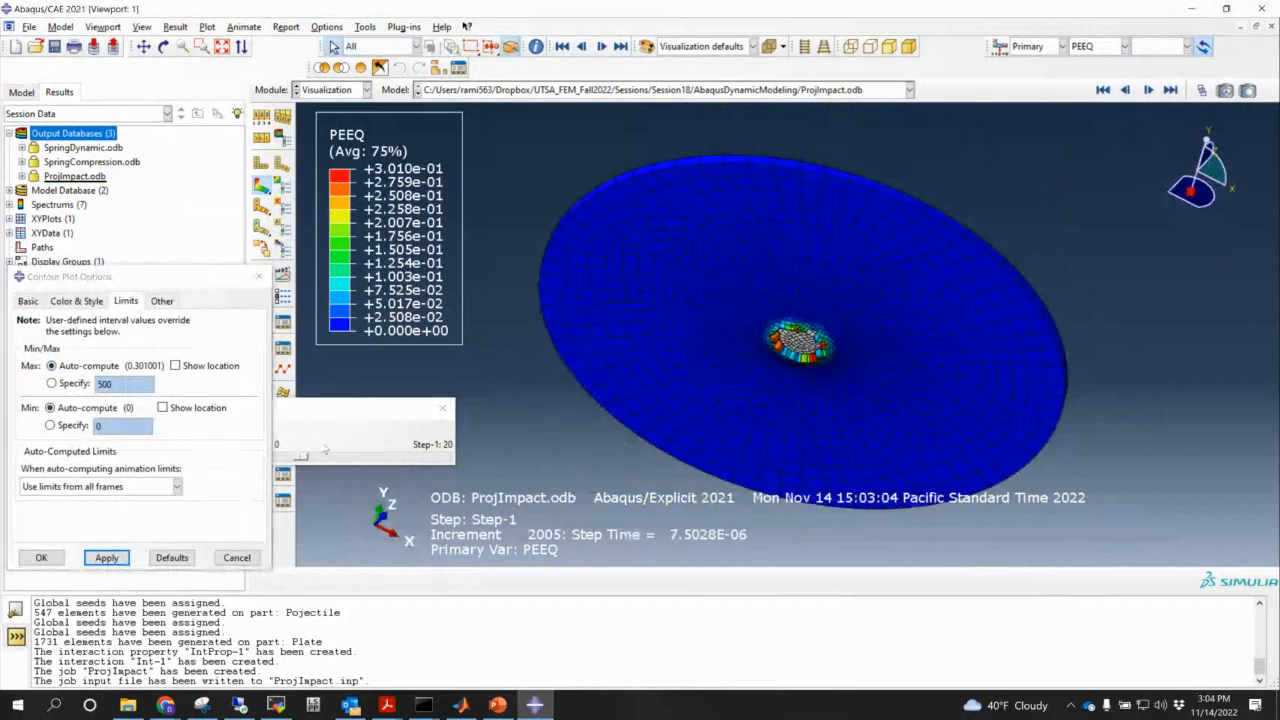
mouse_move(302, 457)
left_mouse_down()
mouse_move(279, 457)
mouse_move(291, 457)
left_mouse_up()
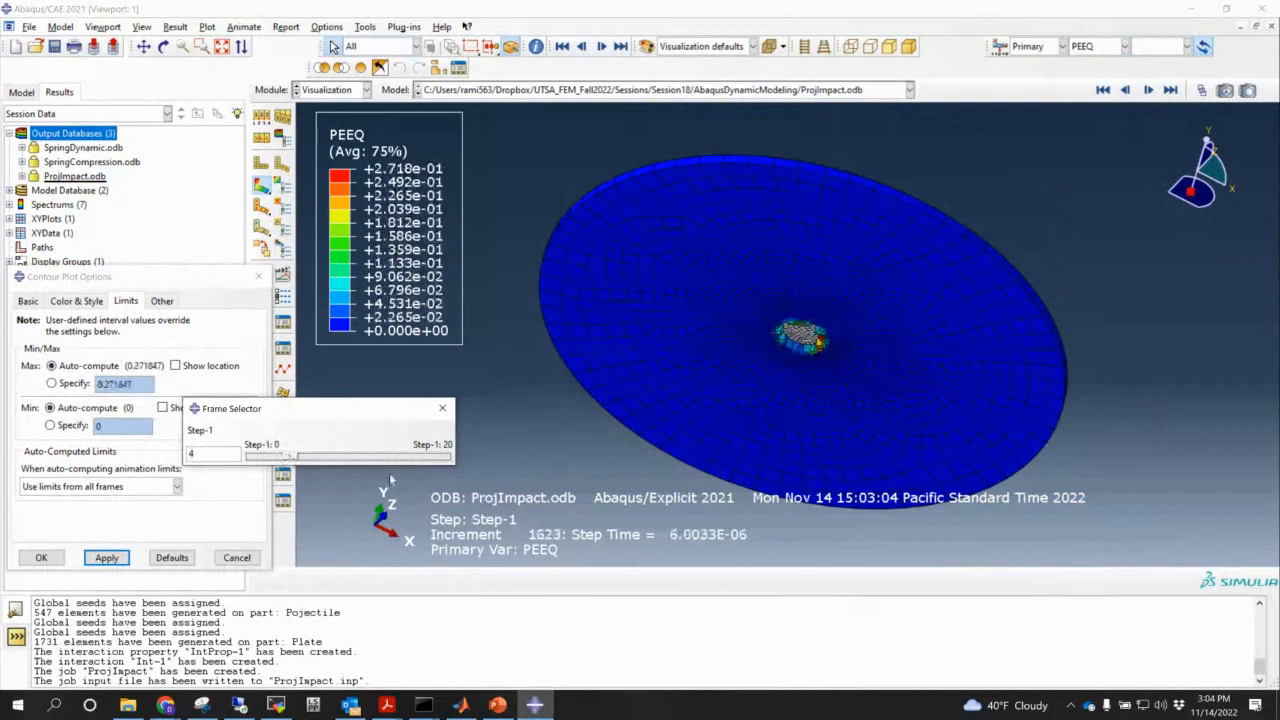
left_click_drag(923, 441, 860, 170, "ctrl+alt")
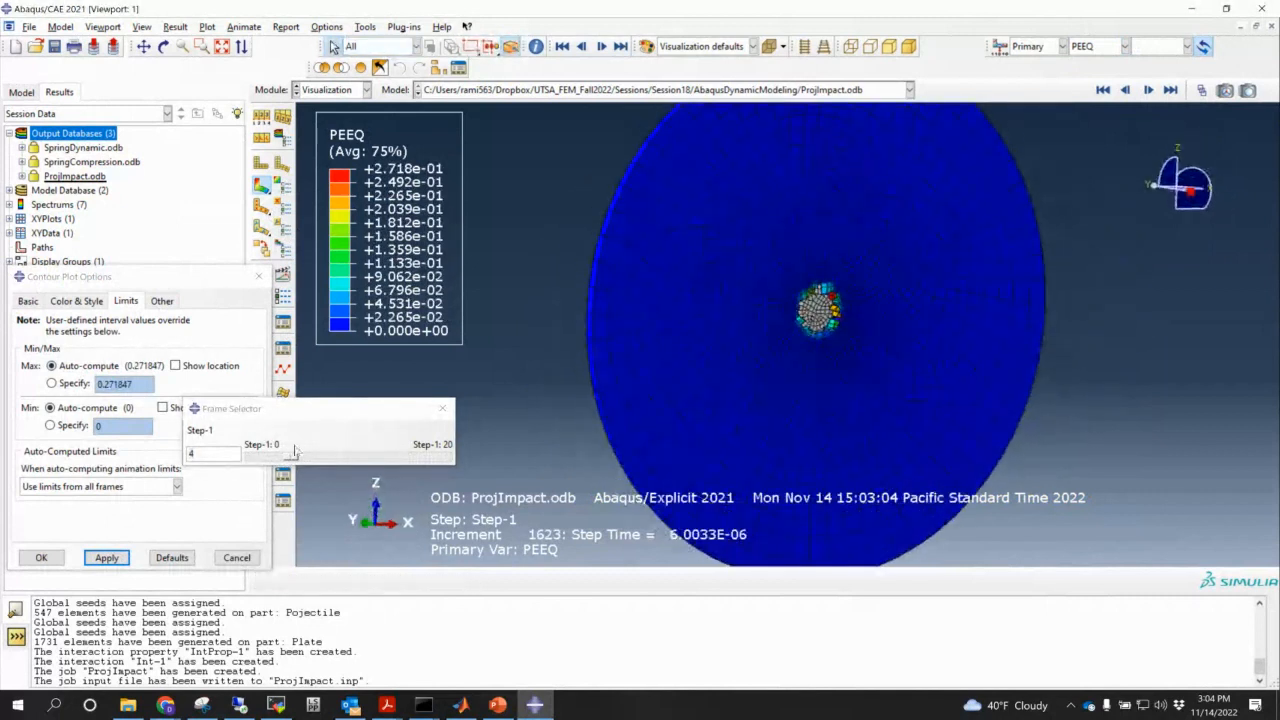
left_click(287, 459)
scroll(845, 325, "up", 3)
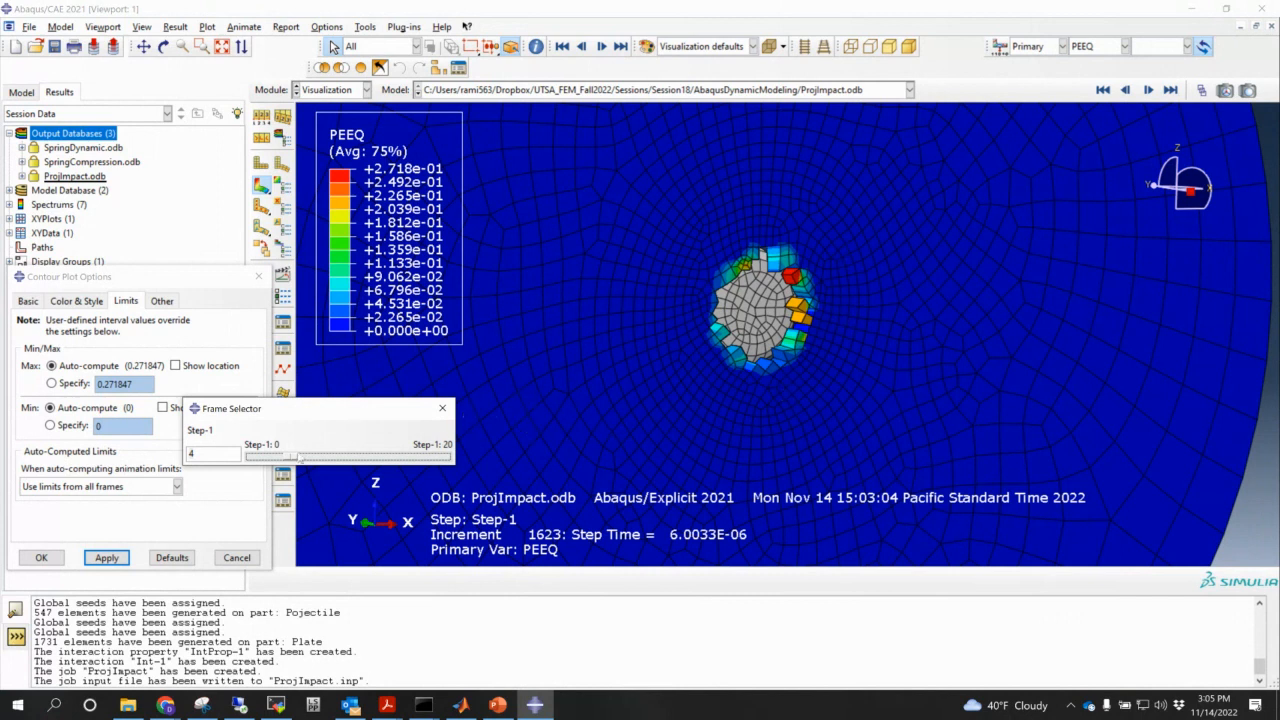
left_click_drag(295, 459, 250, 460)
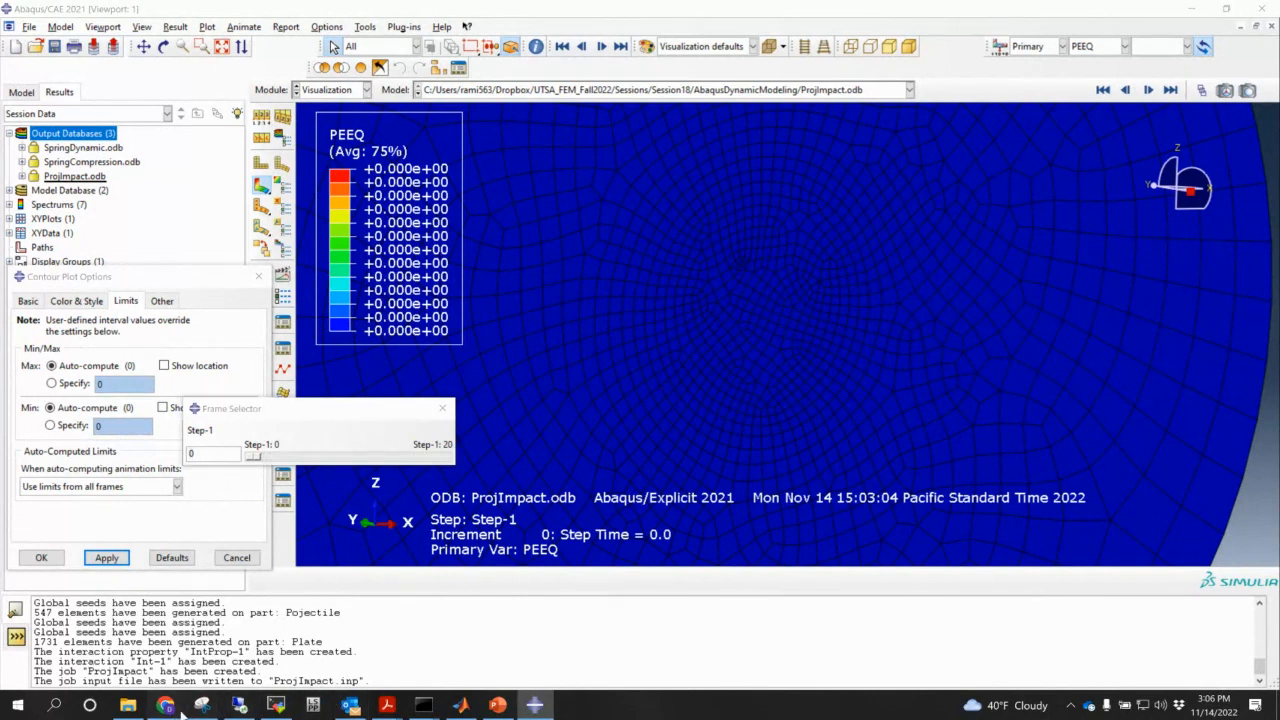
- Switch to the Chrome Class Collaborate session and open its session menu
mouse_move(172, 708)
left_click(248, 660)
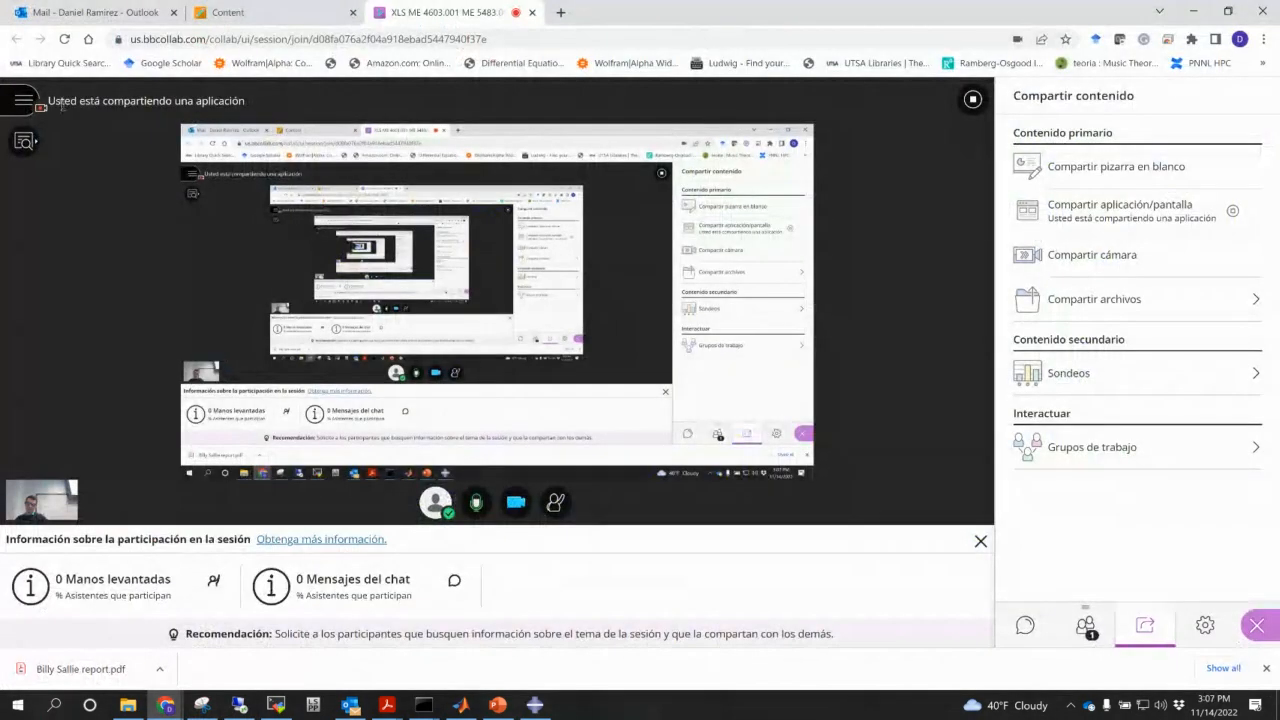
left_click(23, 100)
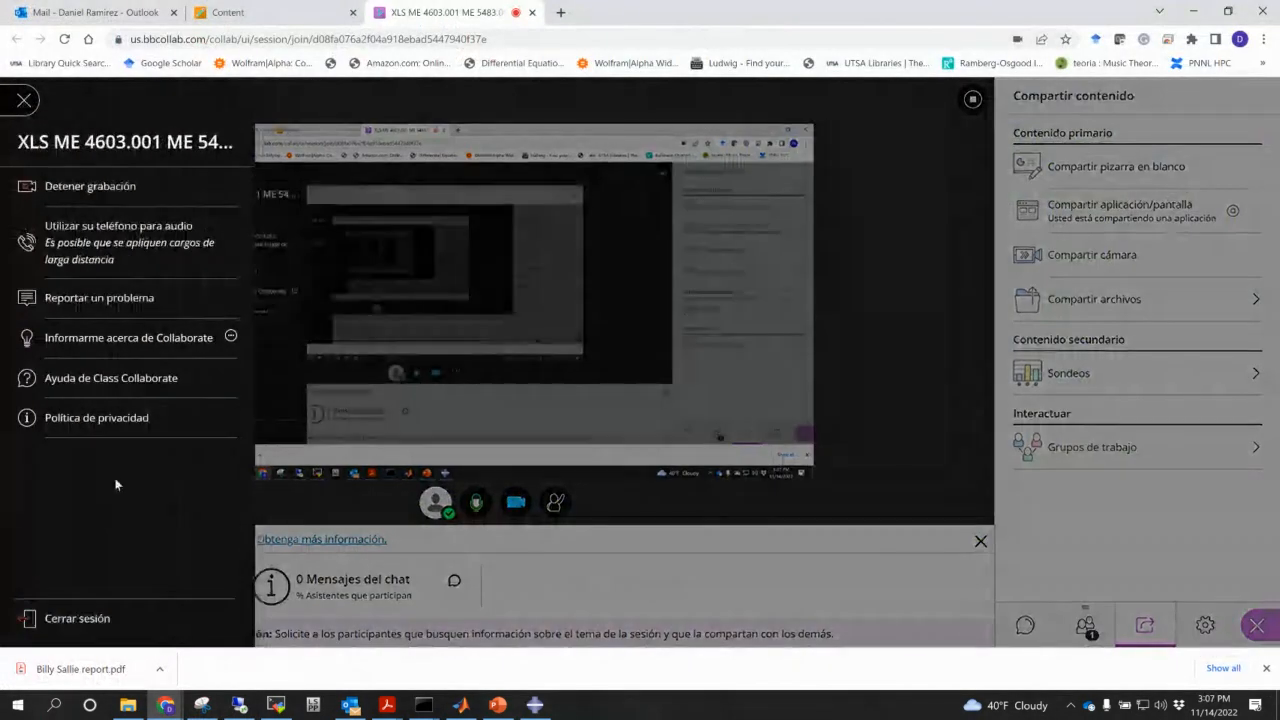